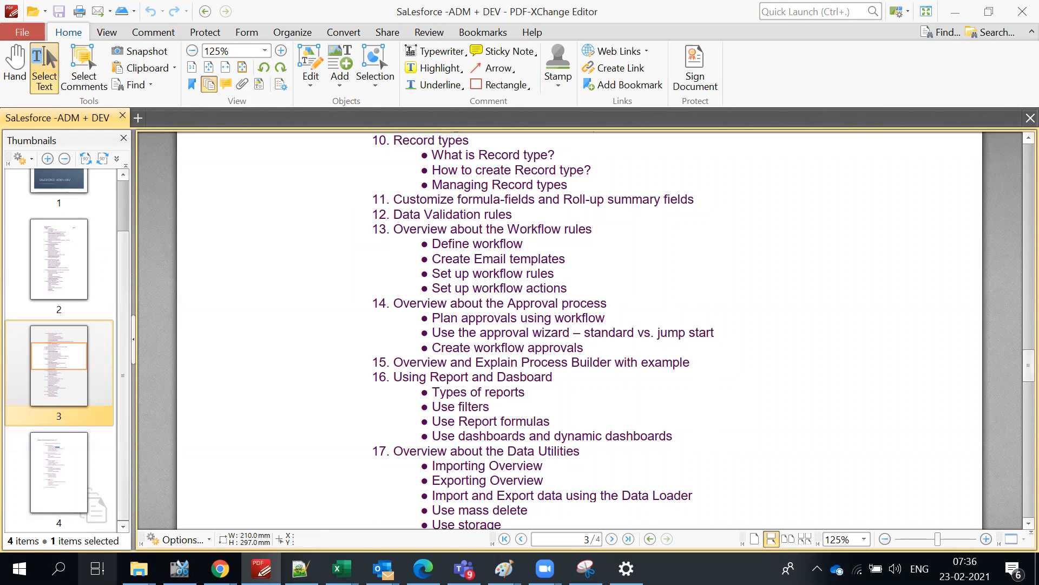
- Select the word Overview in item 15, then dismiss the ribbon hints and selection
double_click(397, 361)
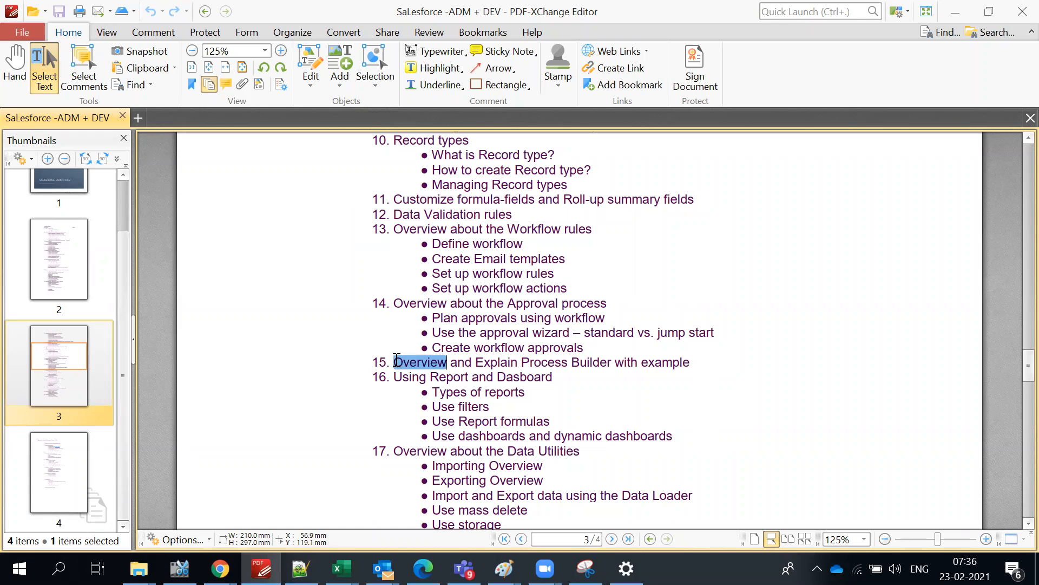
key(alt)
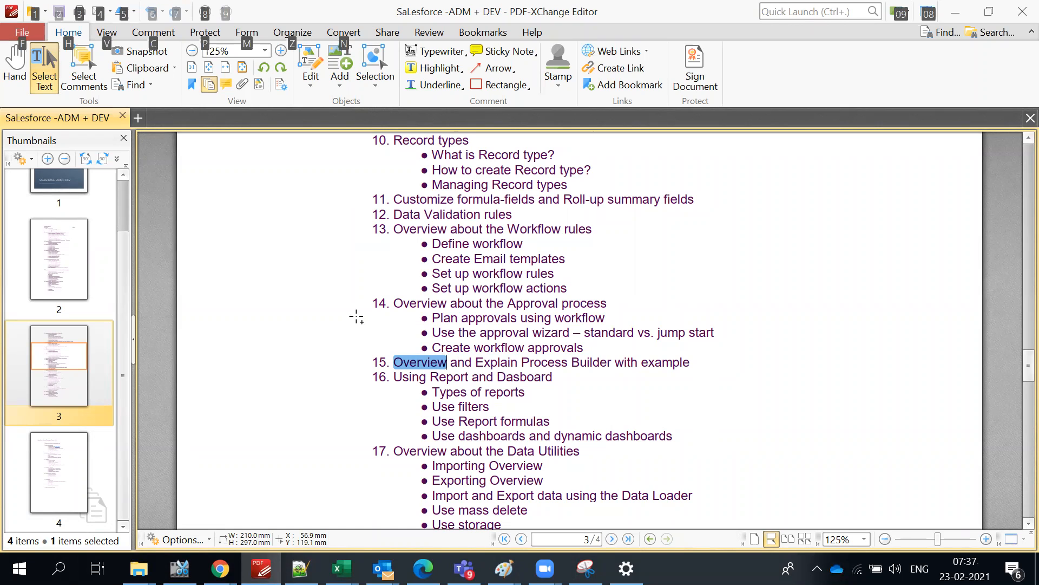
click(490, 281)
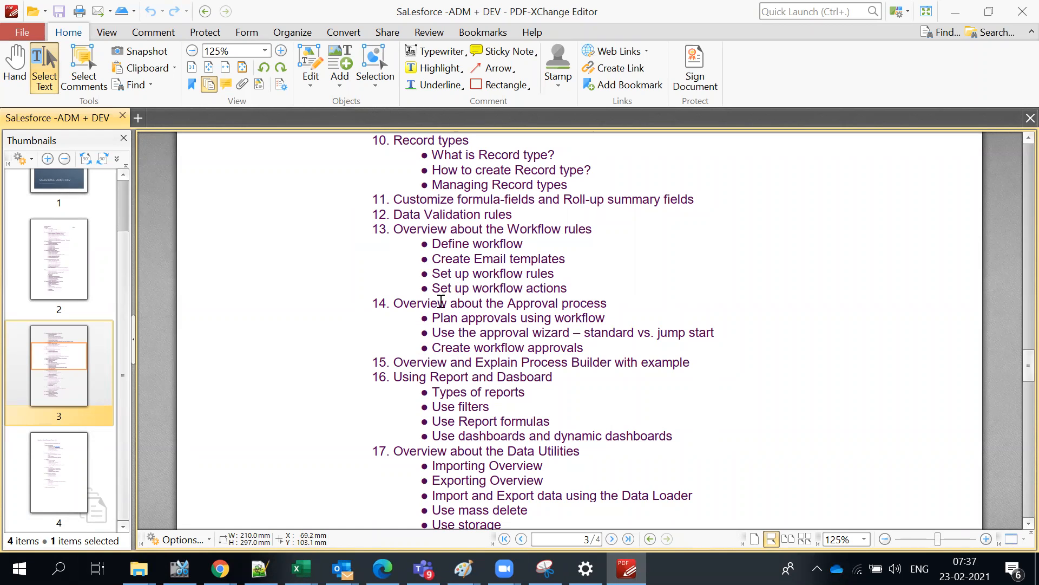
- Save the Notepad++ notes file and add blank lines after line 221
click(260, 569)
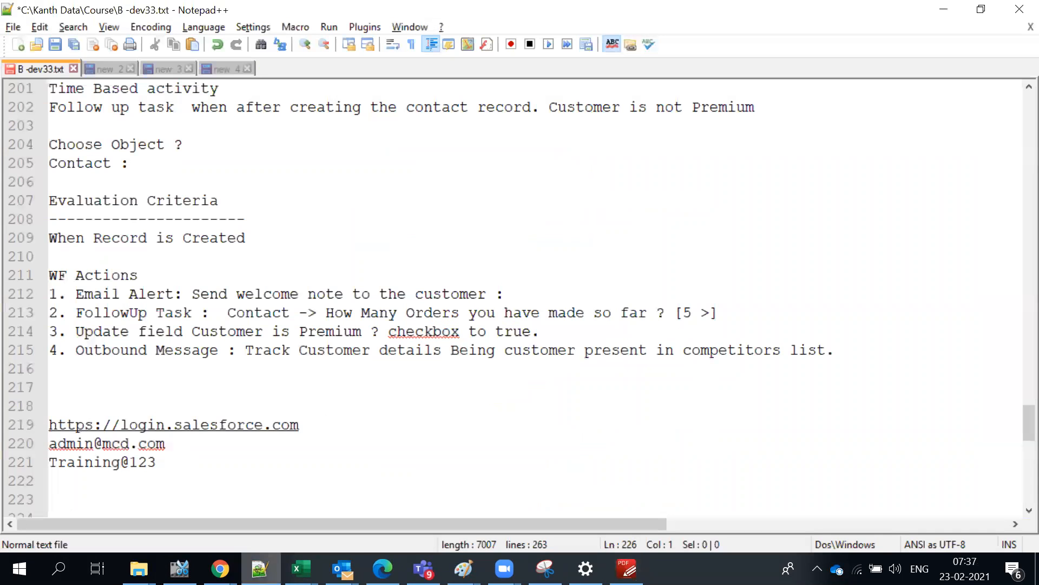
click(55, 45)
click(195, 467)
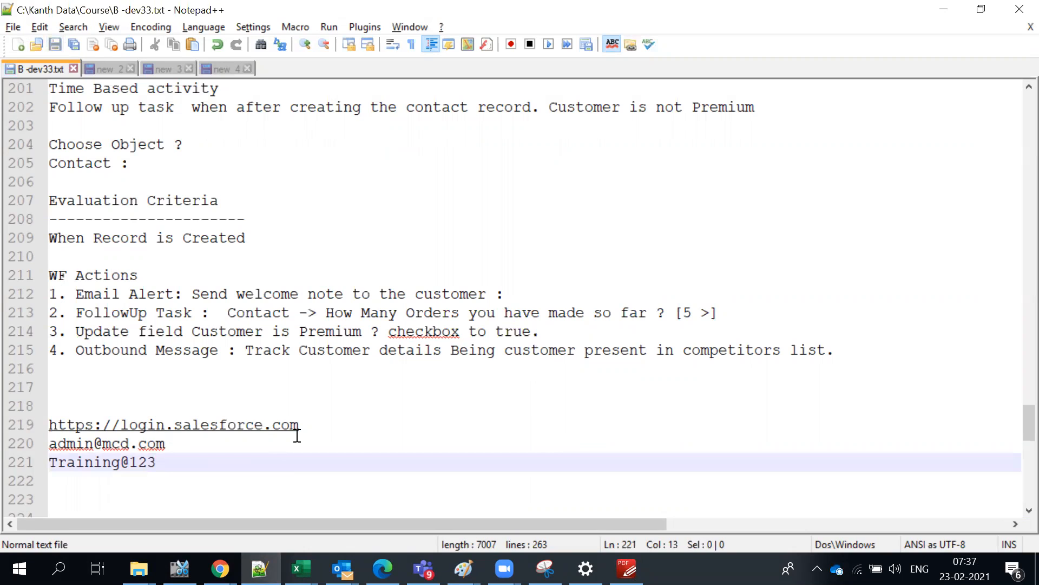
key(Return)
key(Return)
key(Return)
key(Return)
key(Return)
key(Return)
key(Return)
key(Return)
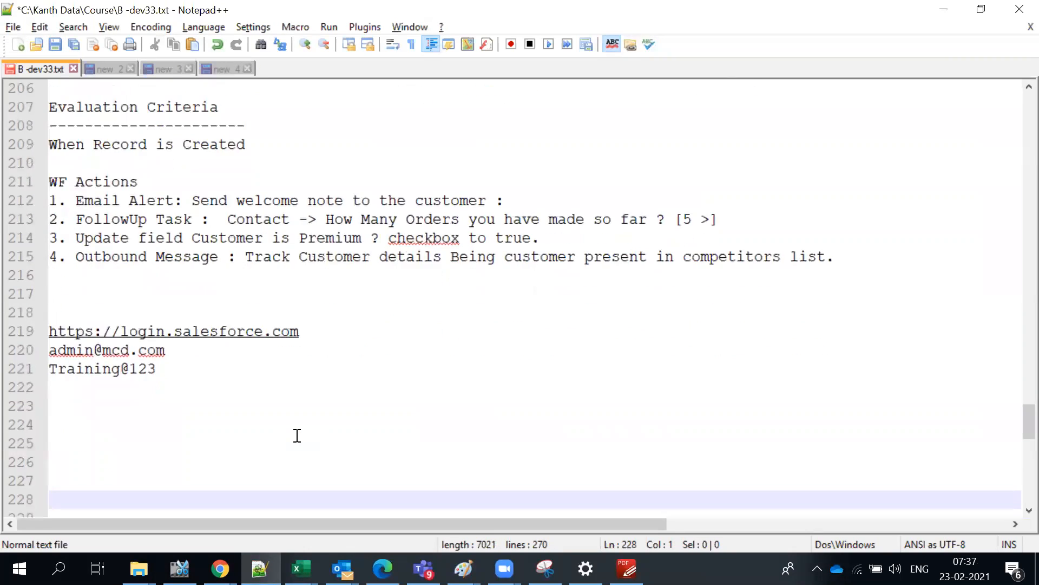
key(Up)
key(Up)
key(Up)
key(Up)
key(Up)
key(Up)
- Add a 'Process Builder' heading underlined with '=', then 'PB over Workflow.' and '1.'
text(Process Builder)
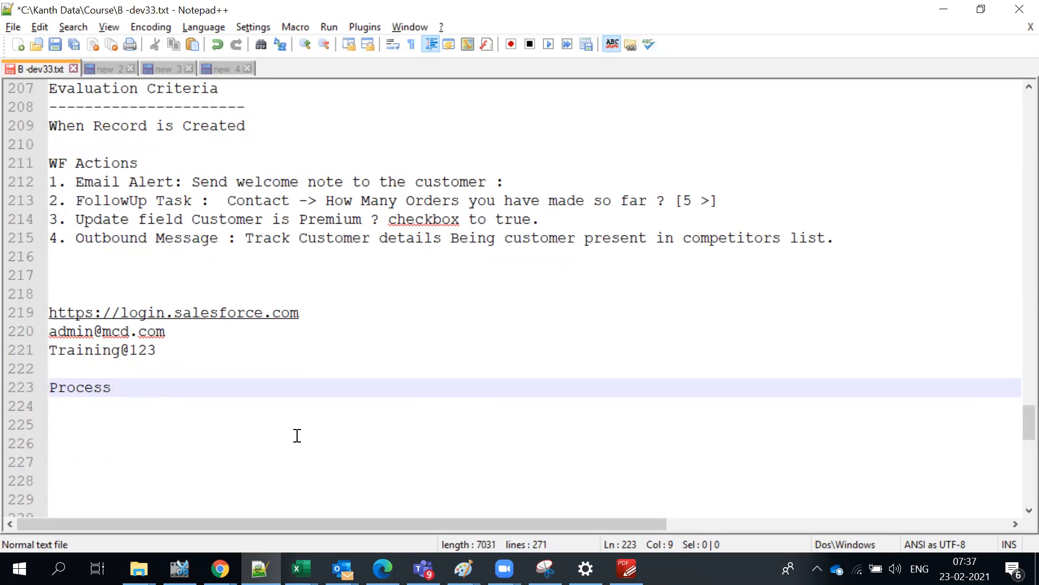
key(Return)
text(===================)
key(Return)
key(Return)
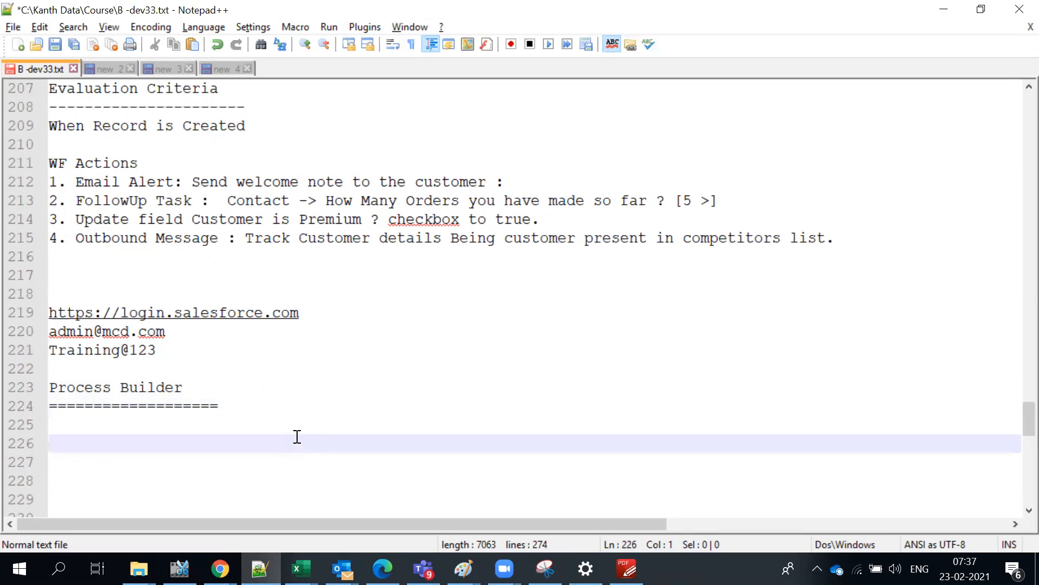
text(PB over Work)
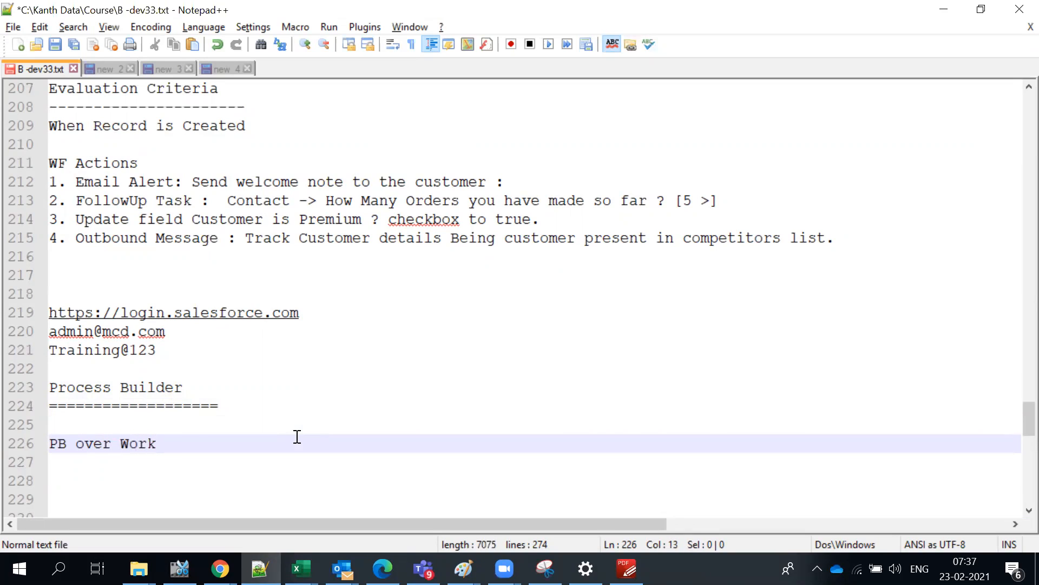
text(flow.)
key(Return)
text(1. )
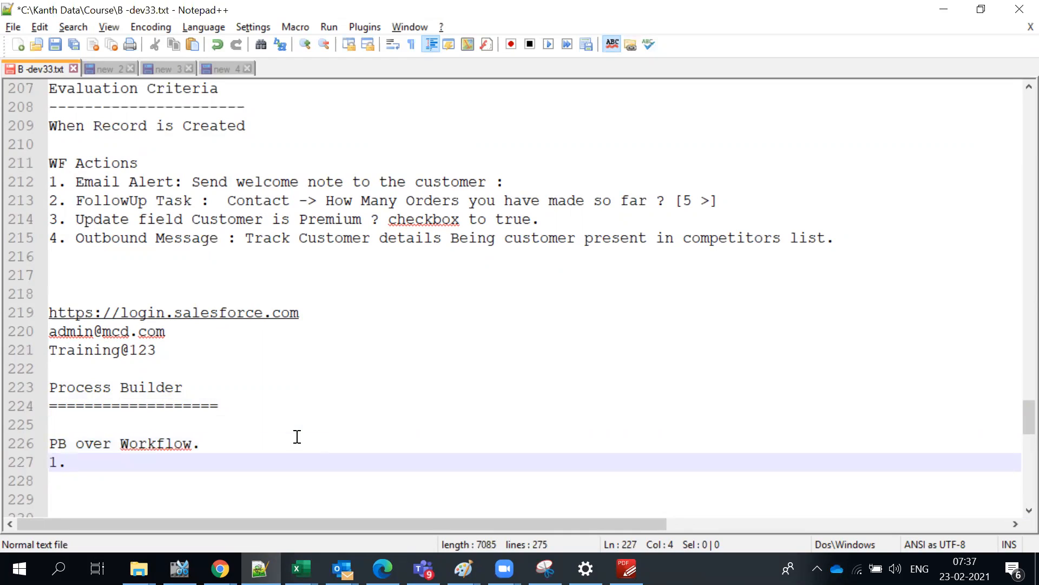
text(i)
- Write point 1: PB uses if-else decision box logic, whereas WF needs a new rule per condition
key(BackSpace)
text(In pro)
key(BackSpace)
key(BackSpace)
key(BackSpace)
text(PB you can if else logic type of)
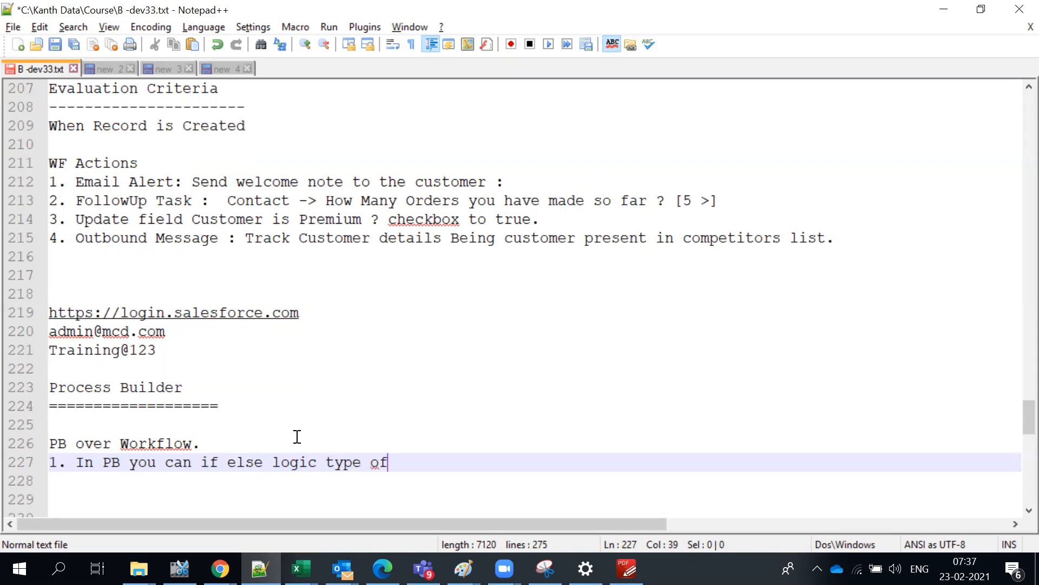
text( decision box to carry th)
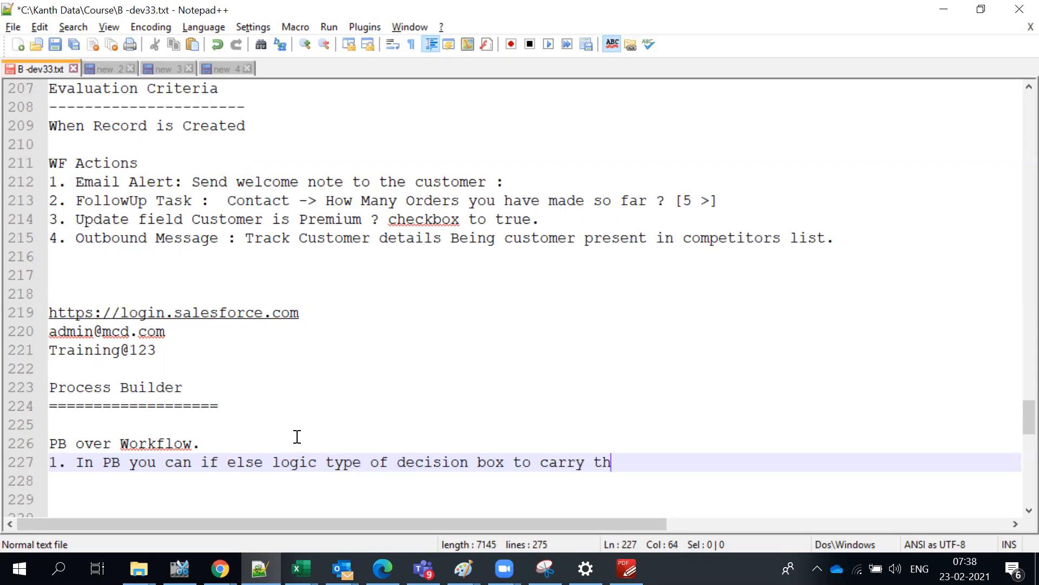
text(e logic, where as the  WF you have to)
text(write n)
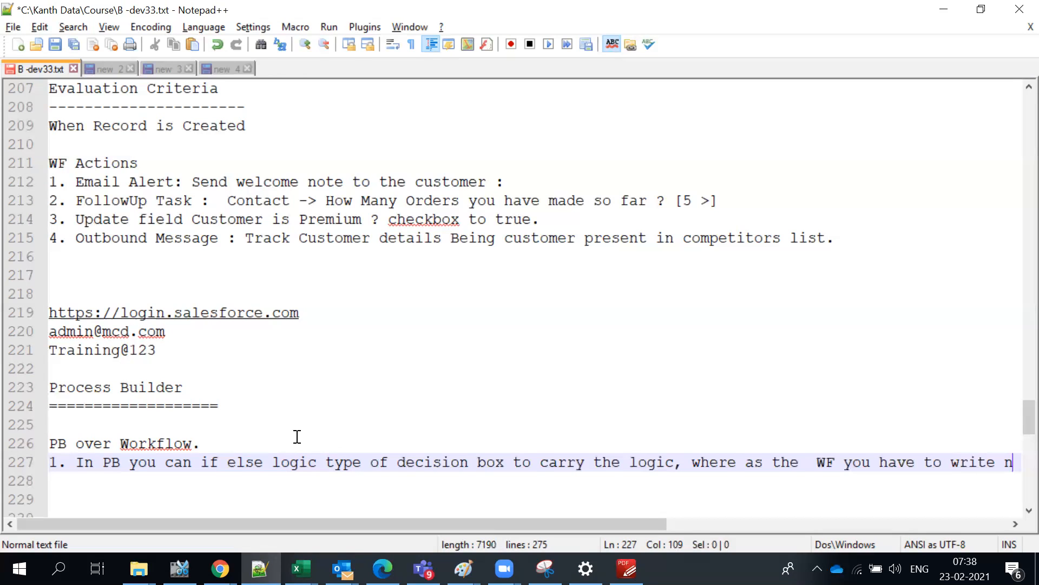
text(ew ru)
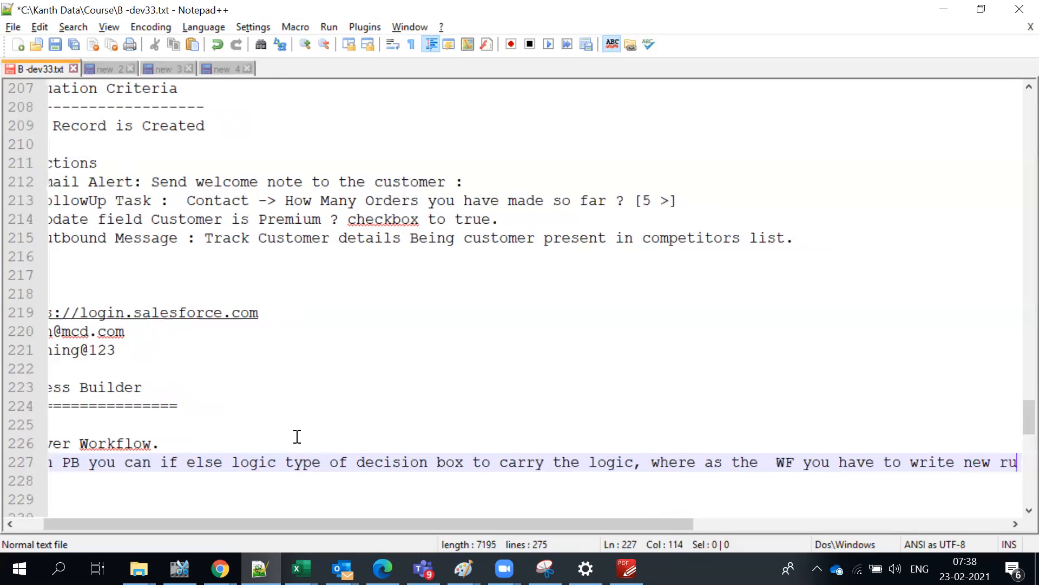
text(le for each )
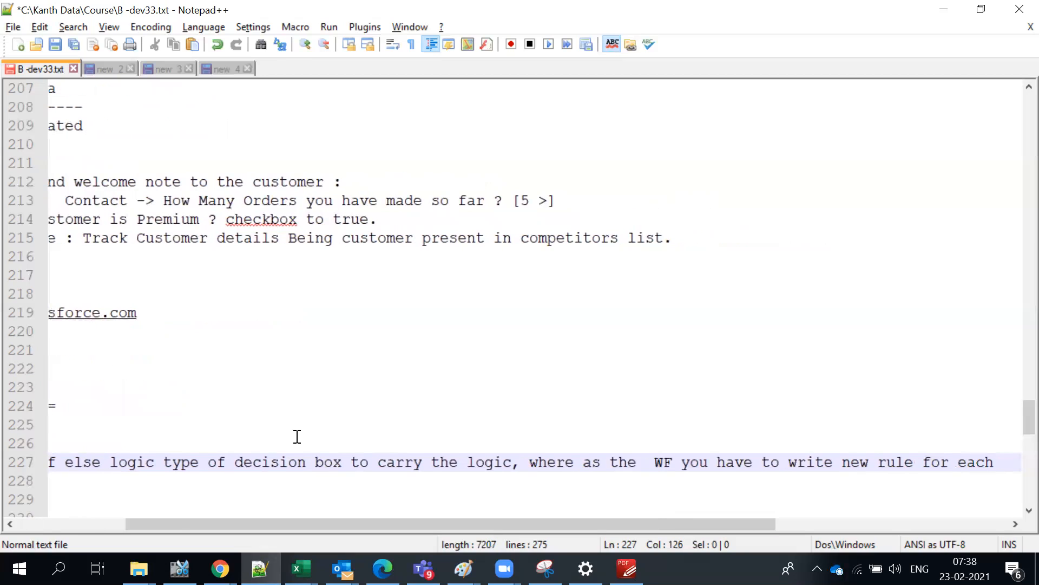
text(condition)
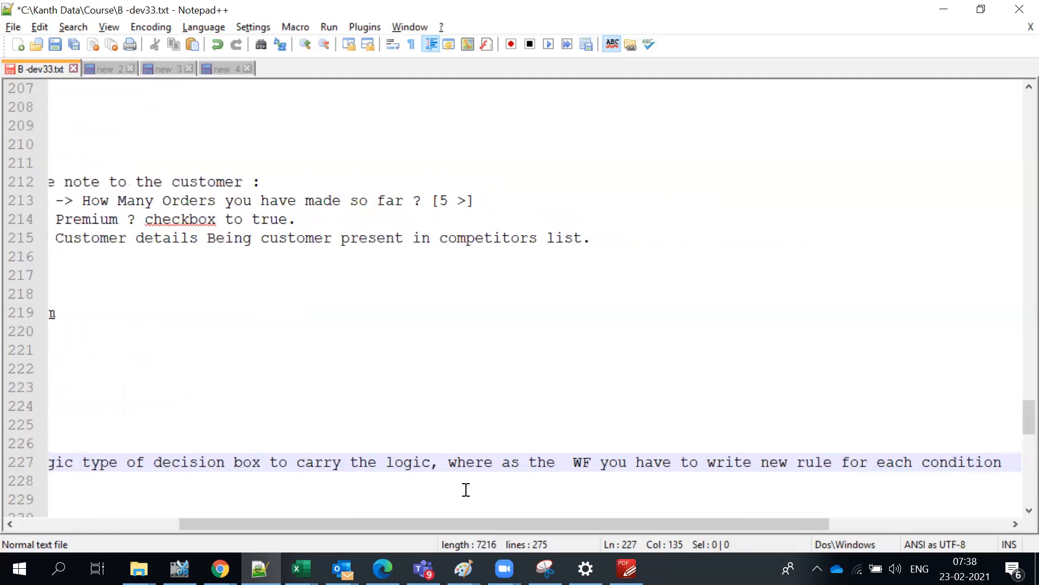
- Wrap point 1 at 'where', end it with a period, and begin '2. Best practices is one'
click(459, 469)
key(Return)
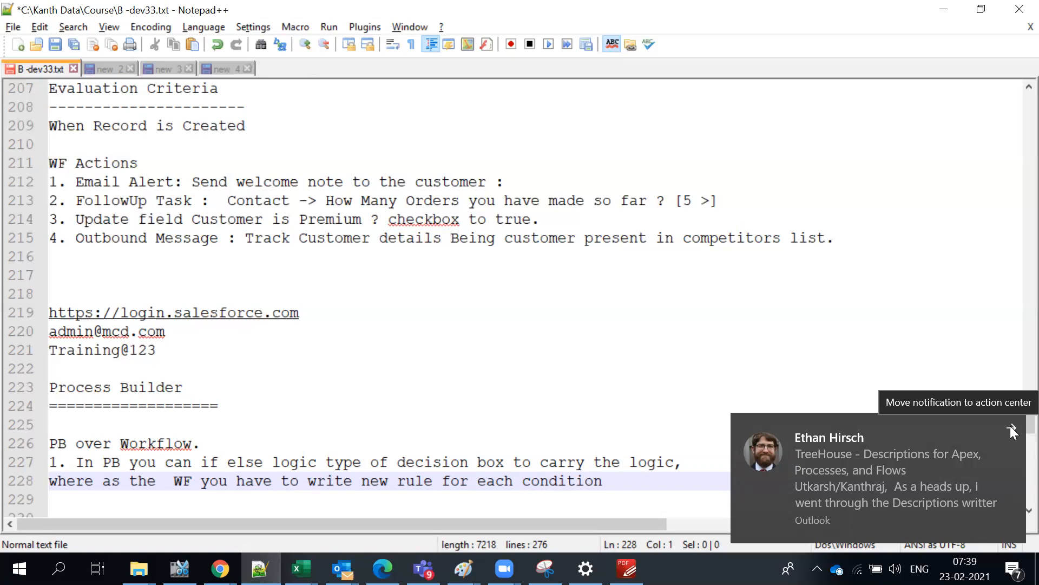
click(633, 487)
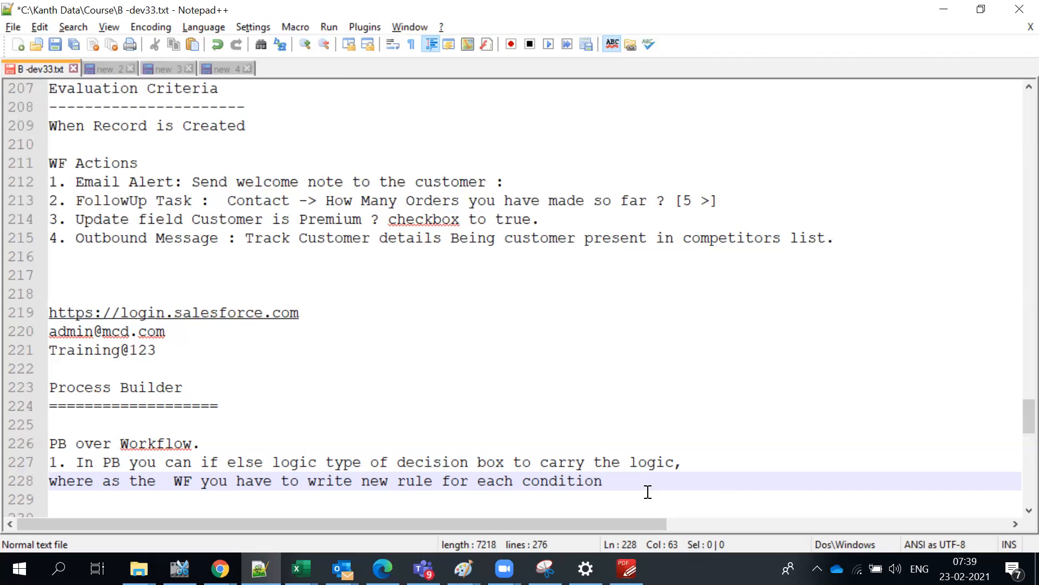
text(,)
key(Return)
key(BackSpace)
key(BackSpace)
text(.)
key(Return)
key(Return)
key(Return)
text(2. Best practices is one t)
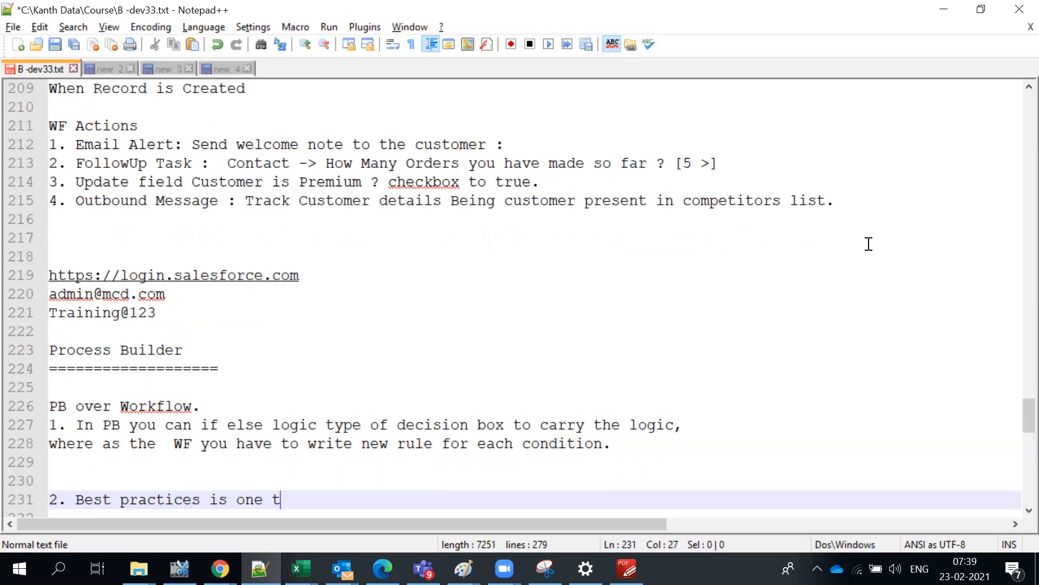
- Complete point 2 so it reads 'Best practices is one PB per object'
key(BackSpace)
text(PB per objec)
key(BackSpace)
key(BackSpace)
text(ect)
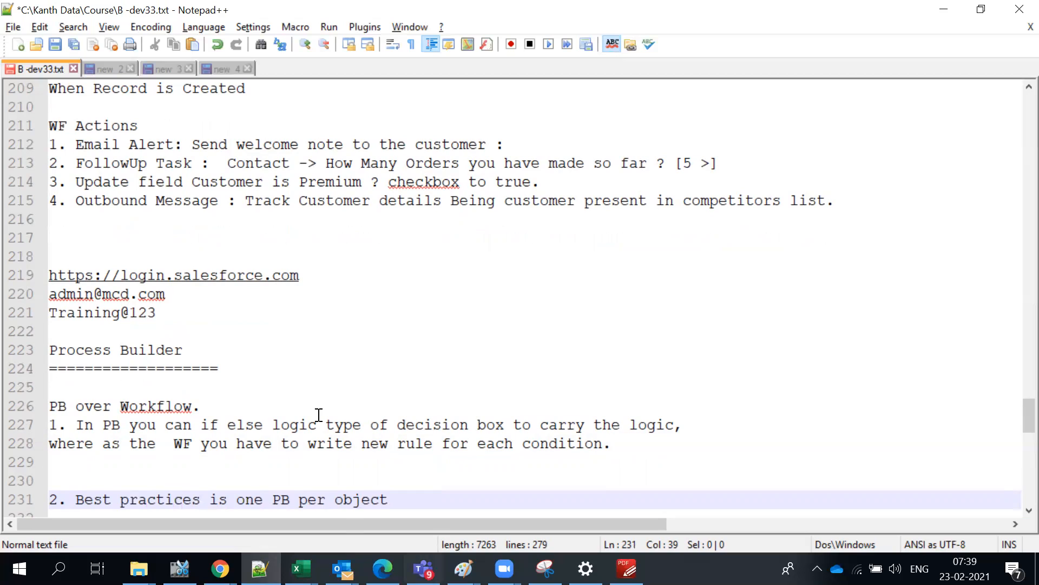
scroll(424, 444, down, 1)
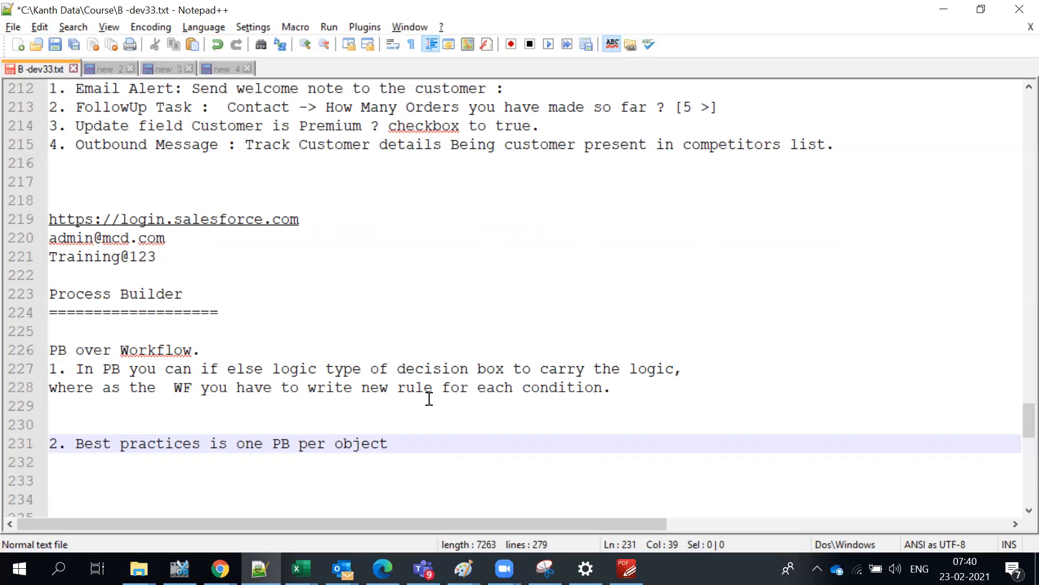
- Add point 3: 'WF can impact only one object where as PB can impact on some other object as well.'
key(Return)
text(3. )
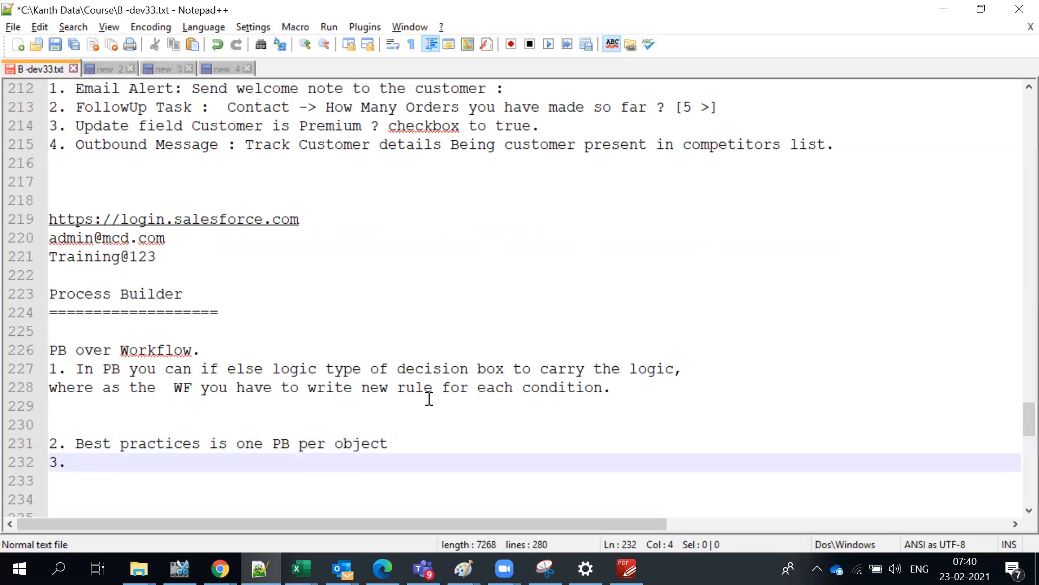
text(WF can impact on)
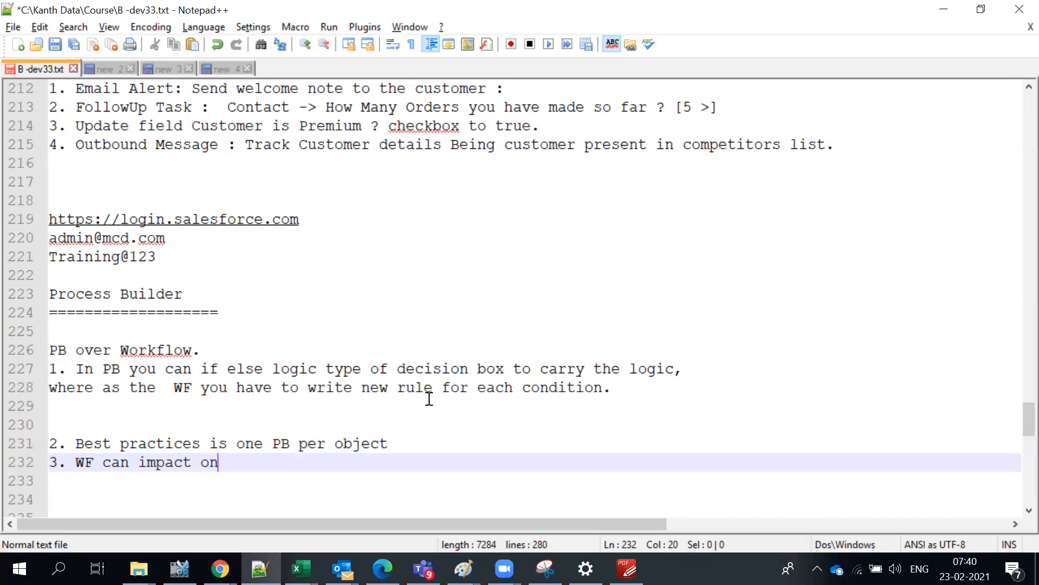
text(ly one o)
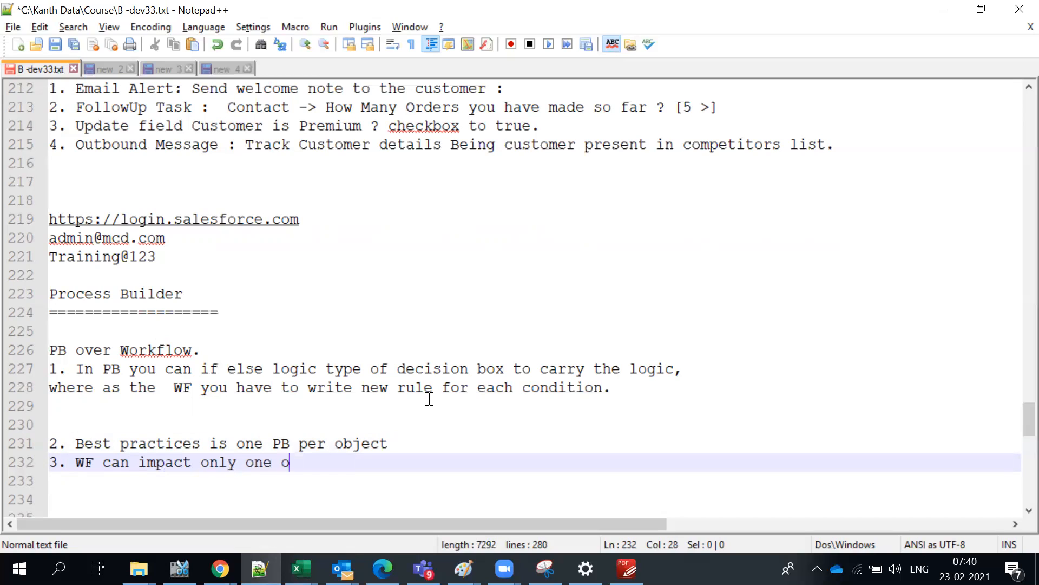
text(bject where )
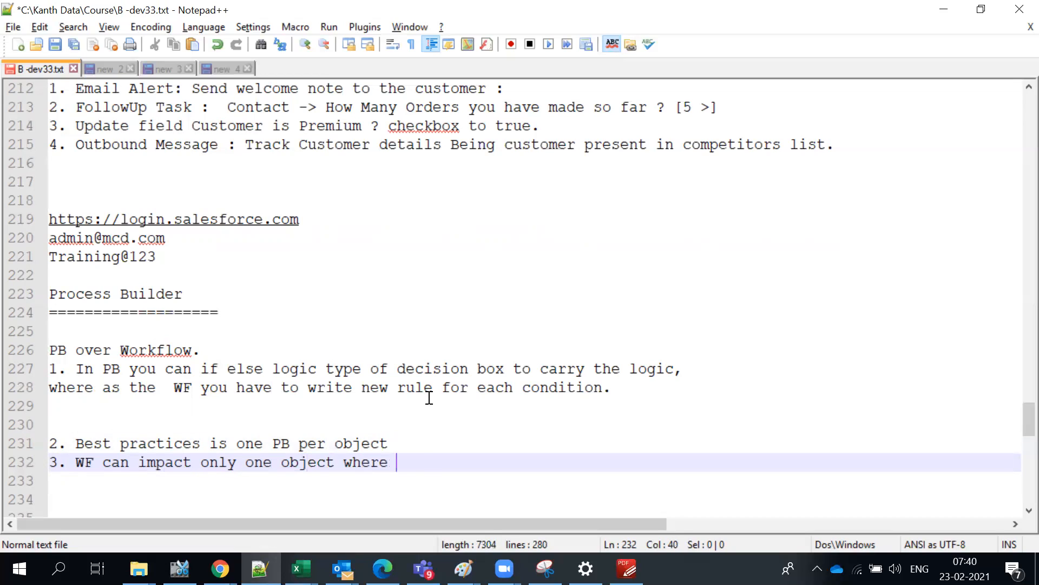
text(as PB can )
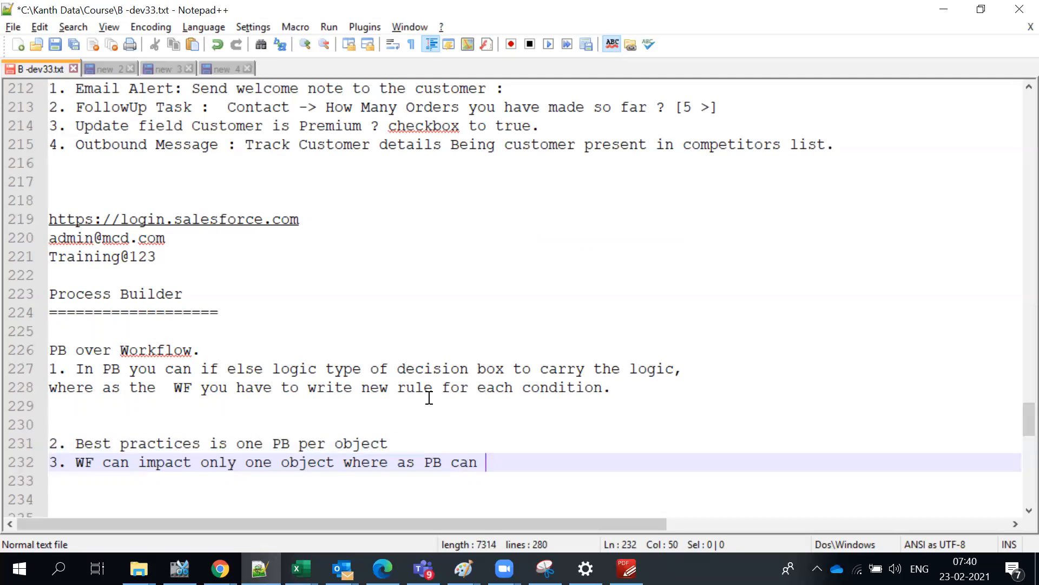
text(impact on )
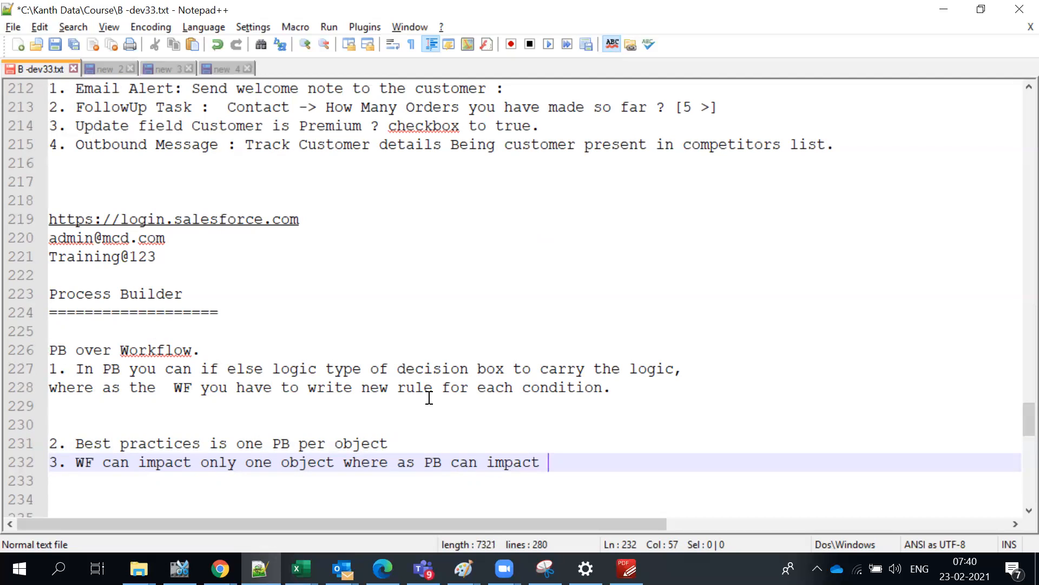
text(some tohe)
key(BackSpace)
key(BackSpace)
key(BackSpace)
key(BackSpace)
text(other )
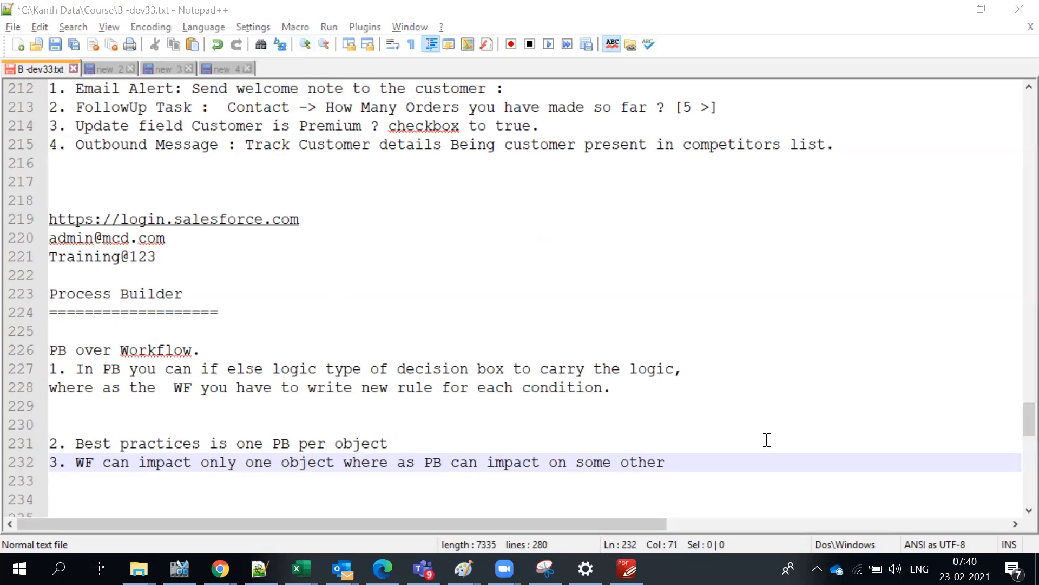
text(o)
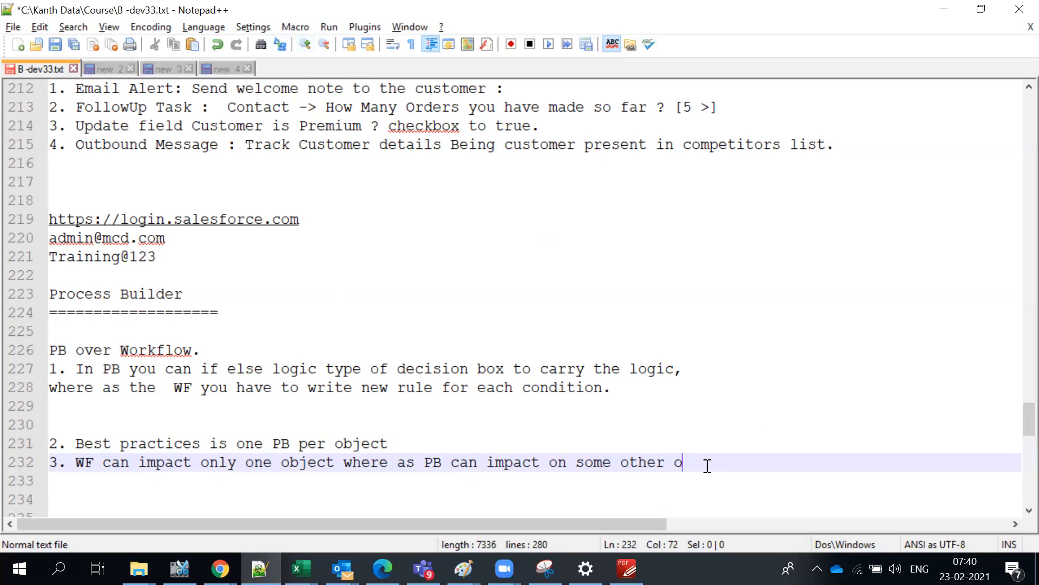
text(bject as well.)
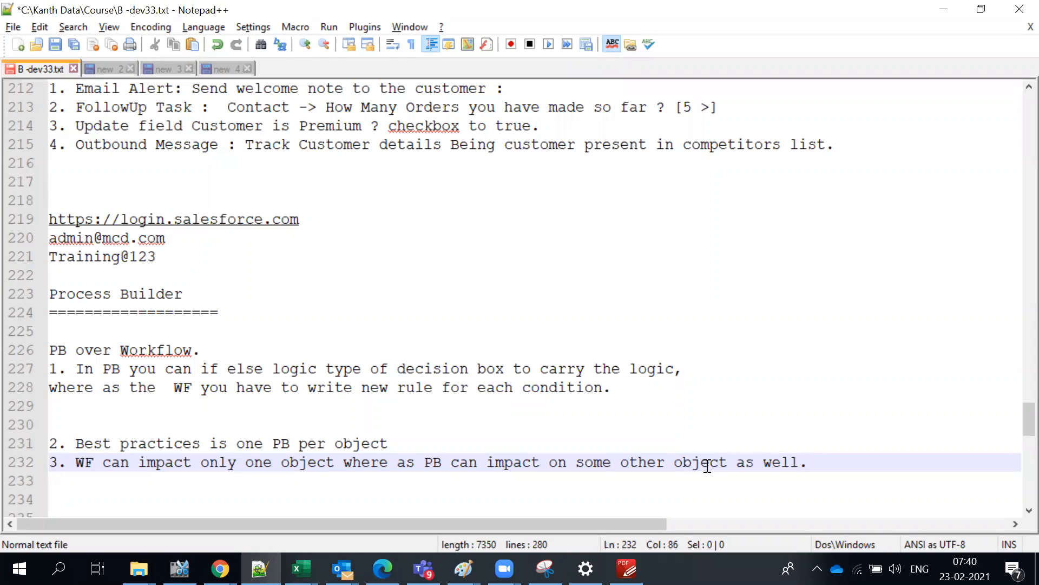
- Remove the extra blank line before point 2 and add one between points 2 and 3
click(265, 424)
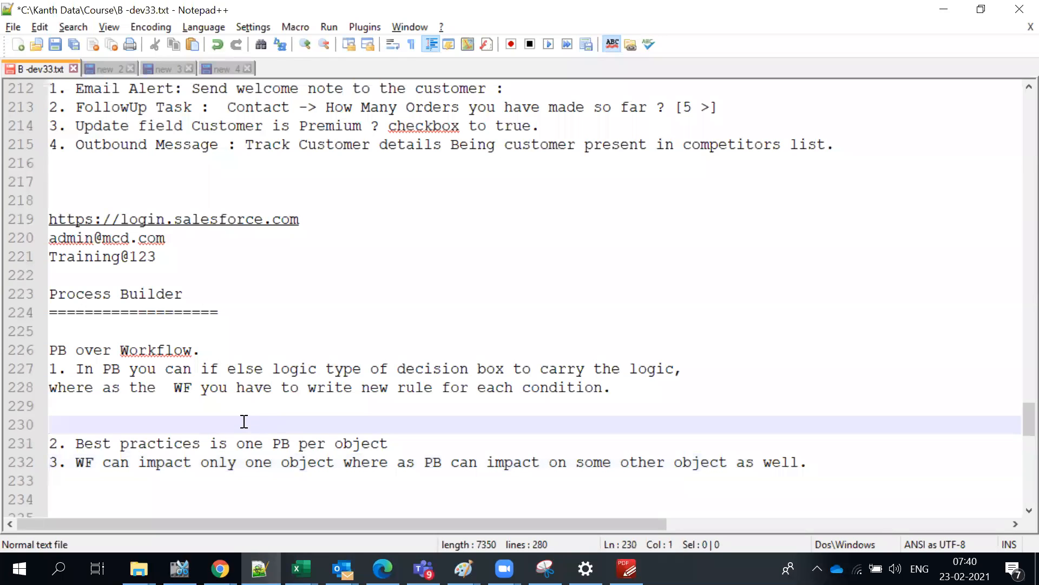
key(BackSpace)
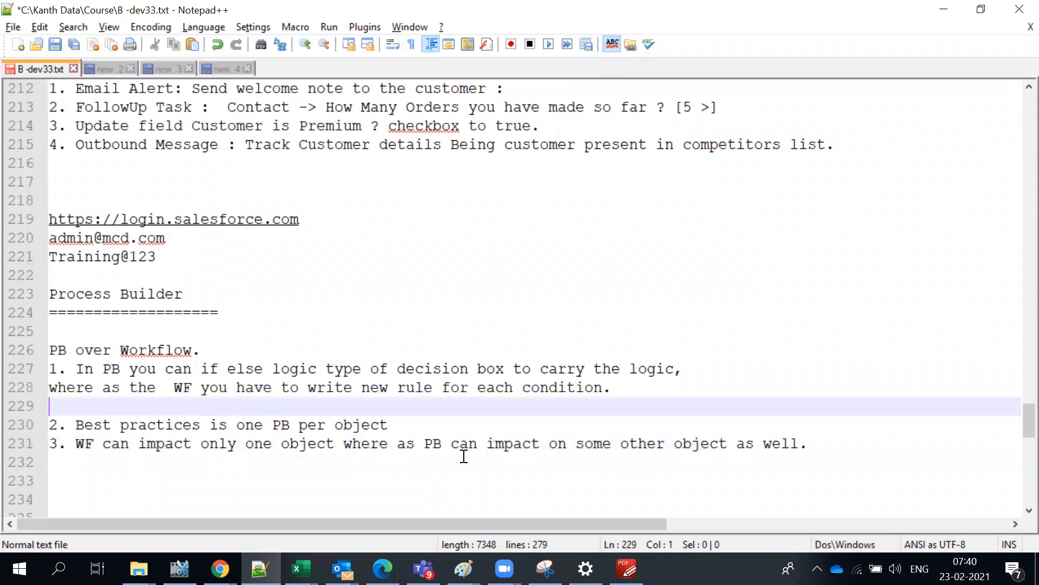
click(449, 426)
key(Return)
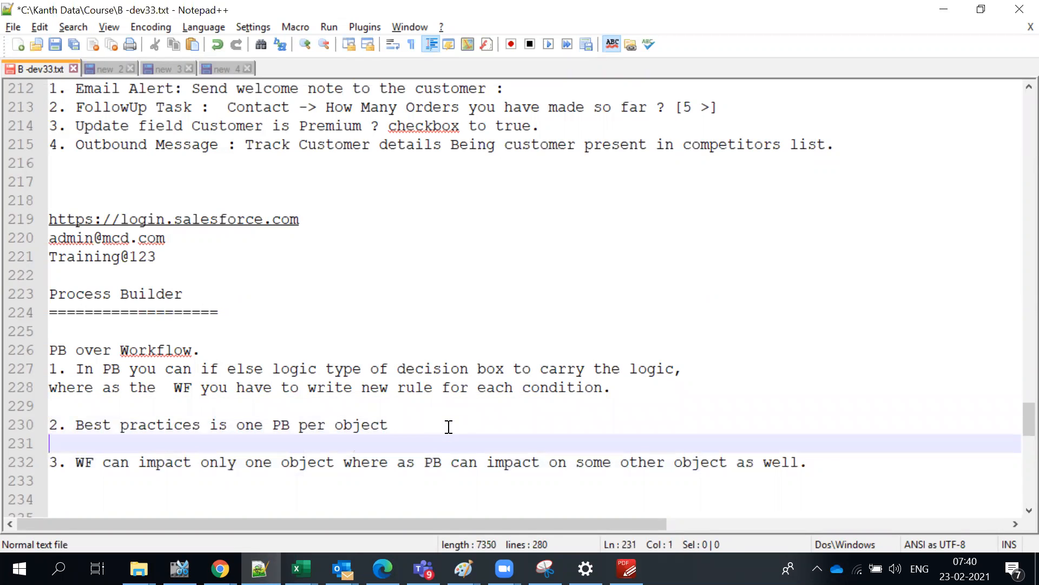
- Underline the 'PB over Workflow.' heading with a row of equals signs
click(258, 349)
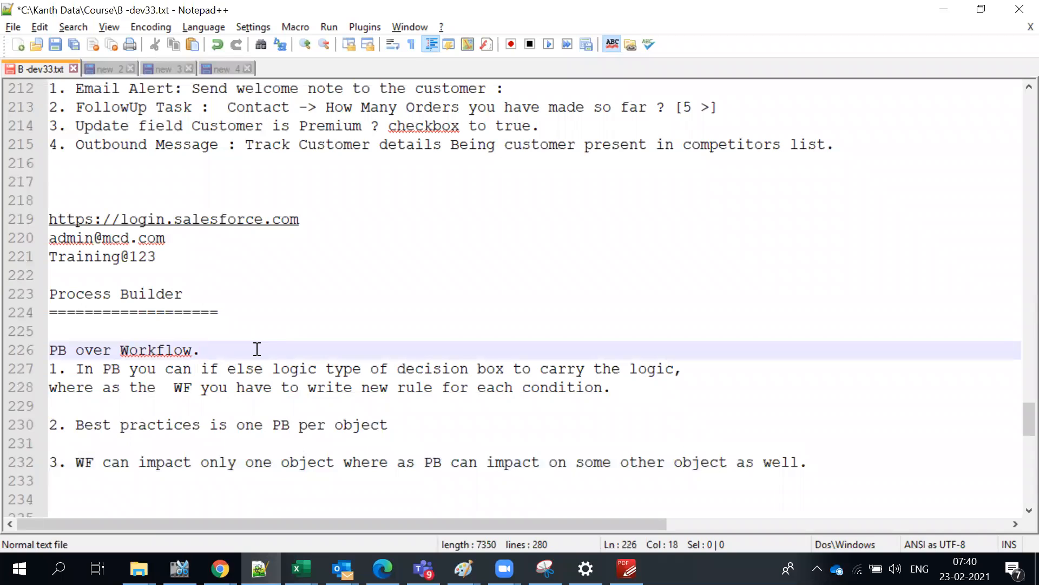
key(Return)
text(======================)
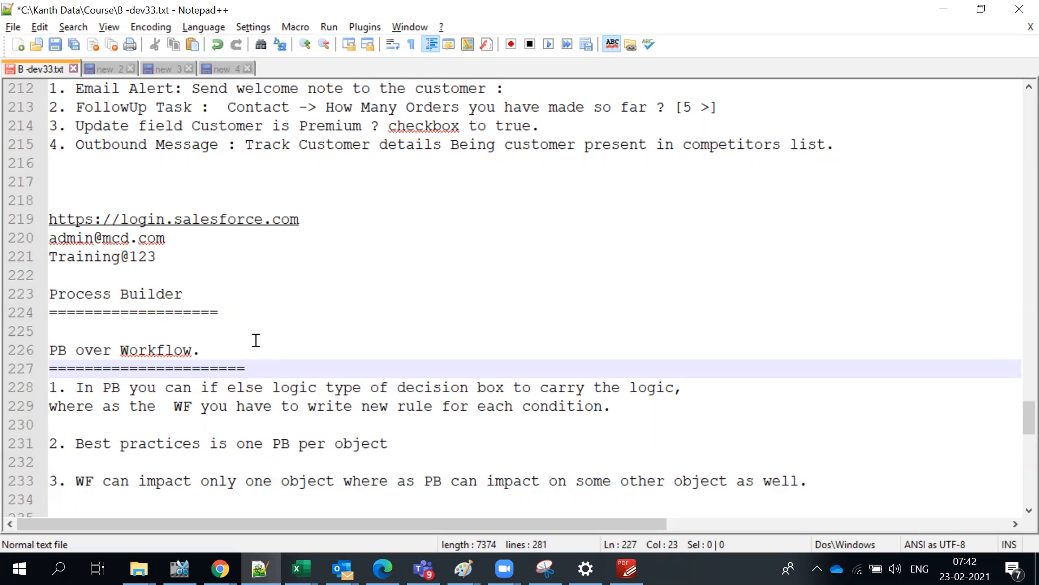
- Add point 4: Create a record, Field Update, call an Apex Class, Send an Email, Submit the Approval Process, Send Custom Notification
scroll(618, 260, down, 1)
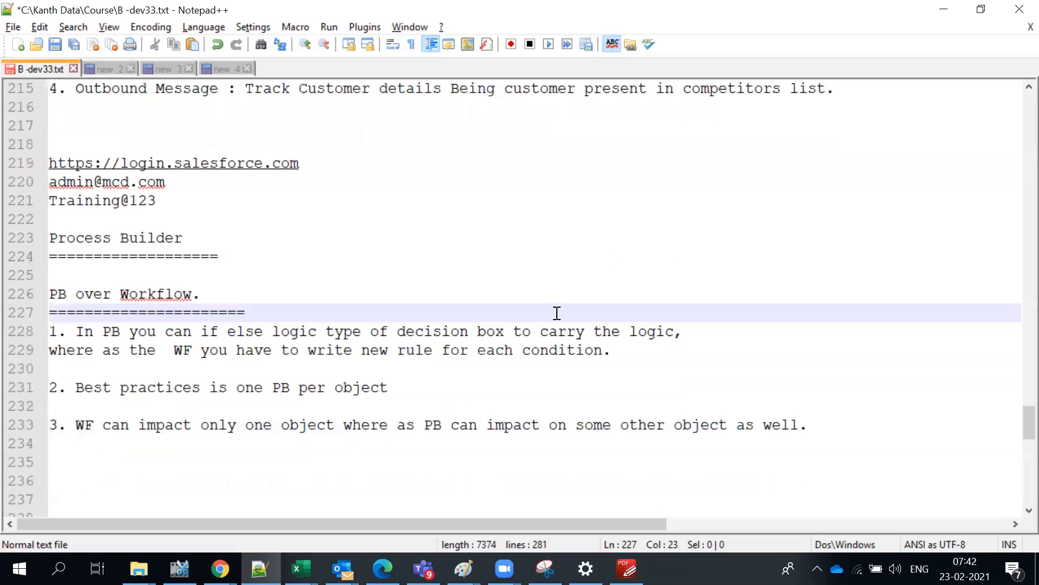
click(176, 462)
text(4)
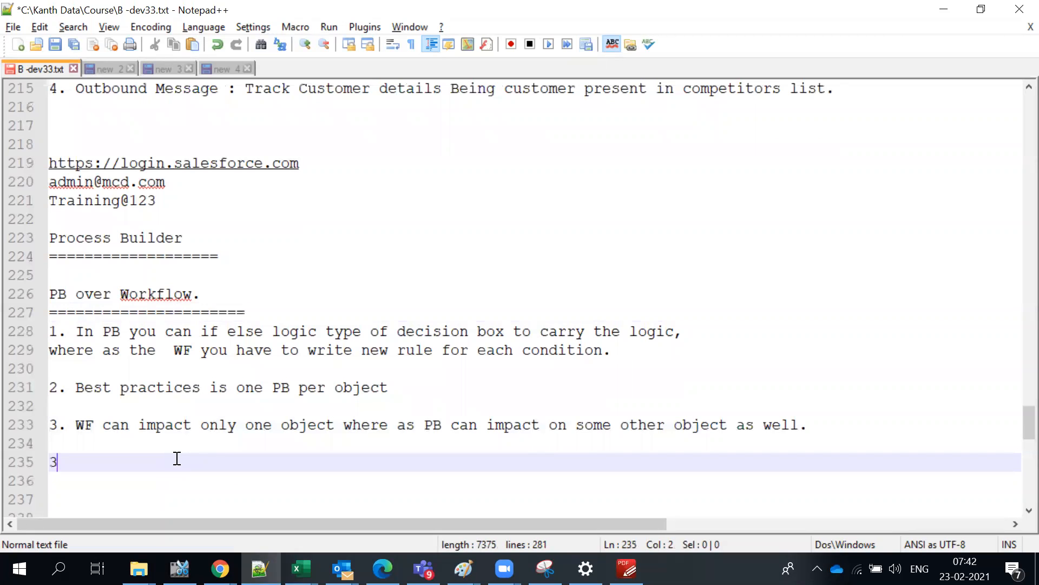
text(.  Create a record)
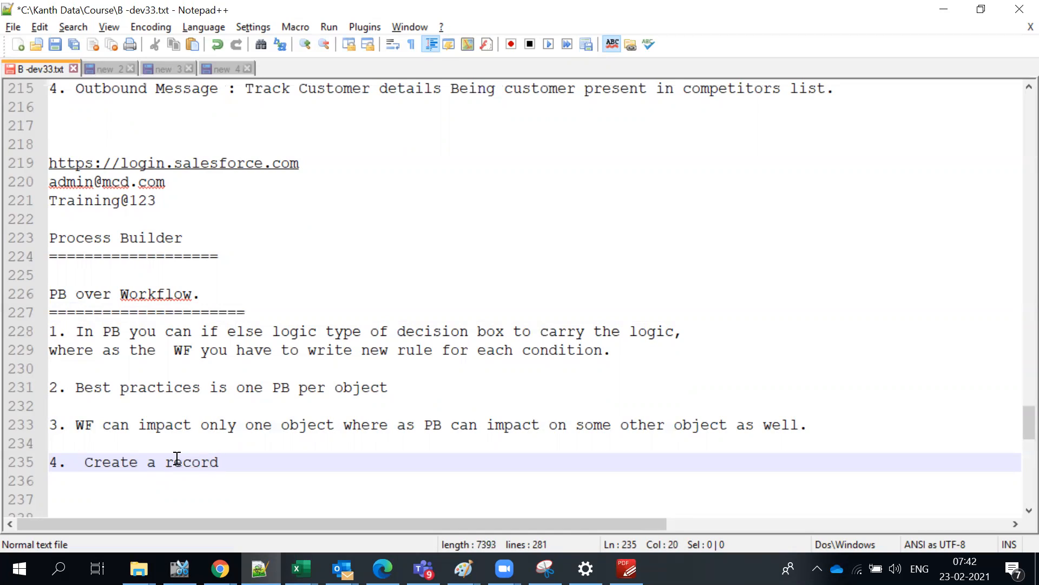
key(Return)
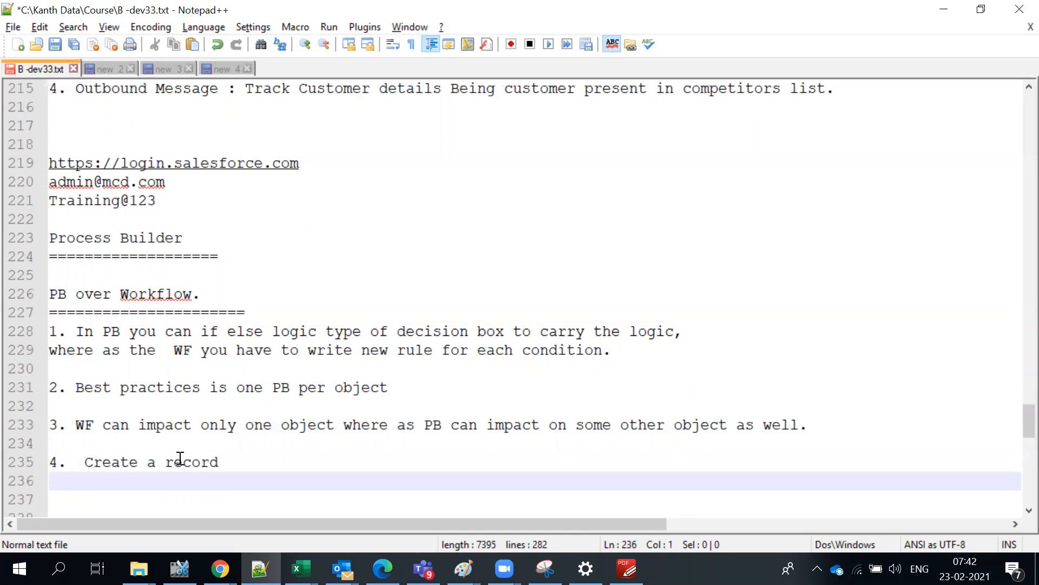
click(252, 459)
text(, F)
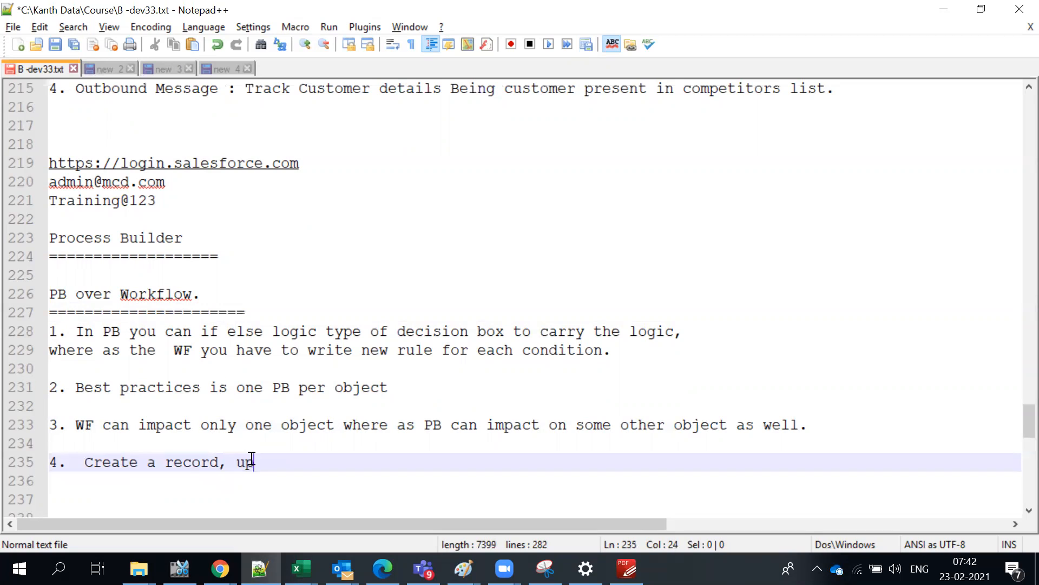
text(ield Update, )
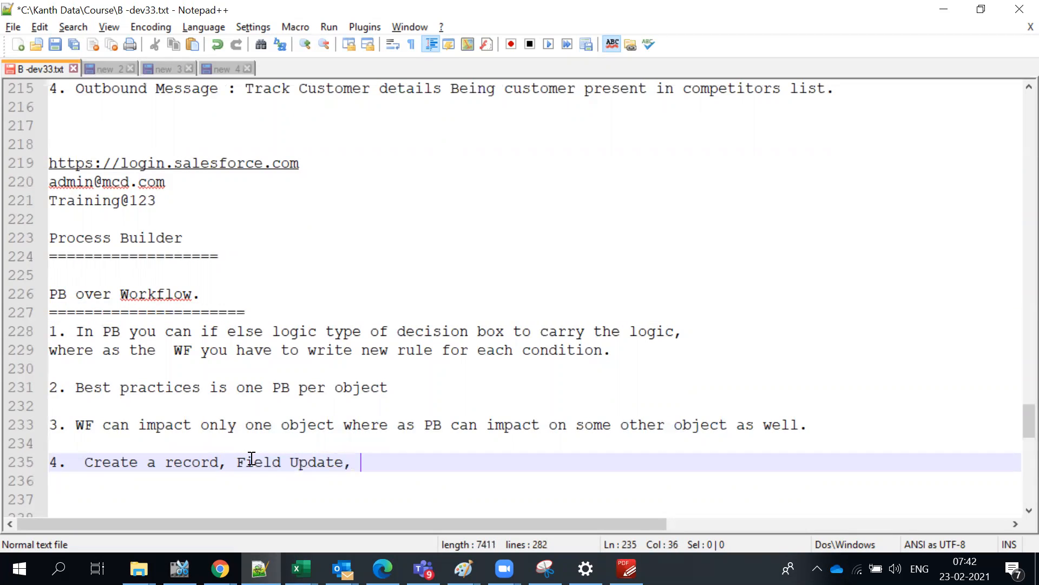
text(call an Apex Class)
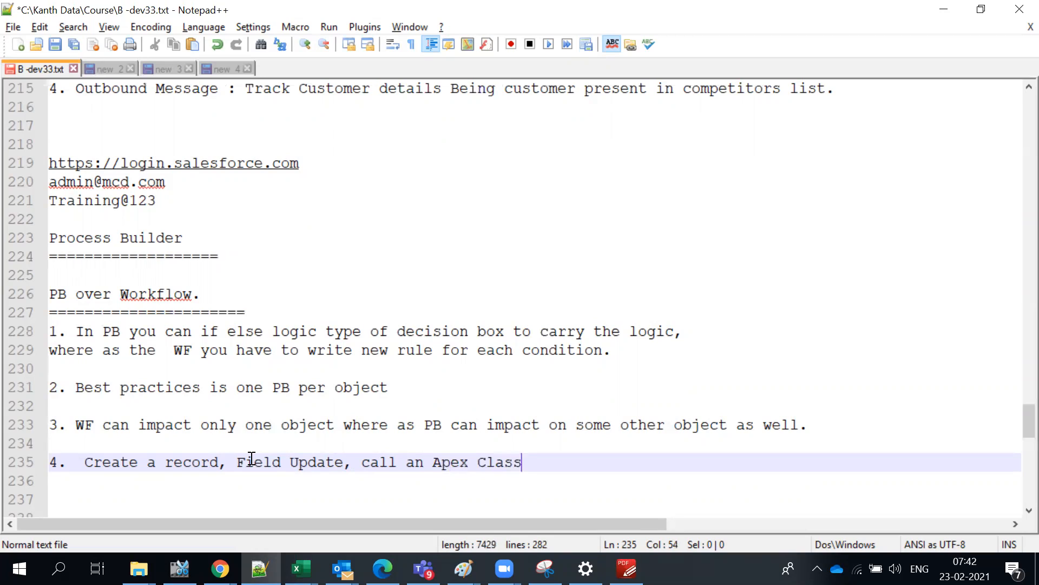
text(, )
text(Send an)
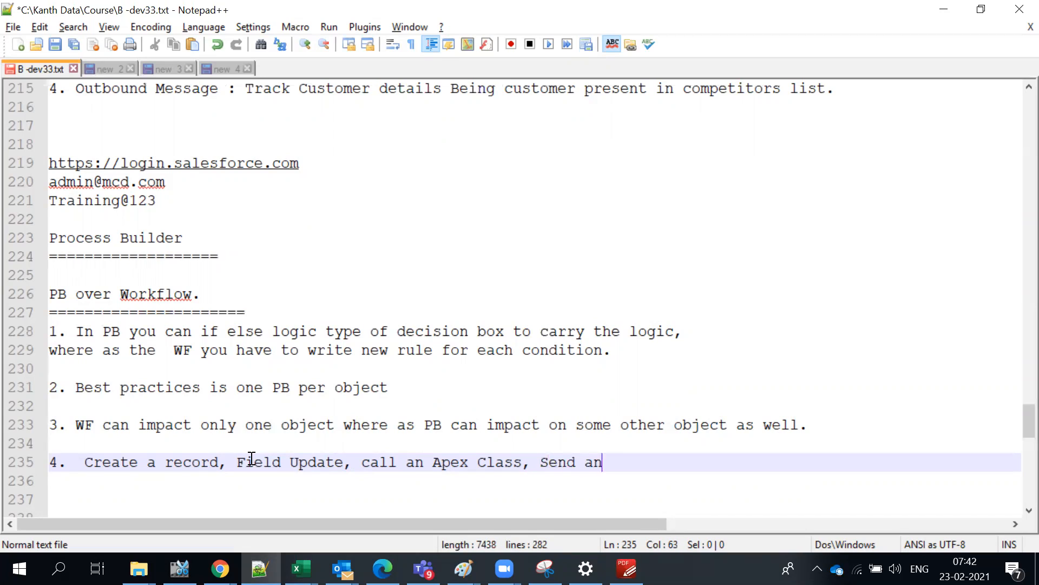
text( Email, Submit t)
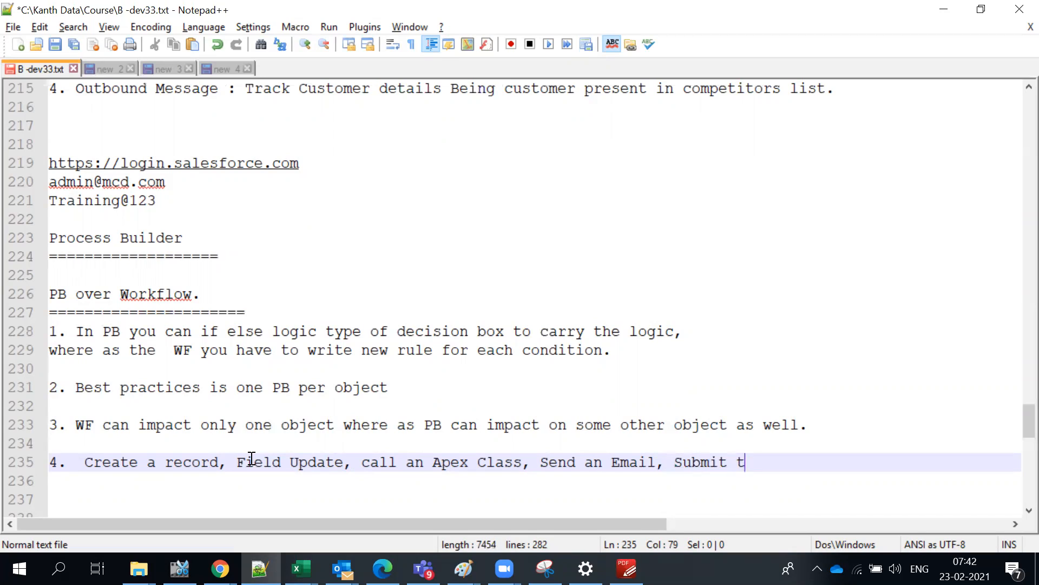
text(he Approval )
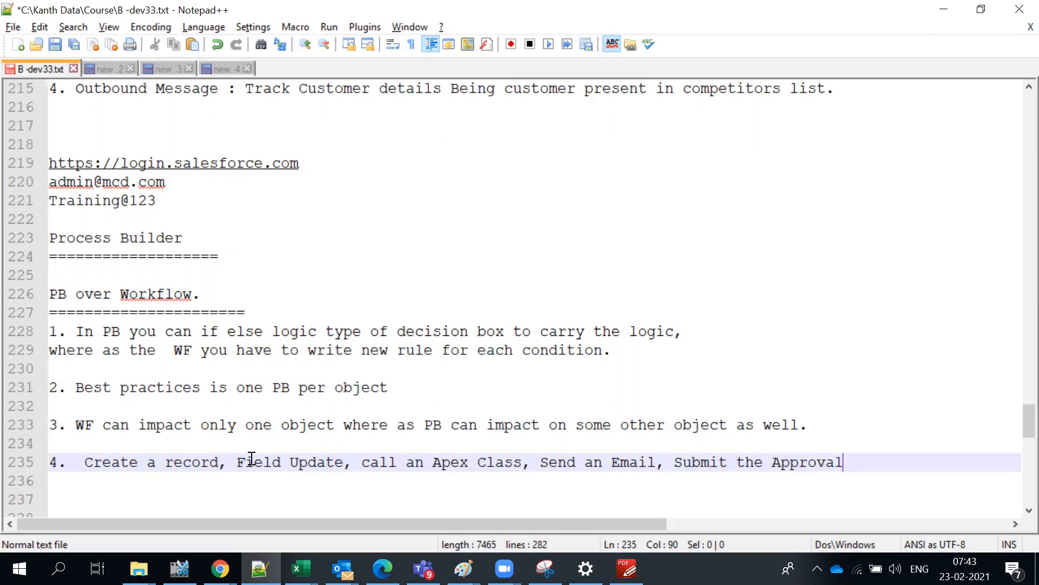
text(Process)
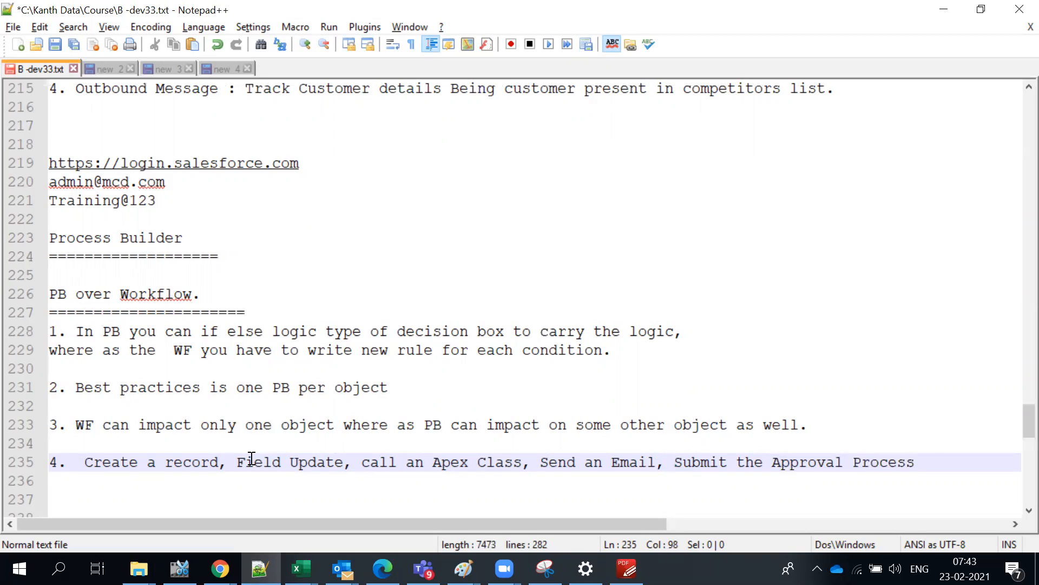
text(, Send )
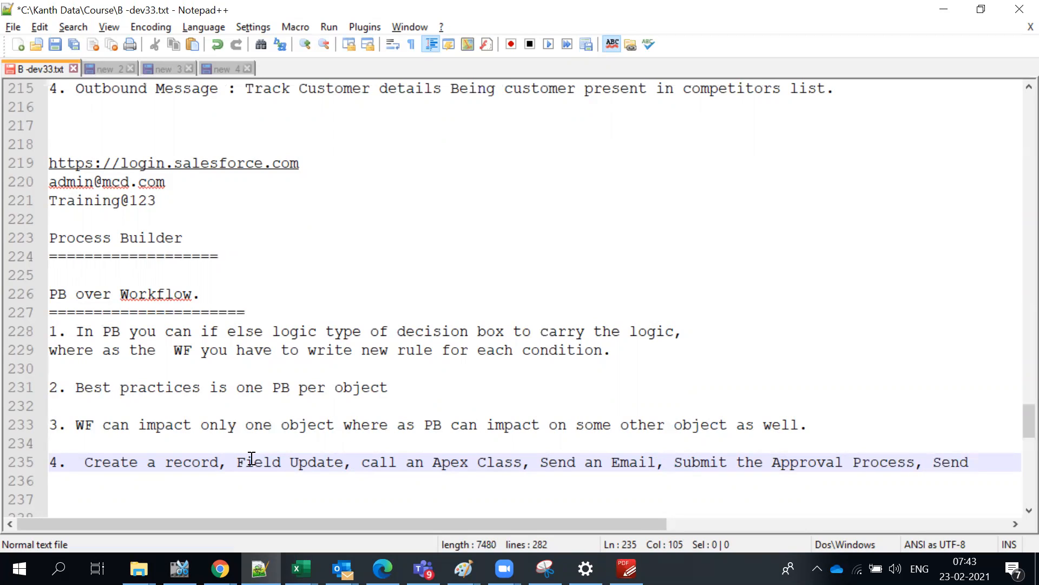
text(Customer)
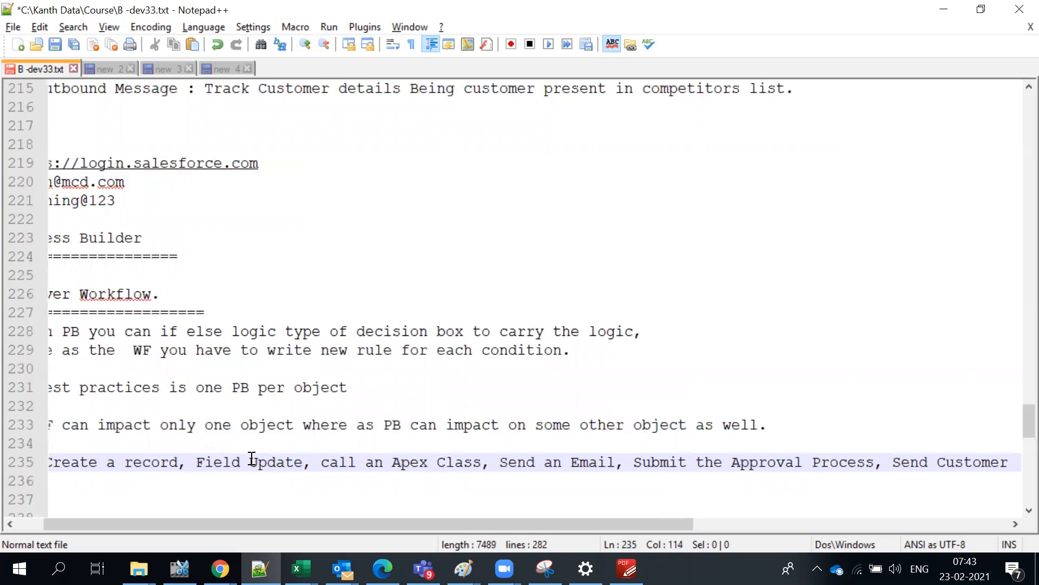
key(BackSpace)
key(BackSpace)
text(Noti)
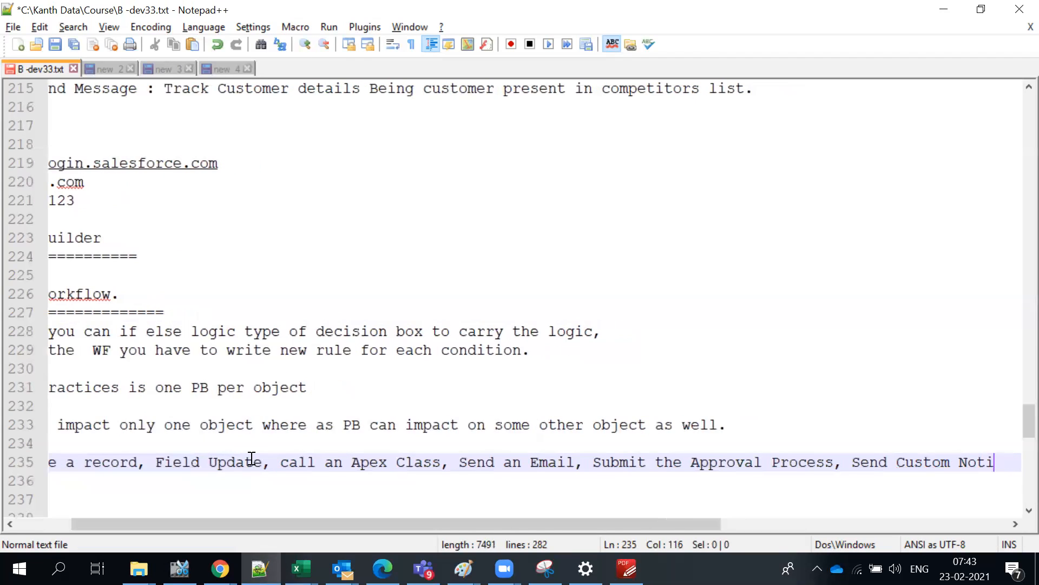
text(fication)
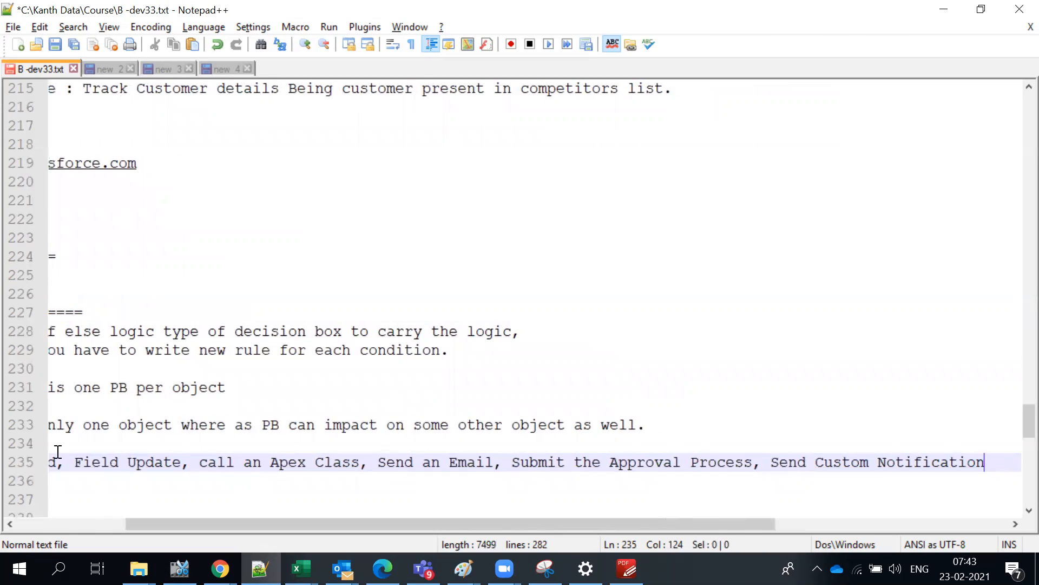
click(512, 463)
key(Return)
click(184, 462)
double_click(286, 461)
double_click(450, 467)
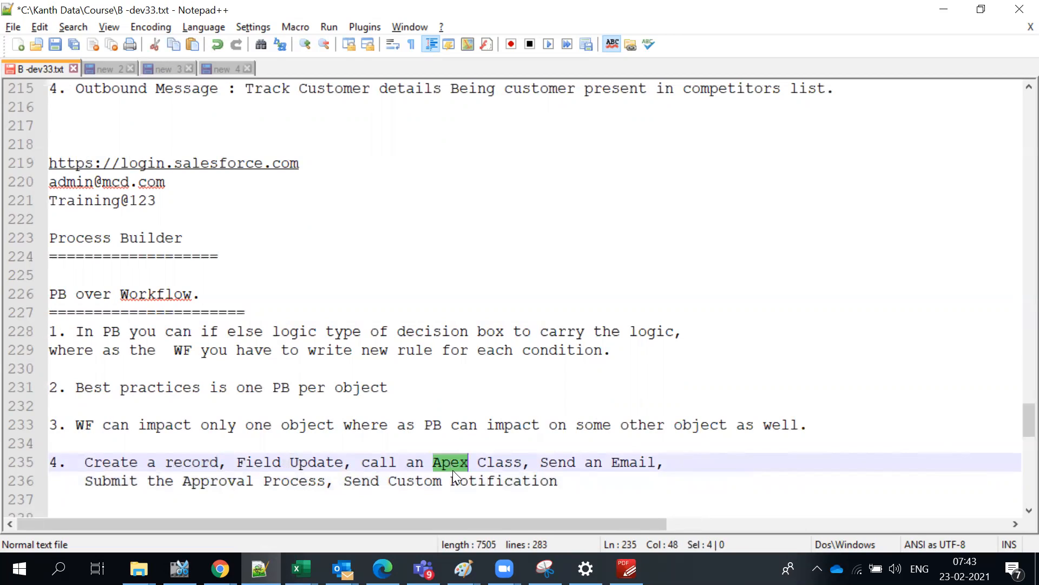
double_click(555, 468)
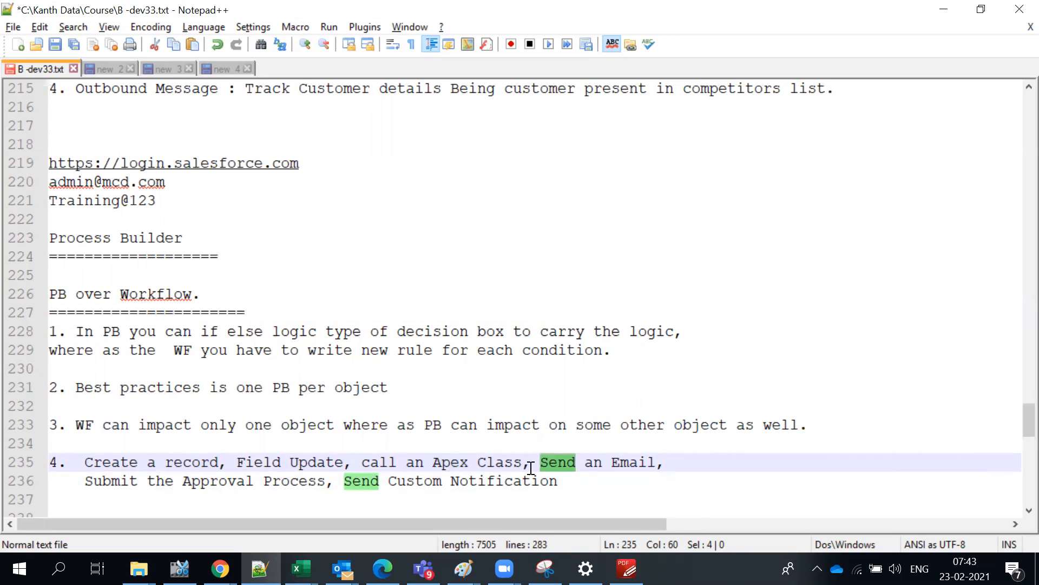
click(574, 481)
text(, quic)
key(BackSpace)
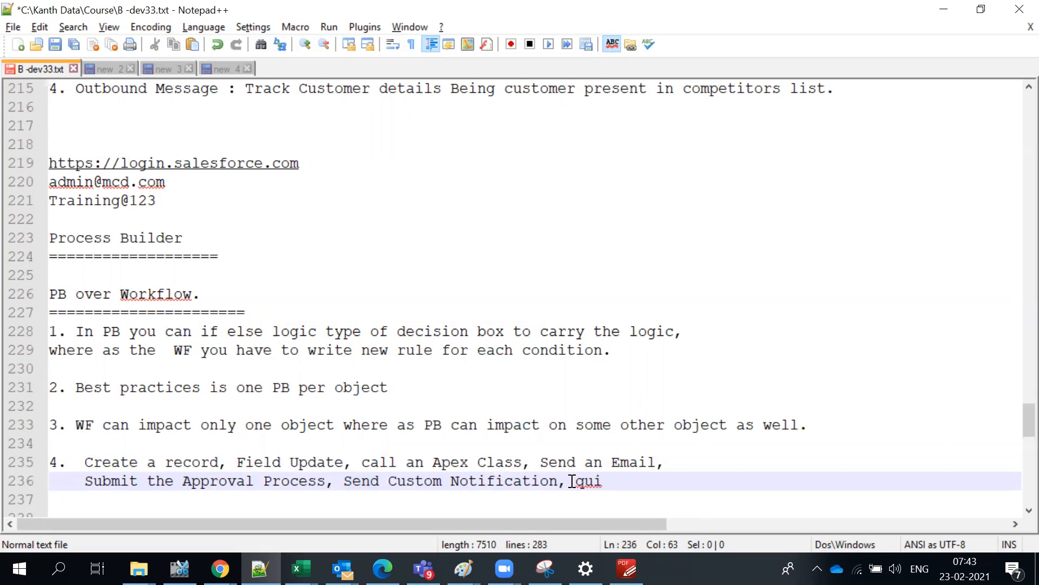
text(p, post in C)
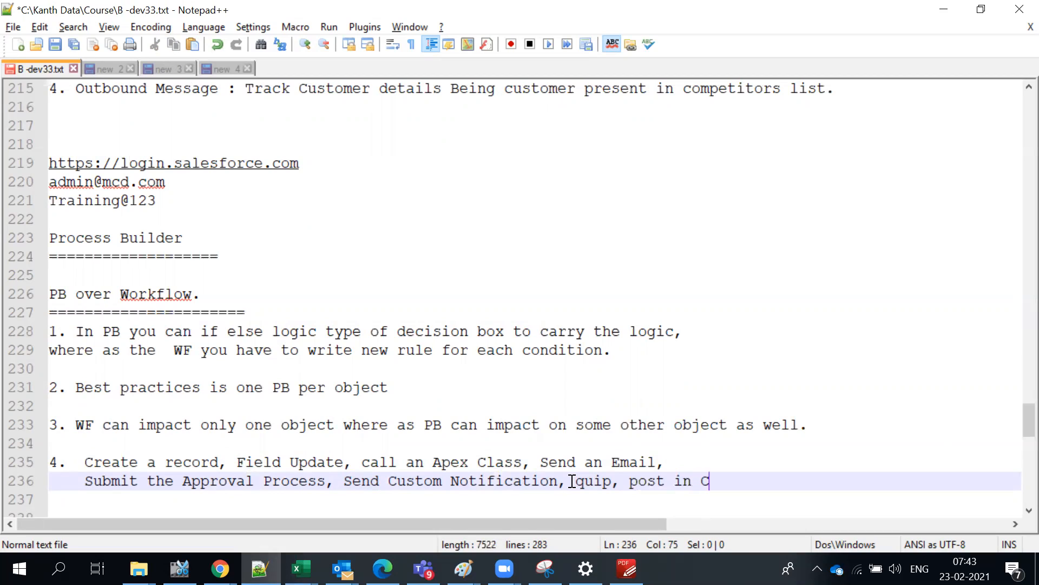
text(hatter..)
double_click(557, 462)
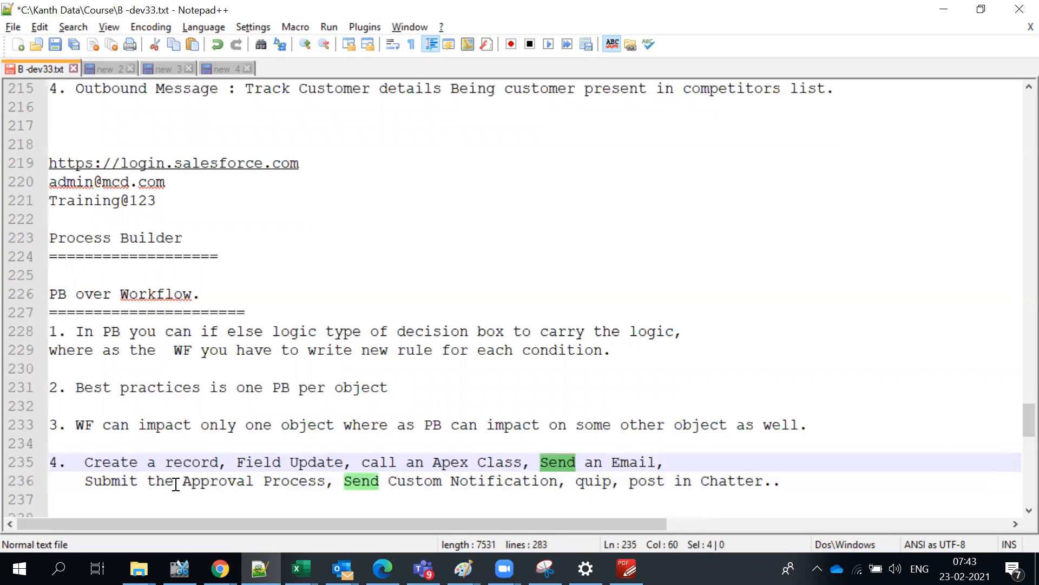
triple_click(271, 464)
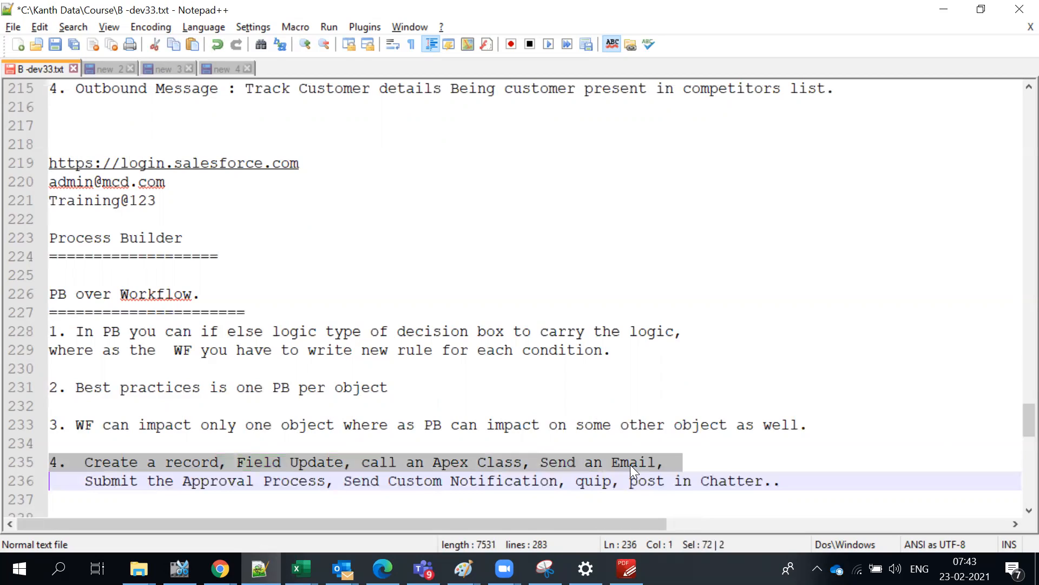
double_click(315, 463)
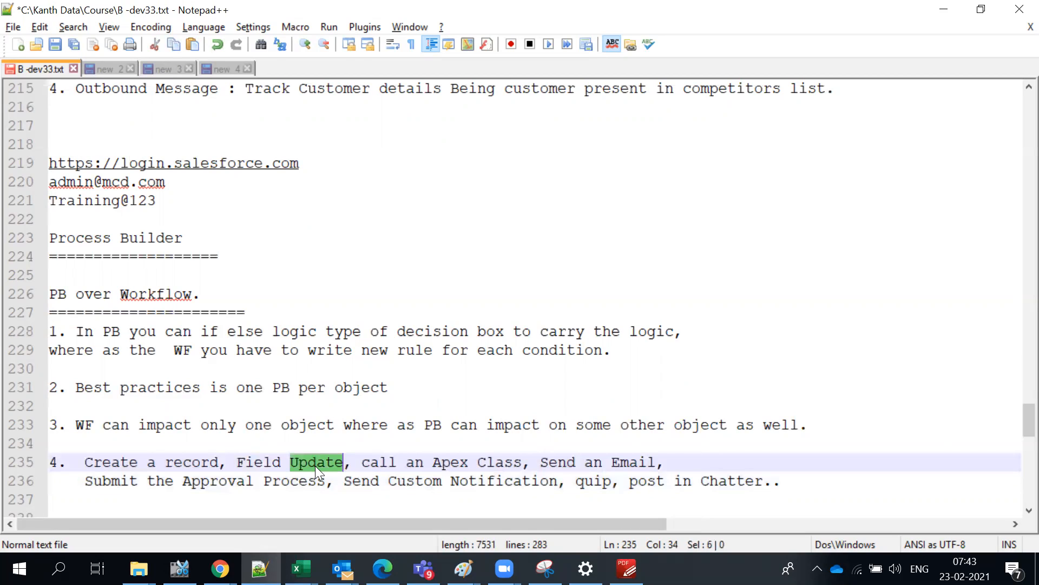
double_click(559, 464)
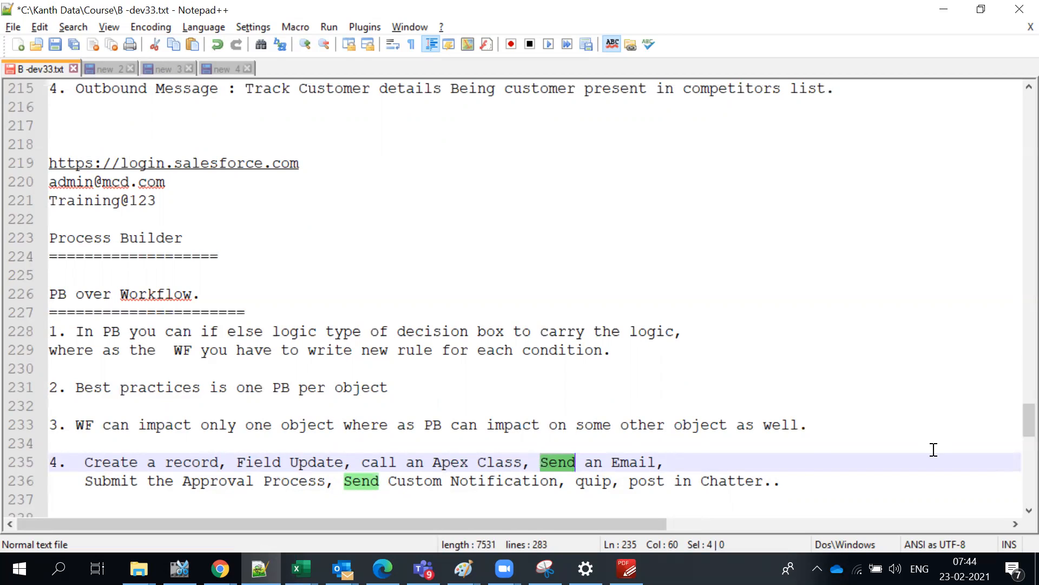
- Add point 5: 'WF only has Outbound Messages where PB doesnt have it.'
click(806, 469)
click(854, 483)
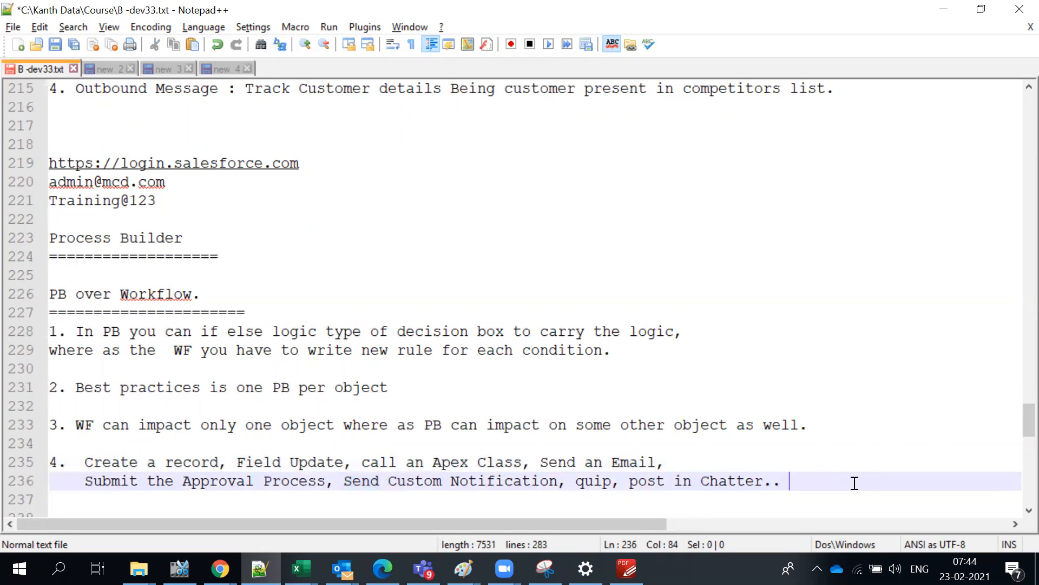
key(Return)
text(5)
key(BackSpace)
key(BackSpace)
key(BackSpace)
key(BackSpace)
key(Return)
key(BackSpace)
text(5. )
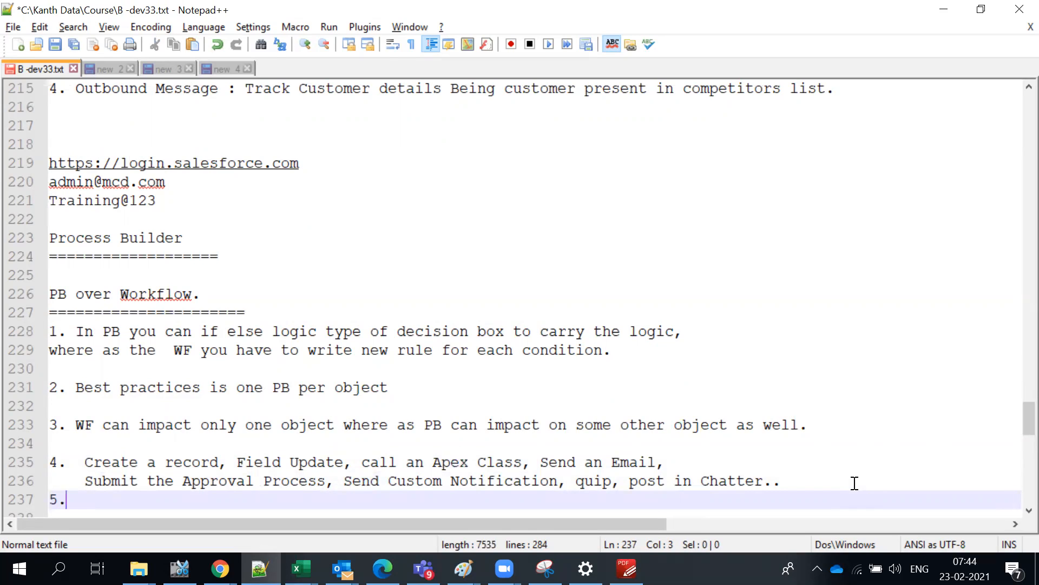
text(WF only has O)
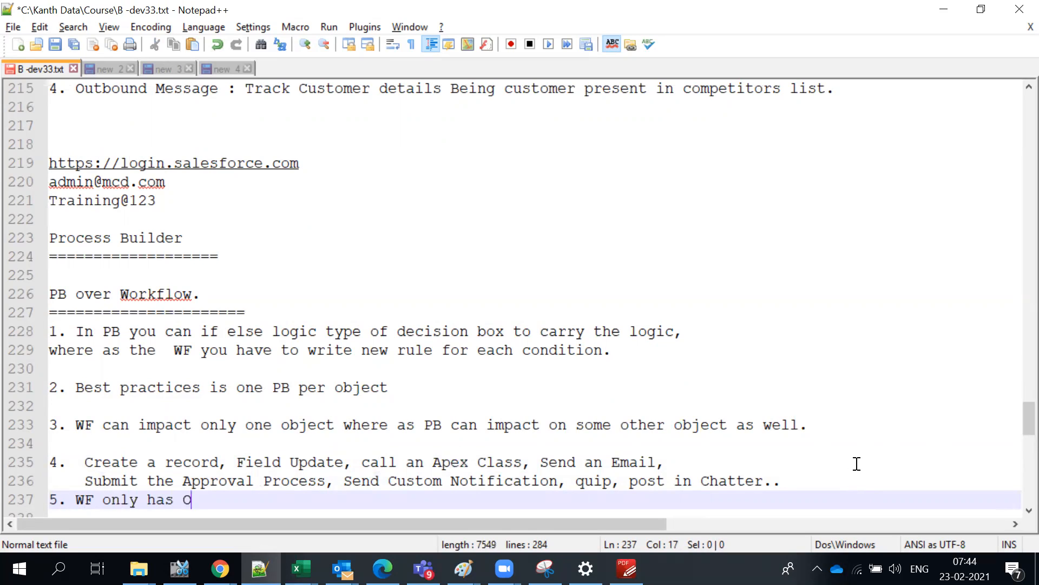
text(utbound Mess)
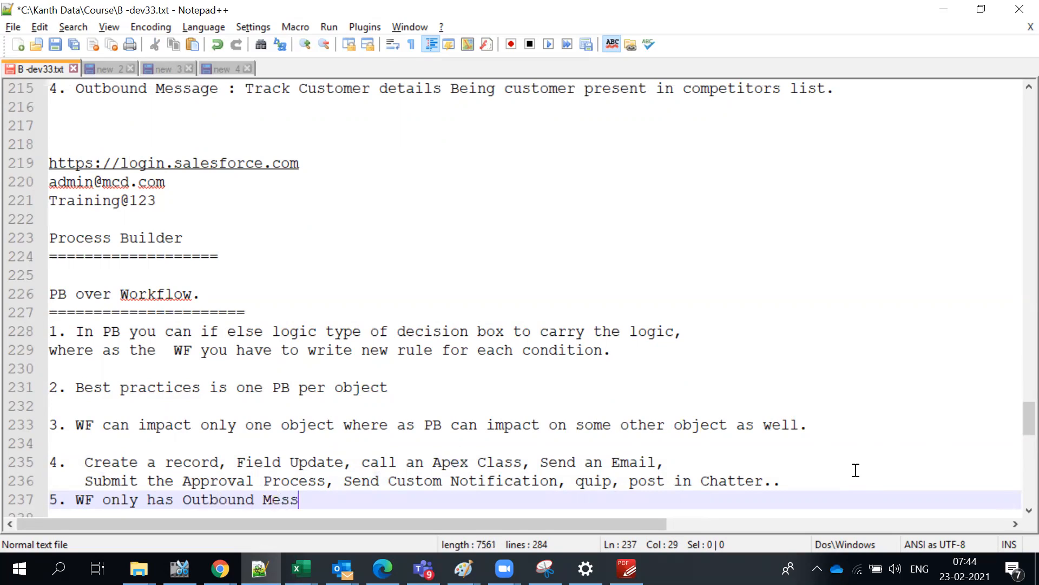
text(ages wher)
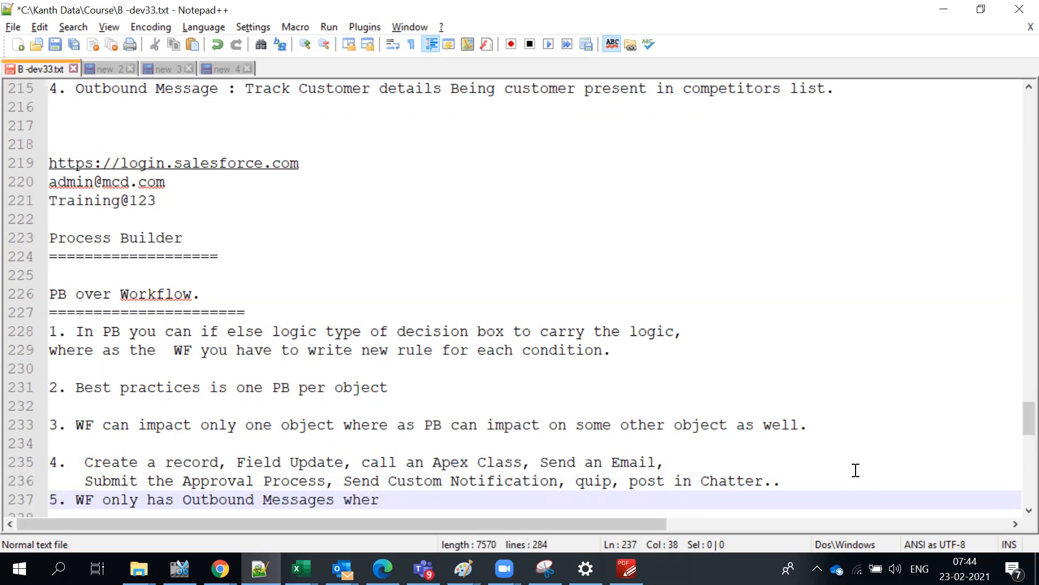
text(e PB doesnt )
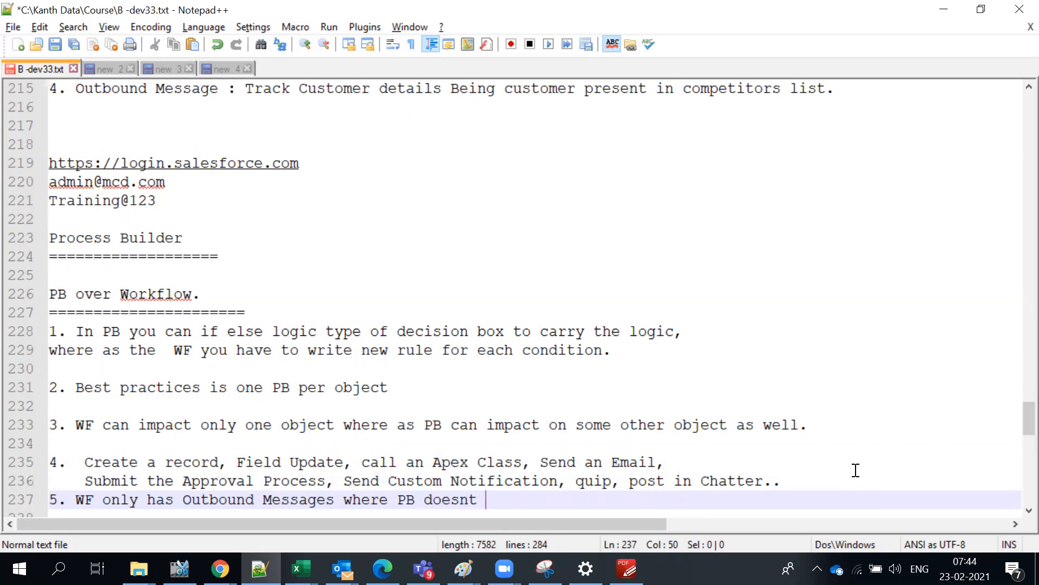
text(have it.)
- Refocus the notes and place the caret at the end of point 4
click(694, 446)
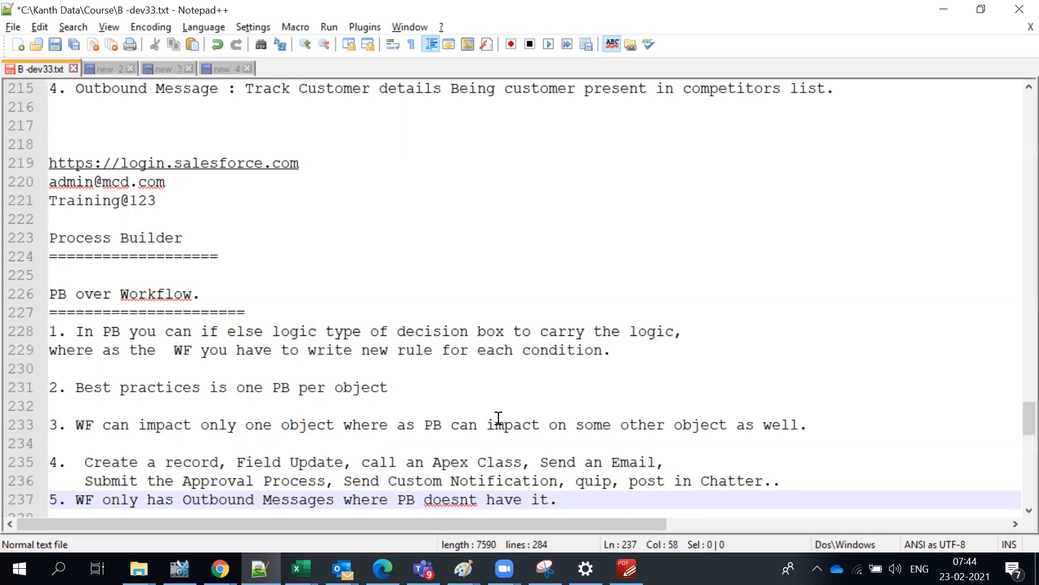
click(424, 387)
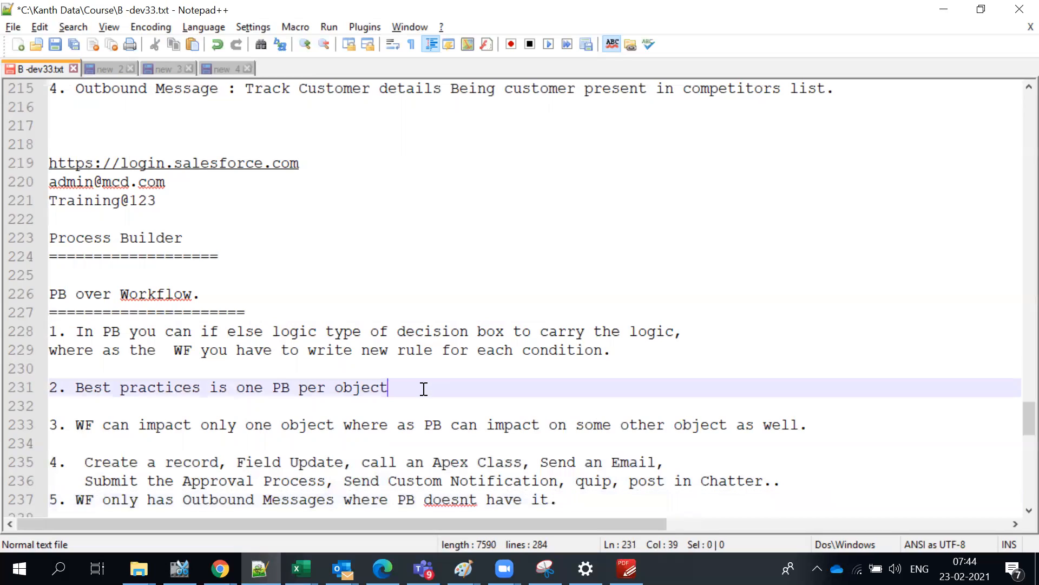
click(812, 476)
- Insert a blank line between points 4 and 5, then switch windows with Alt+Tab
key(Return)
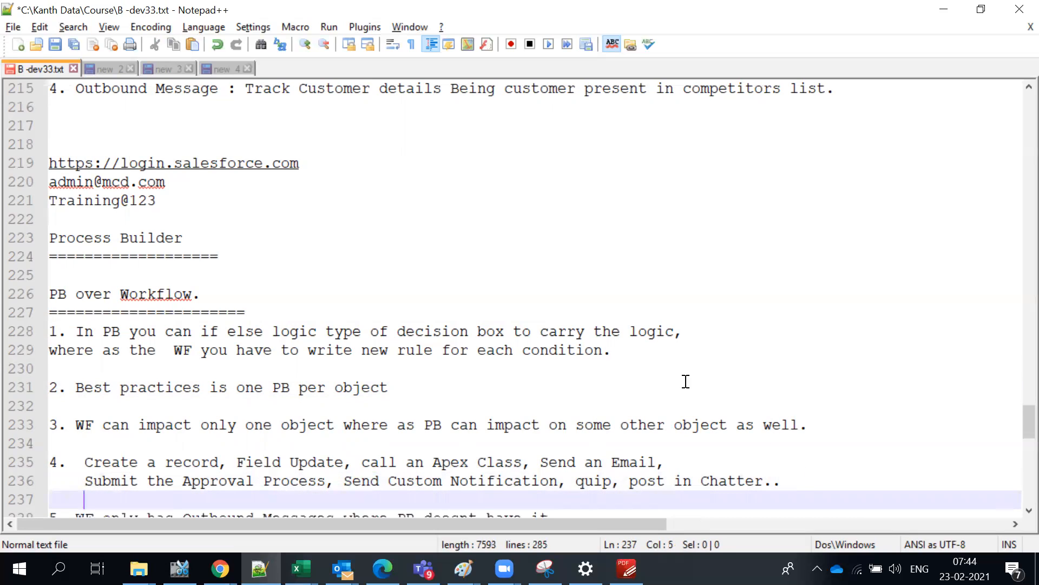
scroll(686, 381, down, 2)
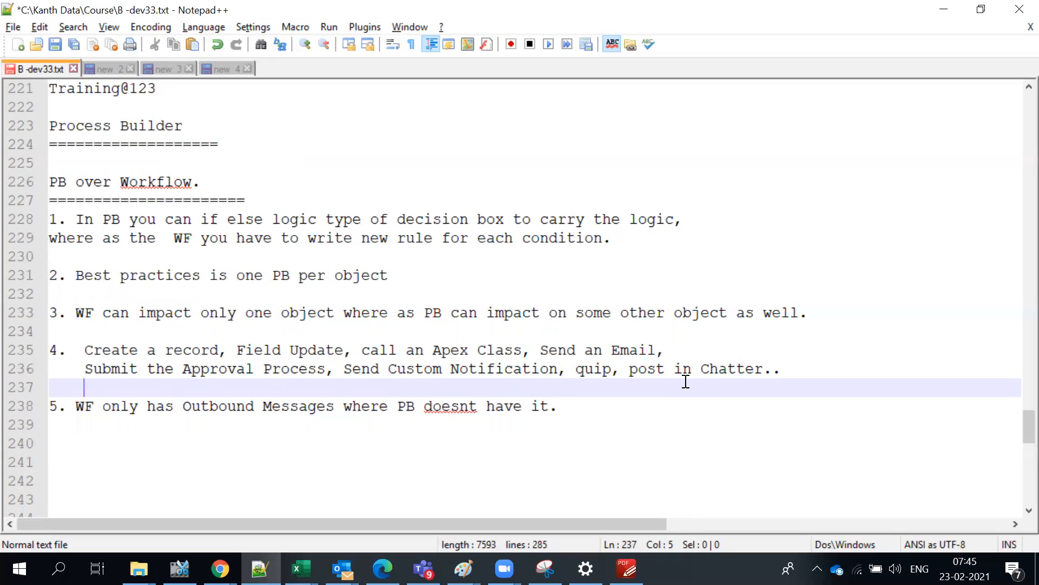
click(720, 411)
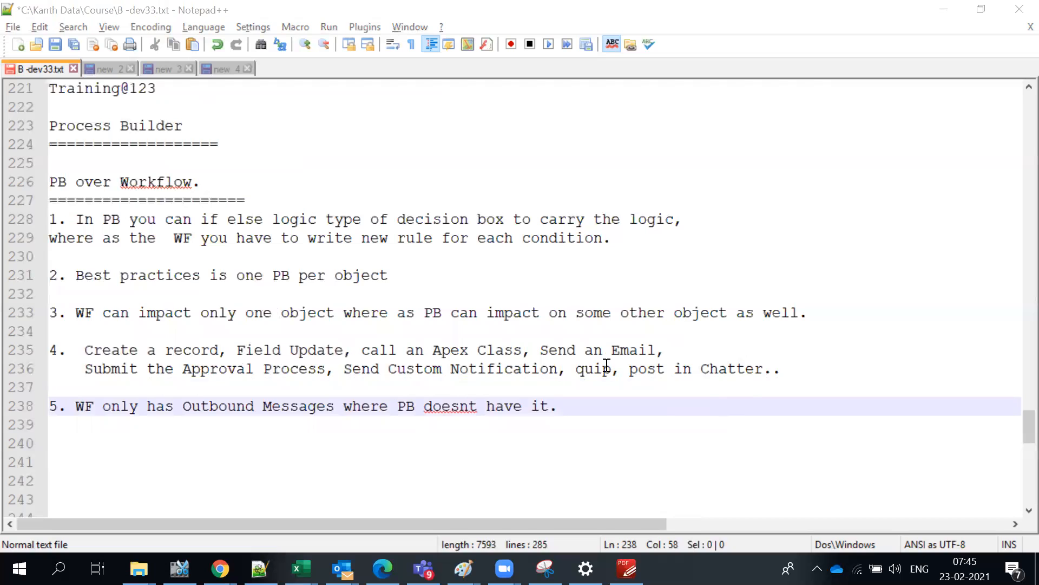
key(alt+Tab)
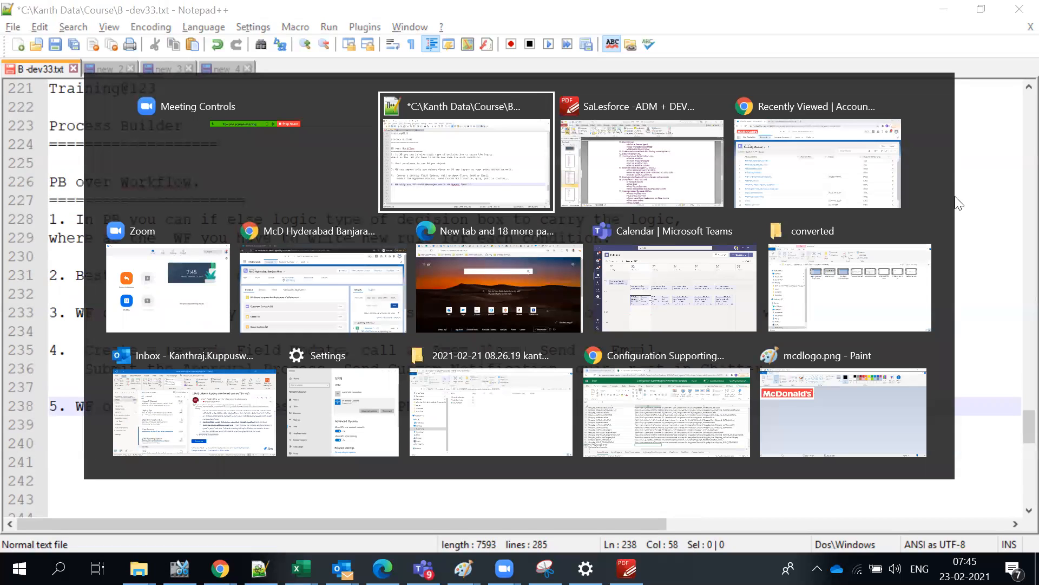
- Open Salesforce Setup from the gear menu in a new browser tab
click(871, 195)
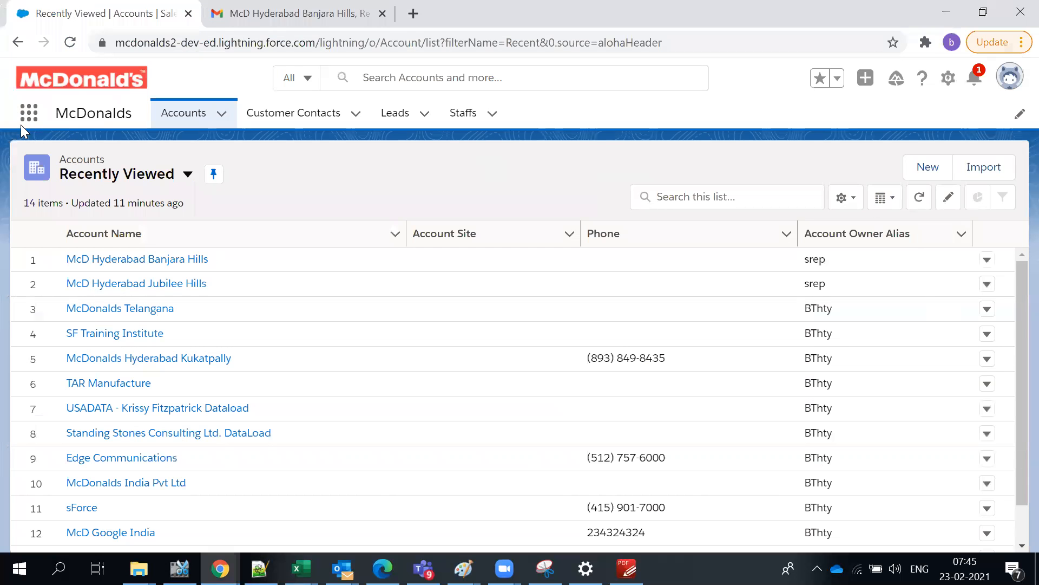
click(947, 79)
click(872, 125)
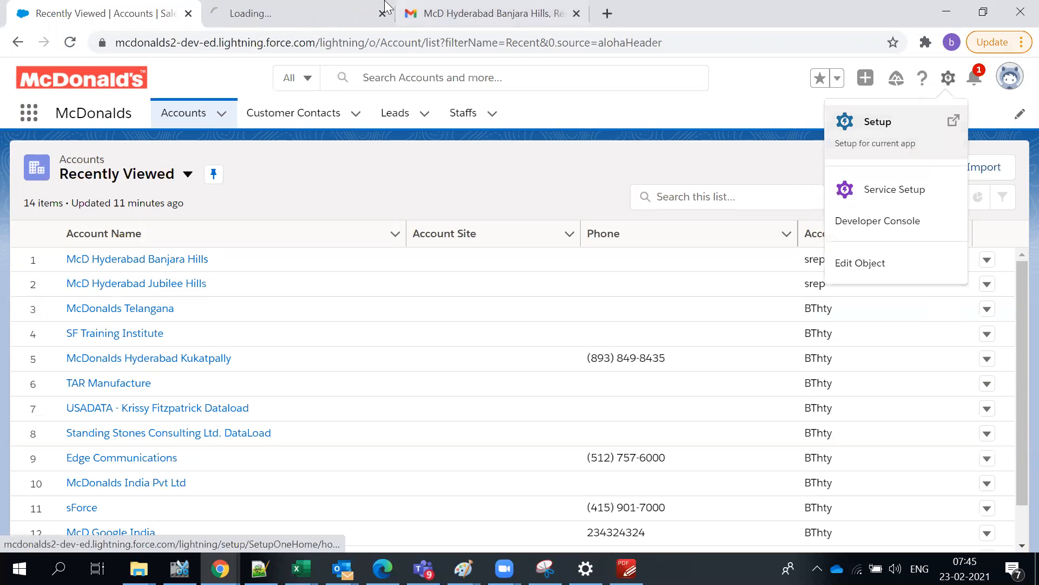
click(317, 12)
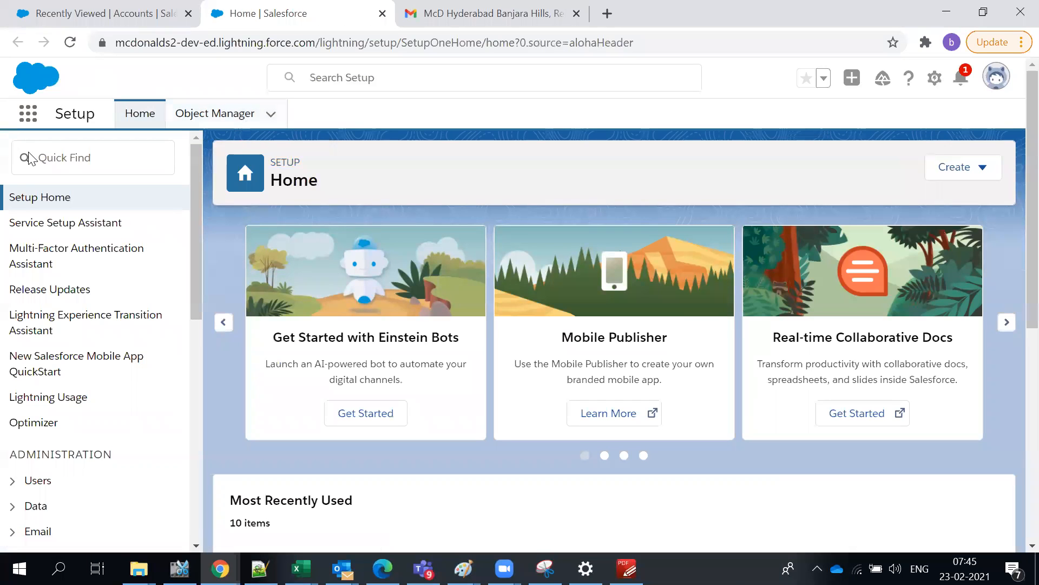
- Search Setup Quick Find for 'process', open Process Builder, and zoom the page out
click(58, 150)
text(p)
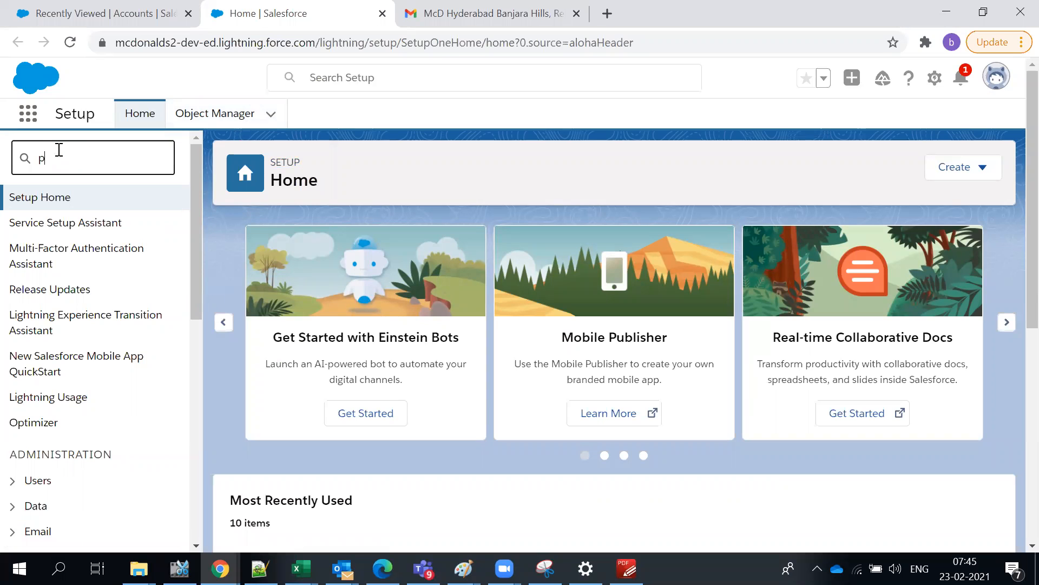
text(rocvs)
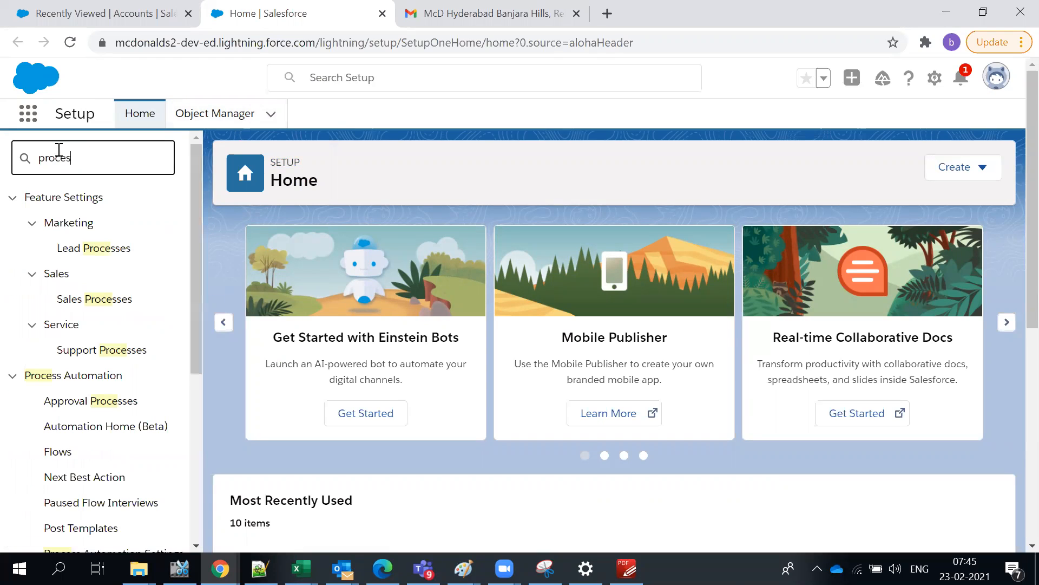
scroll(109, 374, down, 3)
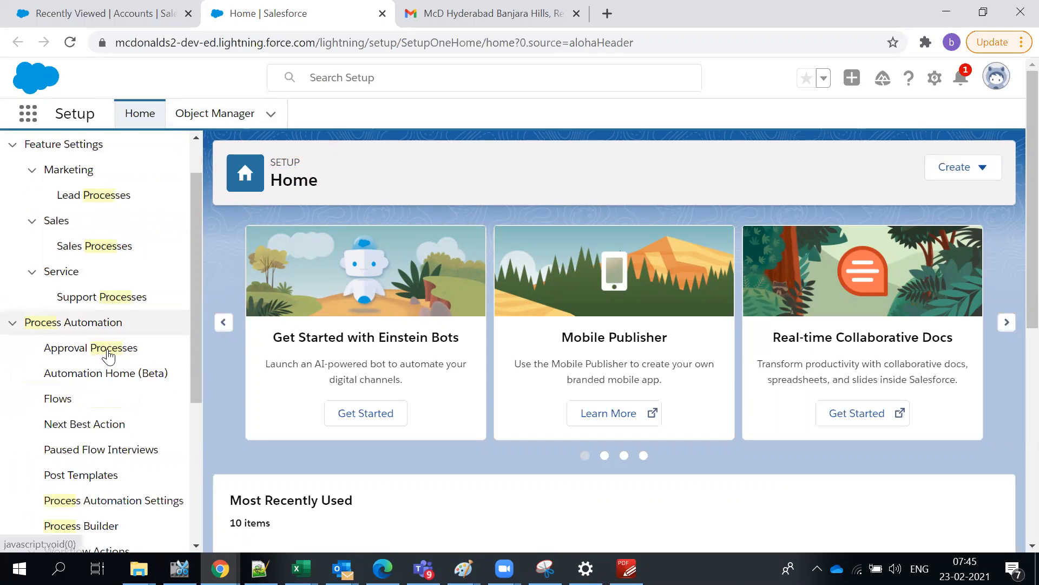
click(91, 417)
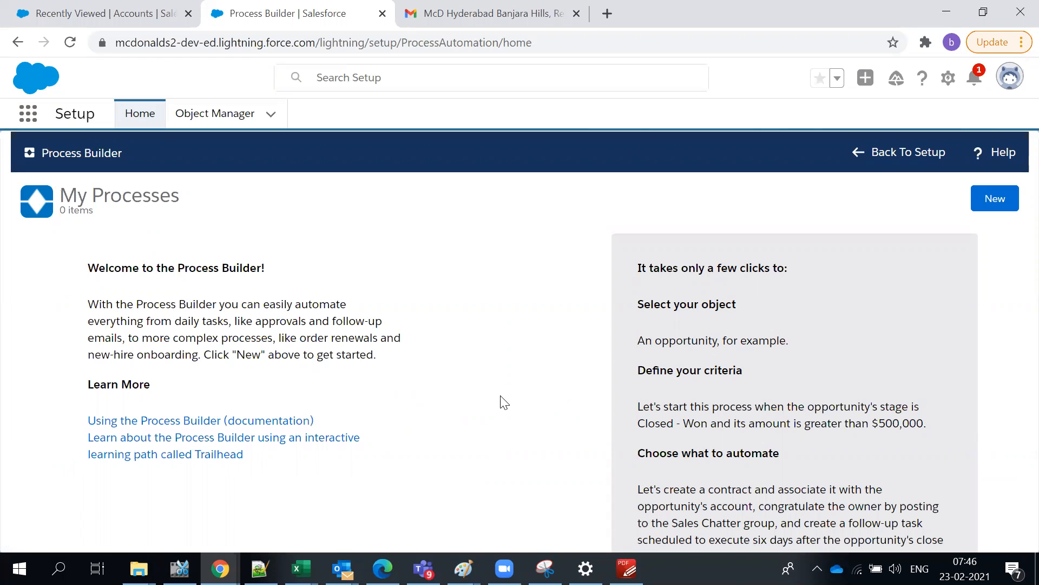
key(ctrl+minus)
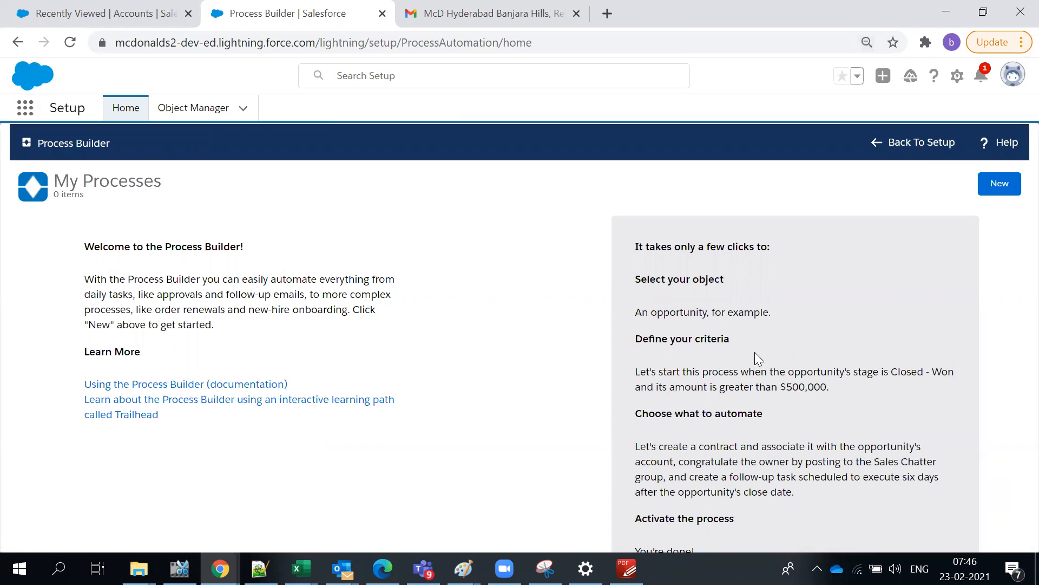
- Add point 6, 'You can schedule the actions as well.', to the notes and return to Process Builder
key(alt+Tab)
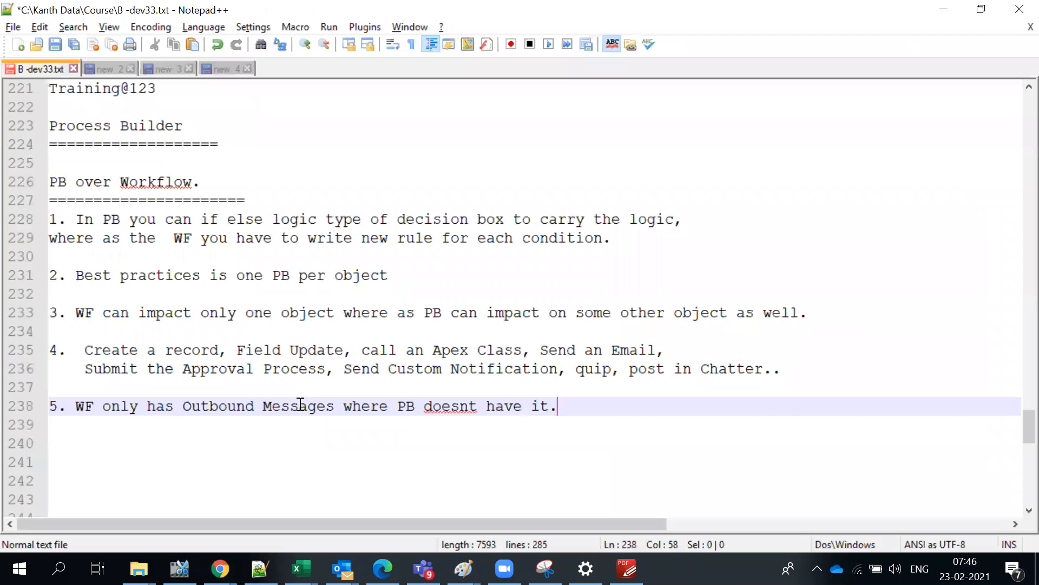
key(Return)
key(Return)
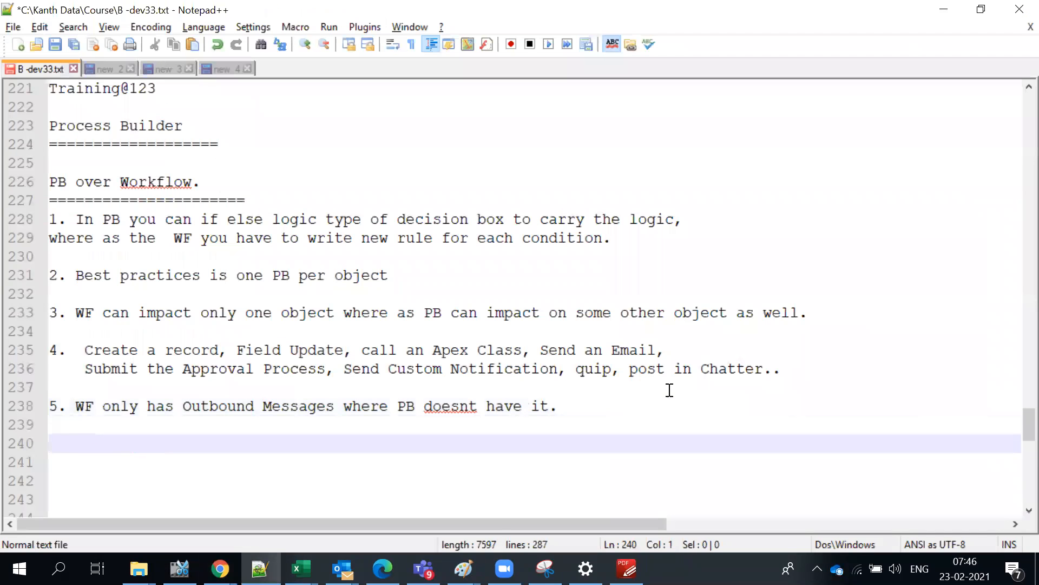
text(6. Yp)
key(BackSpace)
text(ou can schedule the action)
key(BackSpace)
text(s as well.)
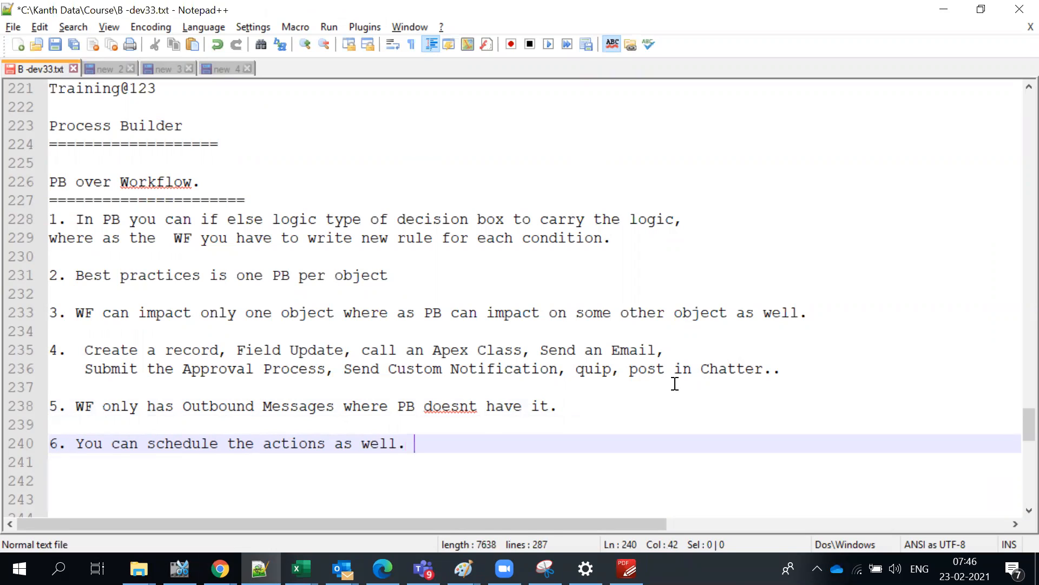
key(alt+Tab)
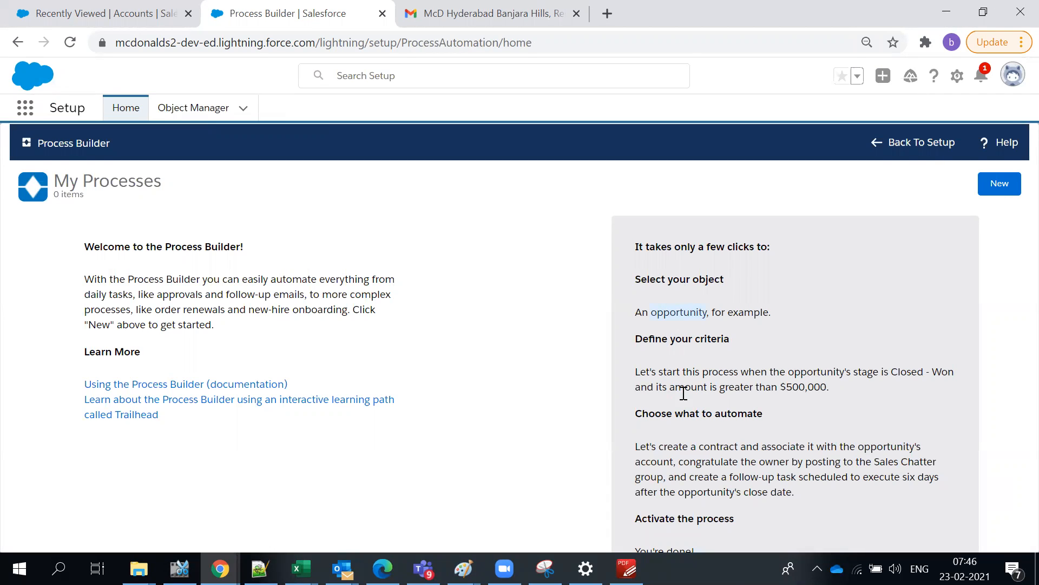
triple_click(816, 389)
click(817, 296)
- Start a new process named 'Account Process Builder' with API name Account_Process_Builder
click(1018, 186)
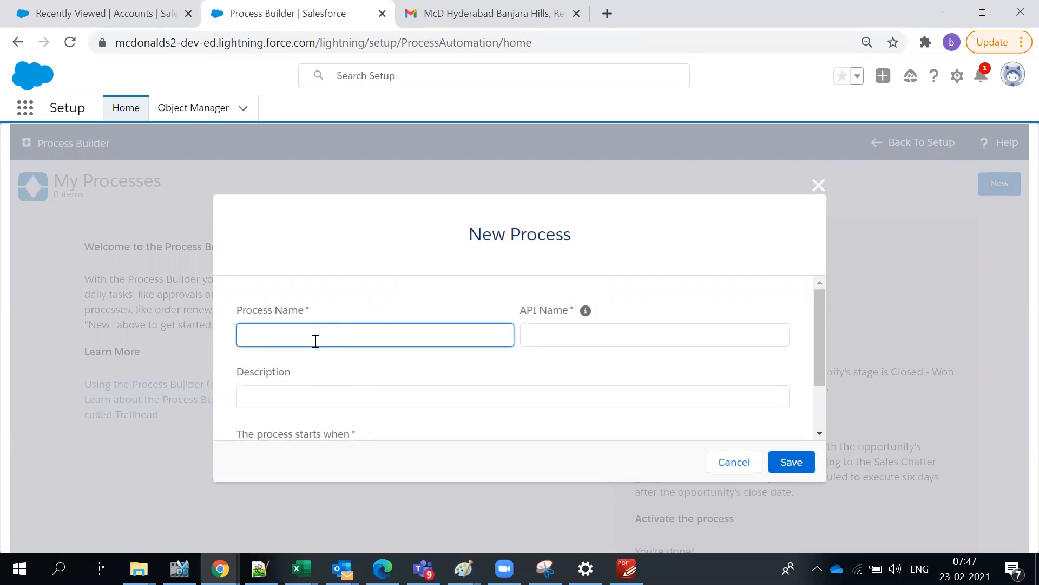
text(Account Porocess Builder)
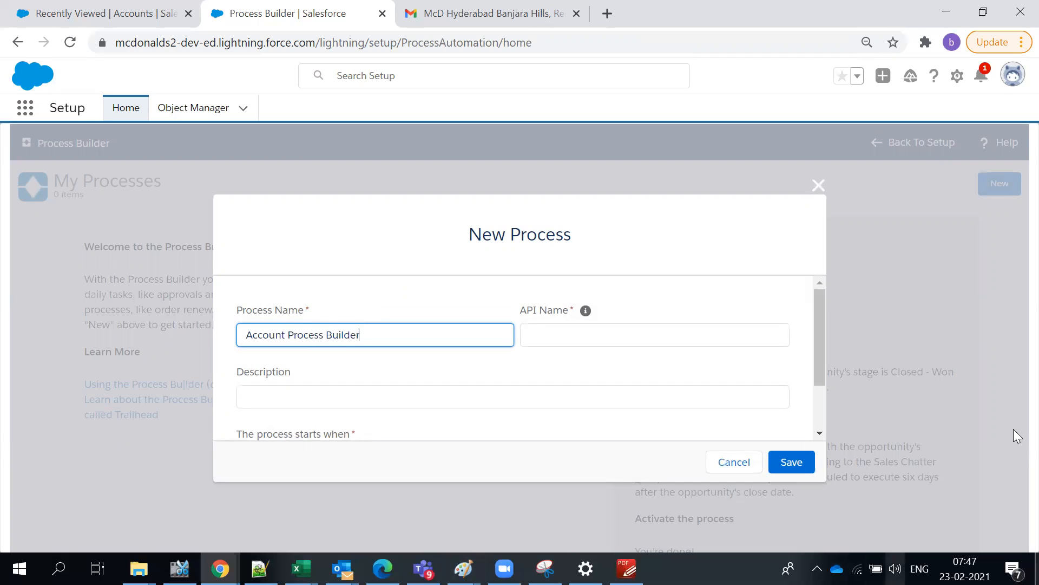
click(566, 333)
- Browse the 'The process starts when' choices and close the list without picking one
click(394, 432)
click(384, 407)
scroll(411, 367, up, 2)
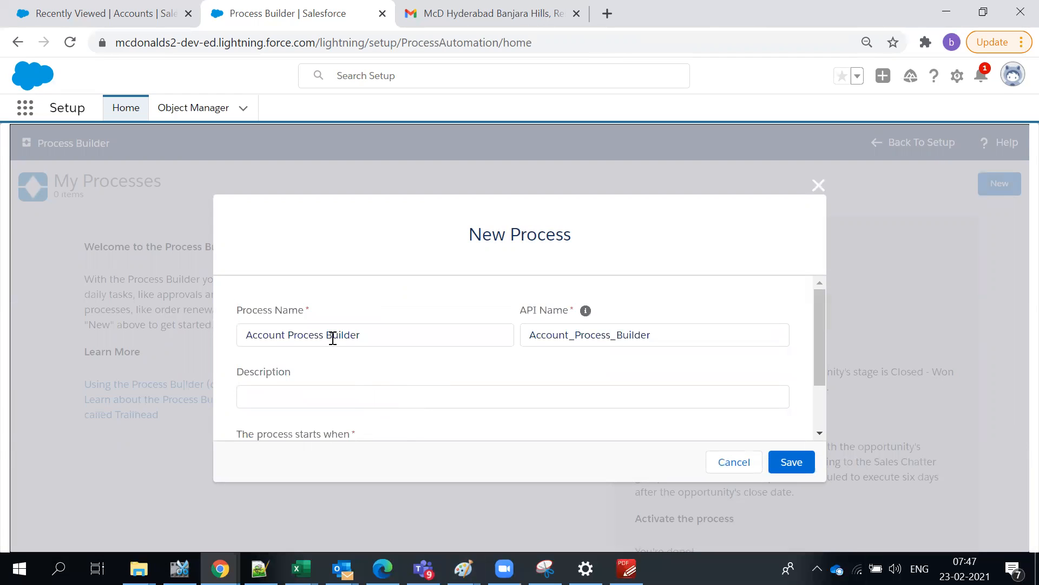
scroll(396, 382, down, 2)
click(377, 366)
click(379, 389)
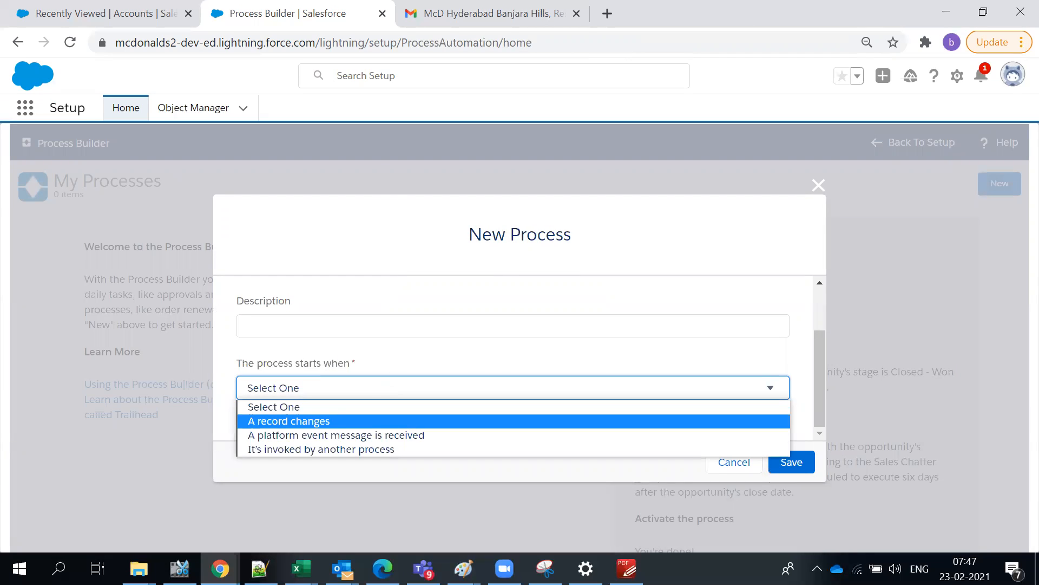
key(Down)
key(Down)
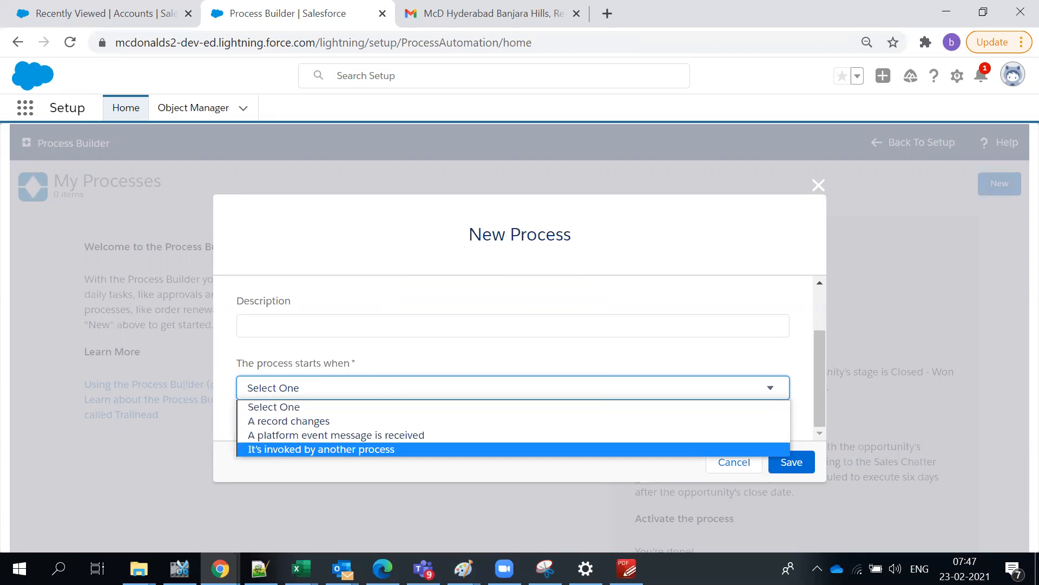
click(313, 294)
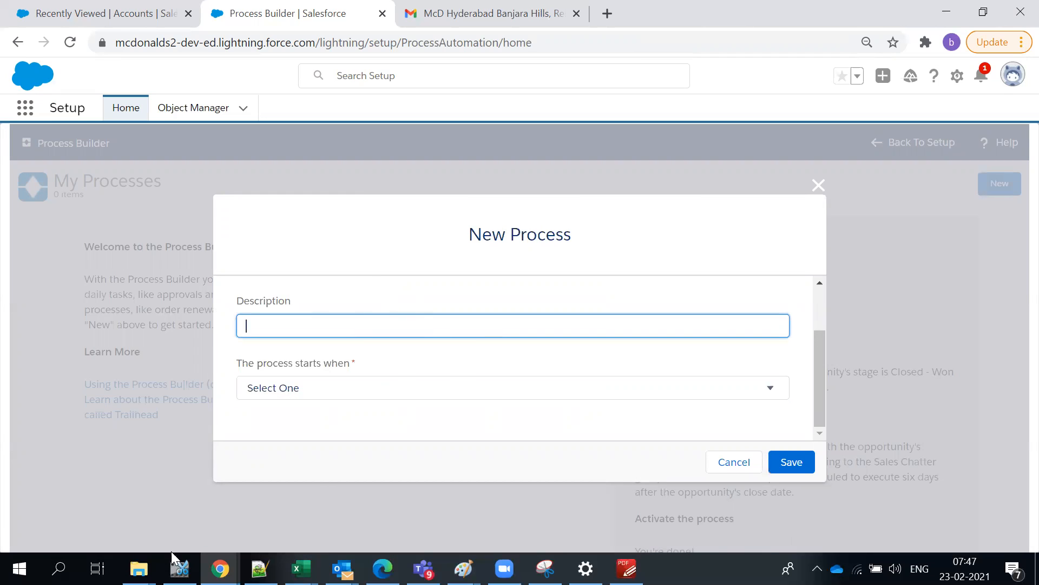
- Write point 7 on chaining one process to another Process Builder and select 'chaining of process'
click(260, 569)
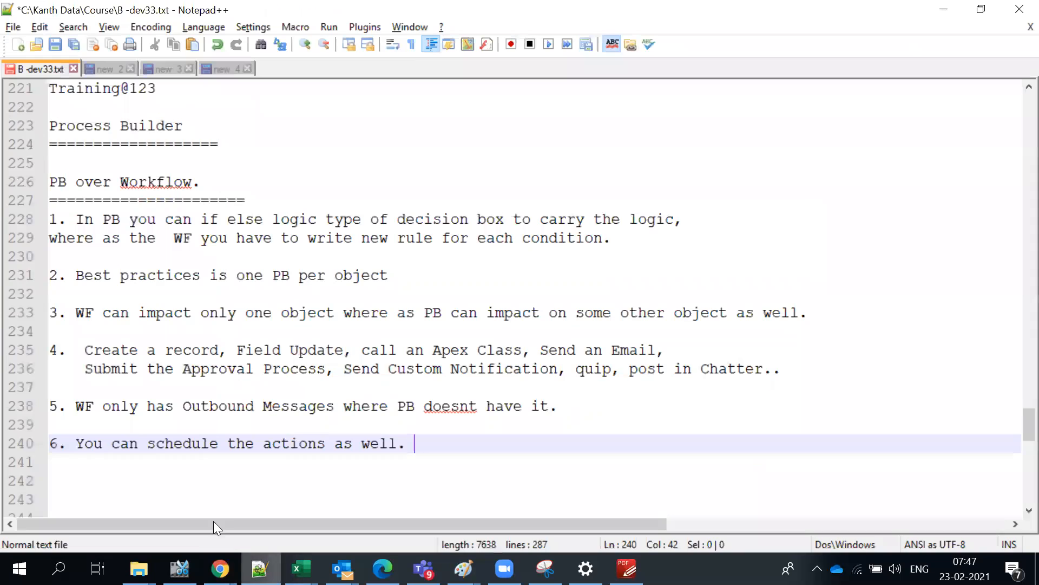
key(Return)
key(Return)
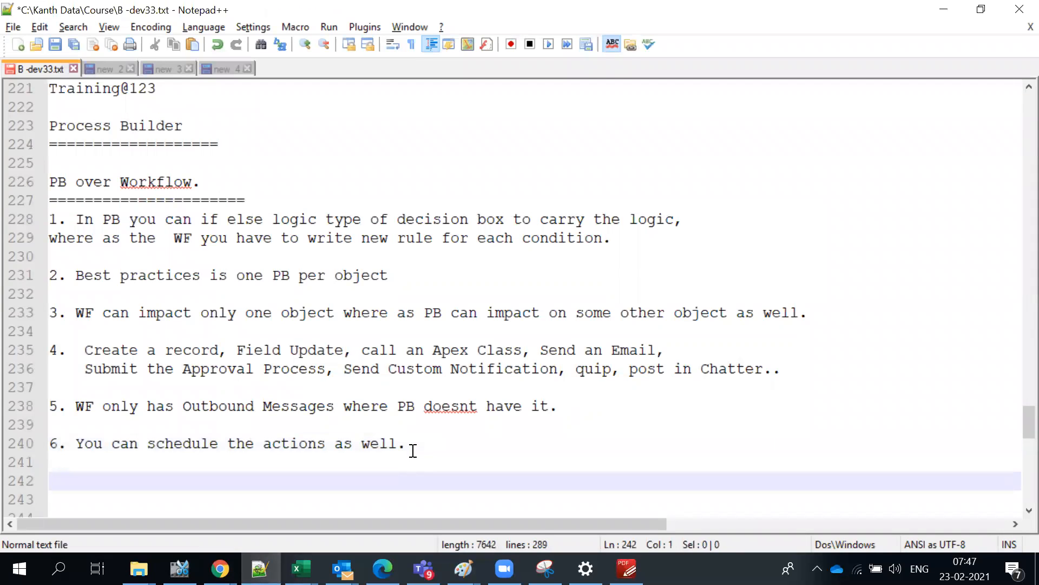
text(7. ypi)
key(BackSpace)
key(BackSpace)
key(BackSpace)
text(ou can do ch)
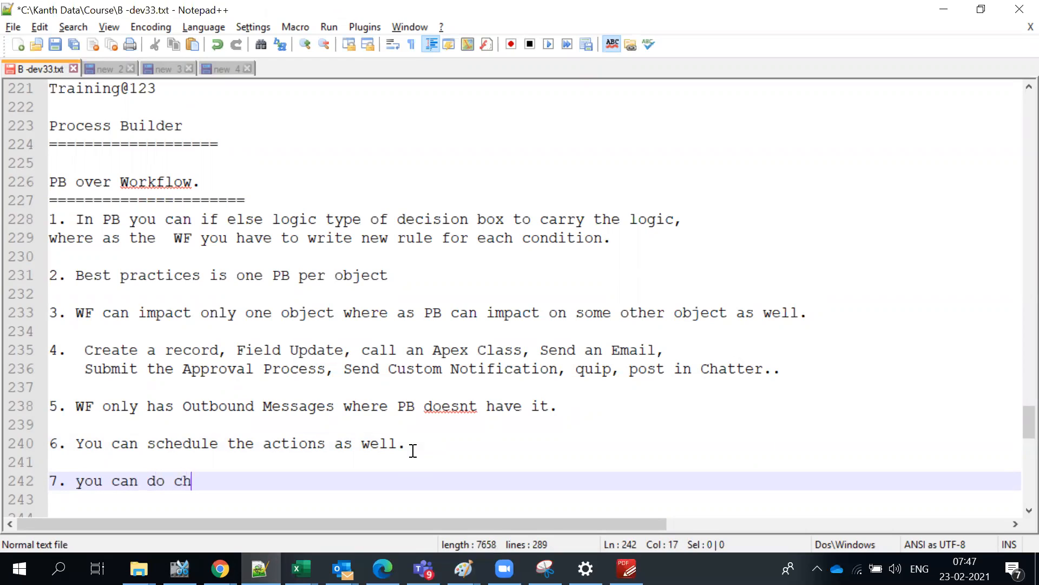
text(aining of)
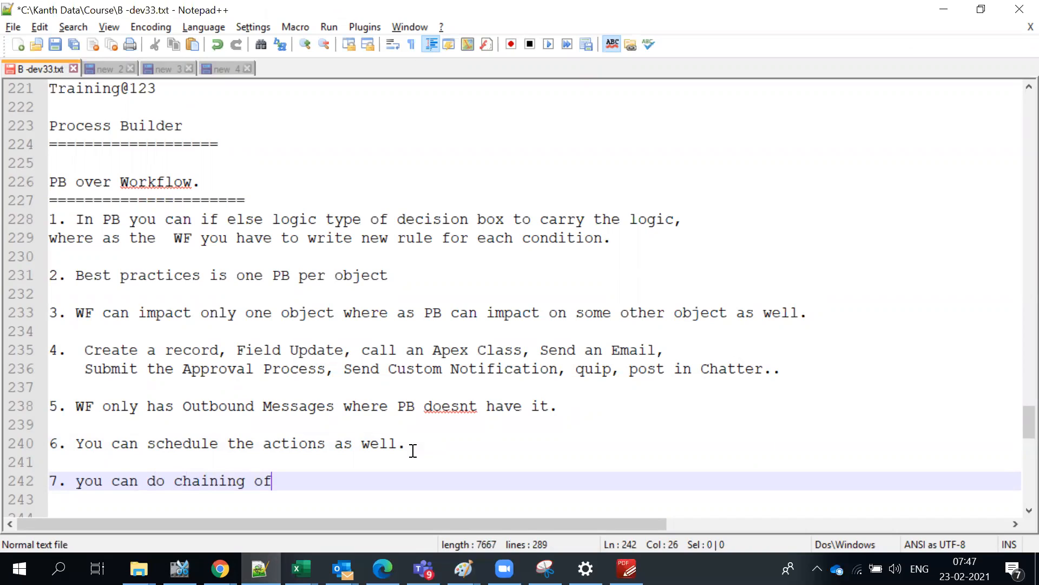
text( process,)
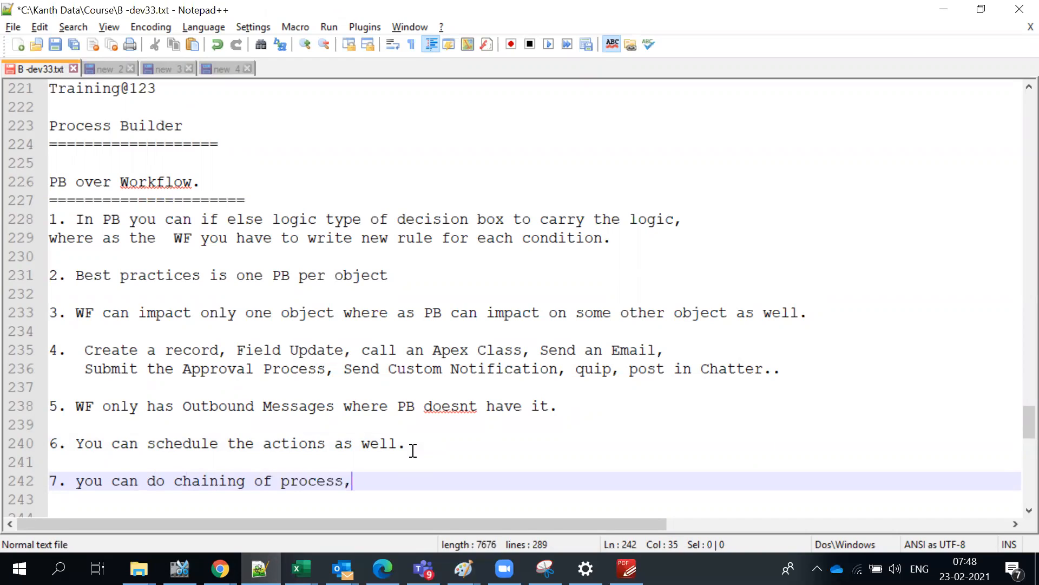
text( that said,)
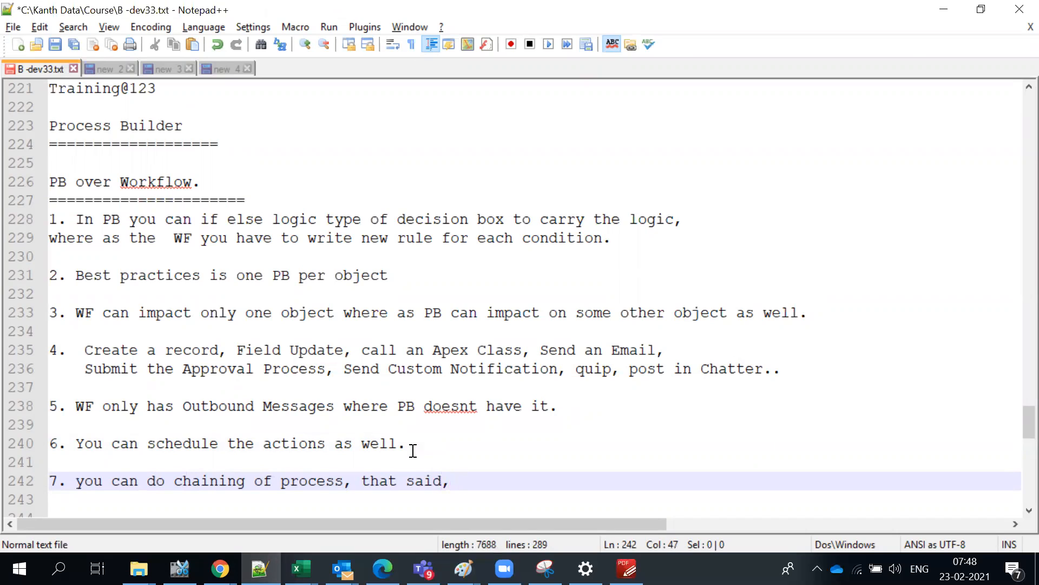
text( you can )
text(call )
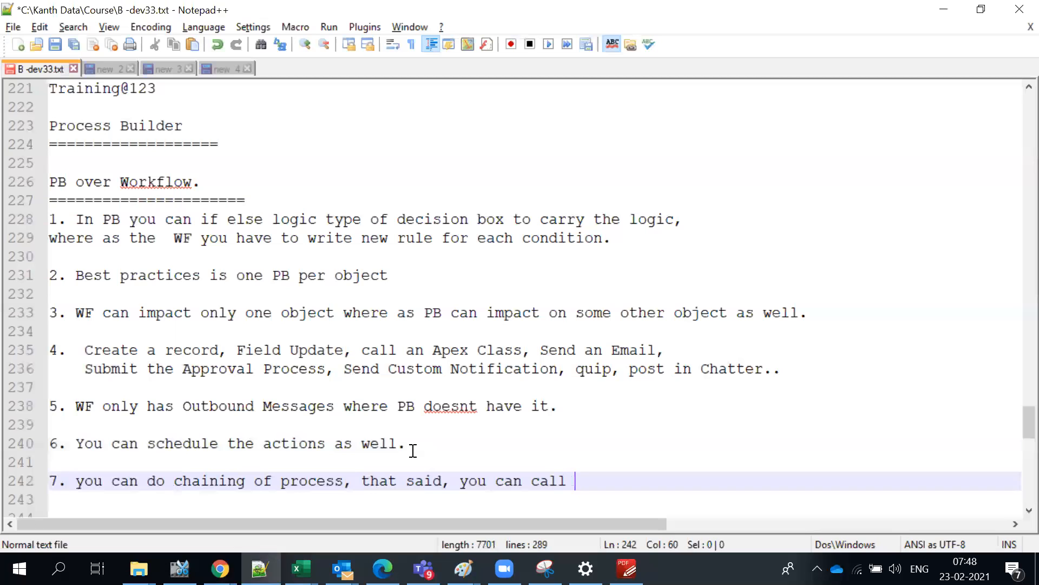
text(one process to anither)
key(BackSpace)
key(BackSpace)
key(BackSpace)
key(BackSpace)
key(BackSpace)
key(BackSpace)
text(other Process B)
text(uilder.)
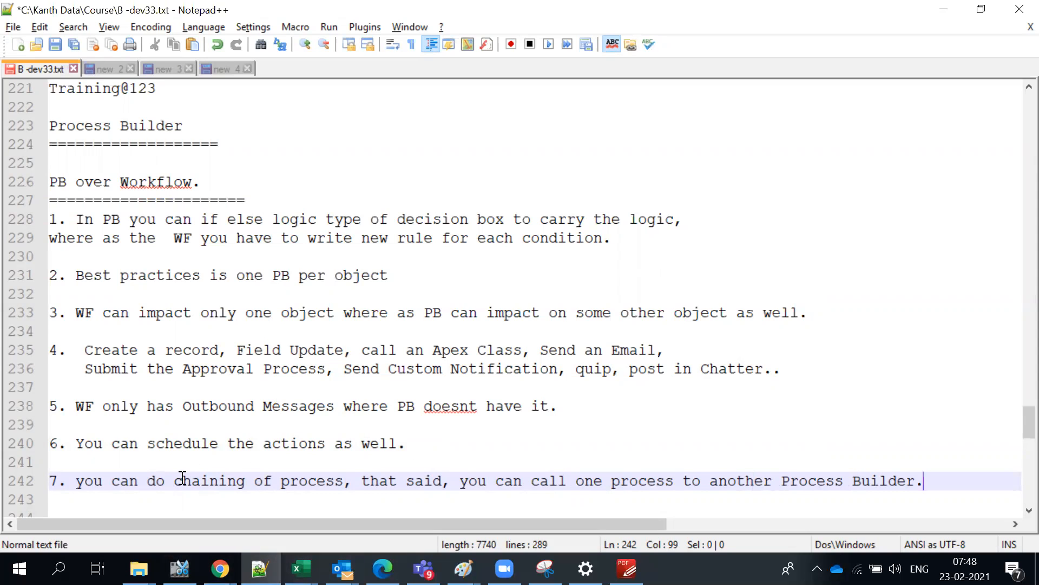
drag(174, 480, 345, 475)
key(ctrl+c)
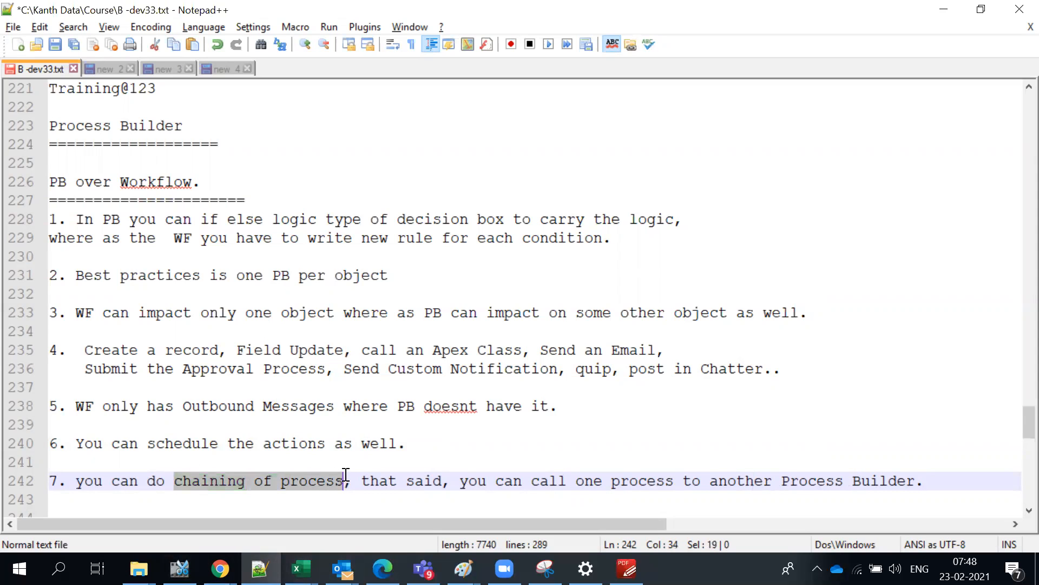
key(alt+Tab)
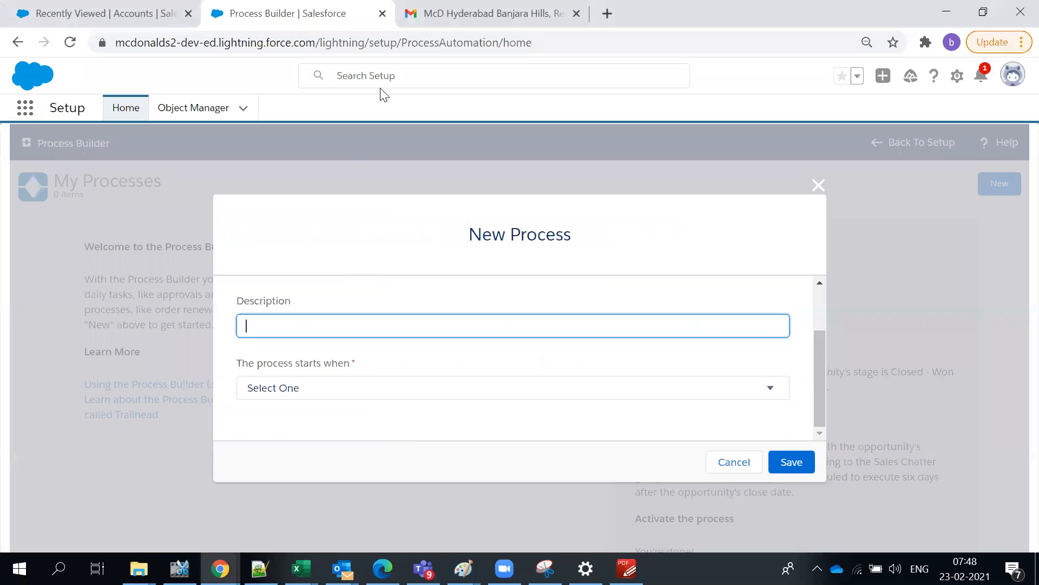
- Search Google in a new tab for 'chaining of process in Process builder limit'
click(607, 13)
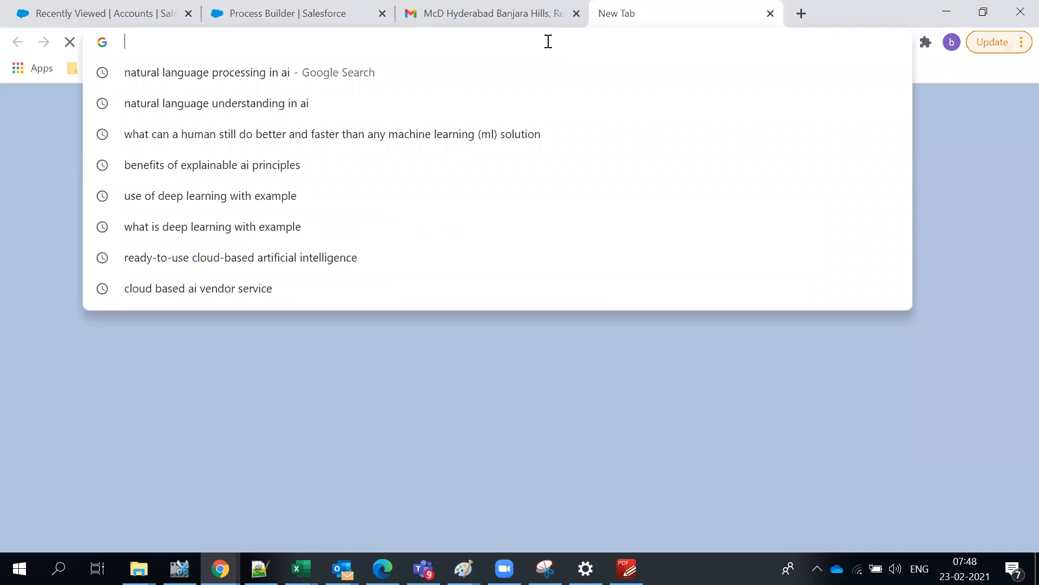
key(ctrl+v)
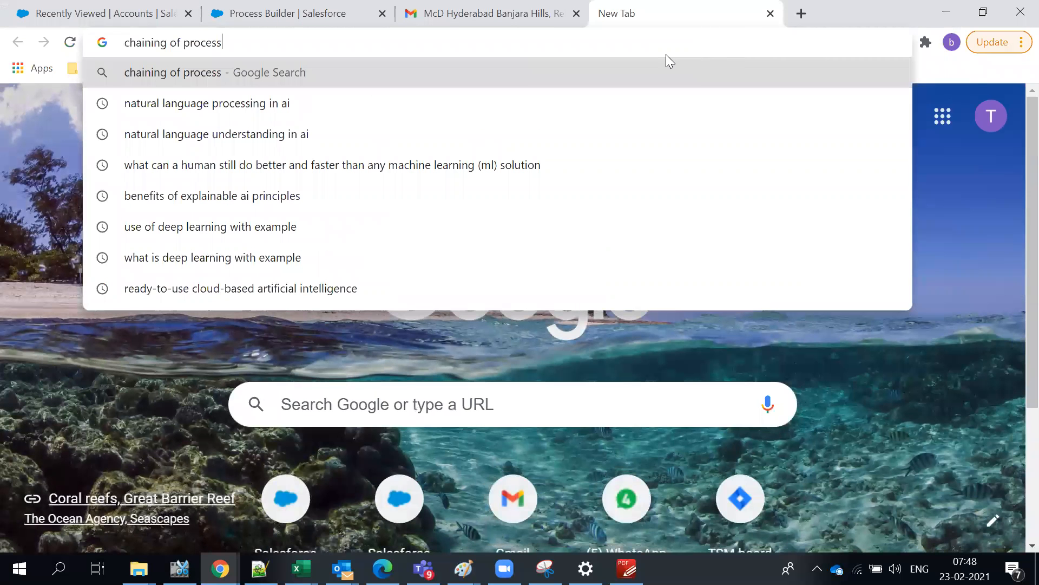
text(in)
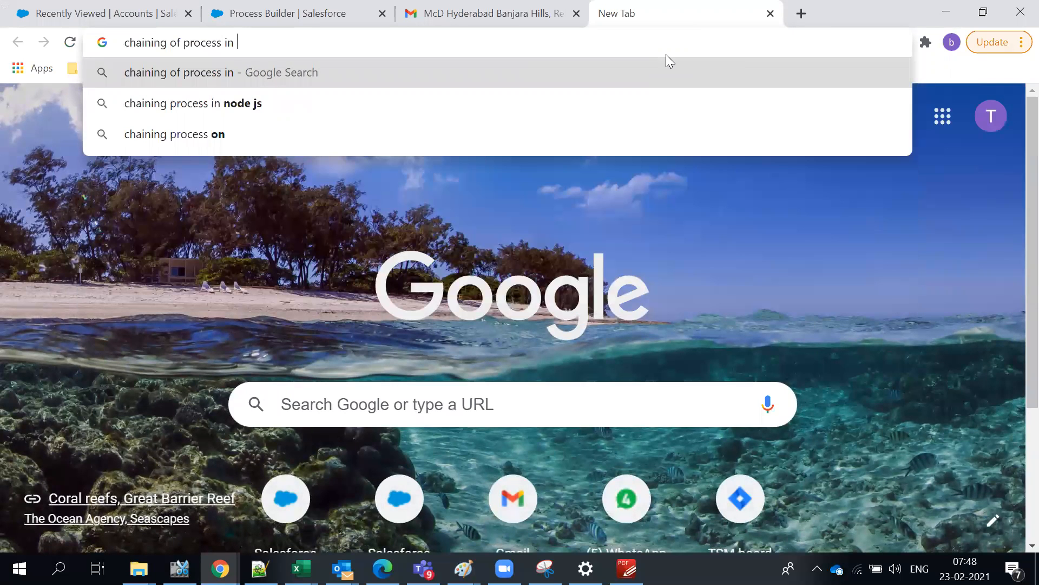
text( Proces)
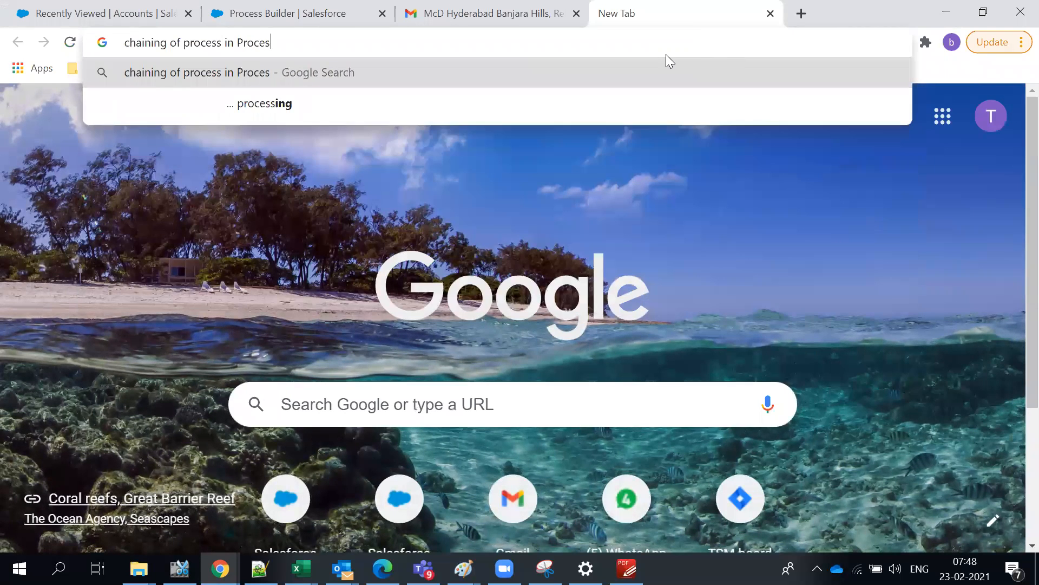
text(s builder)
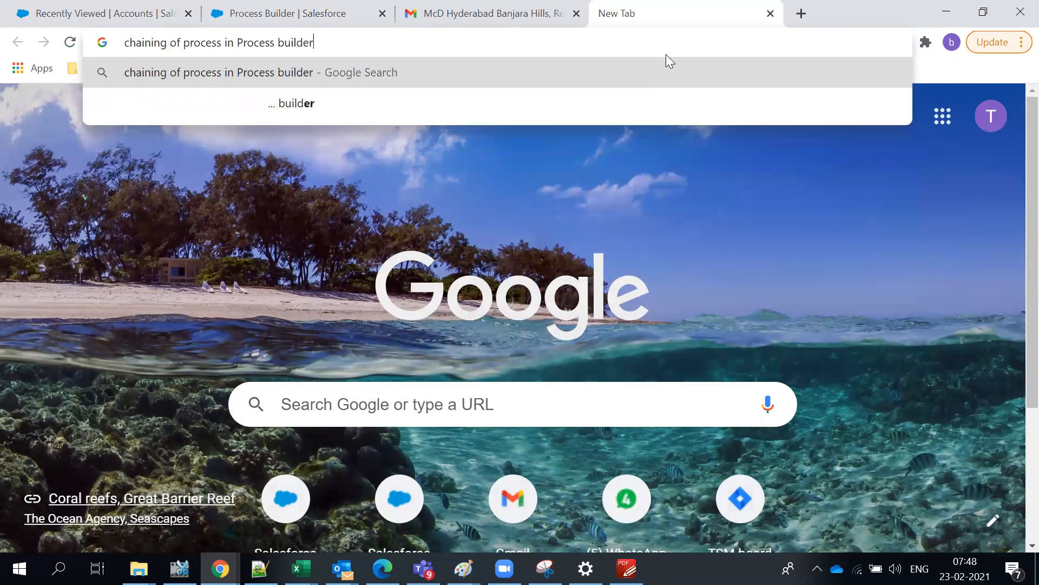
text( limit)
key(Return)
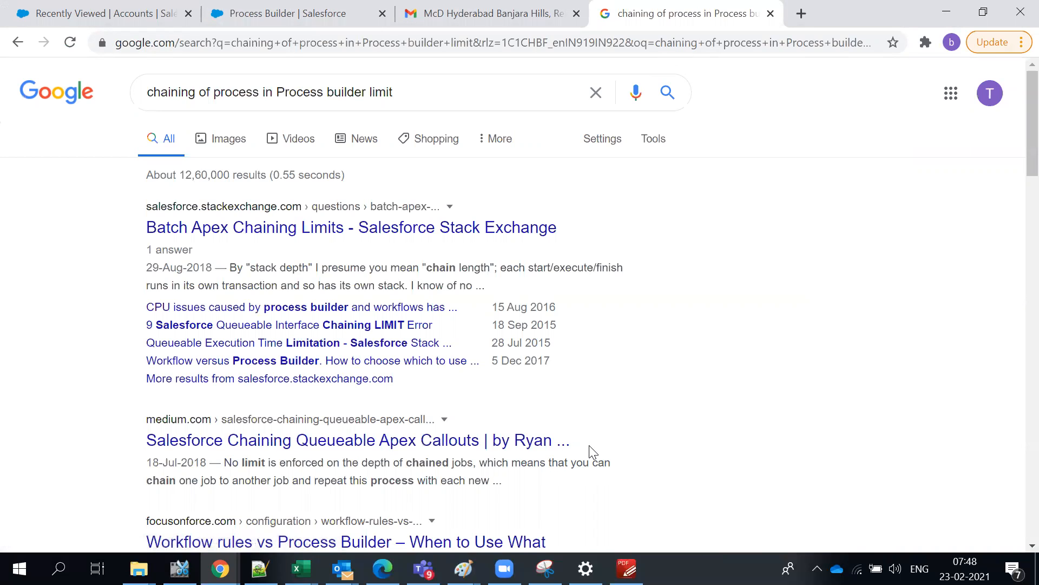
drag(230, 467, 285, 468)
click(358, 469)
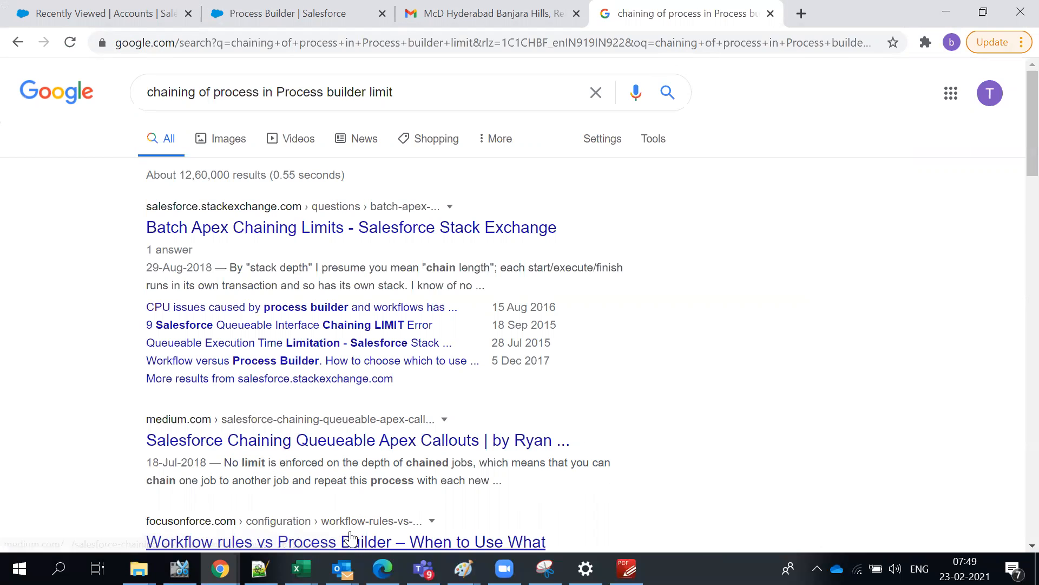
scroll(353, 537, down, 3)
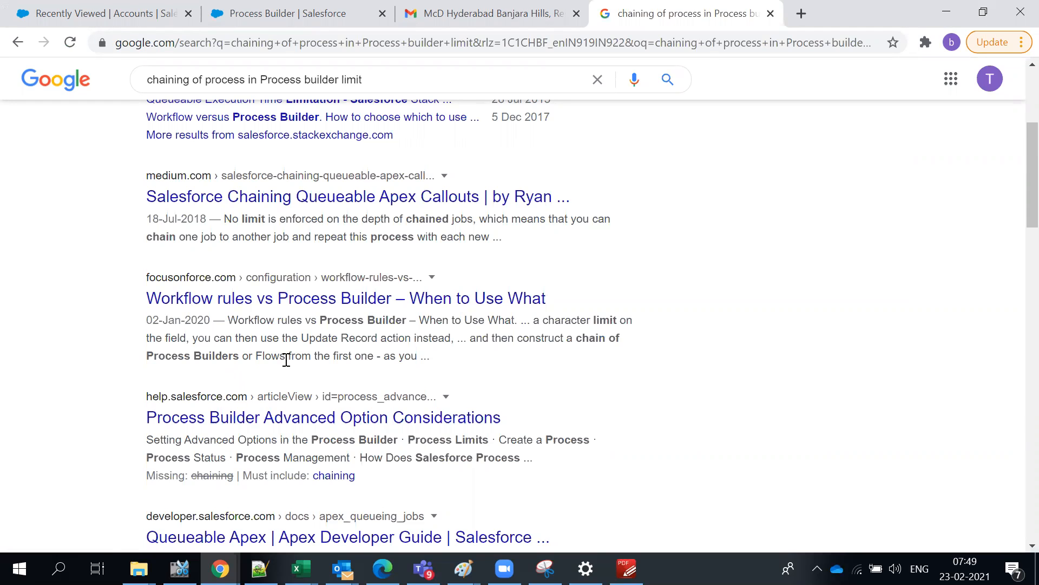
scroll(295, 378, down, 2)
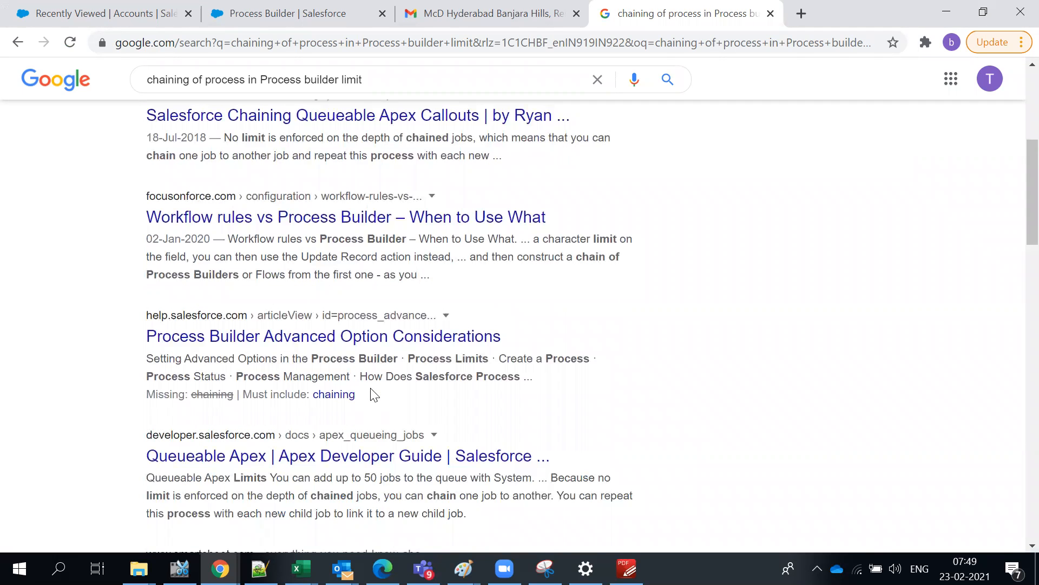
scroll(373, 394, down, 3)
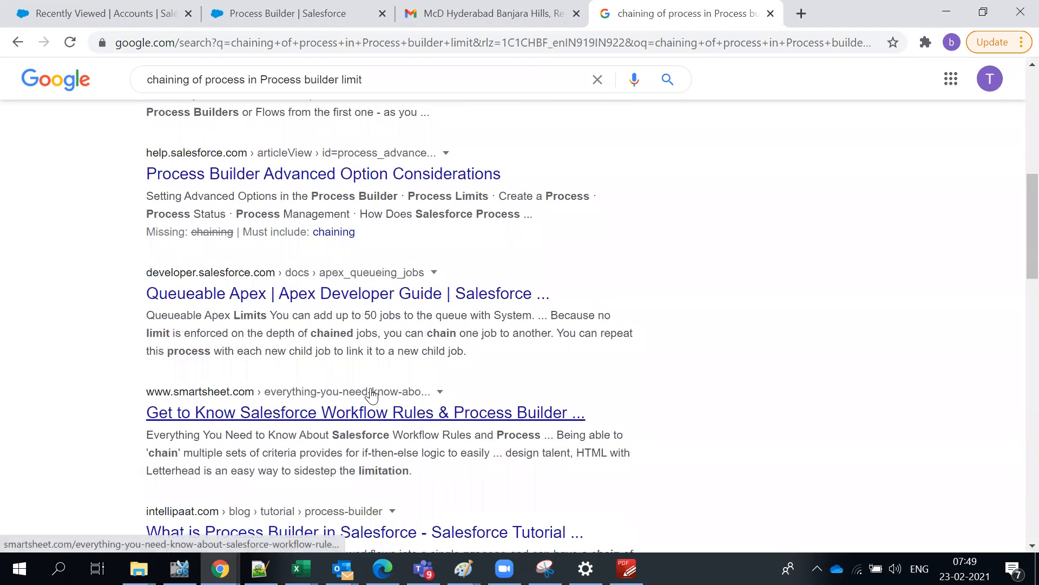
scroll(371, 392, down, 2)
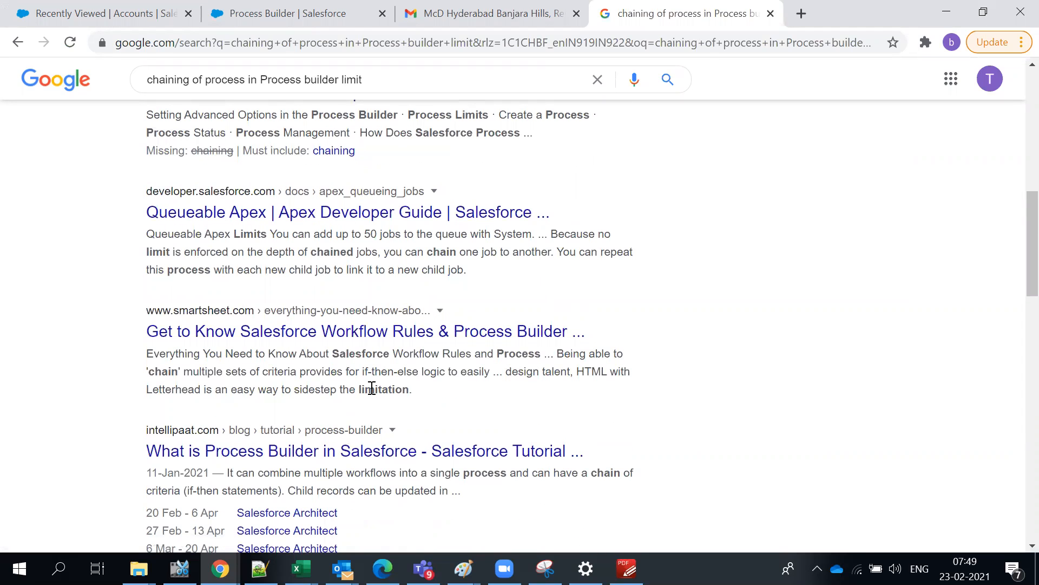
scroll(371, 389, down, 5)
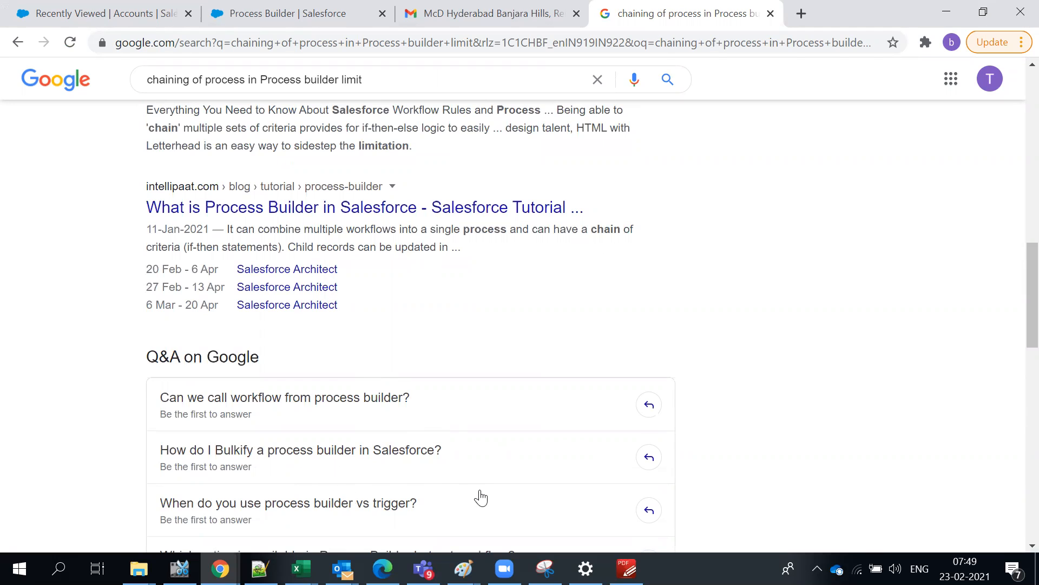
scroll(476, 495, down, 5)
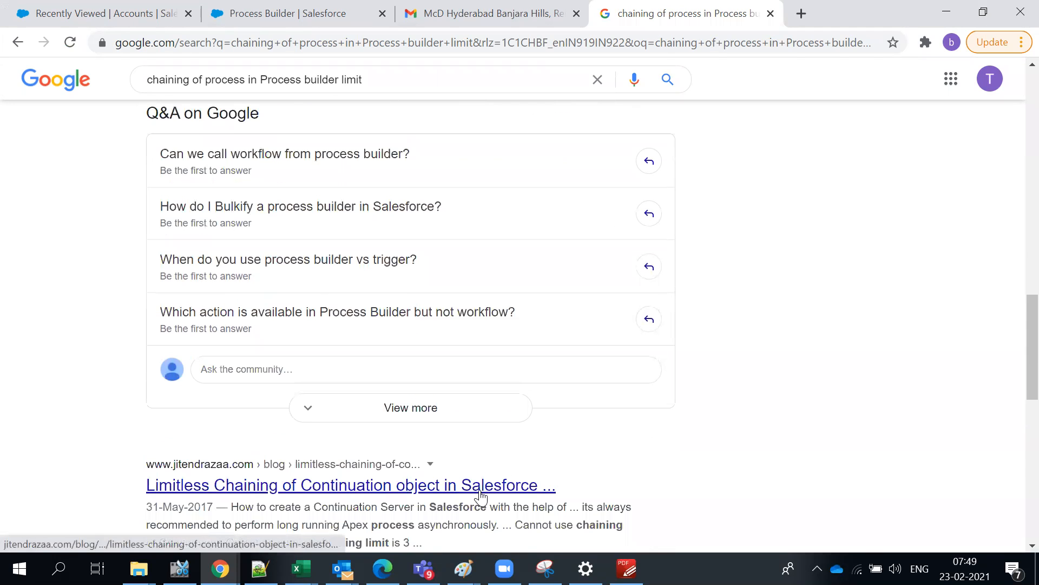
scroll(481, 495, down, 1)
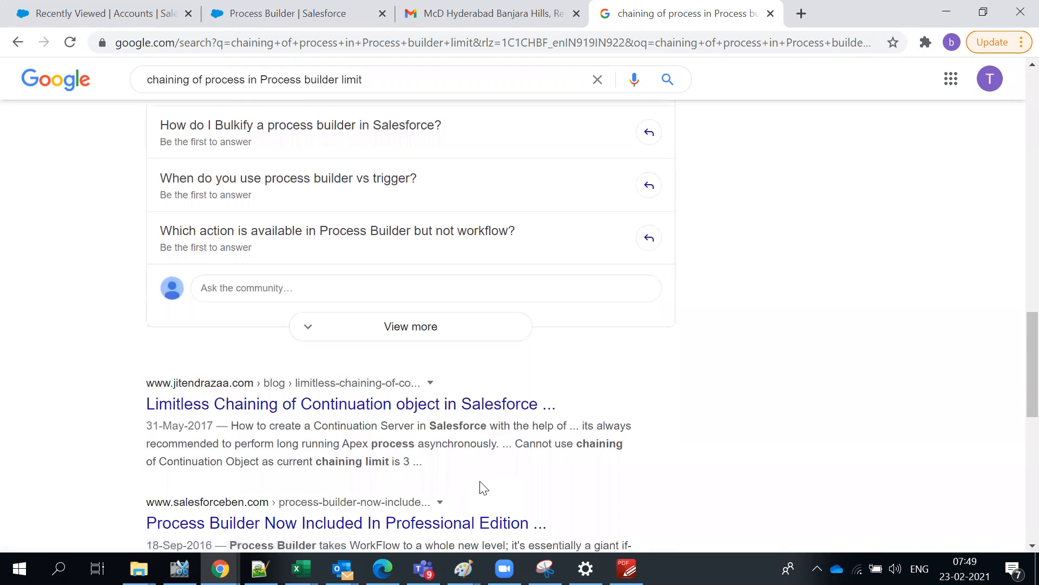
scroll(527, 467, down, 3)
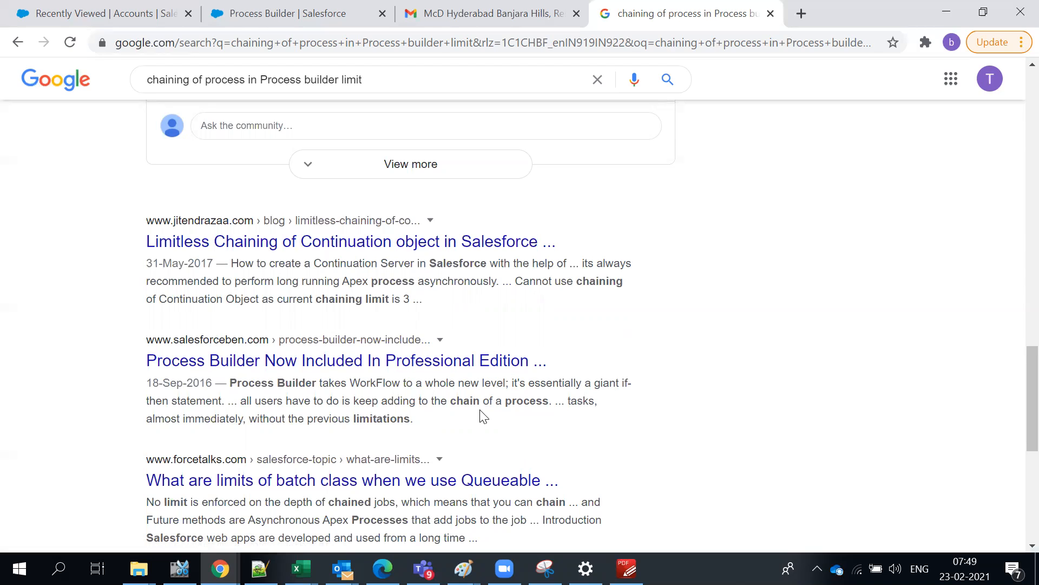
scroll(466, 425, up, 7)
scroll(461, 431, up, 10)
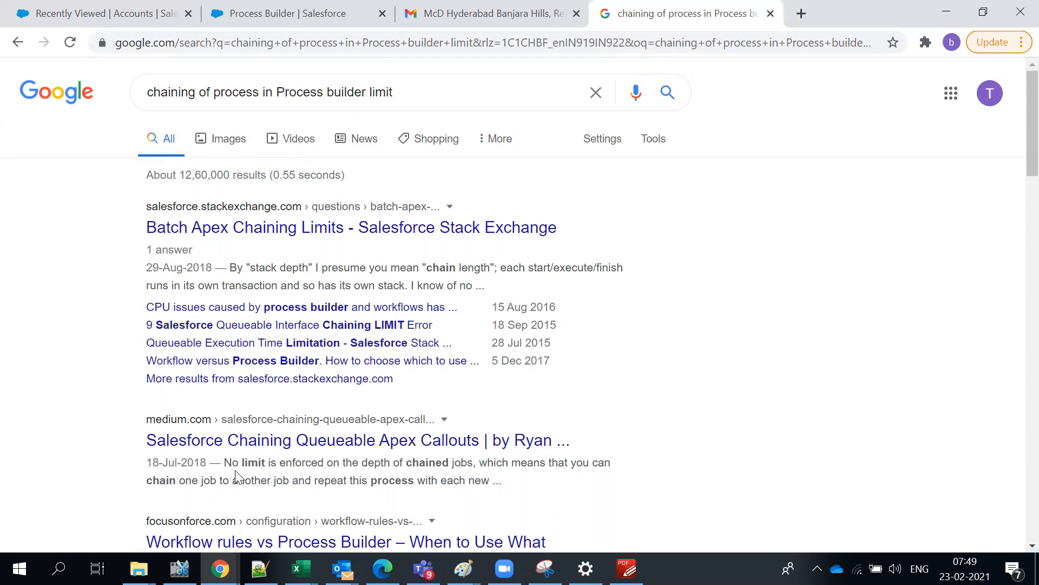
drag(224, 463, 585, 498)
- Close the Google results tab and list the New Process dialog's start-trigger choices
click(578, 495)
click(771, 13)
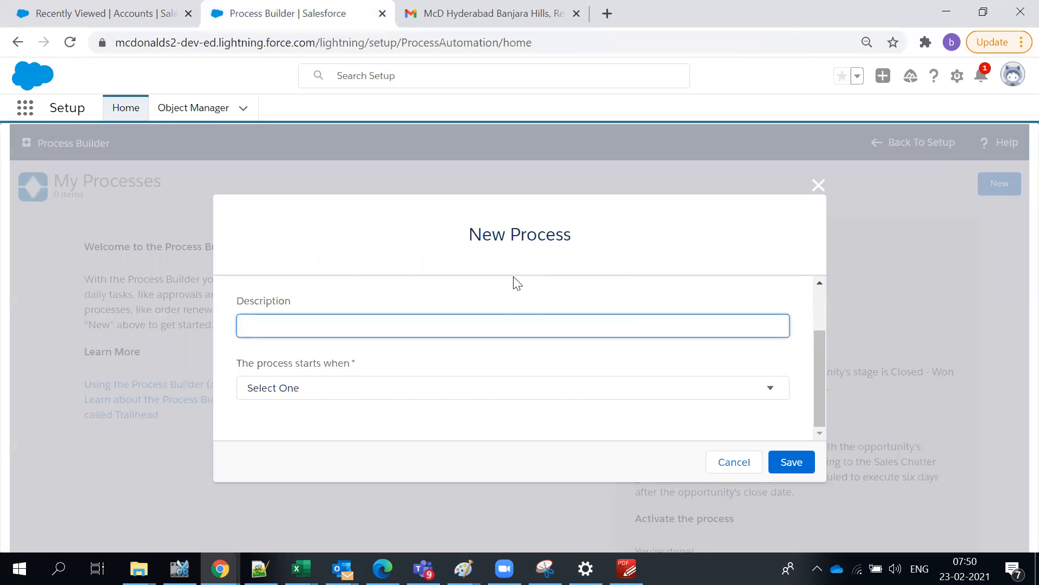
scroll(495, 352, up, 2)
scroll(505, 375, down, 2)
key(Tab)
click(497, 358)
scroll(503, 363, up, 2)
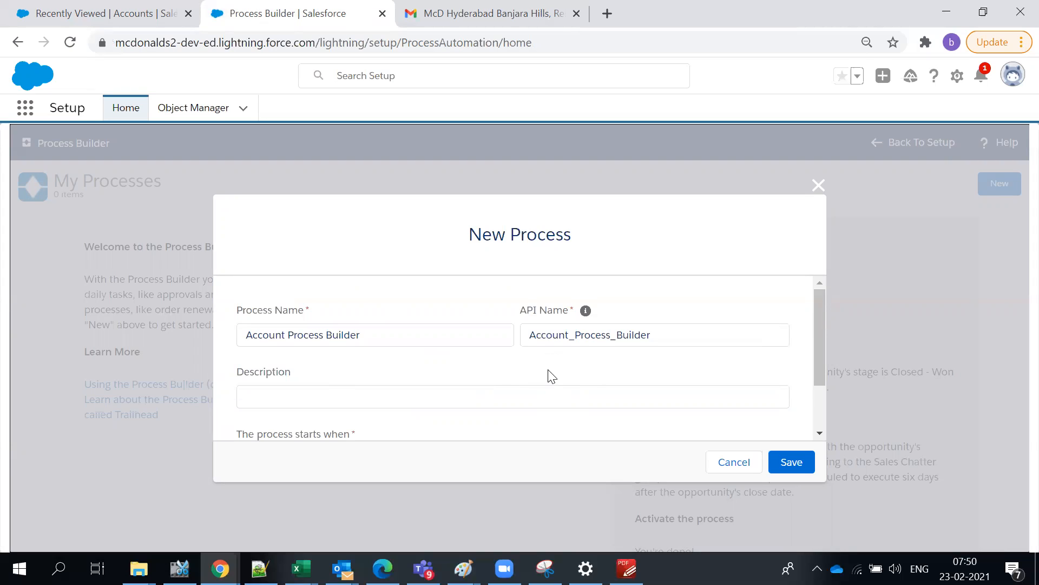
scroll(524, 308, down, 2)
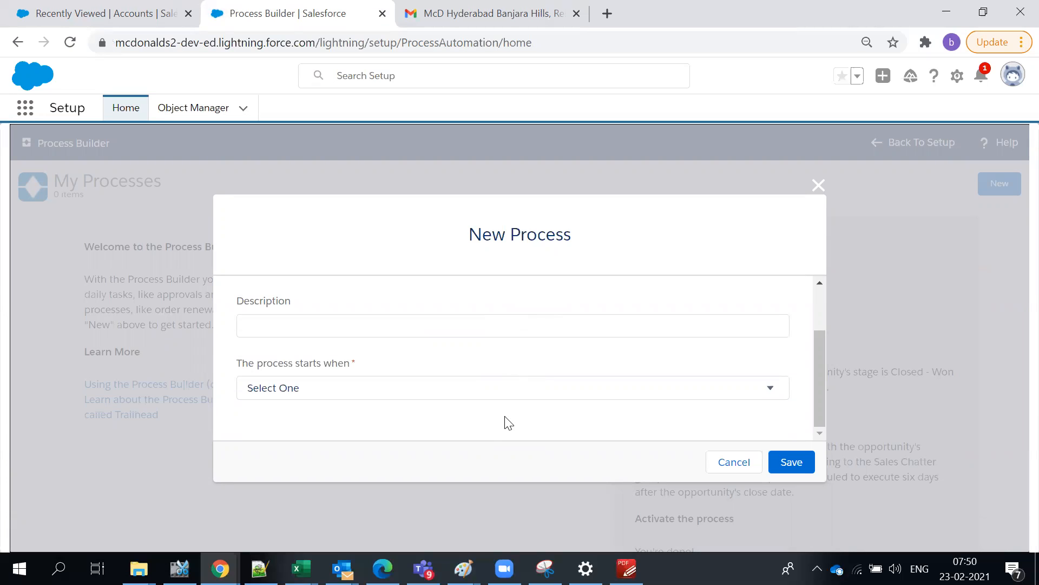
click(509, 394)
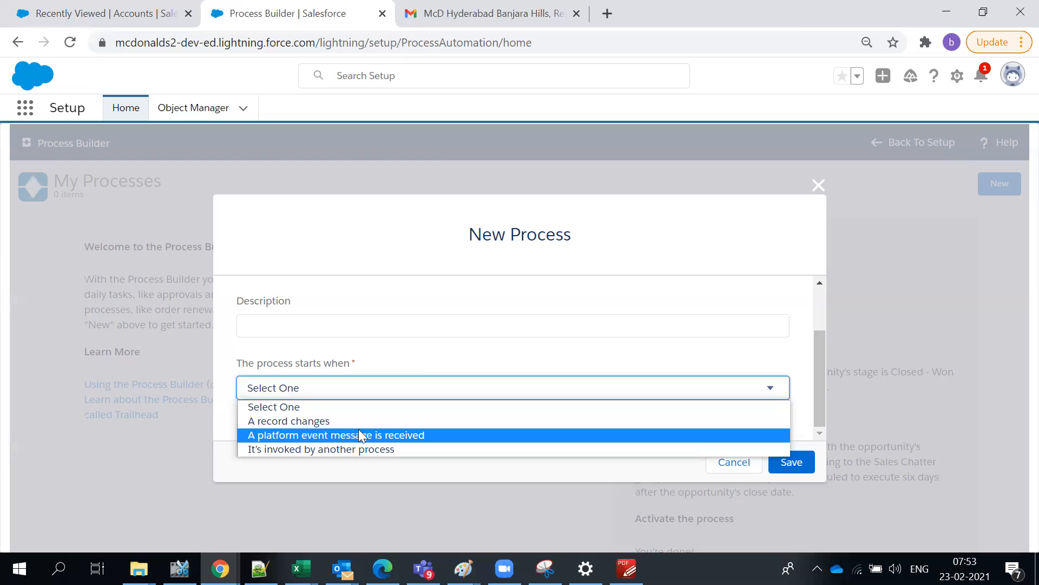
- Set the process to start when 'A record changes' and save it
click(329, 421)
scroll(403, 361, up, 2)
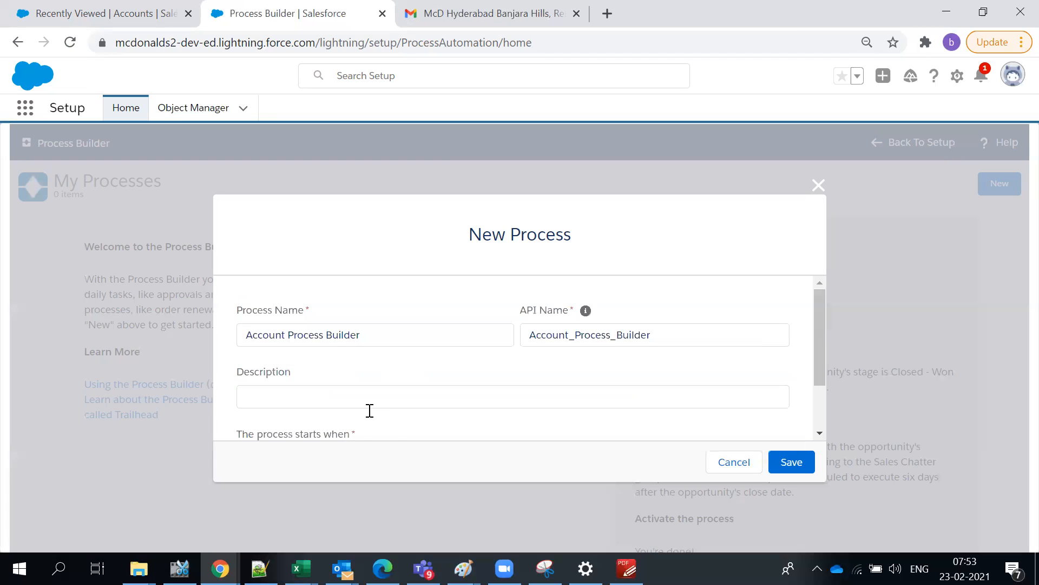
scroll(336, 344, down, 2)
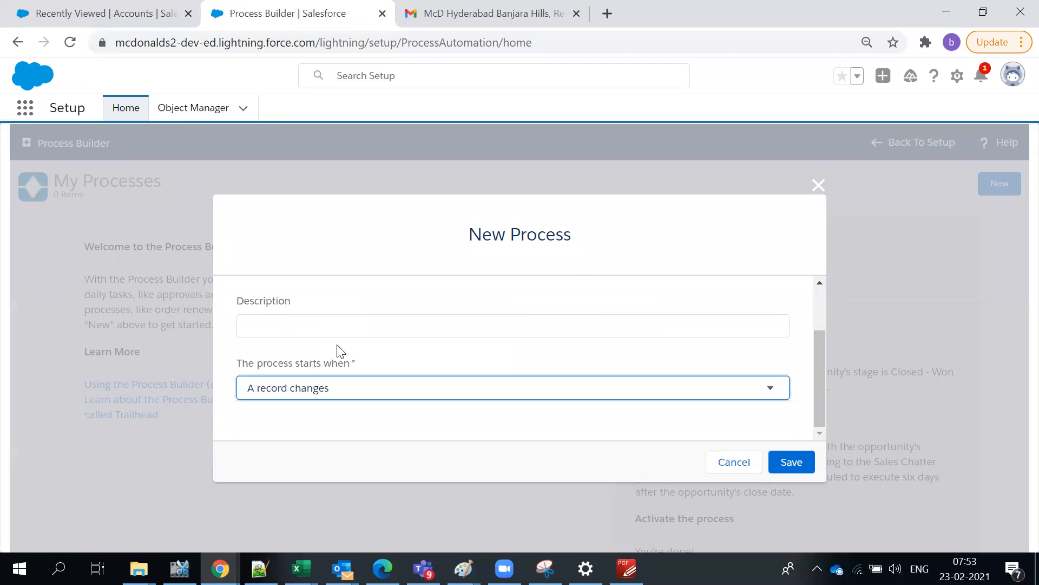
click(804, 466)
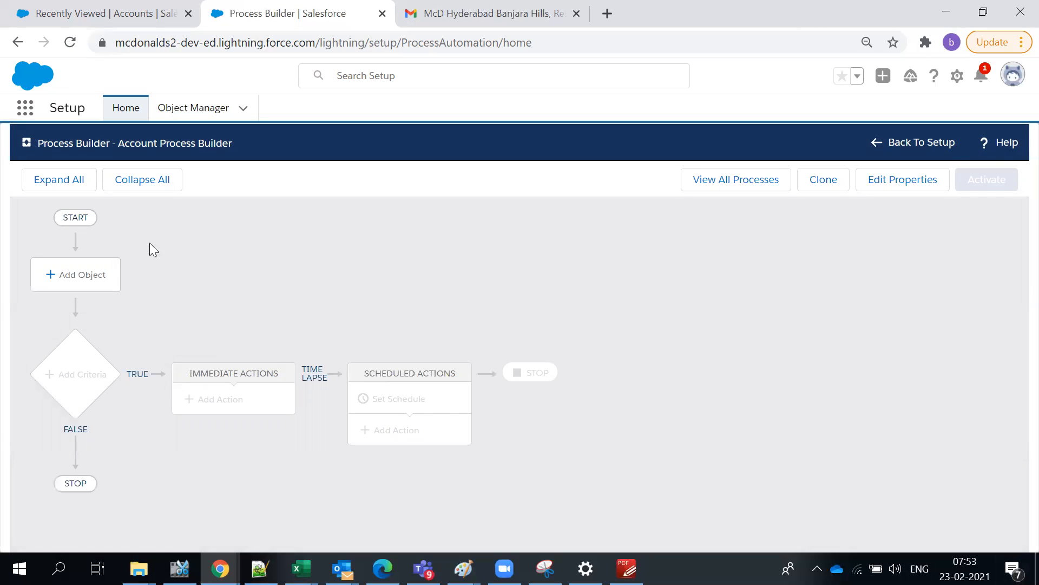
- Choose Account as the object that triggers the process
click(70, 277)
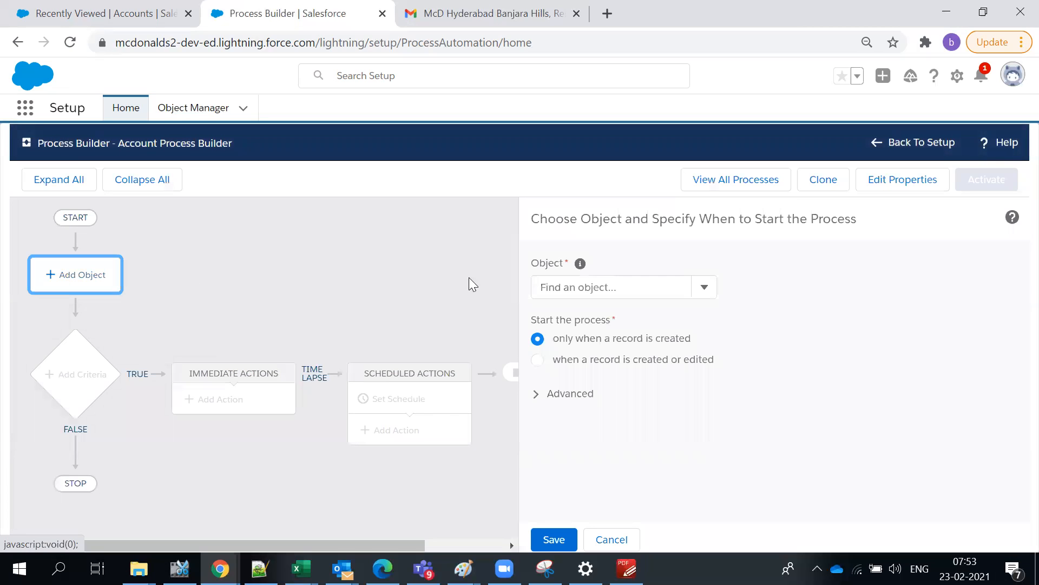
click(570, 291)
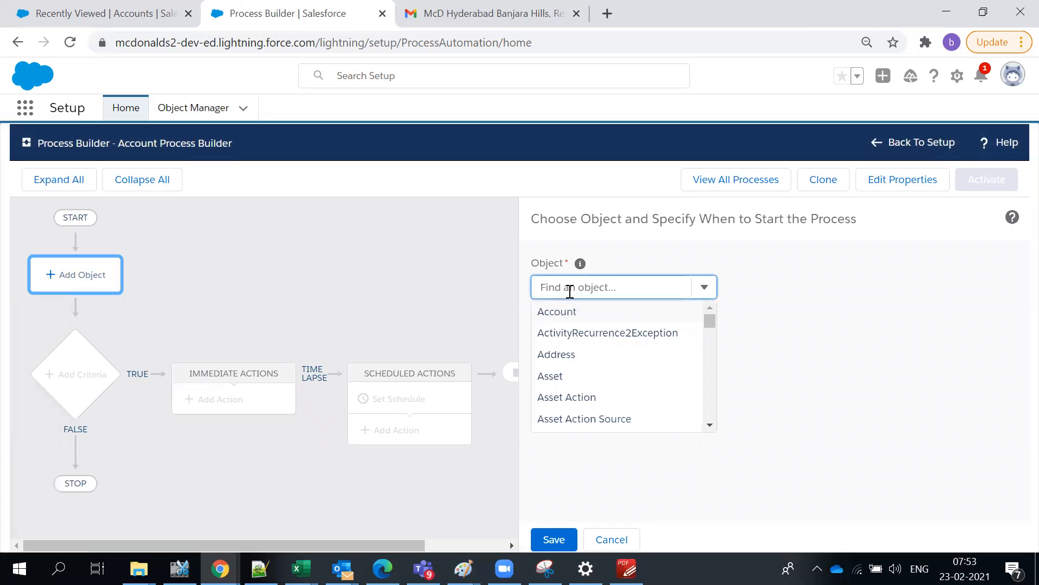
text(a)
key(BackSpace)
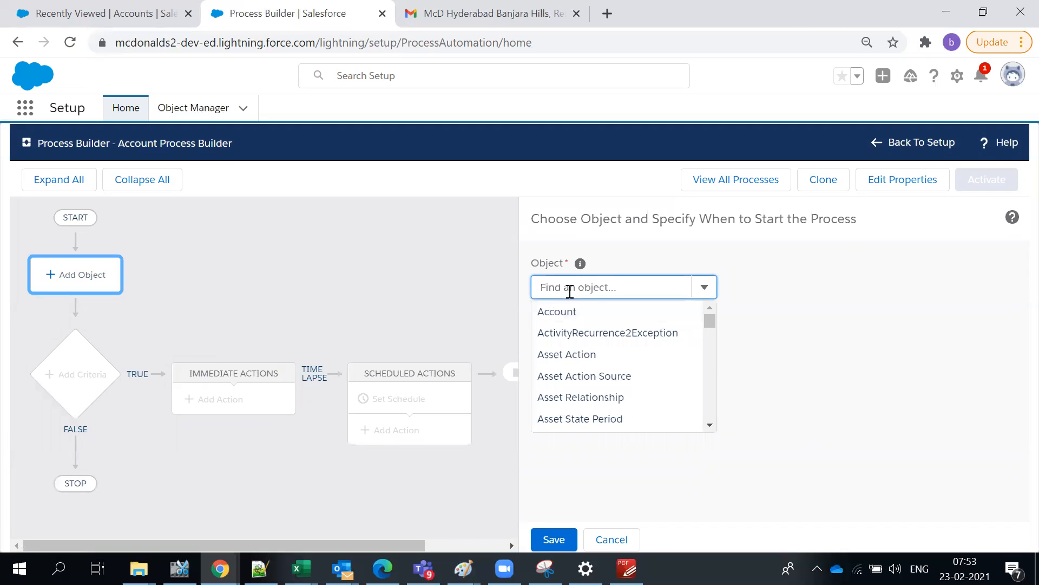
click(557, 312)
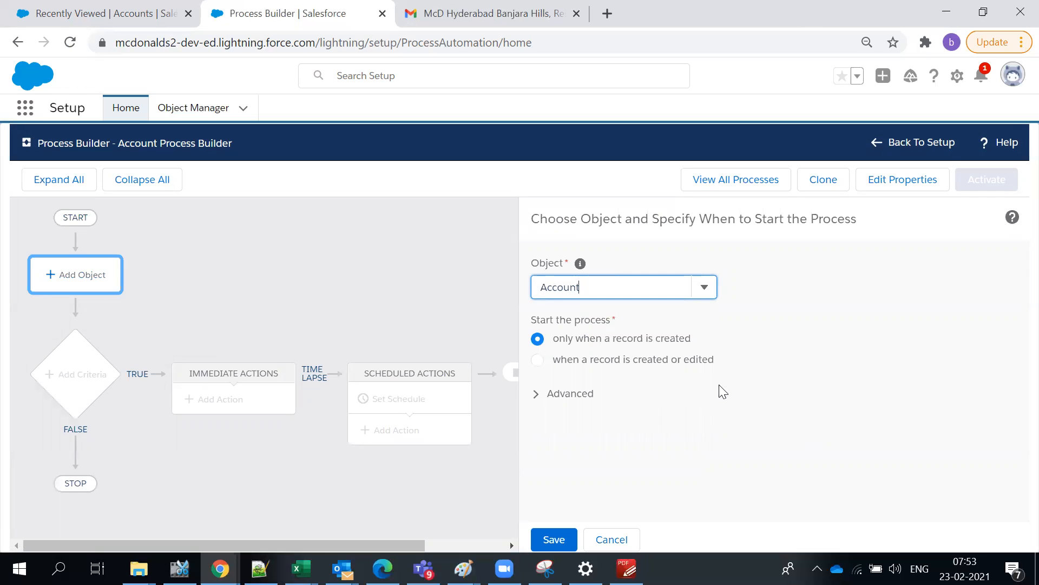
- Keep 'only when a record is created' and save Account as the triggering object
click(737, 393)
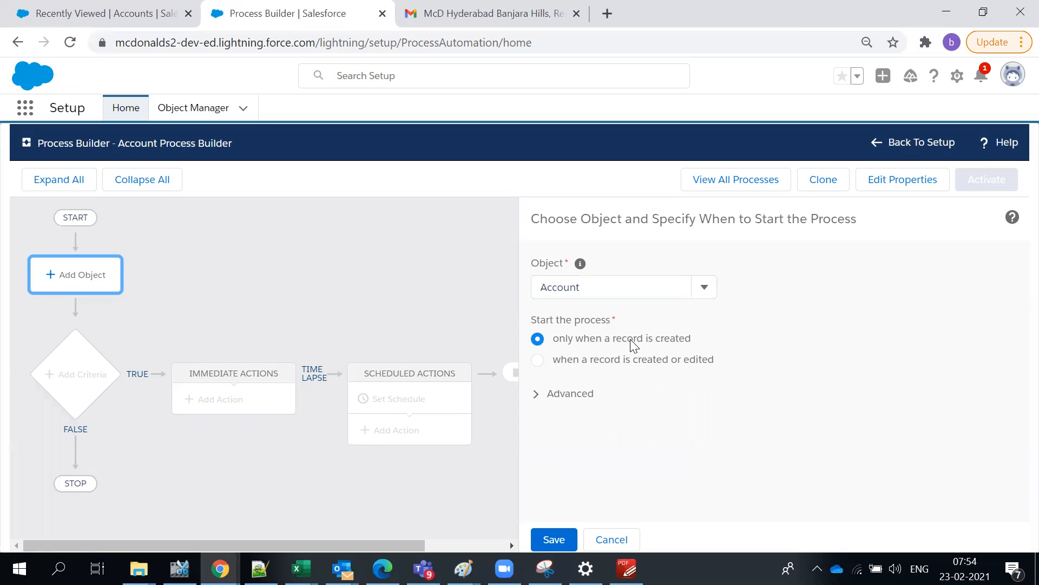
click(558, 539)
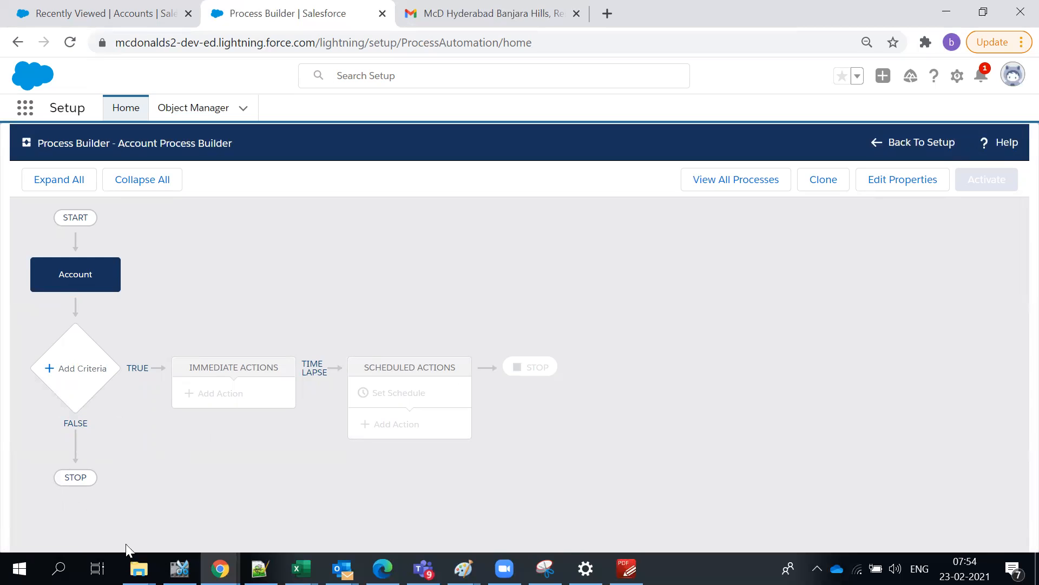
click(260, 568)
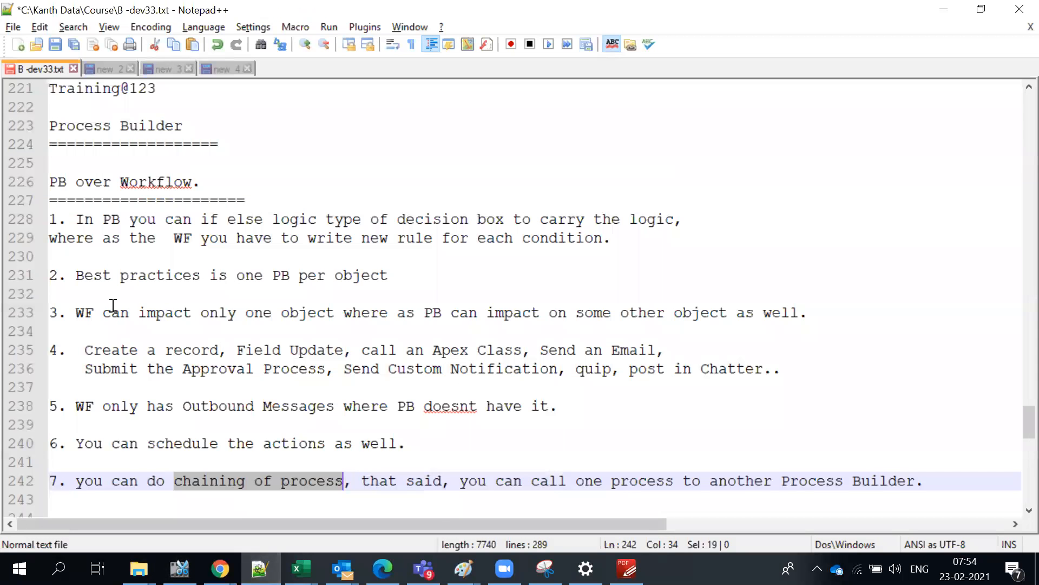
triple_click(233, 221)
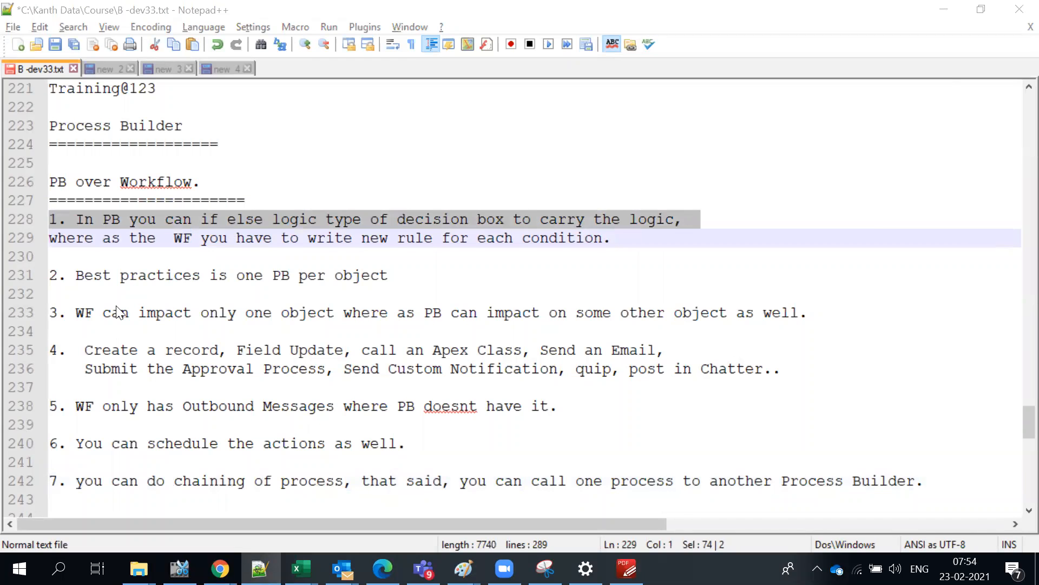
key(alt+Tab)
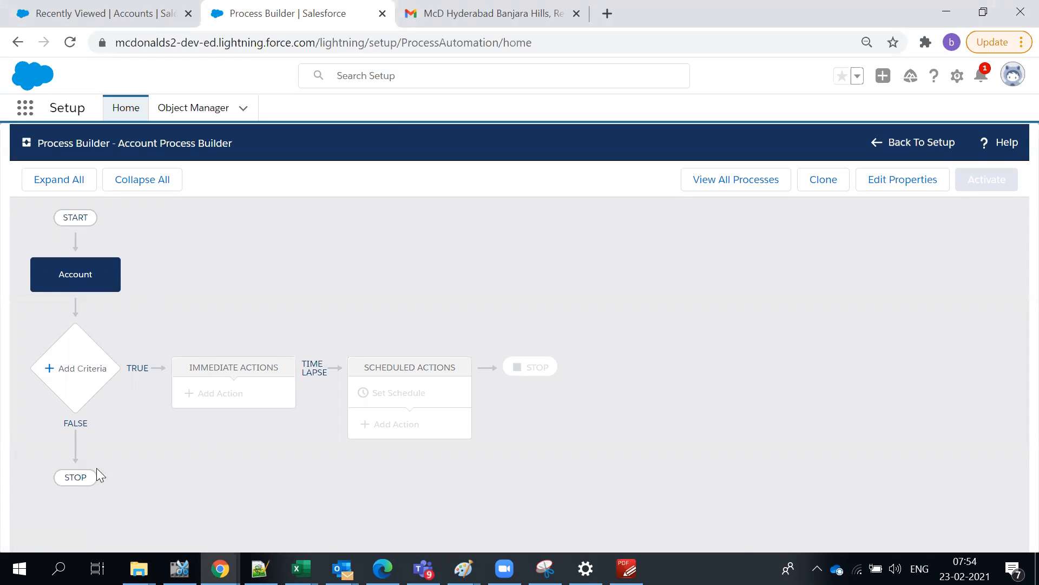
- Add a criteria node and type 'Res' as its name
click(80, 383)
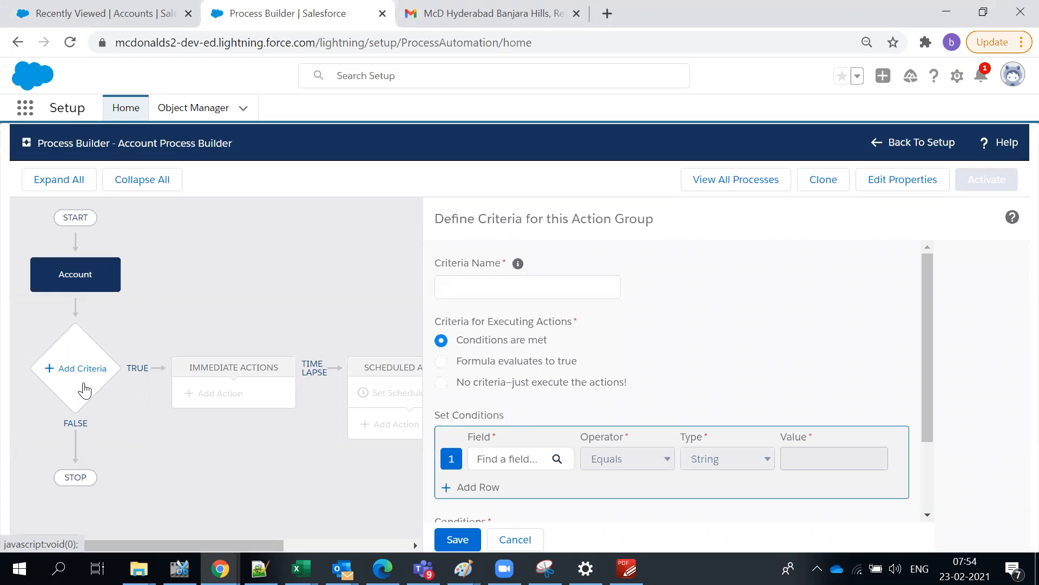
click(539, 285)
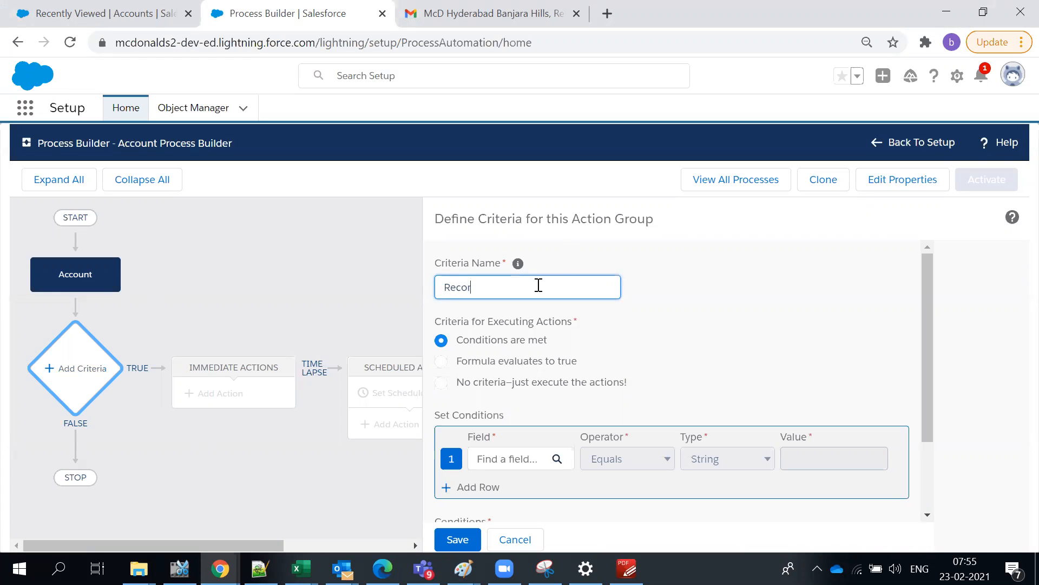
text(Res)
click(670, 357)
- Set the first condition's field to Record Type ID > Record Type Name
click(509, 450)
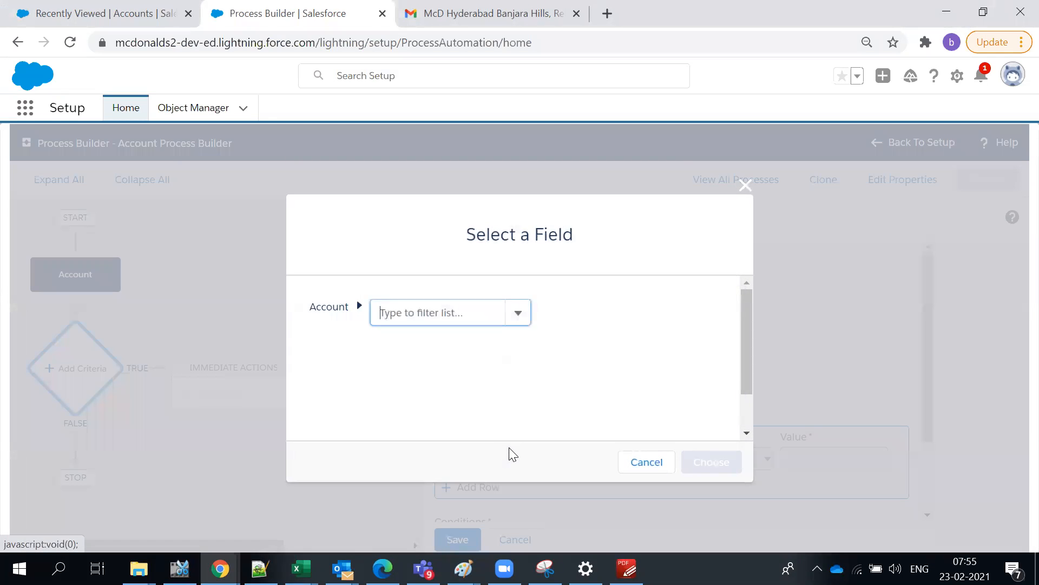
text(rec)
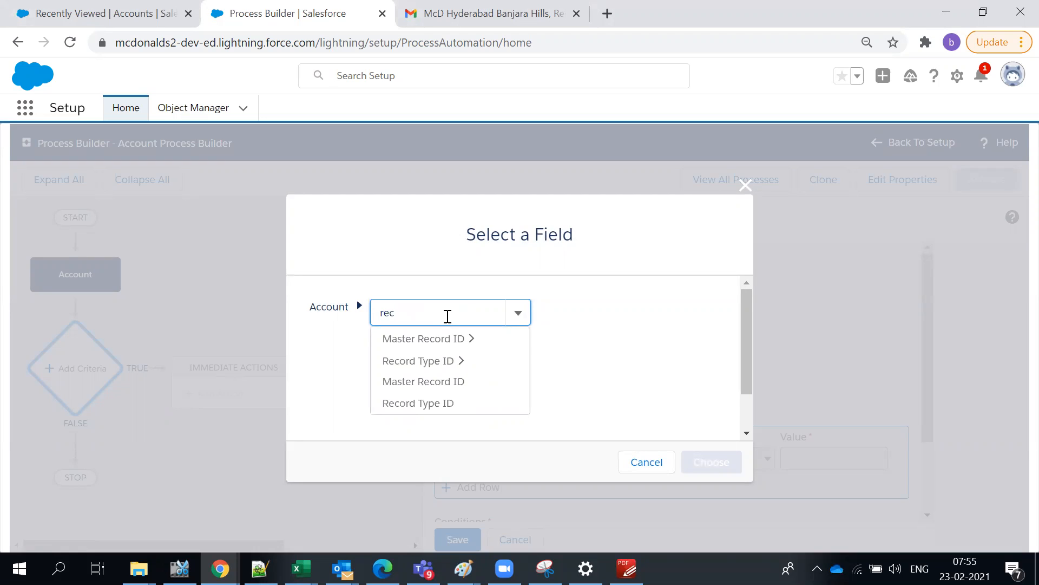
click(411, 380)
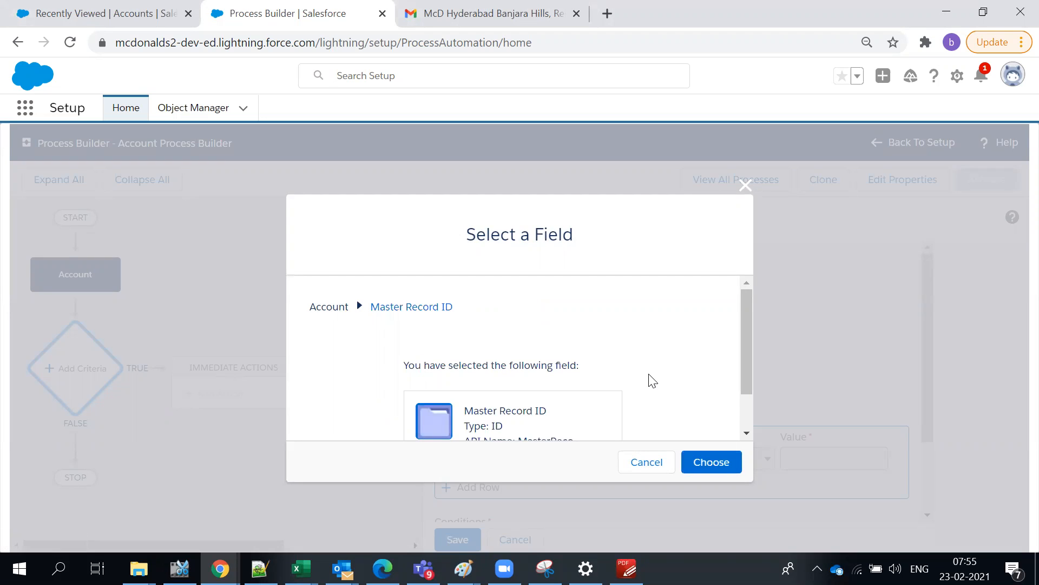
click(387, 308)
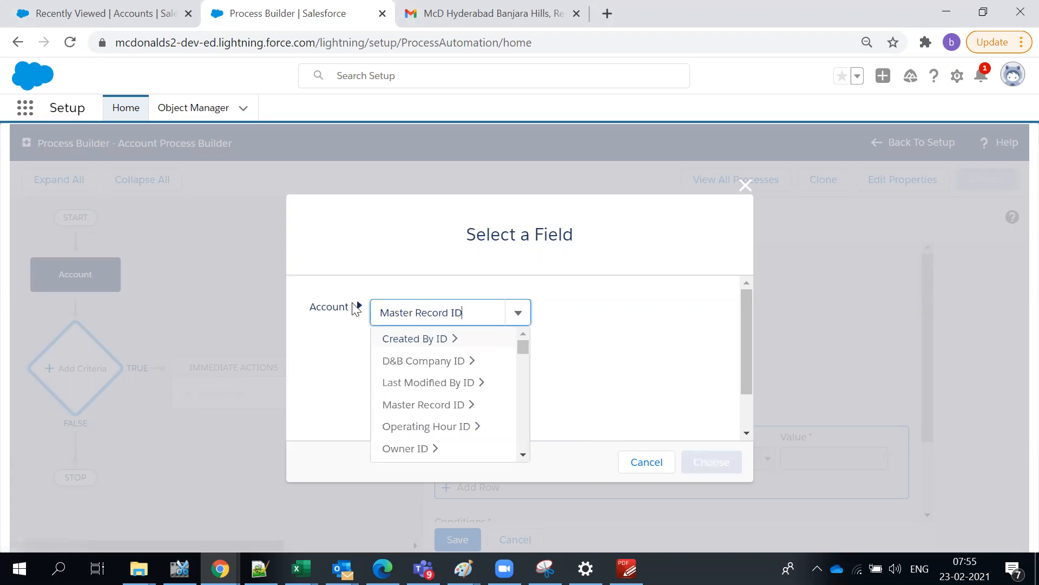
click(432, 314)
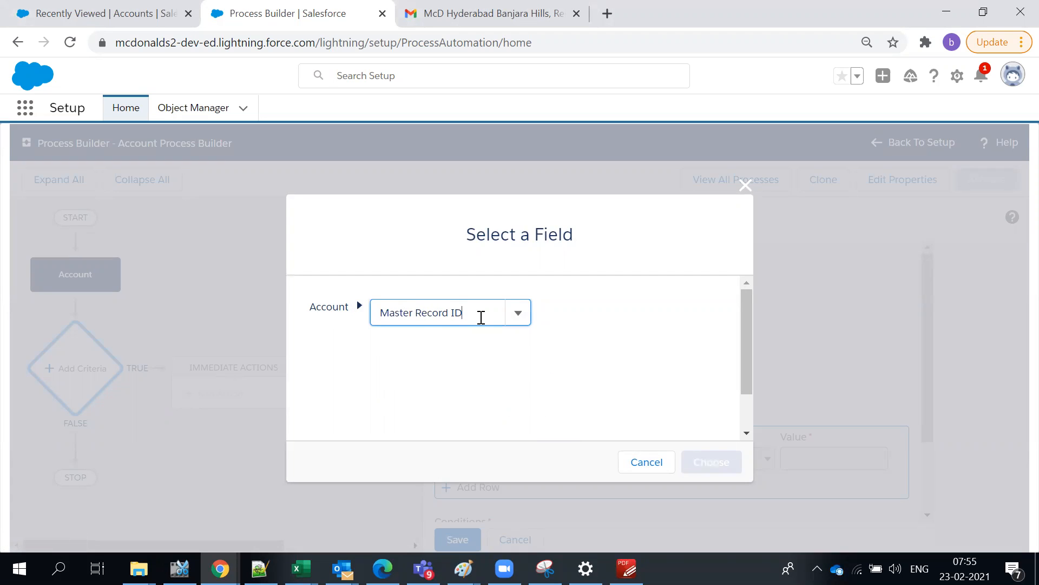
drag(480, 317, 366, 321)
text(Record)
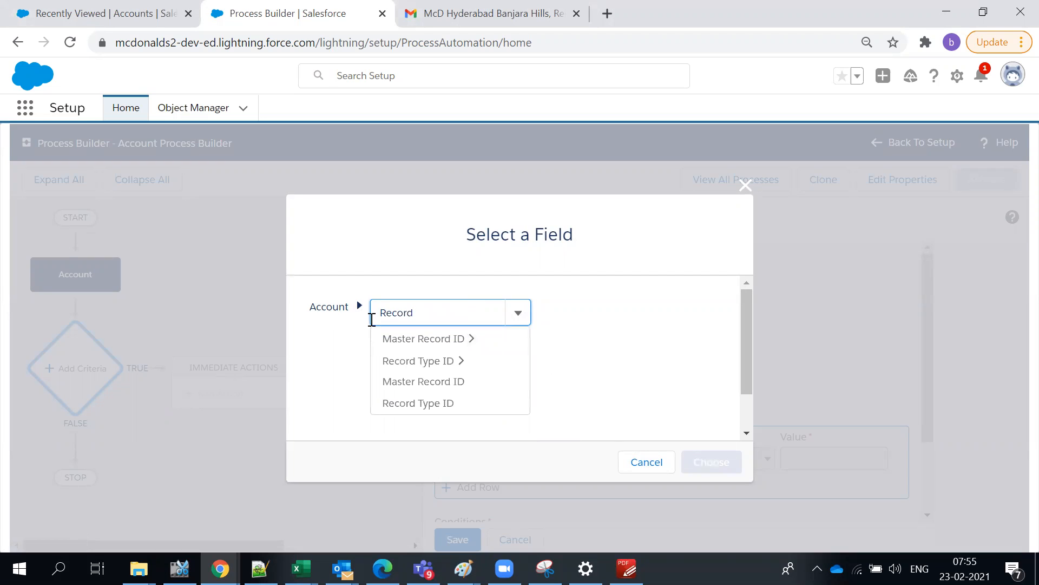
click(416, 361)
click(568, 312)
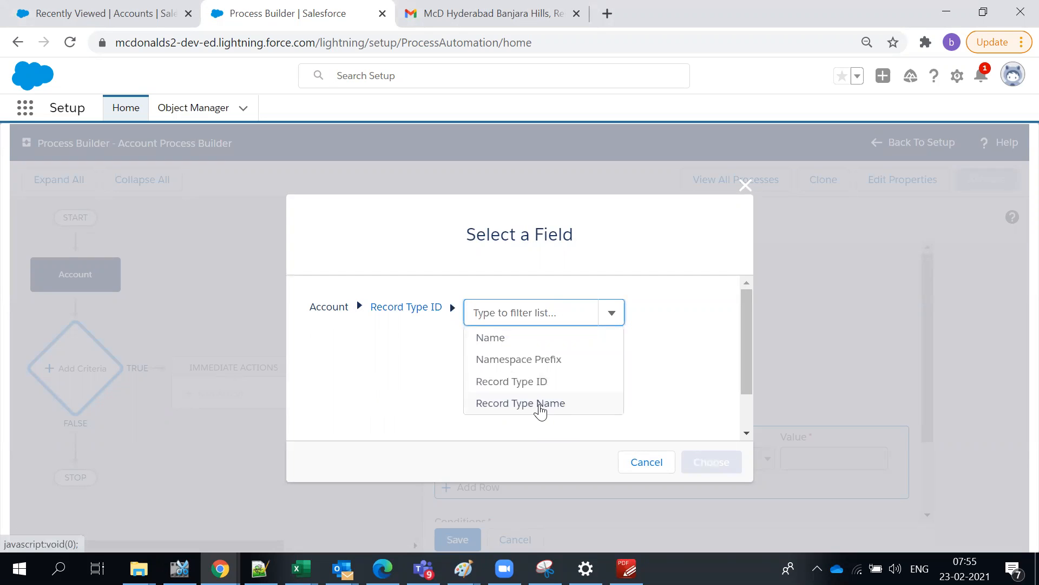
click(540, 406)
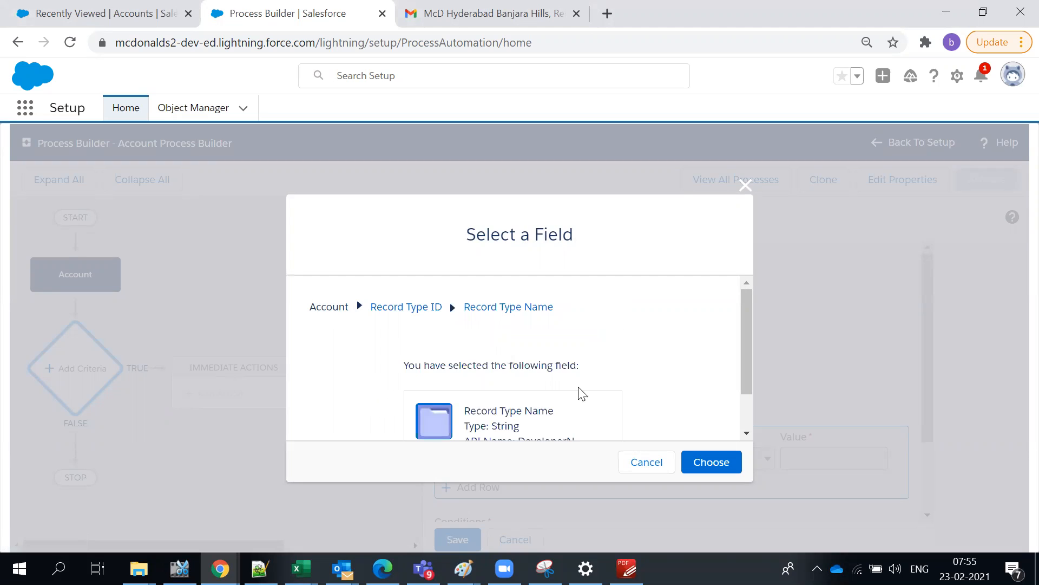
click(709, 462)
- Keep the condition as Equals with a String value, then go to the Accounts list
click(801, 458)
scroll(623, 428, down, 2)
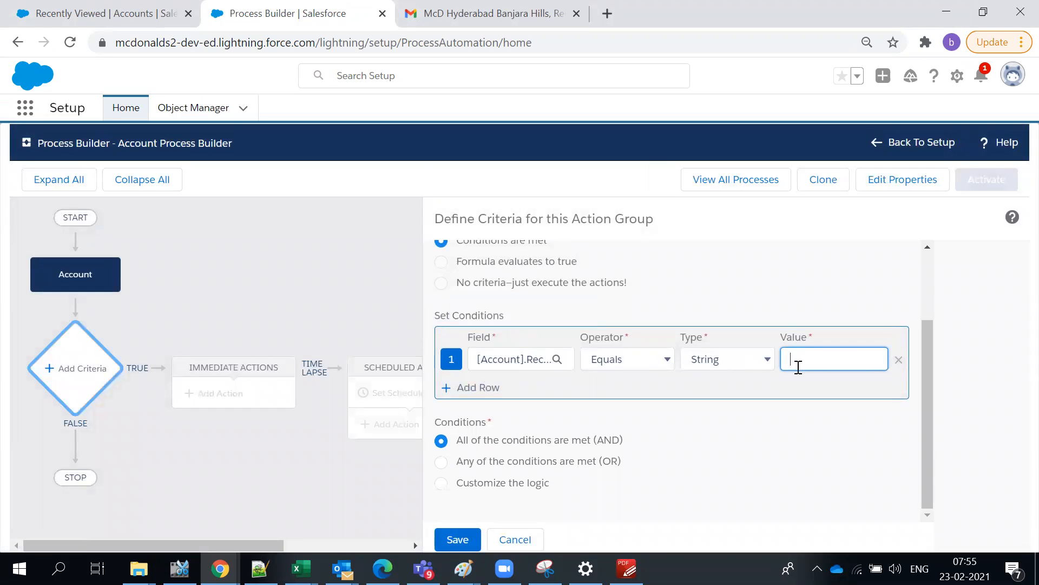
click(704, 362)
click(717, 358)
click(844, 349)
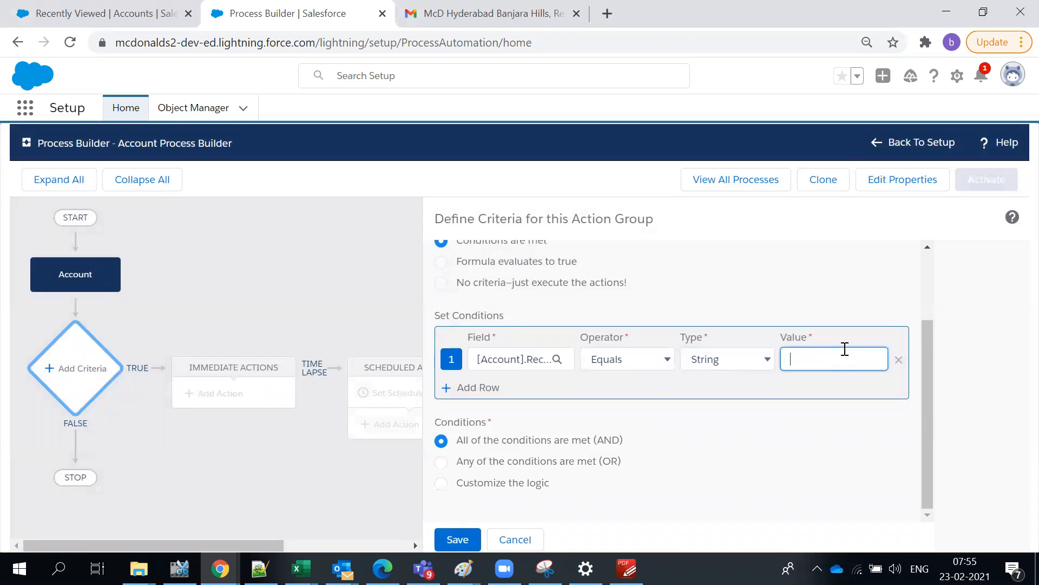
click(110, 13)
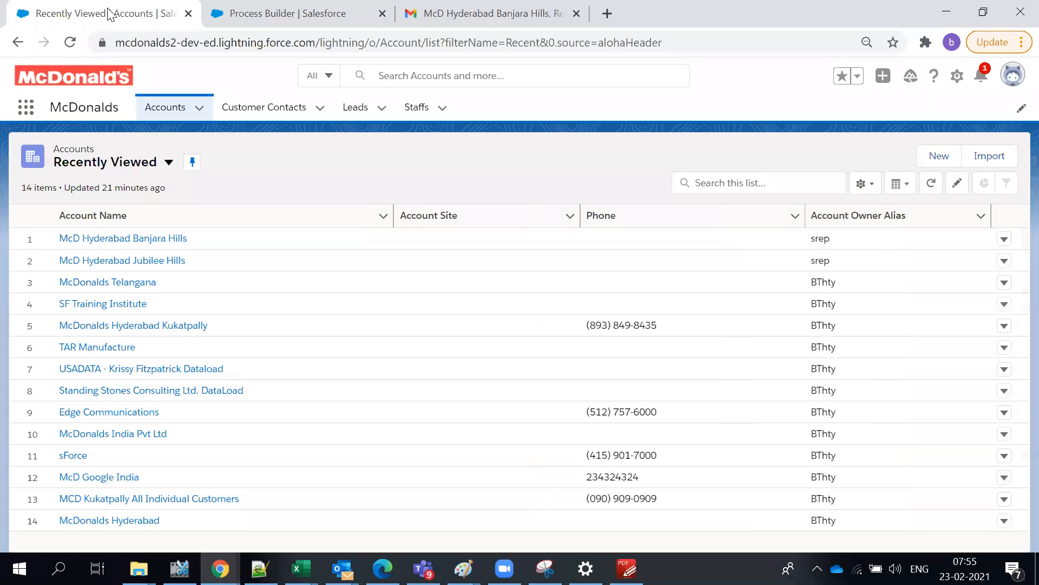
- Open the McDonalds Telangana account from the McD Restaurants view and show its details
click(113, 168)
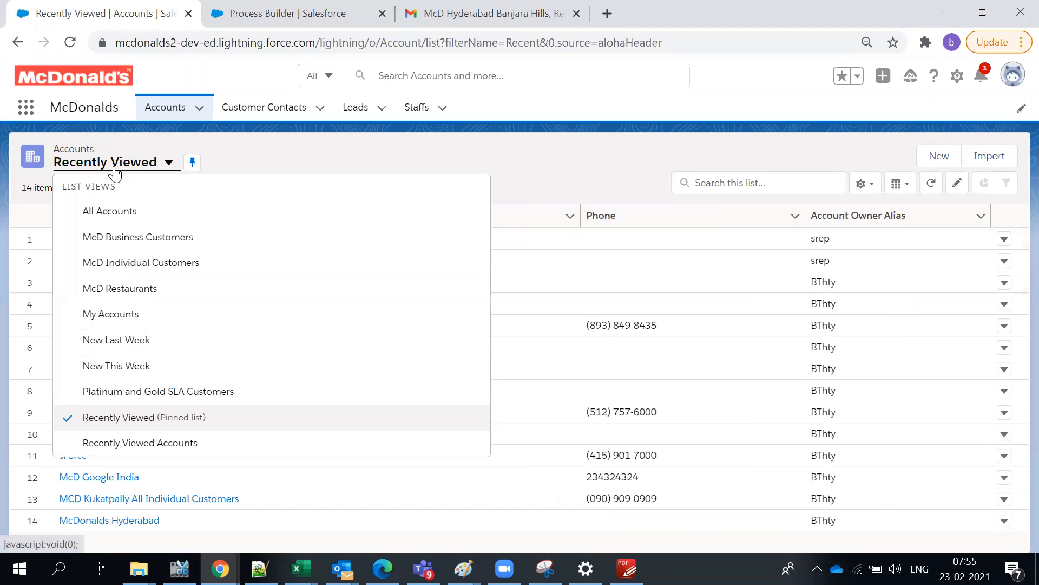
click(143, 289)
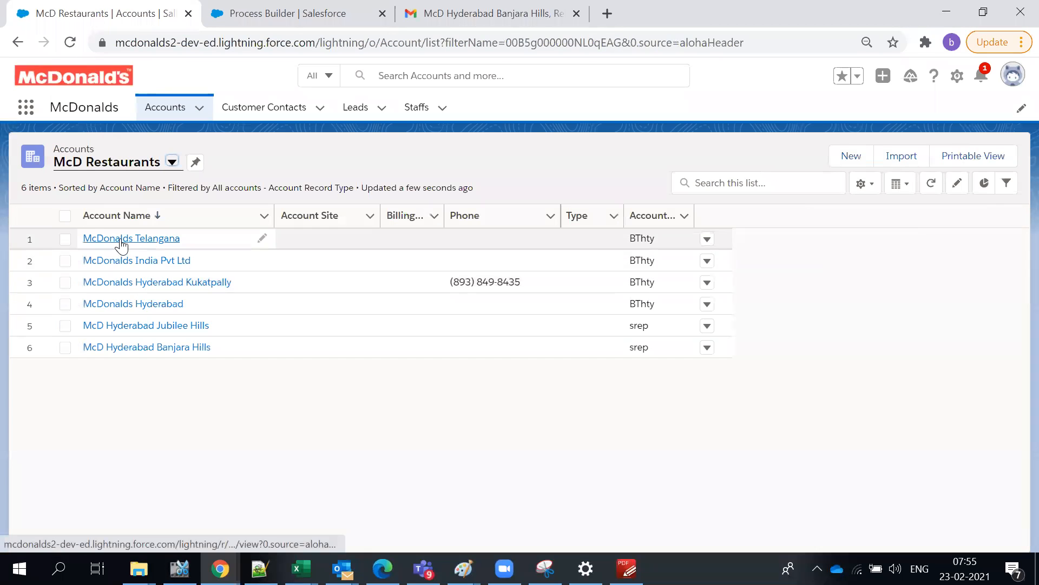
click(121, 239)
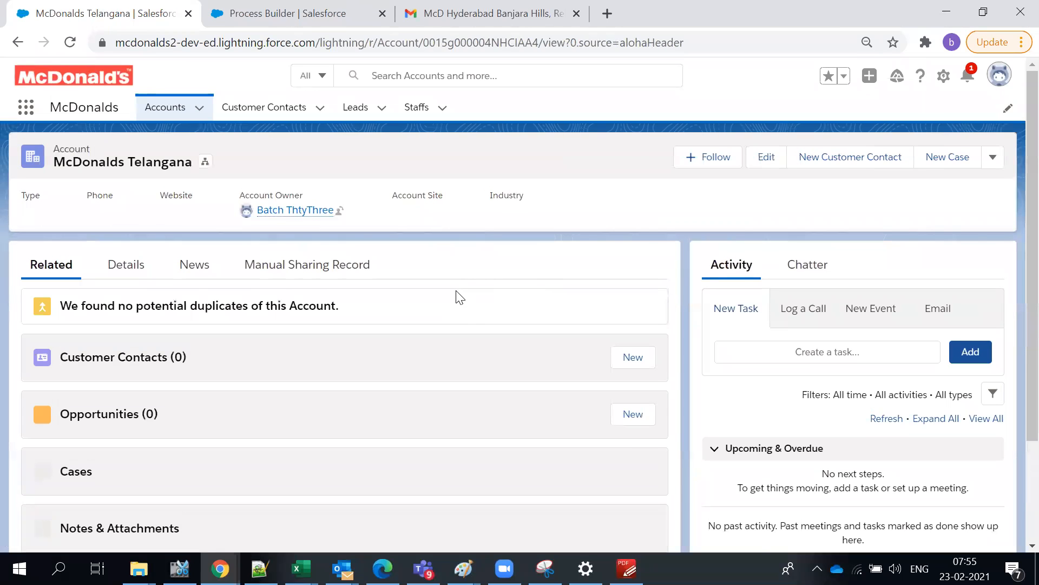
click(130, 271)
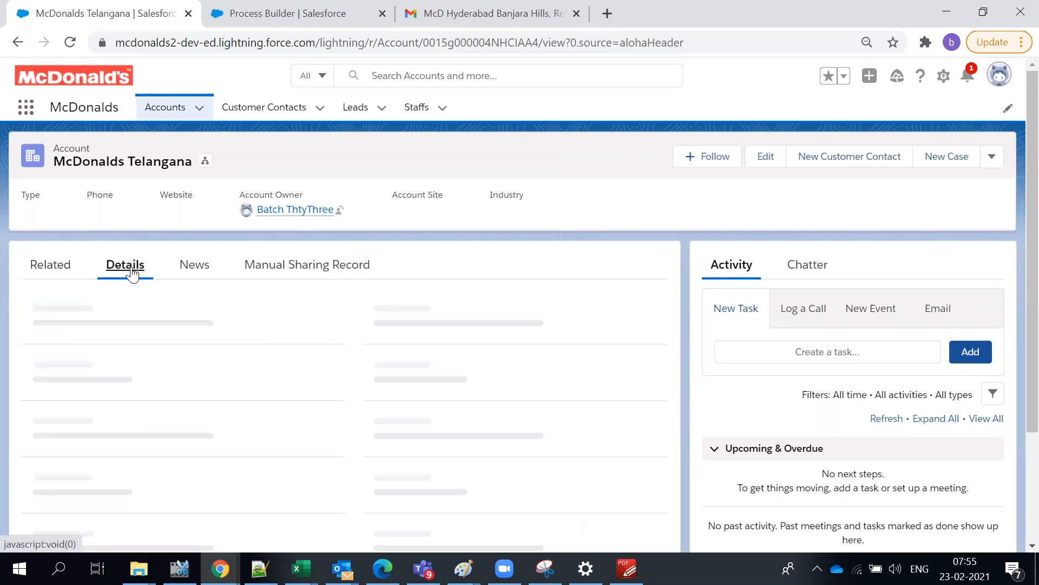
scroll(529, 329, down, 3)
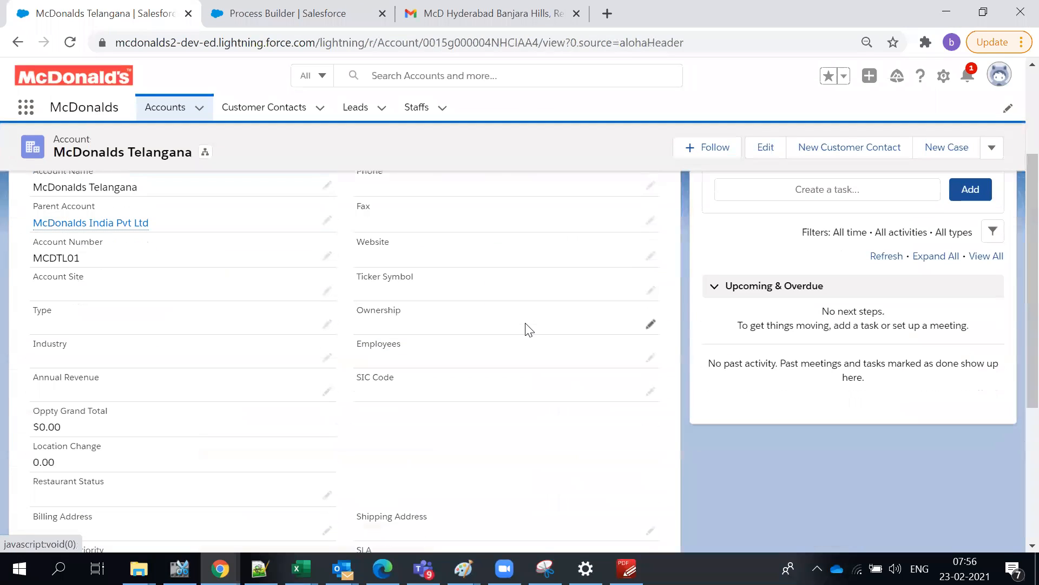
scroll(529, 330, down, 4)
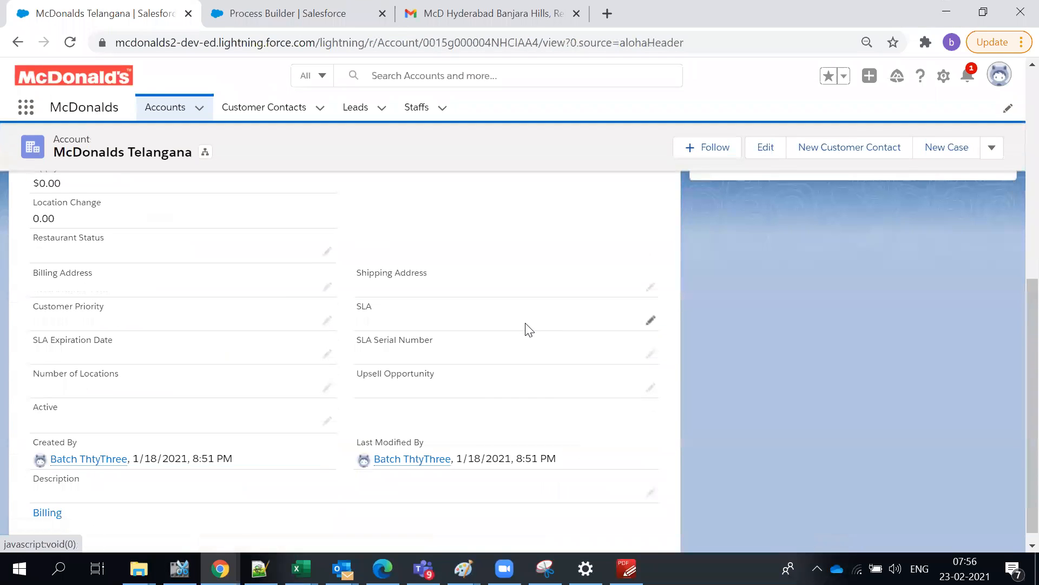
scroll(527, 329, up, 10)
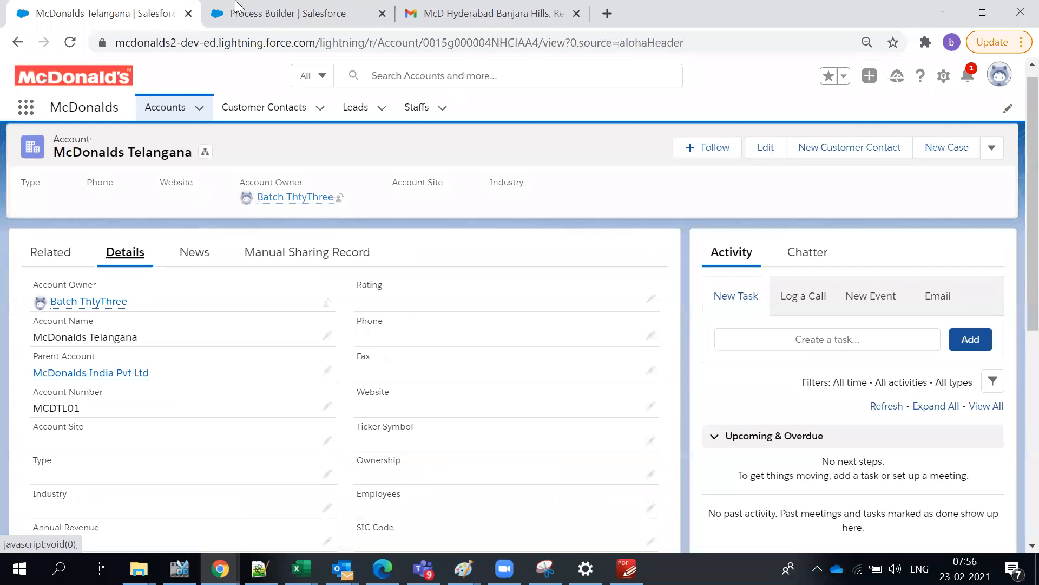
- Open Salesforce Setup in a new tab from the gear menu
click(943, 84)
click(886, 115)
click(268, 16)
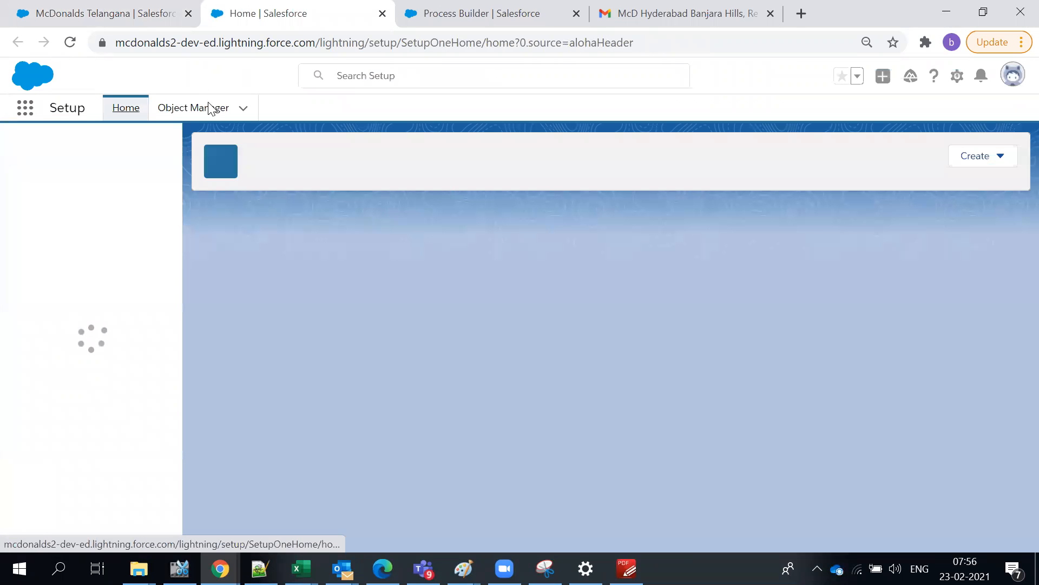
- Show the Account object's Record Types in Object Manager and select the Restaurant name
click(209, 115)
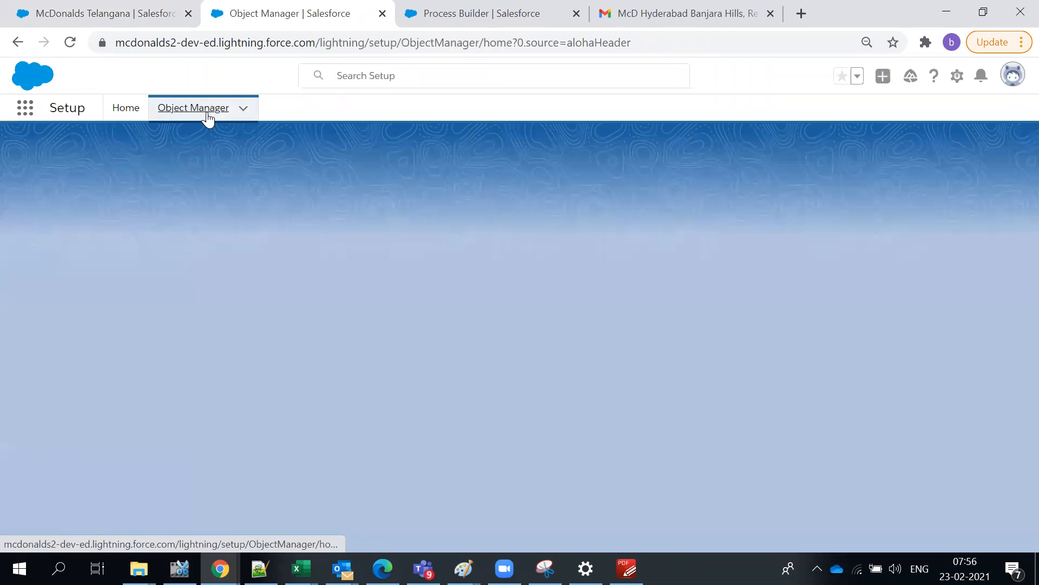
click(24, 247)
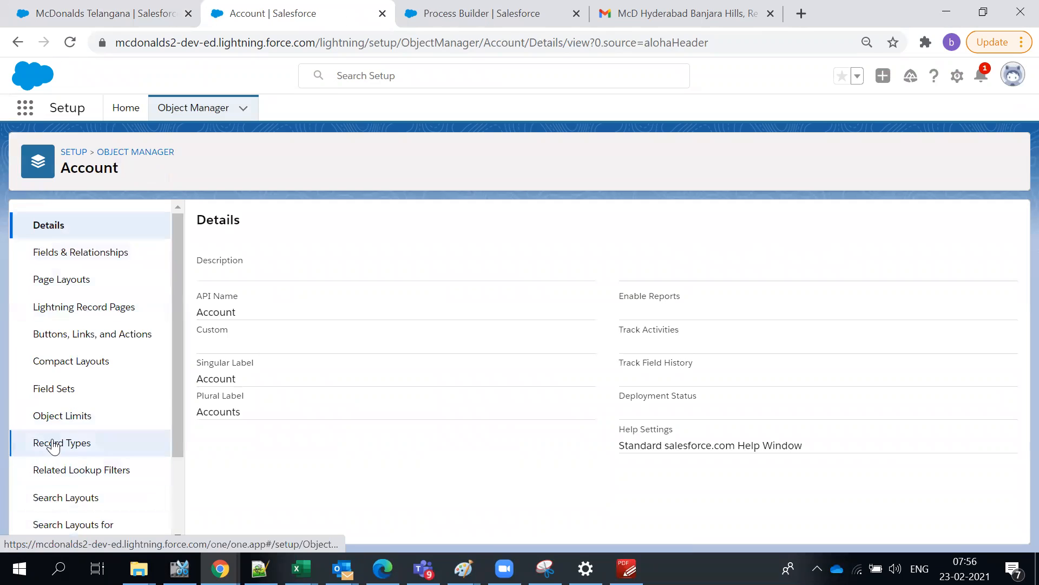
click(52, 446)
drag(244, 364, 186, 364)
key(ctrl+c)
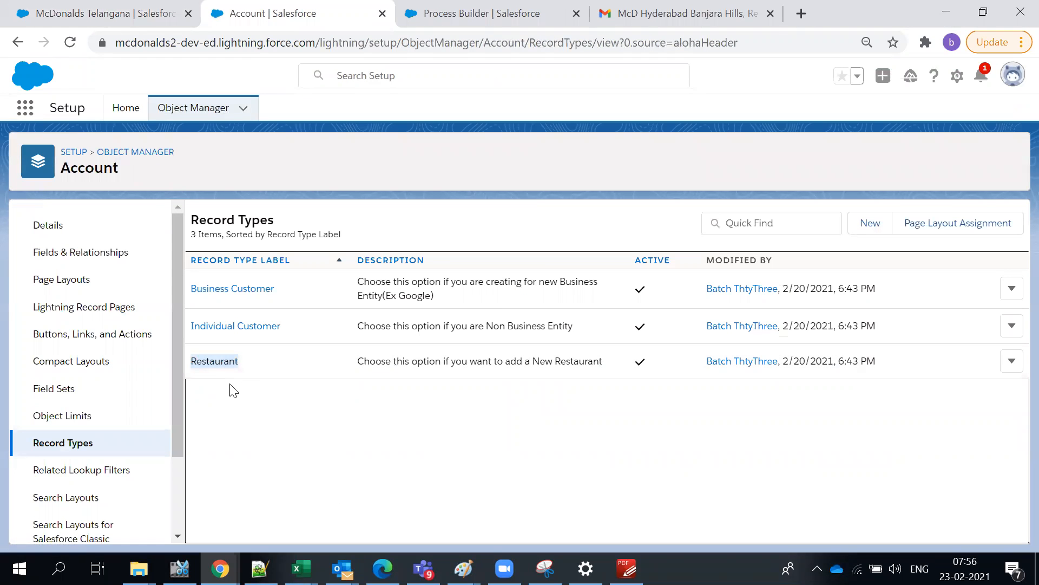
click(463, 11)
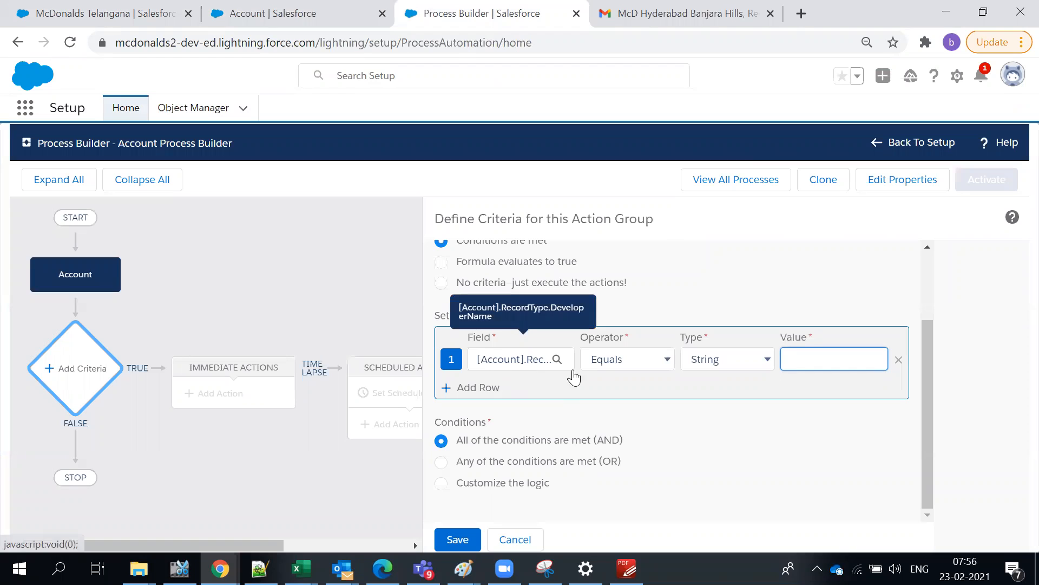
- Set the Record Type Name condition value to Restaurant, save the criteria, and select the RecordTypeCheck node
key(ctrl+v)
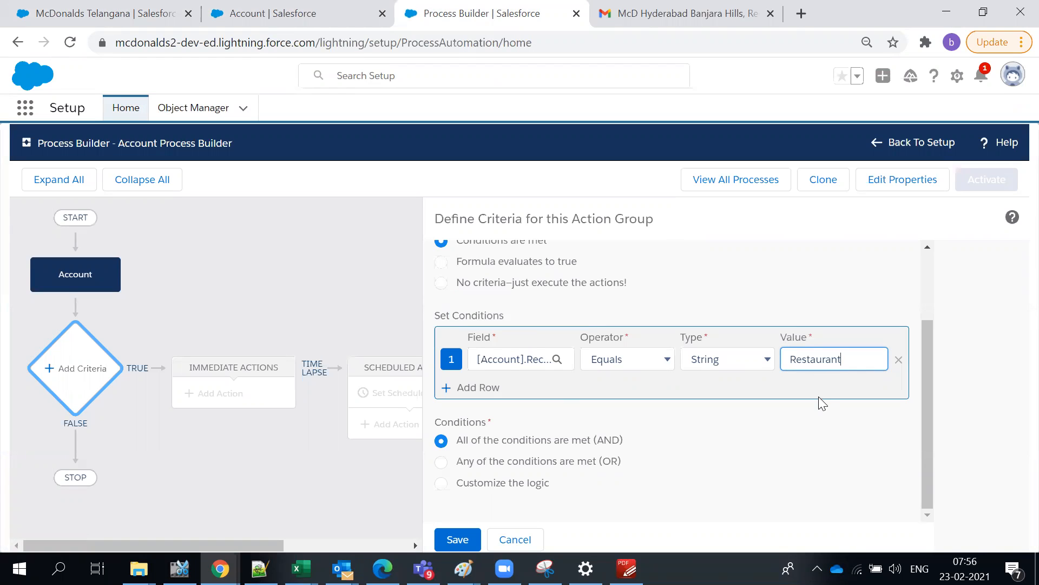
click(784, 262)
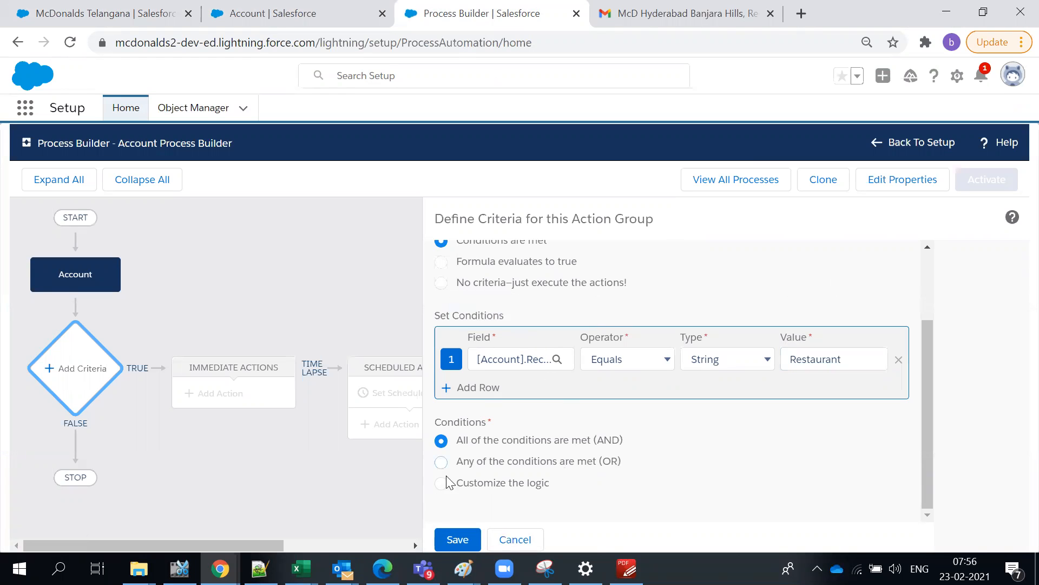
click(479, 540)
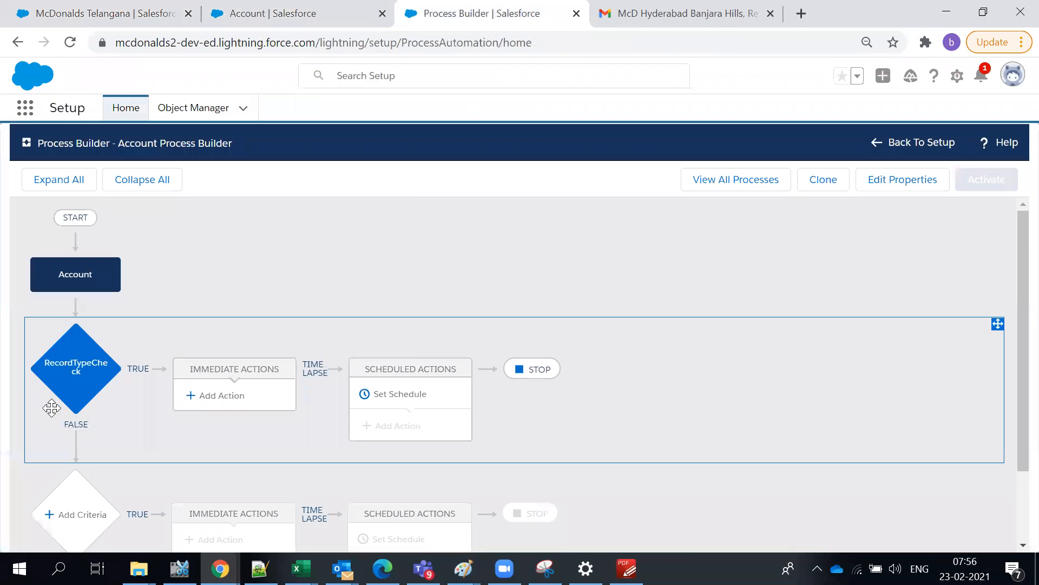
scroll(433, 274, down, 3)
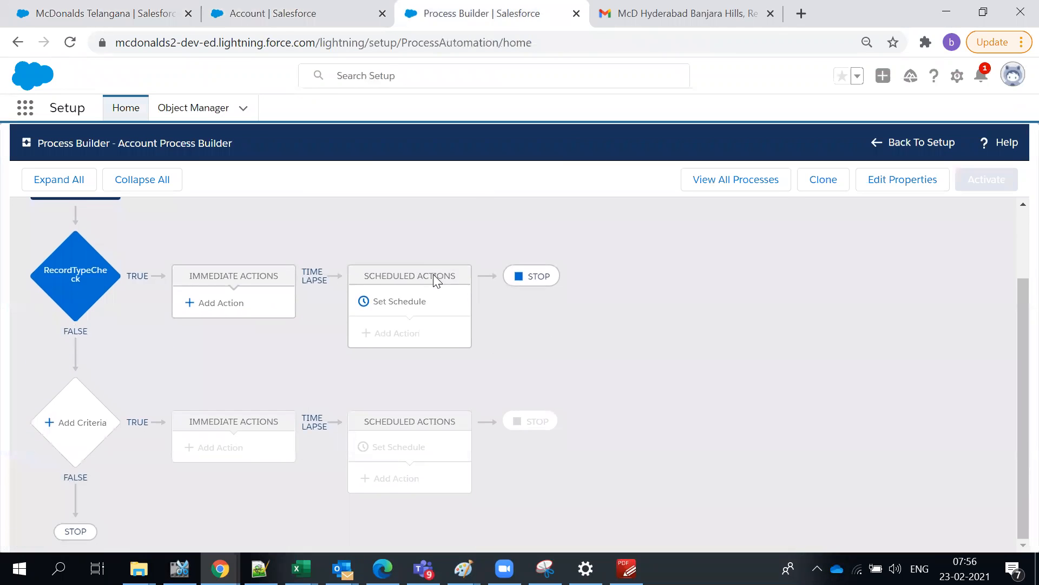
click(158, 264)
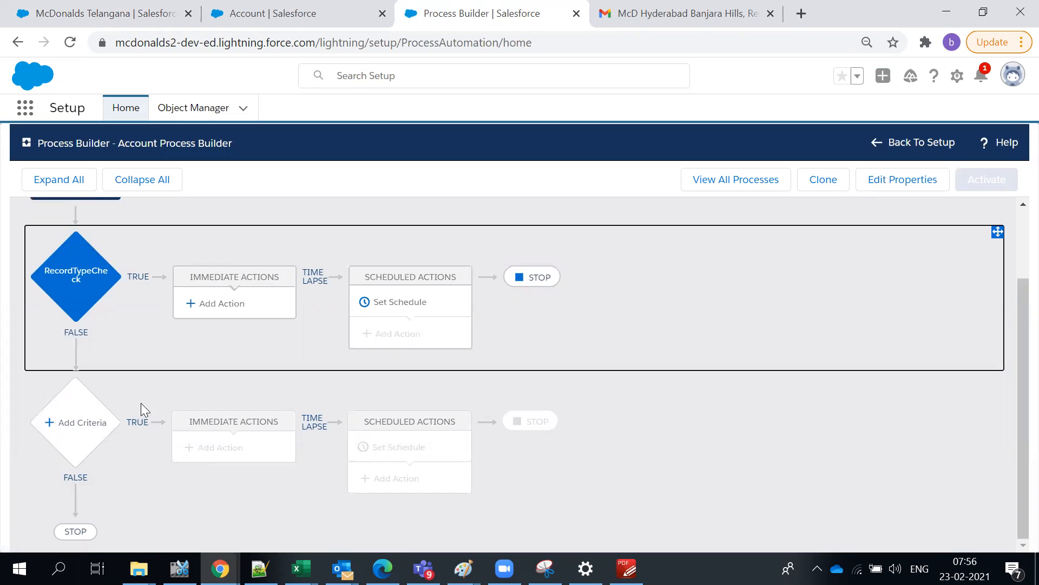
- Add an immediate action to RecordTypeCheck of type Create a Record, creating a Task record
click(219, 304)
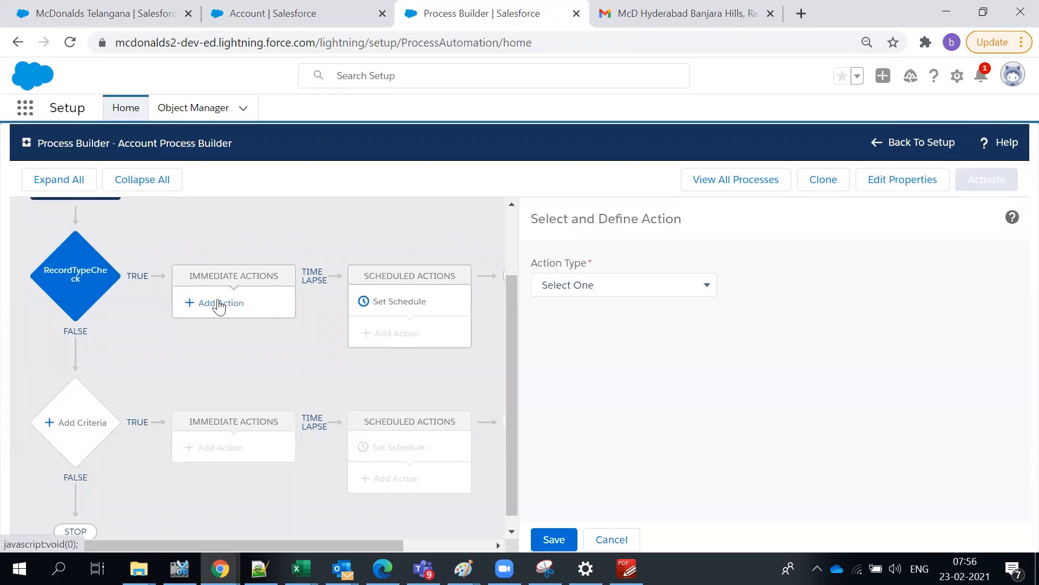
click(621, 284)
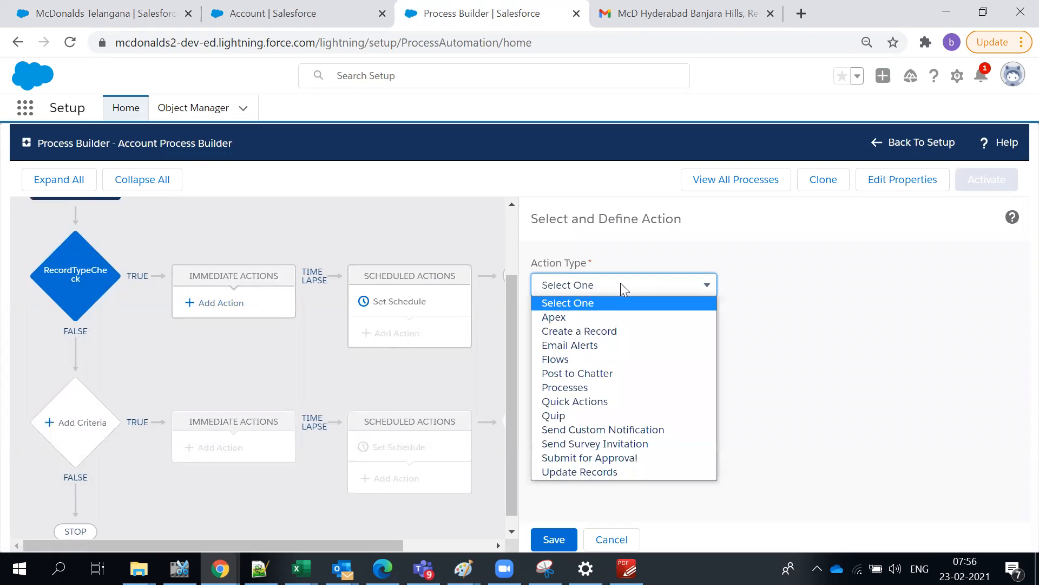
click(573, 331)
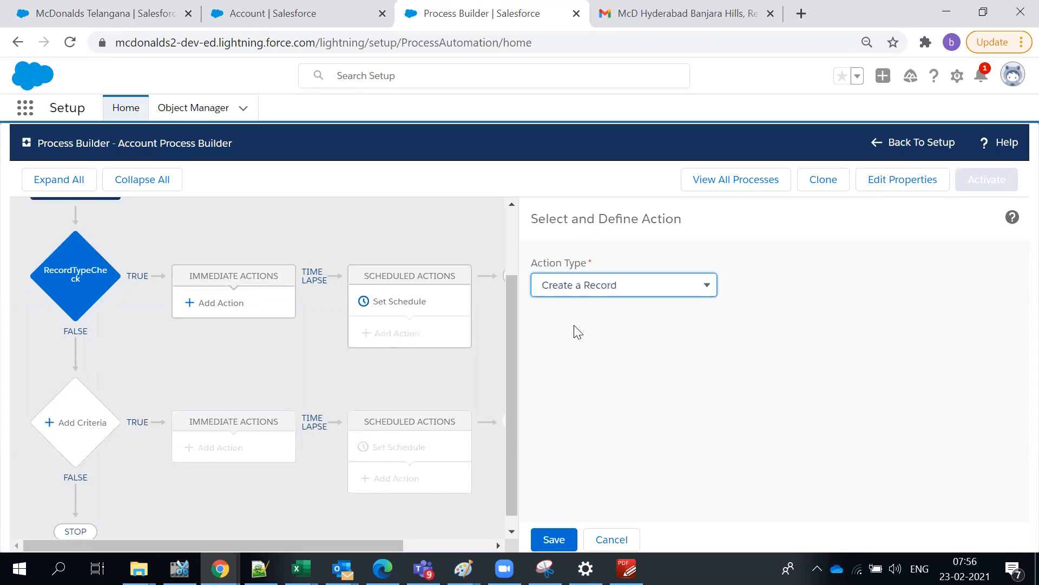
click(618, 340)
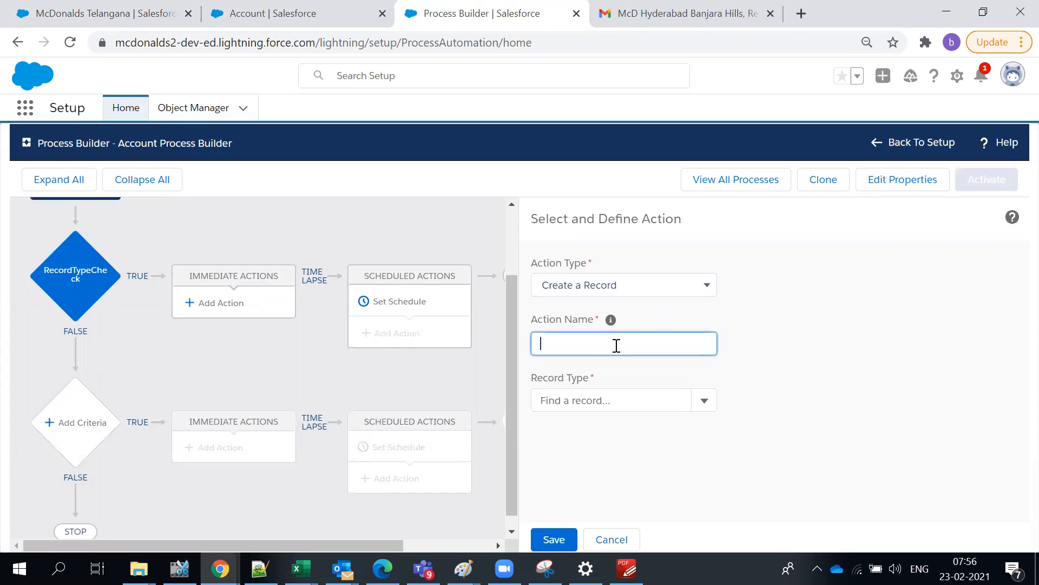
click(584, 400)
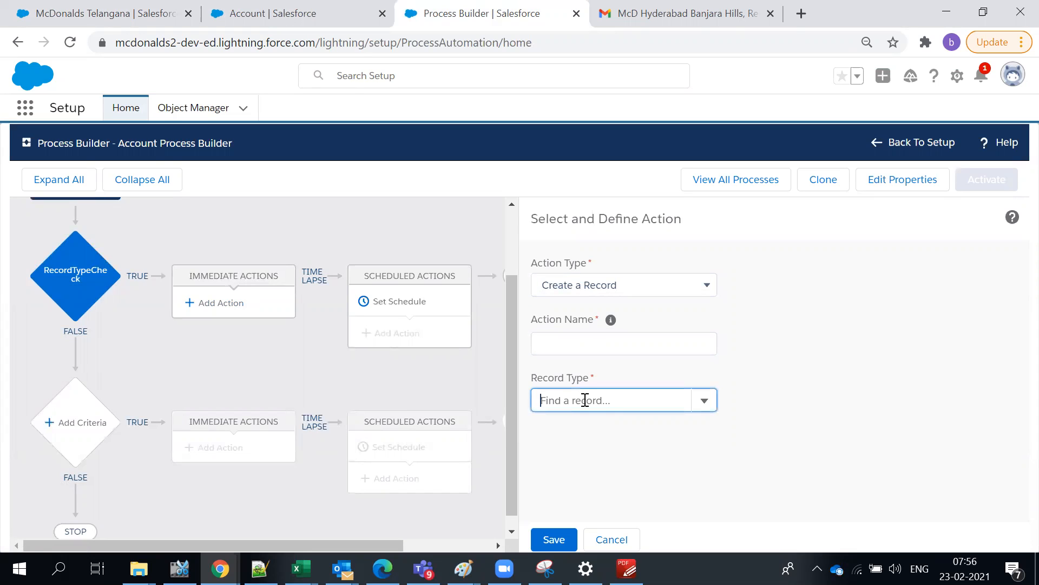
text(Task)
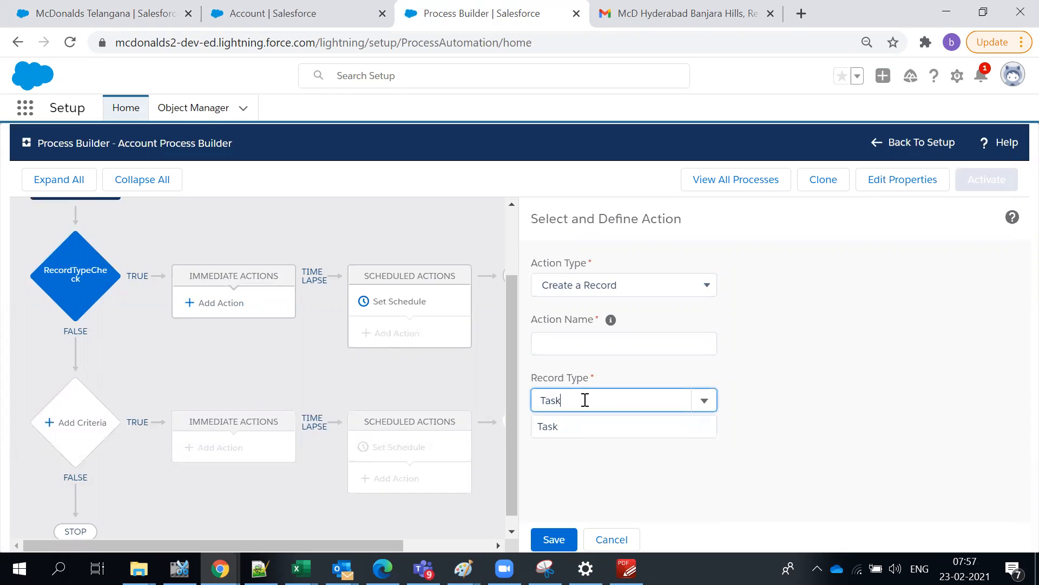
click(561, 429)
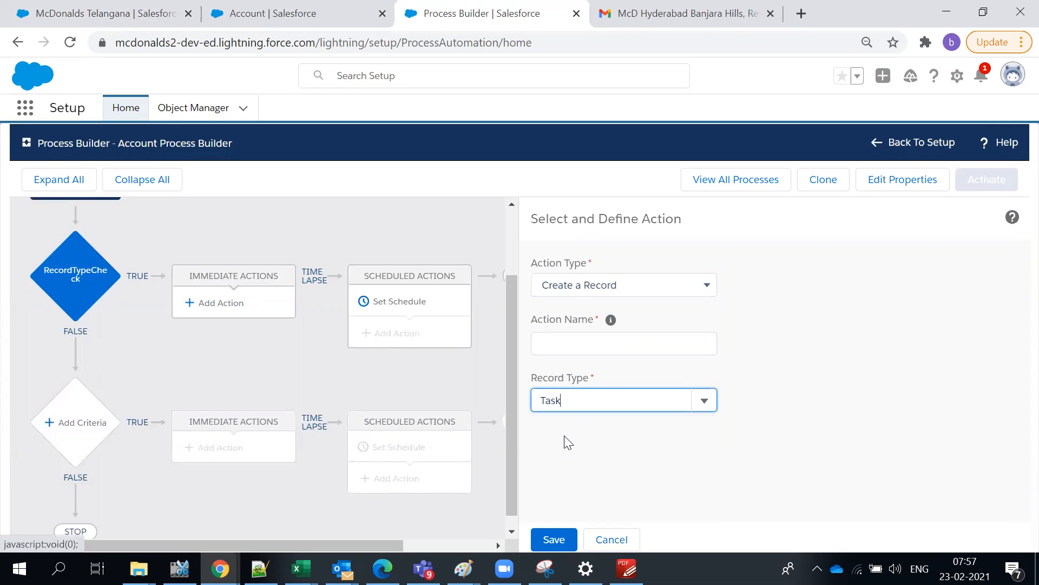
scroll(631, 440, down, 2)
- Try a field reference for Assigned To ID, then keep its type as plain ID
click(890, 395)
click(825, 399)
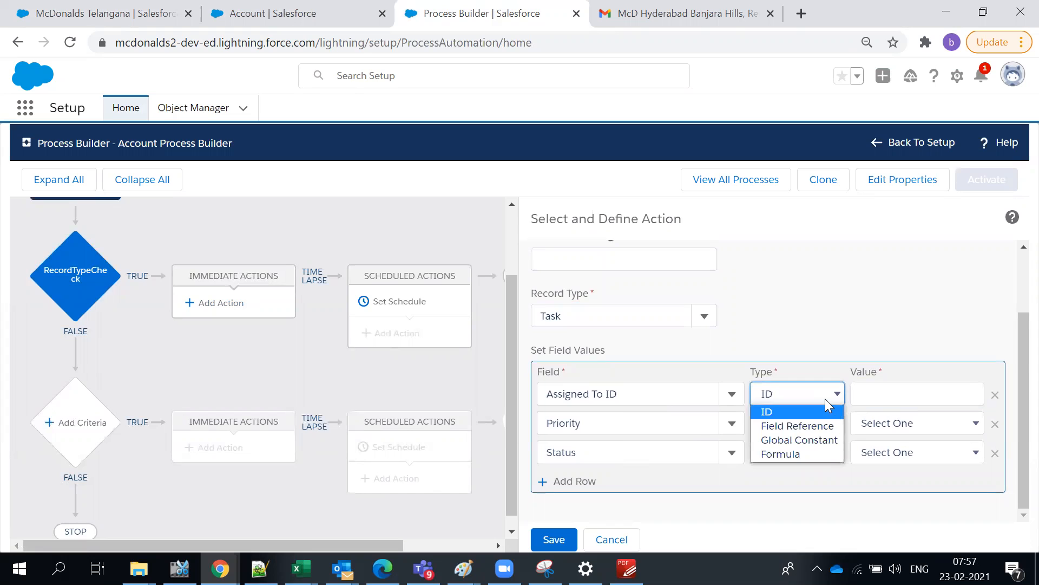
click(931, 390)
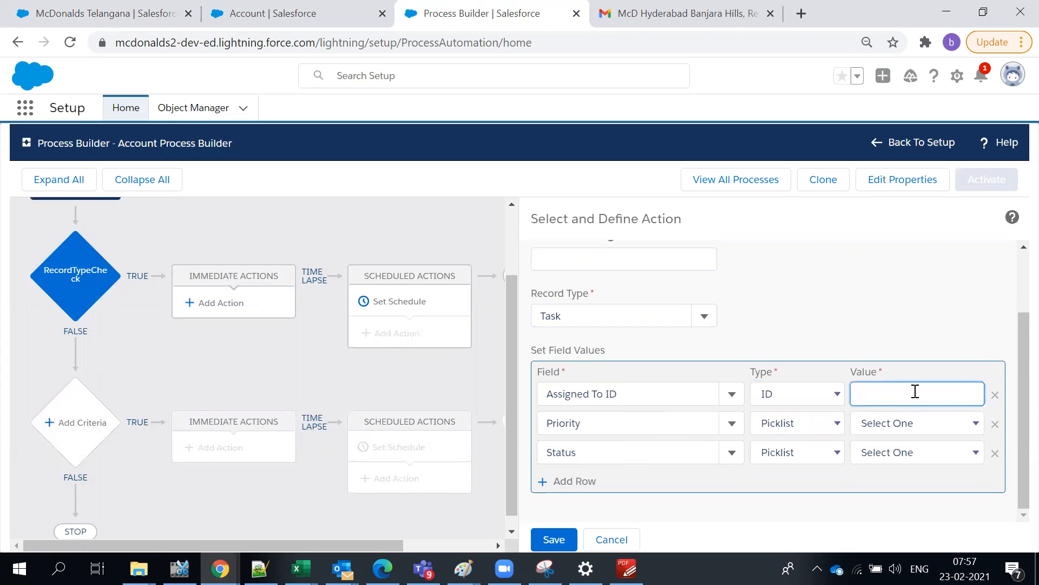
click(777, 402)
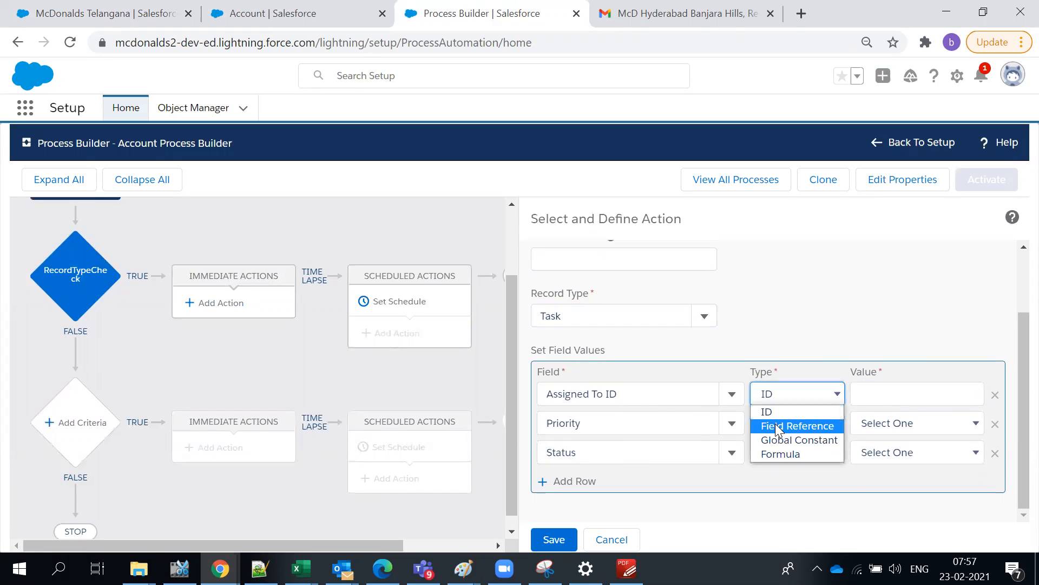
click(779, 426)
click(881, 400)
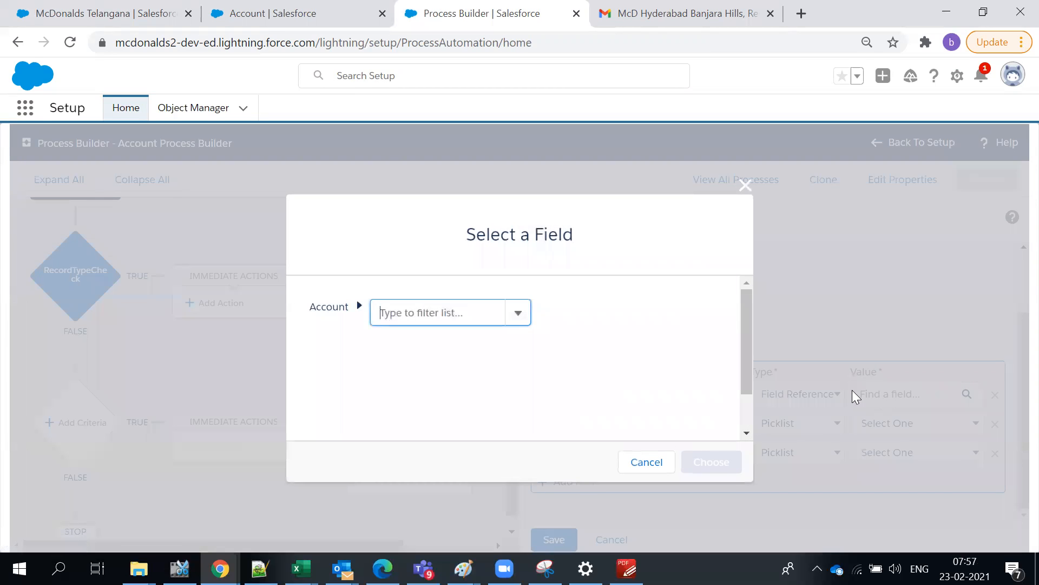
click(417, 306)
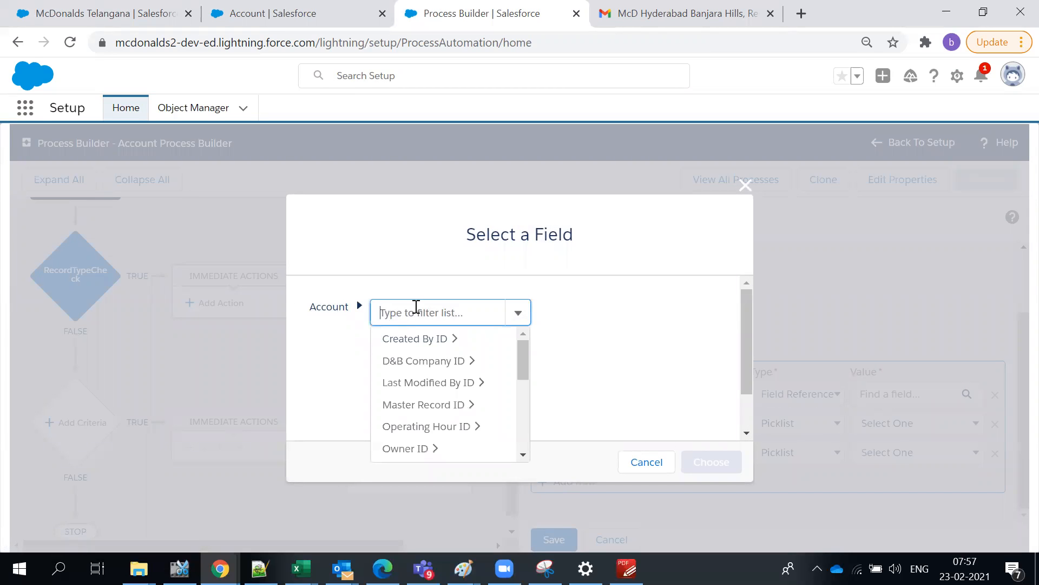
click(745, 186)
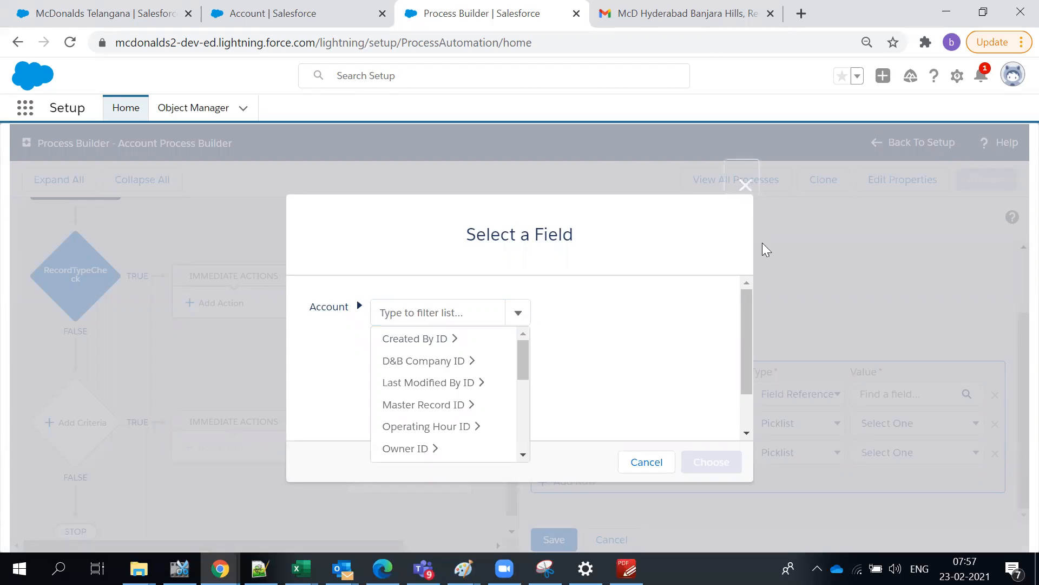
click(791, 400)
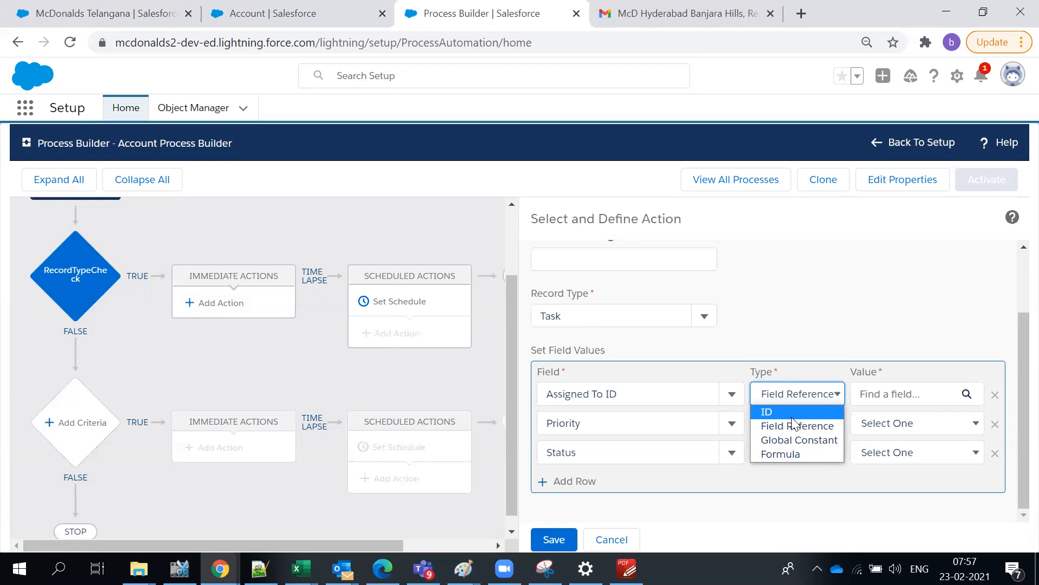
click(779, 412)
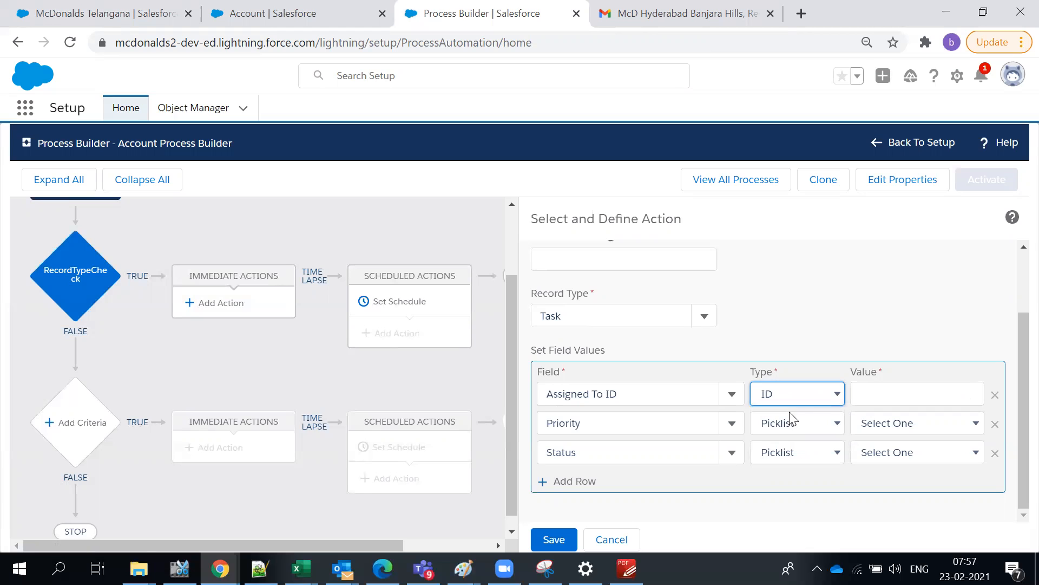
- Set the task Priority to High and Status to Not Started
click(758, 422)
click(908, 425)
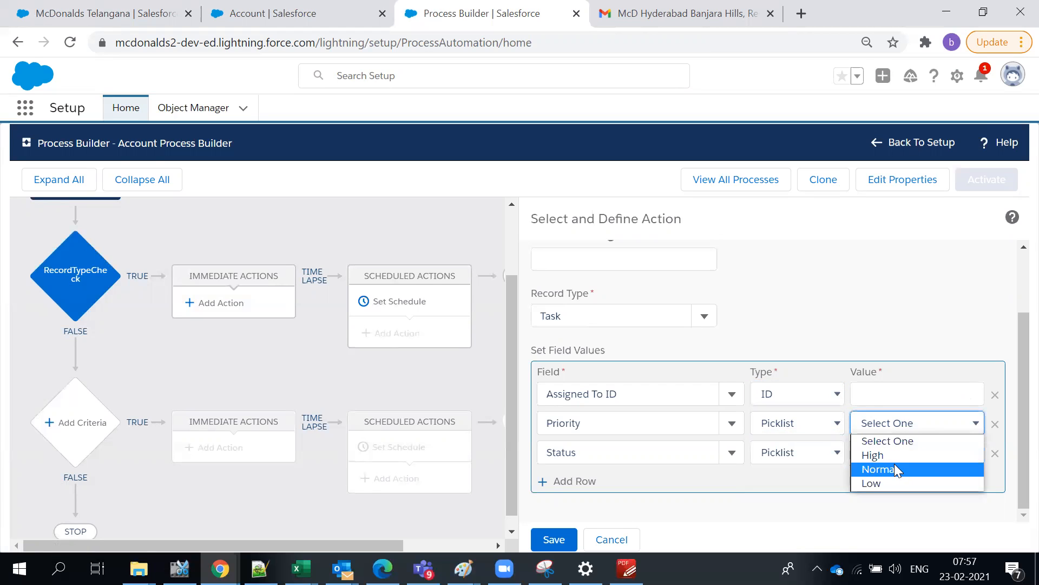
click(896, 470)
click(886, 426)
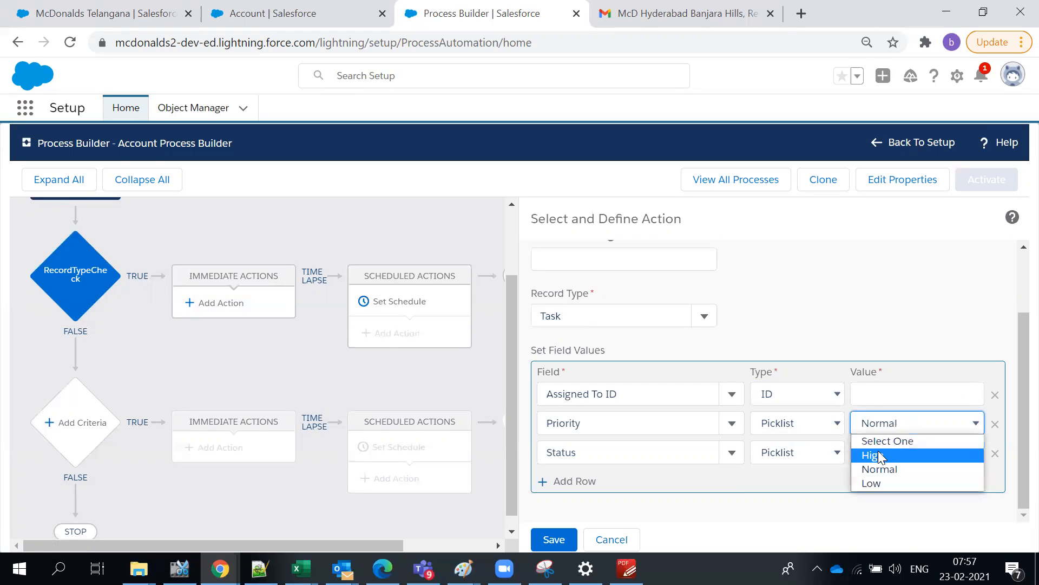
click(882, 455)
click(775, 455)
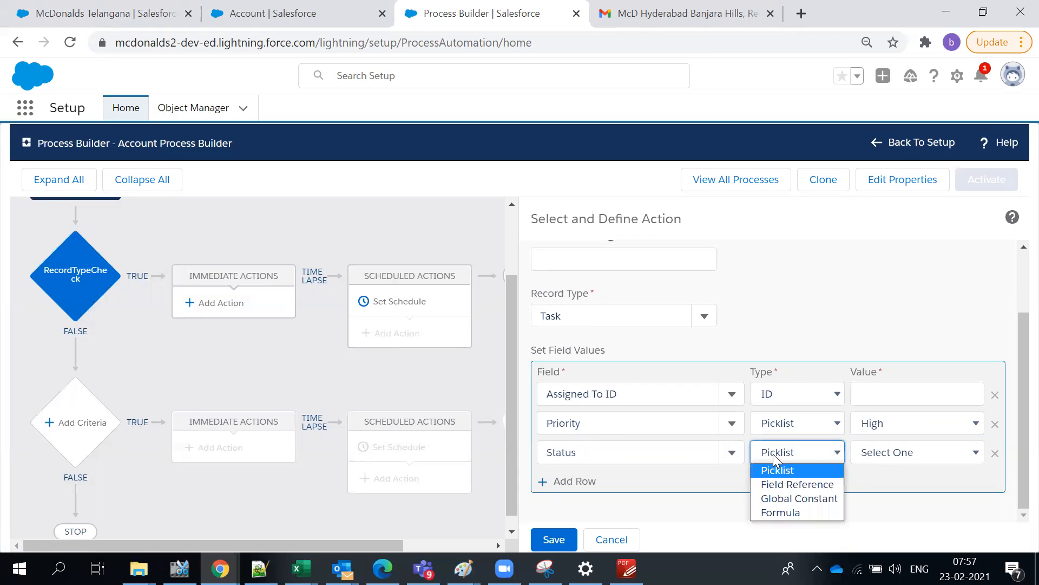
click(859, 456)
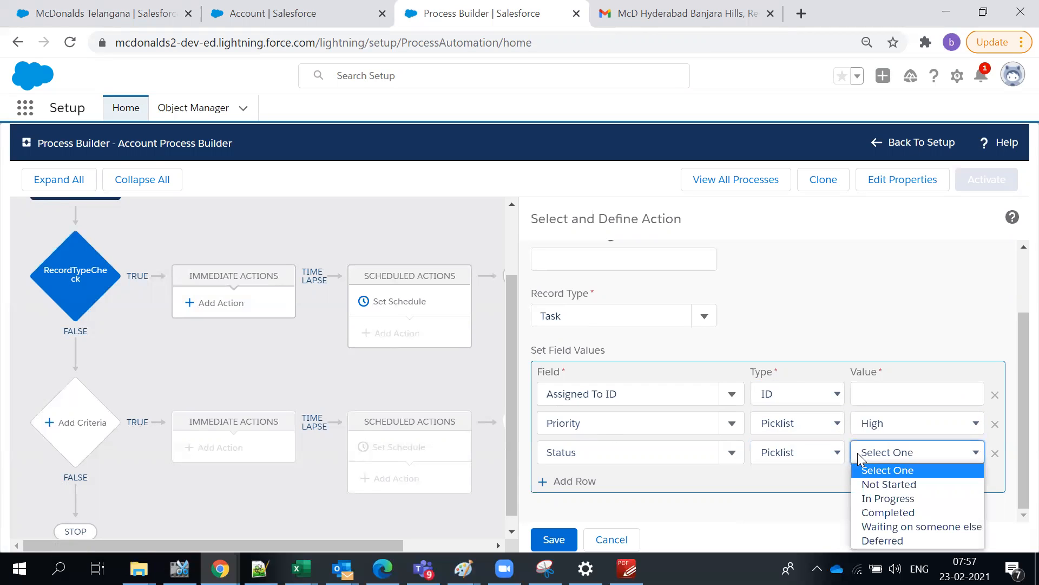
click(896, 484)
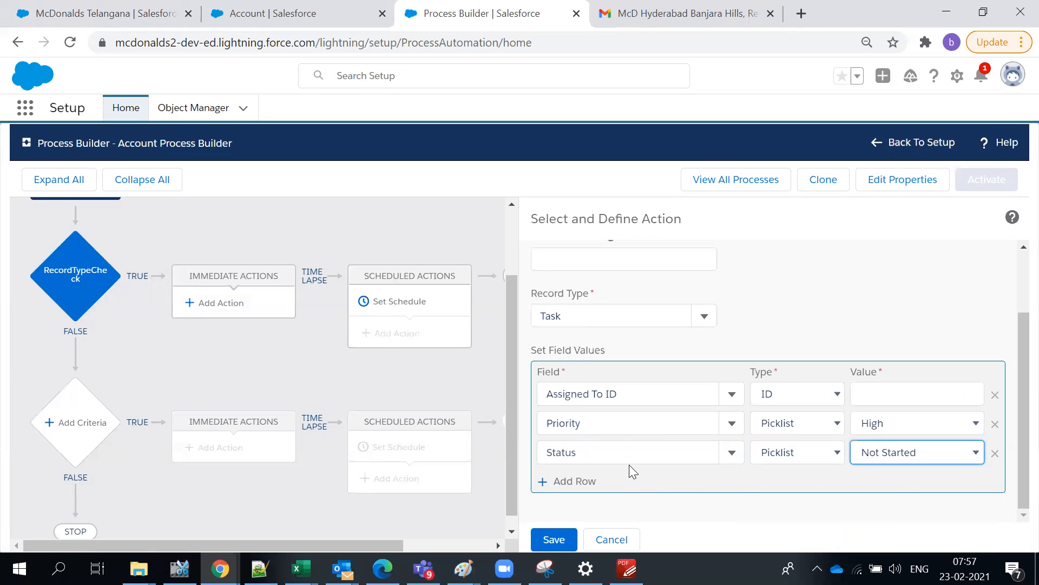
- Add a Subject row with value 'Follow up for Approval Process', then another empty row
click(591, 482)
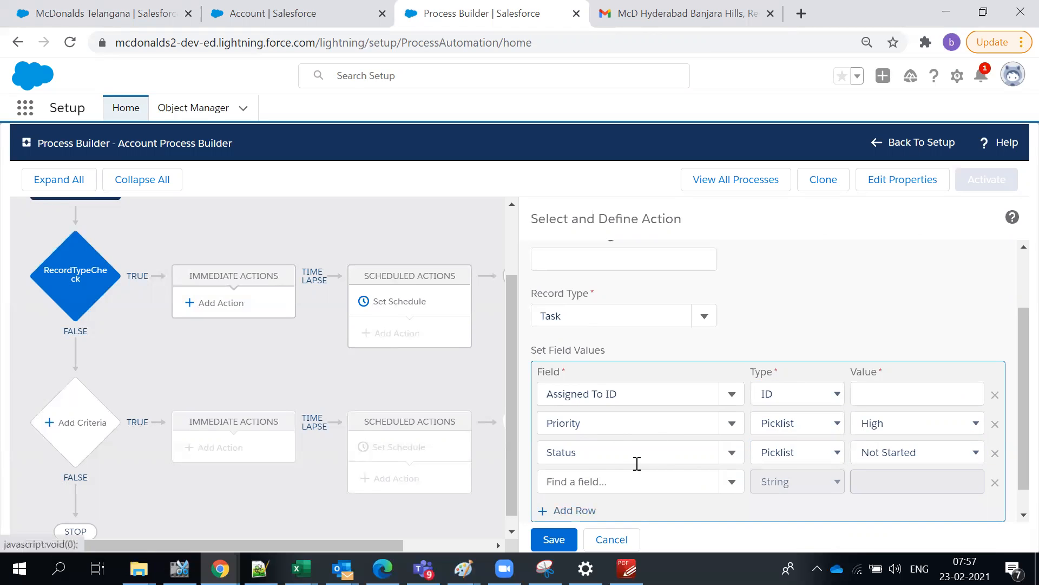
scroll(638, 464, down, 1)
click(639, 459)
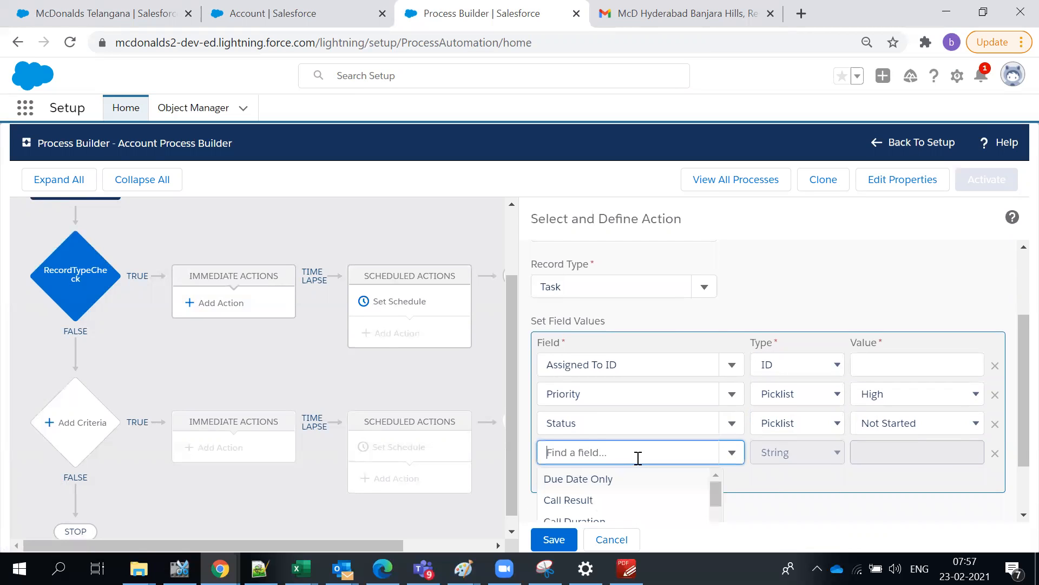
scroll(638, 458, down, 3)
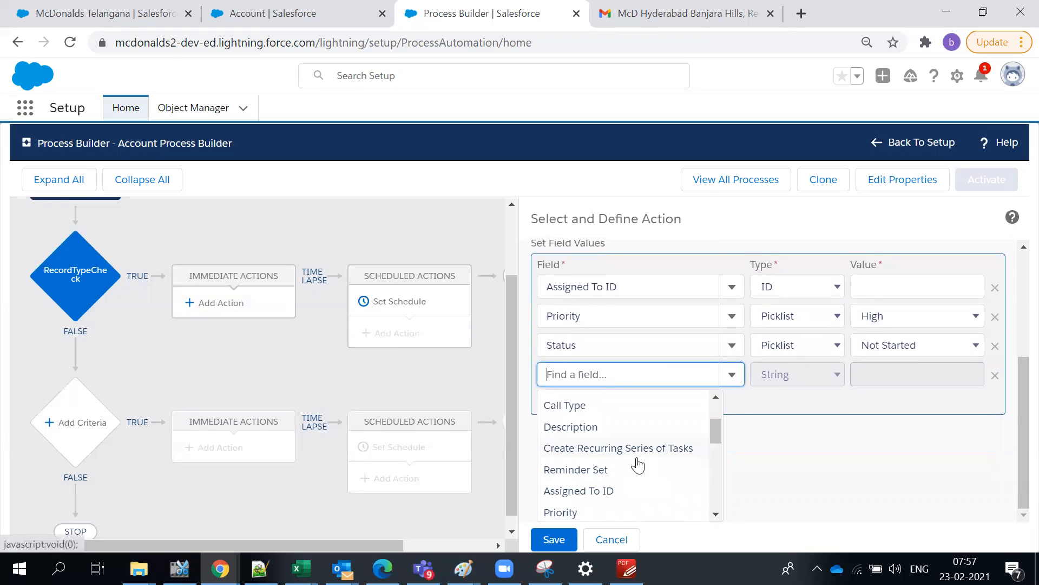
scroll(638, 464, down, 3)
text(s)
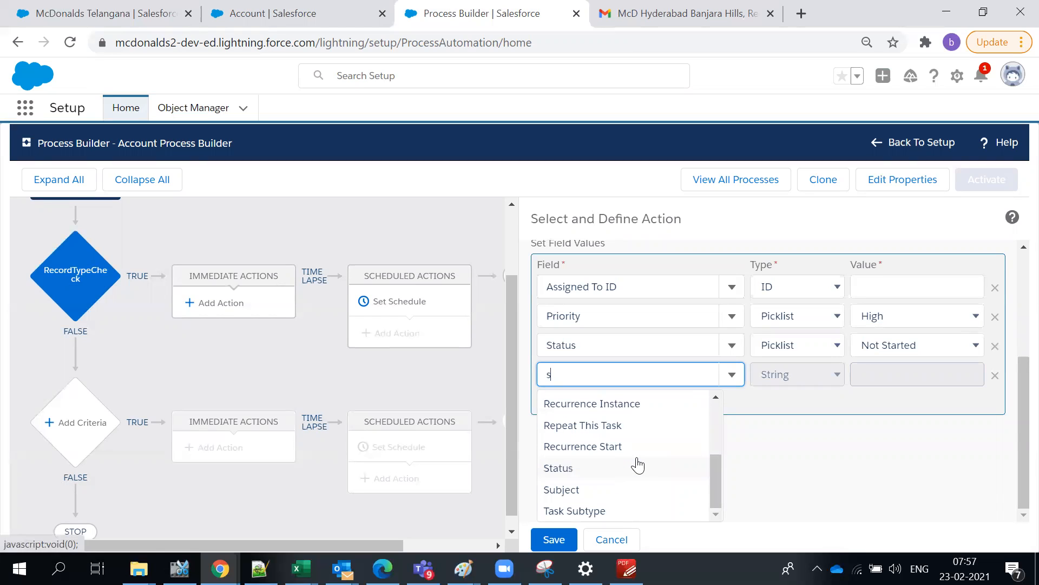
click(577, 490)
click(876, 451)
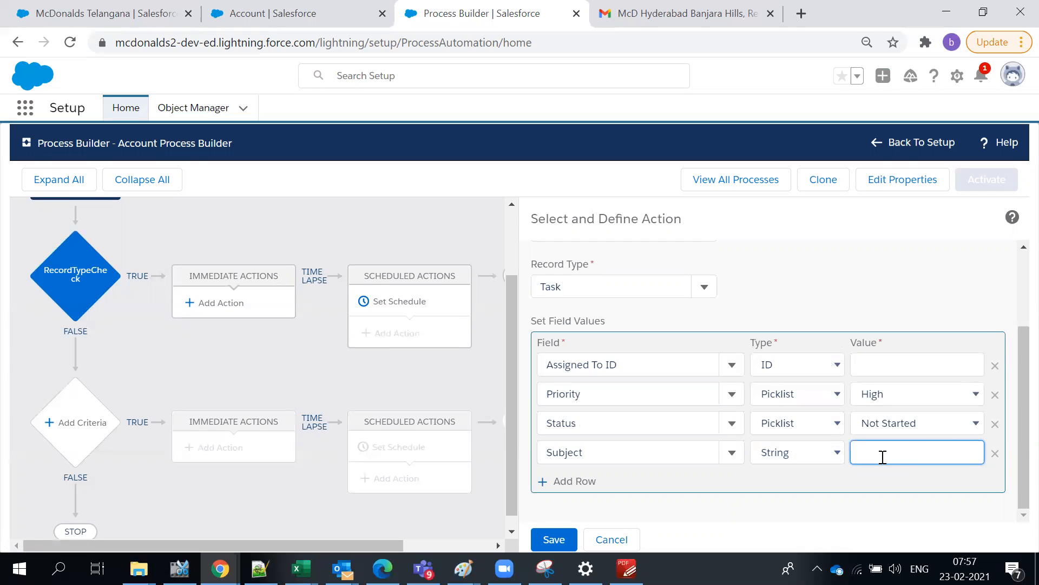
text(FOl)
text(Process)
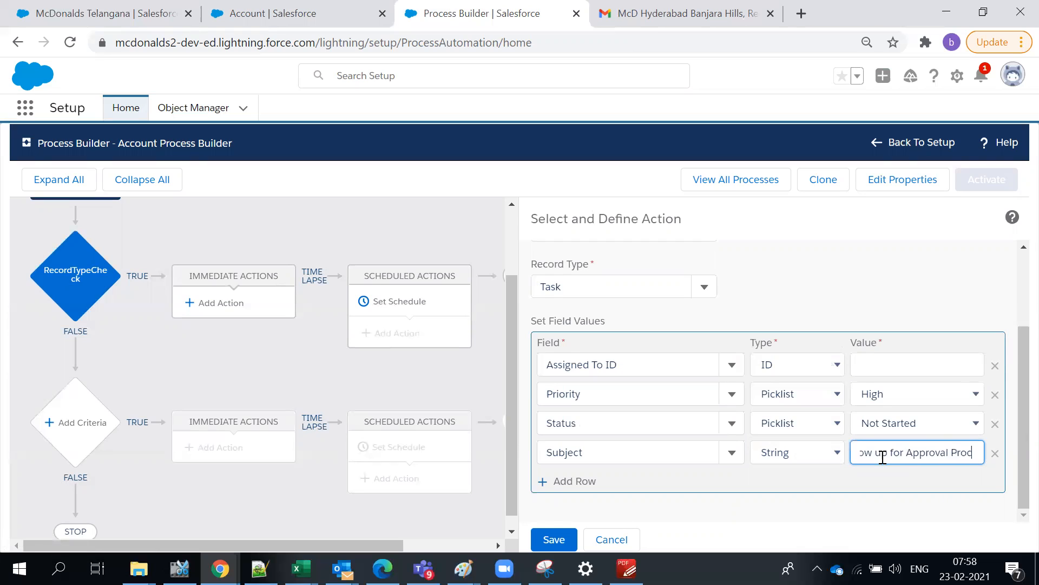
click(545, 482)
mouse_move(545, 568)
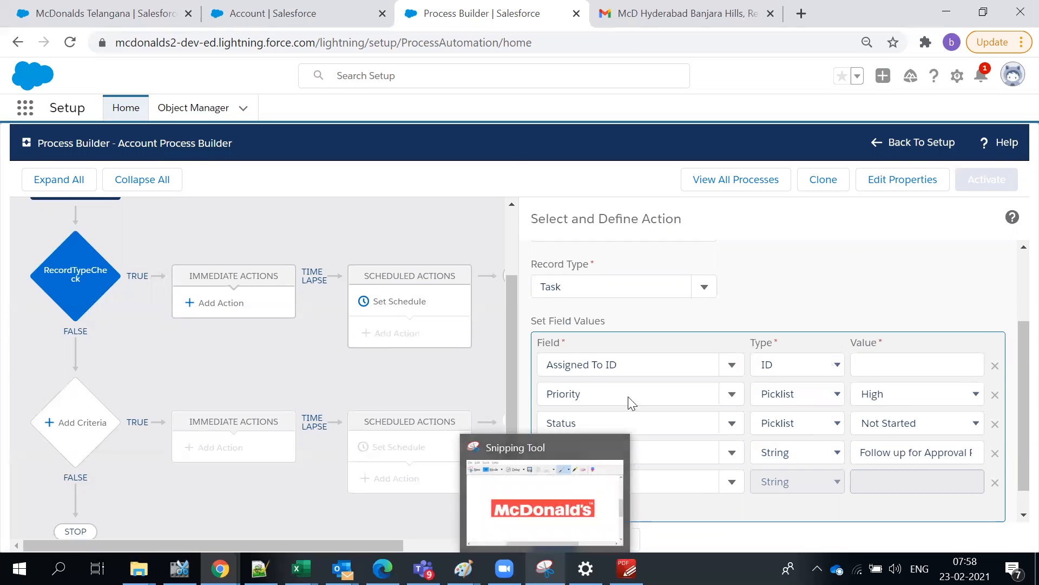
click(609, 484)
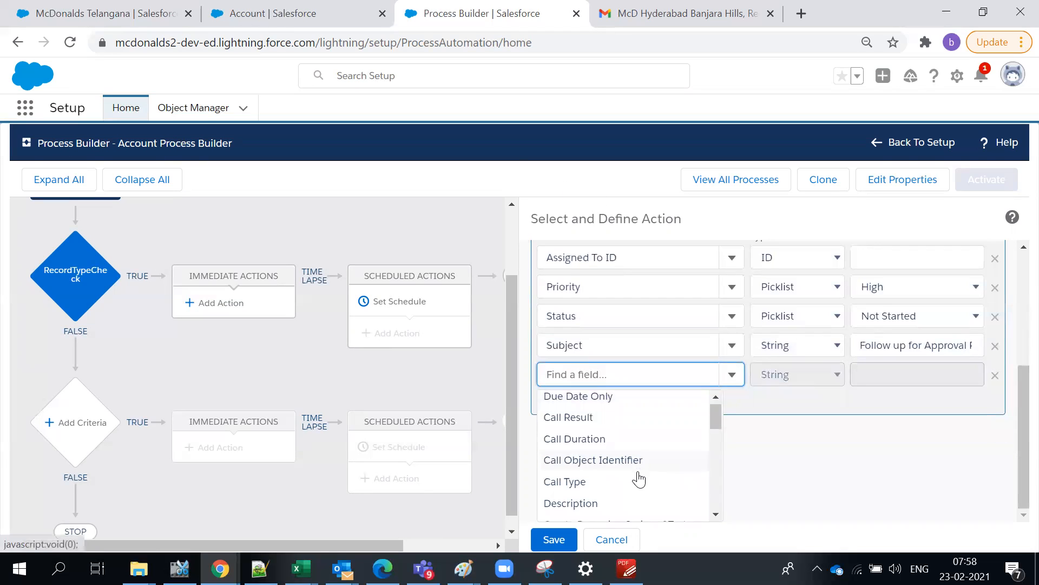
scroll(641, 478, down, 5)
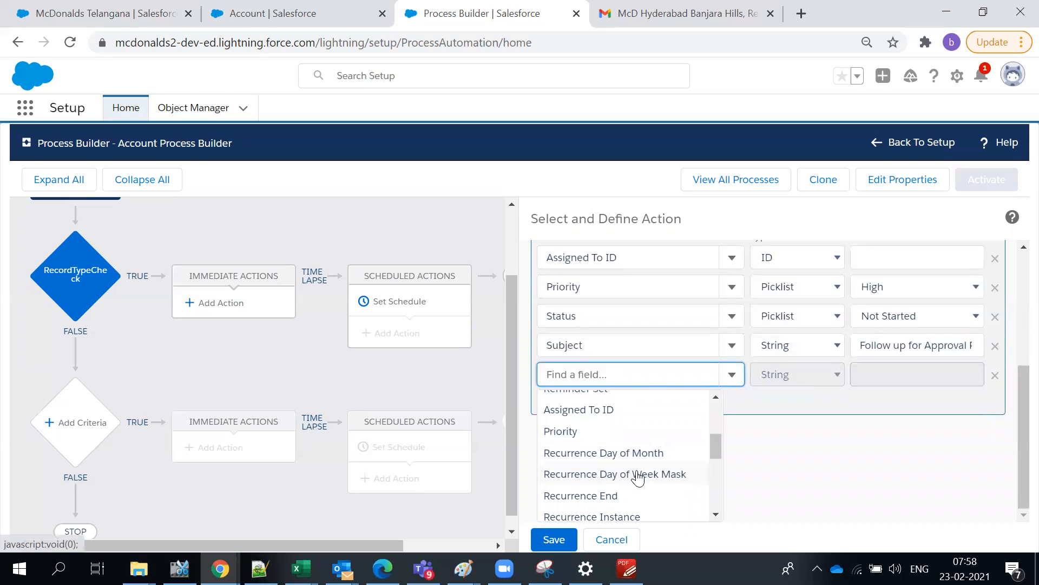
scroll(639, 479, down, 3)
scroll(639, 478, down, 2)
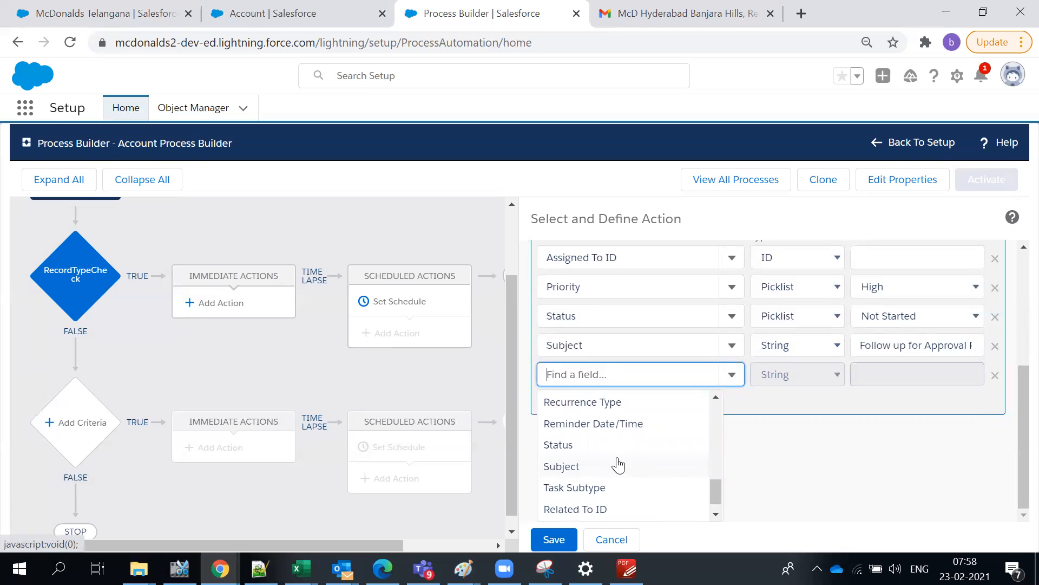
click(808, 451)
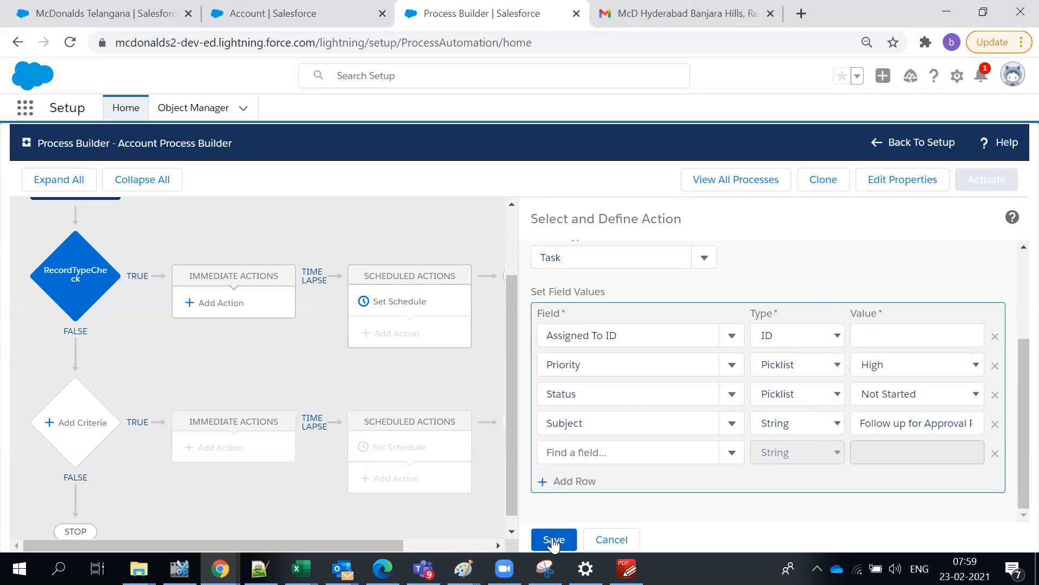
- Open the McDonalds Telangana account owner's user page in a new tab and copy its address
click(904, 333)
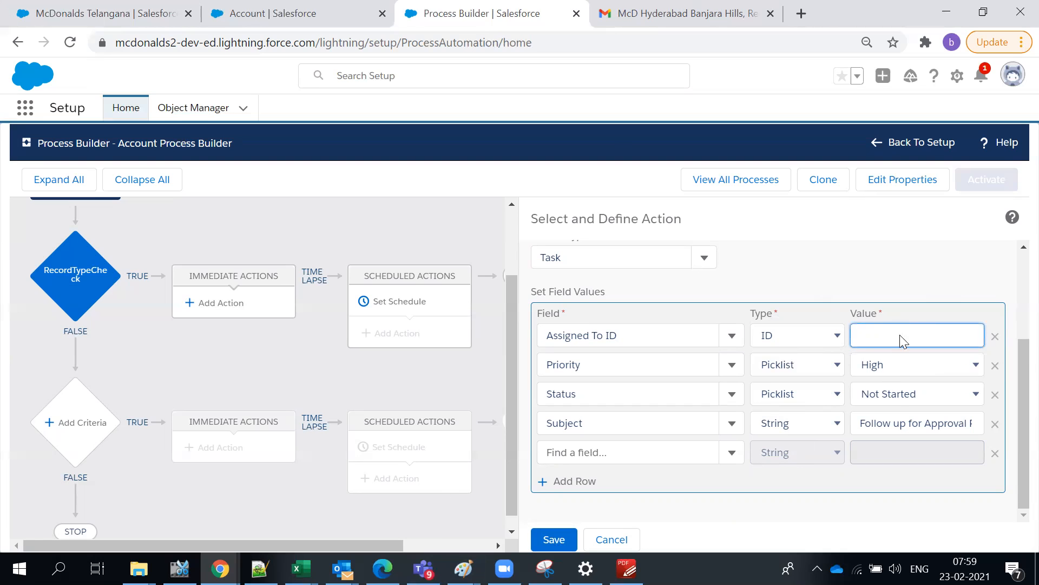
click(331, 15)
click(108, 19)
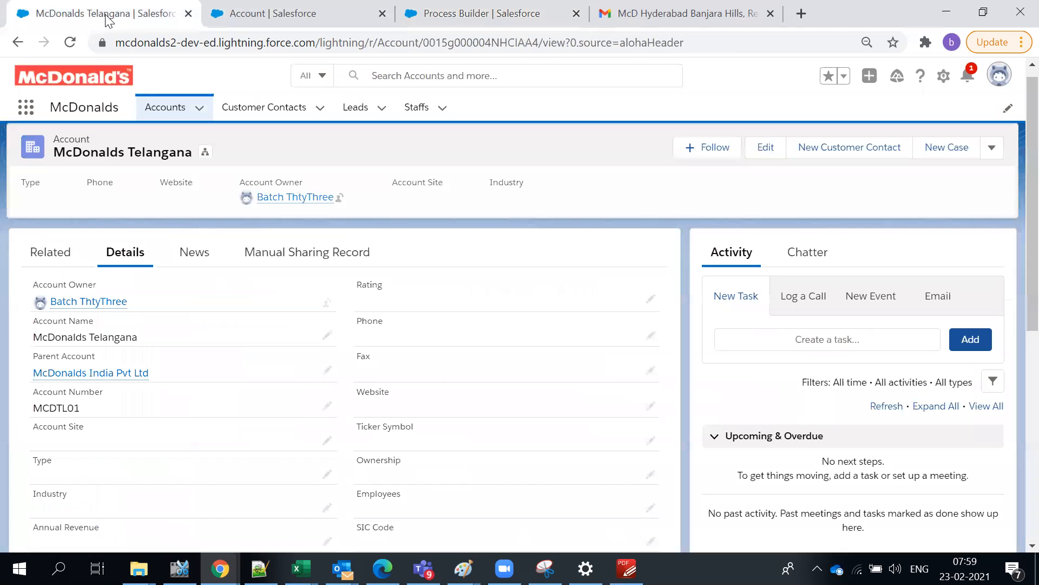
ctrl+click(315, 198)
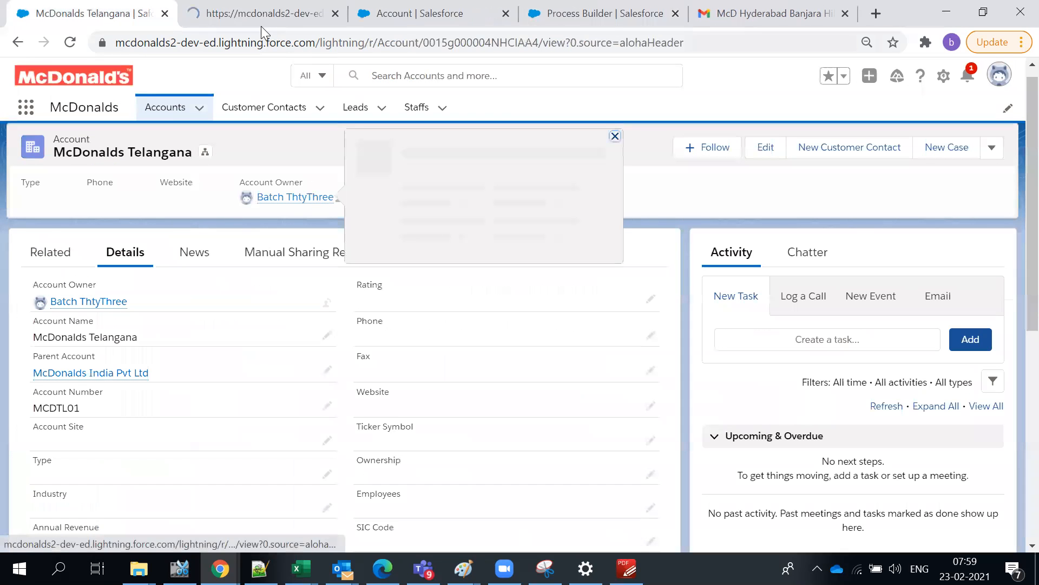
click(261, 21)
double_click(440, 44)
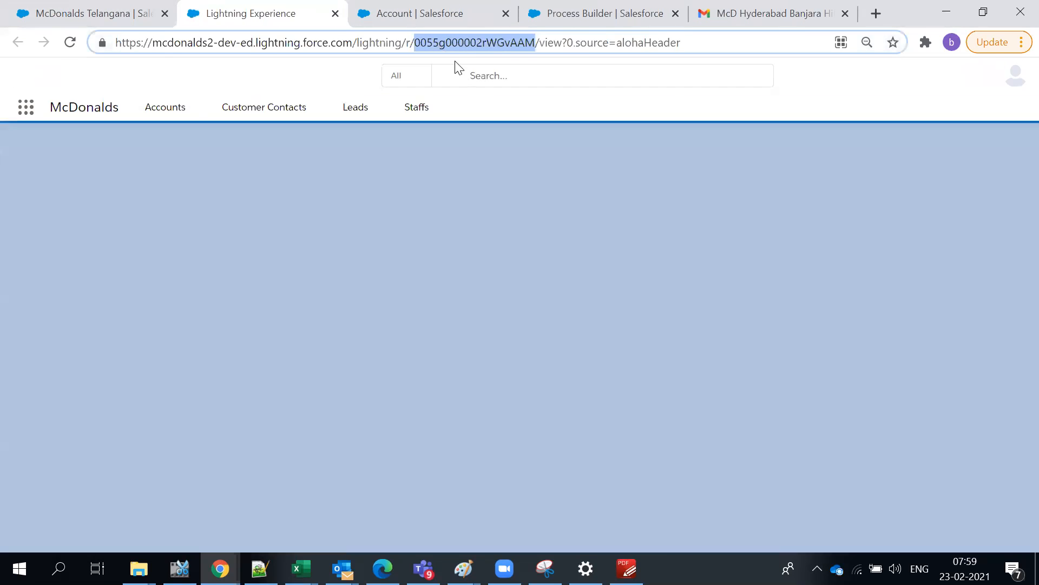
- Paste the user page address into Assigned To ID, then copy just the user record ID
click(606, 13)
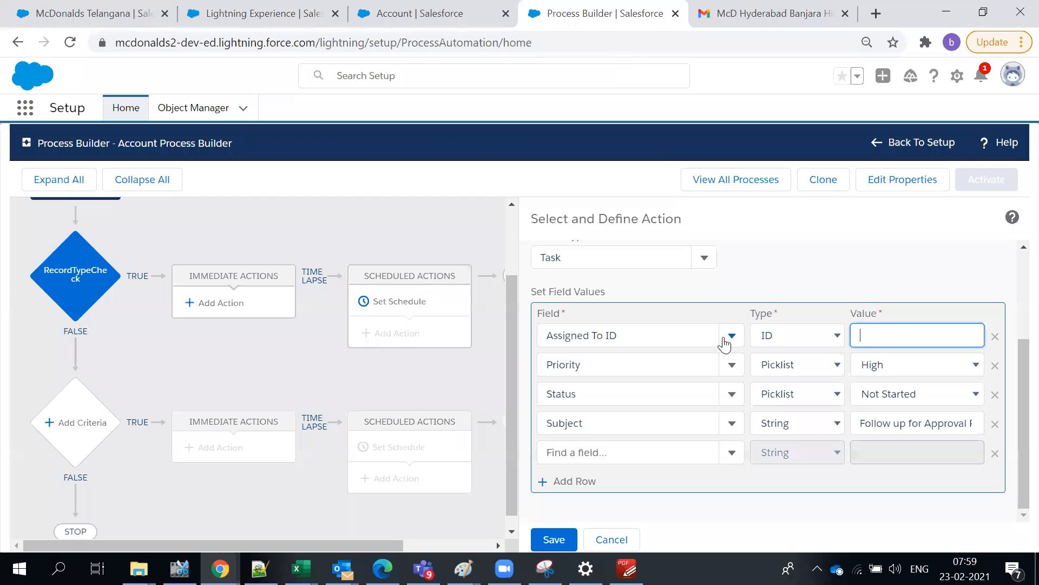
key(ctrl+v)
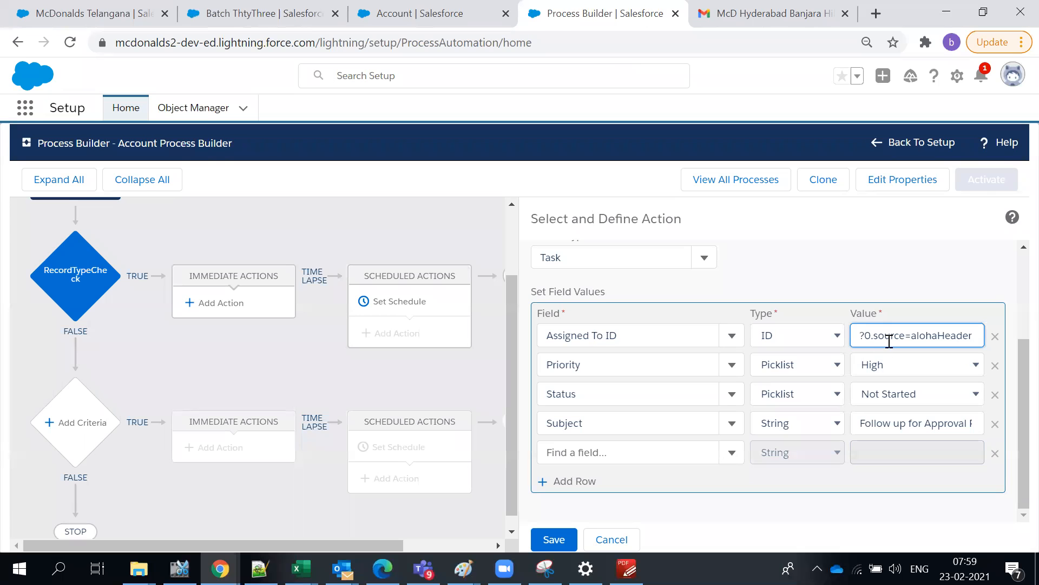
click(260, 13)
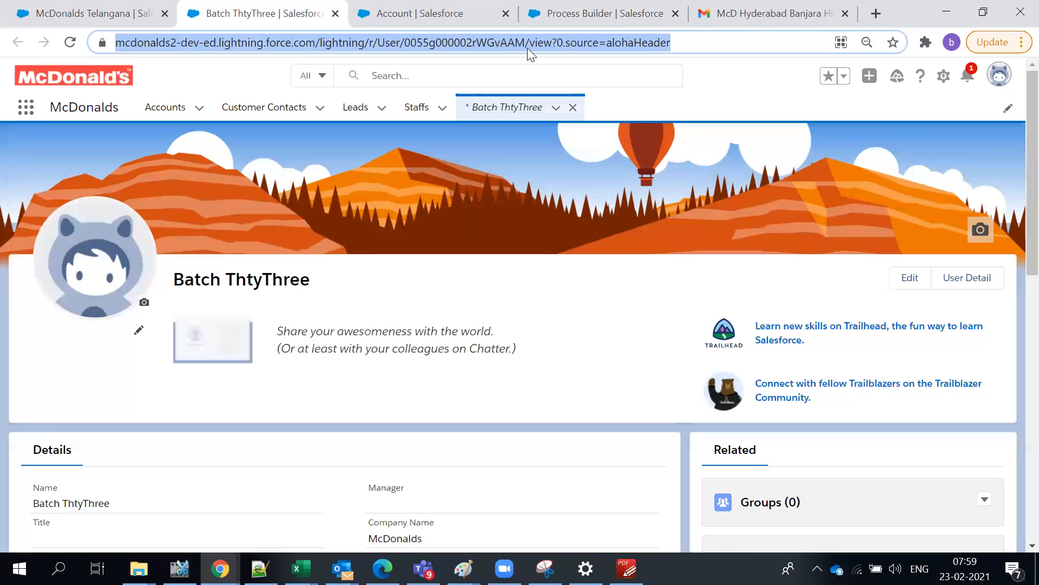
double_click(506, 43)
key(ctrl+c)
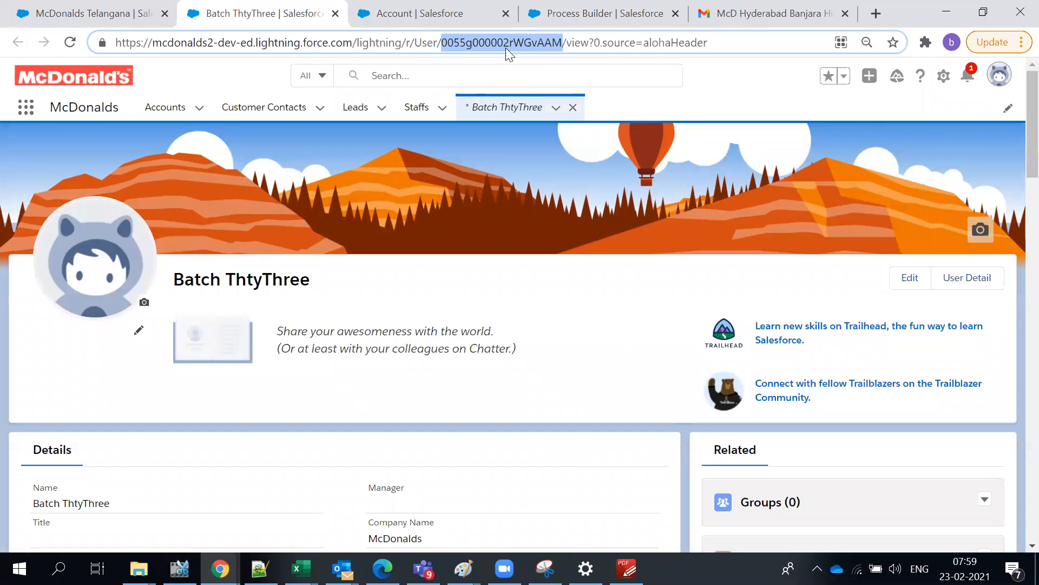
click(426, 13)
- Replace the Assigned To ID value with only the owner's user record ID and save the task action
click(627, 21)
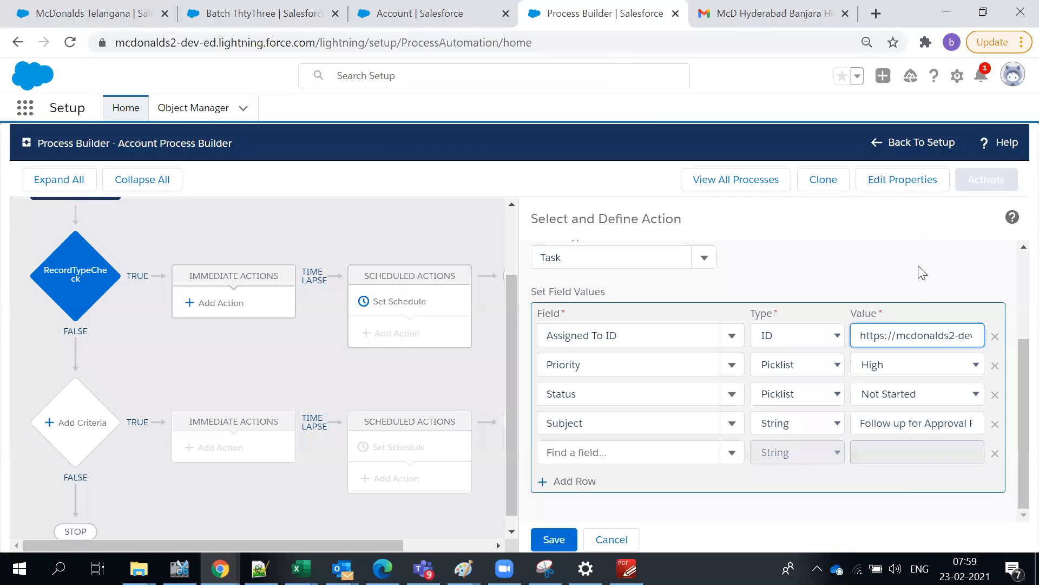
triple_click(896, 335)
key(ctrl+v)
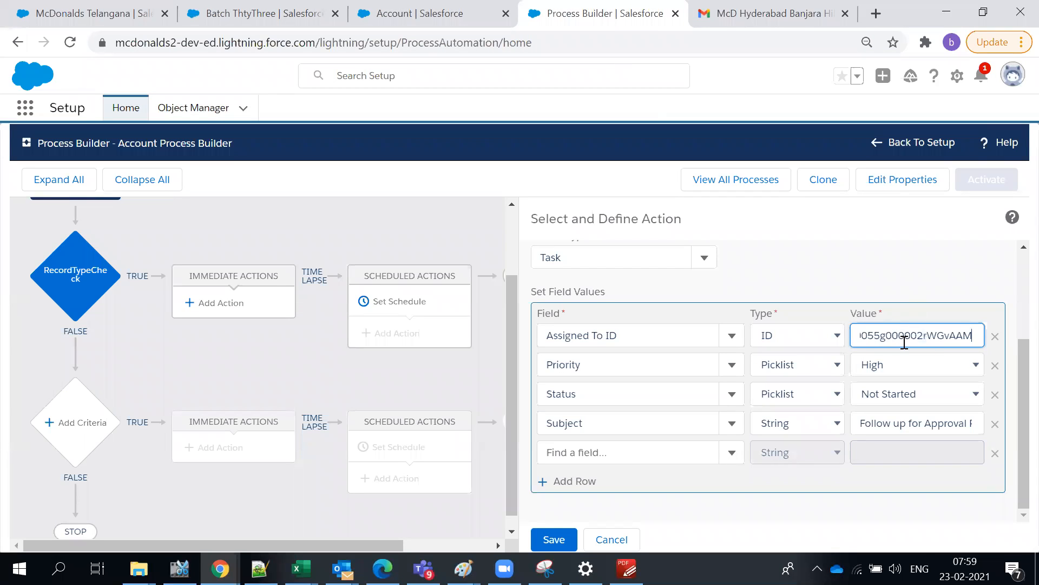
click(838, 513)
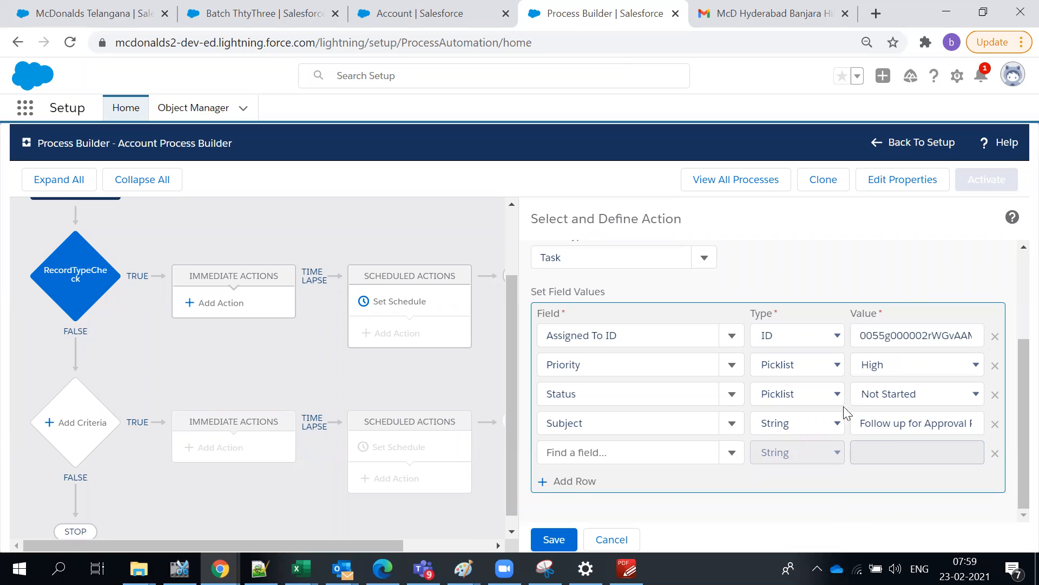
click(942, 342)
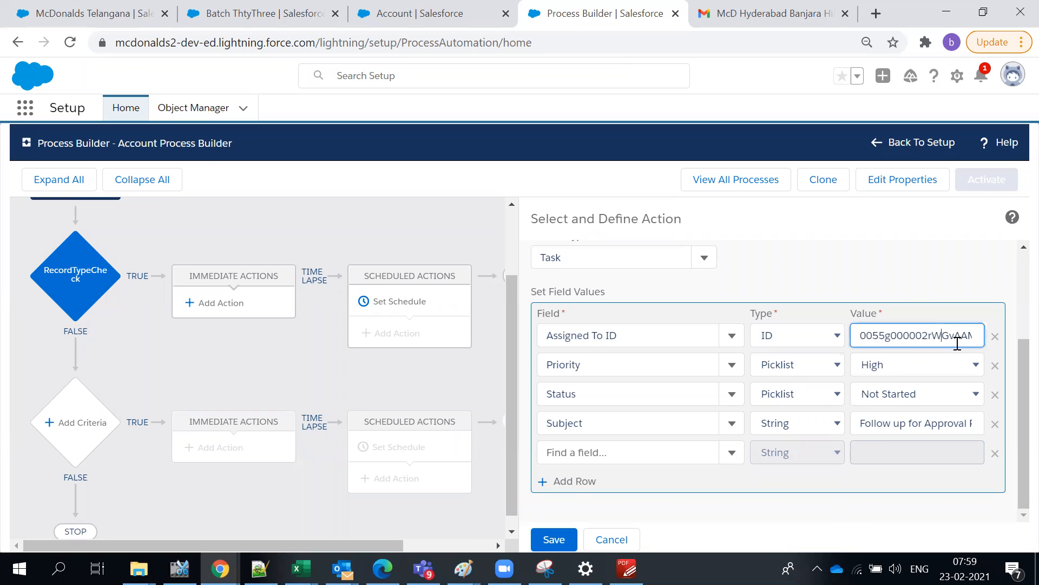
double_click(950, 341)
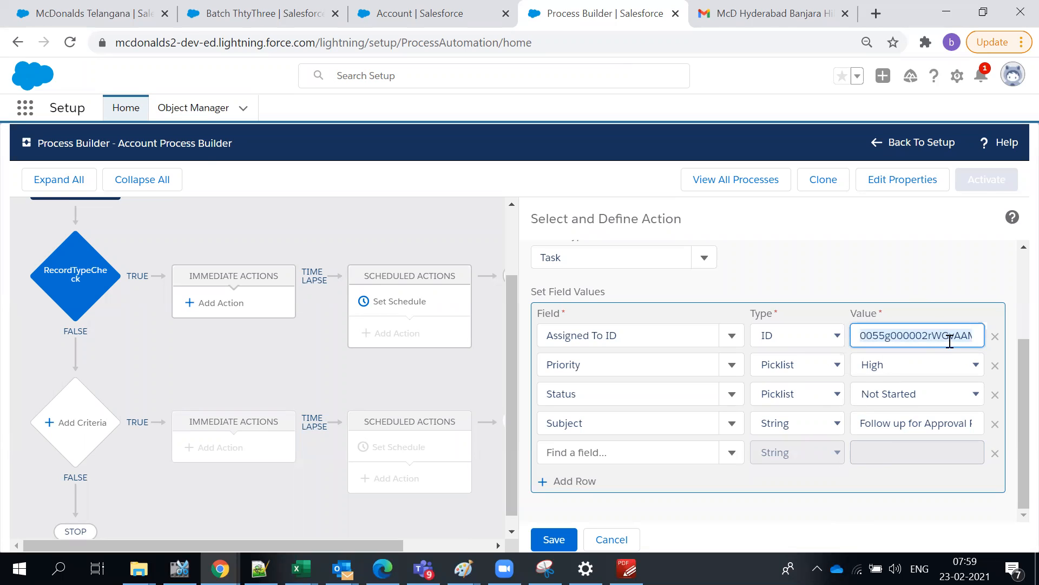
key(ctrl+v)
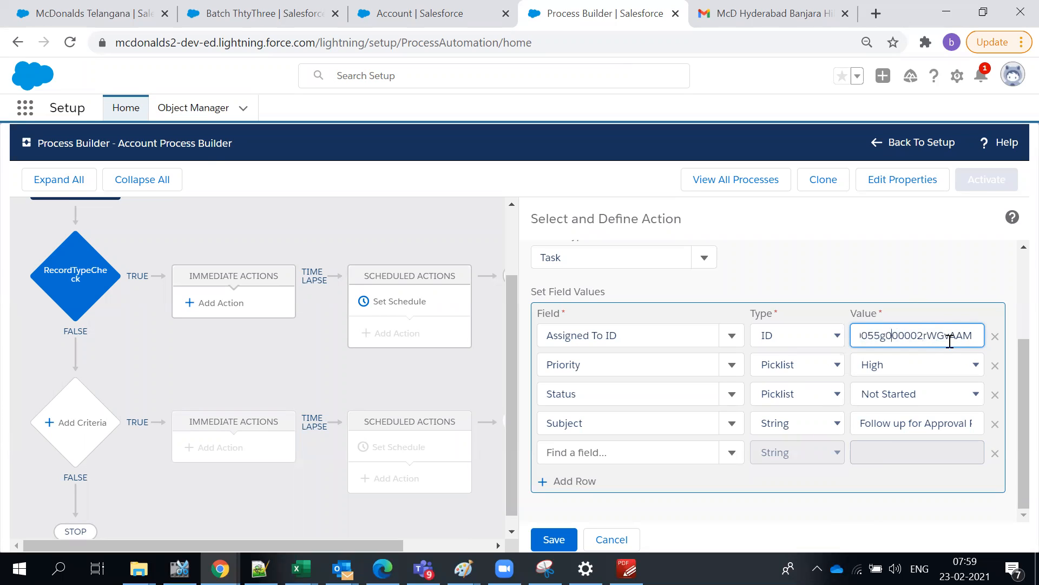
key(Left)
key(Left)
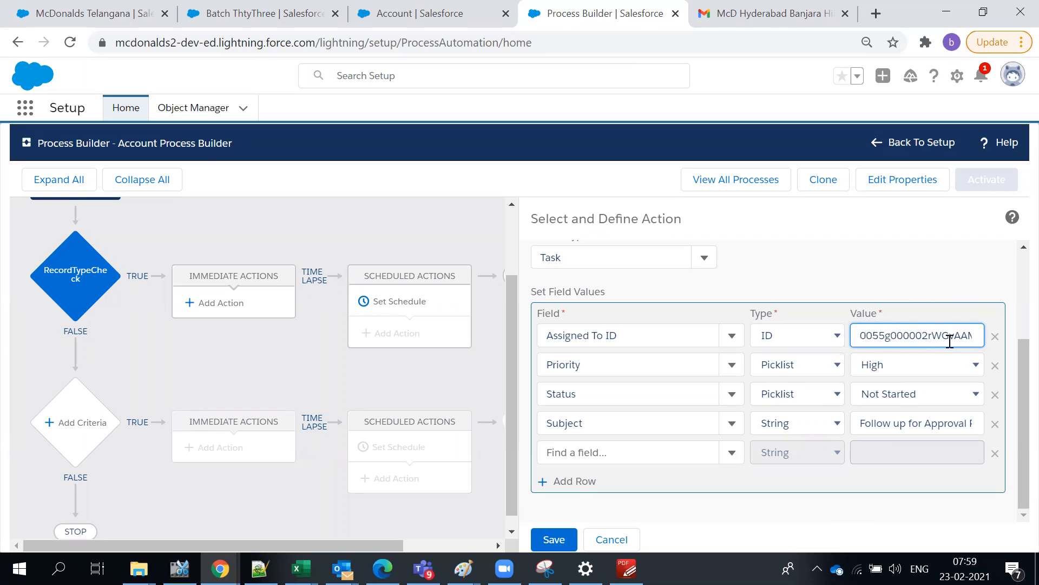
click(551, 540)
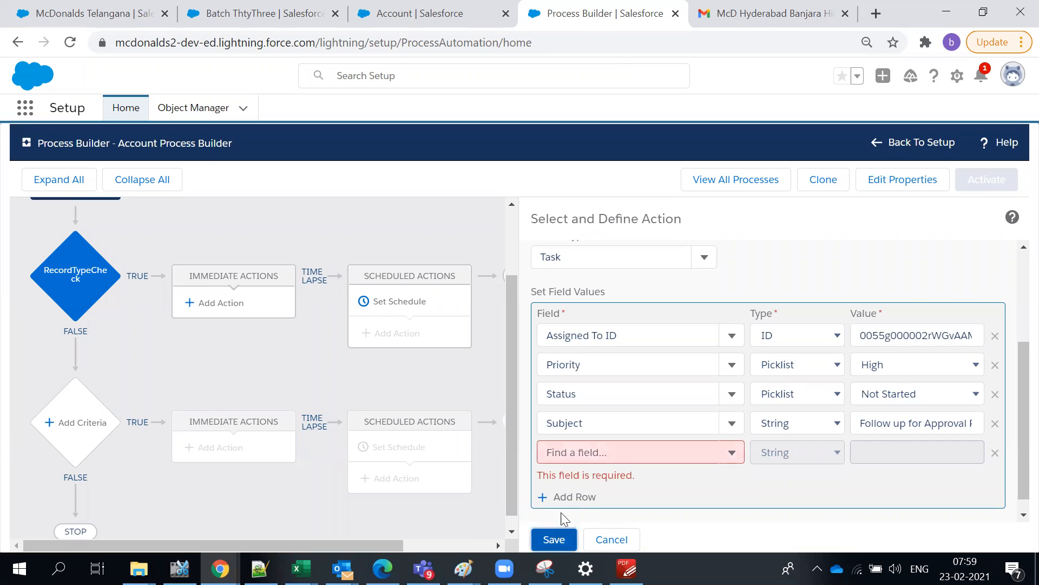
- Remove the empty required field row and try saving the task action again
click(995, 452)
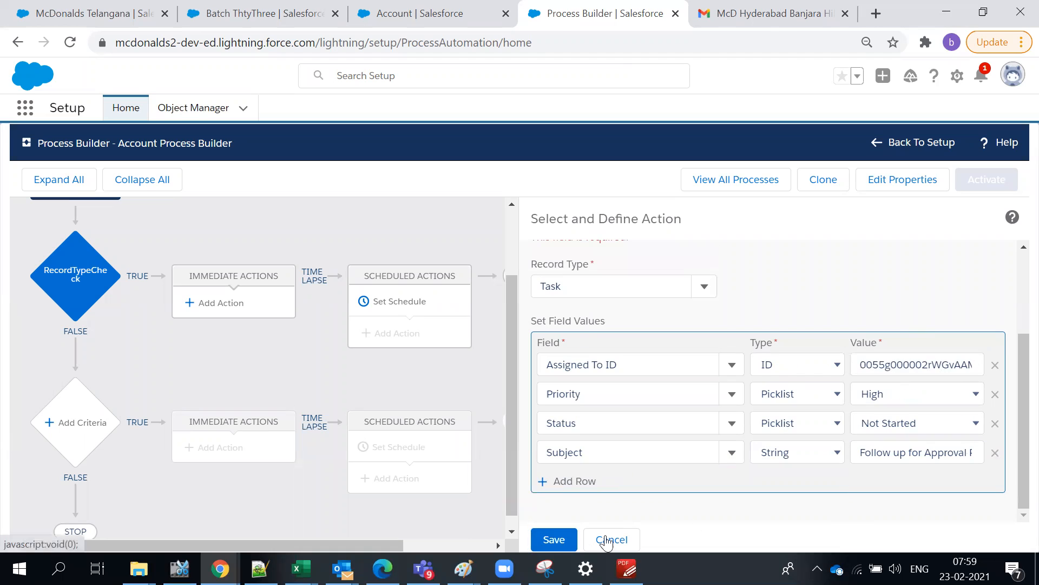
click(552, 539)
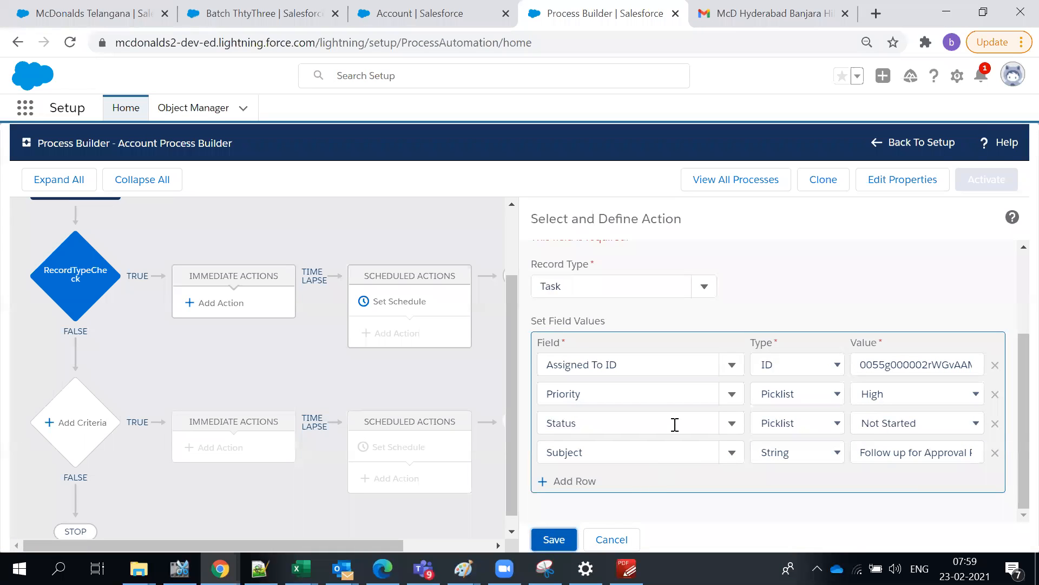
scroll(727, 390, up, 3)
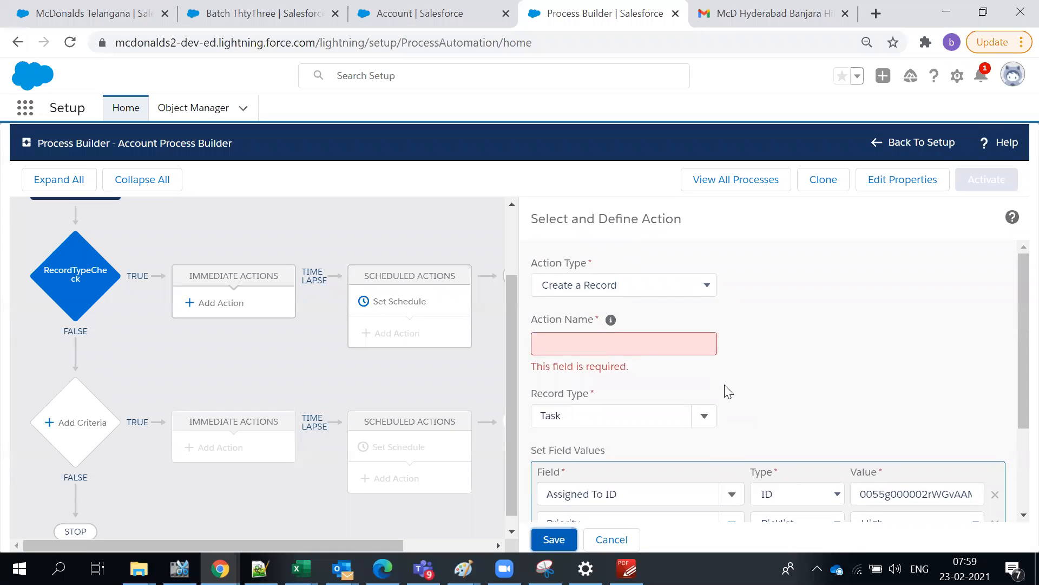
- Enter createTaskRecord as the Action Name
click(630, 344)
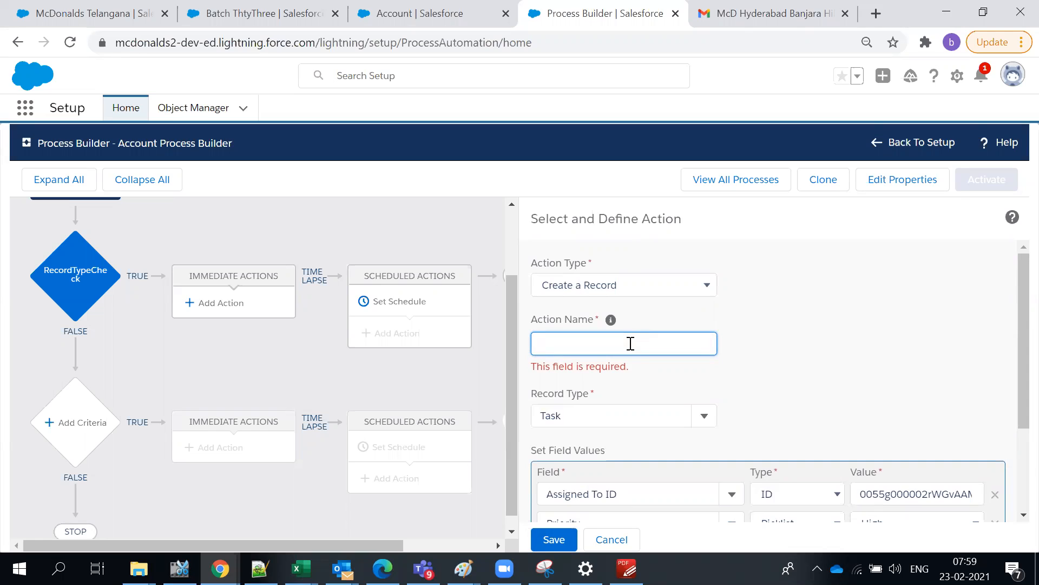
text(createTaskRtecord)
click(837, 391)
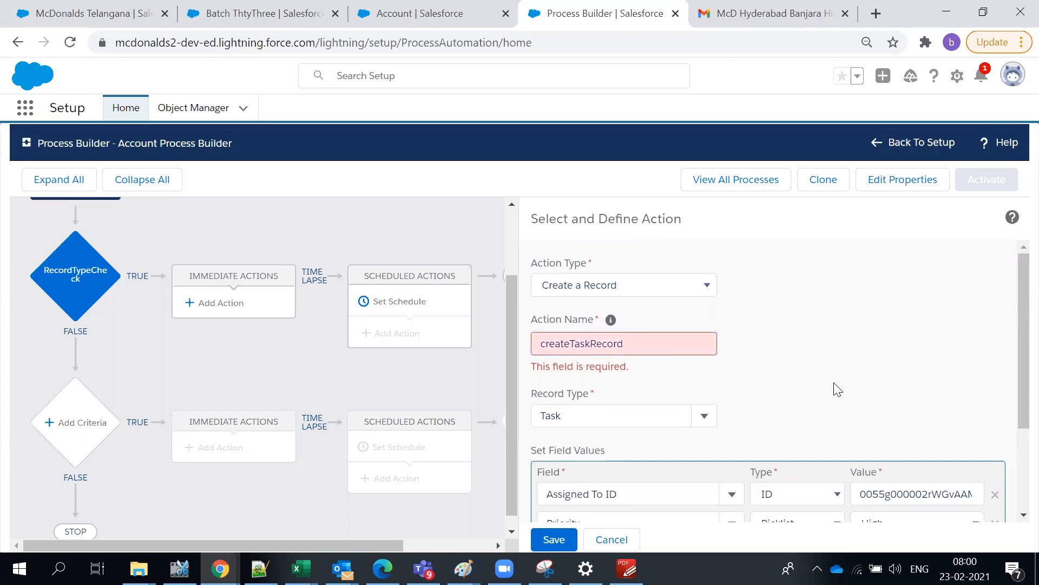
double_click(648, 348)
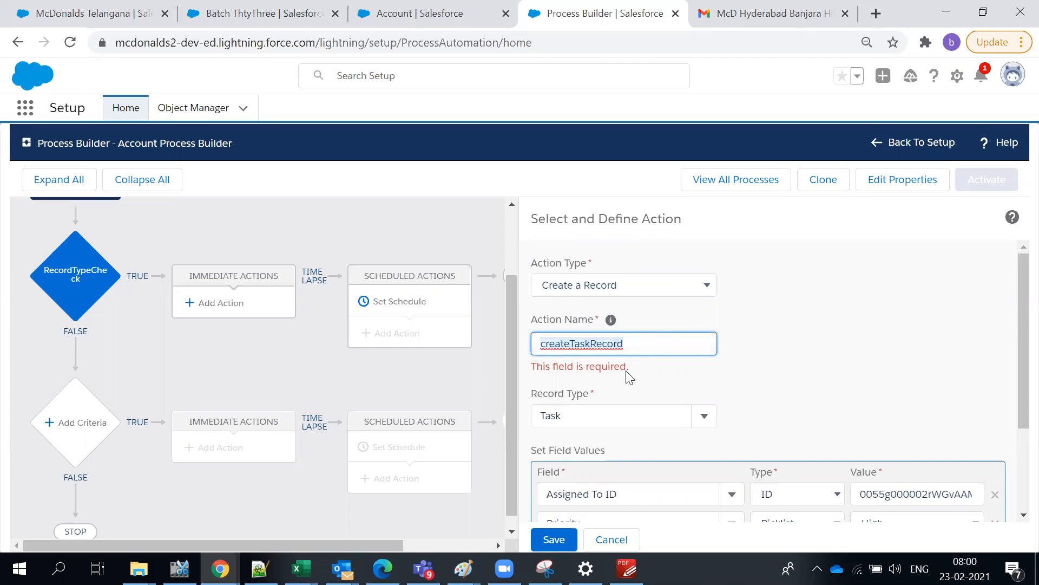
click(635, 351)
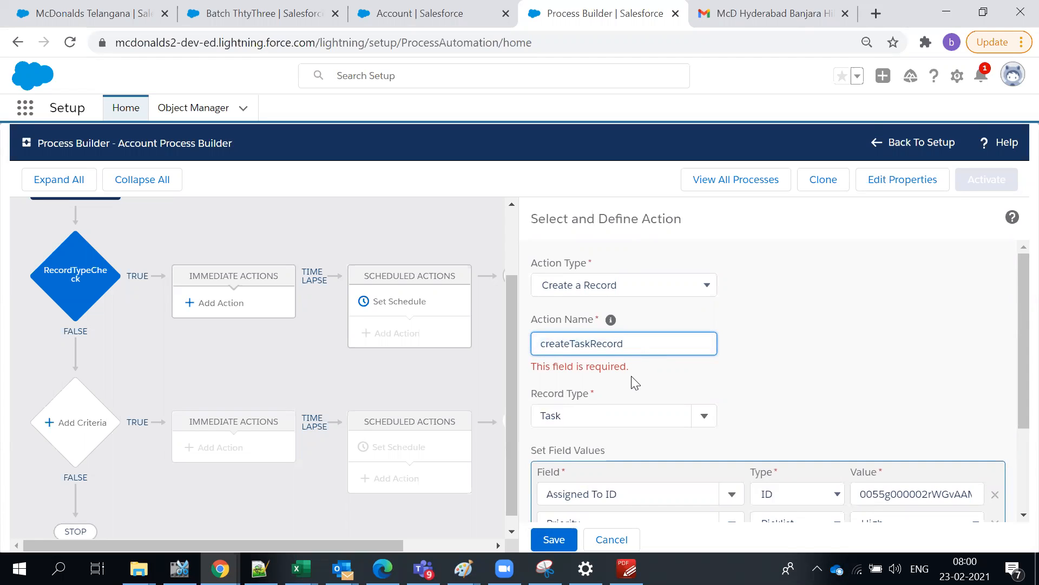
click(636, 382)
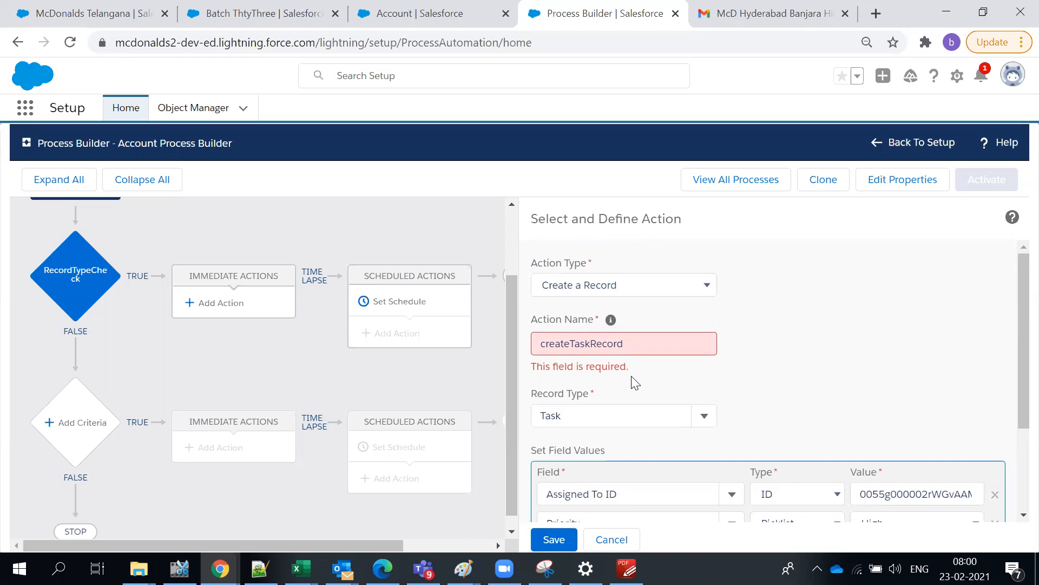
- Discard the unfinished task action and start a new immediate action, trying Processes as its type
click(616, 539)
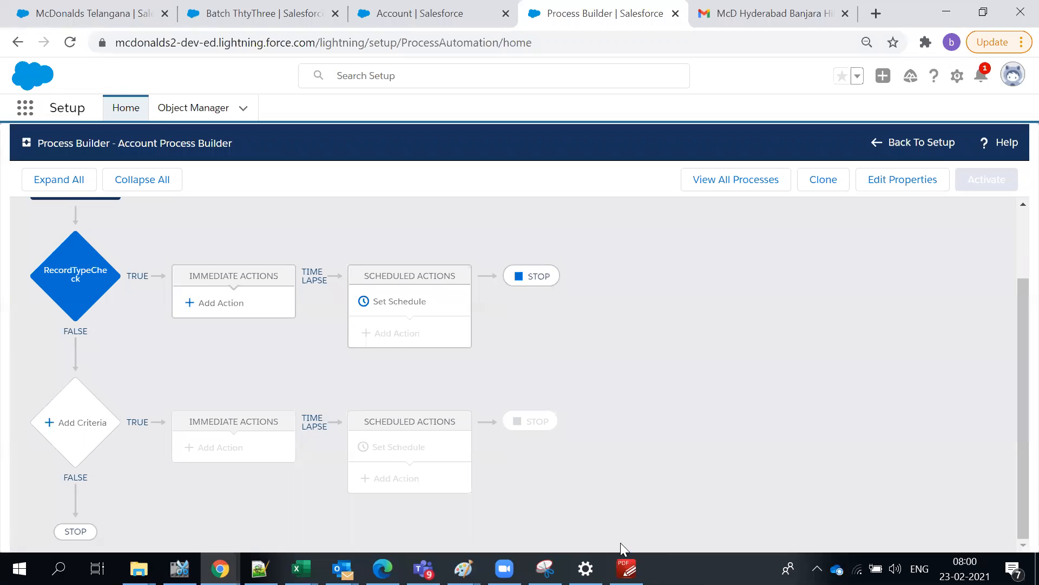
click(238, 310)
click(589, 287)
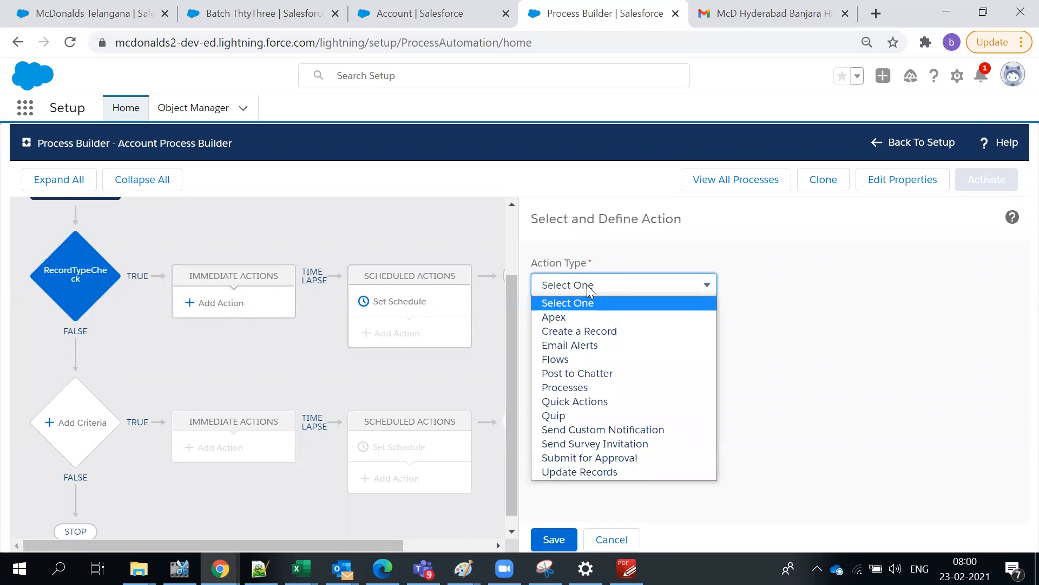
click(591, 386)
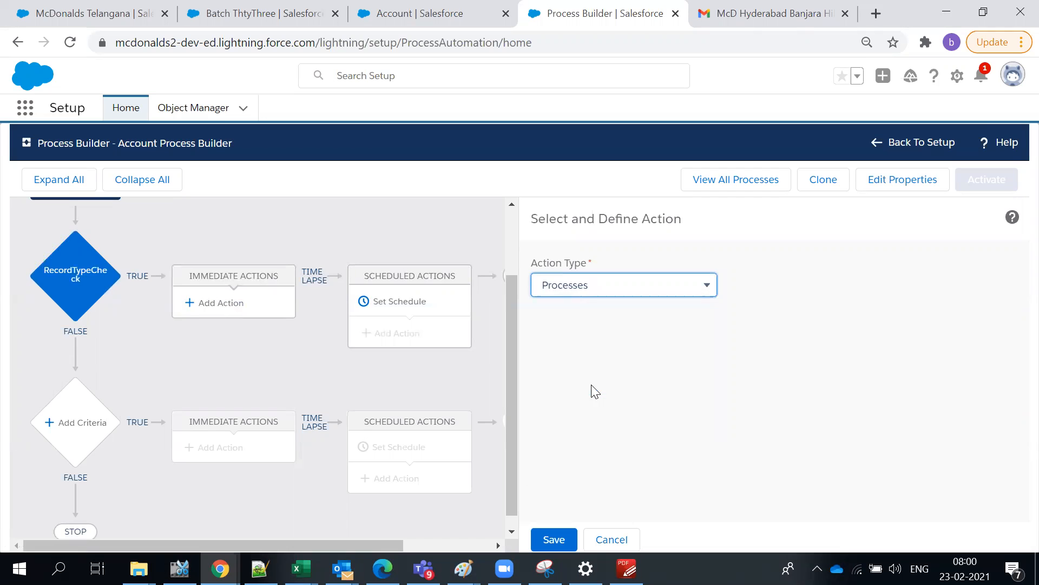
- Change the new action's type to Submit for Approval
click(598, 288)
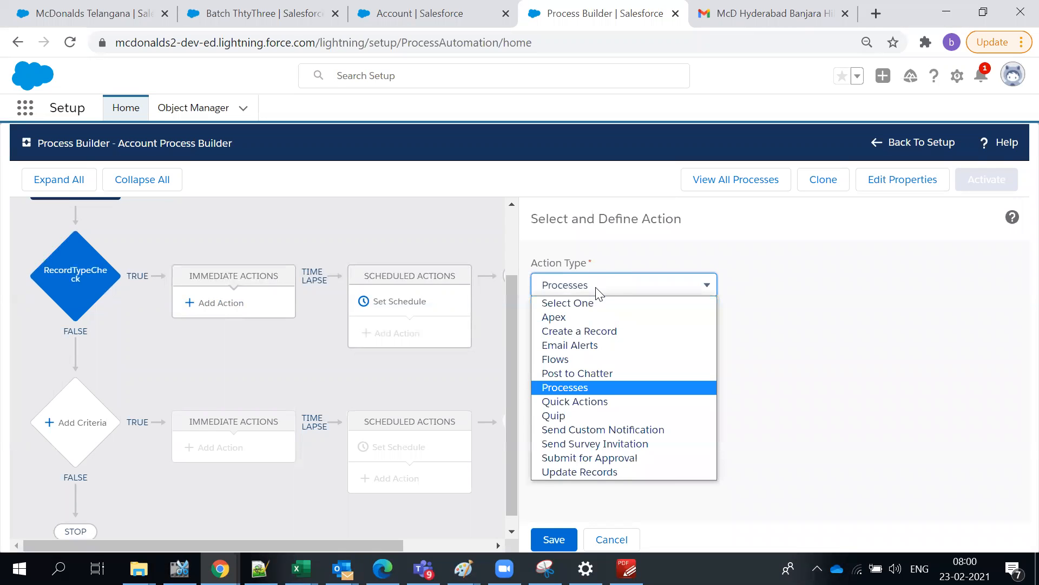
click(753, 340)
click(630, 405)
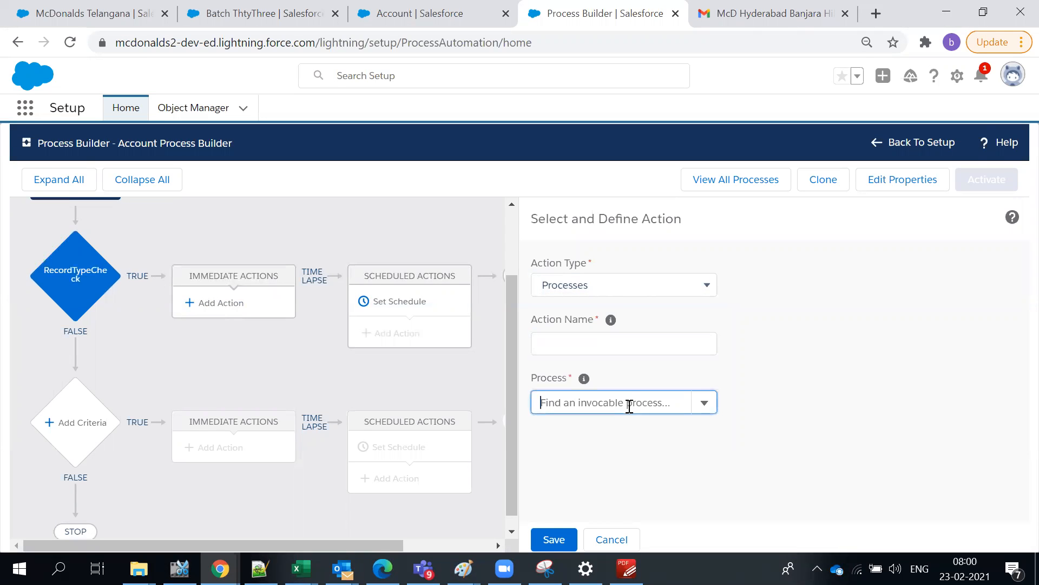
click(595, 289)
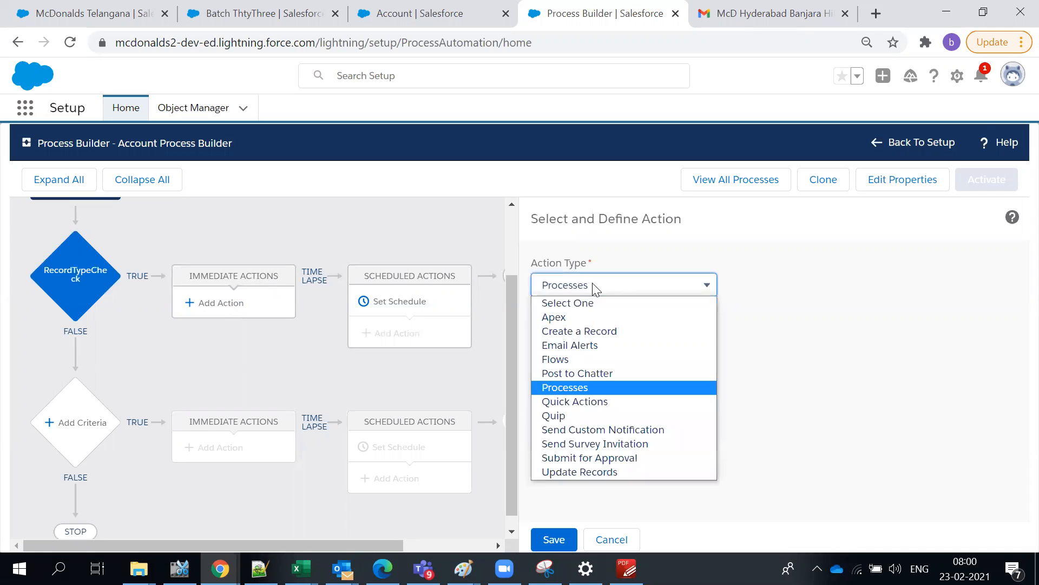
click(582, 465)
click(571, 346)
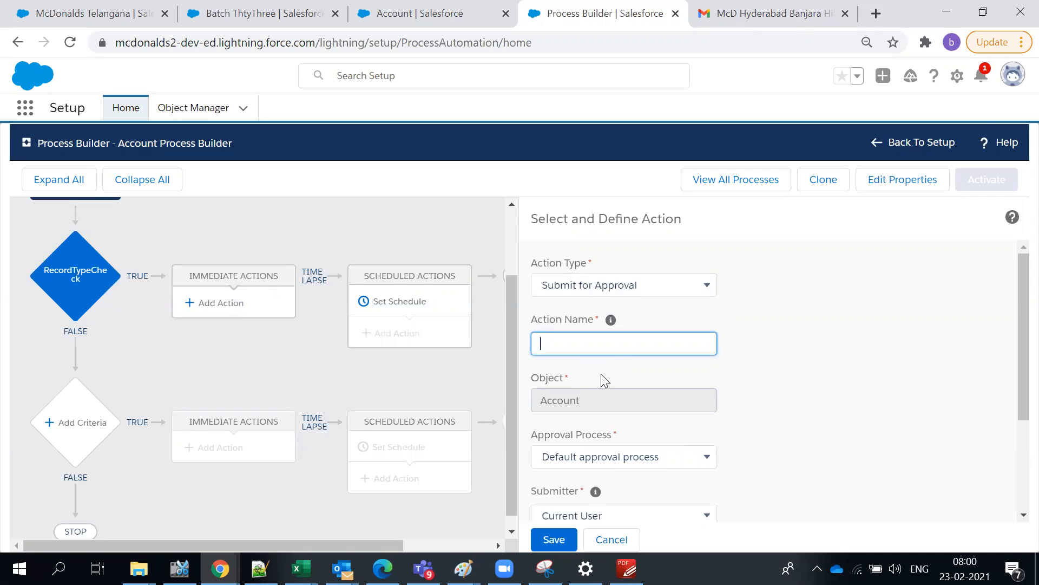
- Name the action SubmitApproval and select the specific Restaurant Approval Process
text(a)
key(BackSpace)
click(615, 458)
click(607, 491)
click(779, 463)
click(776, 487)
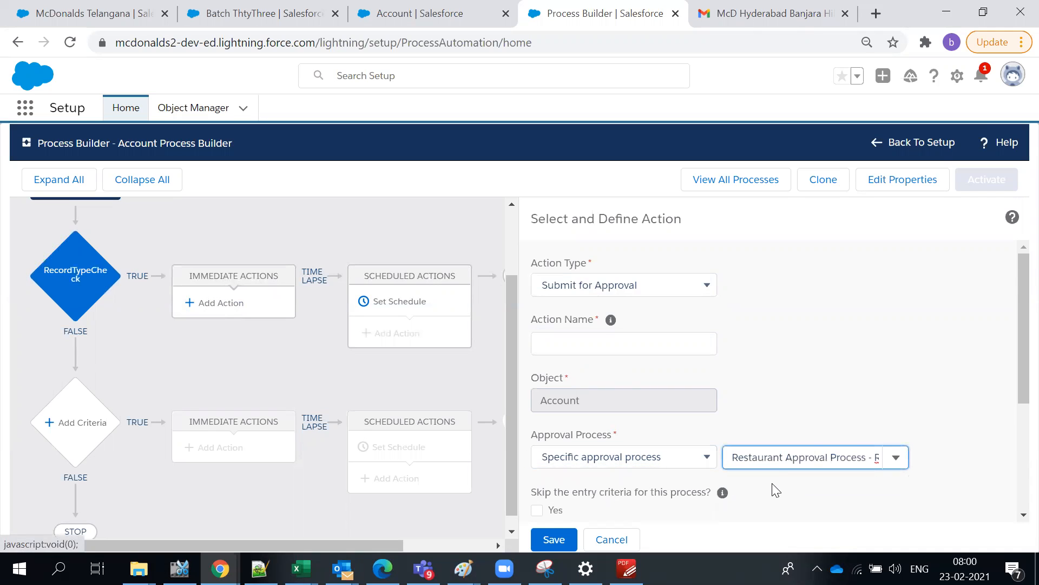
click(585, 352)
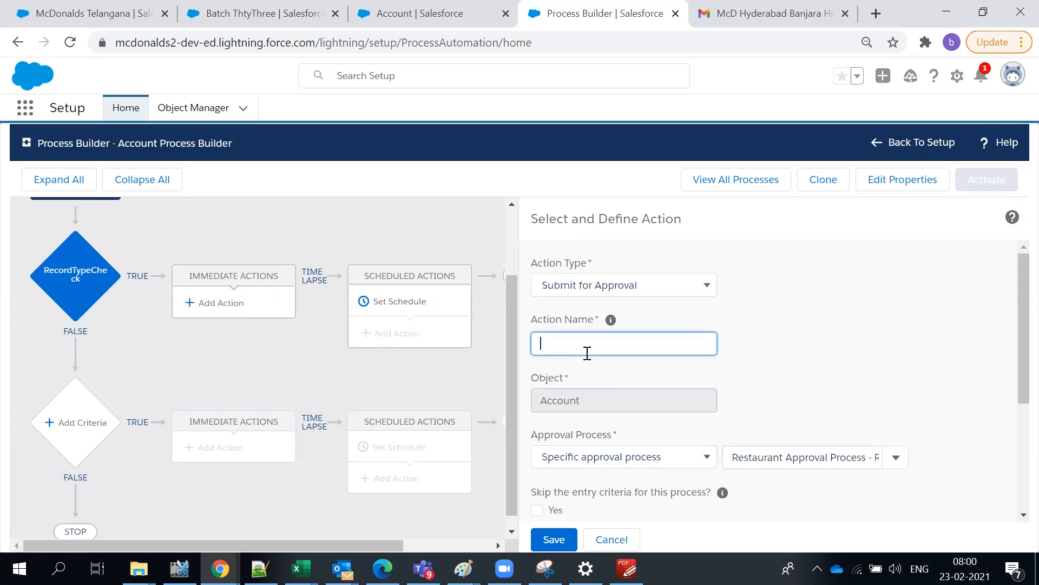
text(SubmitApproval)
click(829, 383)
- Skip entry criteria, keep the current user as submitter, and comment 'Submission from the Process Builder'
scroll(789, 372, down, 3)
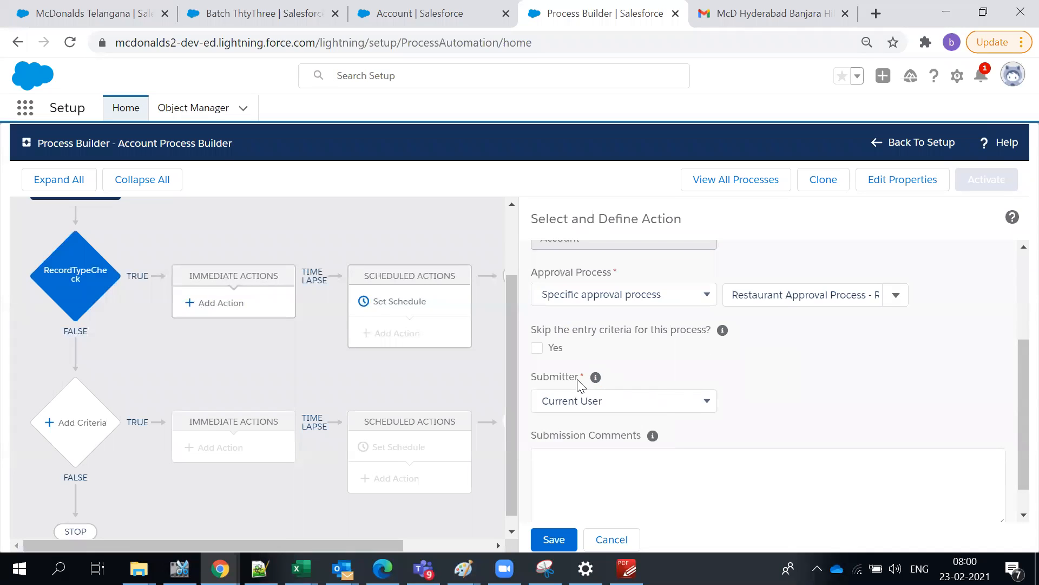
click(665, 329)
click(585, 406)
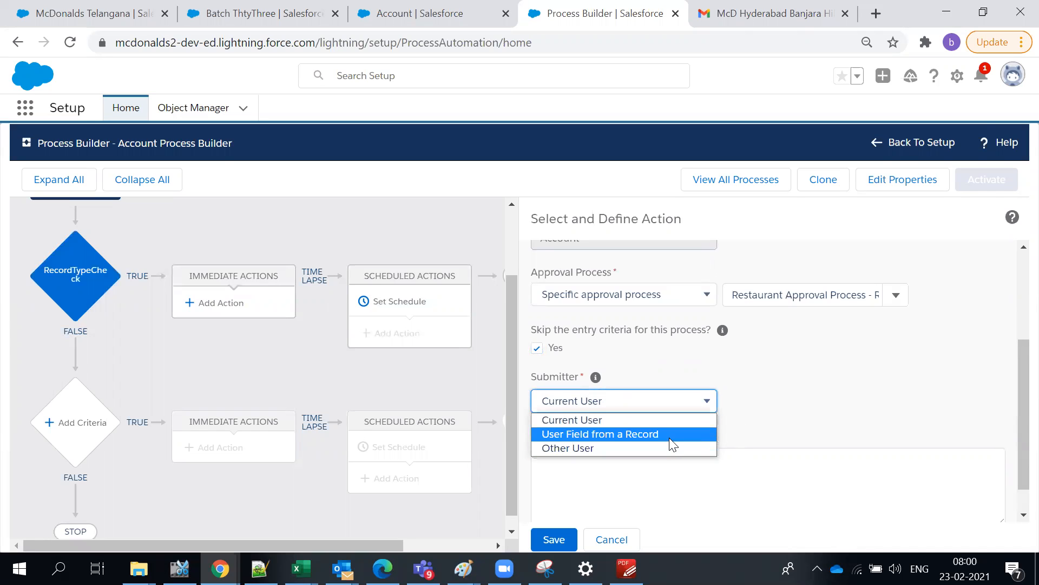
click(739, 396)
scroll(617, 462, down, 1)
click(619, 452)
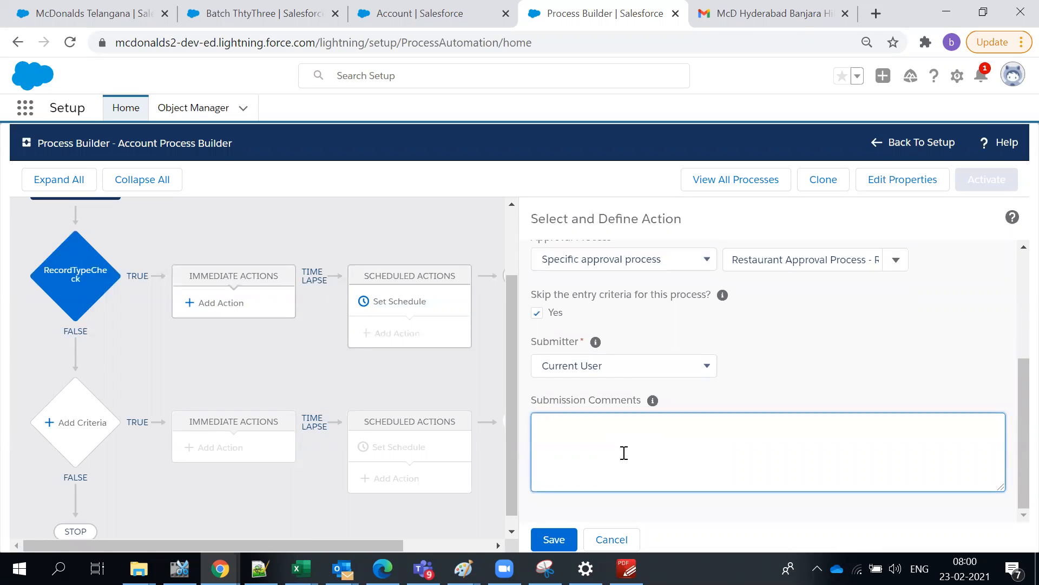
text(Autom)
key(BackSpace)
text(Submission from the)
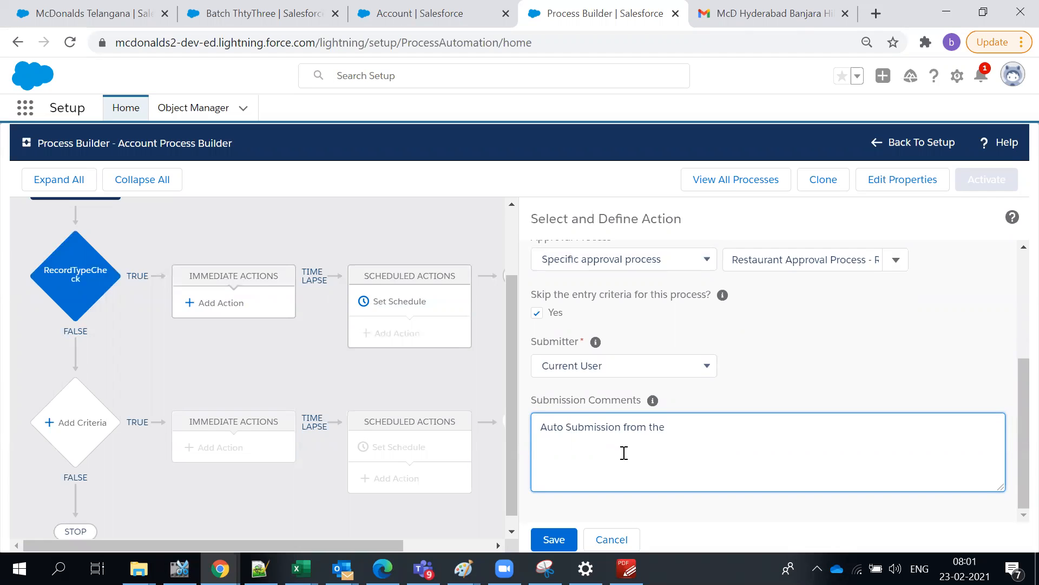
text( Process Builder)
- Review the chosen approval process and comment, then save the SubmitApproval action
scroll(785, 364, up, 4)
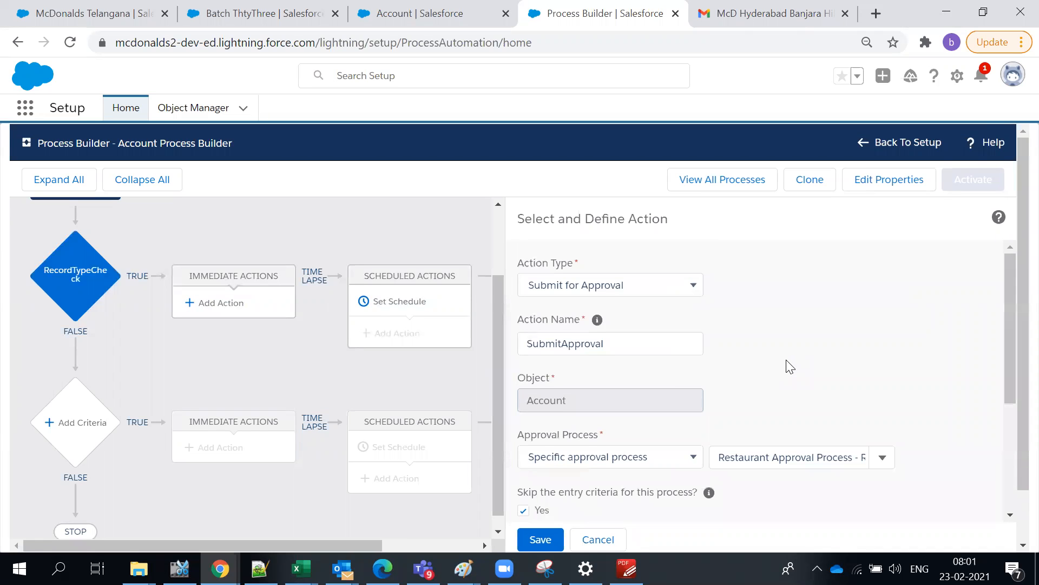
scroll(787, 362, down, 4)
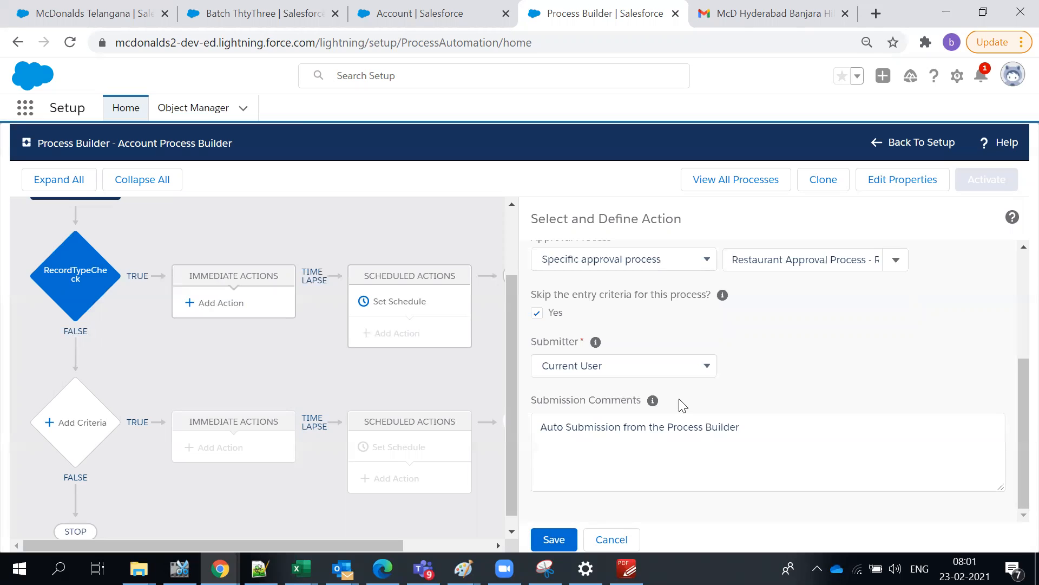
scroll(684, 405, up, 3)
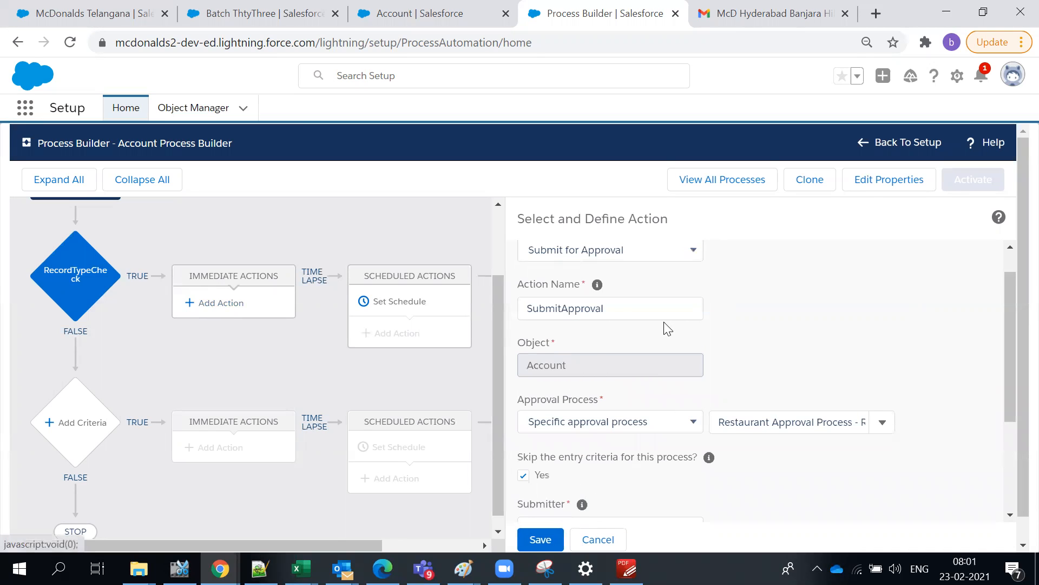
scroll(667, 328, up, 1)
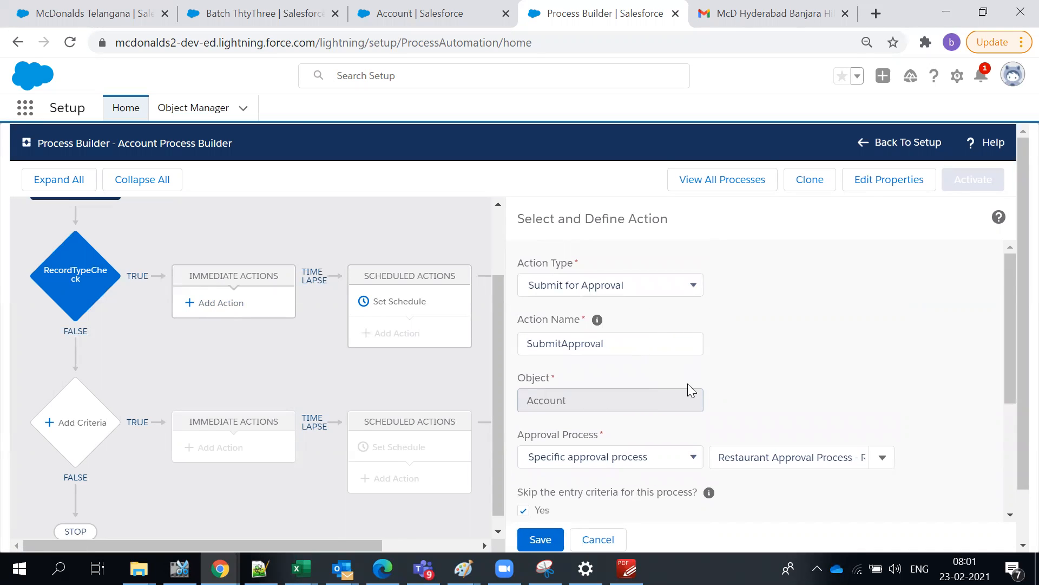
click(721, 457)
click(814, 383)
scroll(796, 379, down, 3)
scroll(672, 355, up, 3)
scroll(623, 390, down, 3)
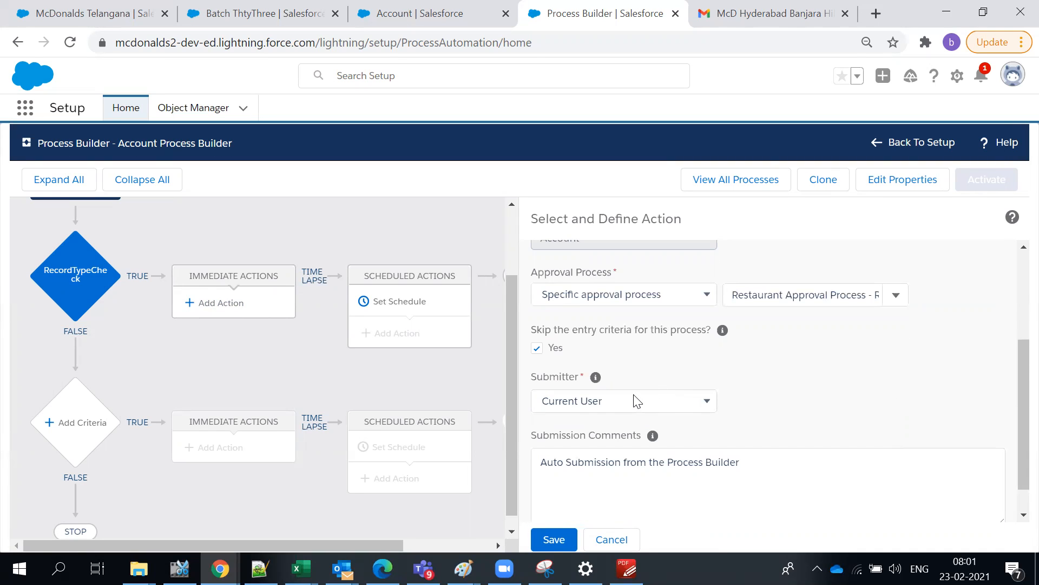
scroll(788, 441, down, 1)
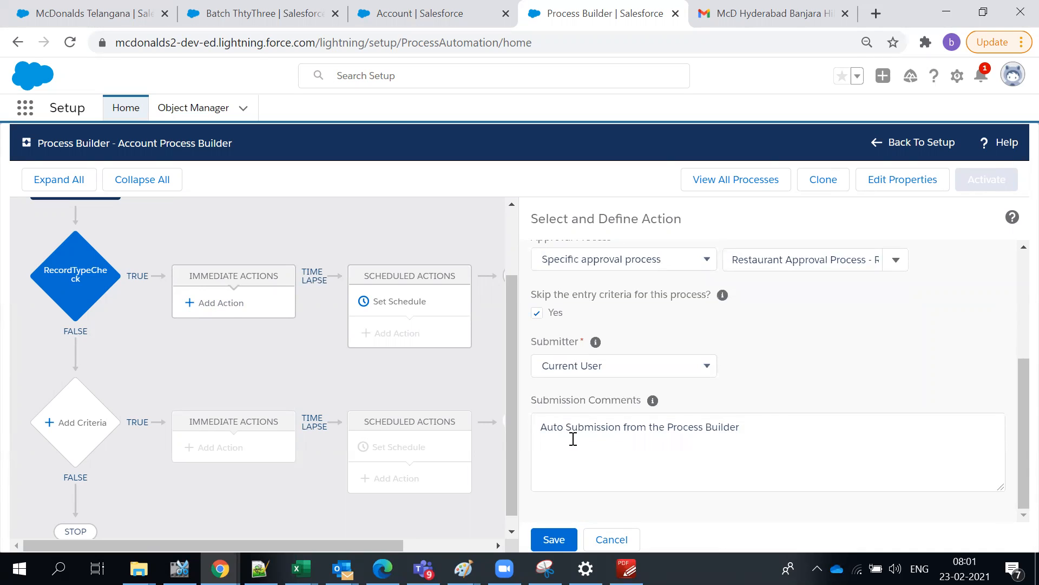
triple_click(602, 427)
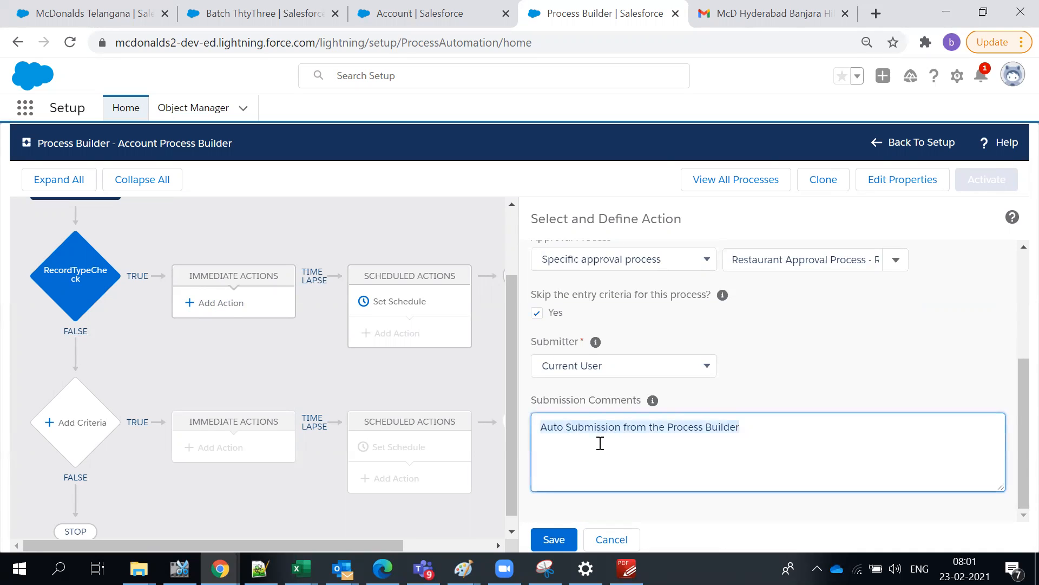
click(842, 359)
click(563, 539)
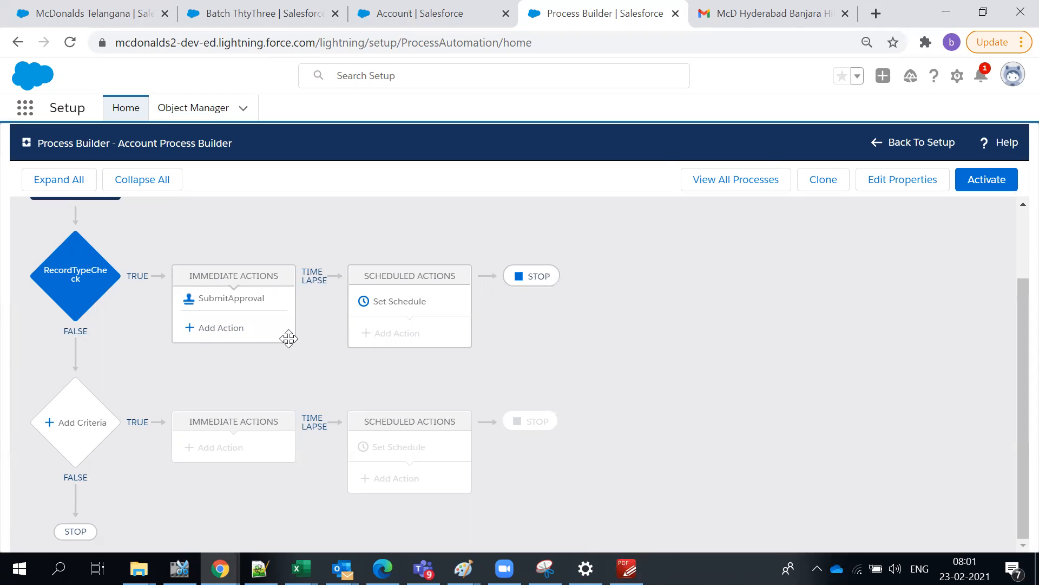
- Add an Update Records action on the Account record that started the process
click(225, 335)
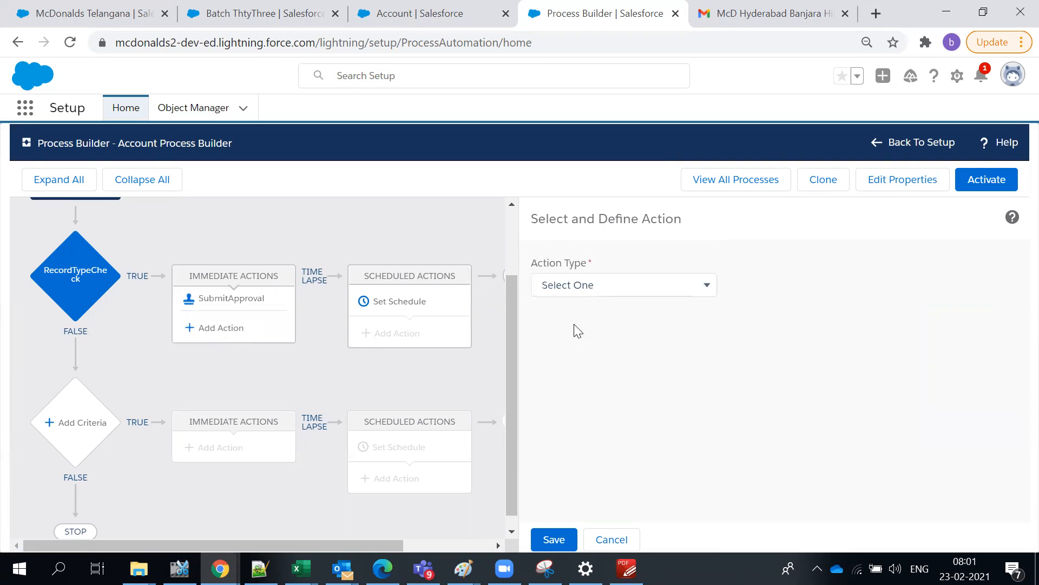
click(567, 287)
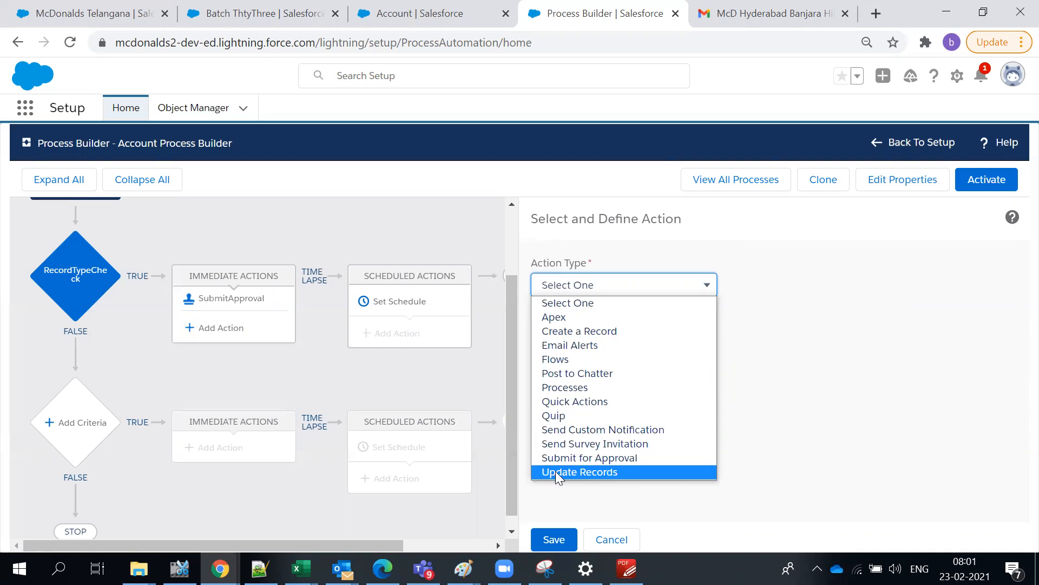
click(663, 472)
click(579, 399)
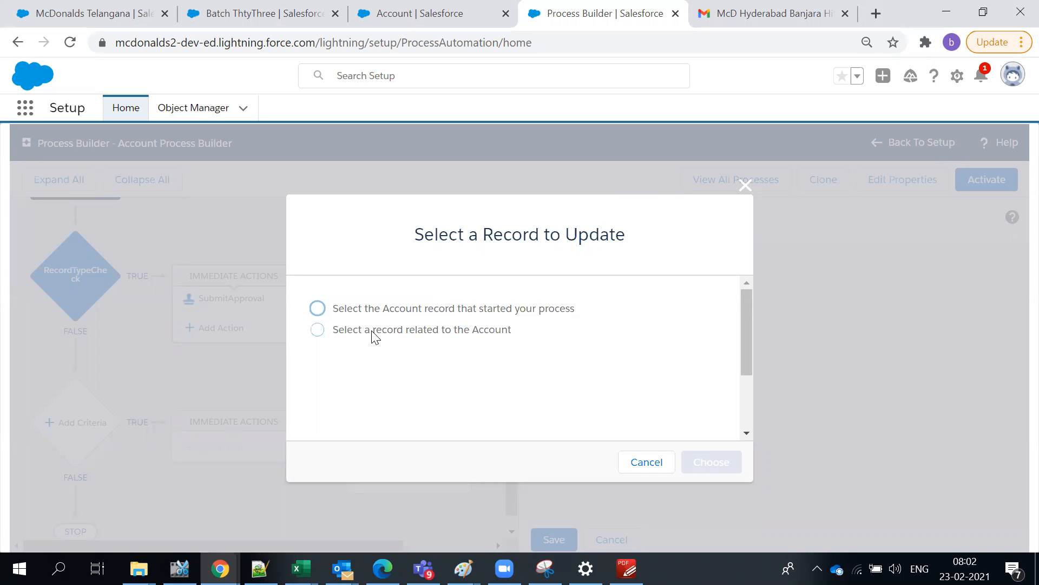
click(436, 310)
click(715, 464)
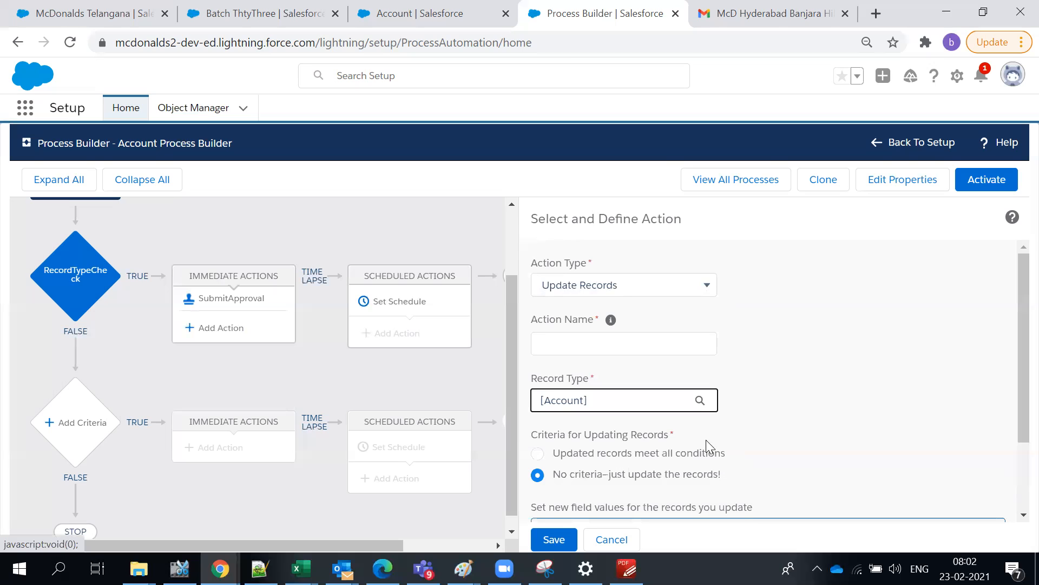
- Start choosing the Account field to update, first picking Account Number
scroll(625, 384, down, 2)
click(646, 449)
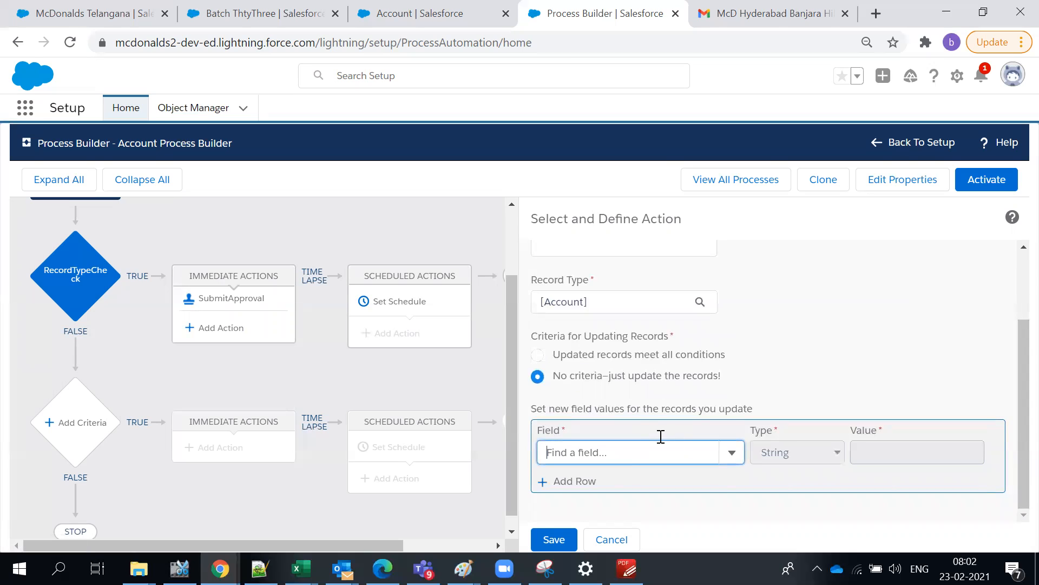
click(603, 482)
click(871, 456)
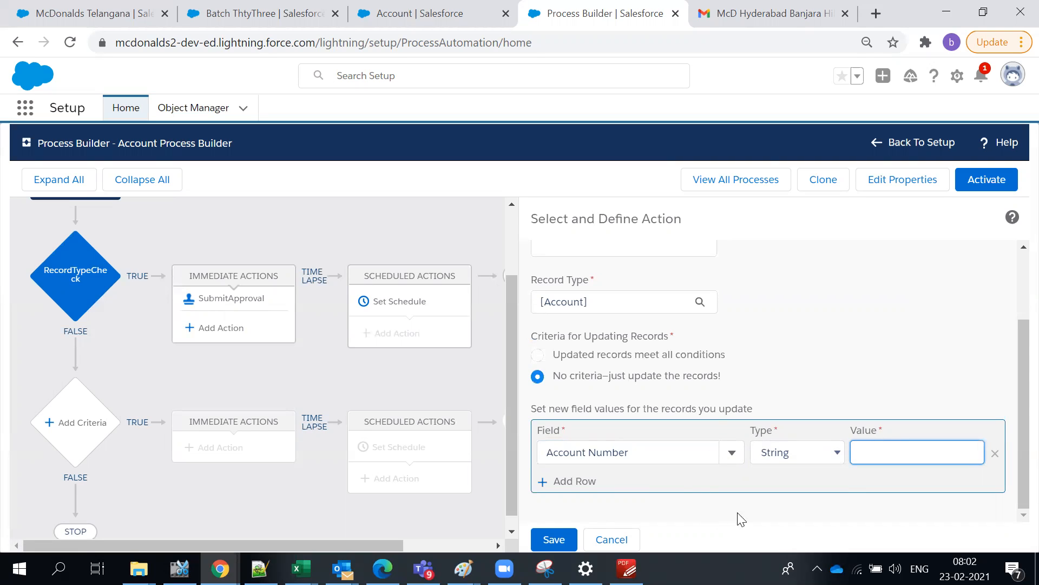
scroll(575, 382, up, 2)
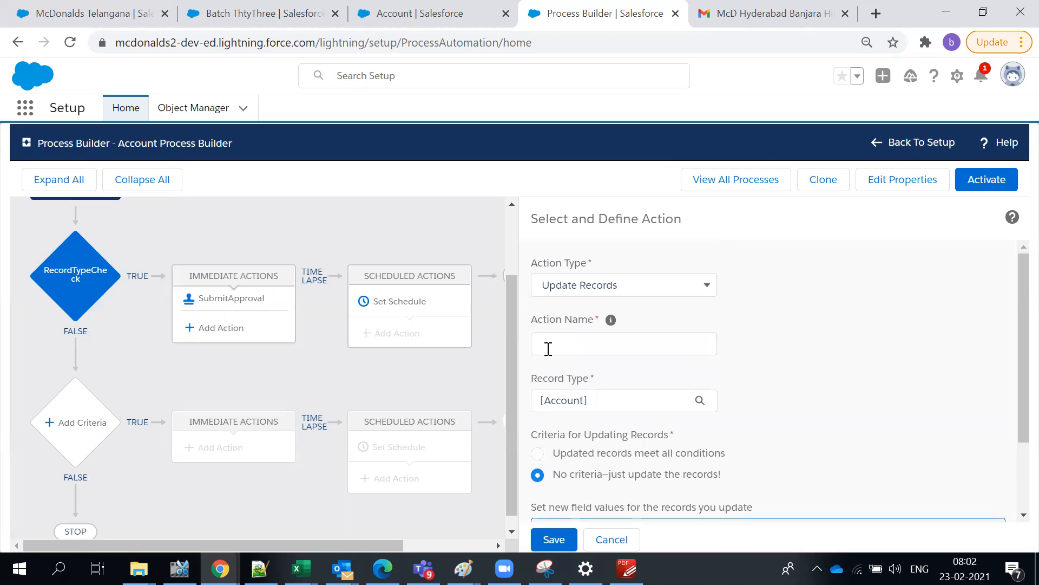
scroll(548, 349, down, 2)
- Switch the updated field to Account Rating with the picklist value Hot
click(595, 453)
scroll(630, 459, down, 5)
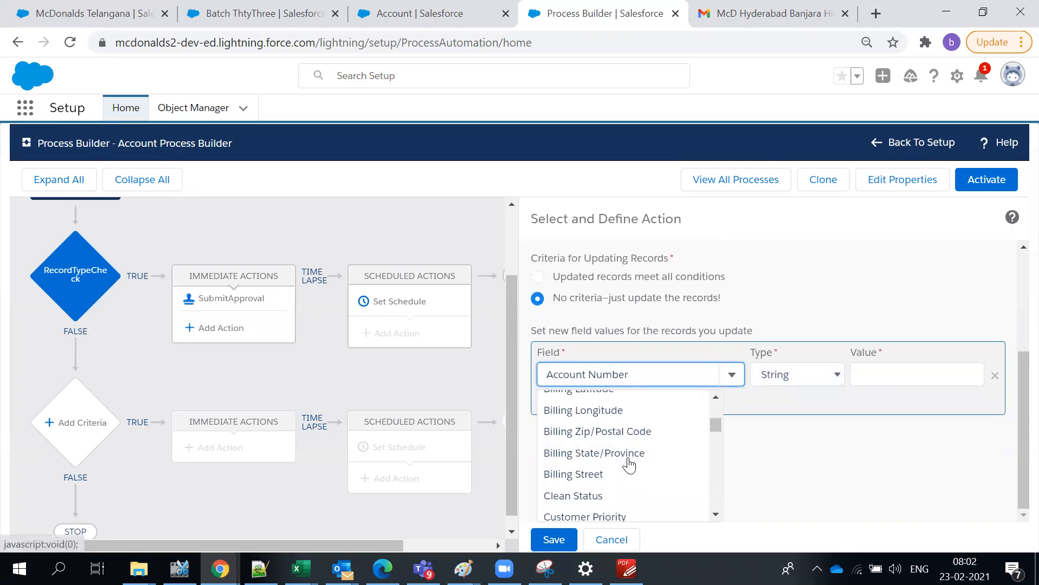
scroll(629, 464, down, 3)
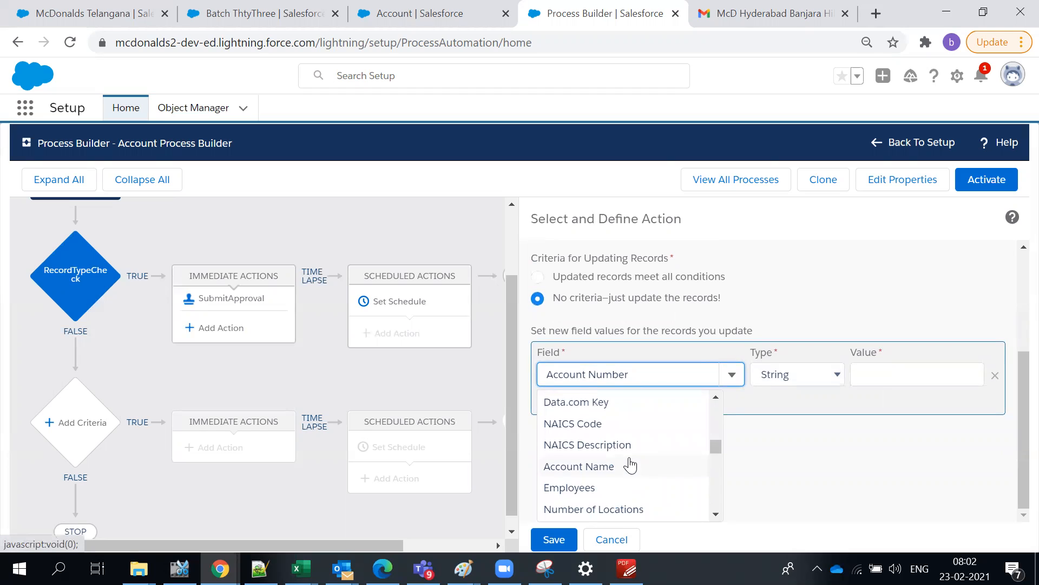
scroll(630, 464, down, 4)
scroll(631, 464, down, 3)
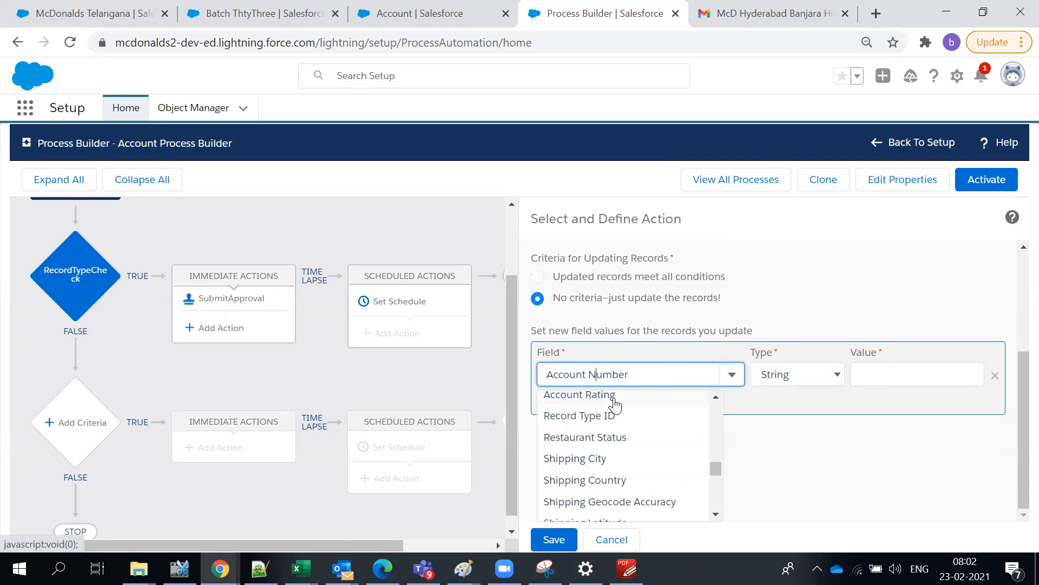
click(615, 398)
click(785, 453)
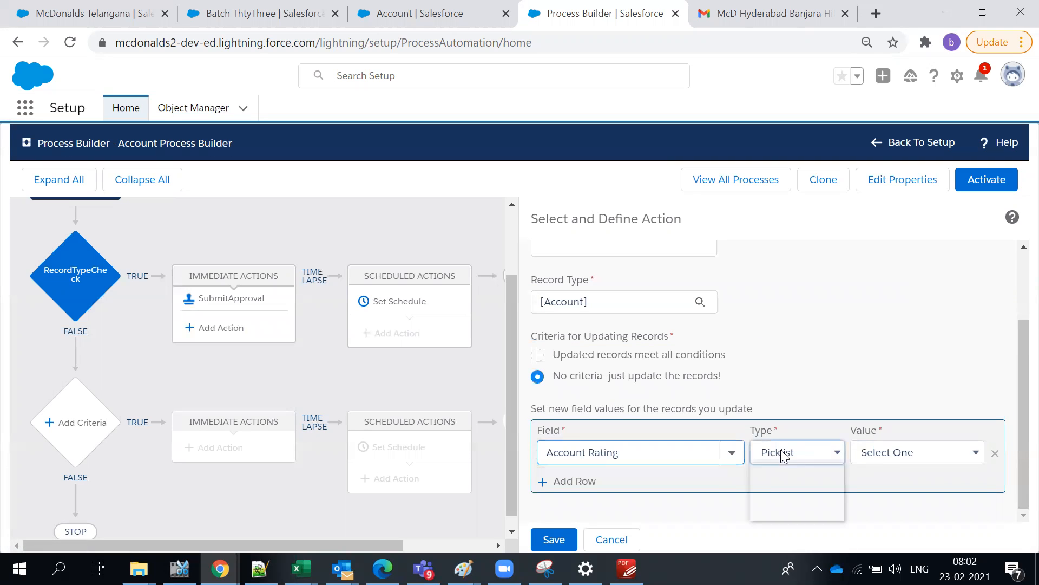
click(835, 371)
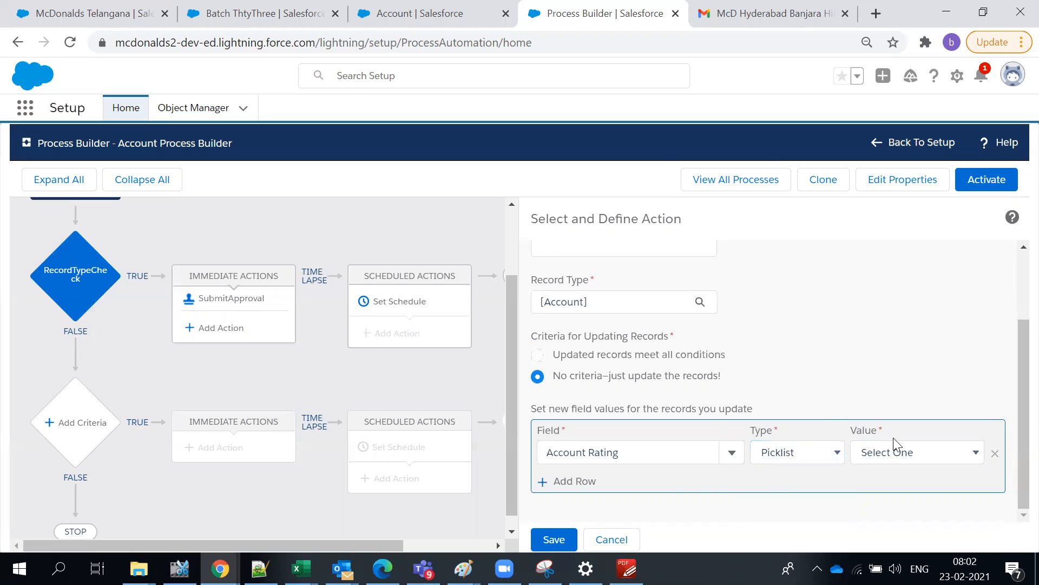
click(934, 450)
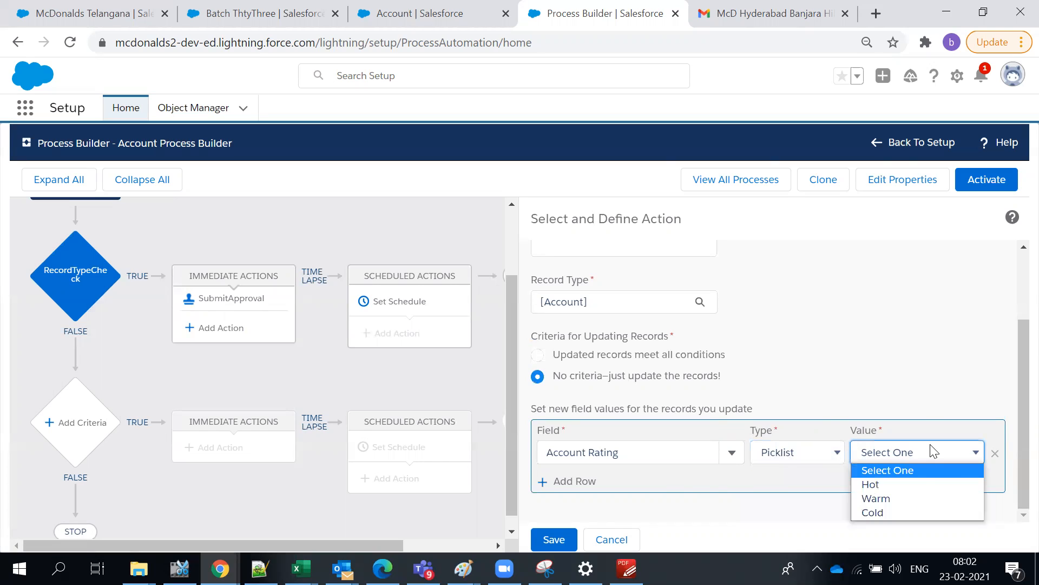
click(902, 488)
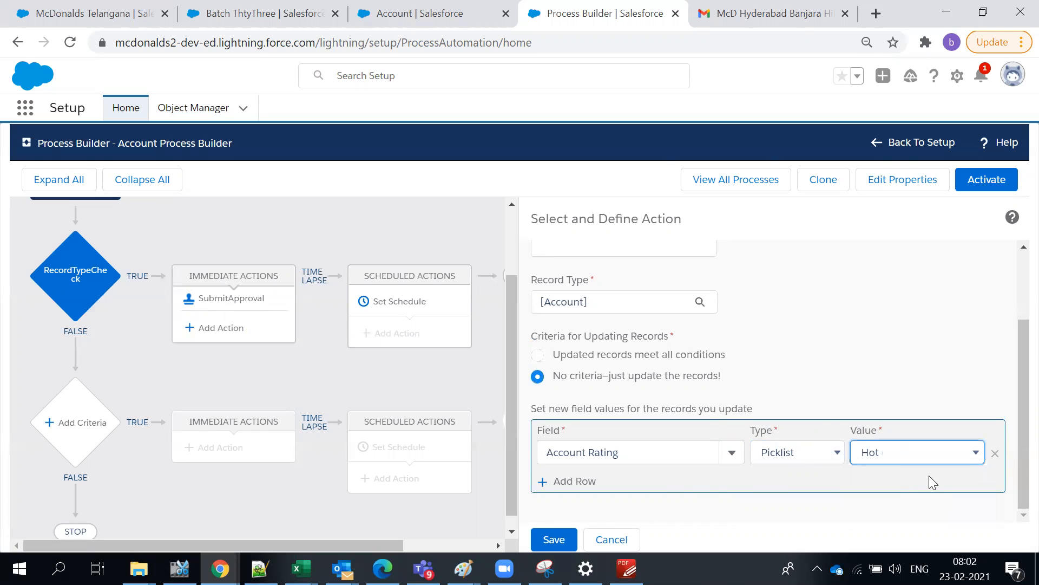
click(930, 415)
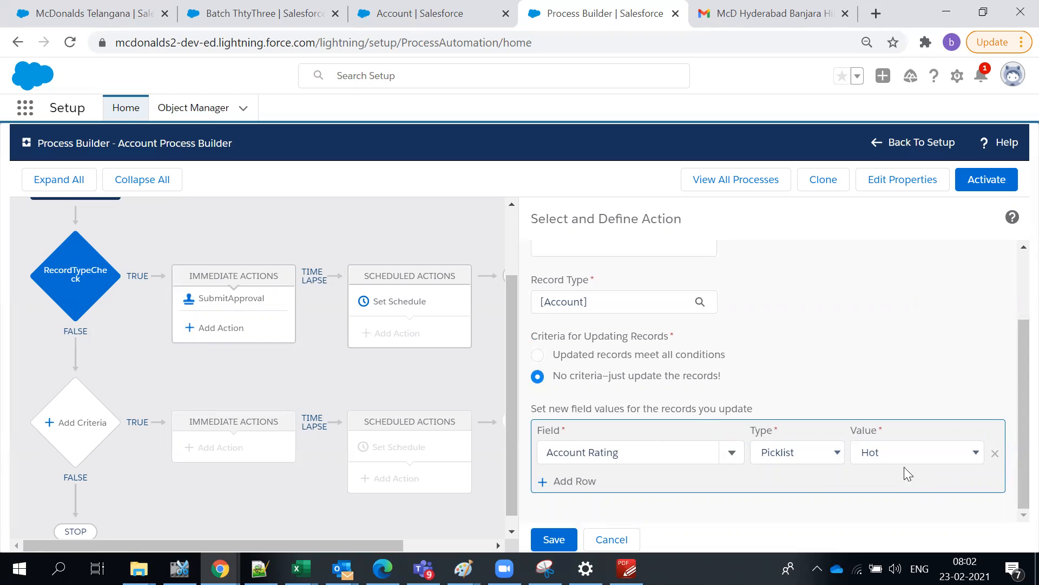
- Name the action UpdateRating and dismiss the activation prompt without activating
scroll(687, 418, up, 2)
click(583, 326)
text(UpdateRating)
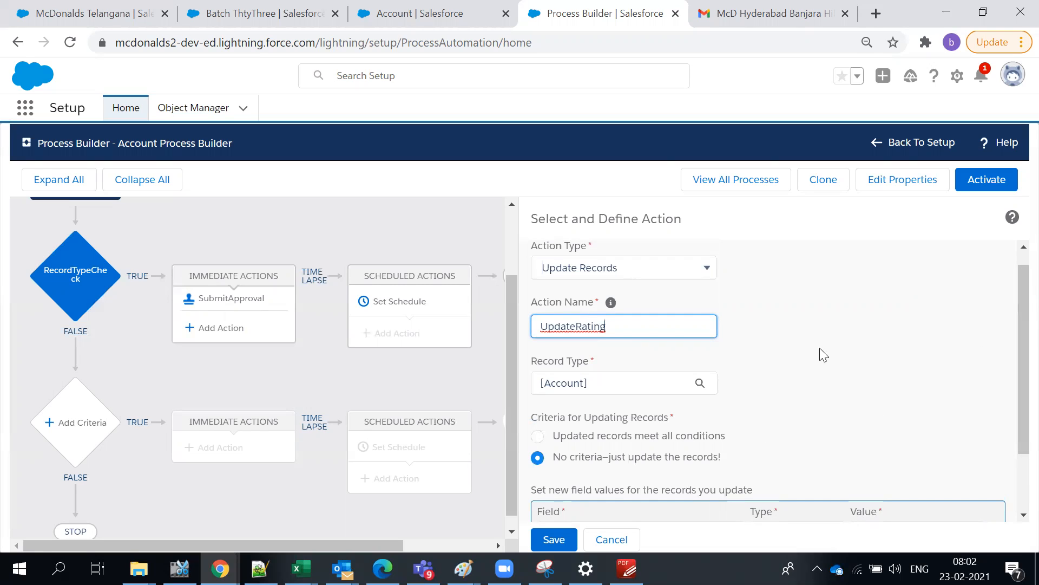
click(970, 181)
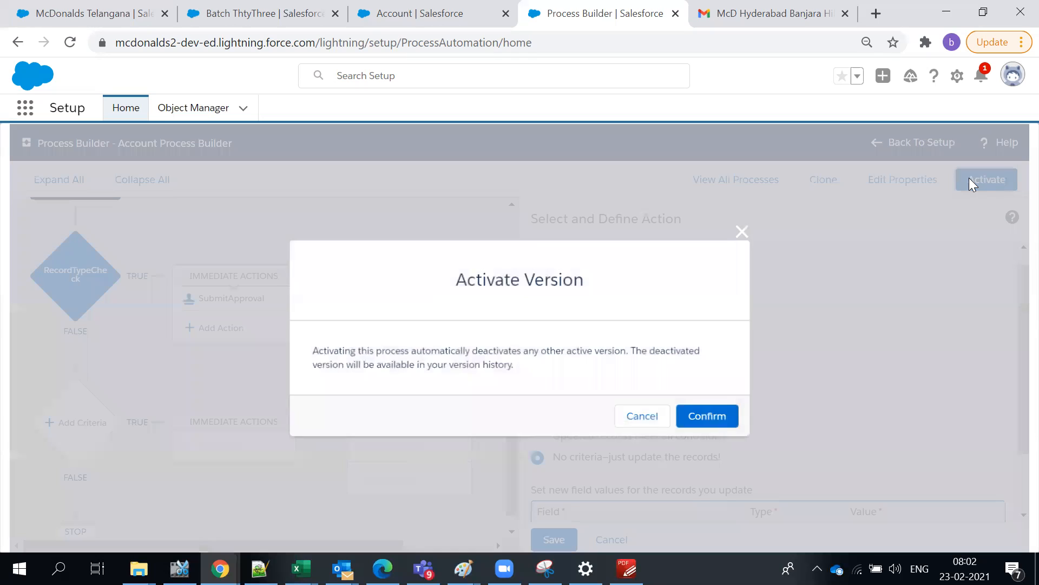
click(745, 230)
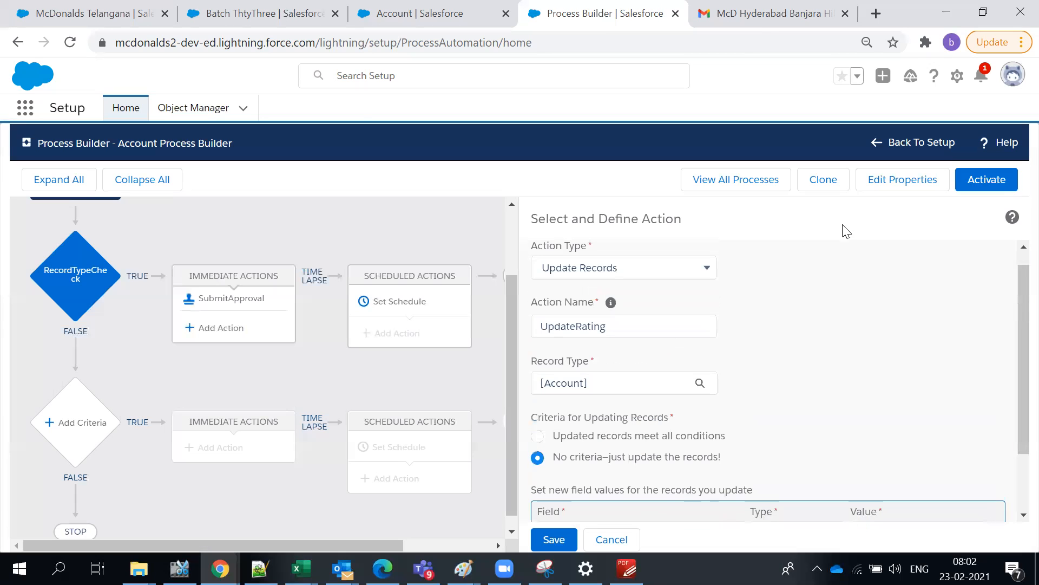
- Save the UpdateRating action and review the criteria's immediate actions list
click(561, 540)
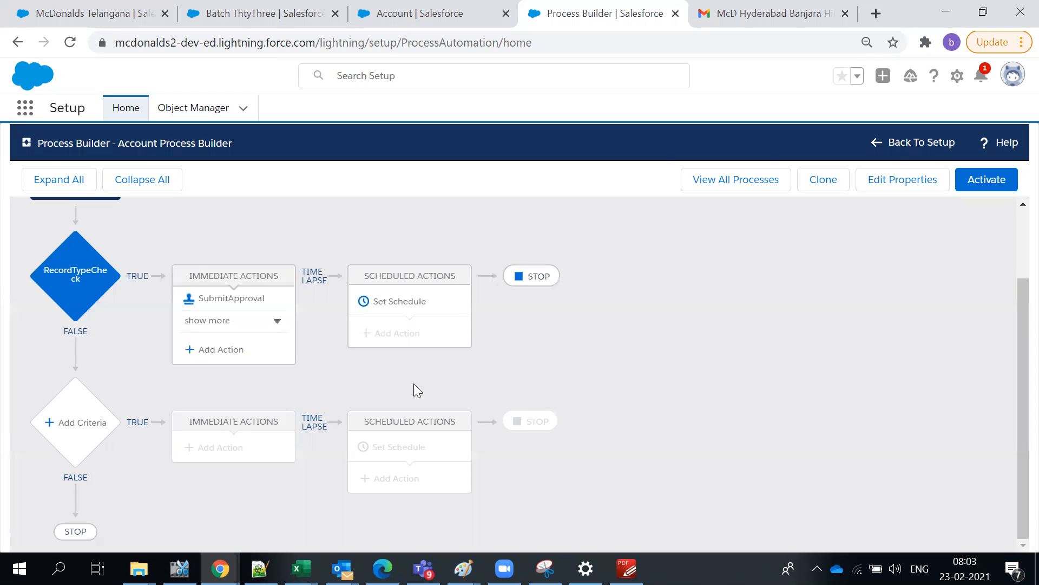
click(240, 321)
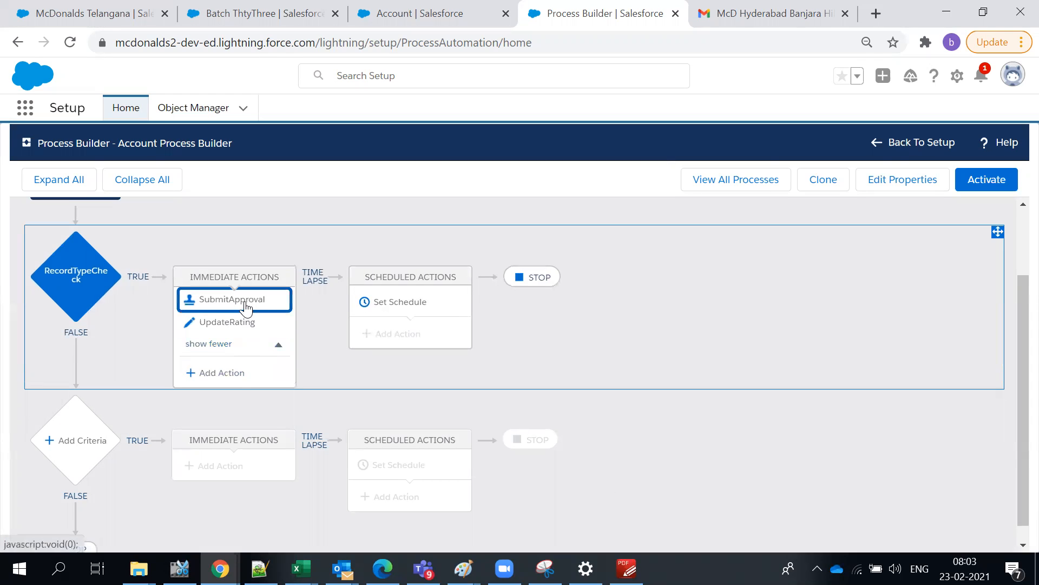
click(271, 346)
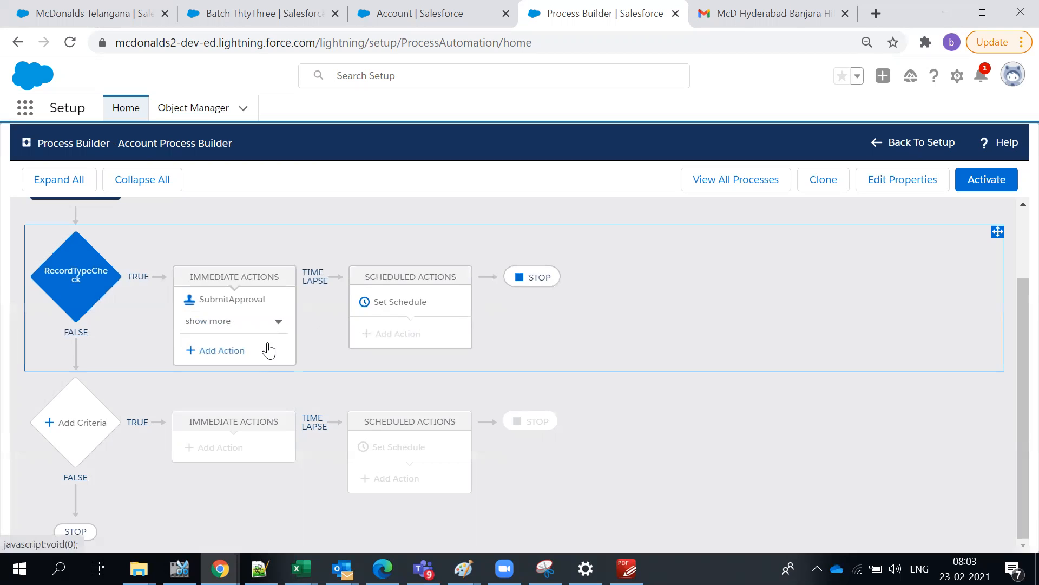
- Add a Post to Chatter action named ChatterPost that posts to This Record
click(224, 351)
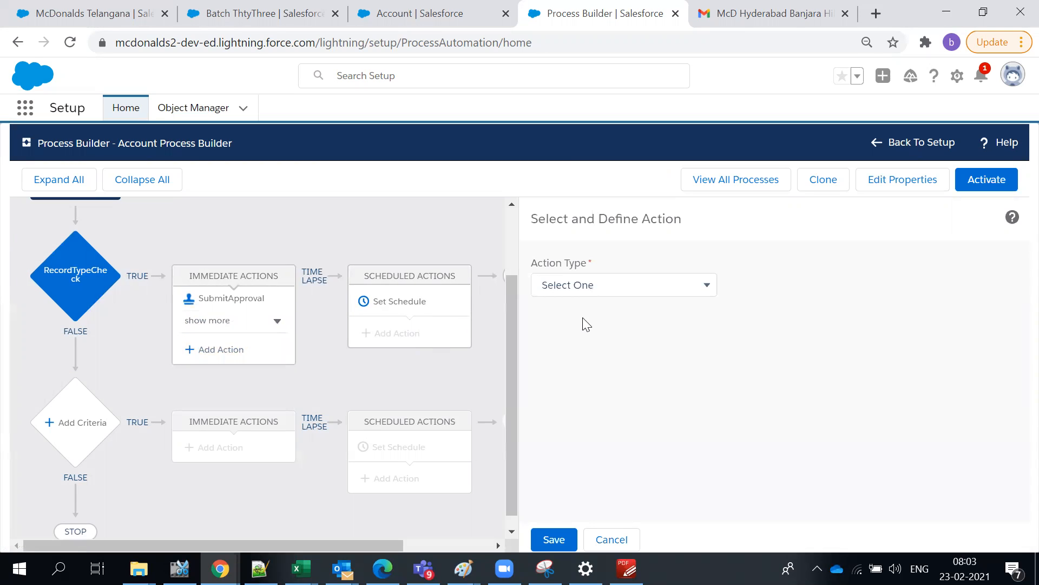
click(578, 286)
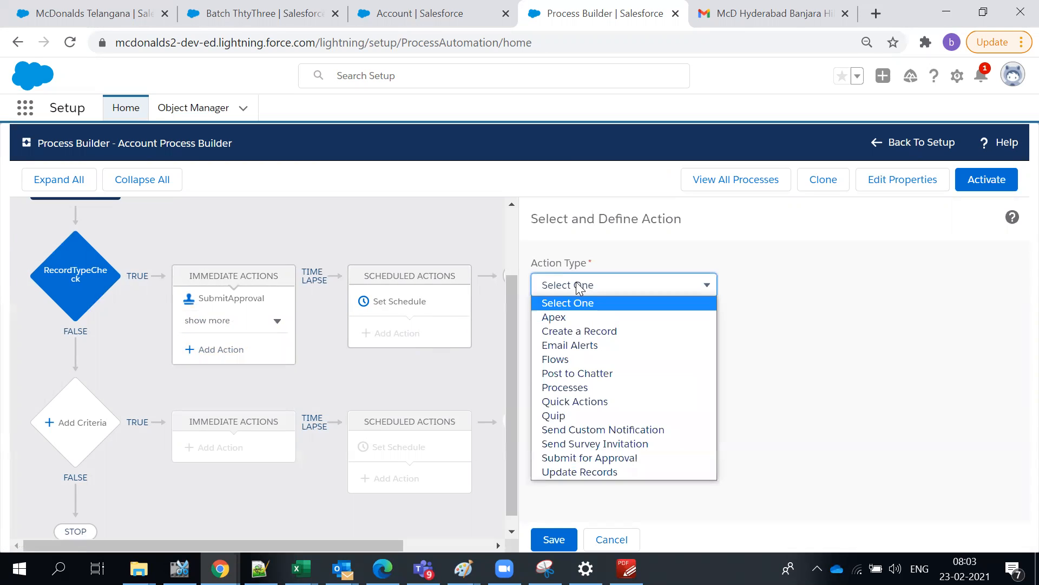
click(598, 375)
click(574, 352)
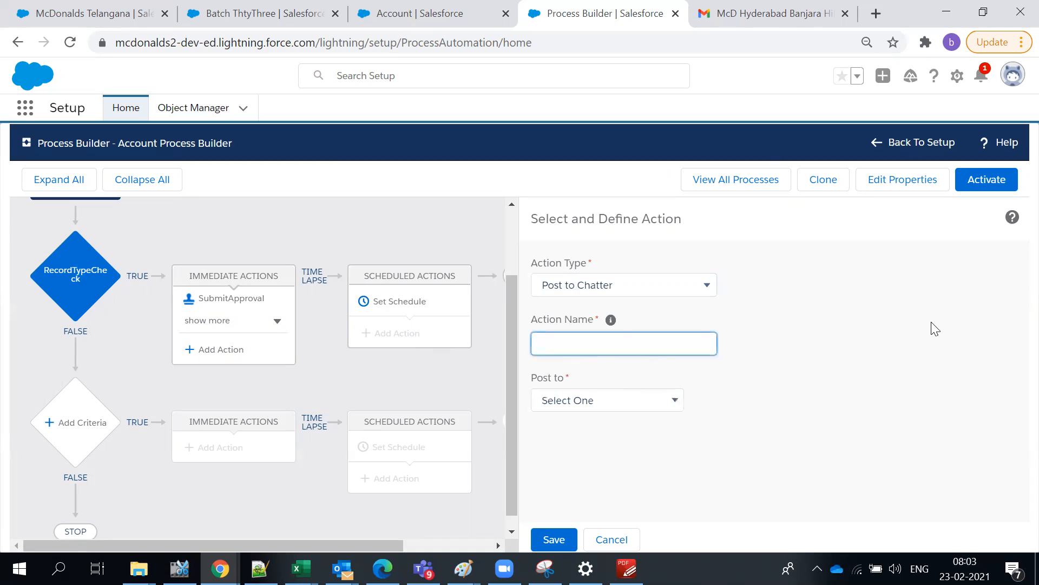
key(BackSpace)
text(Chappt)
click(677, 399)
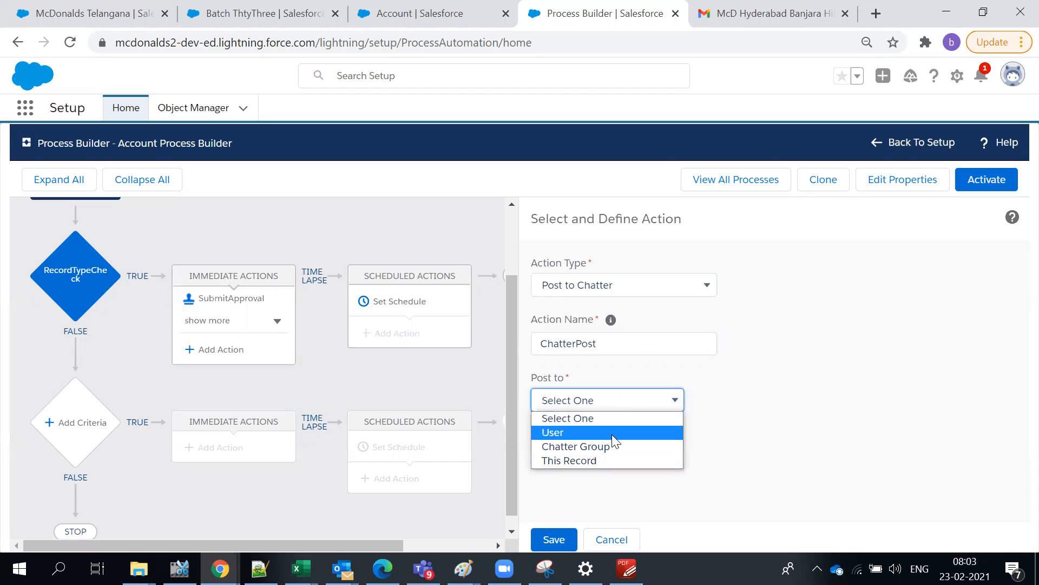
click(598, 459)
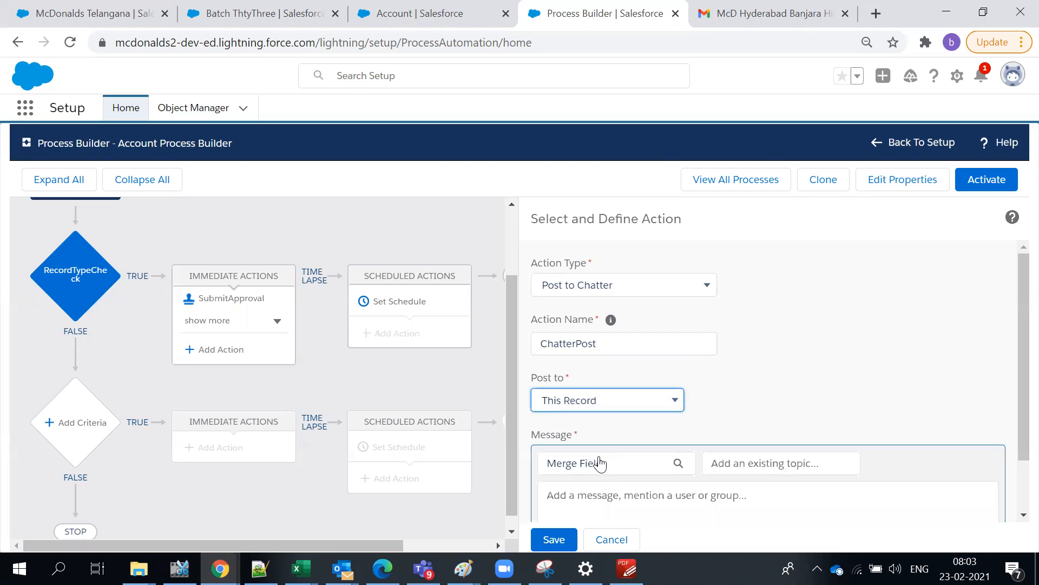
- Write the message 'Dear CEO, The record is placed for Approval.' and save the action
scroll(617, 459, down, 2)
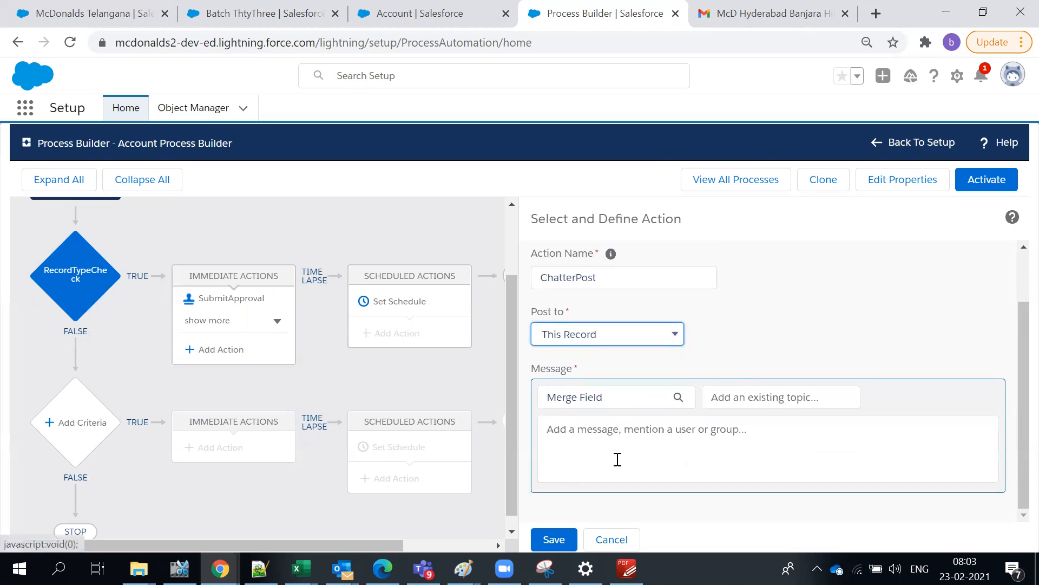
click(644, 438)
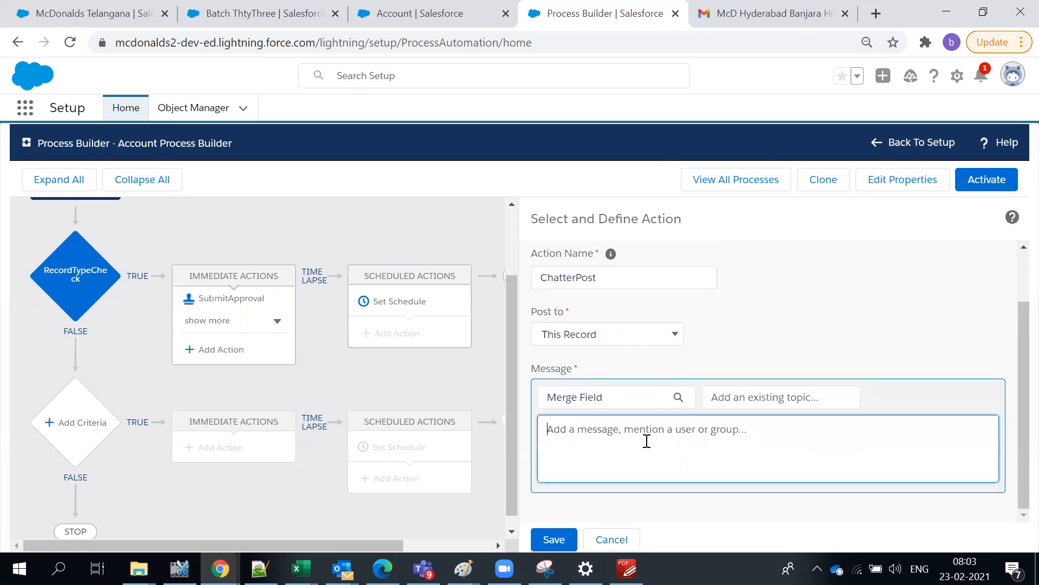
click(608, 398)
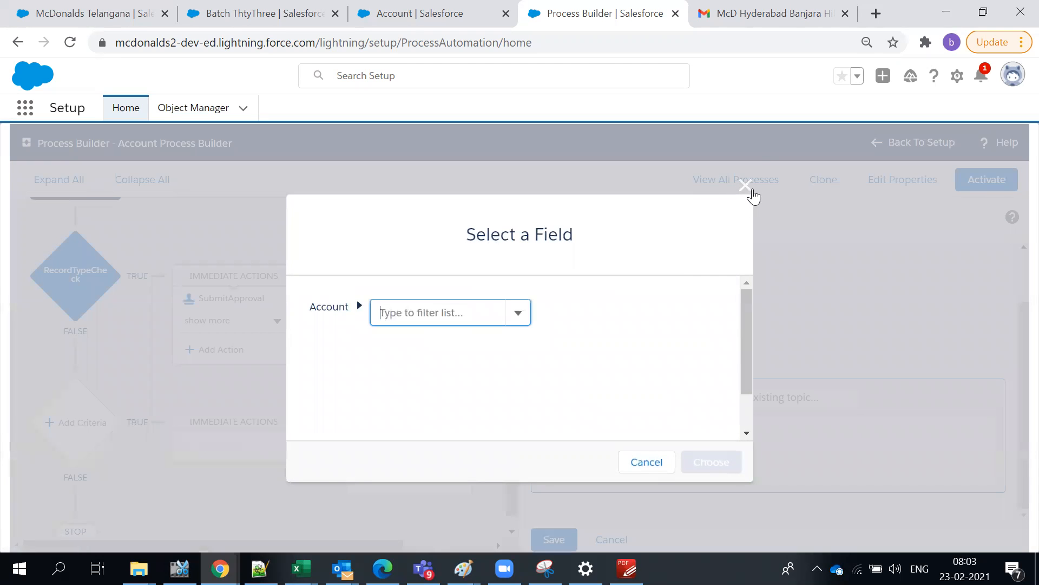
click(745, 186)
click(662, 436)
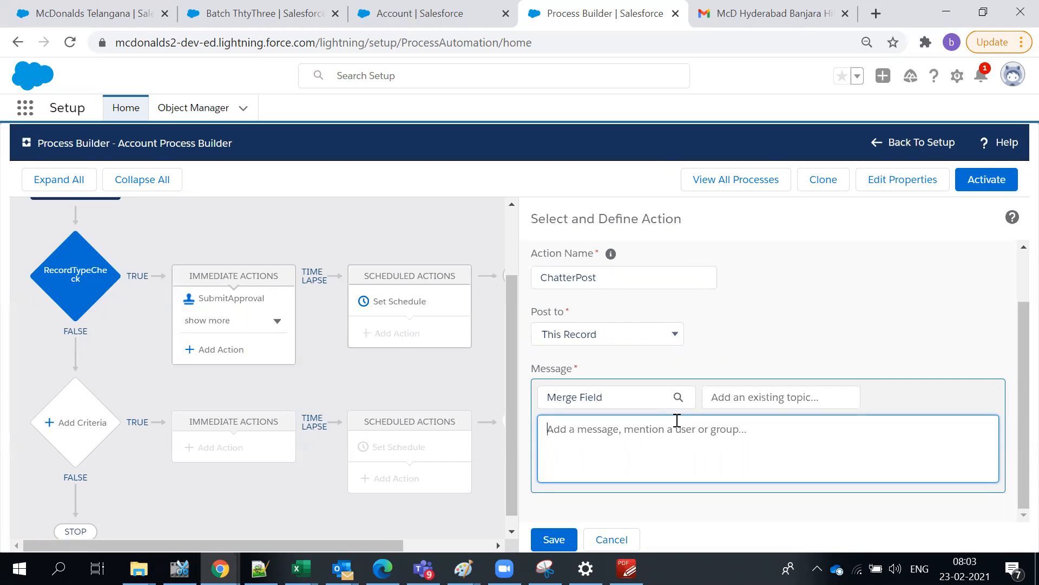
text(Hi)
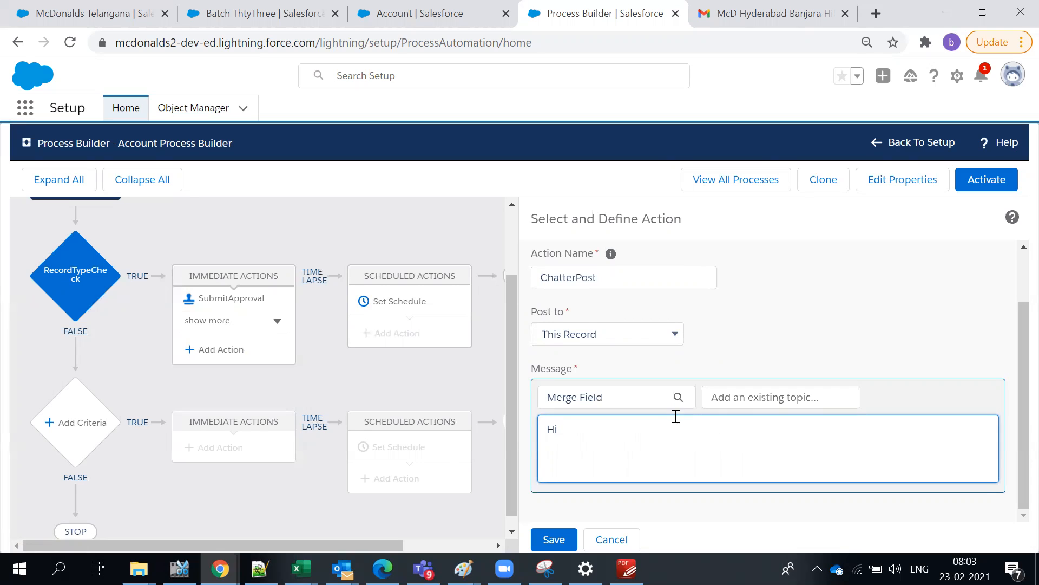
key(BackSpace)
key(BackSpace)
key(BackSpace)
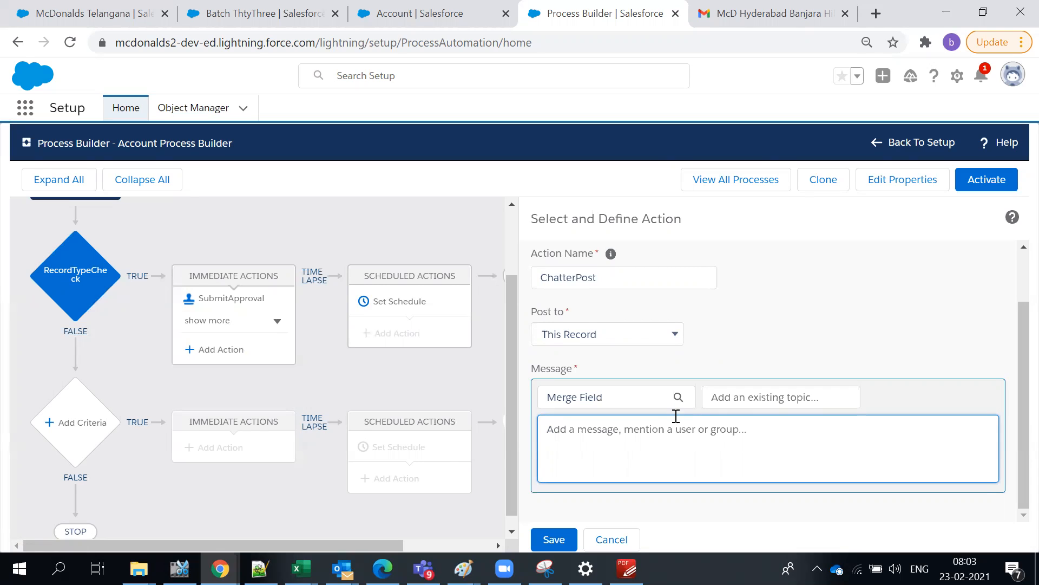
text(Dear CEO,)
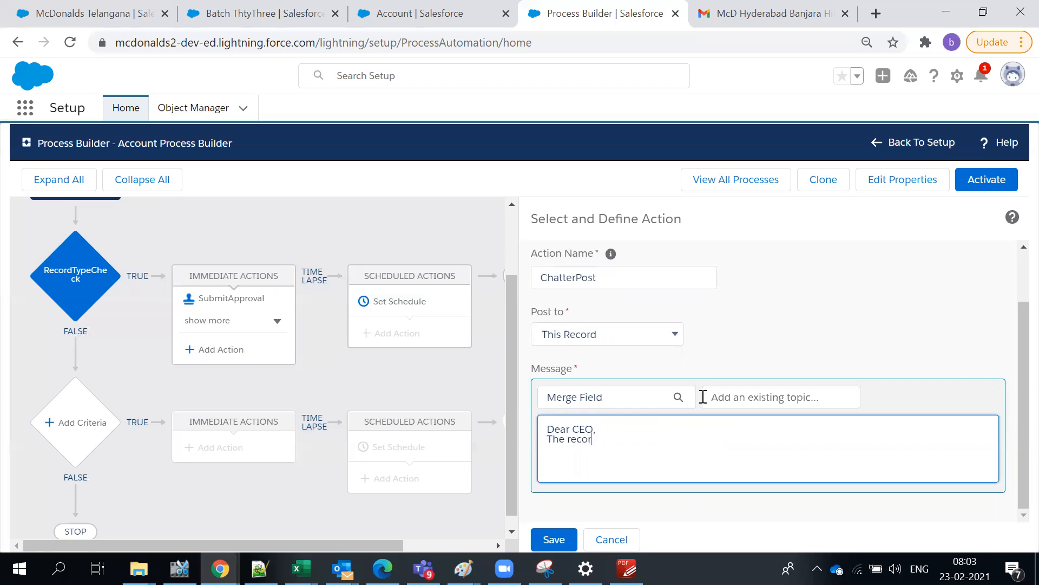
text(d is placed fro)
text(Approval.)
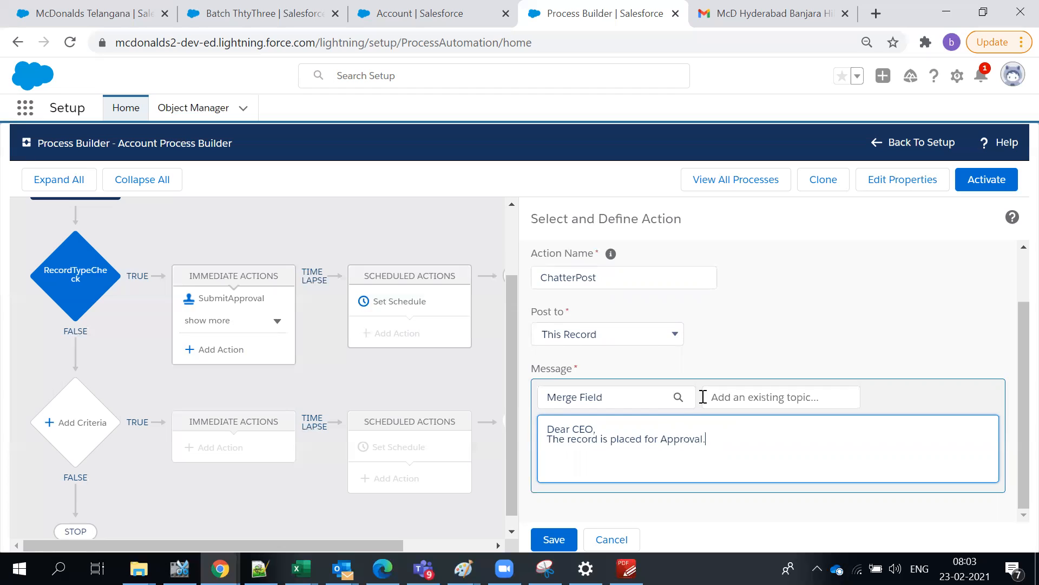
click(623, 428)
key(Return)
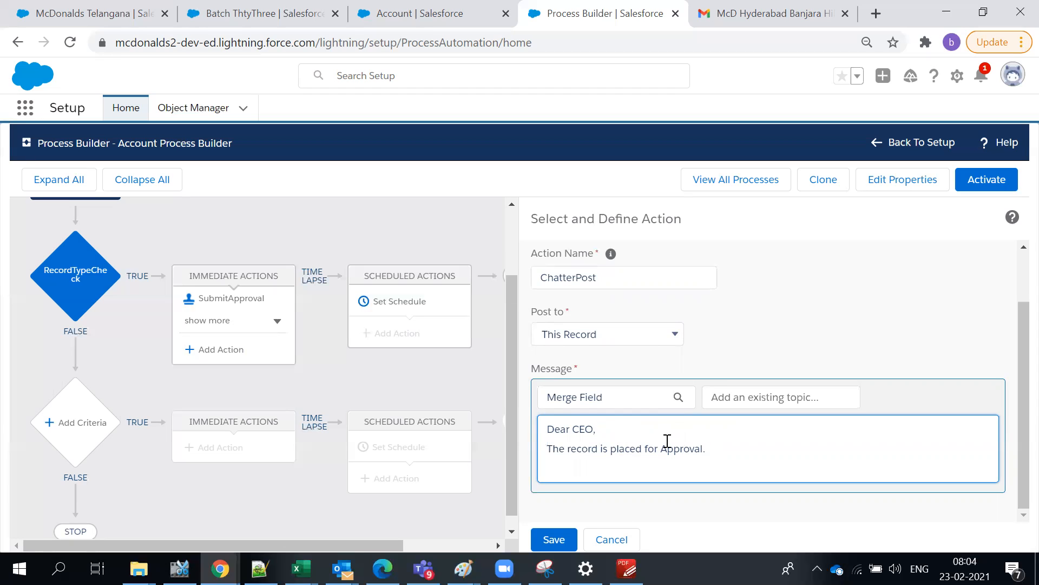
click(569, 543)
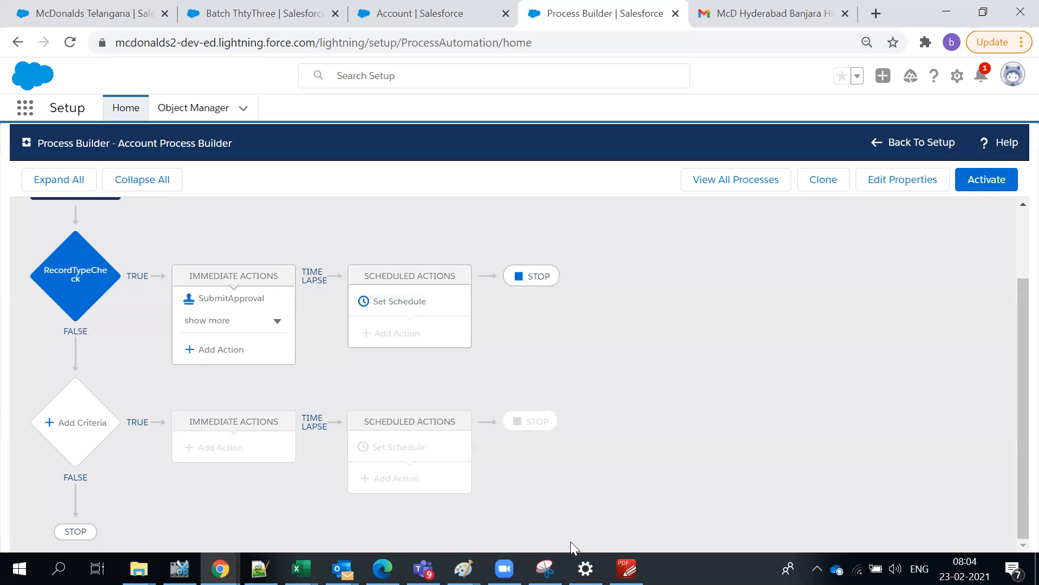
- Add another immediate action and browse the Action Type options, leaving none selected
click(233, 324)
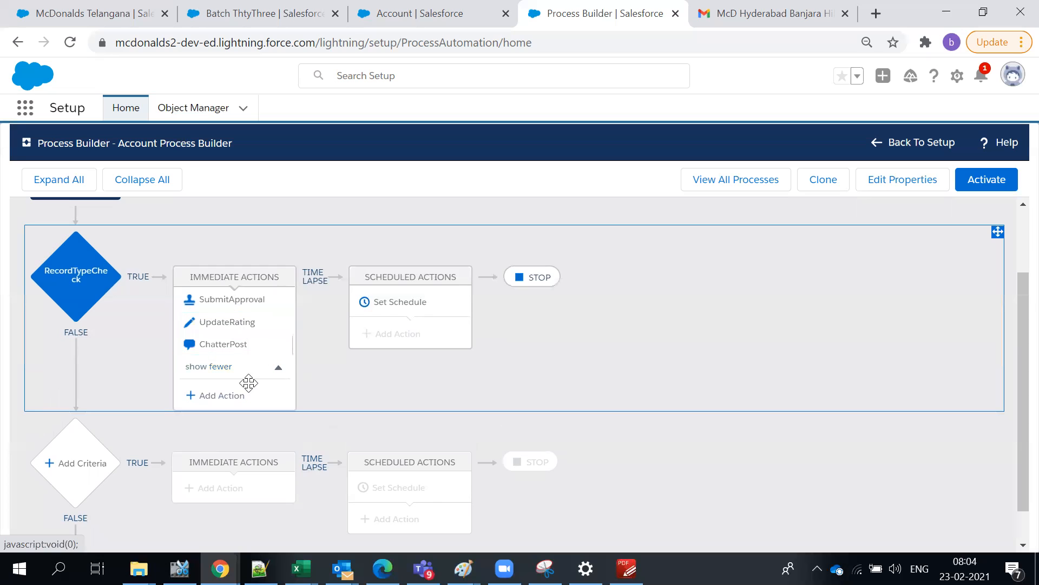
click(229, 396)
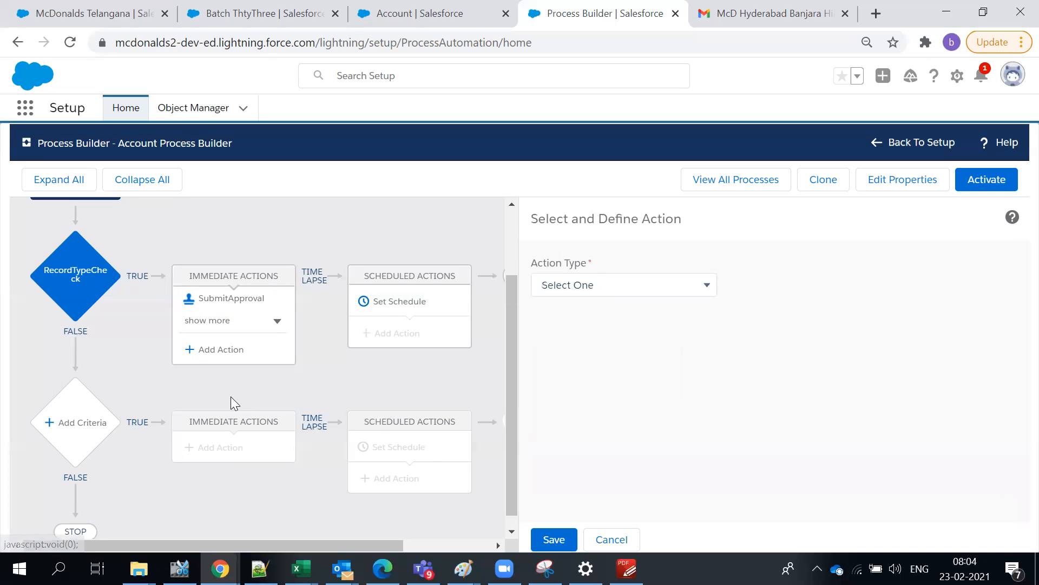
click(558, 293)
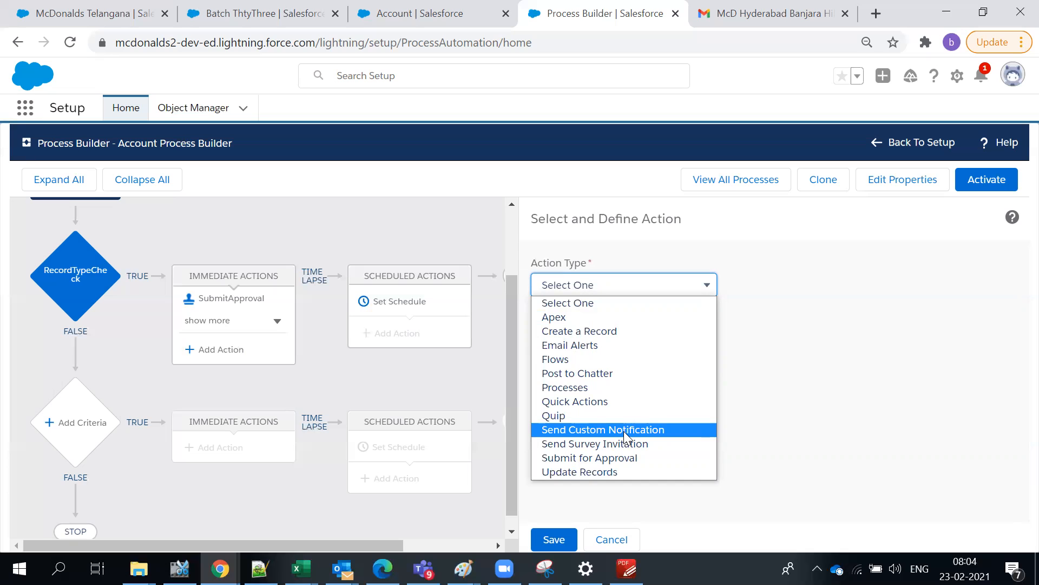
click(987, 74)
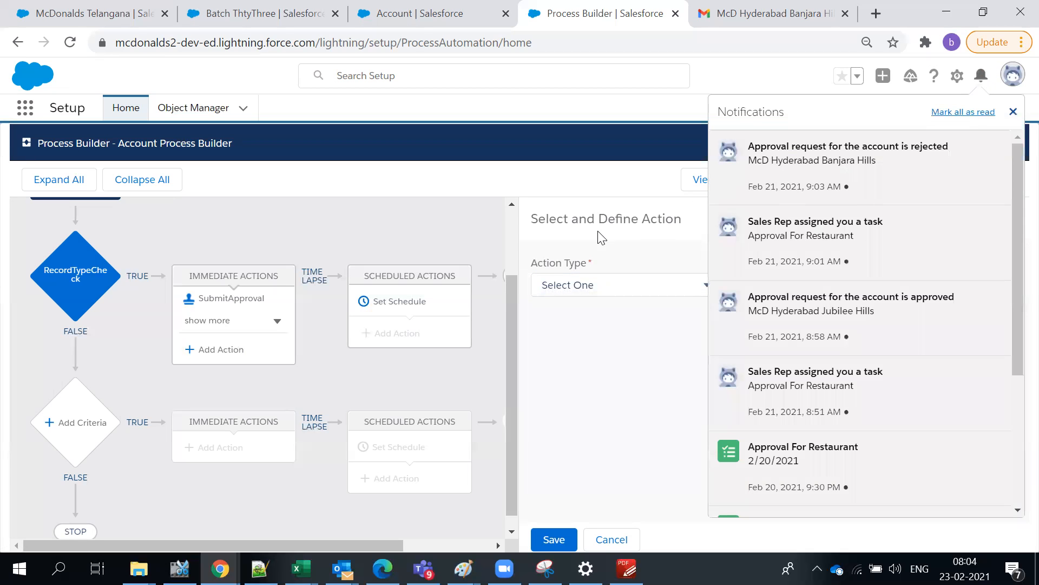
click(596, 285)
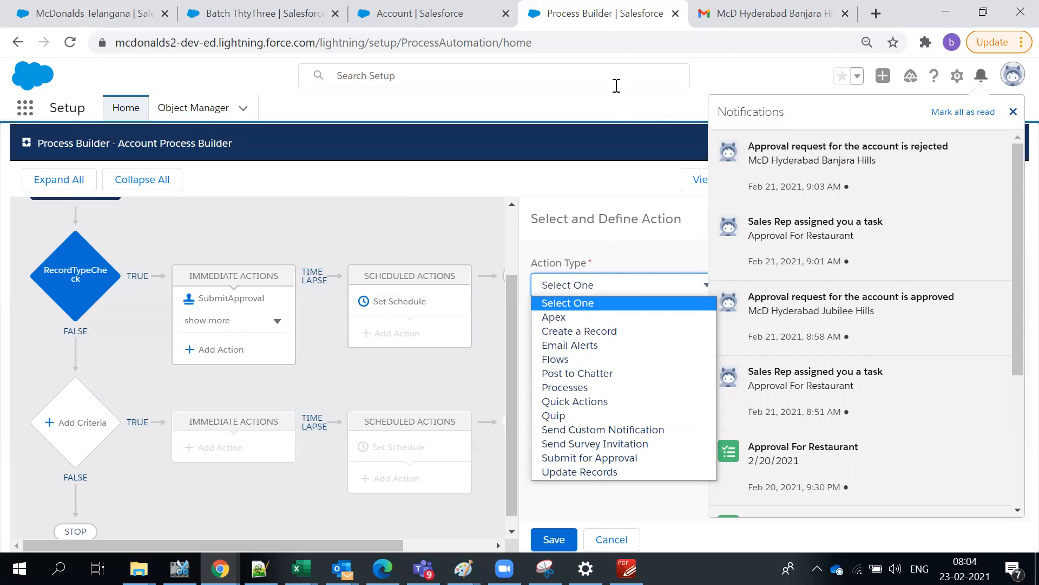
click(614, 118)
click(593, 284)
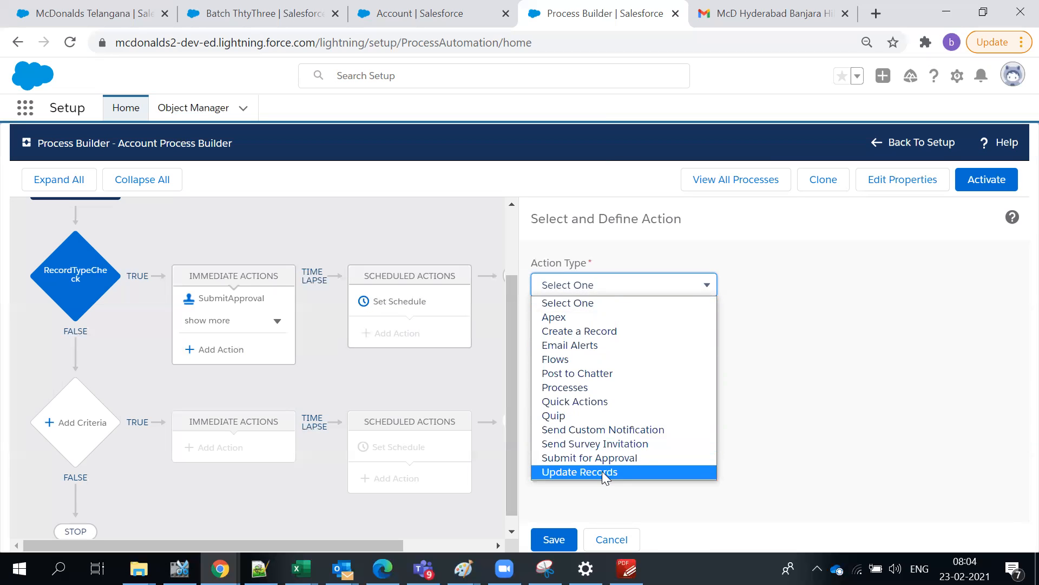
click(340, 222)
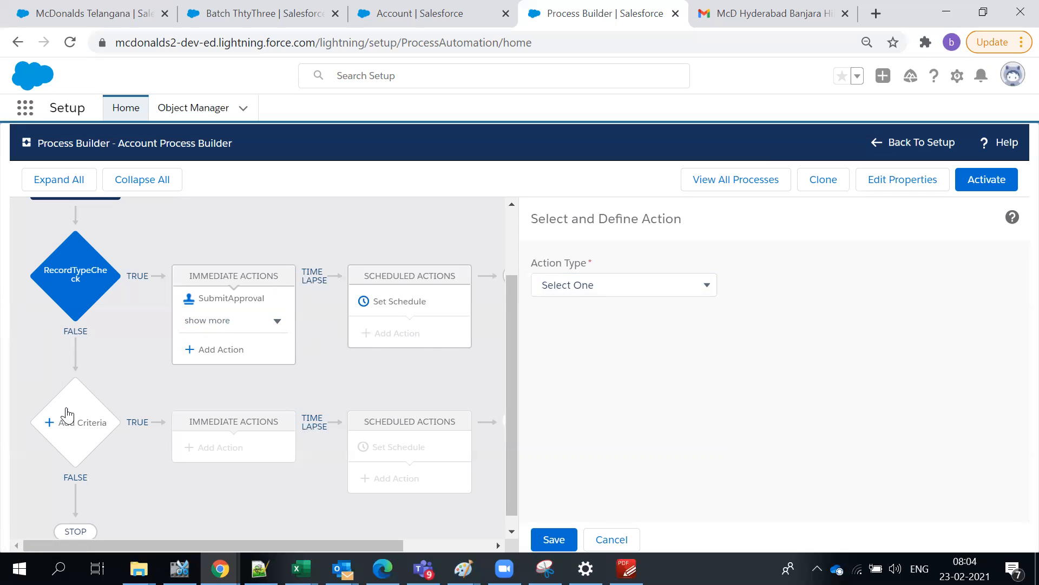
- Cancel the empty new criteria node, then activate the Account Process Builder and confirm
click(80, 434)
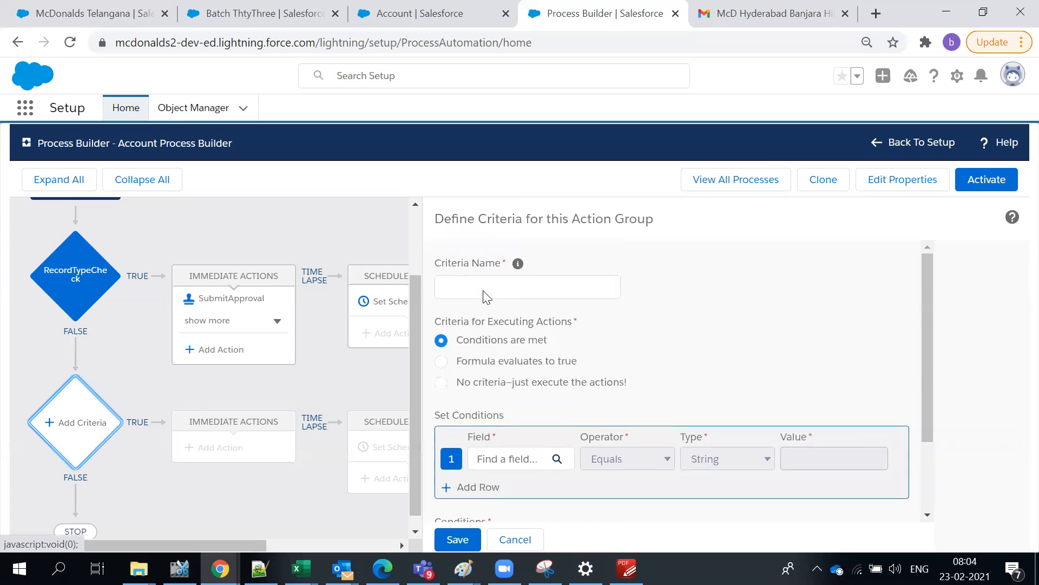
scroll(552, 355, down, 2)
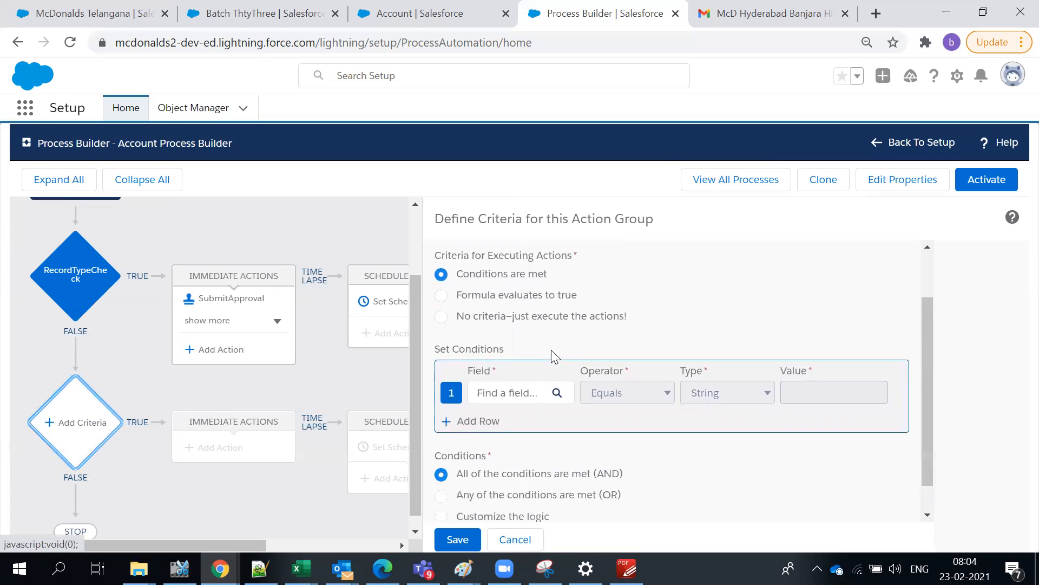
click(66, 429)
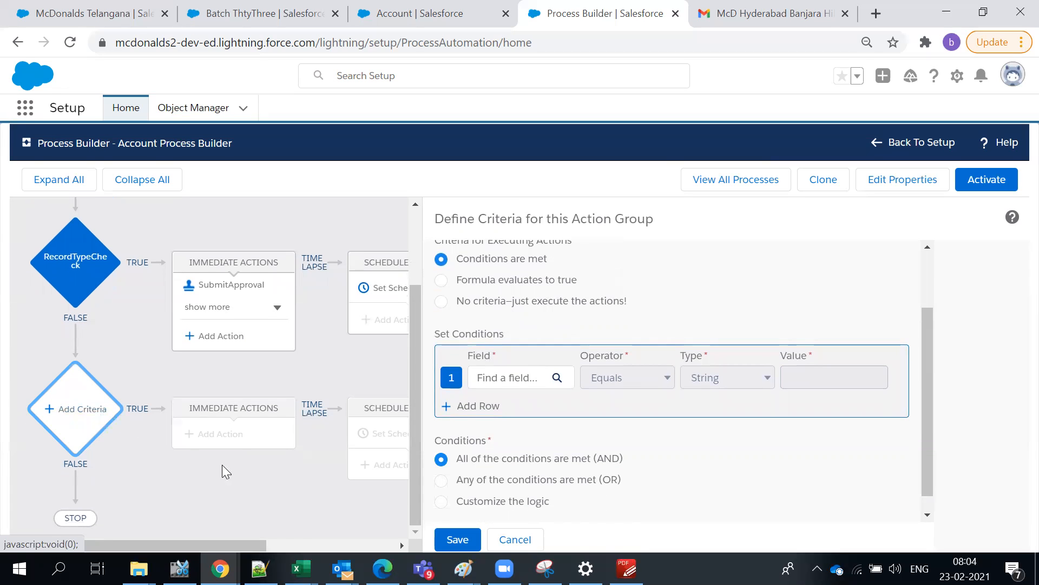
click(495, 542)
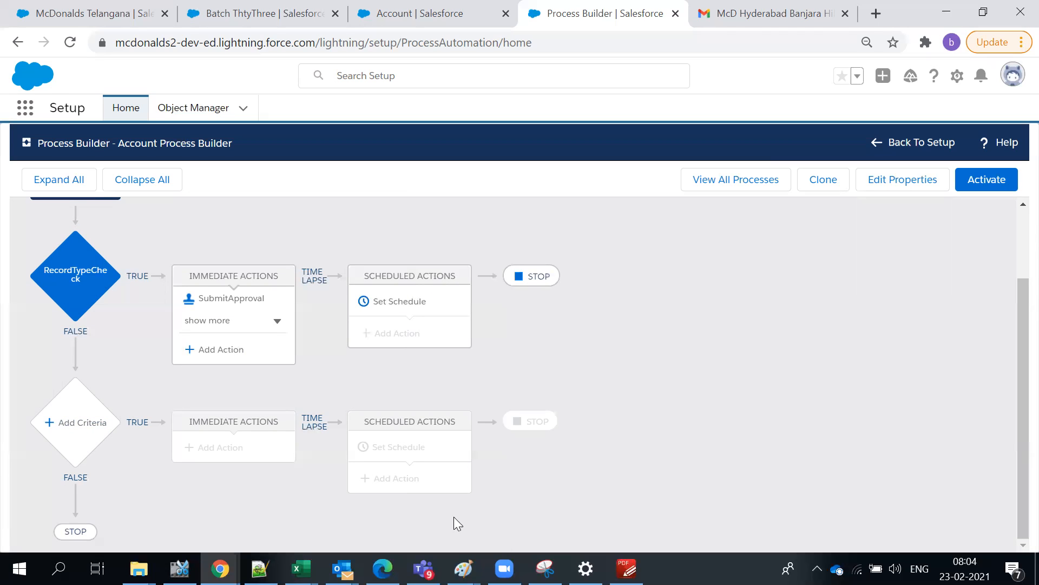
click(985, 179)
click(711, 417)
- Switch to the McDonalds Telangana account tab and open the Accounts list
click(412, 22)
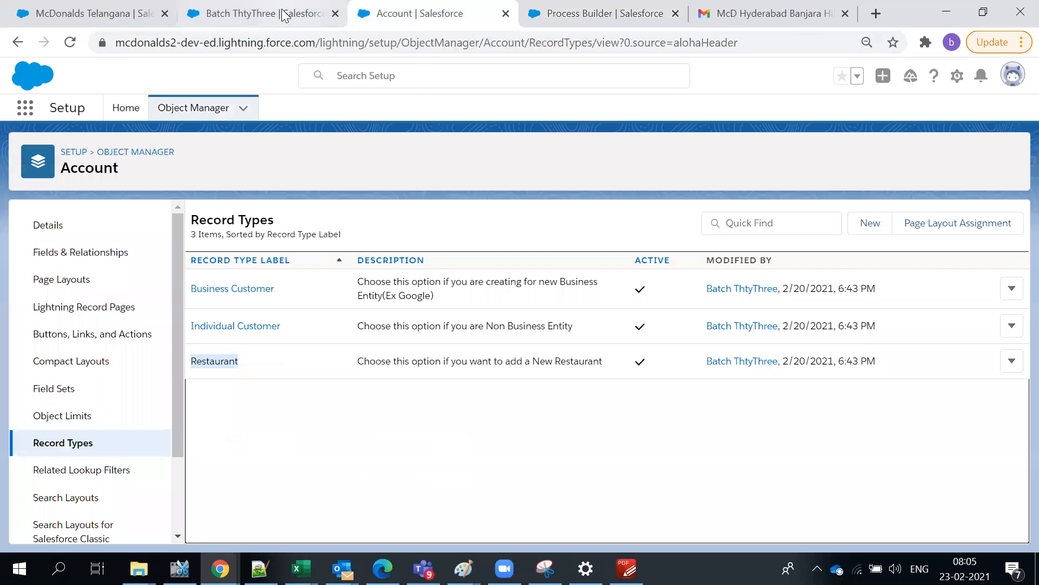
click(224, 20)
click(54, 12)
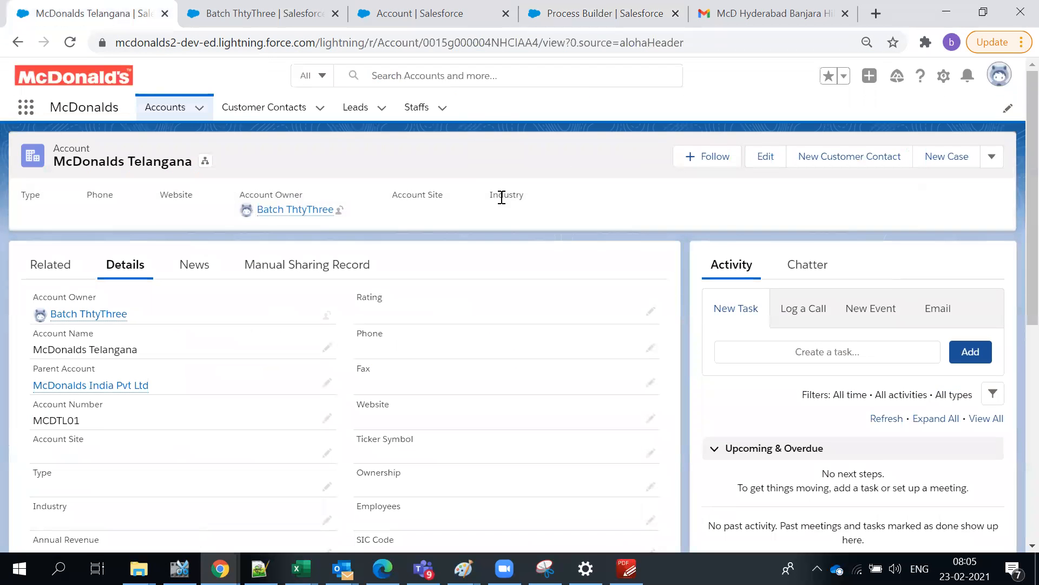
click(164, 110)
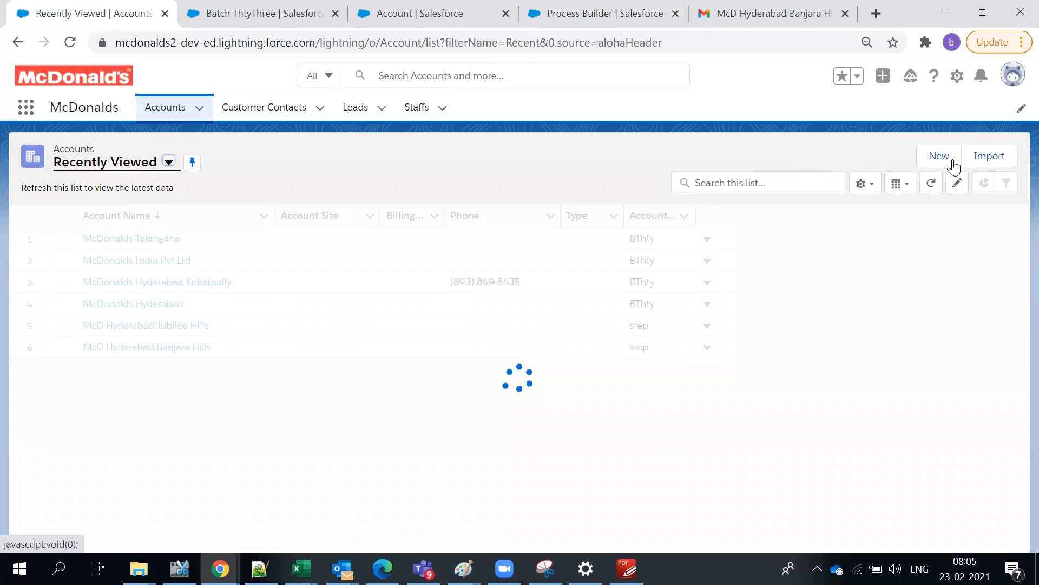
- Start a new Restaurant account, then close the form without saving
click(952, 158)
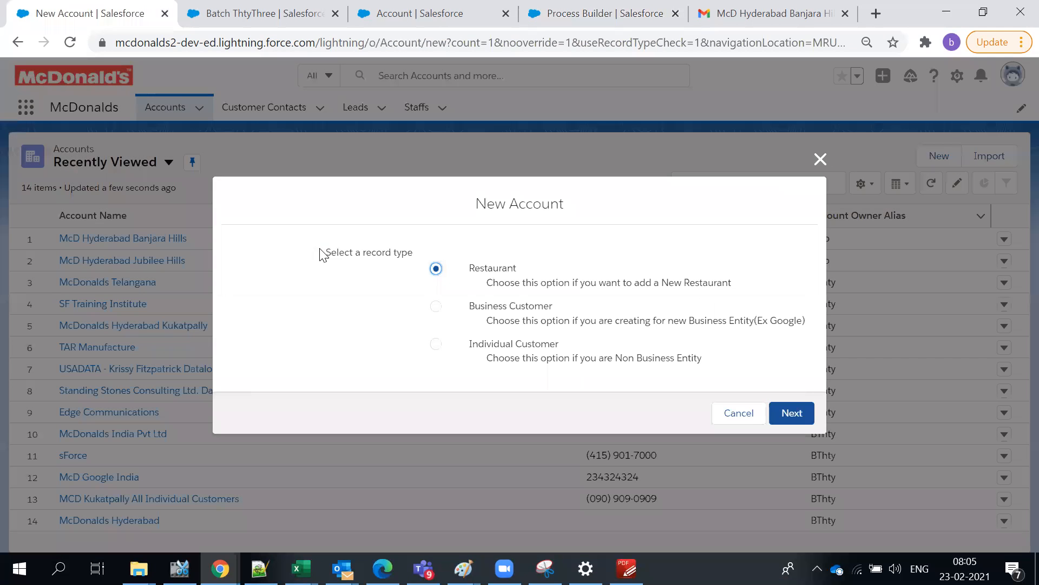
click(788, 413)
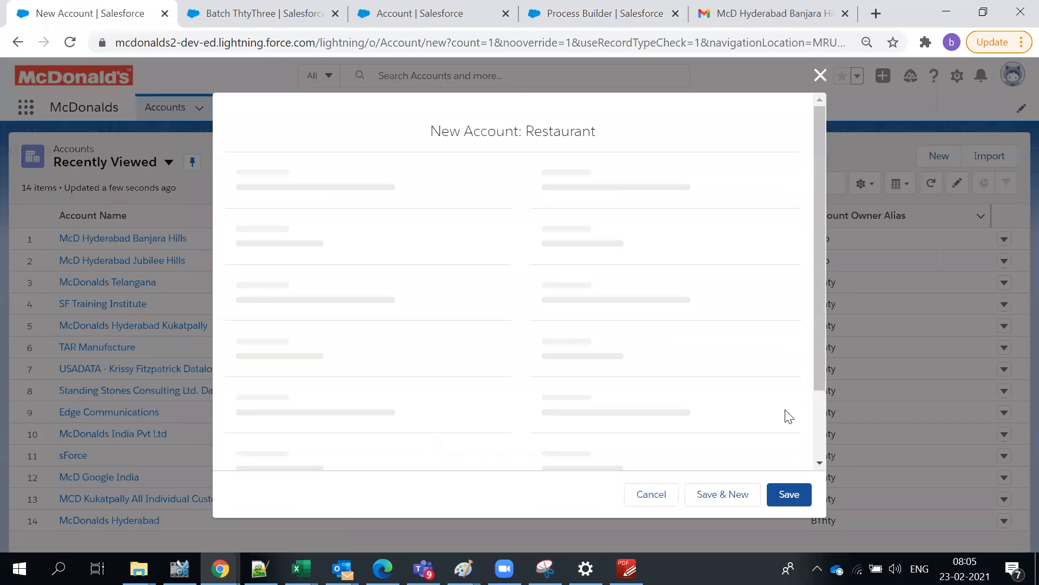
click(821, 76)
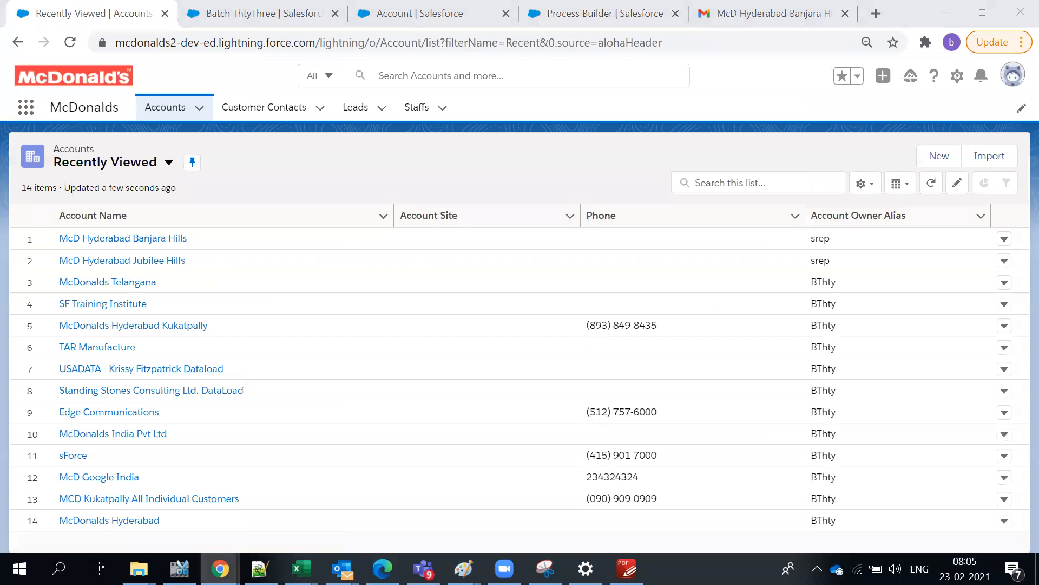
- Log in to the incognito window with the sales rep's password, skipping phone registration
mouse_move(220, 569)
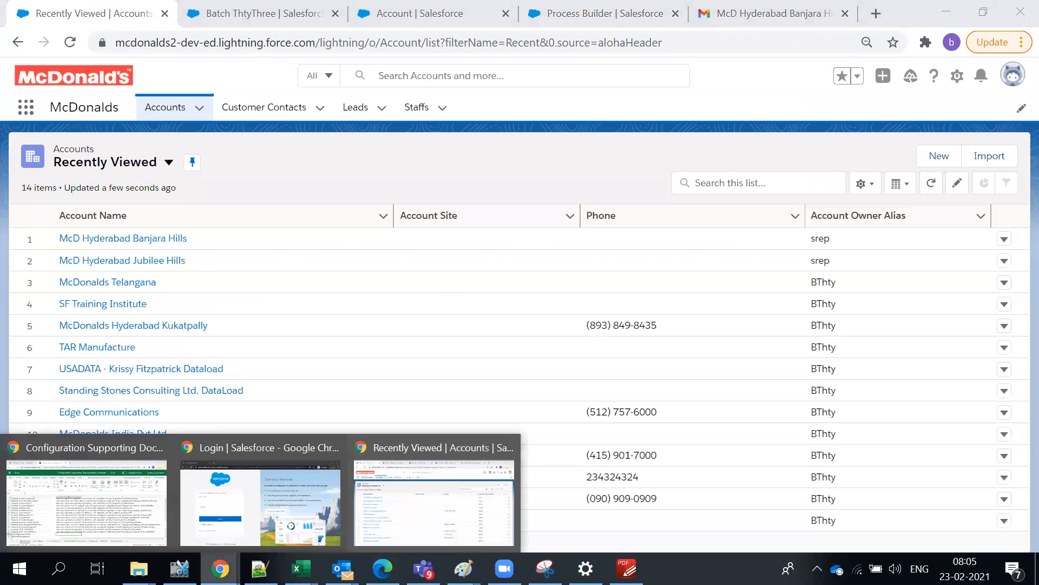
click(226, 507)
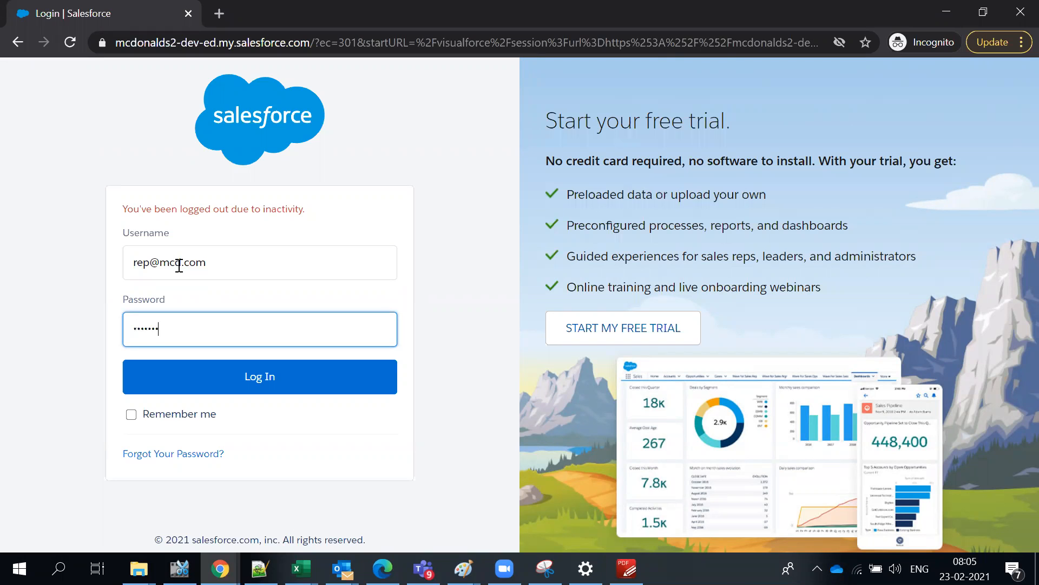
text(•)
key(Return)
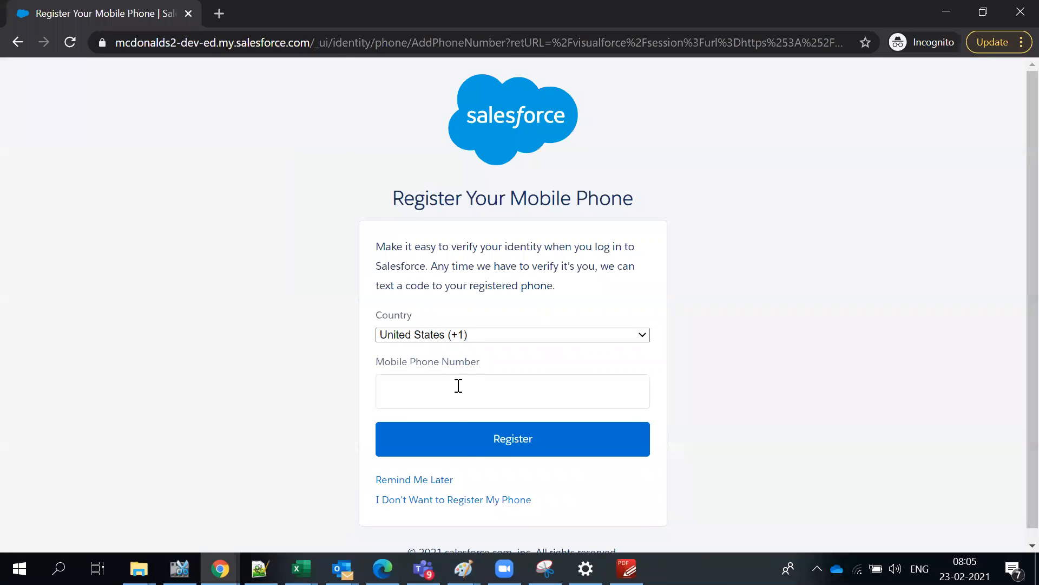
click(450, 503)
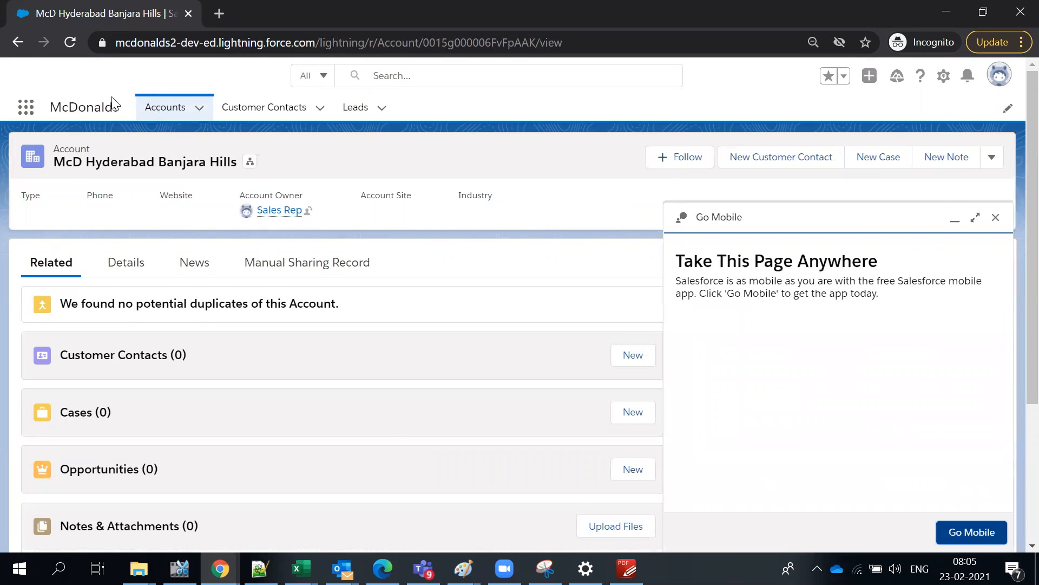
- Open the Accounts list, dismiss the Go Mobile popup, and start a new account
click(155, 114)
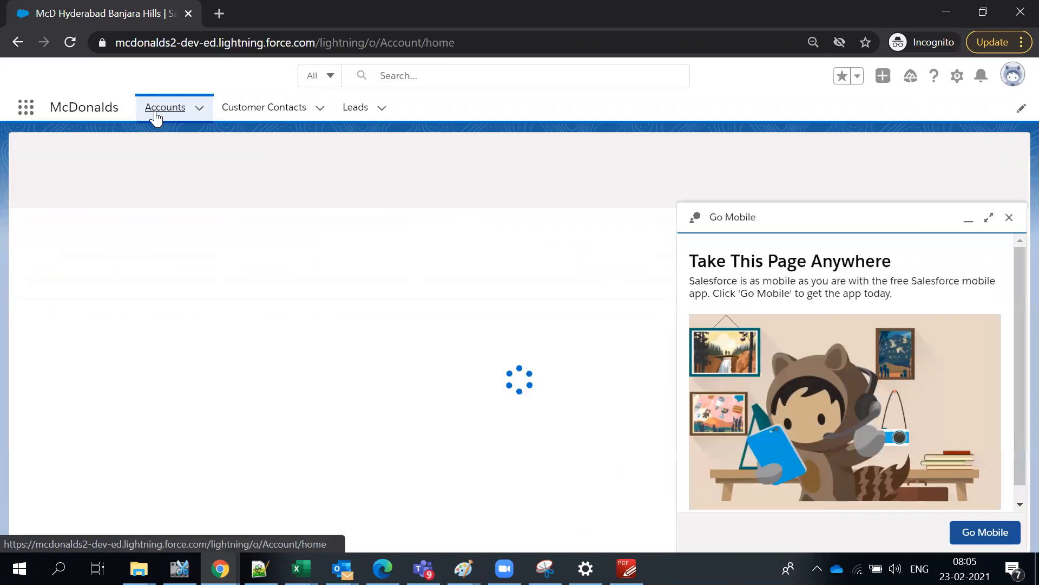
click(1010, 218)
click(938, 158)
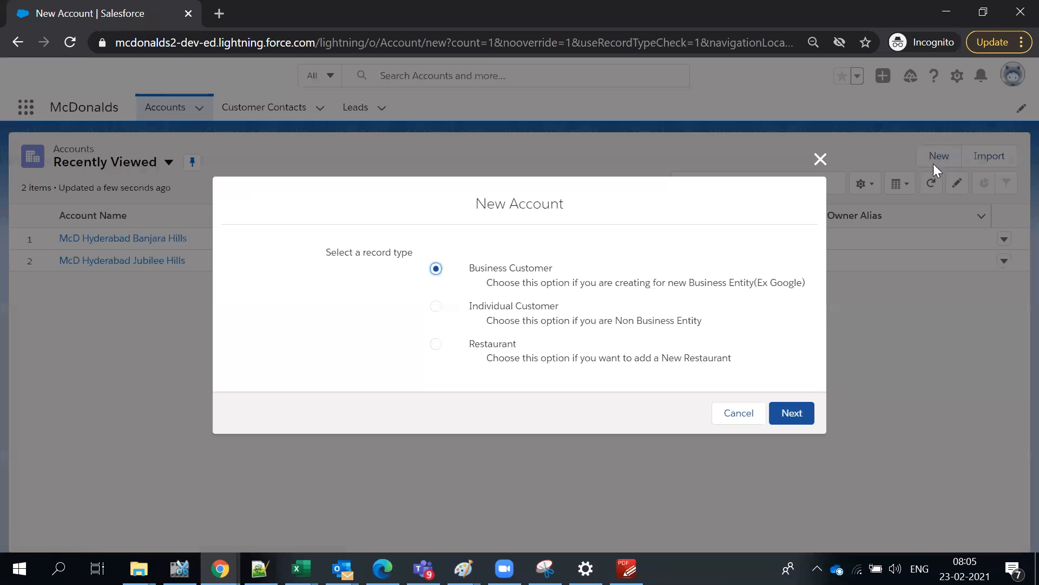
- Choose the Restaurant record type and set Active Yes, Customer Priority High, Rating Cold
click(453, 351)
click(800, 416)
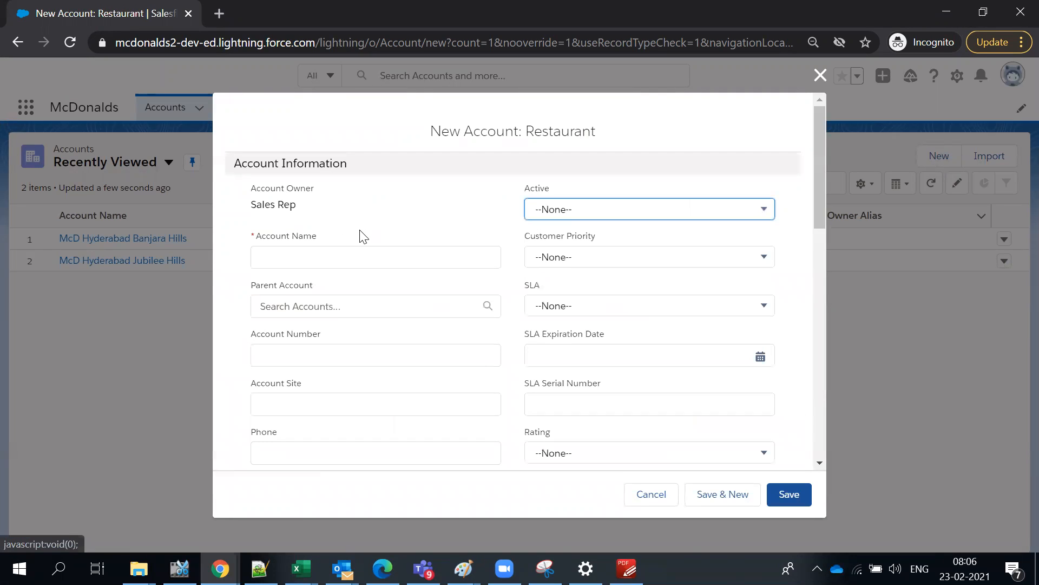
click(648, 212)
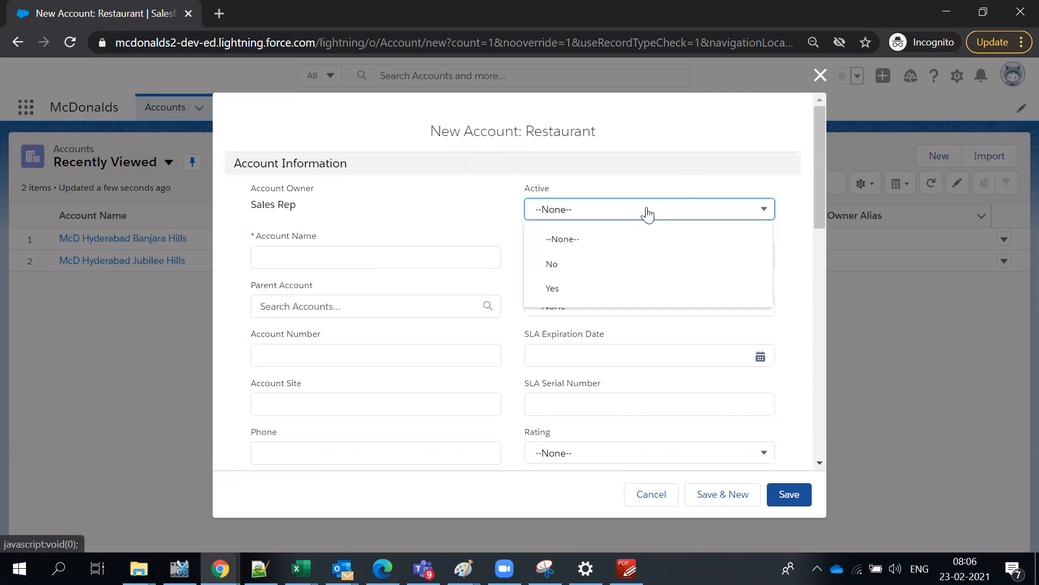
click(570, 286)
click(557, 257)
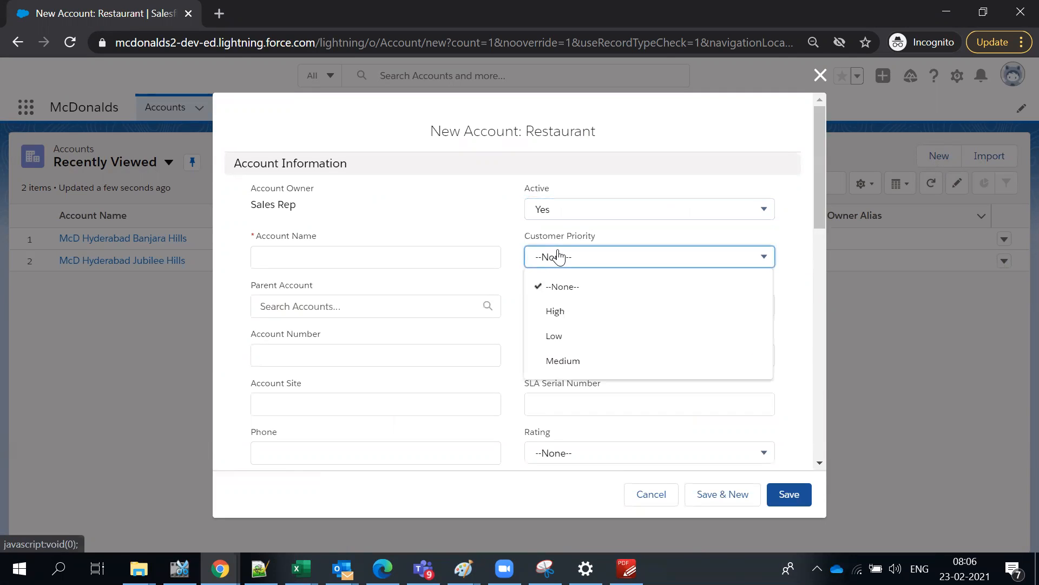
click(572, 314)
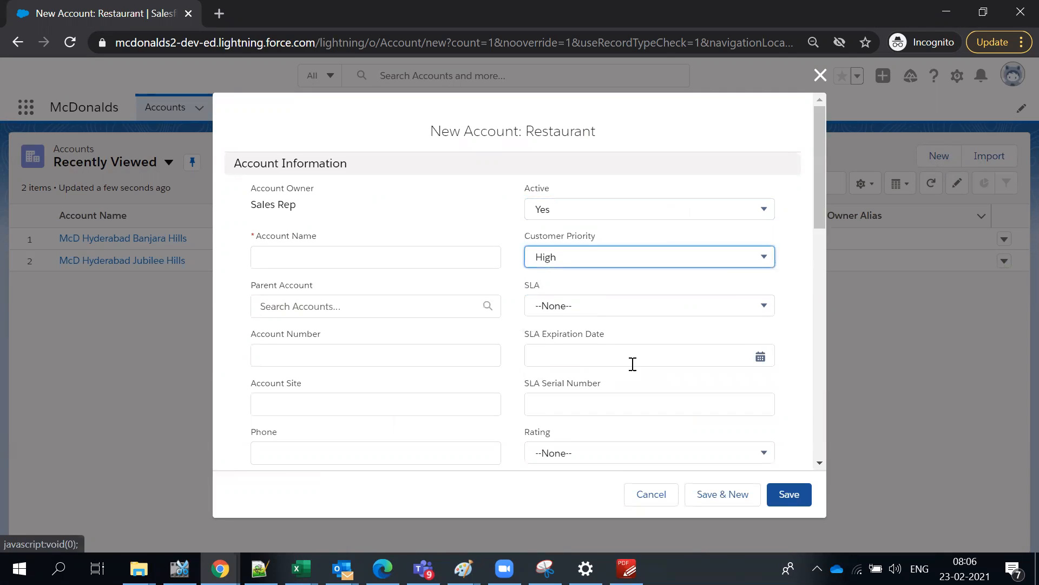
scroll(632, 364, down, 1)
click(610, 376)
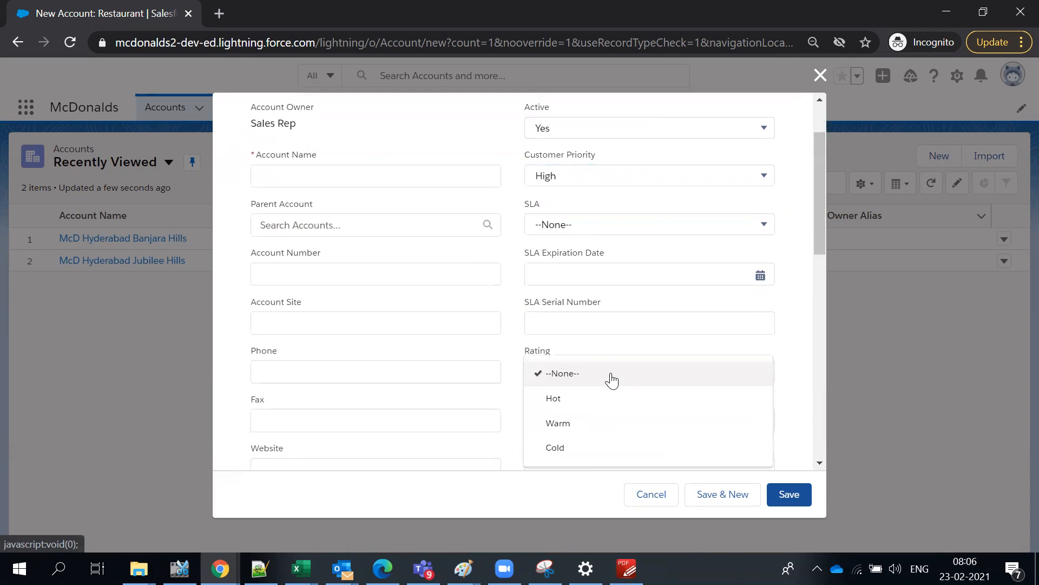
click(587, 460)
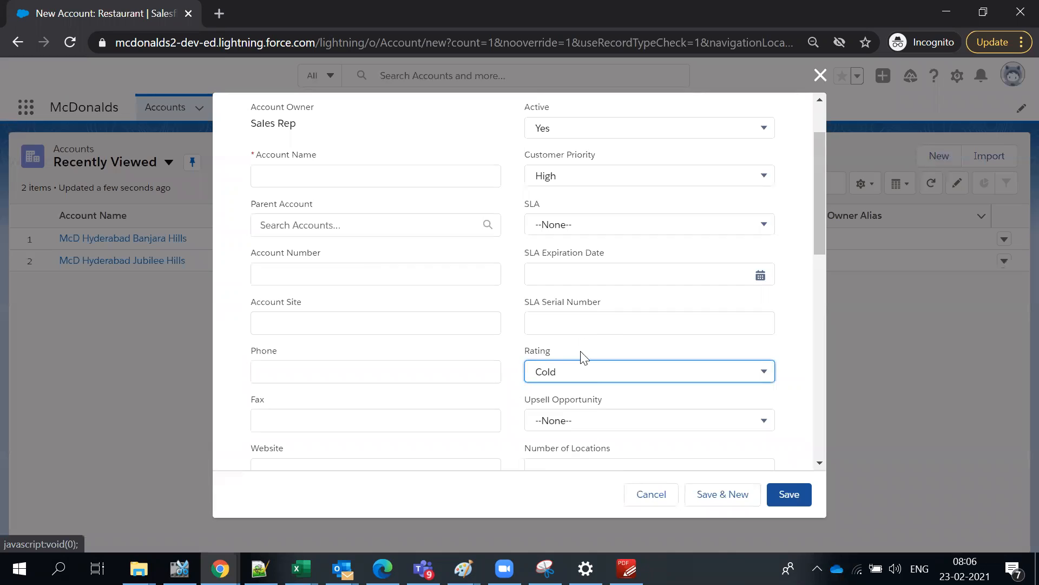
click(543, 372)
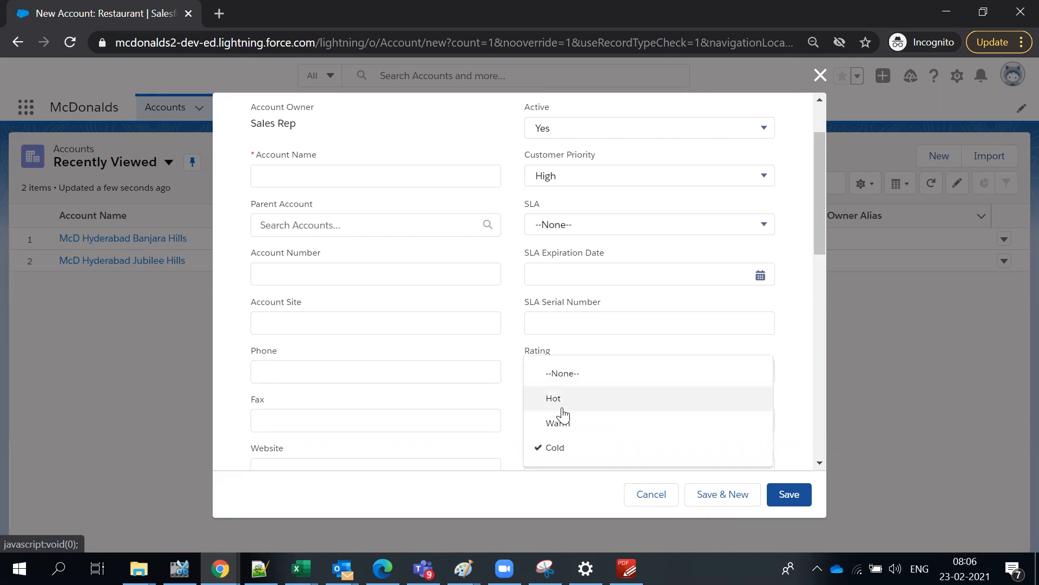
click(508, 343)
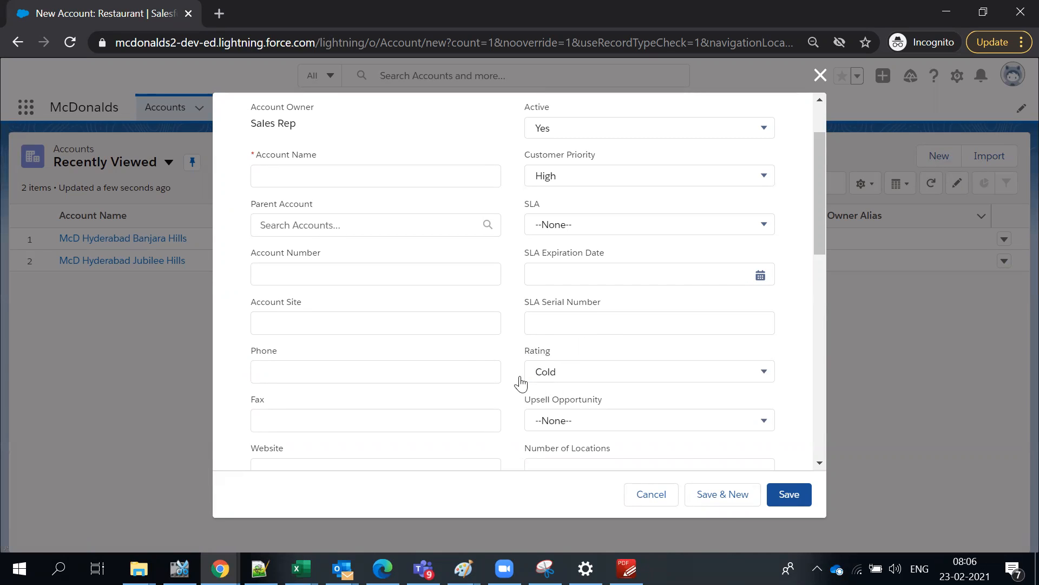
scroll(548, 424, up, 2)
- Enter the account name McD Hyderabad Gachibowli and select the word Gachibowli
click(363, 262)
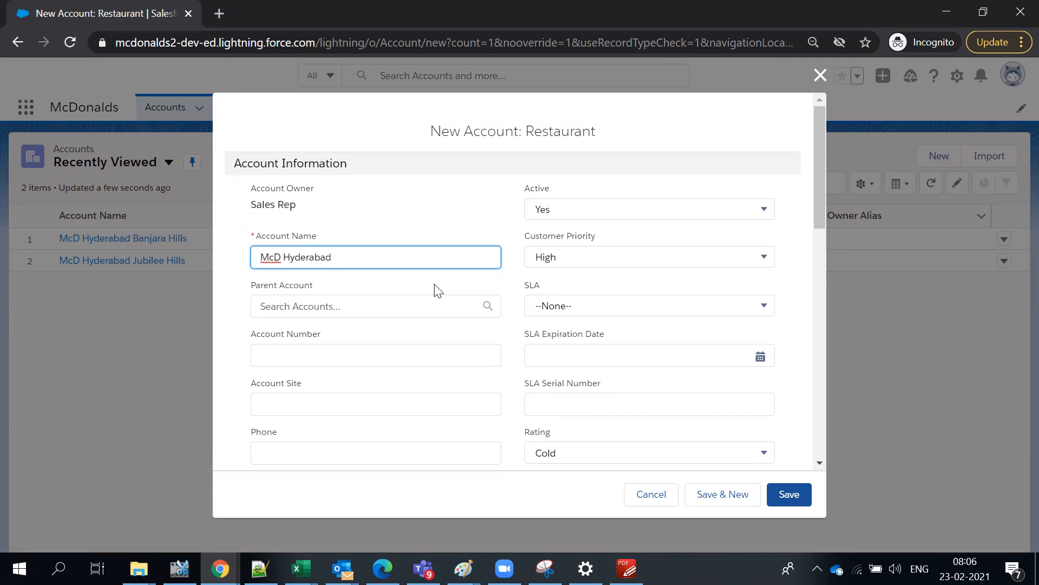
text(Gachibowli)
double_click(357, 255)
key(ctrl+c)
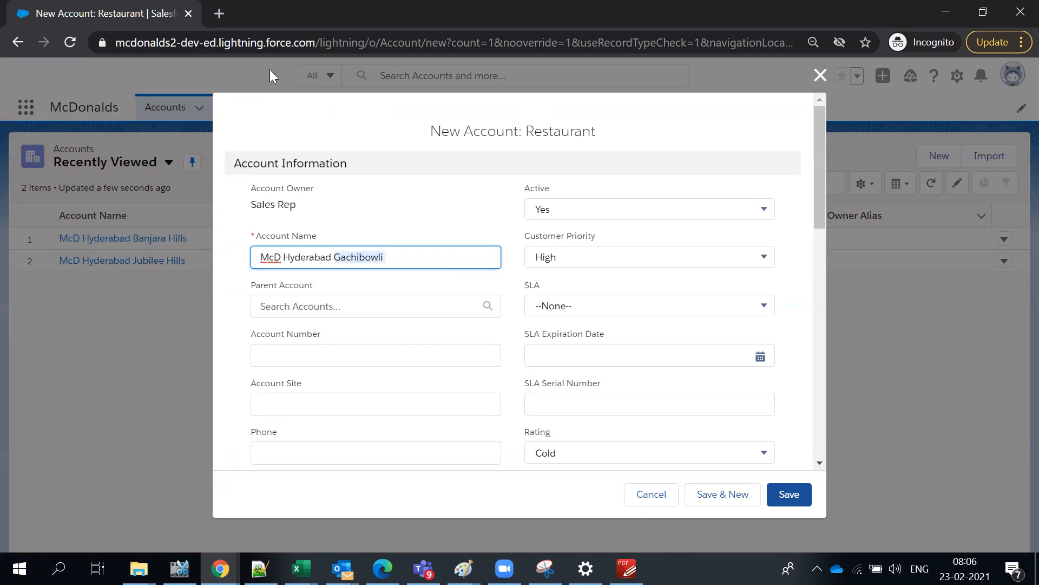
click(223, 20)
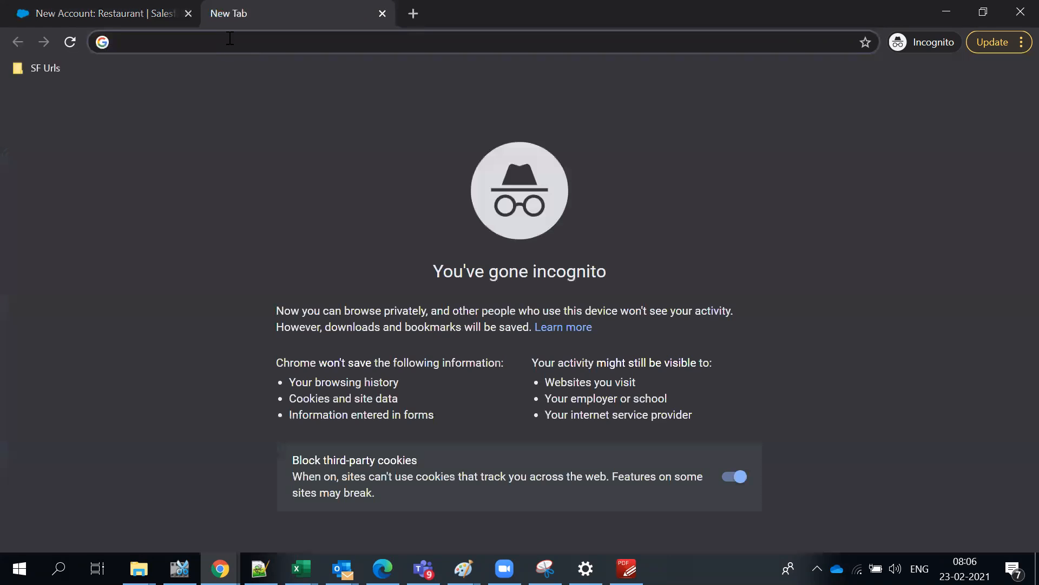
- Look up Gachibowli on Google, then close the results and return to the Account Name field
key(ctrl+v)
key(Return)
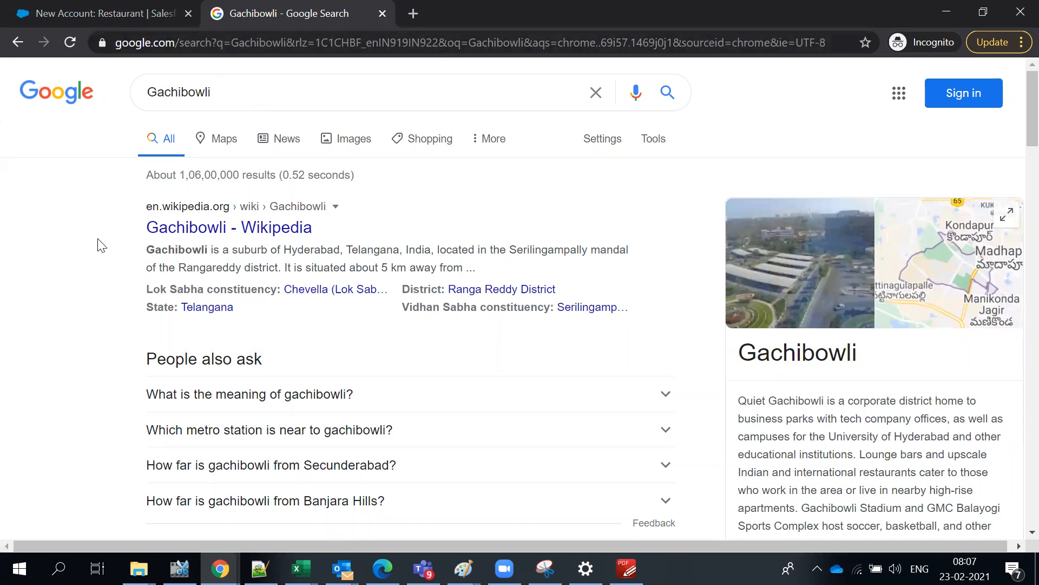
double_click(812, 360)
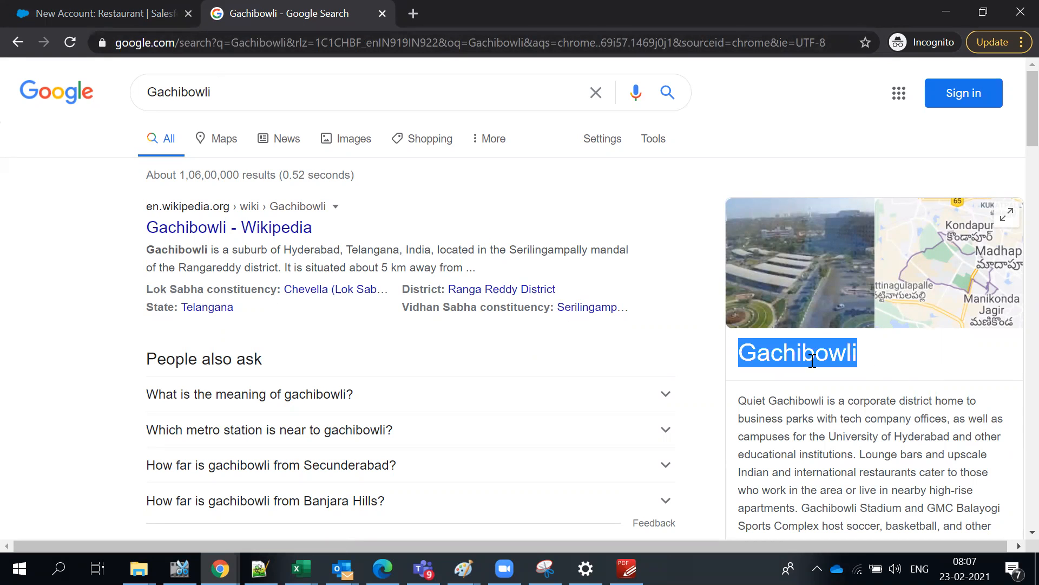
click(386, 17)
click(410, 265)
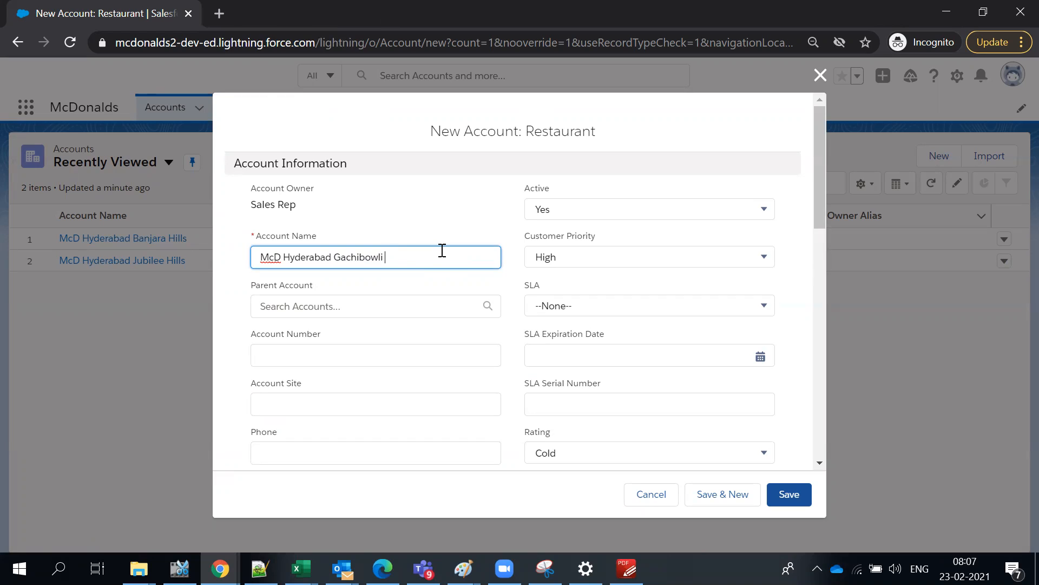
- Review the Parent Account and Account Number fields, then save the McD Hyderabad Gachibowli account
click(372, 306)
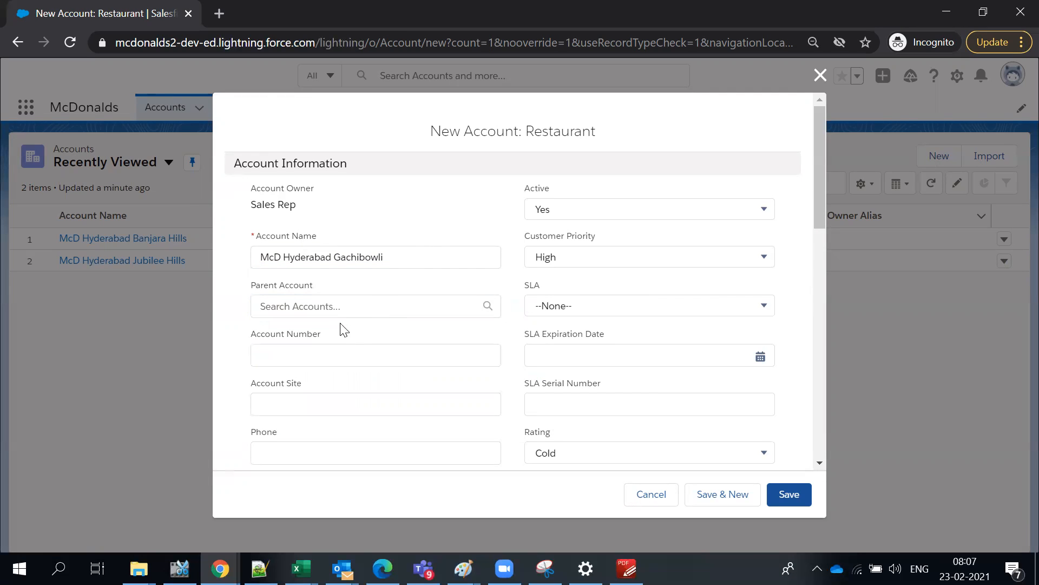
click(342, 355)
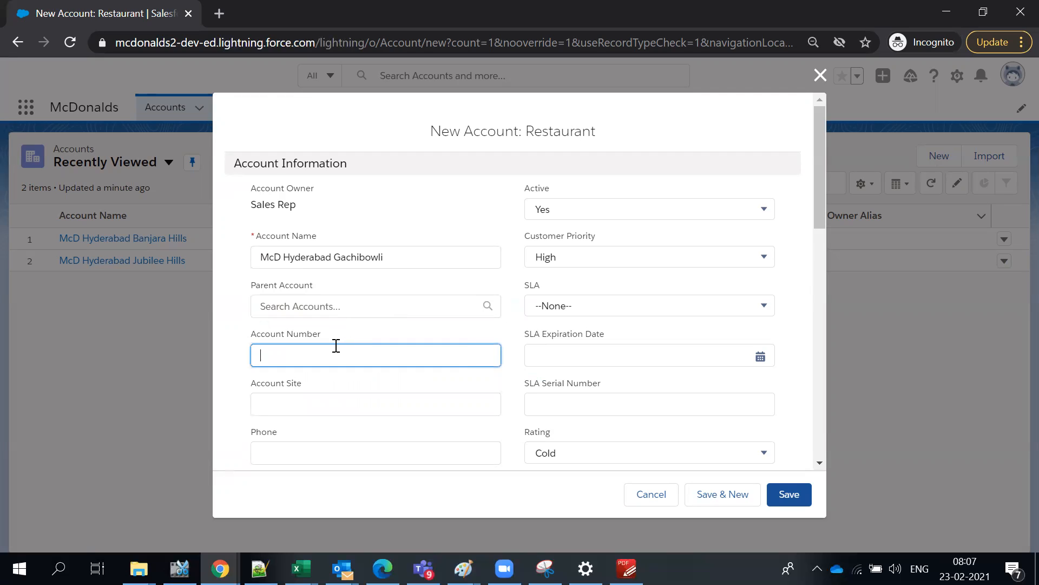
scroll(335, 345, down, 2)
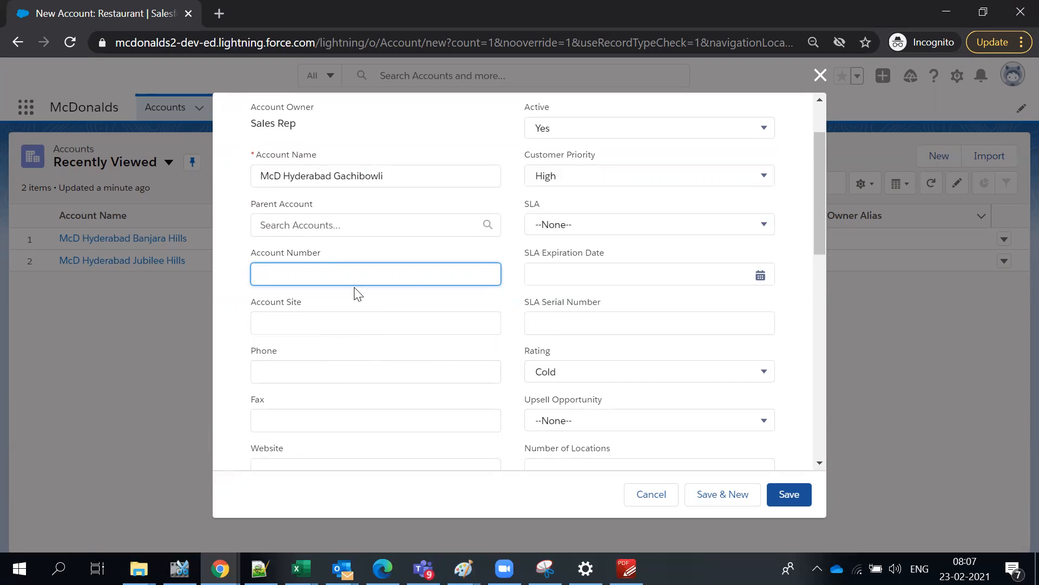
scroll(515, 341, up, 2)
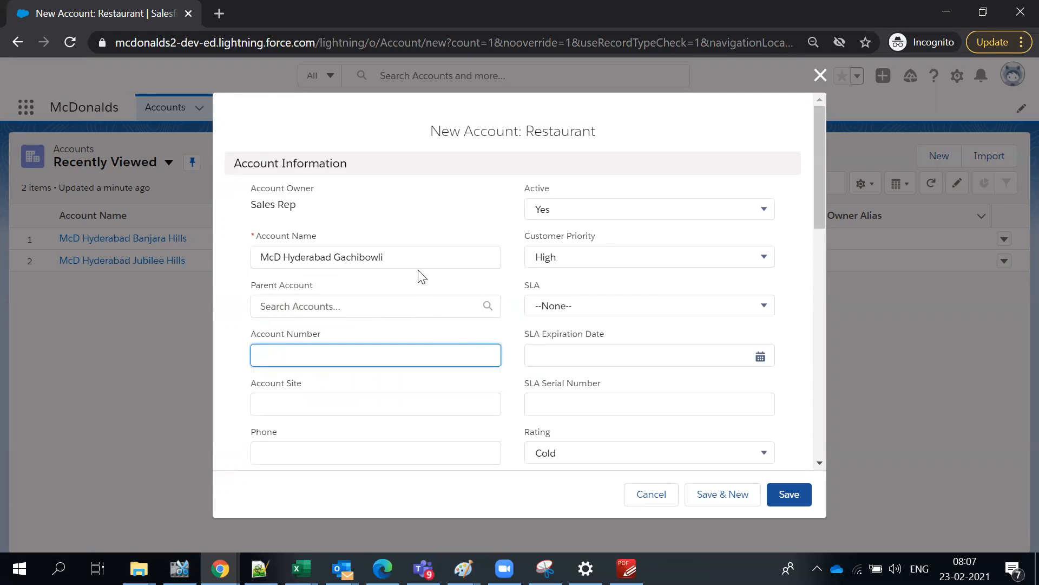
scroll(579, 330, down, 7)
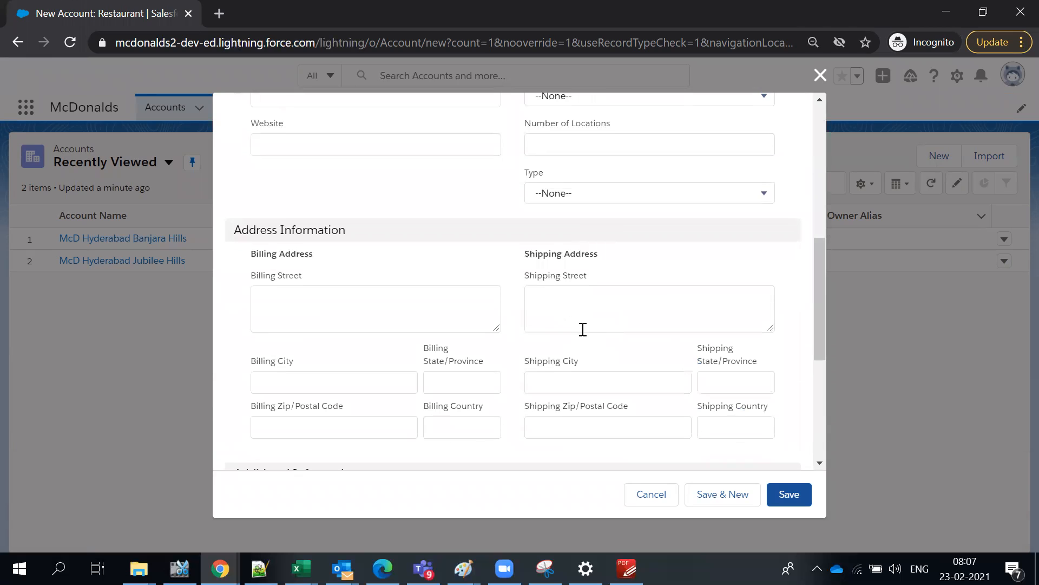
scroll(583, 329, up, 7)
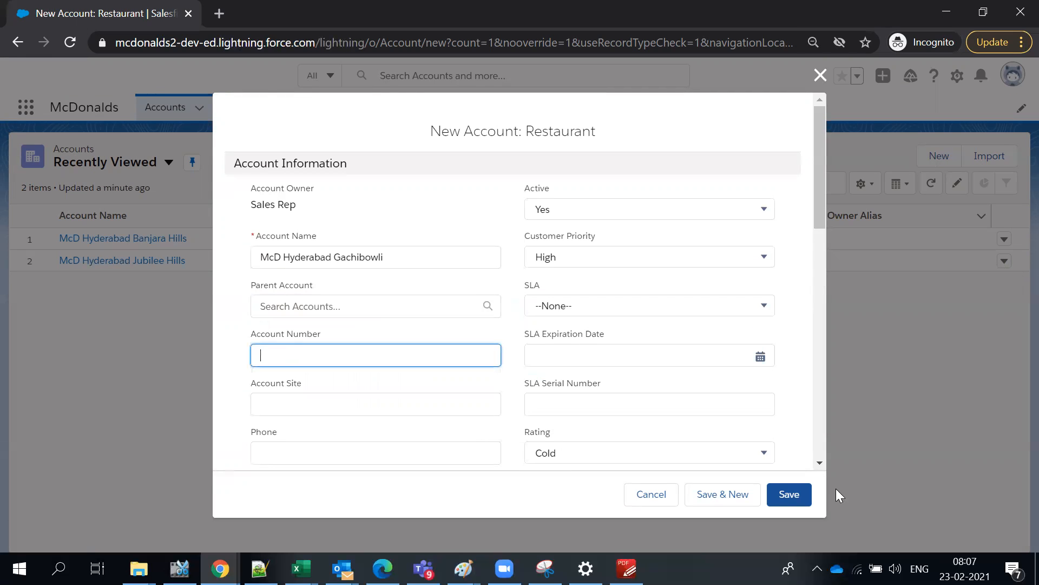
click(799, 496)
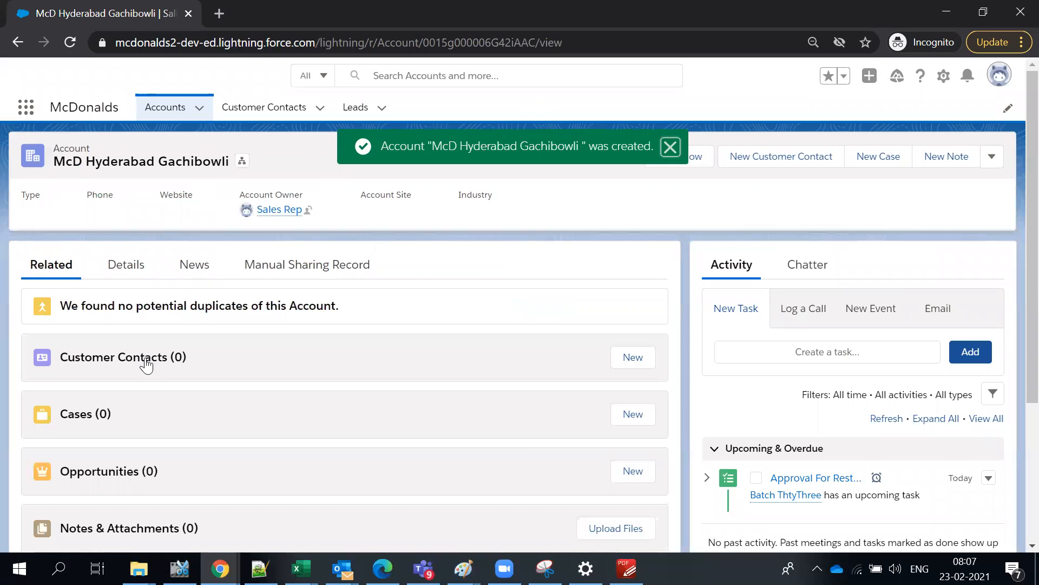
click(126, 274)
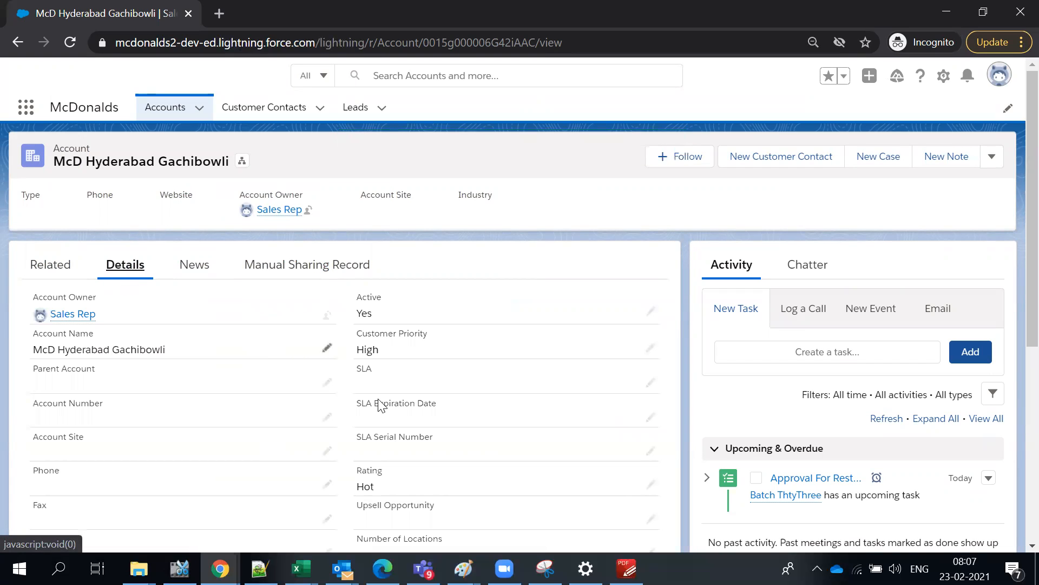
drag(374, 487, 358, 482)
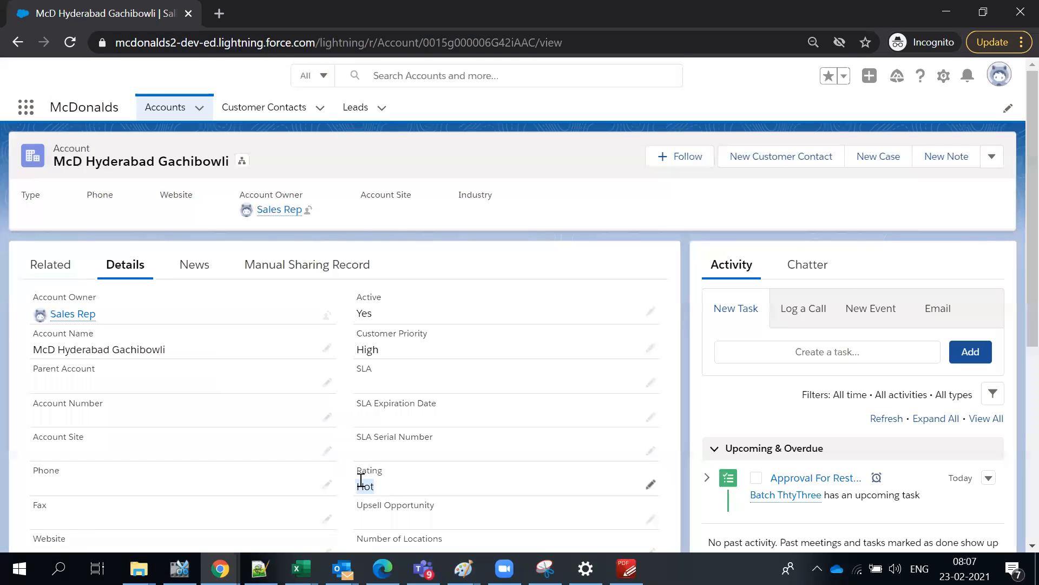
scroll(288, 428, down, 5)
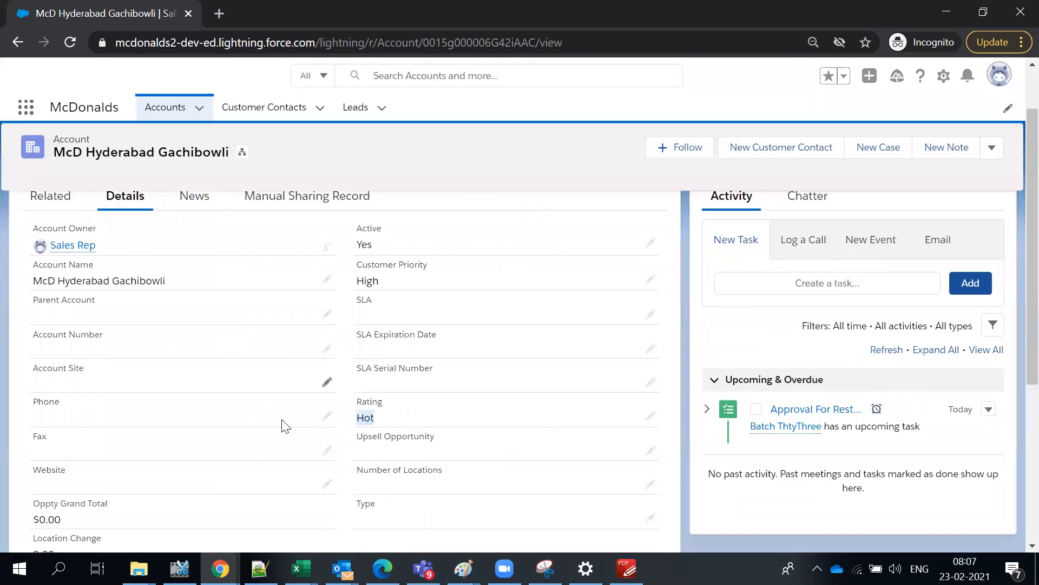
scroll(287, 428, up, 6)
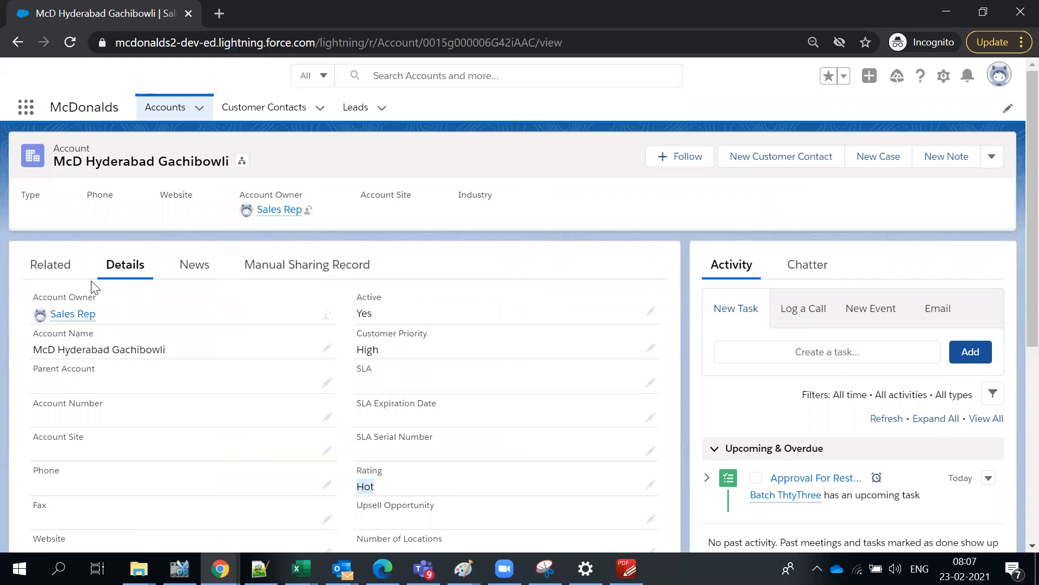
click(79, 283)
scroll(266, 415, down, 4)
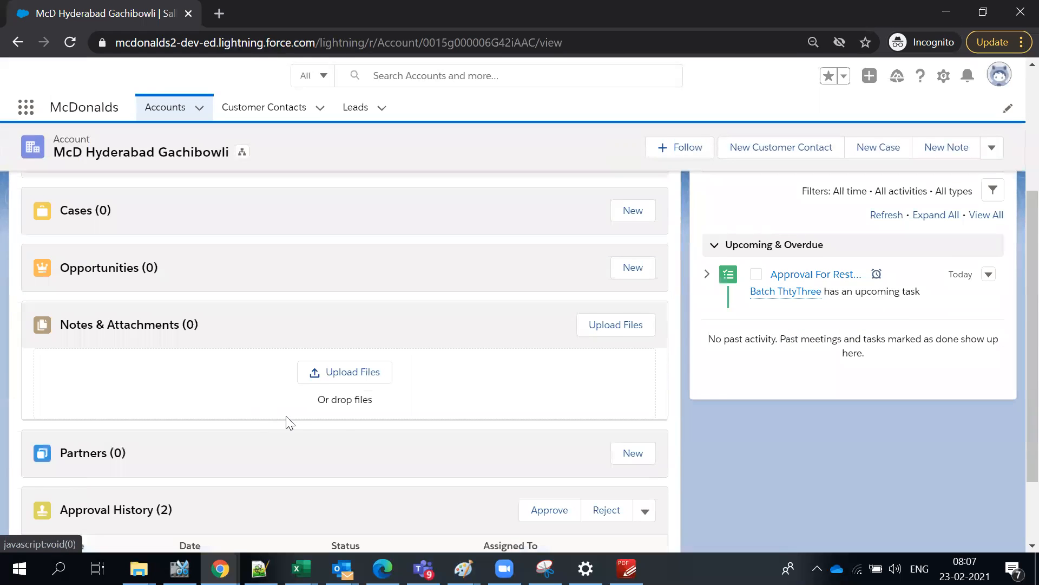
scroll(349, 439, down, 2)
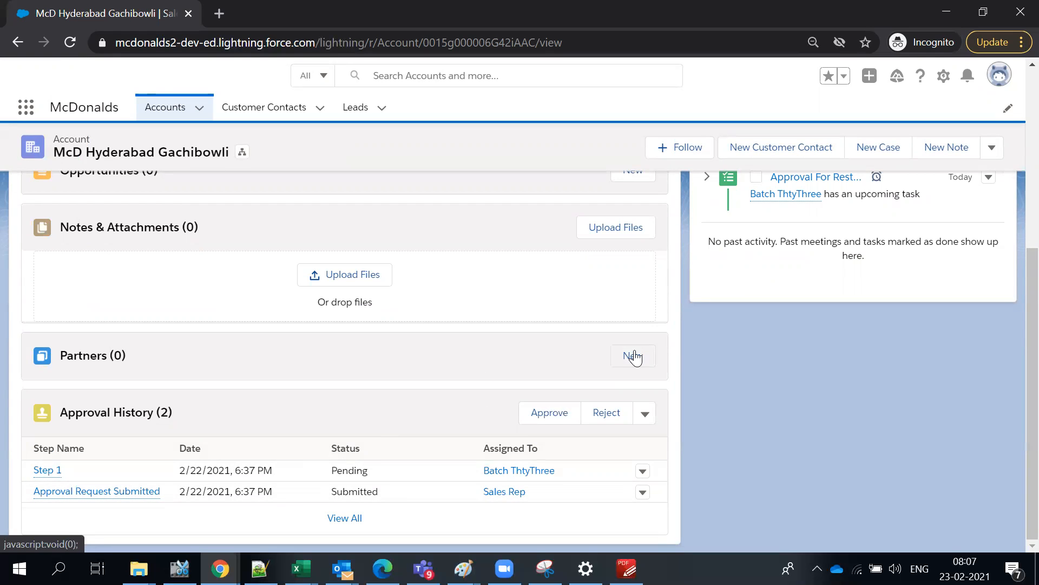
scroll(636, 357, up, 2)
scroll(639, 359, up, 2)
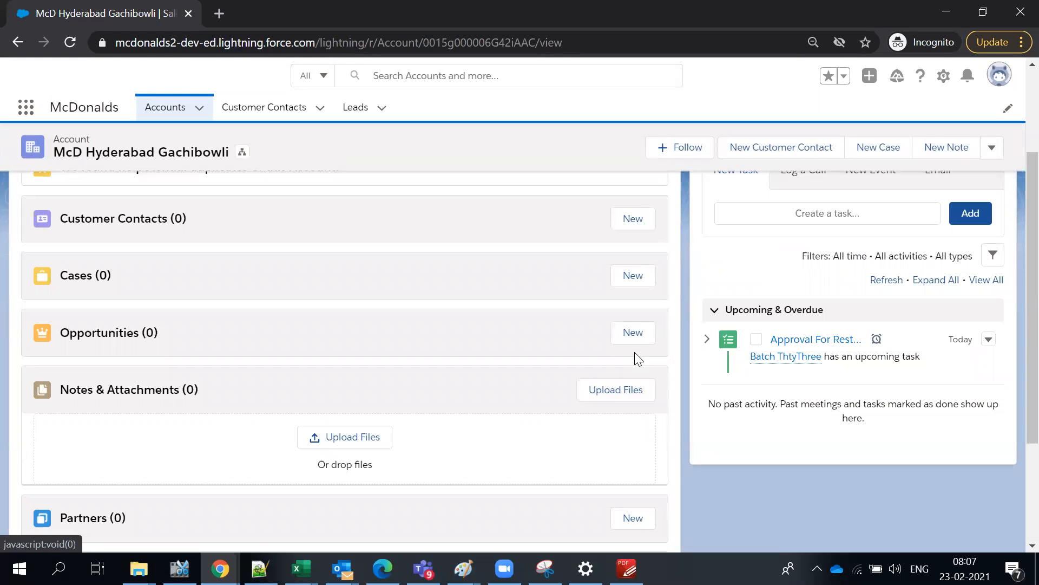
scroll(634, 352, up, 3)
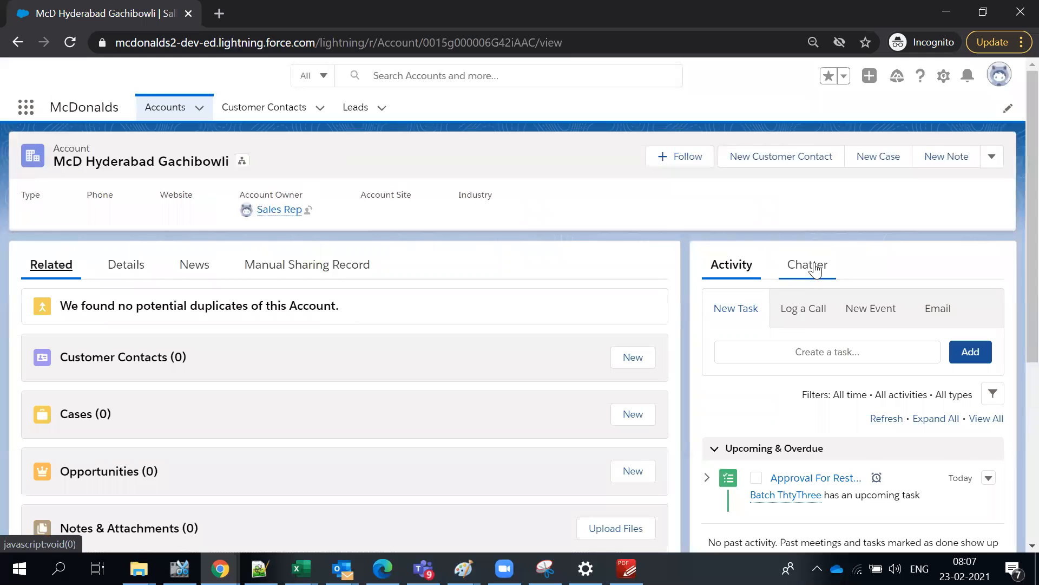
click(816, 269)
scroll(764, 428, down, 4)
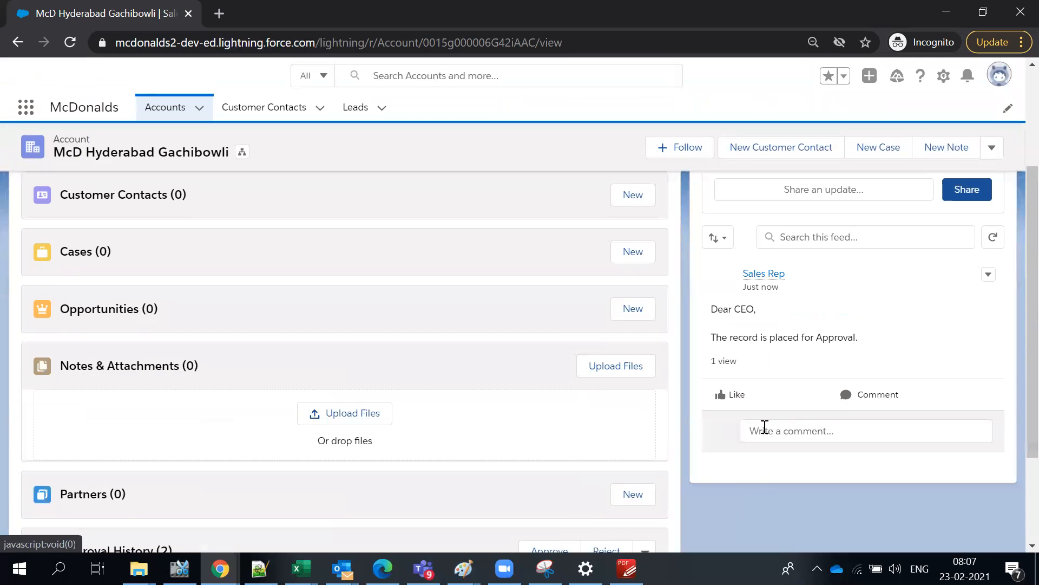
drag(873, 344, 712, 307)
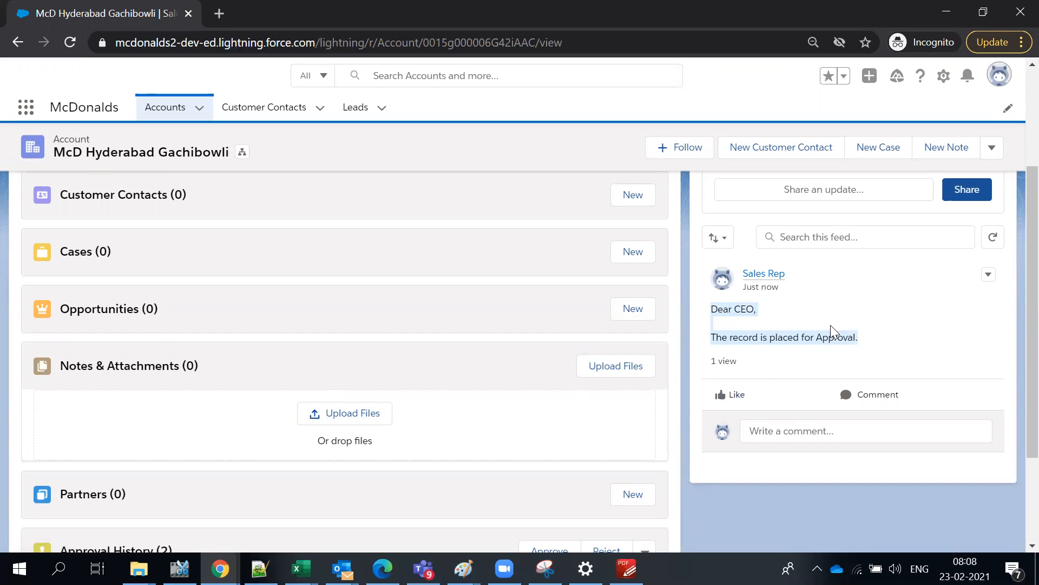
scroll(651, 356, up, 1)
scroll(651, 356, up, 3)
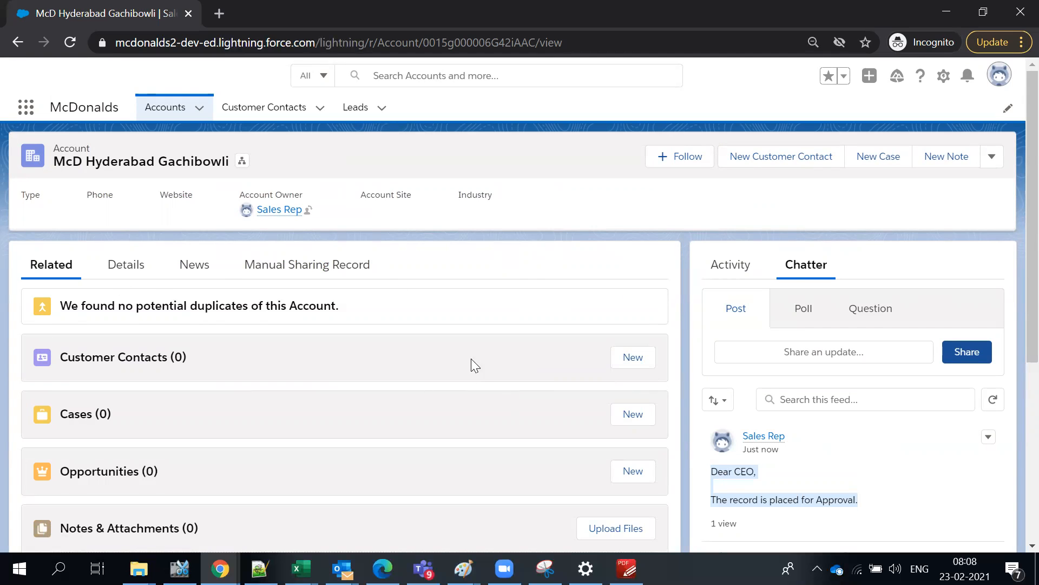
scroll(795, 285, down, 5)
click(715, 242)
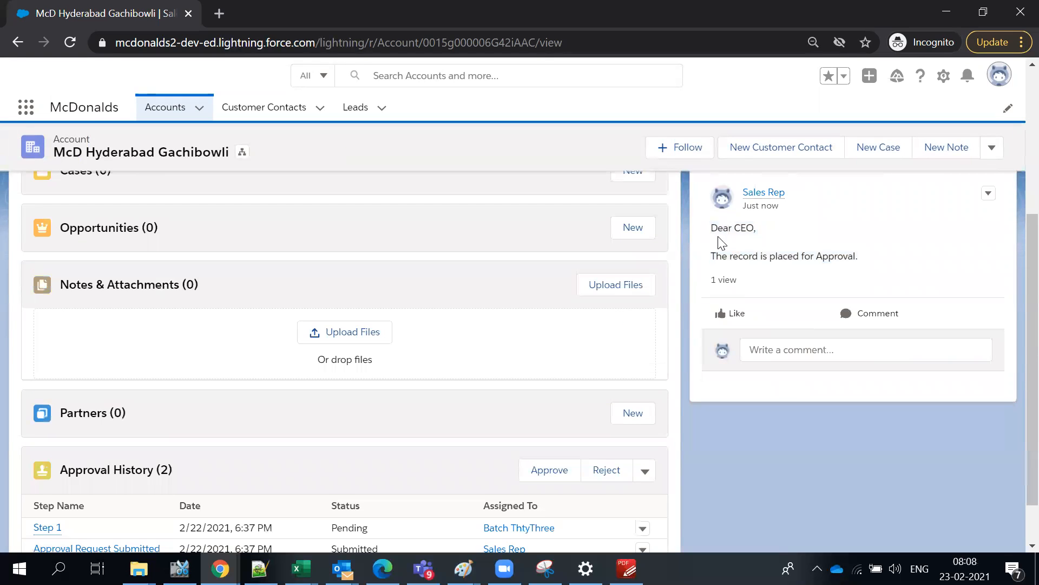
drag(756, 234, 893, 262)
click(895, 262)
scroll(873, 301, up, 3)
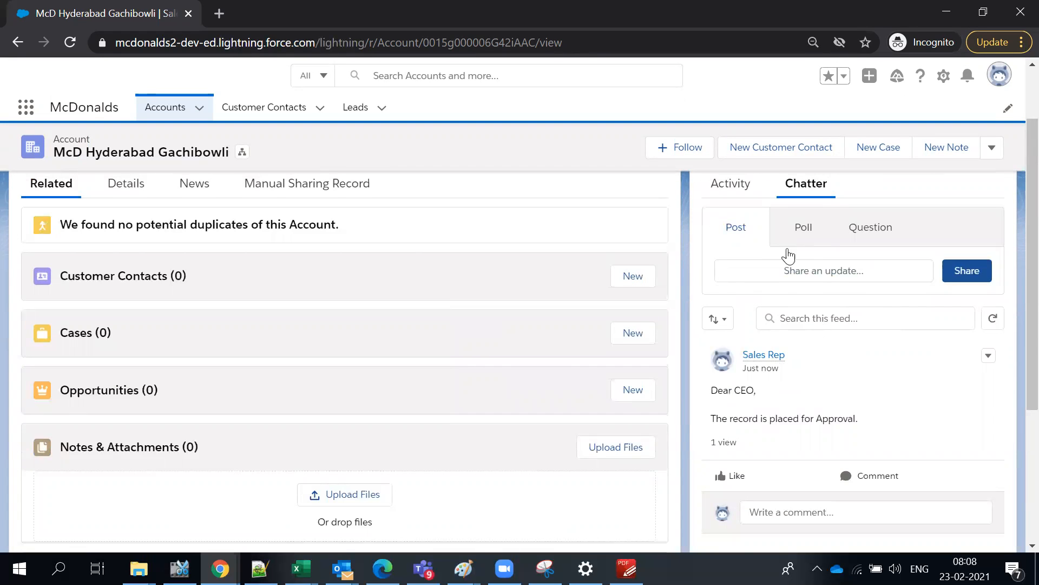
scroll(787, 248, up, 2)
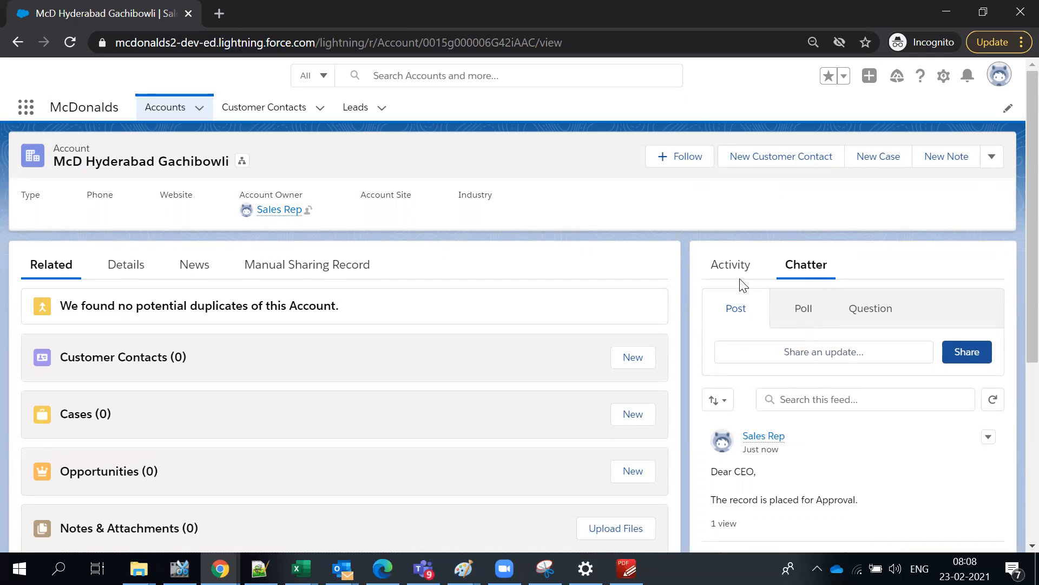
click(731, 265)
scroll(799, 409, down, 3)
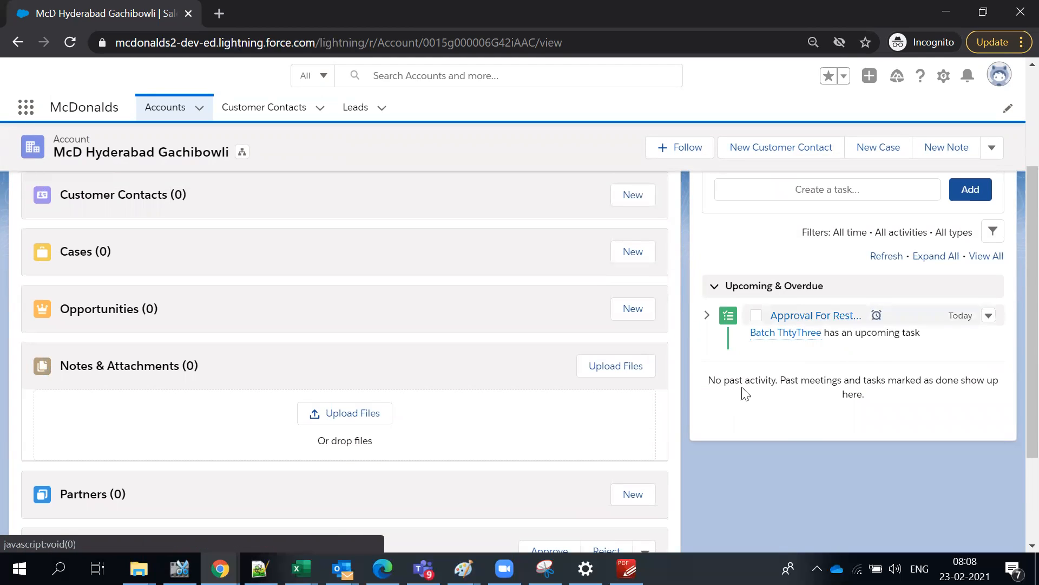
scroll(743, 391, up, 3)
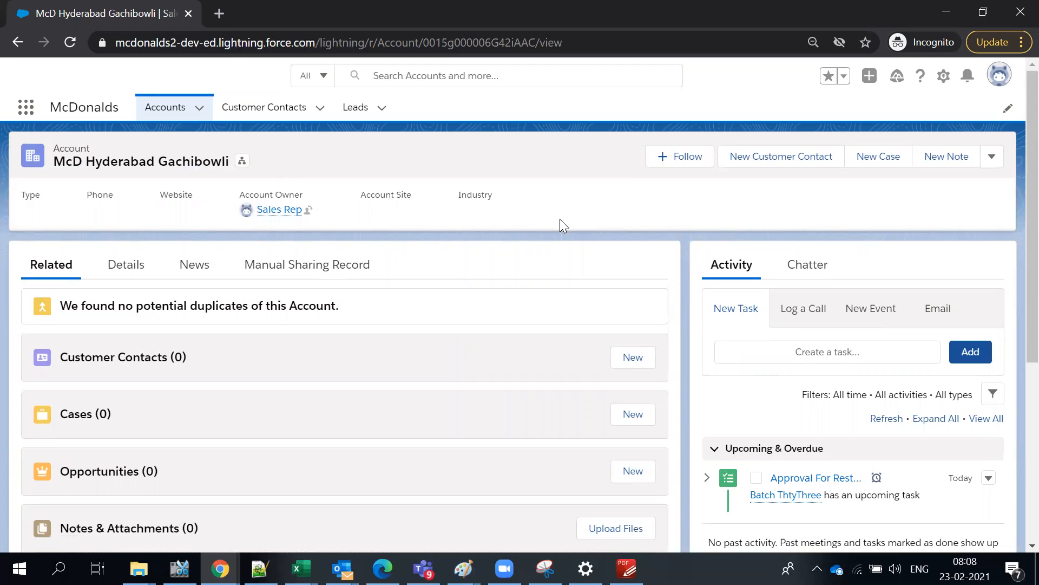
- In the other window, open the McD Hyderabad Gachibowli approval request from notifications
key(alt+Tab)
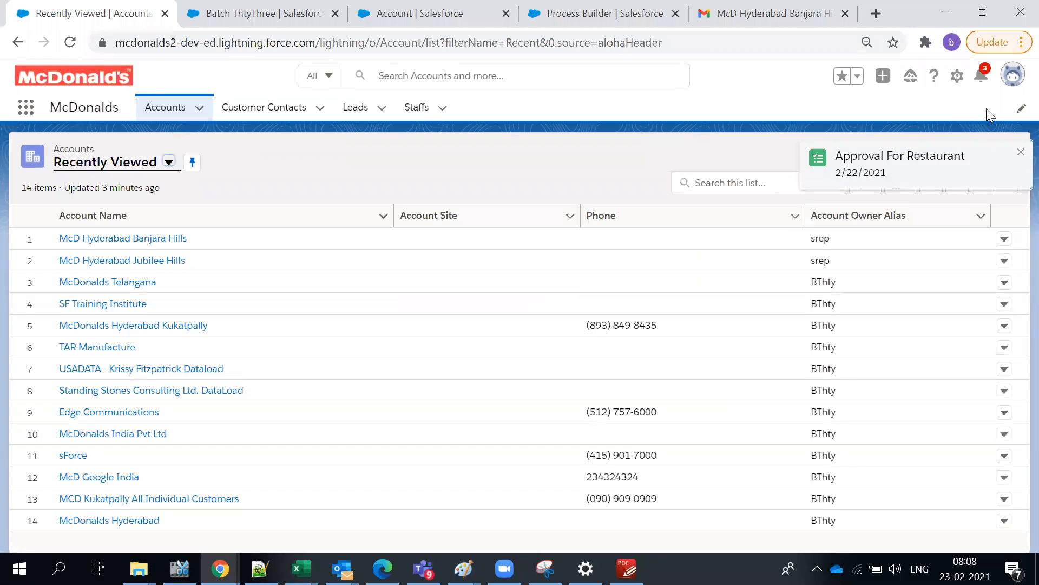
click(983, 77)
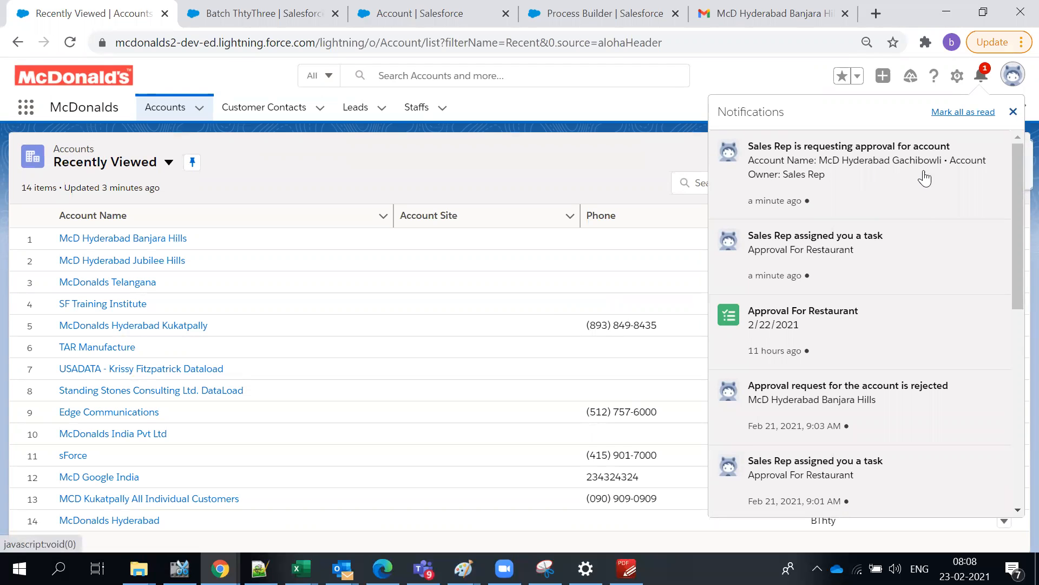
click(969, 173)
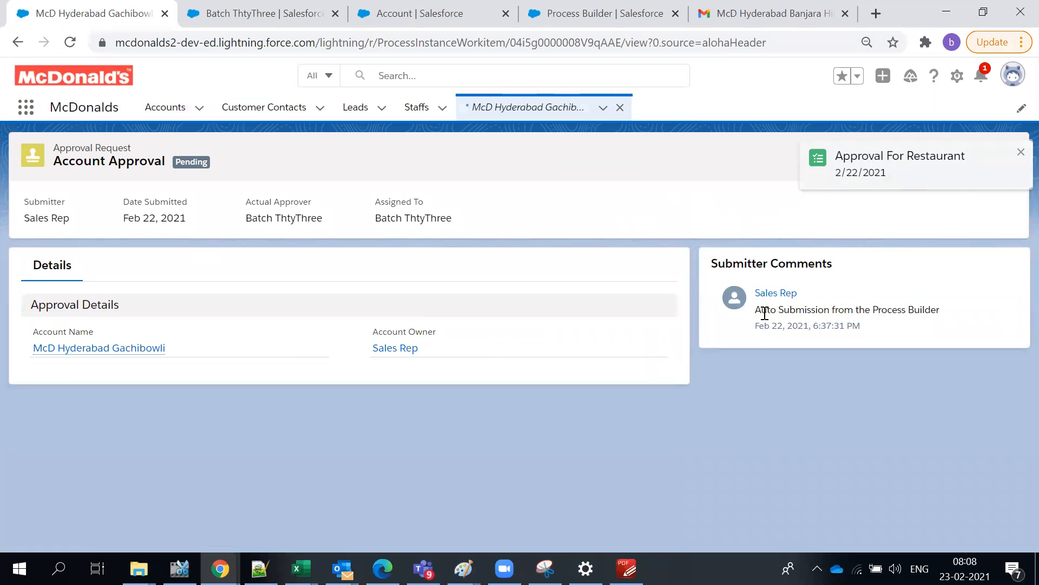
- Select the submitter's comment, dismiss the notification, and open the McD Hyderabad Gachibowli account
drag(758, 310, 946, 322)
triple_click(939, 308)
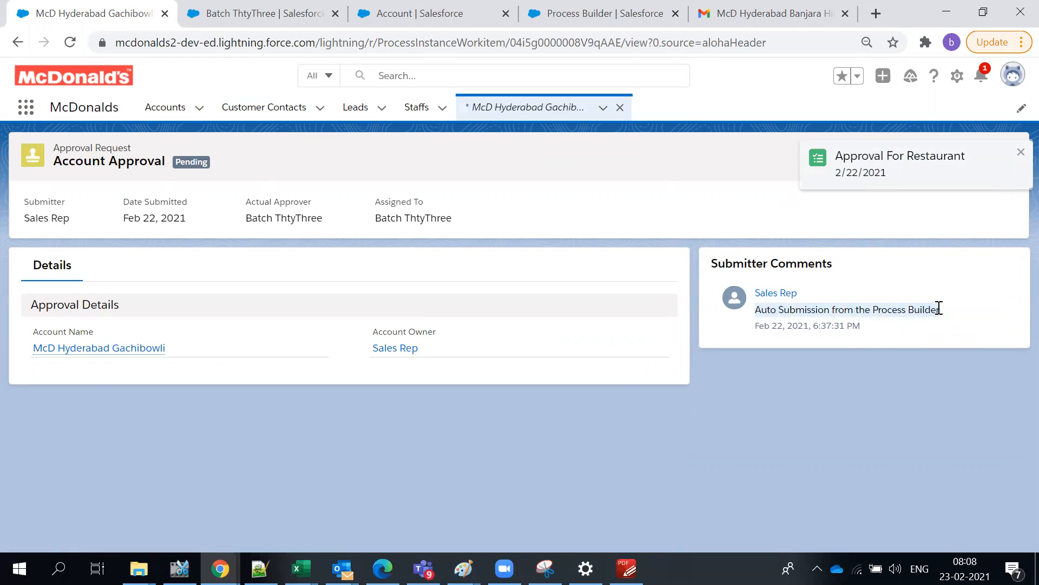
click(1021, 152)
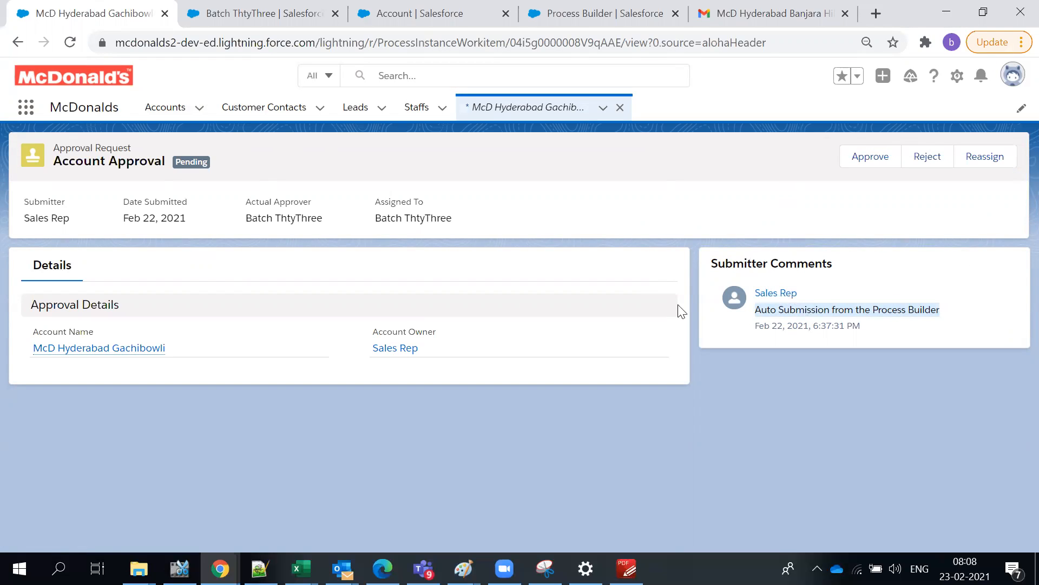
click(87, 349)
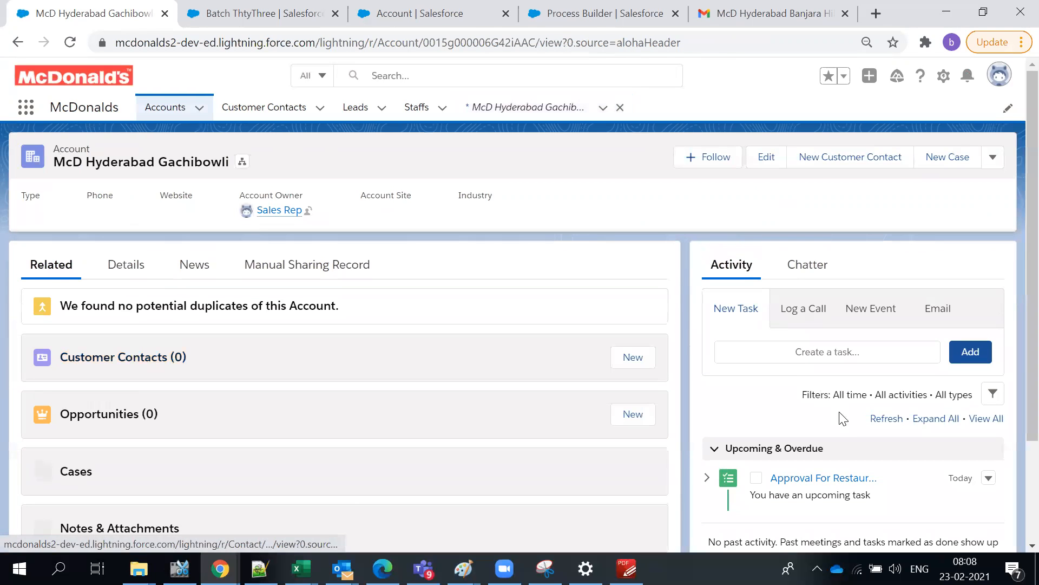
- Browse the account's Chatter feed showing the approval post
scroll(852, 433, down, 2)
scroll(852, 433, up, 2)
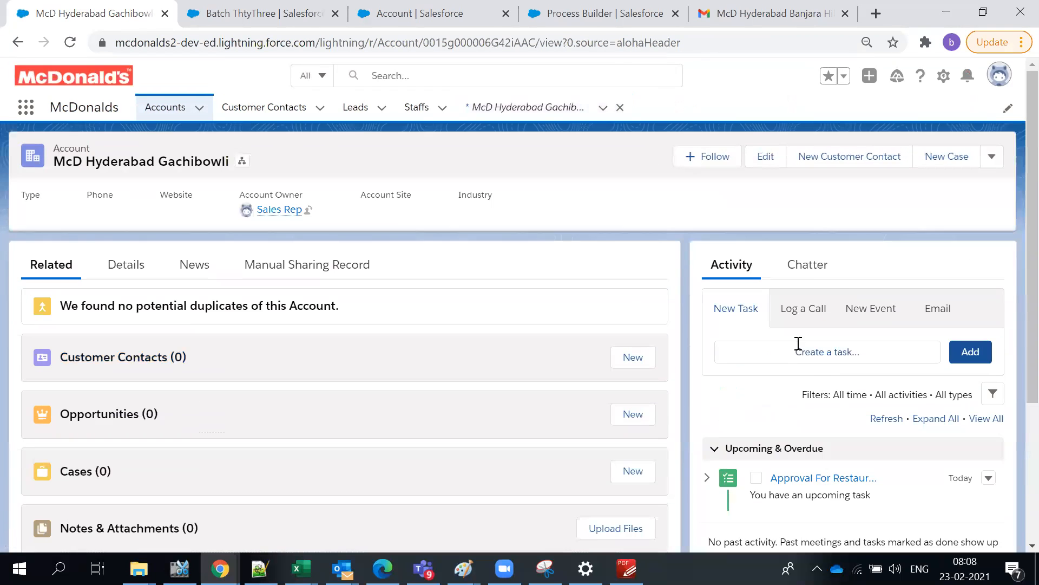
click(805, 268)
scroll(833, 397, down, 1)
scroll(835, 399, down, 2)
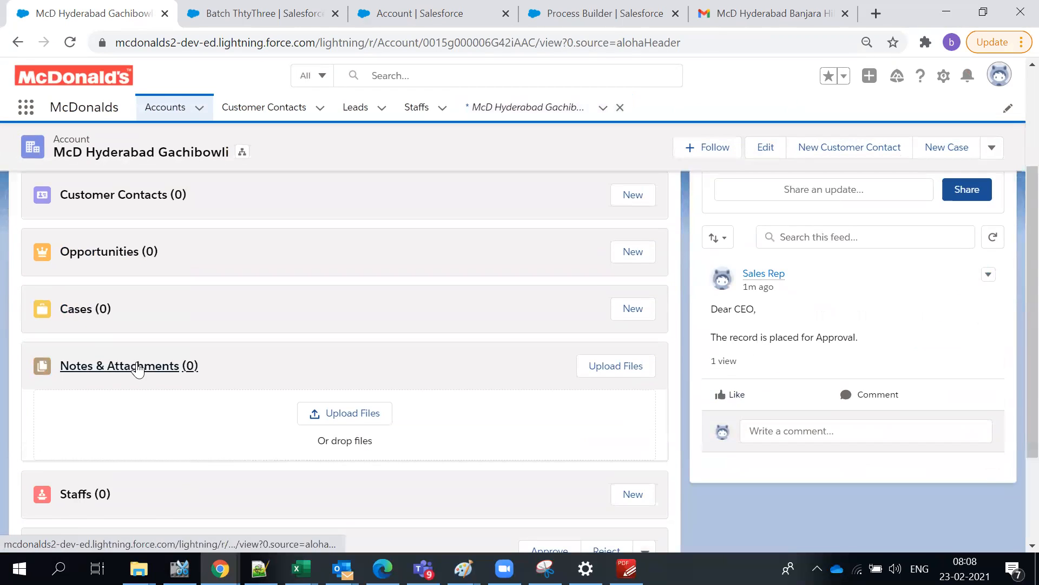
scroll(81, 359, up, 3)
- Scroll through the Details fields, then view Approval History on Related showing Step 1 Pending
click(118, 267)
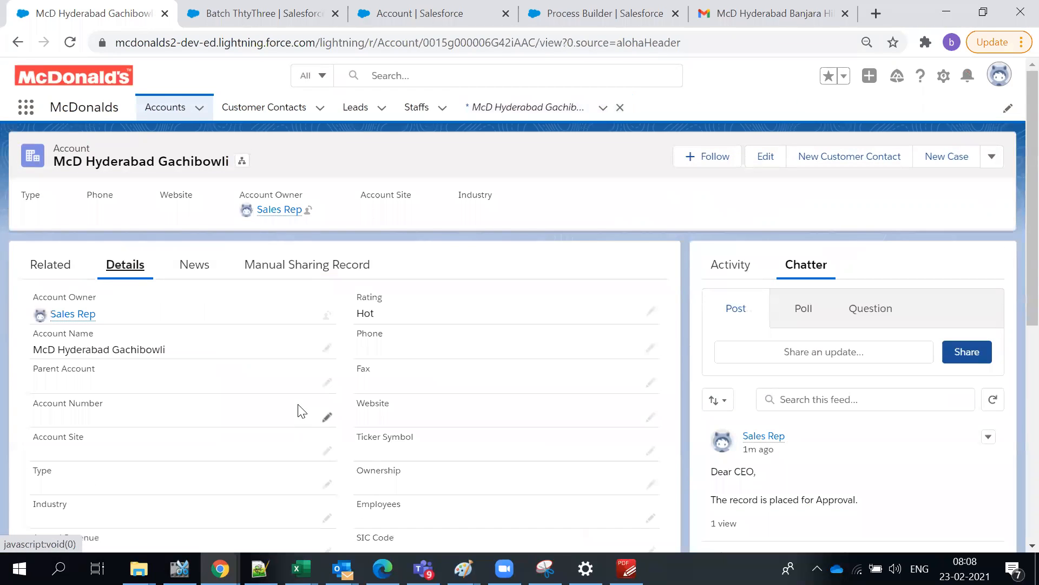
scroll(299, 409, down, 5)
scroll(303, 411, down, 2)
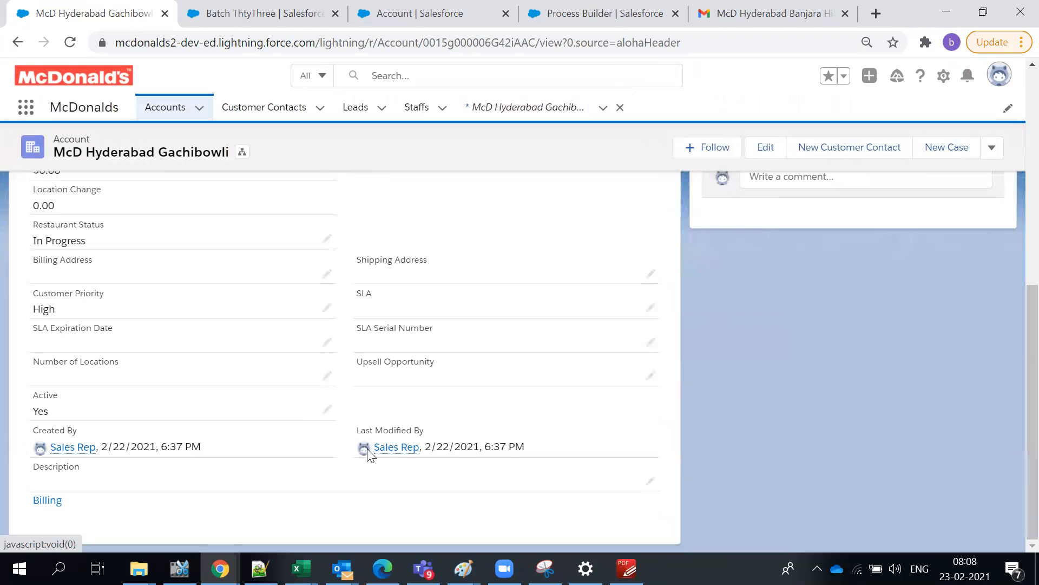
scroll(98, 244, up, 5)
scroll(82, 259, up, 3)
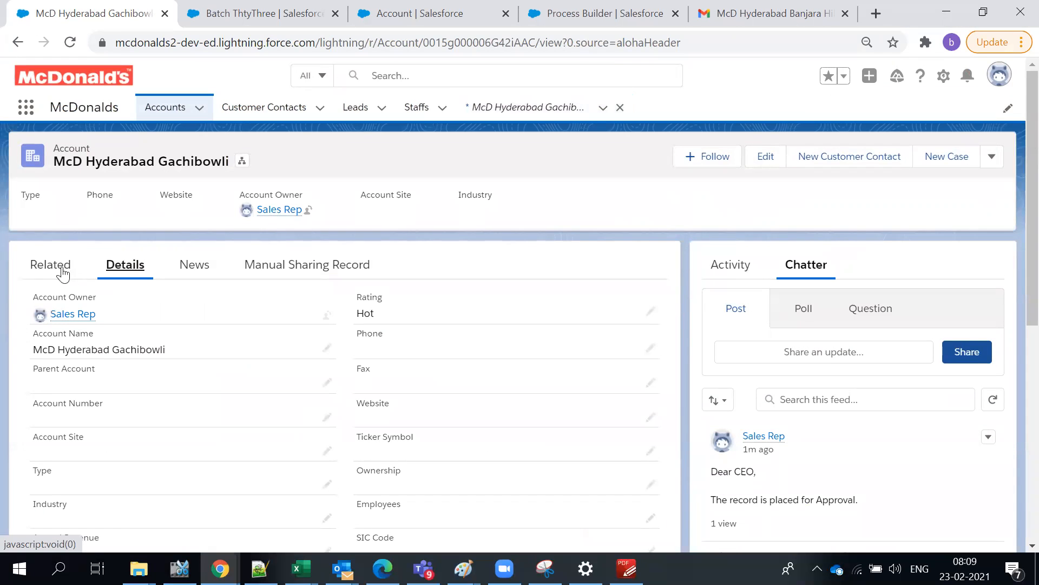
click(60, 269)
scroll(212, 327, down, 2)
scroll(216, 328, down, 4)
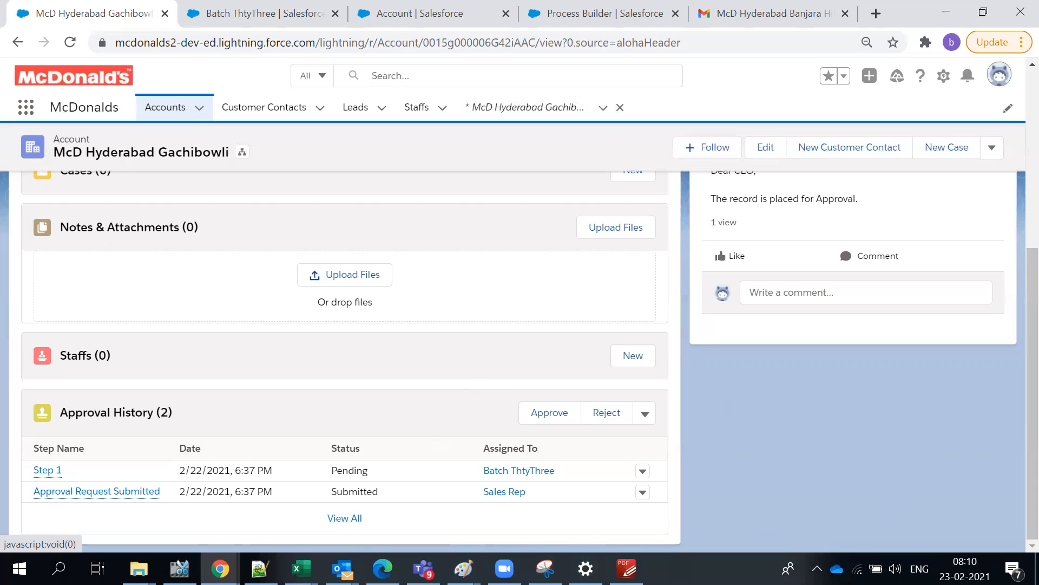
key(alt+Tab)
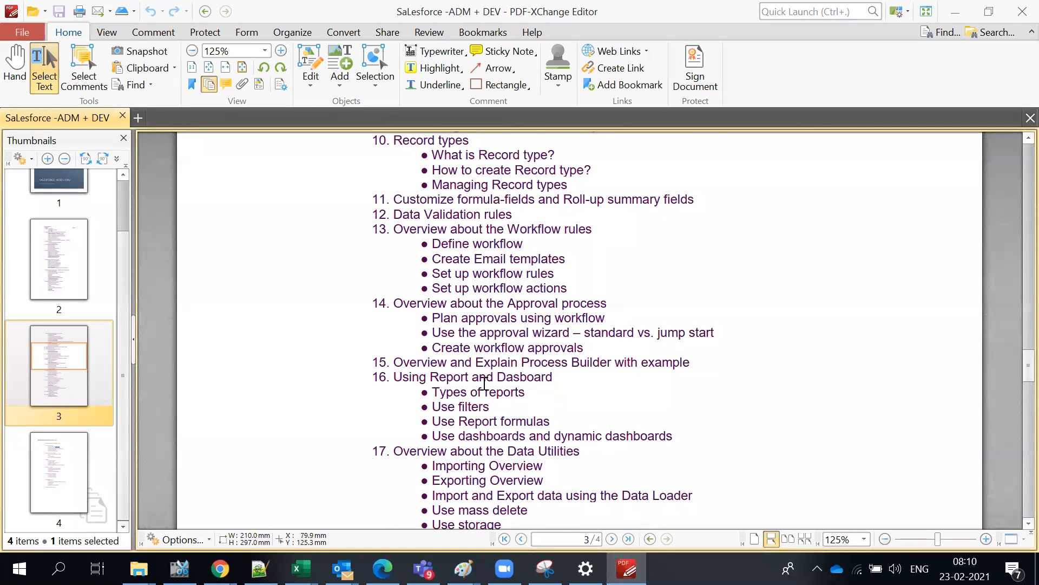
scroll(483, 383, down, 3)
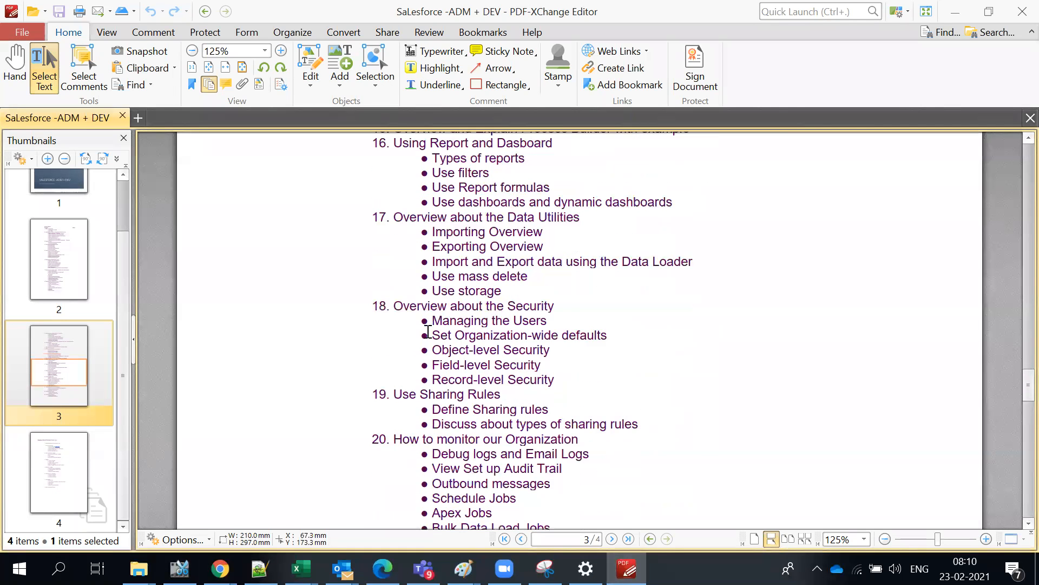
drag(380, 306, 626, 436)
click(587, 335)
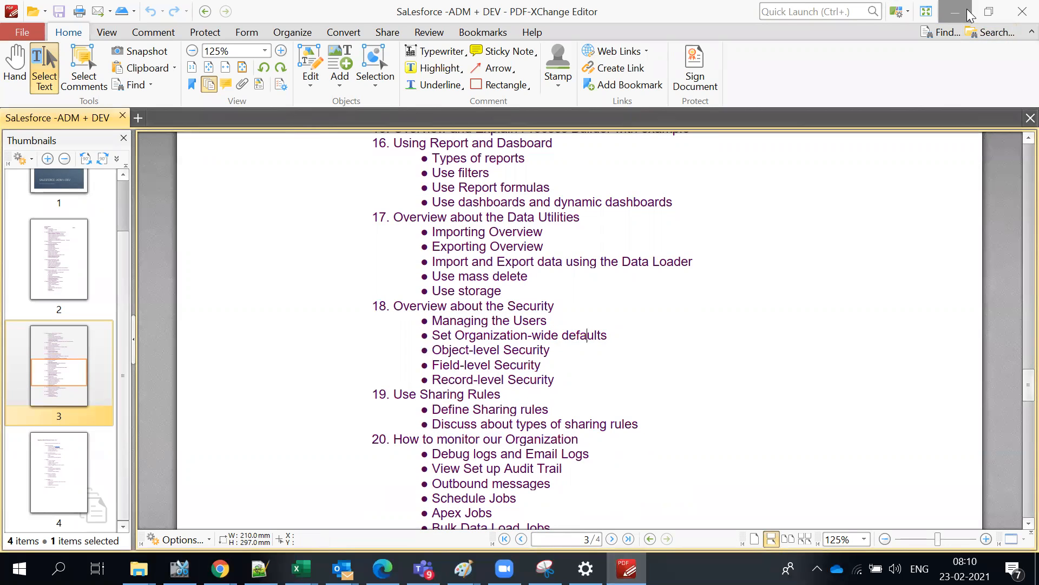
click(965, 569)
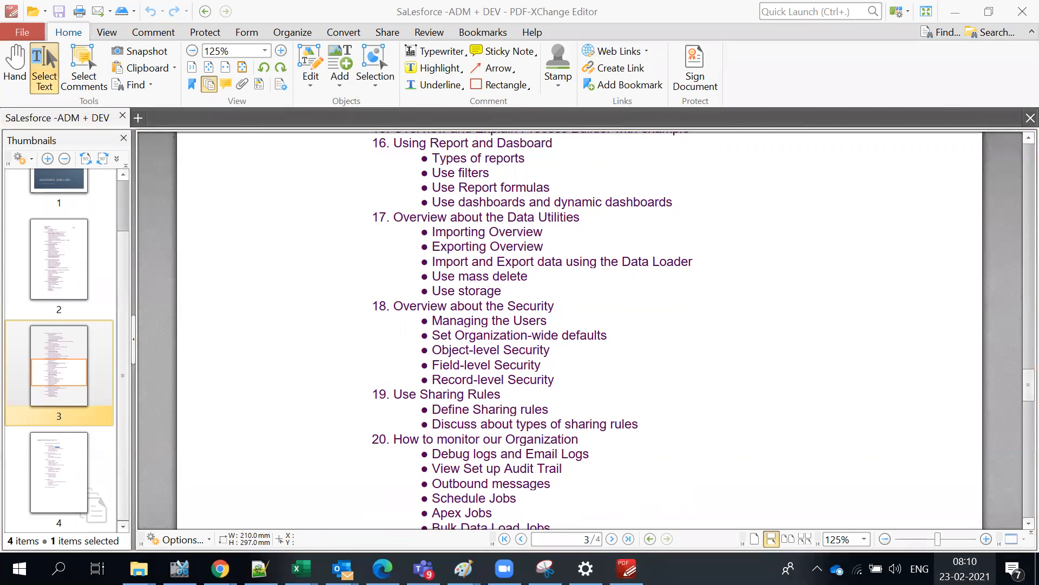
click(659, 306)
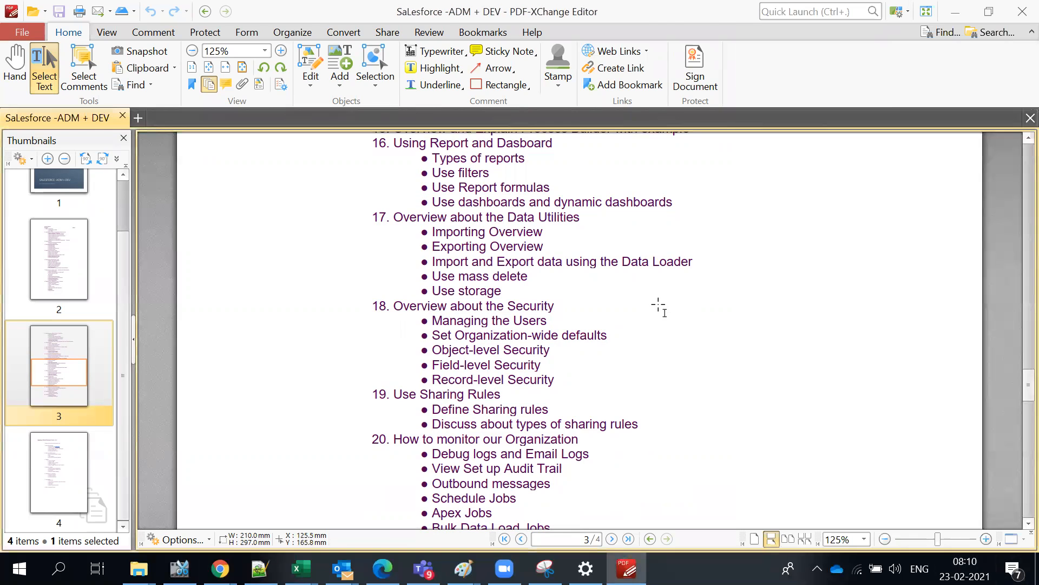
click(946, 15)
scroll(552, 297, up, 5)
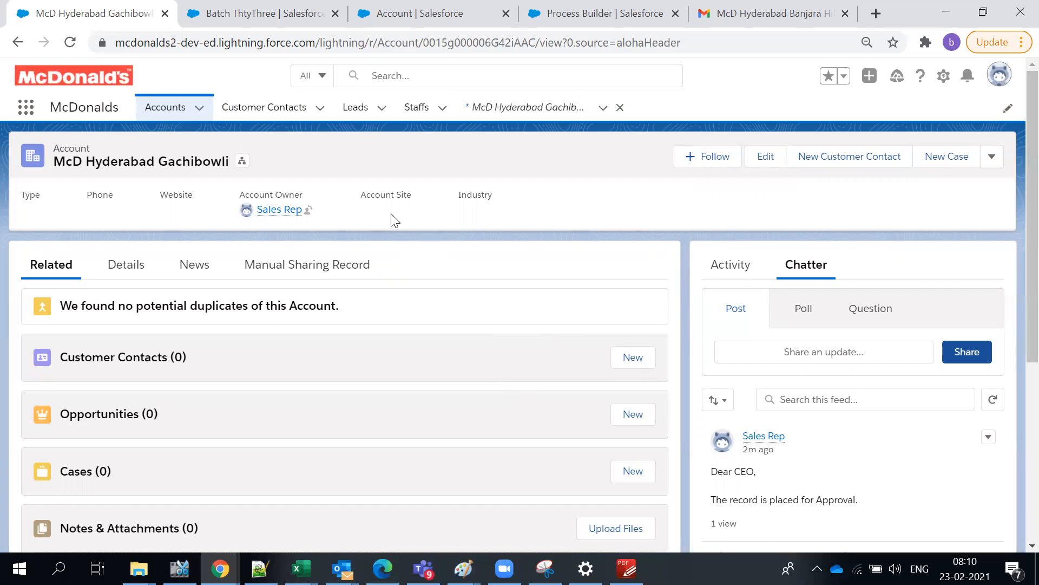
- Switch between Teams, Zoom and the browser, ending on the empty Reno BB Branches list
click(424, 569)
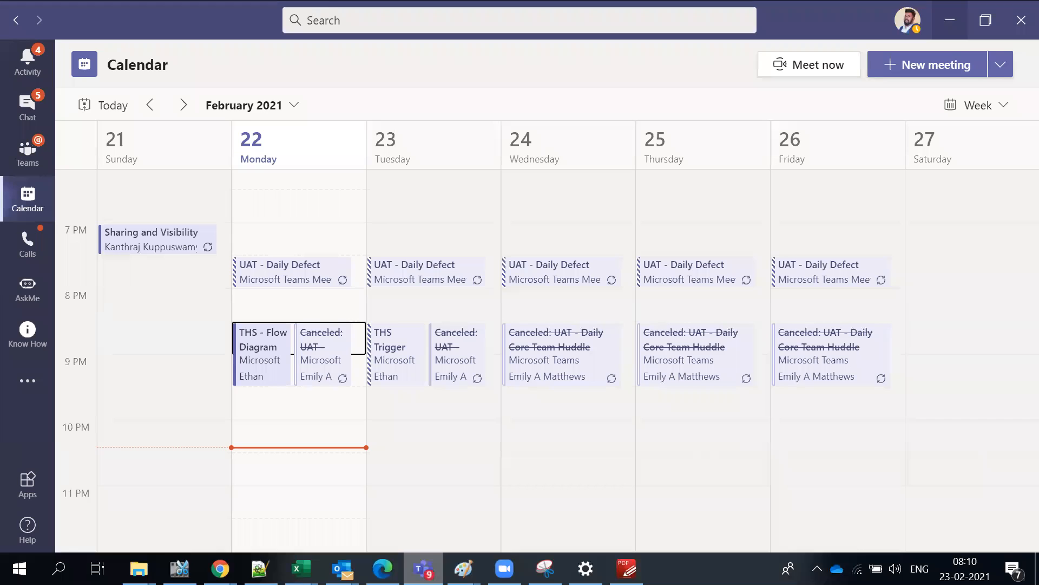
click(424, 569)
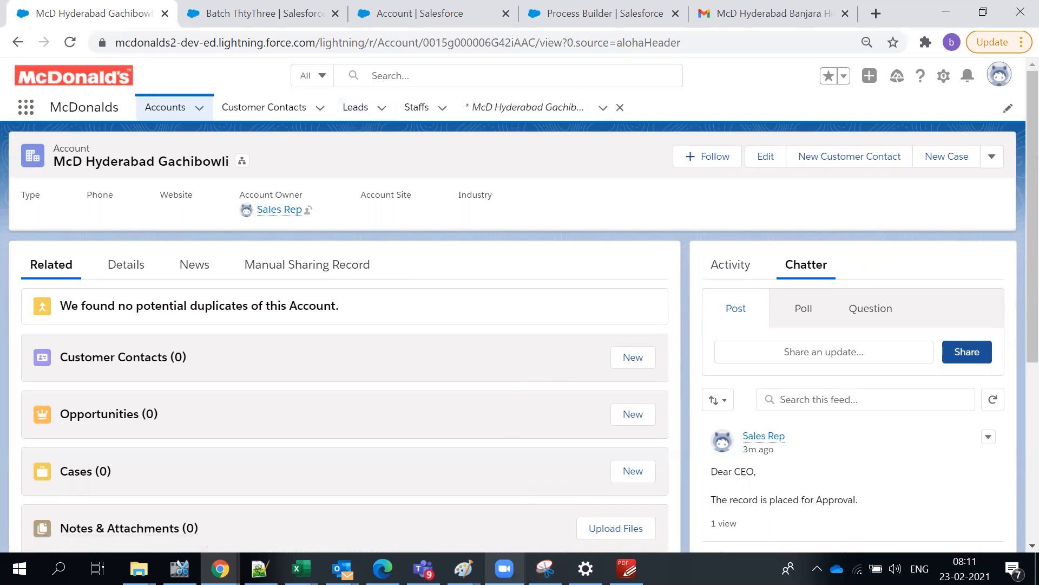
mouse_move(504, 568)
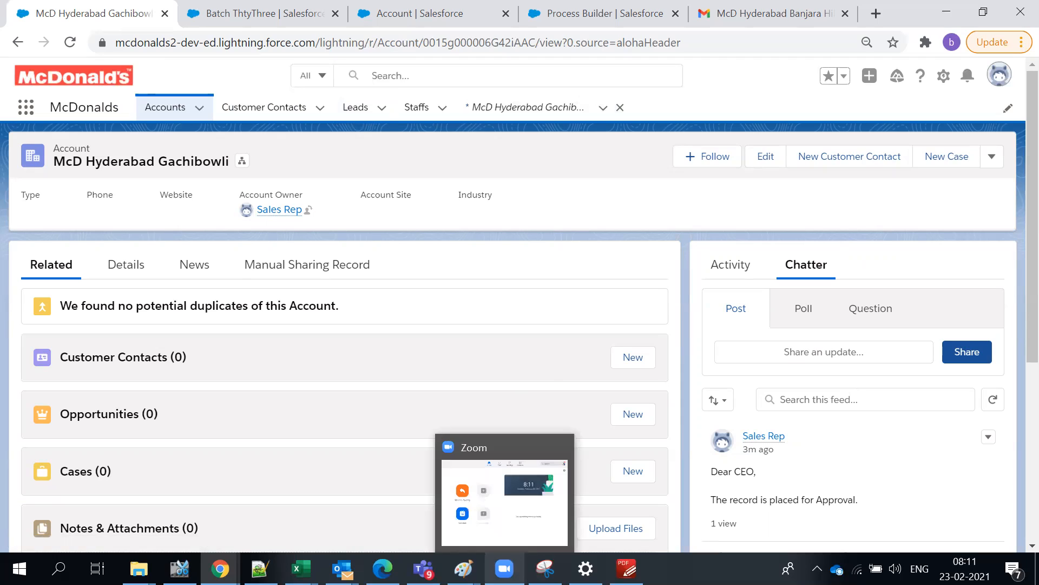
click(511, 484)
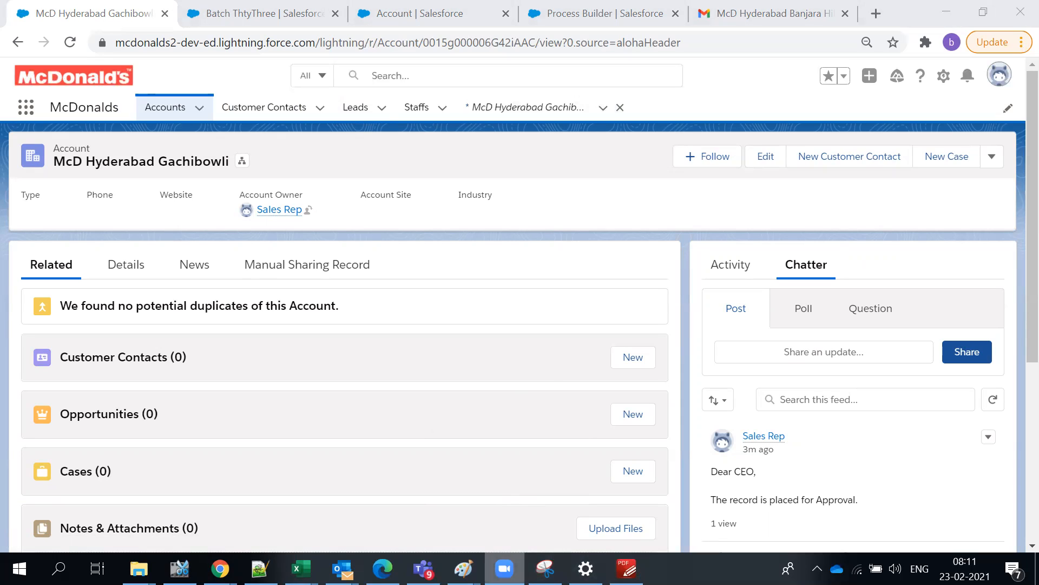
click(505, 569)
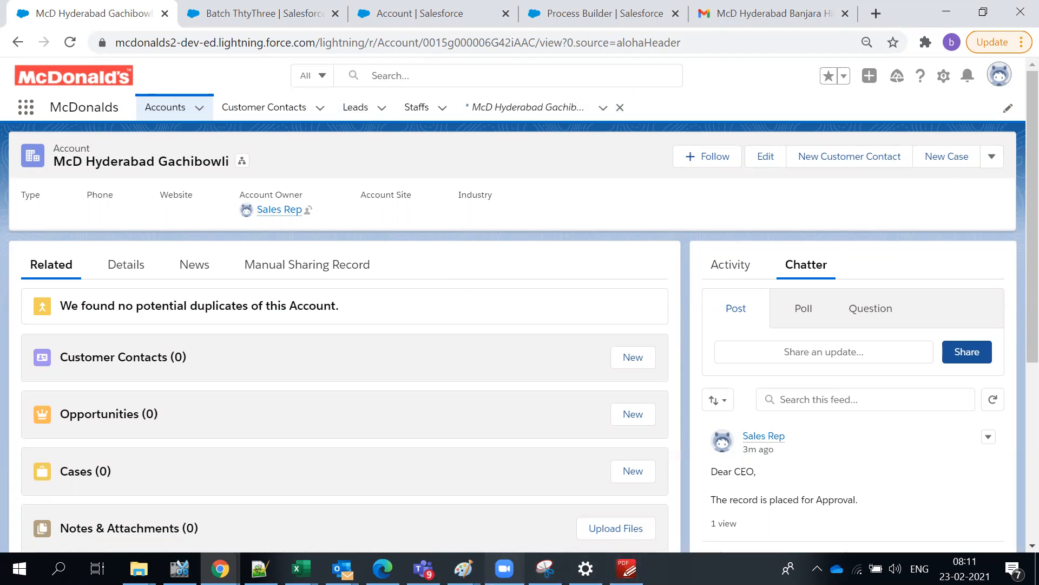
click(504, 568)
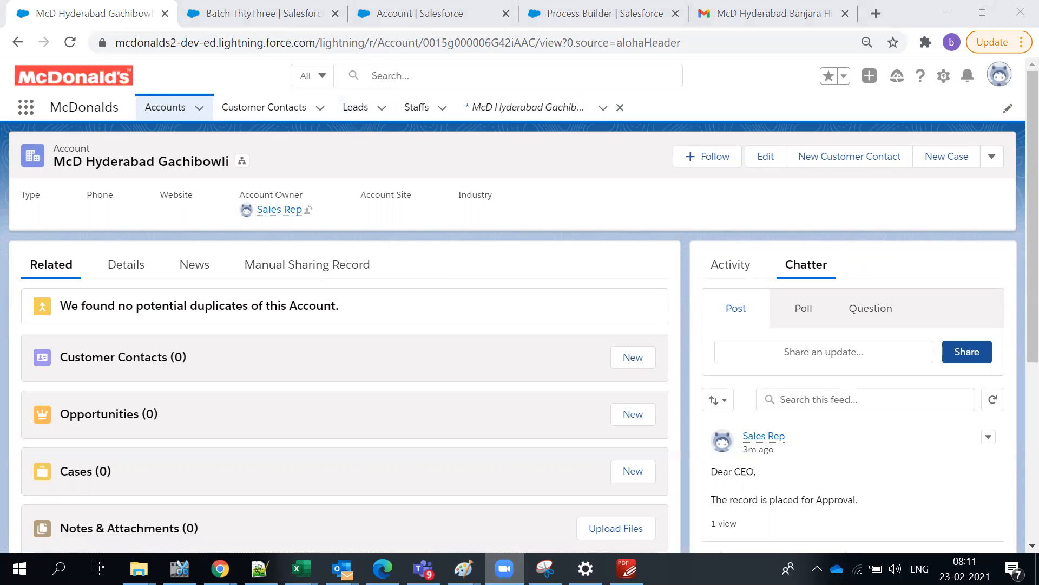
click(504, 569)
mouse_move(504, 569)
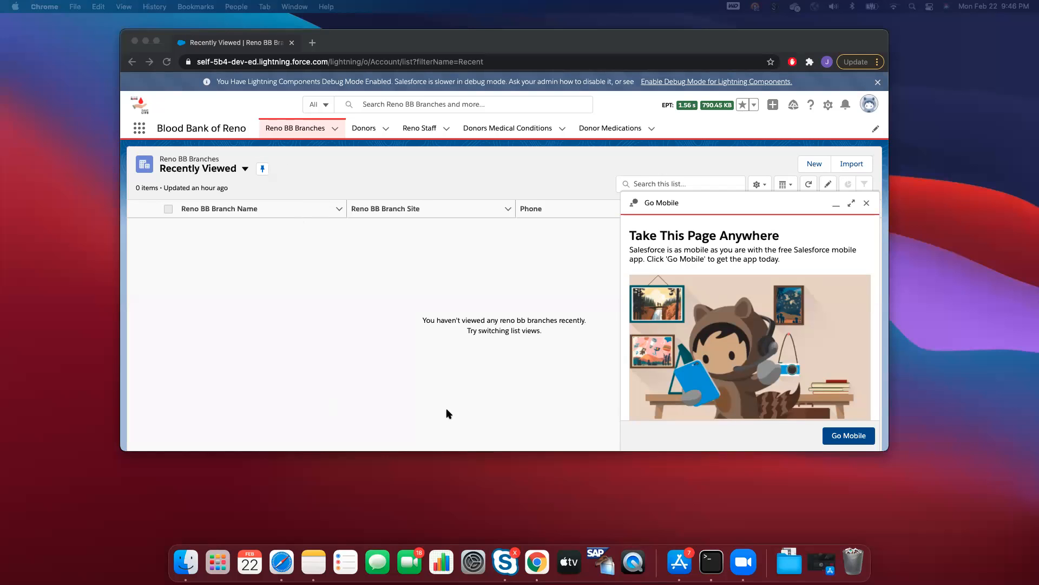
- Make the browser full screen and check the App Launcher and profile menu
click(404, 358)
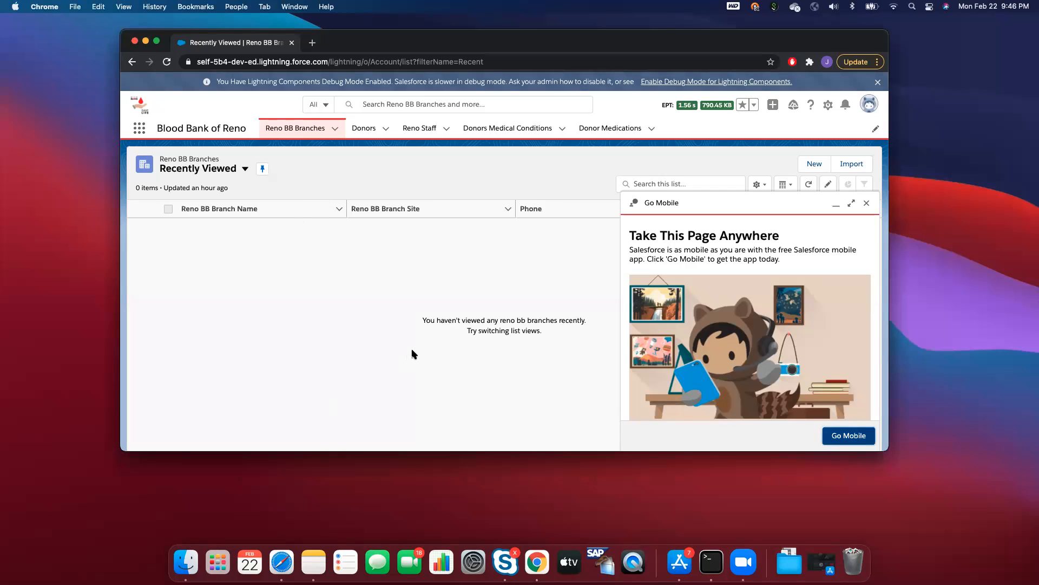
click(158, 44)
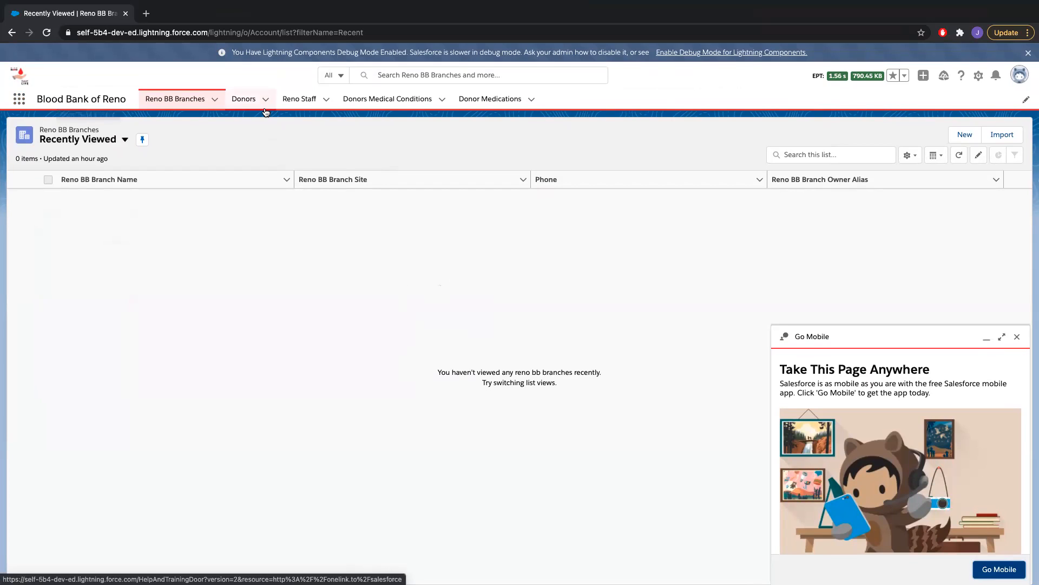
click(19, 99)
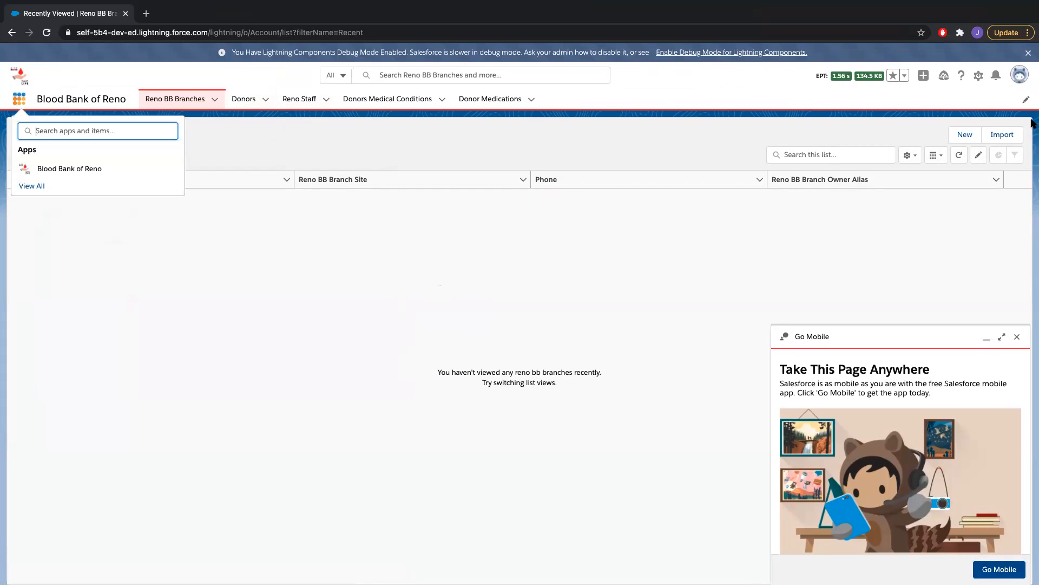
click(1021, 80)
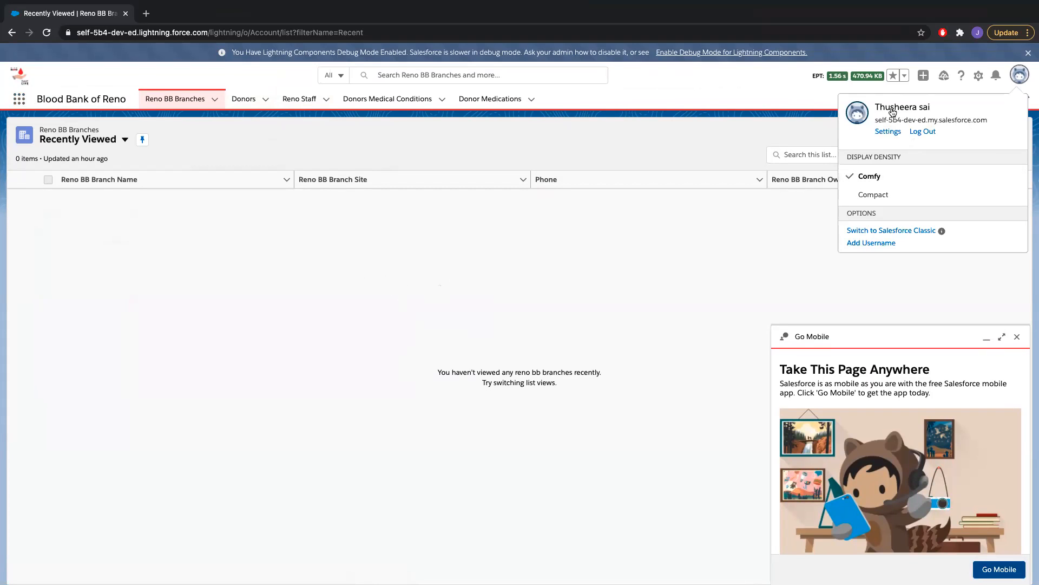
click(43, 78)
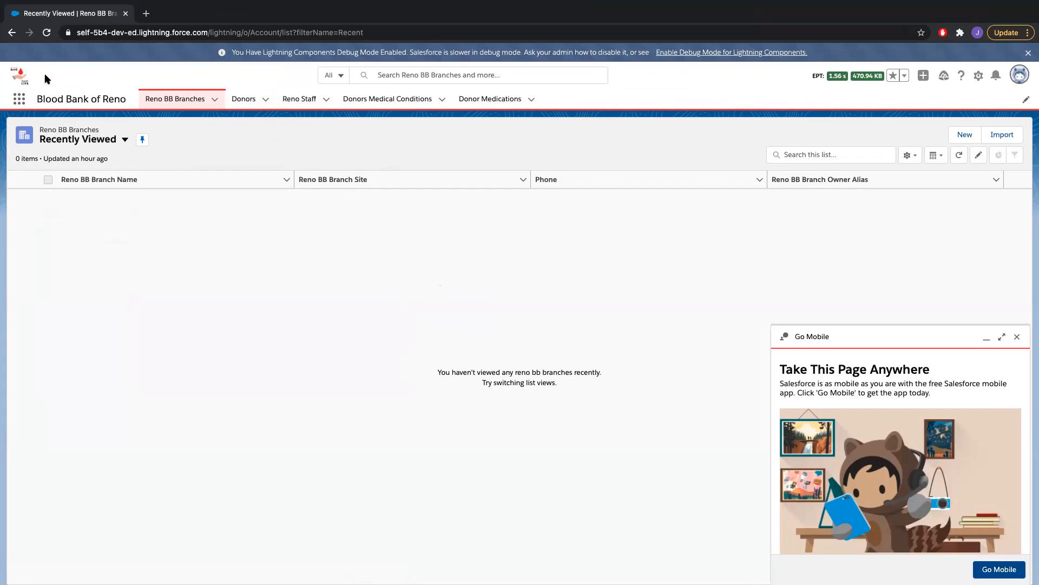
- Open Setup in a new tab from the gear menu
click(18, 99)
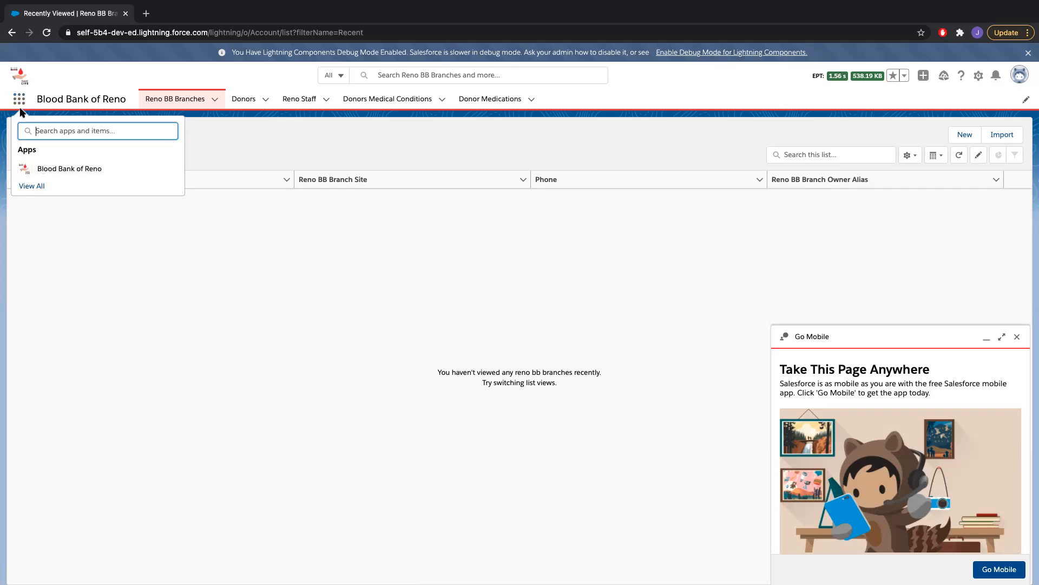
click(979, 78)
click(932, 104)
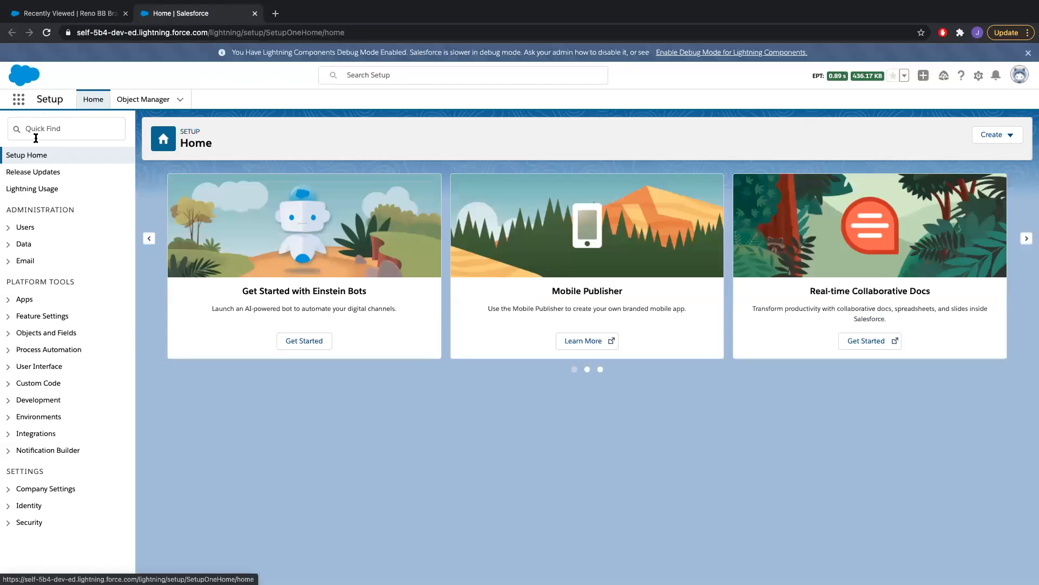
- Search Quick Find for 'pro' and open the Profiles page
click(49, 130)
text(pro)
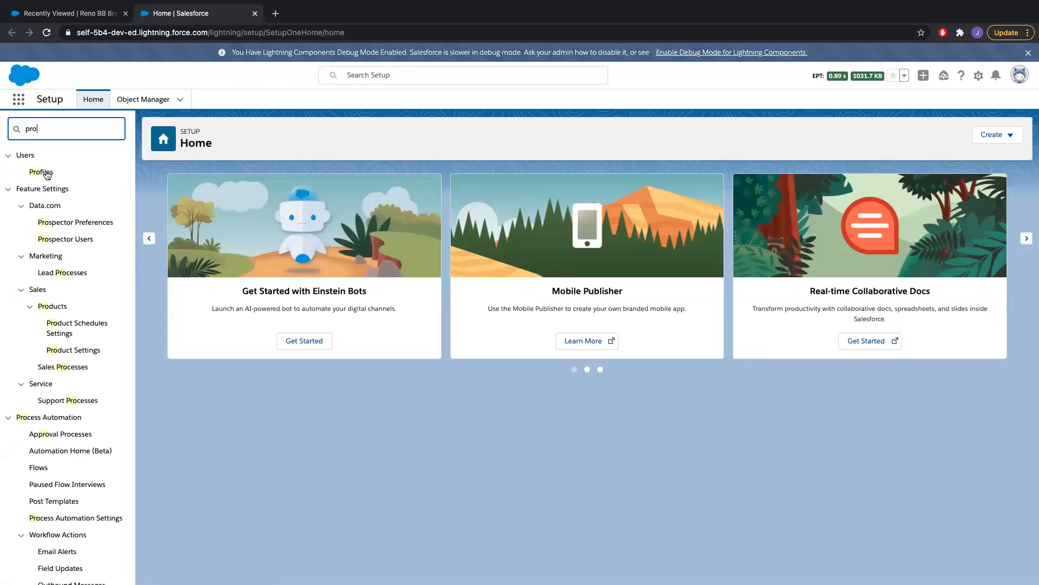
click(42, 171)
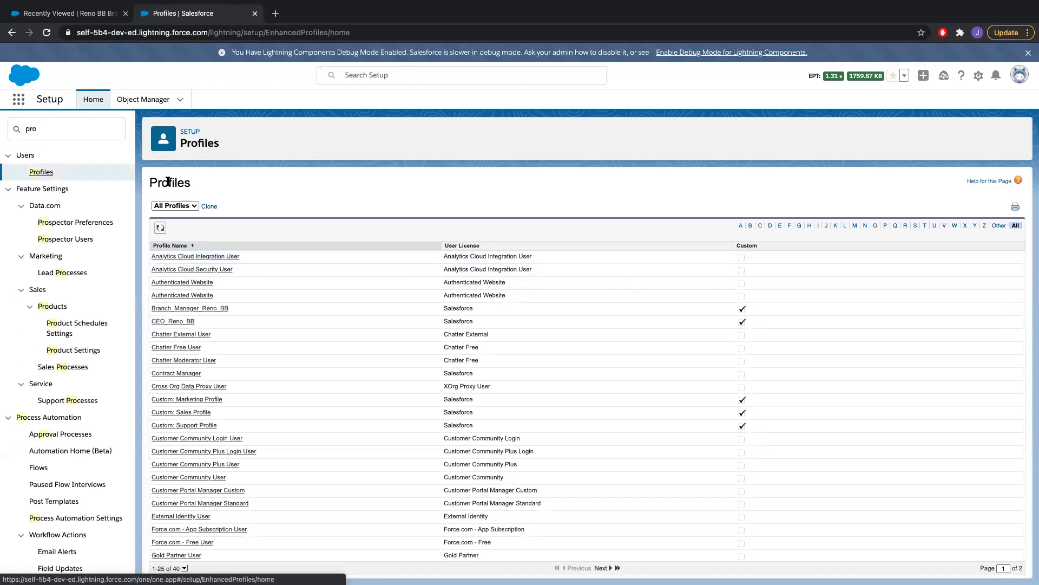
scroll(73, 249, down, 1)
scroll(69, 247, up, 1)
- Browse the 40 profiles, including Branch_Manager_Reno_BB and CEO_Reno_BB, and open the account menu
click(32, 154)
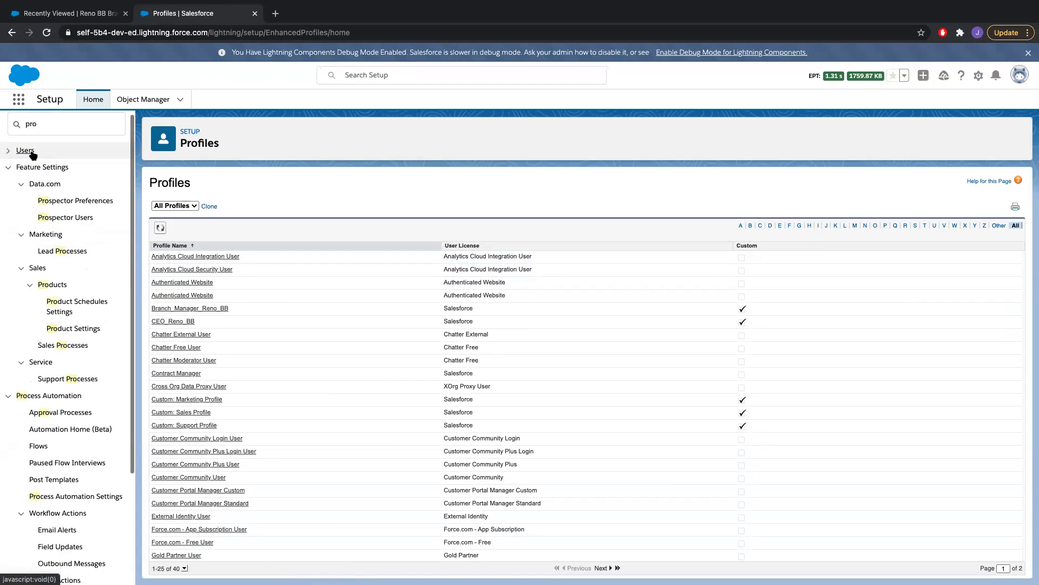
click(9, 152)
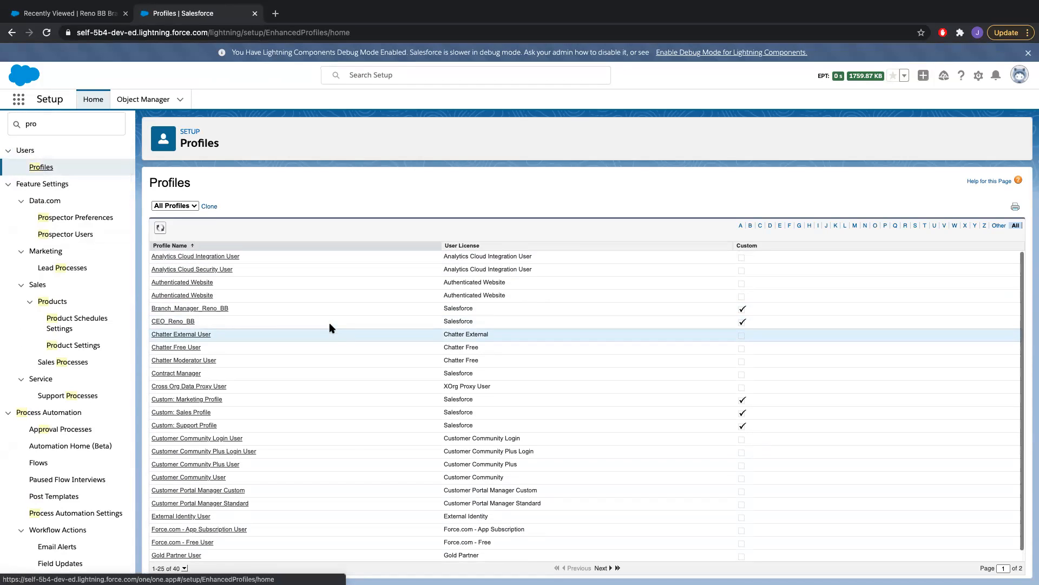
scroll(64, 336, down, 1)
scroll(64, 339, down, 3)
scroll(66, 338, up, 2)
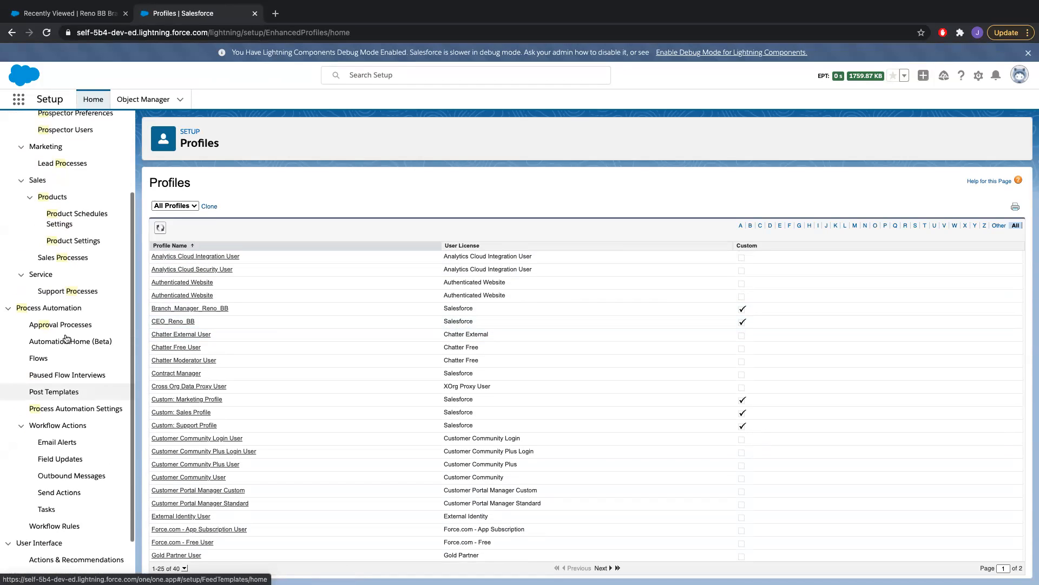
scroll(66, 338, up, 3)
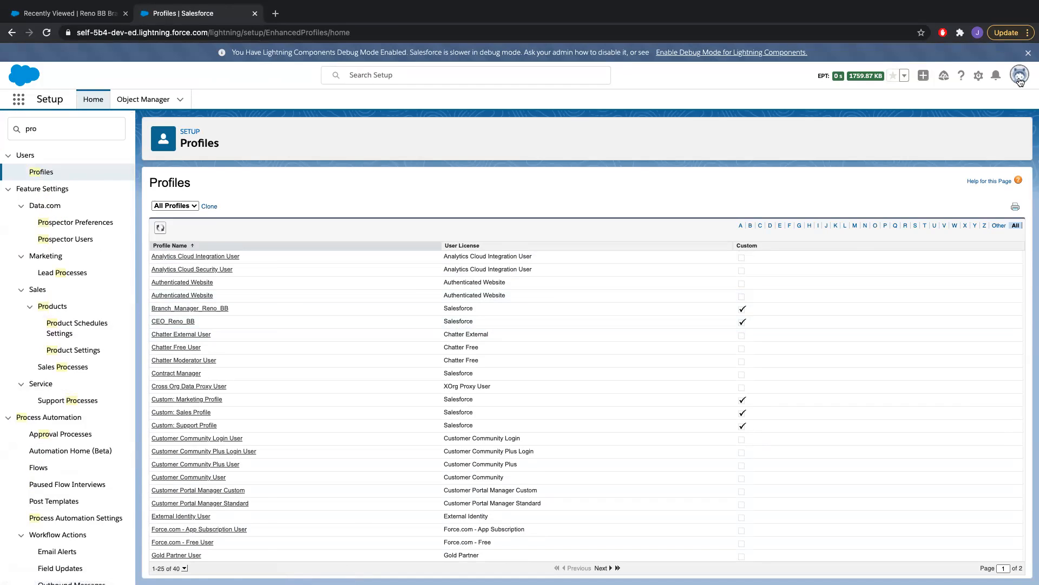
click(1020, 75)
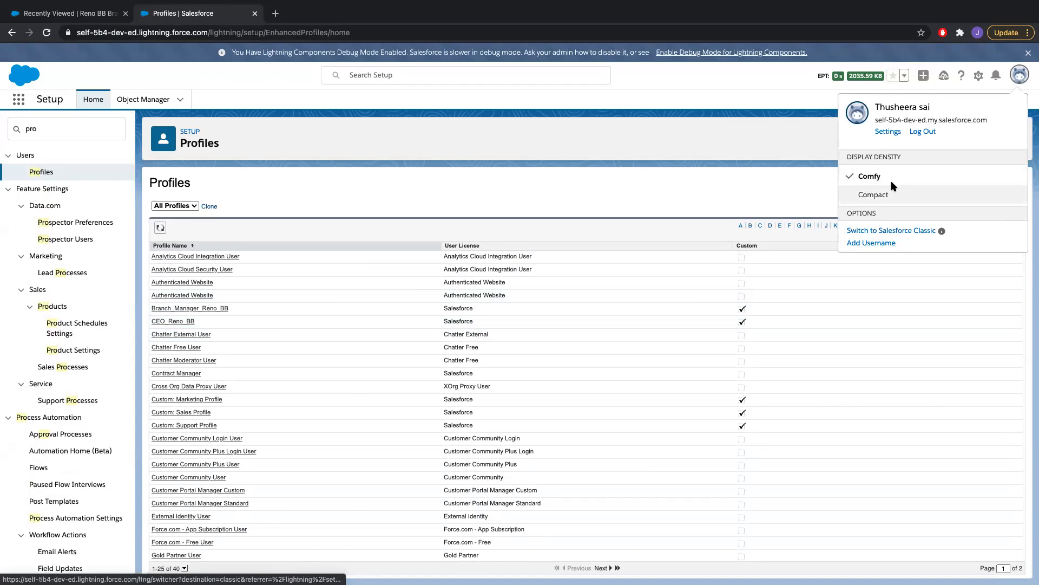
- Log out of the org and sign back in with the saved username and account password
click(916, 135)
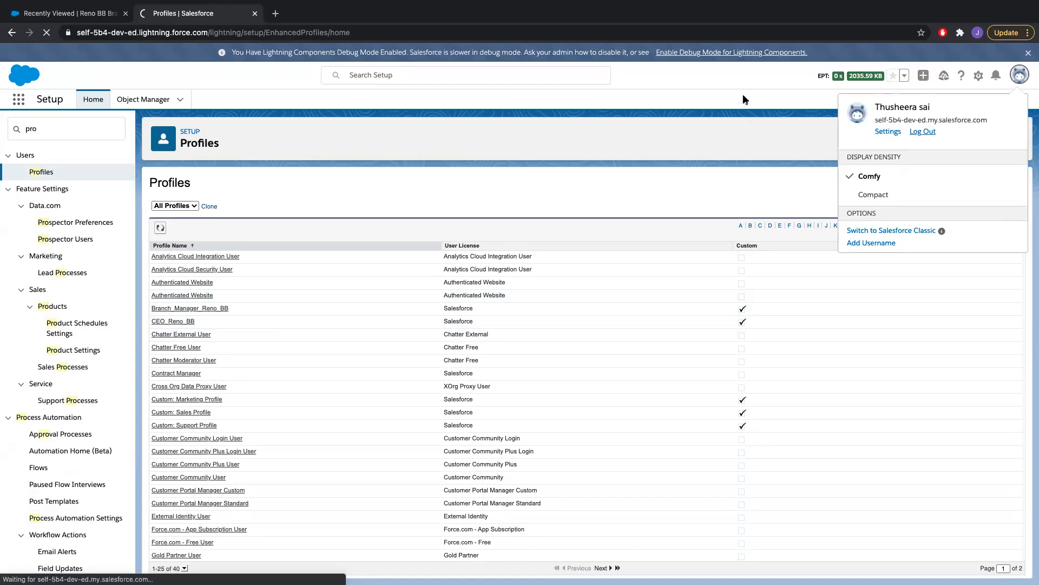
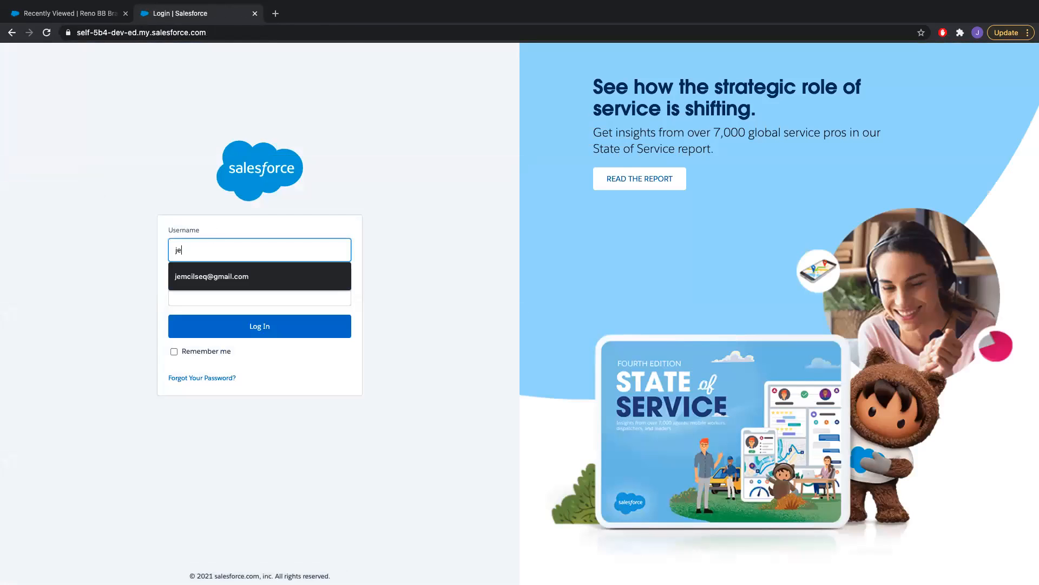
click(229, 280)
click(224, 295)
text(•••••••••••••)
key(Return)
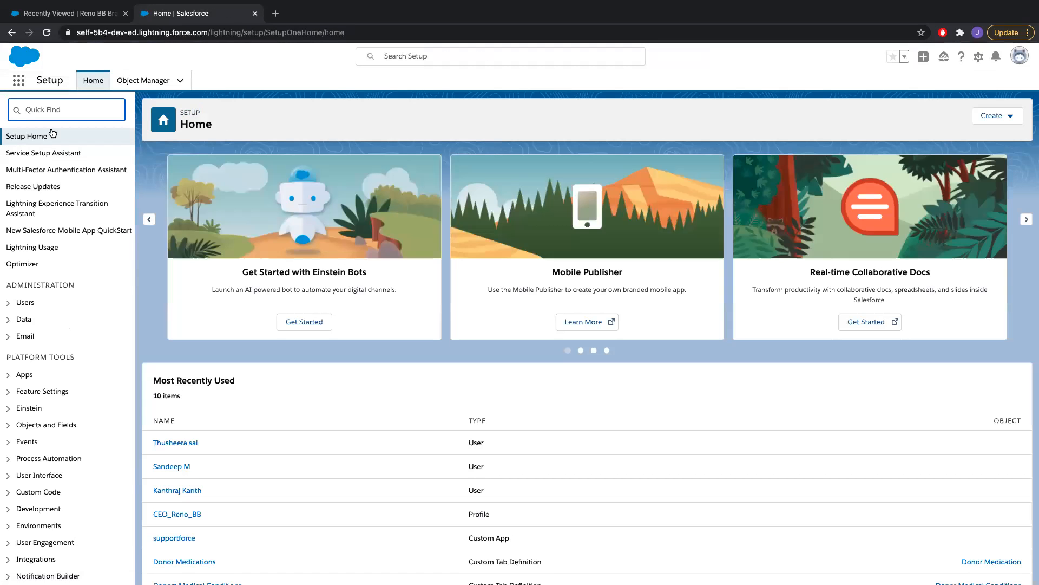
- Search Quick Find for 'users' and open the All Users list
click(62, 108)
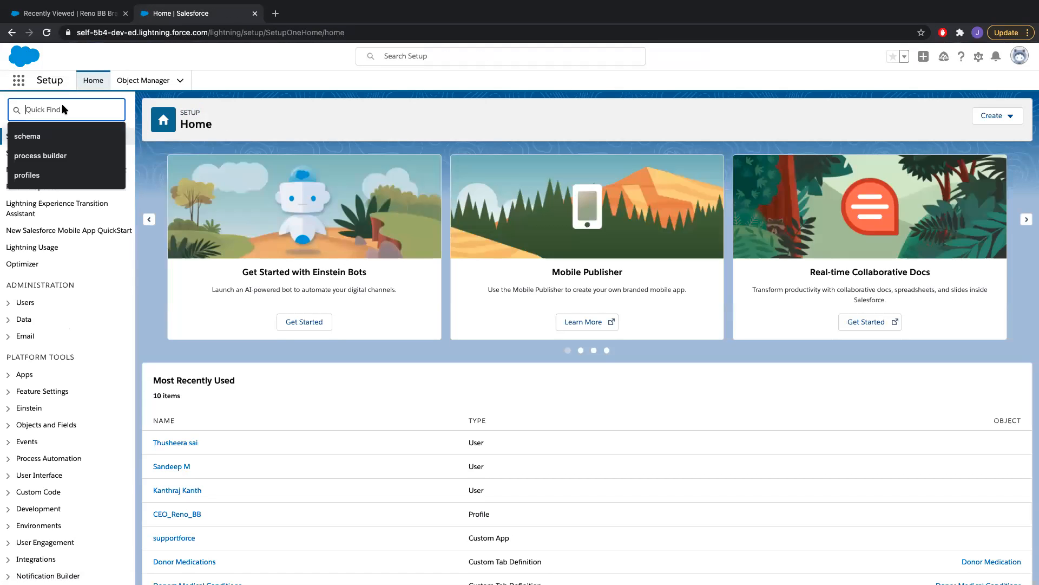
text(us)
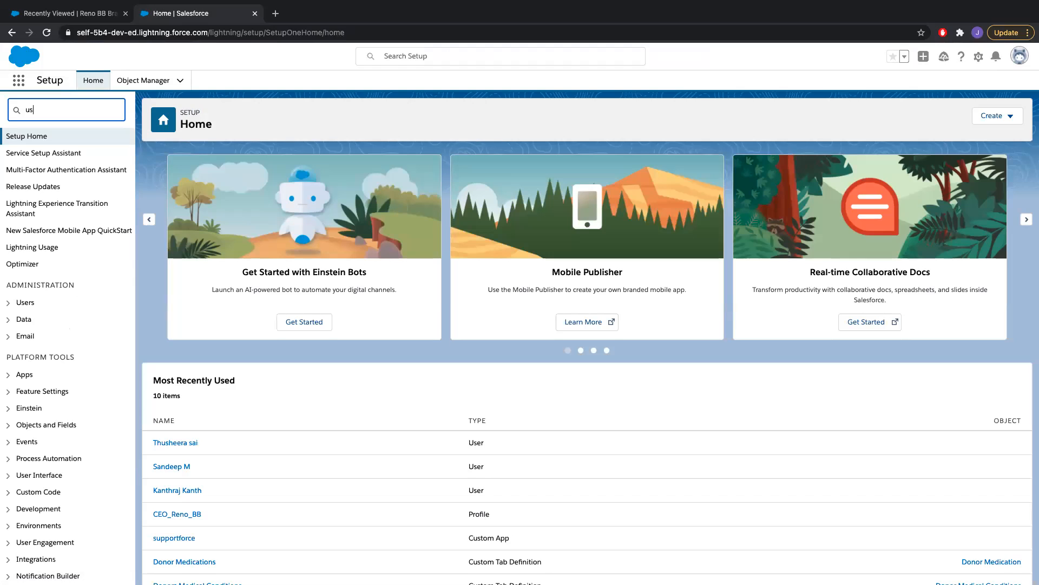
text(ers)
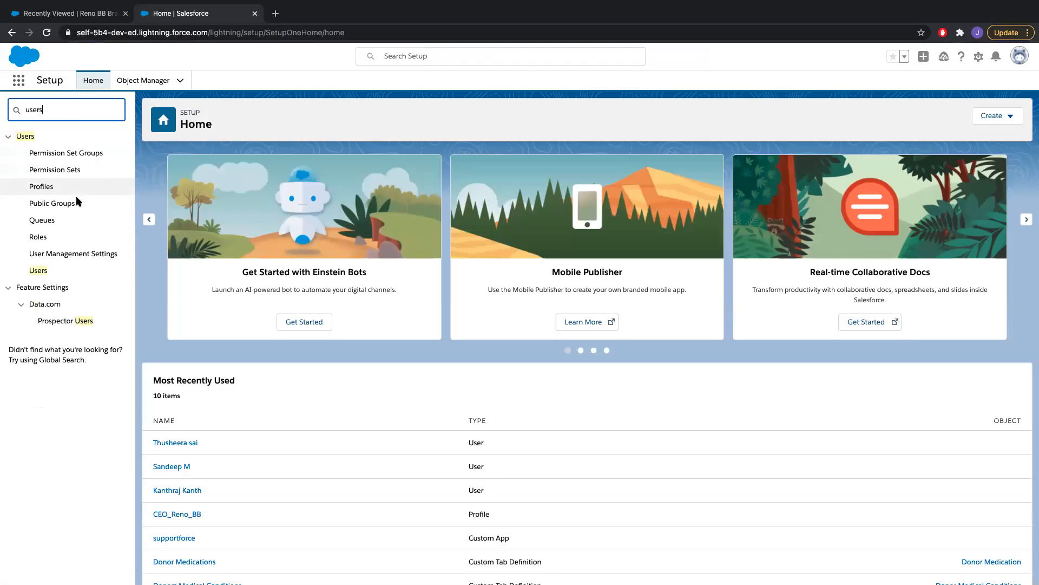
click(45, 277)
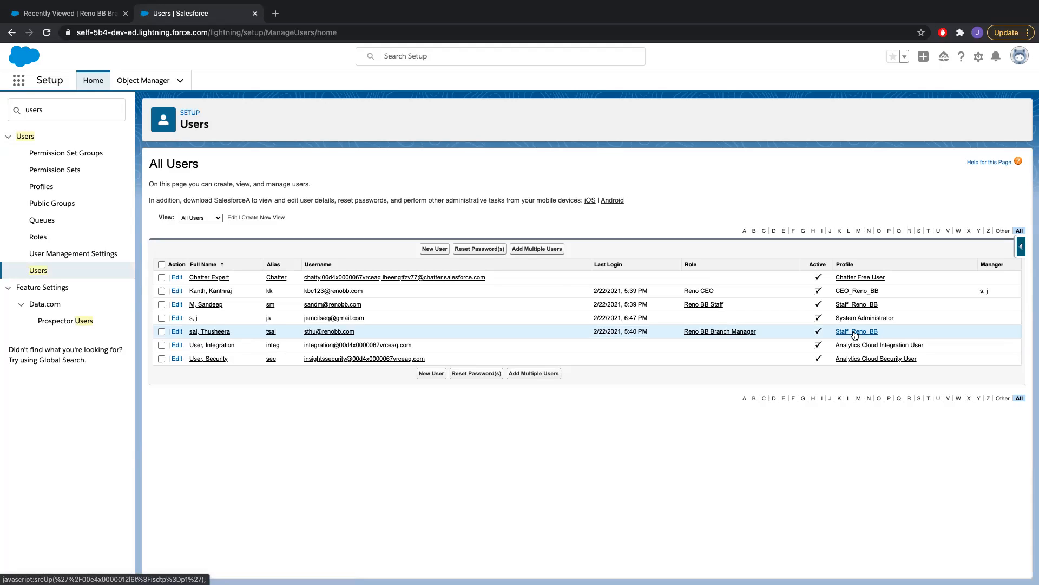
- View the branch manager user's edit form without changes, then go to the Profiles list
click(176, 335)
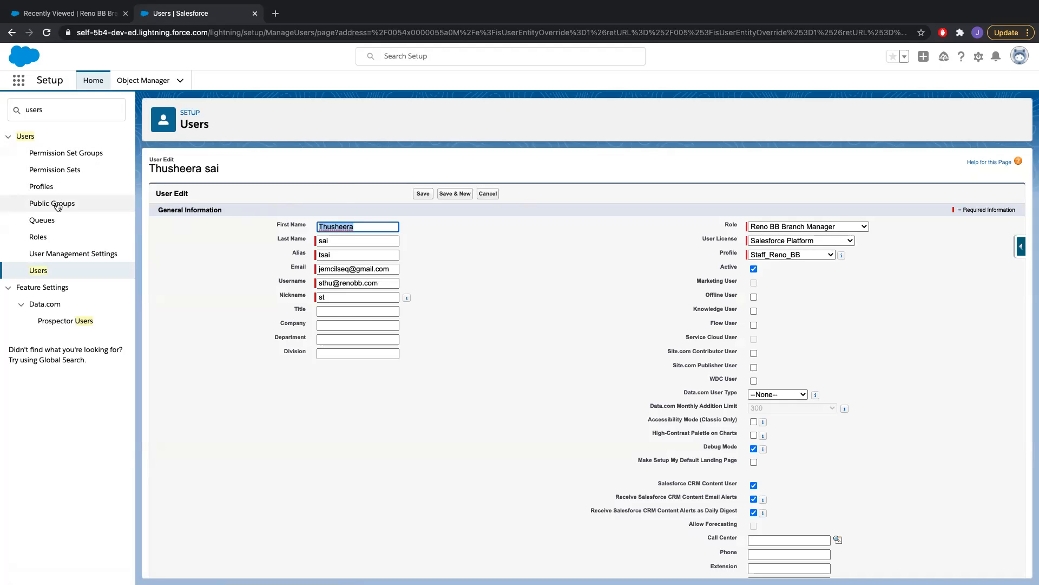
click(47, 190)
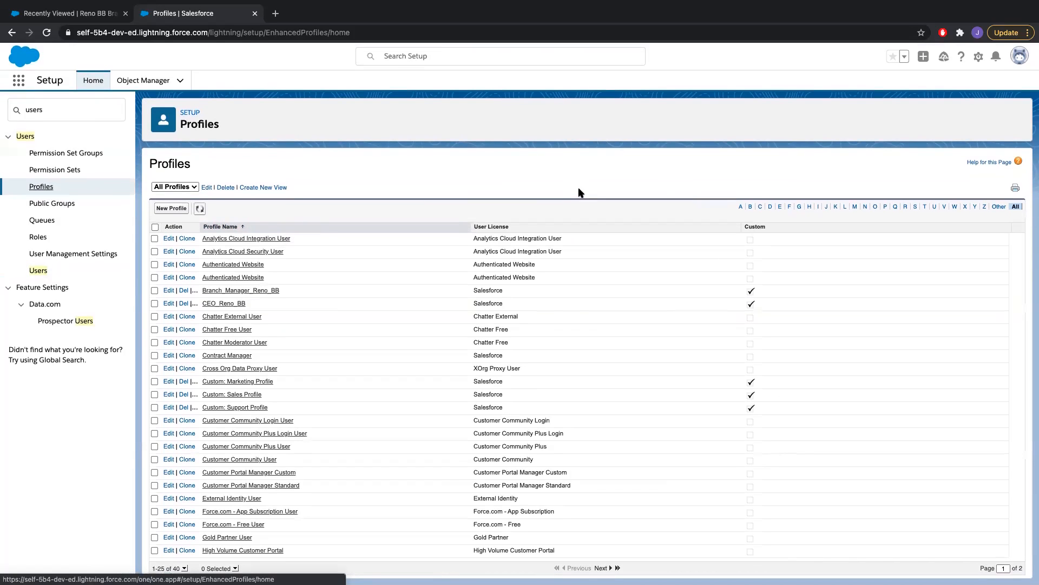
- Return from Profiles to the All Users list via the Users entry in the setup tree
click(42, 271)
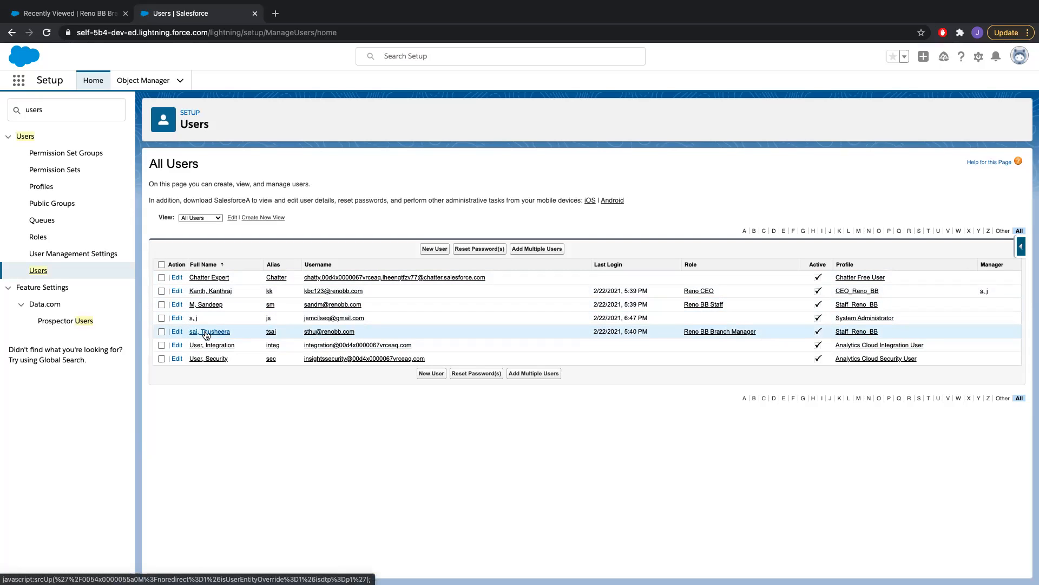
click(431, 251)
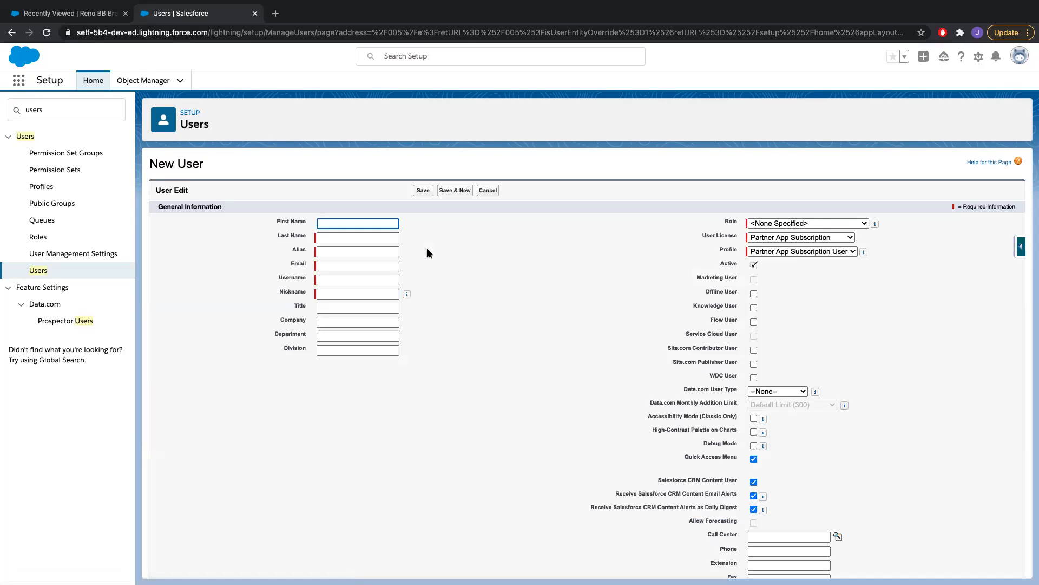
click(848, 237)
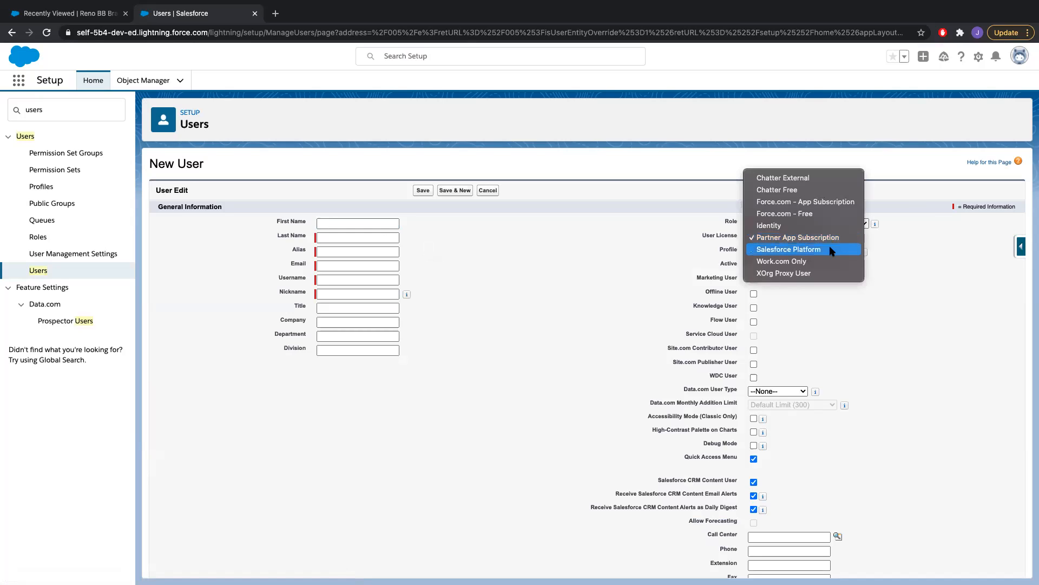
click(832, 250)
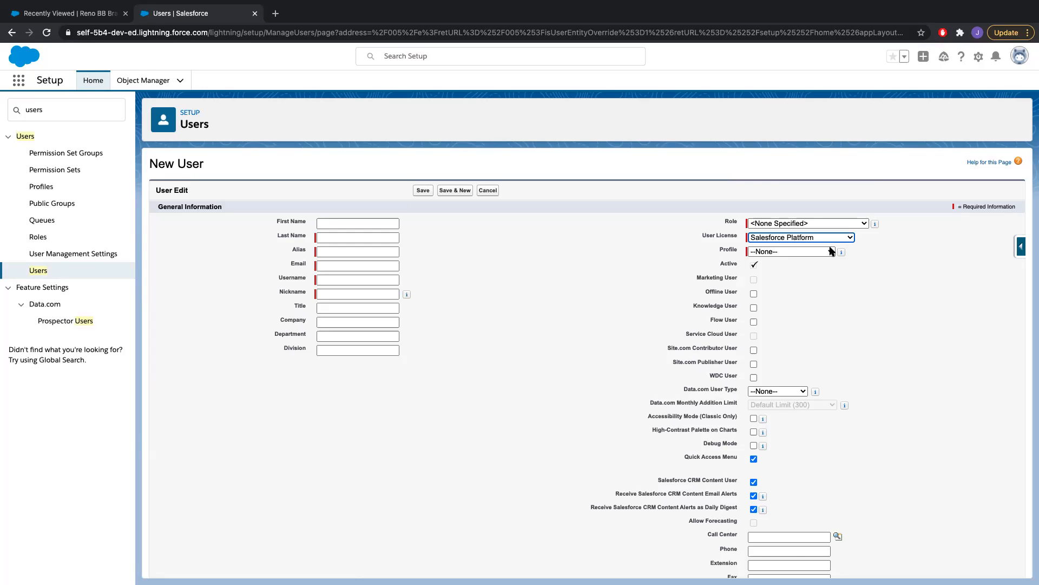
click(33, 274)
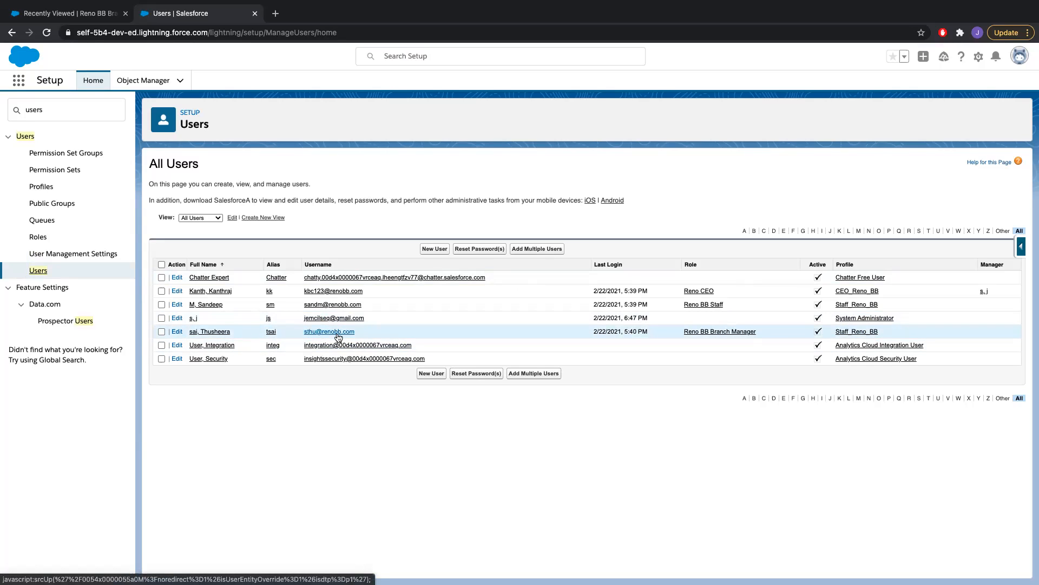
- Keep the branch manager user's profile as Staff_Reno_BB and open Profiles in a new browser tab
click(177, 332)
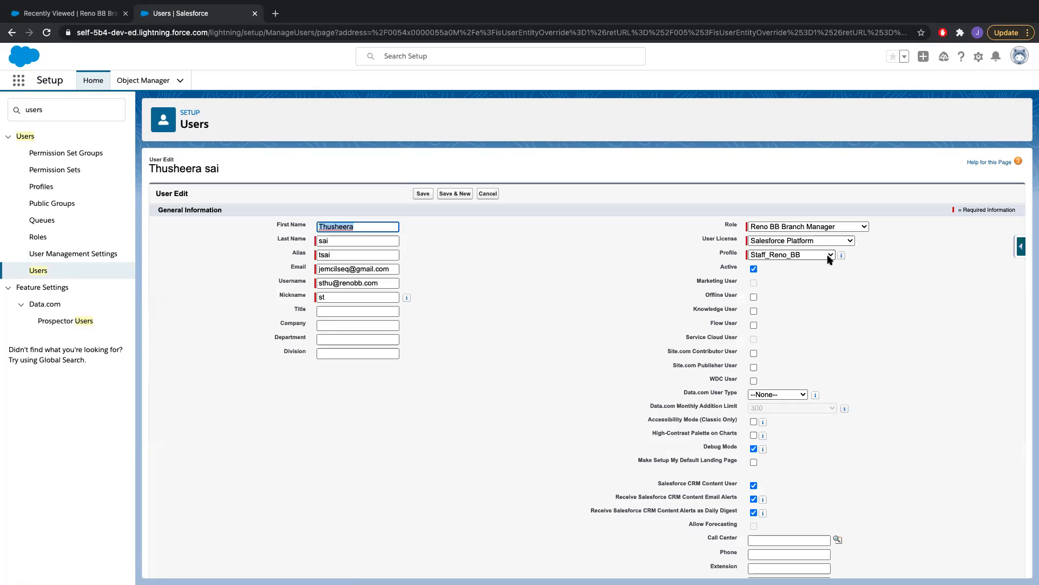
click(829, 257)
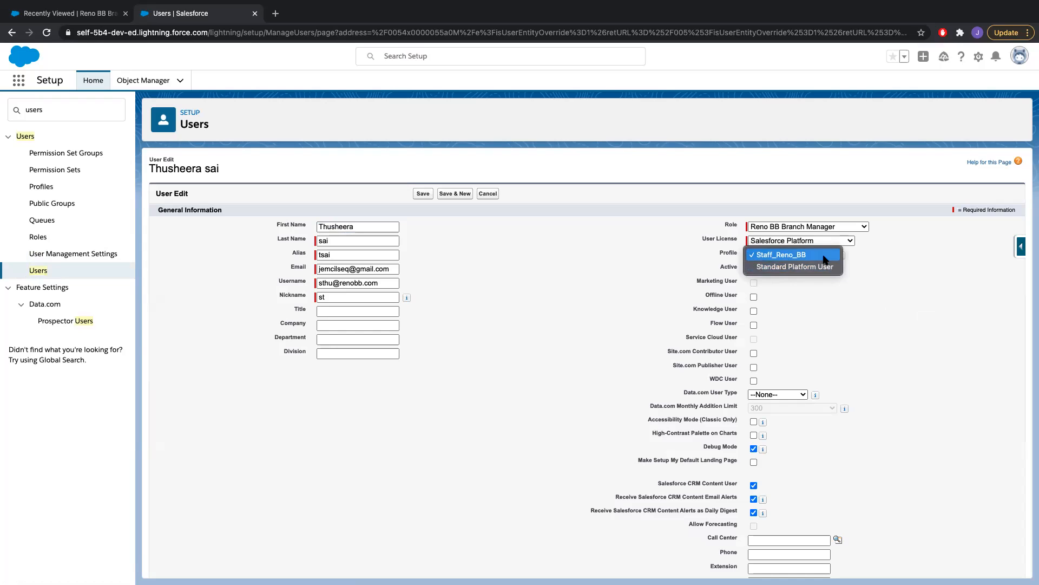
click(848, 287)
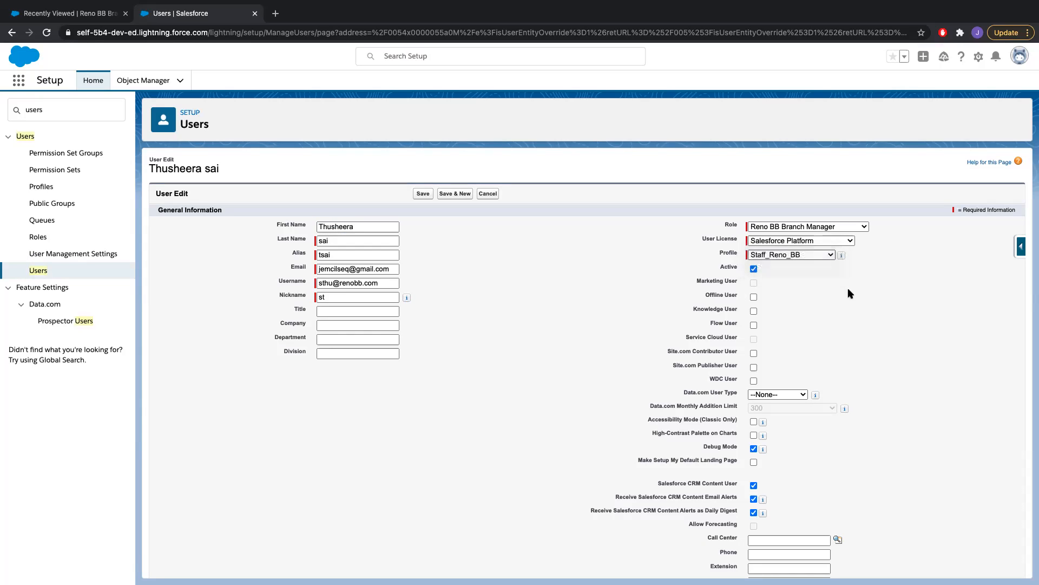
right_click(48, 186)
click(86, 190)
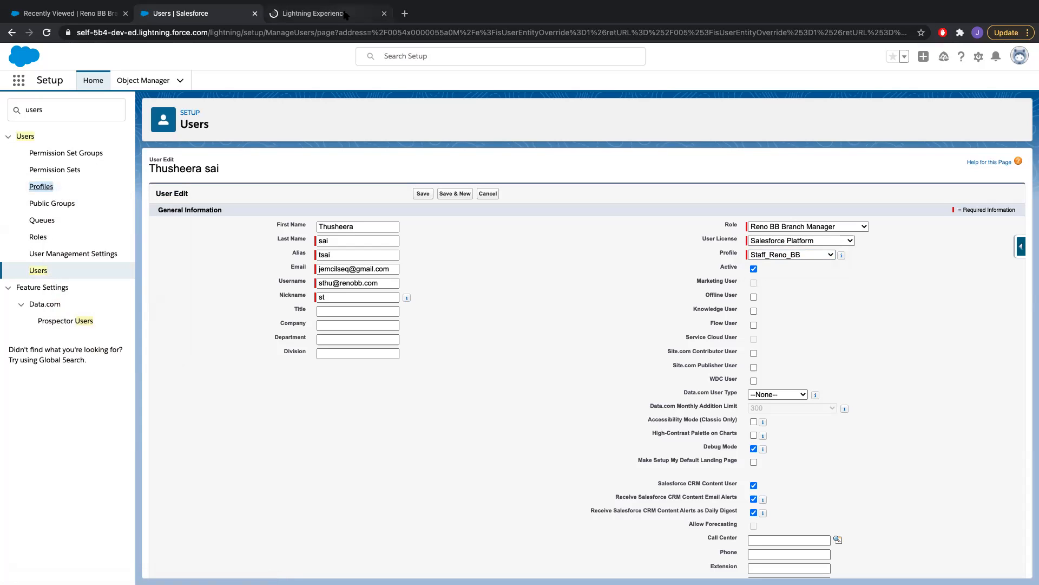
- Switch to the third browser tab showing the Profiles list
click(344, 15)
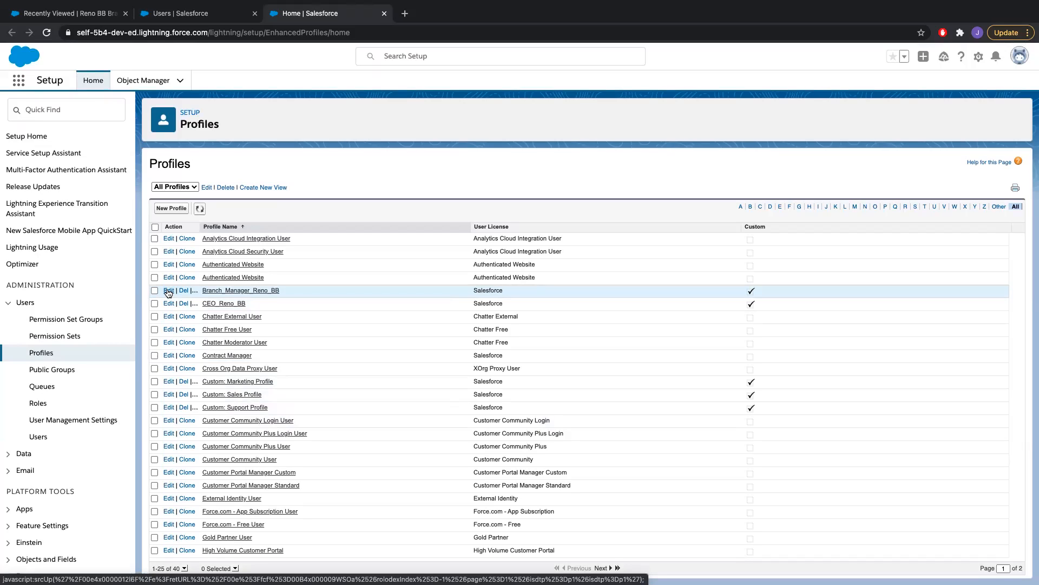
- Review the Branch_Manager_Reno_BB profile's edit page and go back to Profiles without saving
click(168, 291)
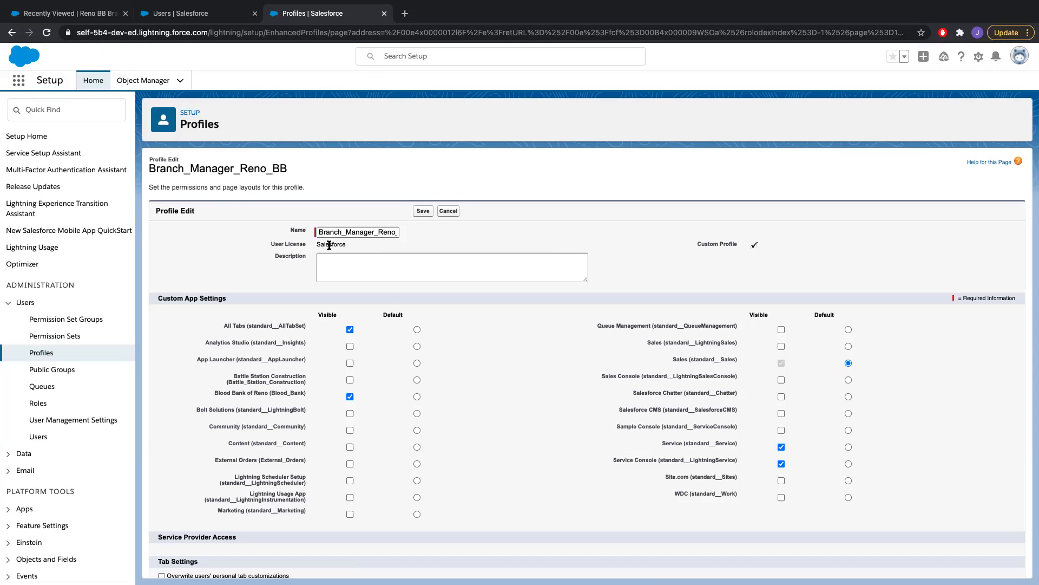
click(370, 259)
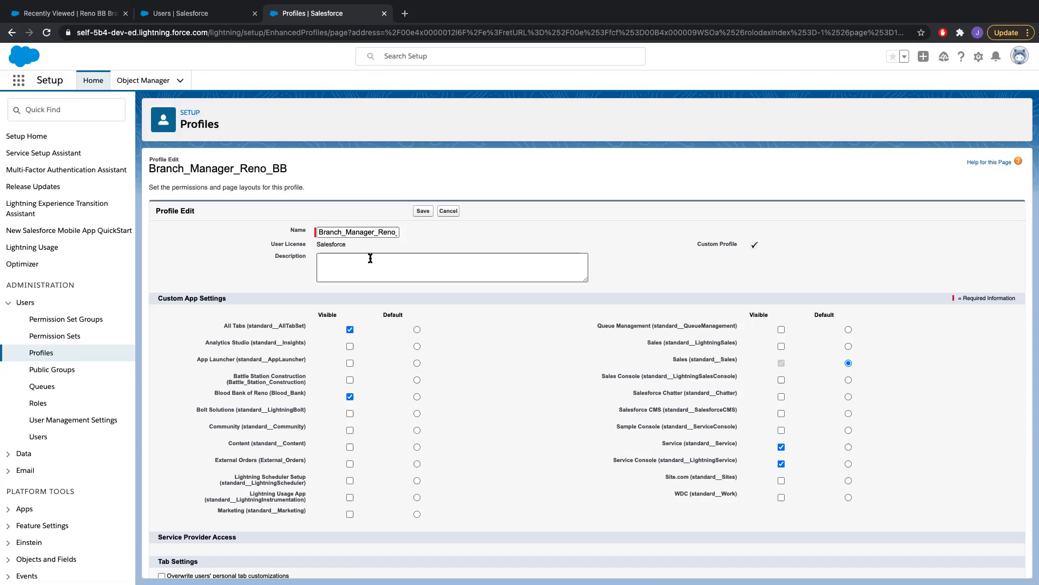
click(11, 33)
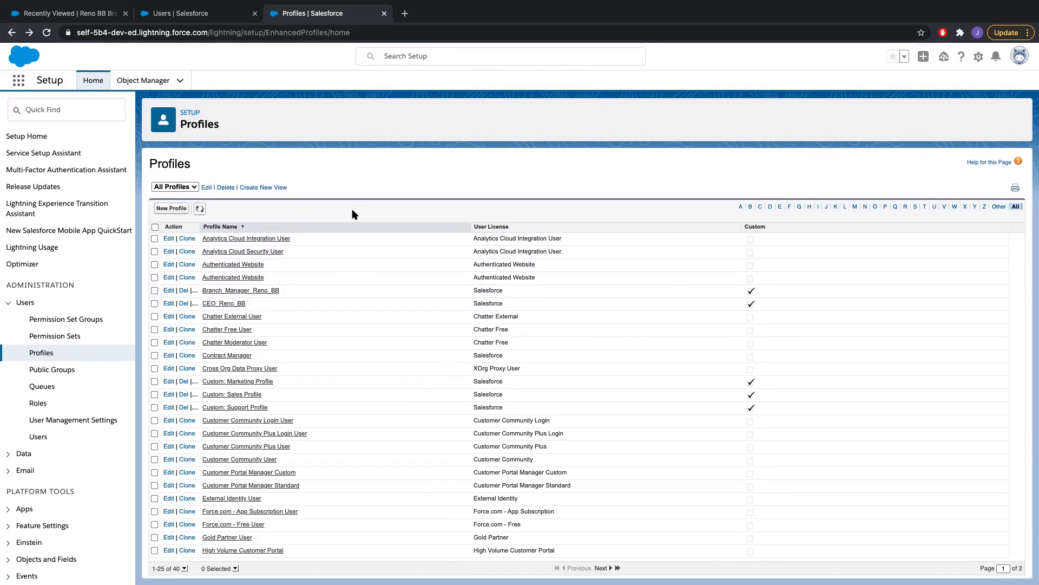
- Switch to the Blood Bank of Reno app and open Setup in a new tab from the gear menu
click(18, 80)
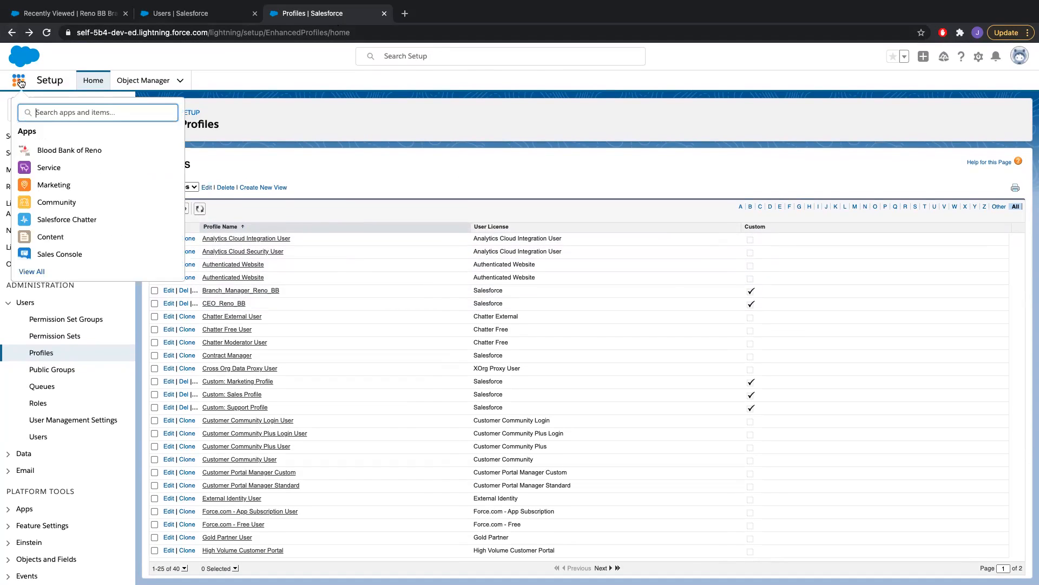
click(52, 152)
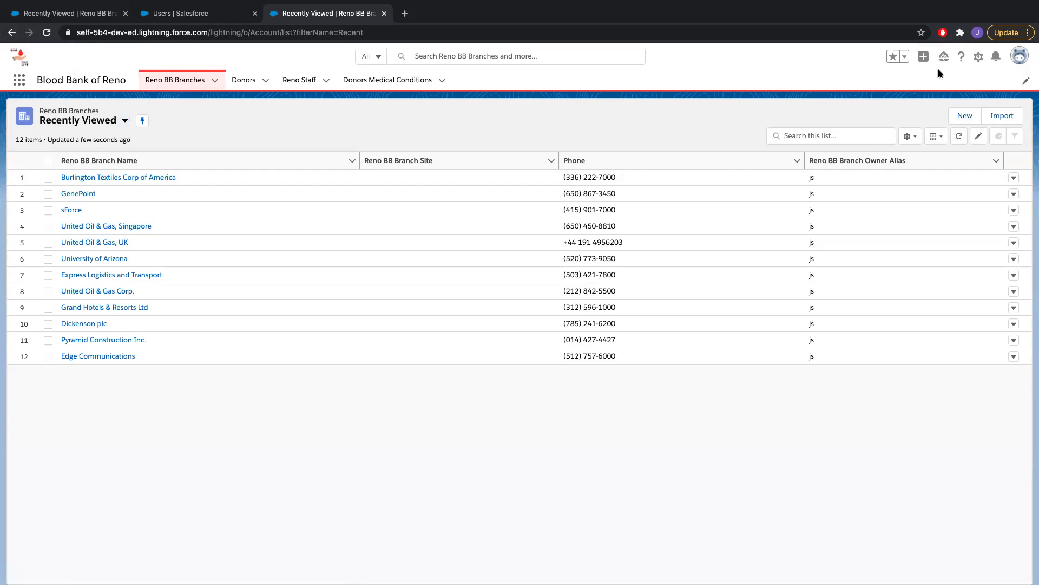
click(978, 57)
click(919, 87)
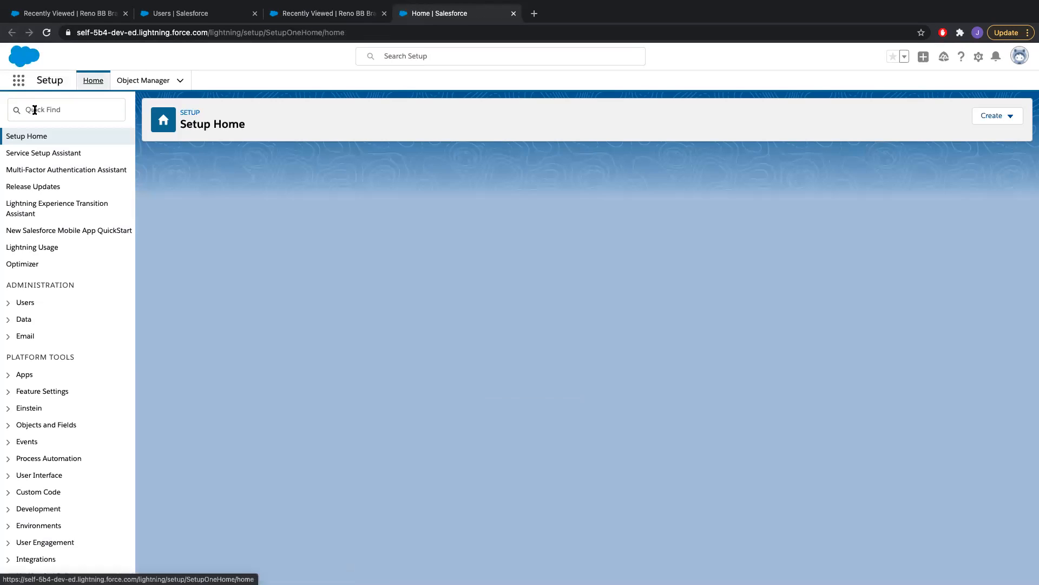
- Enter 'app' in Setup Quick Find, then return to the Reno BB Branches Recently Viewed tab
text(ap)
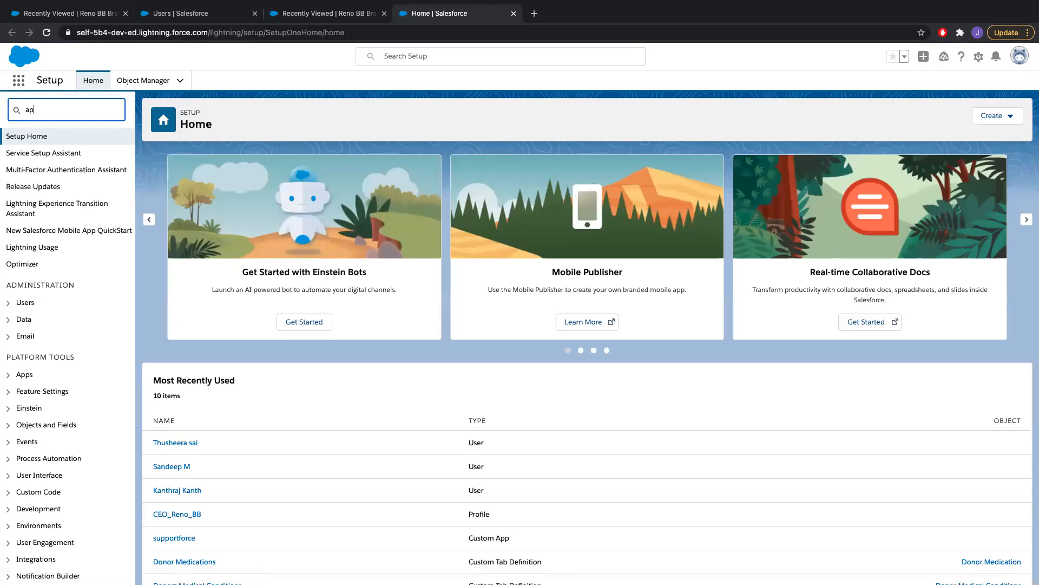
text(p)
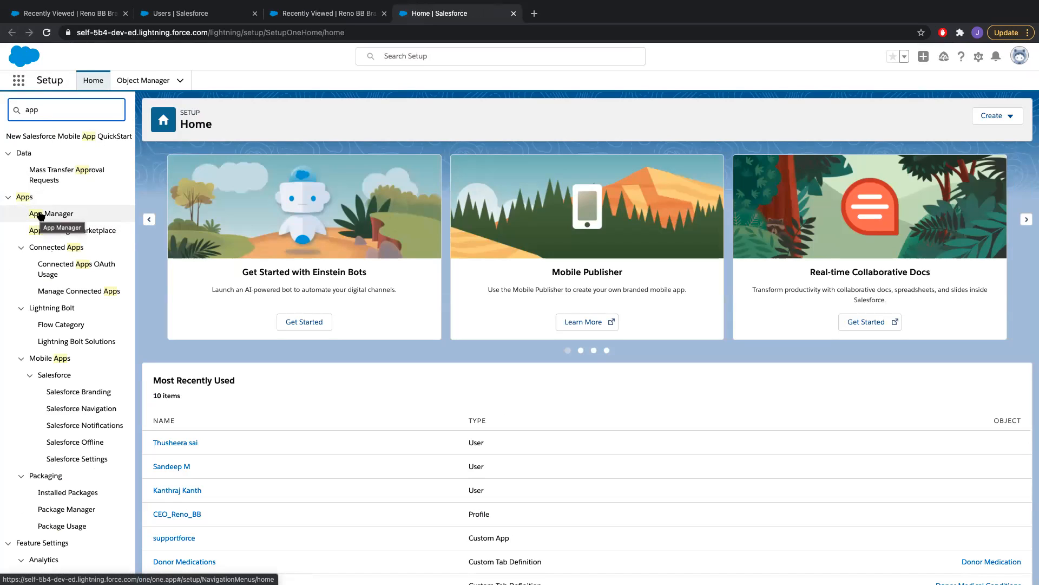
click(310, 15)
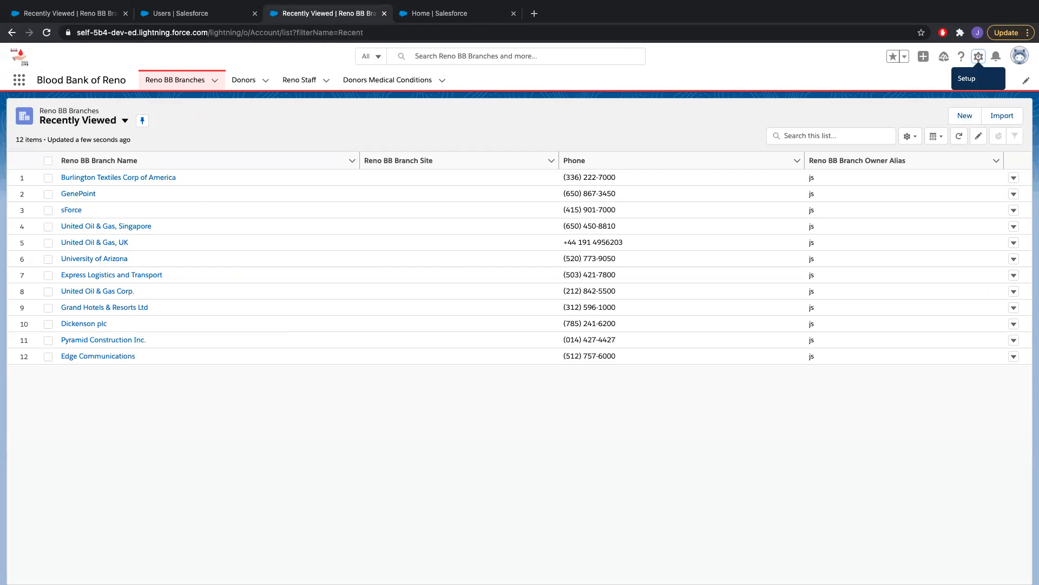
- Bring Gmail over Salesforce and select 'Donor Enrolment' in the Donor -> Branch many-to-many line
drag(0, 111, 785, 102)
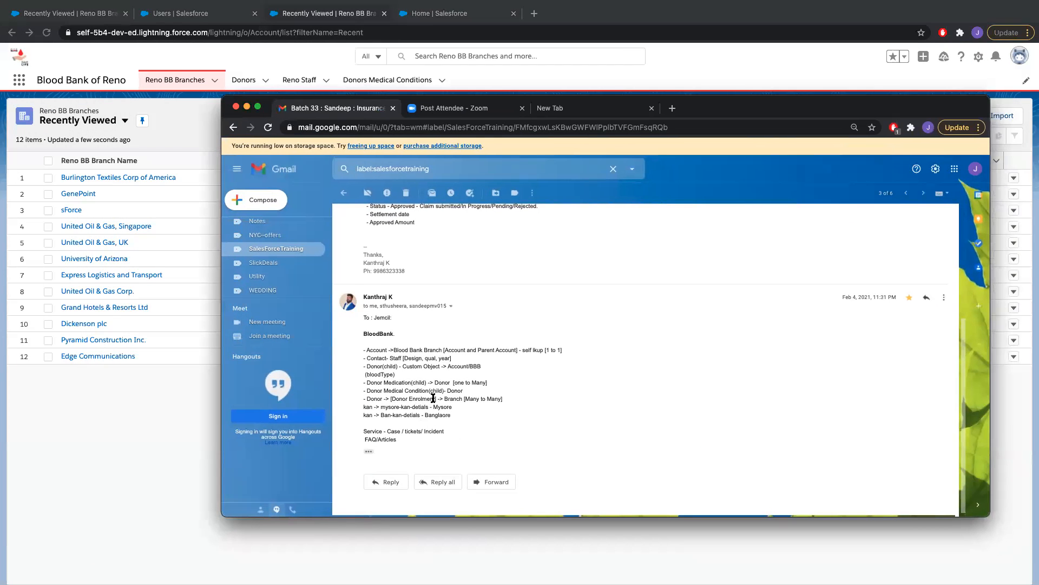
triple_click(433, 399)
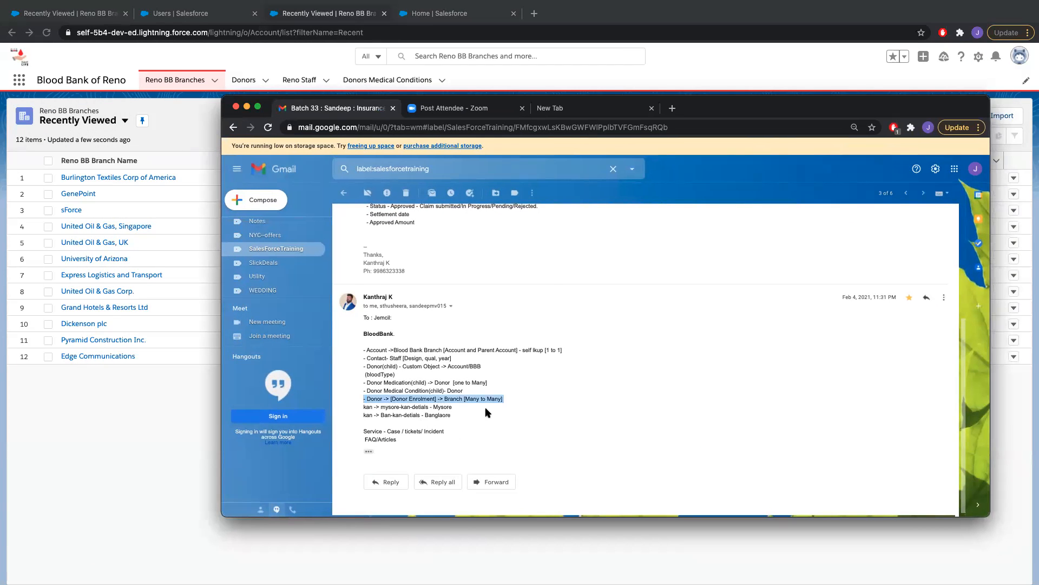
triple_click(497, 399)
triple_click(414, 400)
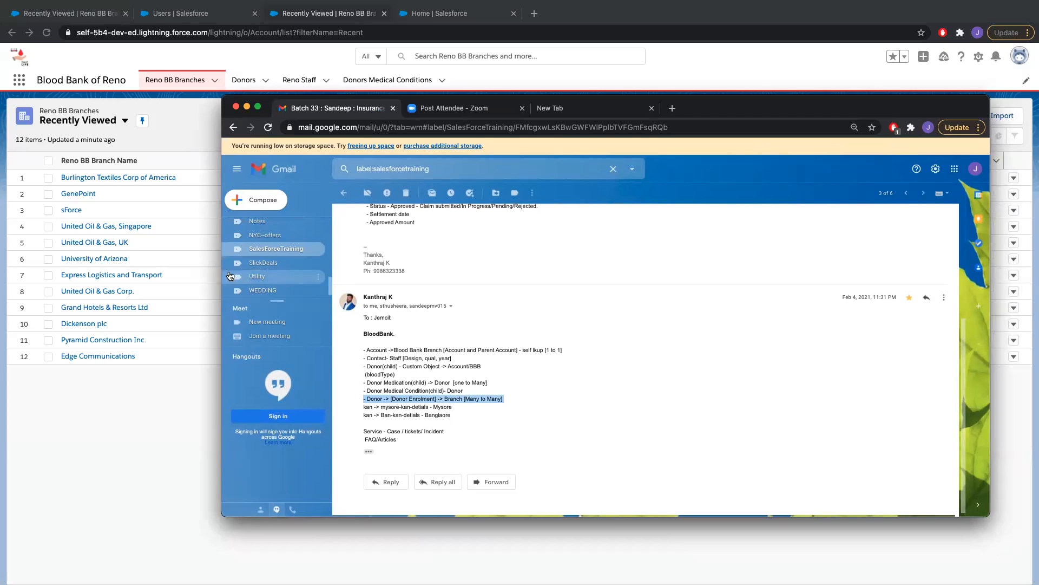
double_click(414, 400)
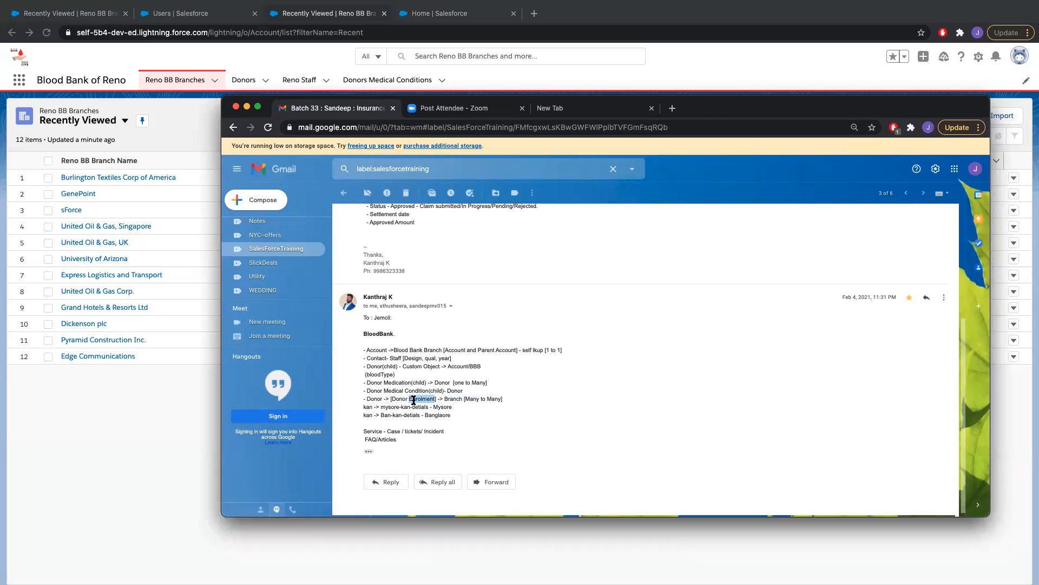
drag(391, 400, 435, 399)
- Shift the Gmail window right and reselect the whole Donor Enrolment requirement line
drag(719, 114, 752, 170)
drag(837, 195, 925, 184)
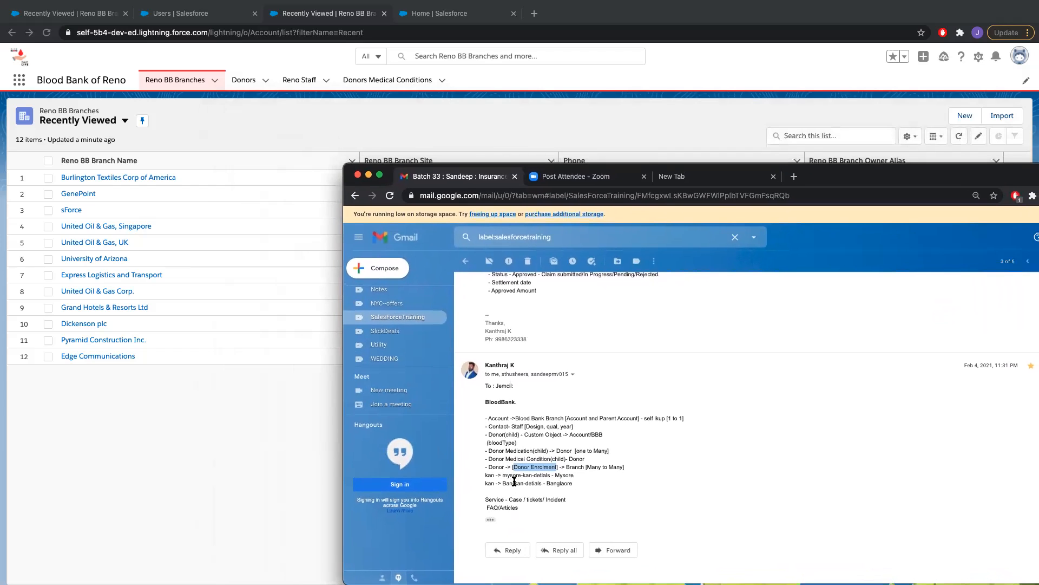
click(543, 471)
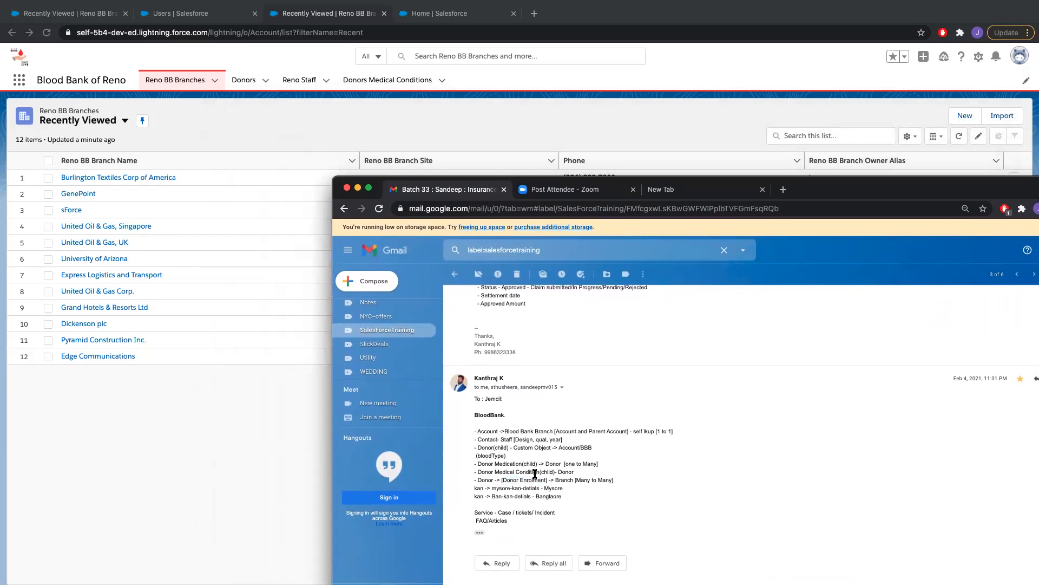
double_click(523, 480)
triple_click(523, 480)
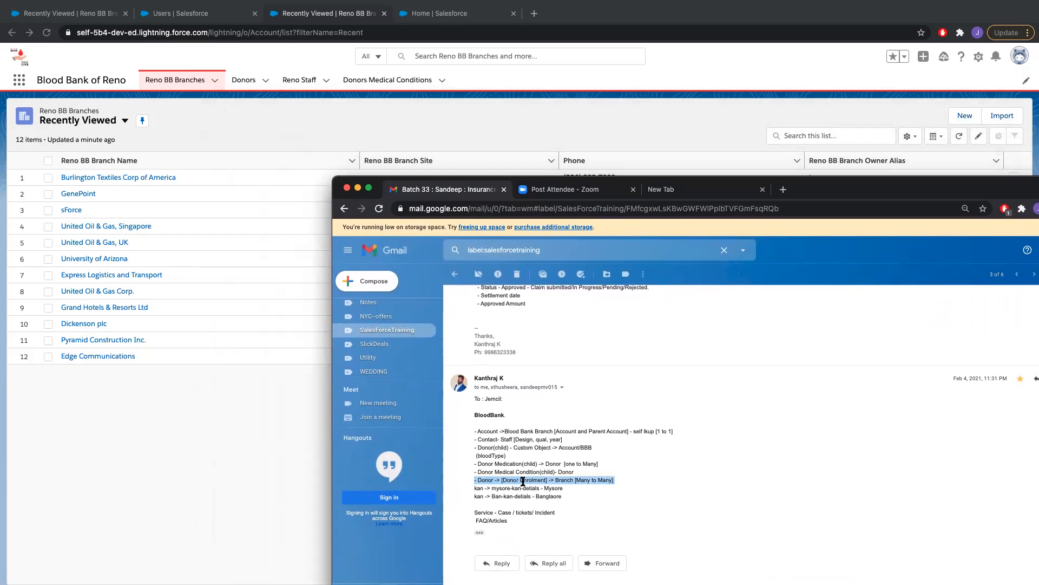
- Return to Salesforce and open Setup in a new tab, moving the Gmail window aside
click(341, 119)
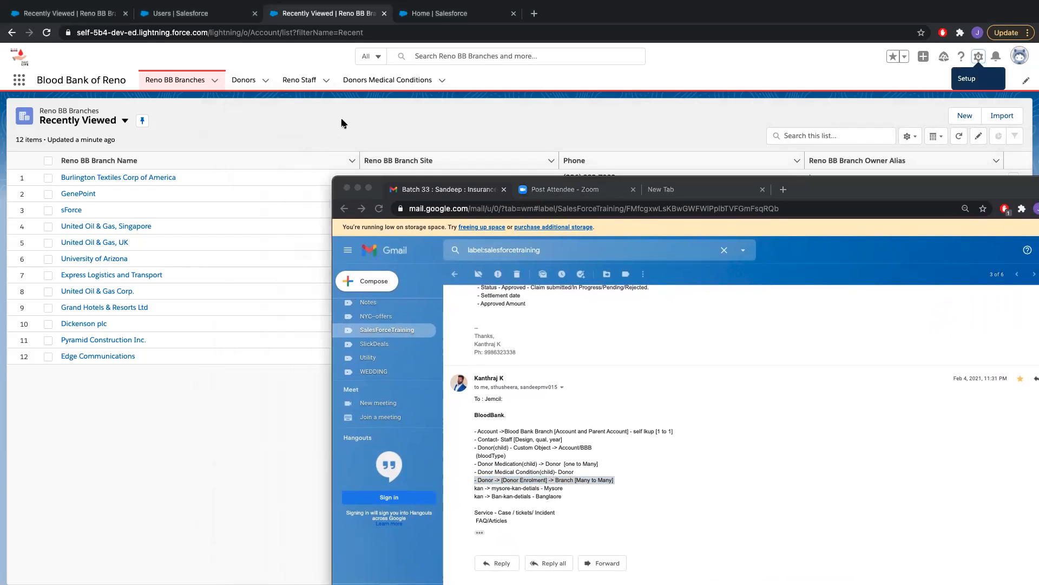
click(978, 59)
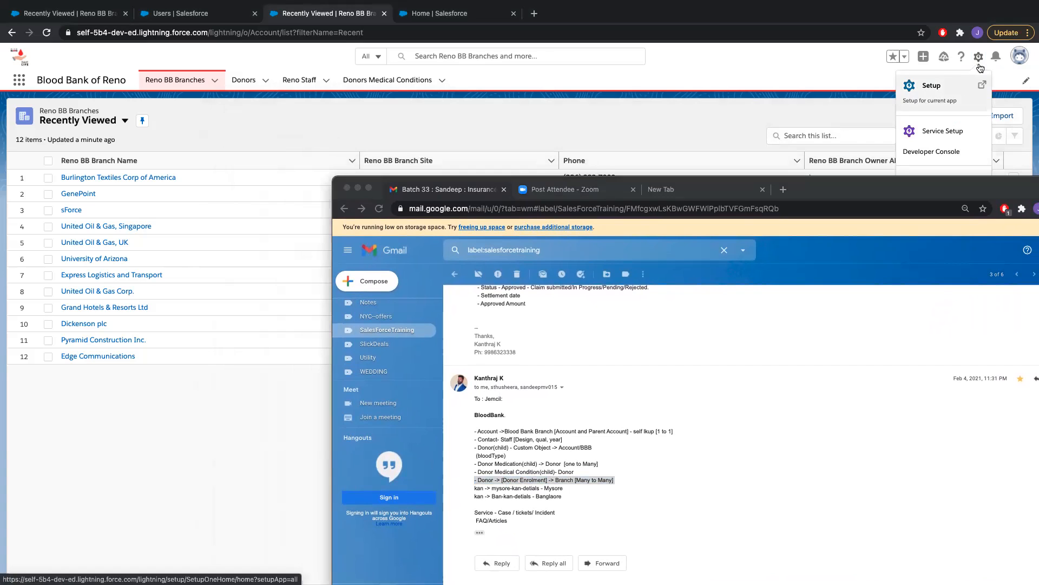
click(962, 88)
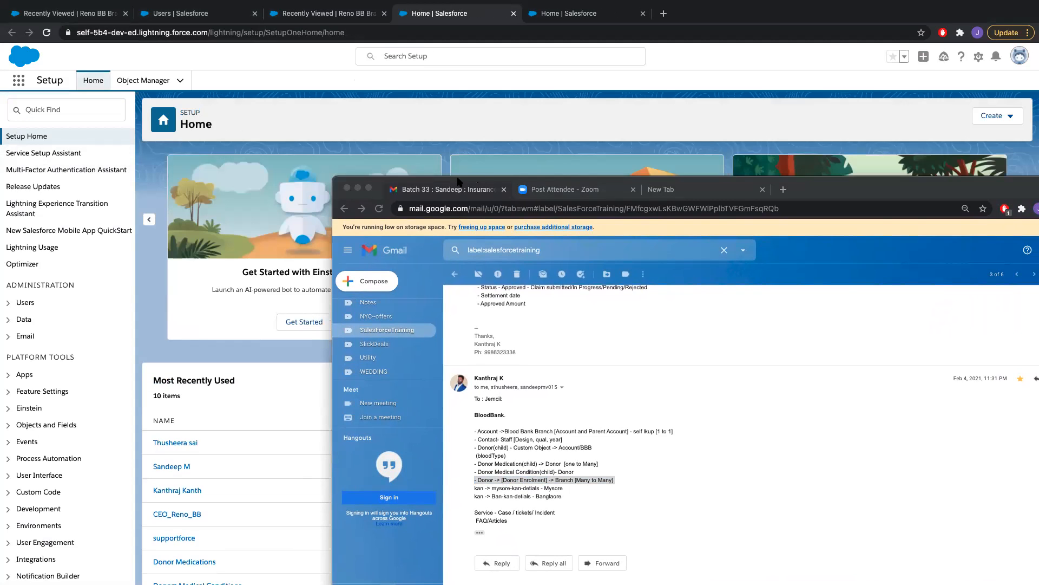
drag(812, 188, 743, 209)
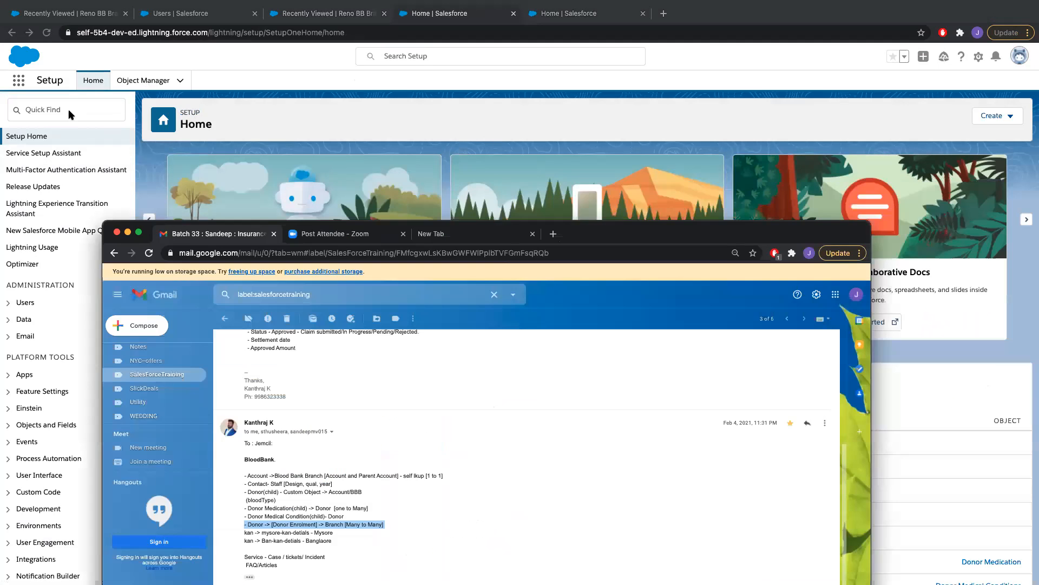
- Start a new Custom Object definition from Object Manager's Create menu
click(143, 81)
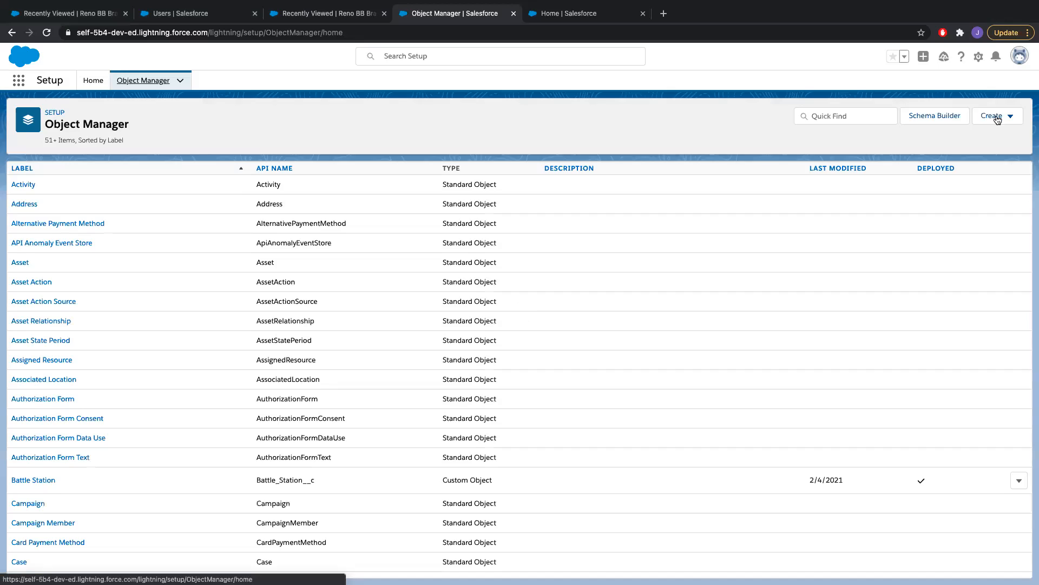
click(996, 117)
click(974, 144)
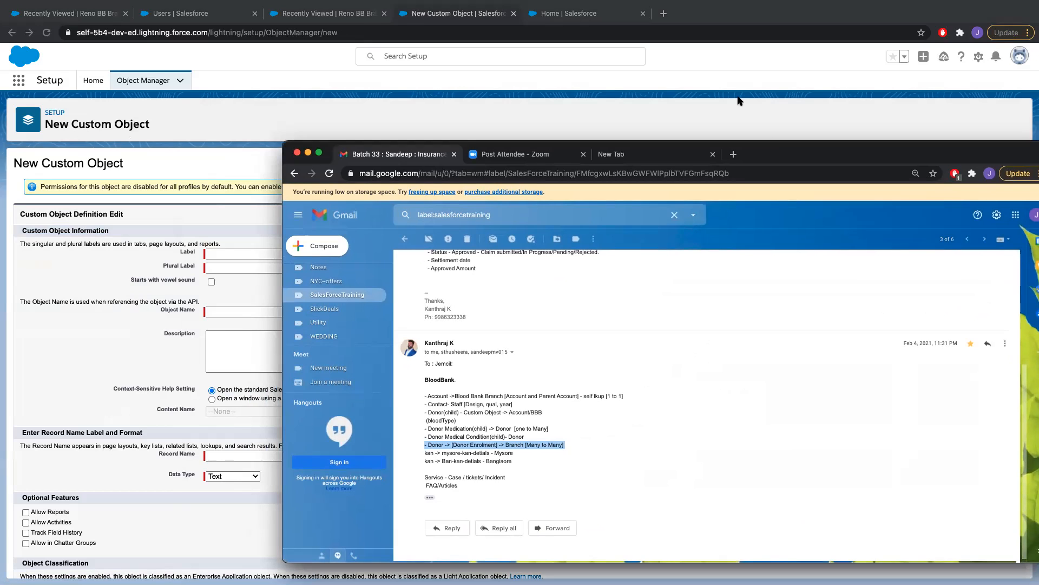
- Move the Gmail window aside so the blank New Custom Object form is in front
click(216, 252)
click(216, 254)
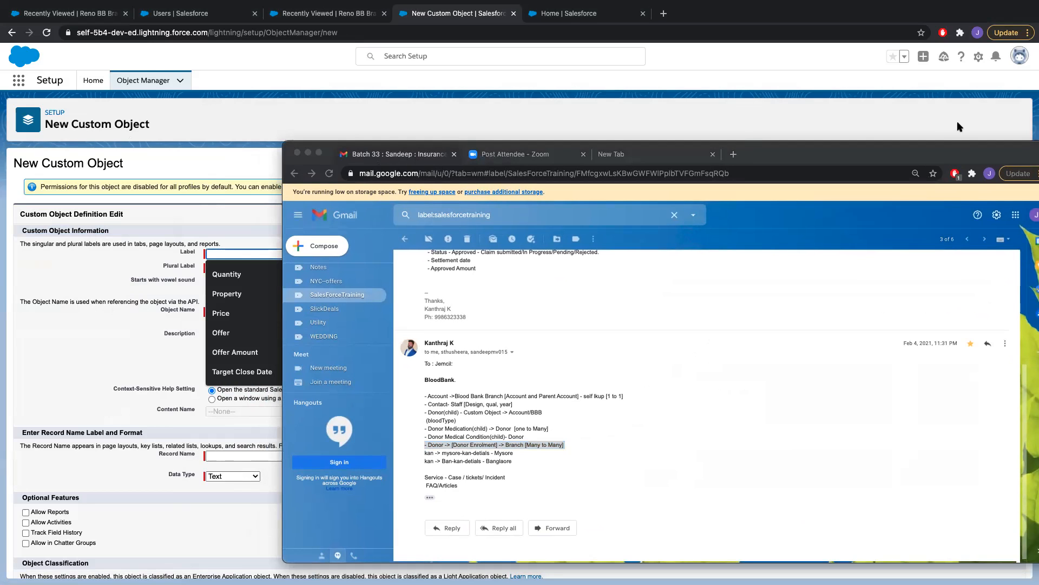
drag(937, 152, 913, 157)
click(99, 306)
- Enter 'Donor Enrollment' as the custom object's Label
click(220, 256)
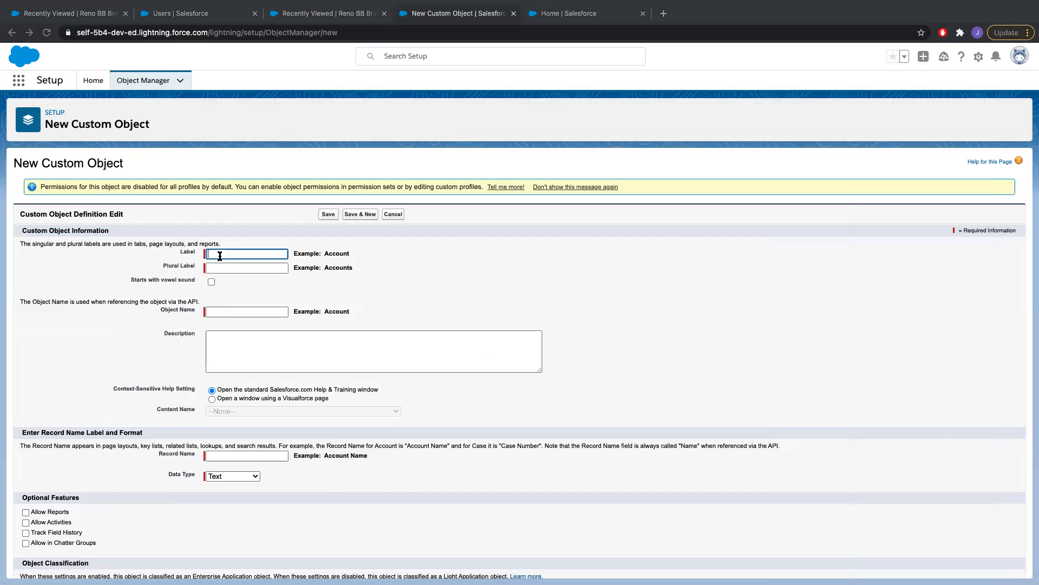
text(Donor)
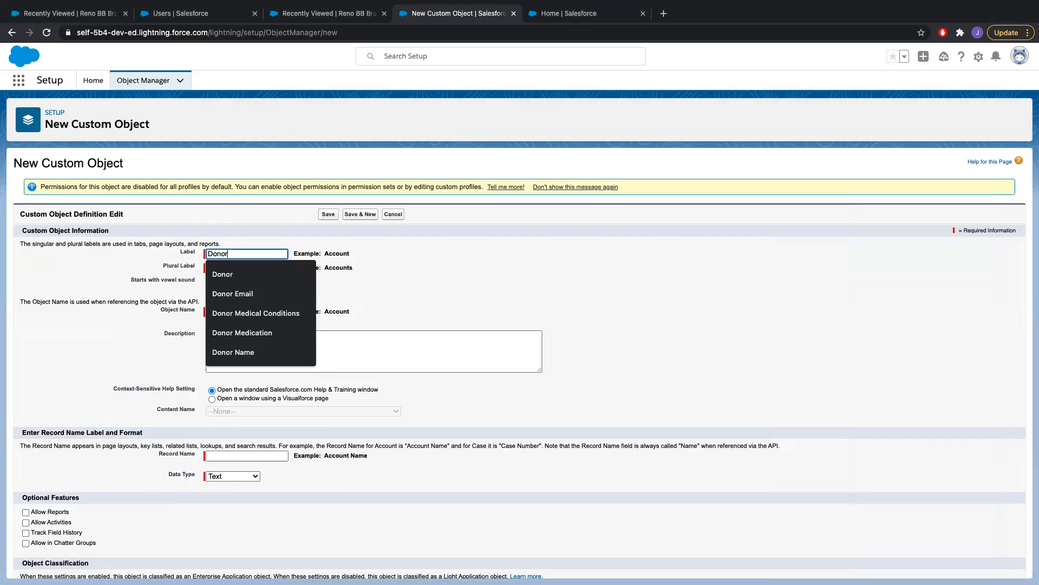
click(220, 274)
click(222, 269)
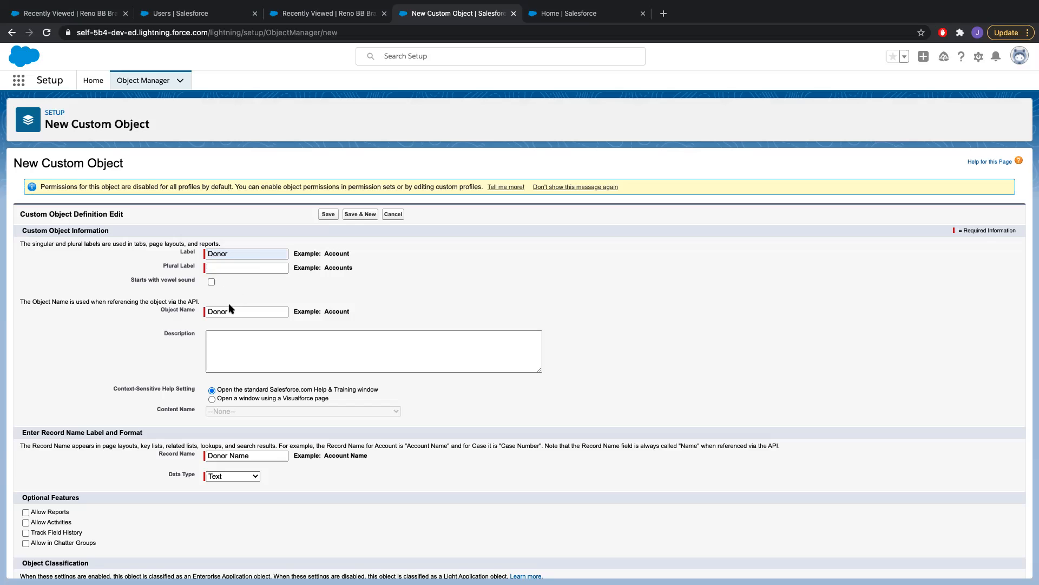
scroll(231, 307, down, 1)
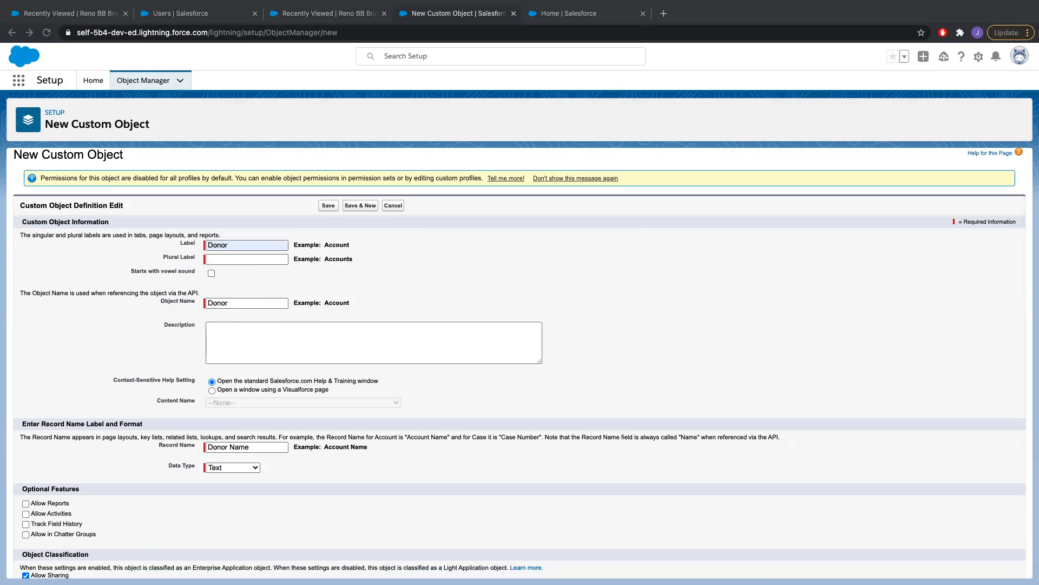
click(247, 246)
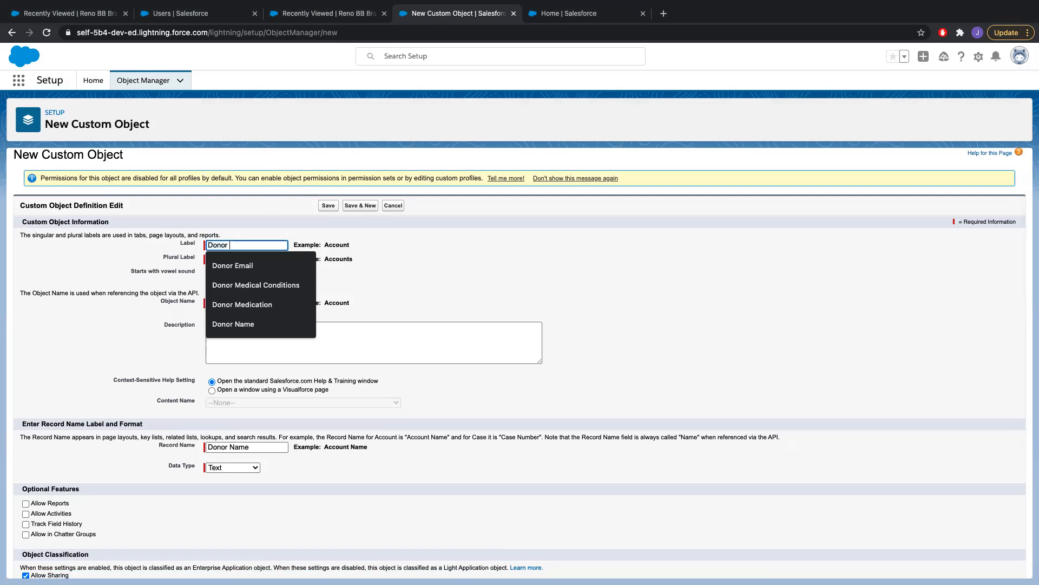
text(Enro)
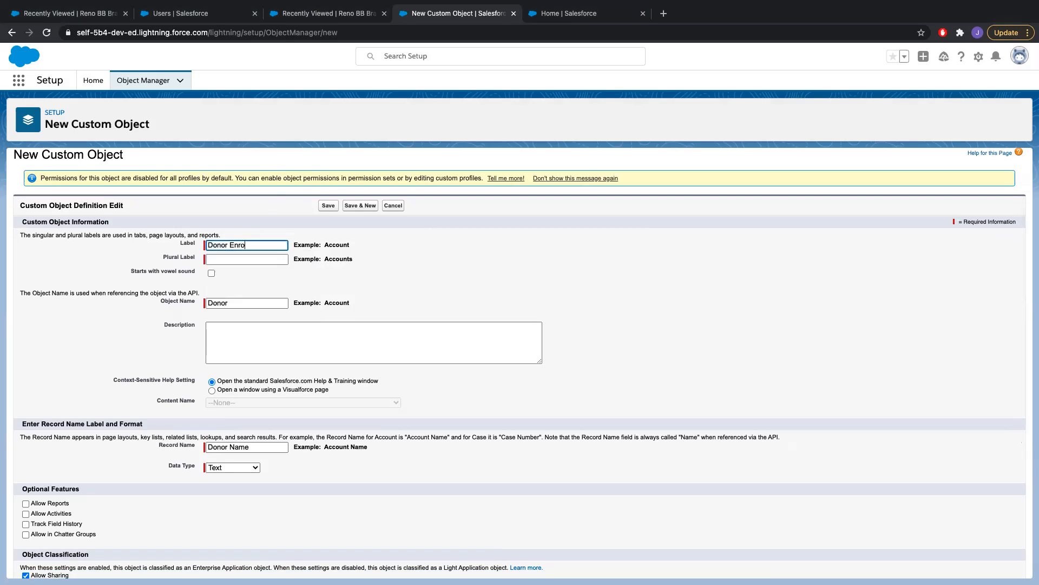
text(llment)
- Set the Plural Label to 'Donor Enrollments'
click(247, 259)
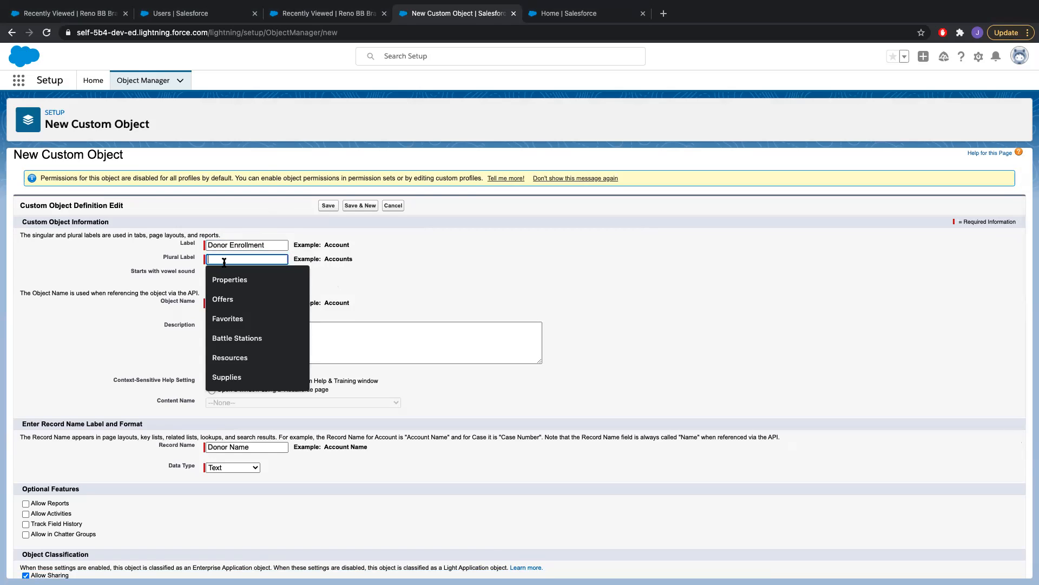
click(374, 288)
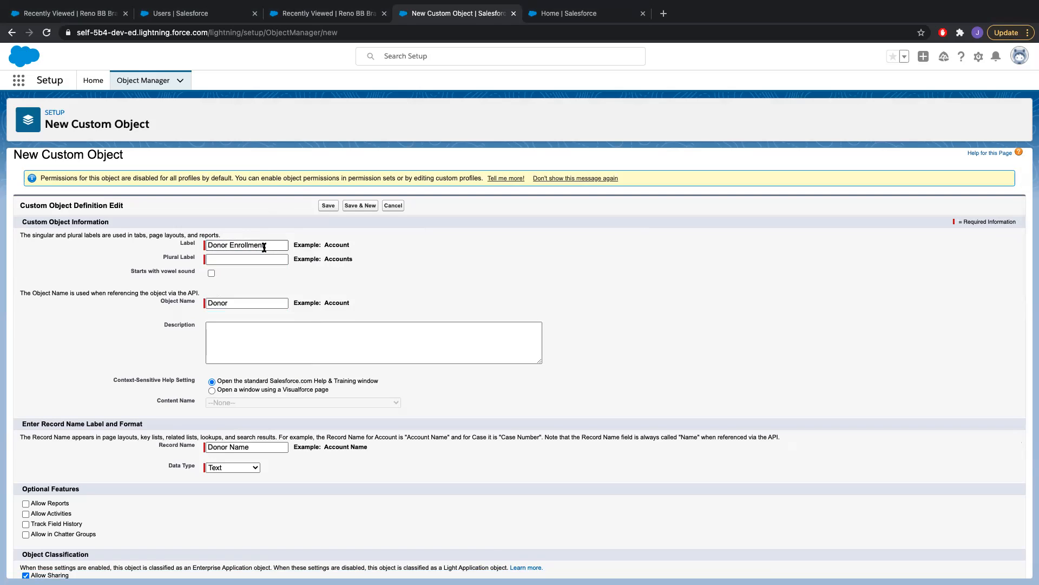
click(224, 304)
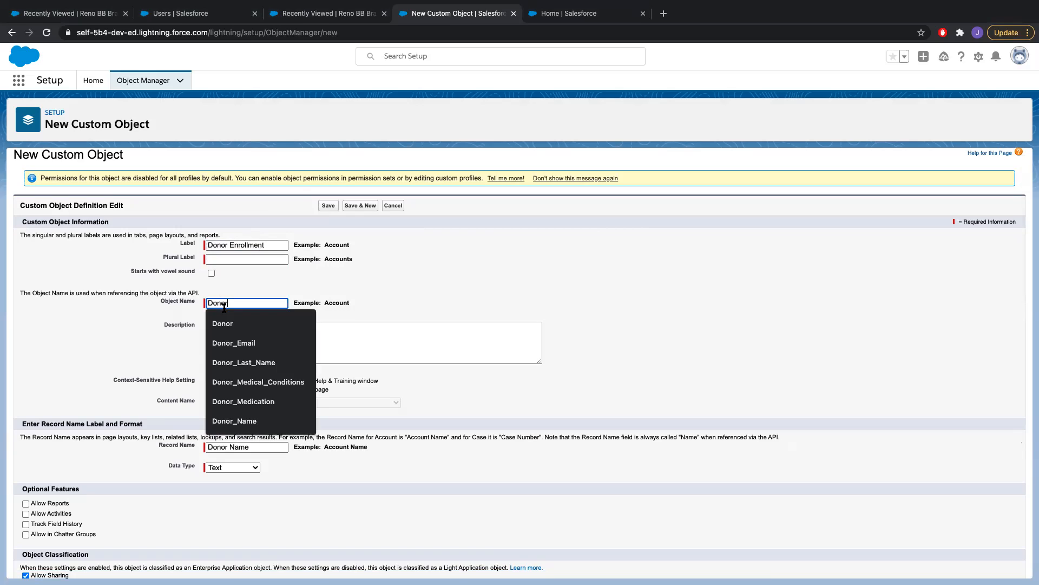
triple_click(249, 247)
key(ctrl+c)
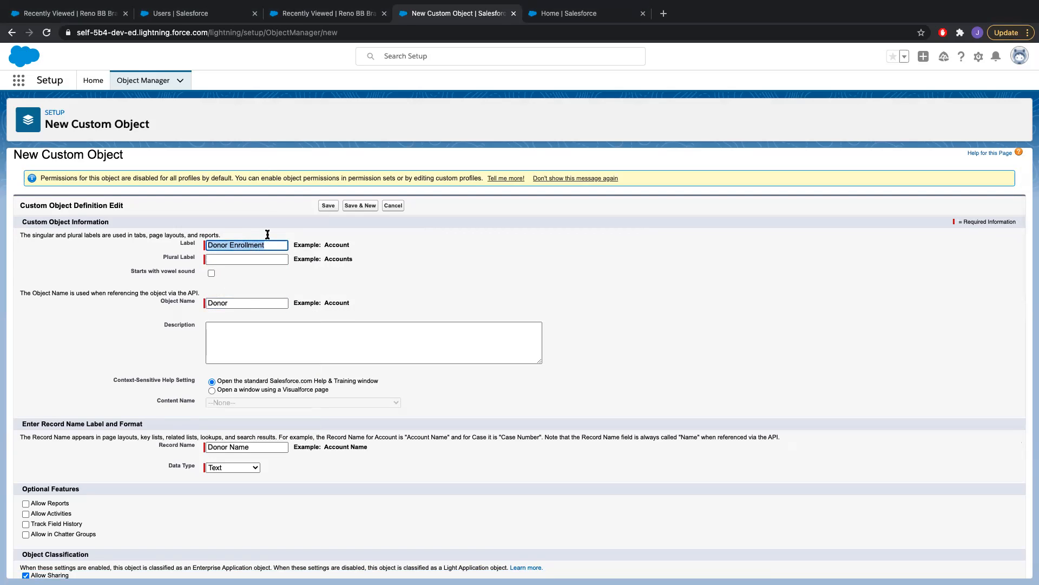
click(240, 303)
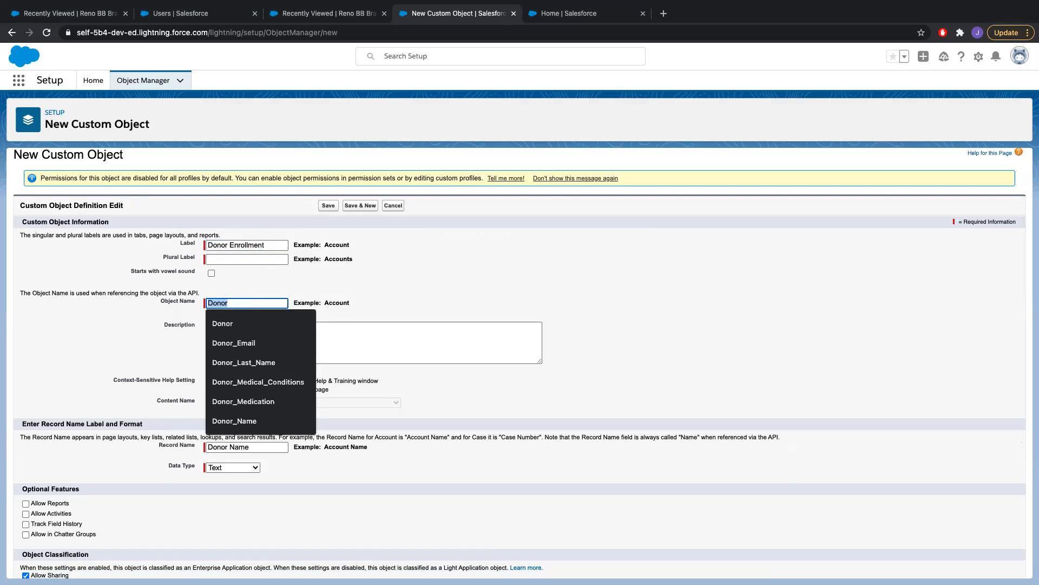
key(BackSpace)
key(BackSpace)
key(BackSpace)
key(BackSpace)
key(BackSpace)
click(244, 260)
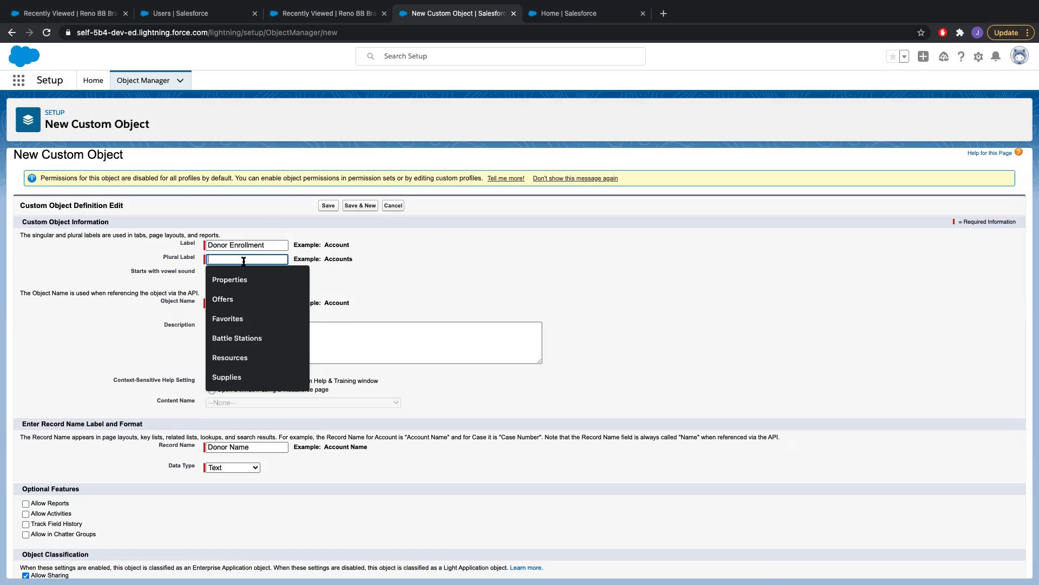
key(ctrl+v)
text(s)
click(262, 334)
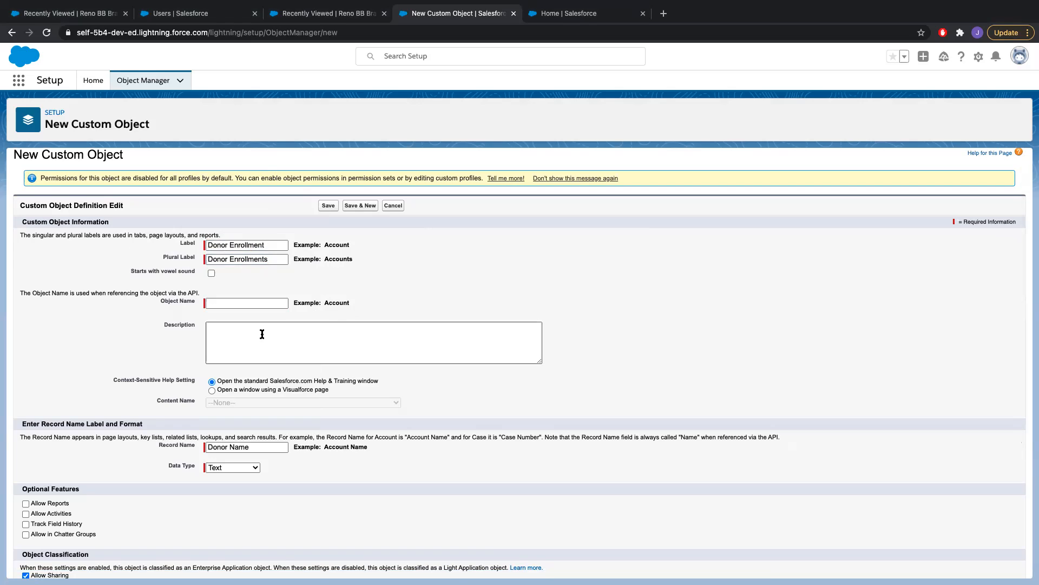
- Auto-fill Object Name as Donor_Enrollment and tick Launch New Custom Tab Wizard
scroll(250, 311, down, 1)
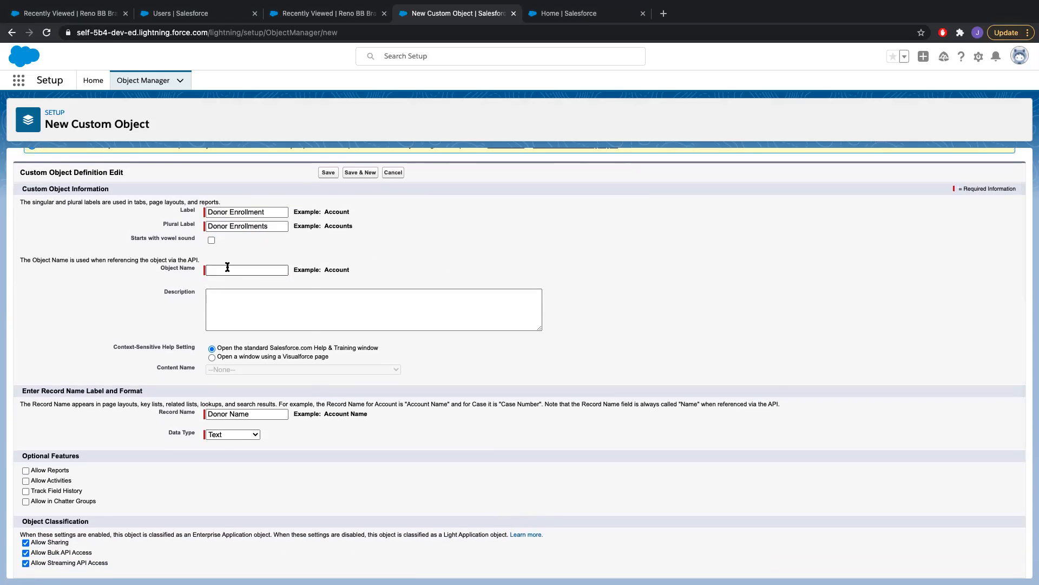
click(227, 268)
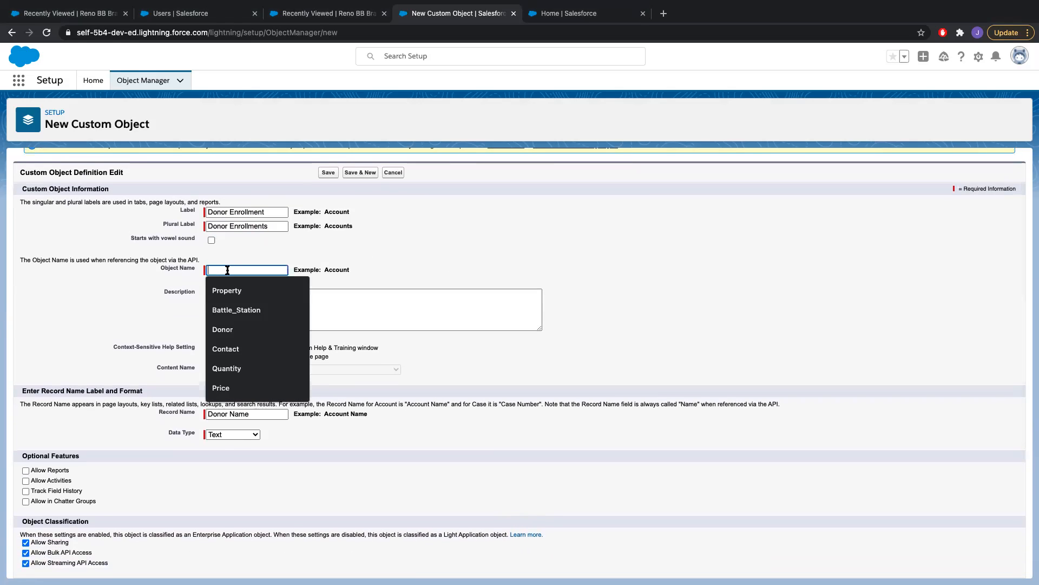
click(218, 214)
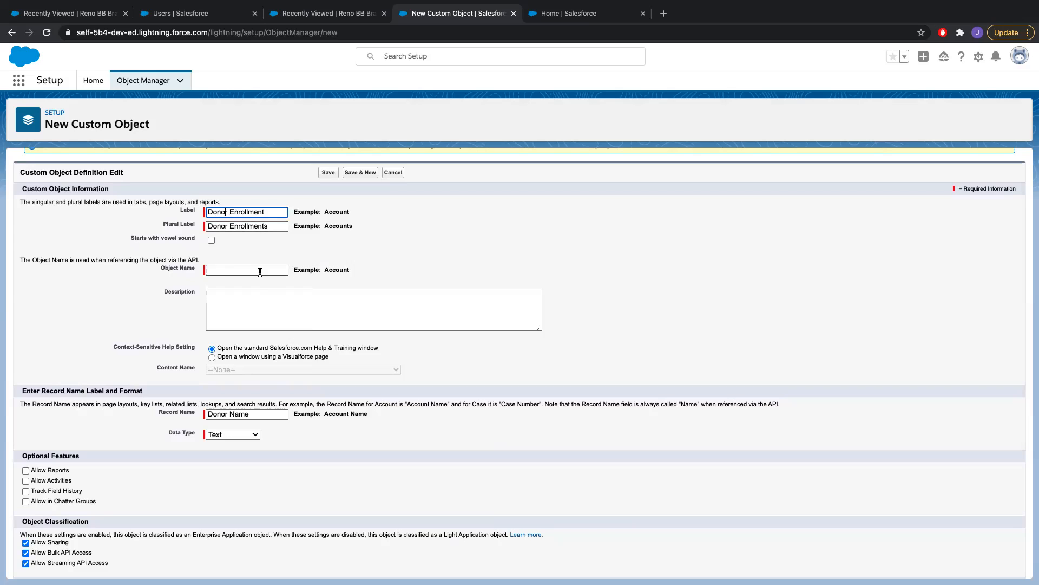
click(260, 271)
scroll(395, 285, down, 2)
scroll(398, 286, down, 3)
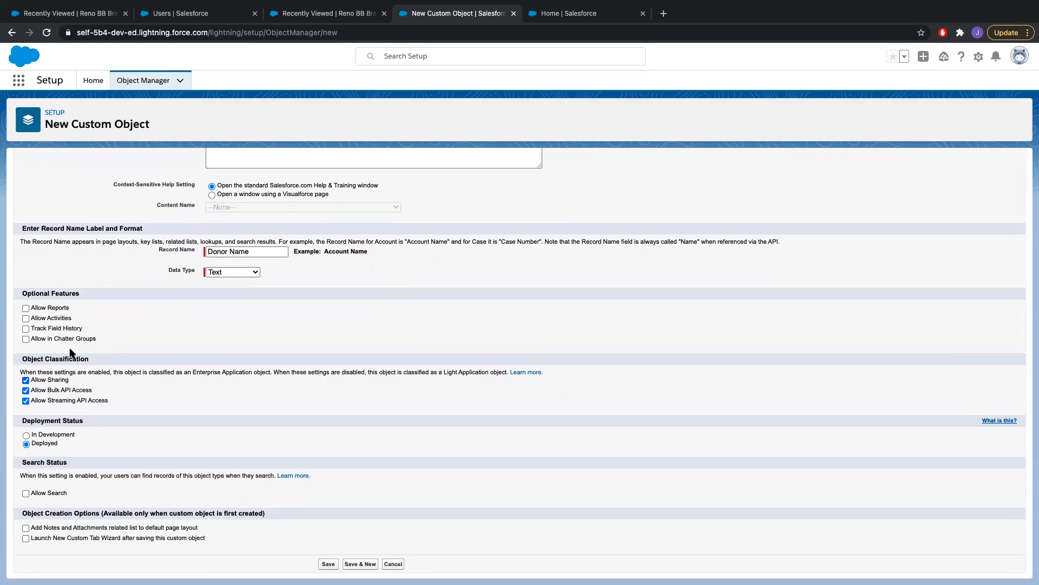
click(25, 538)
scroll(176, 253, up, 3)
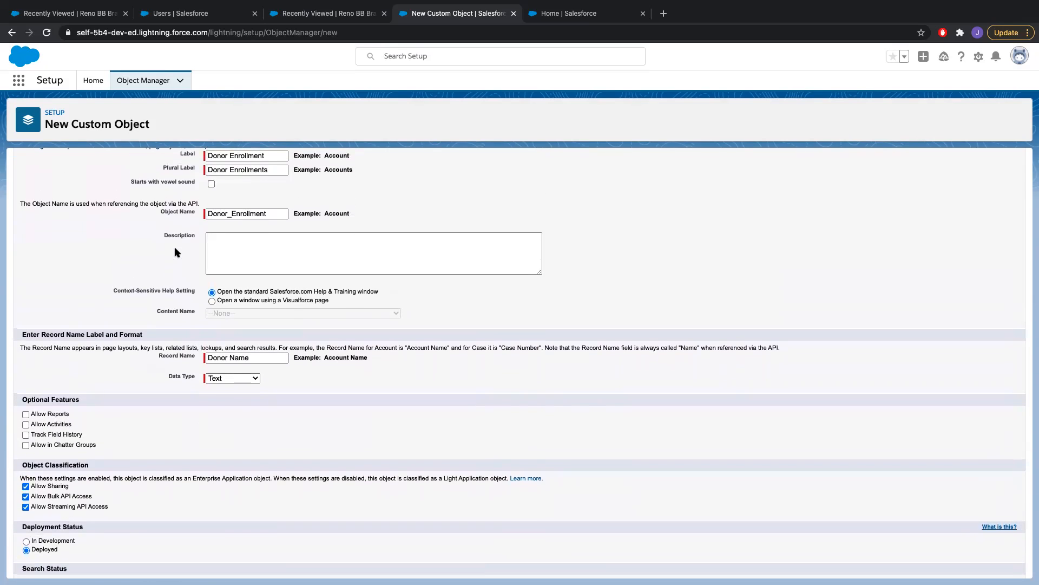
scroll(175, 252, up, 1)
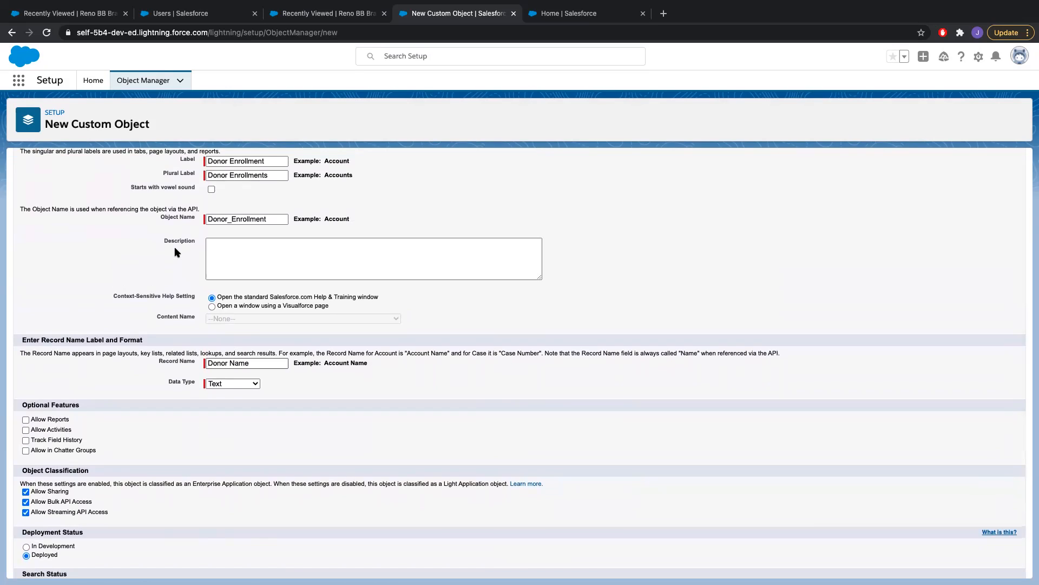
- Make the record name 'Donor Enrollment Id' with the Auto Number data type
click(252, 384)
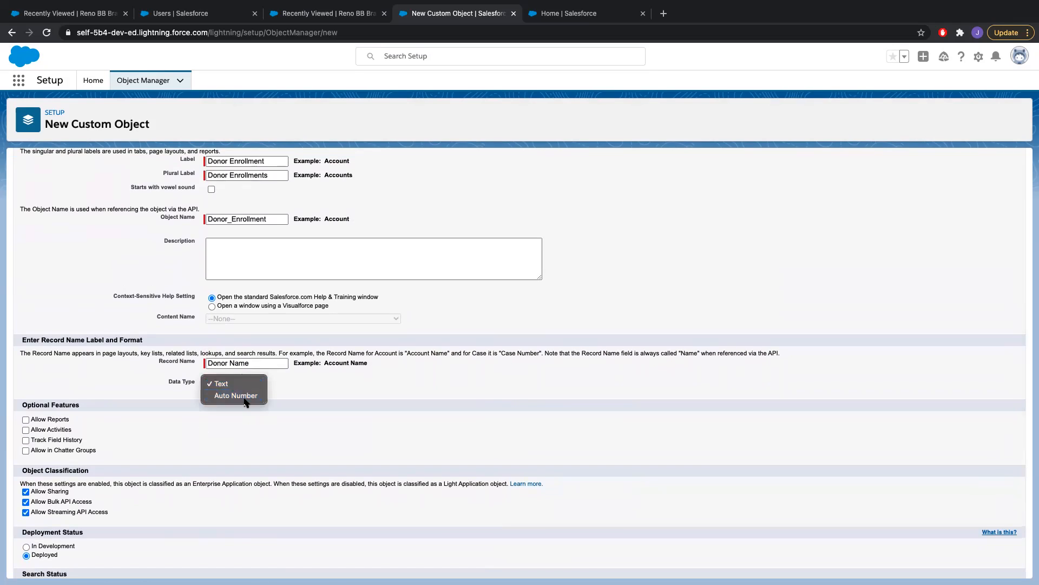
click(241, 395)
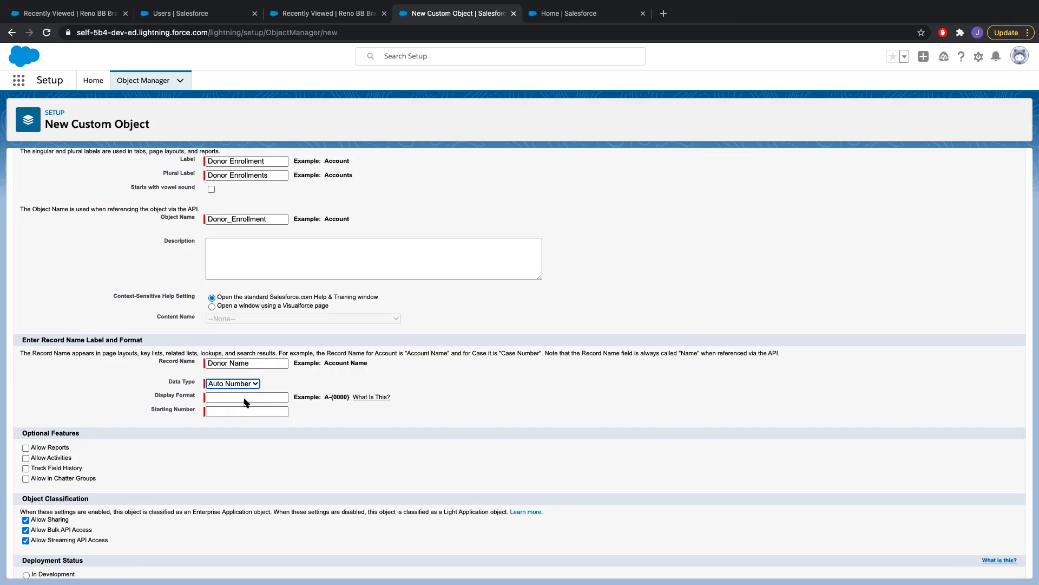
click(242, 399)
drag(229, 364, 246, 364)
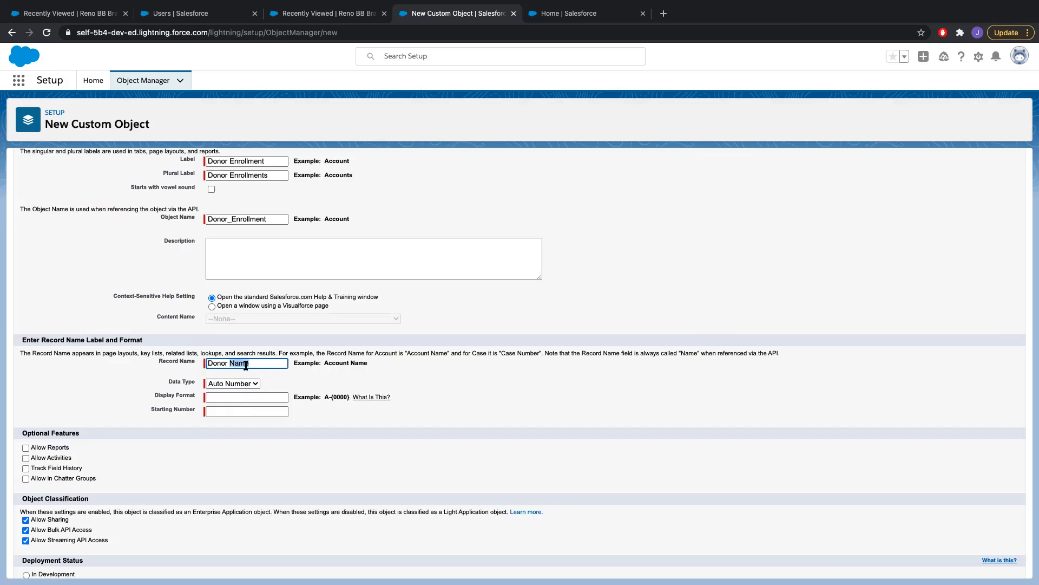
text(Enrollment Id)
- Set the Display Format to DE-{0000} and the Starting Number to 0001
click(254, 399)
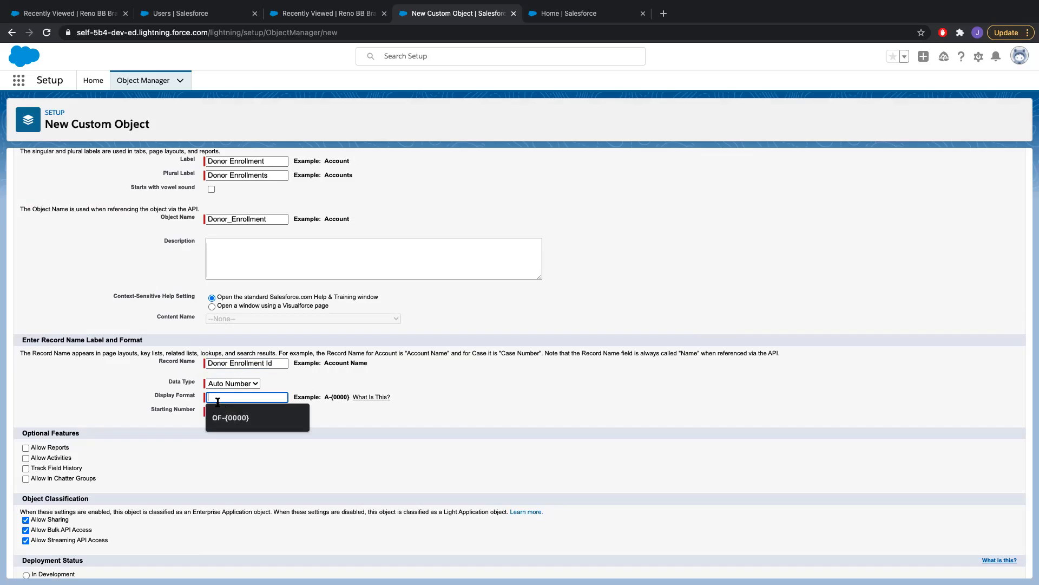
click(236, 417)
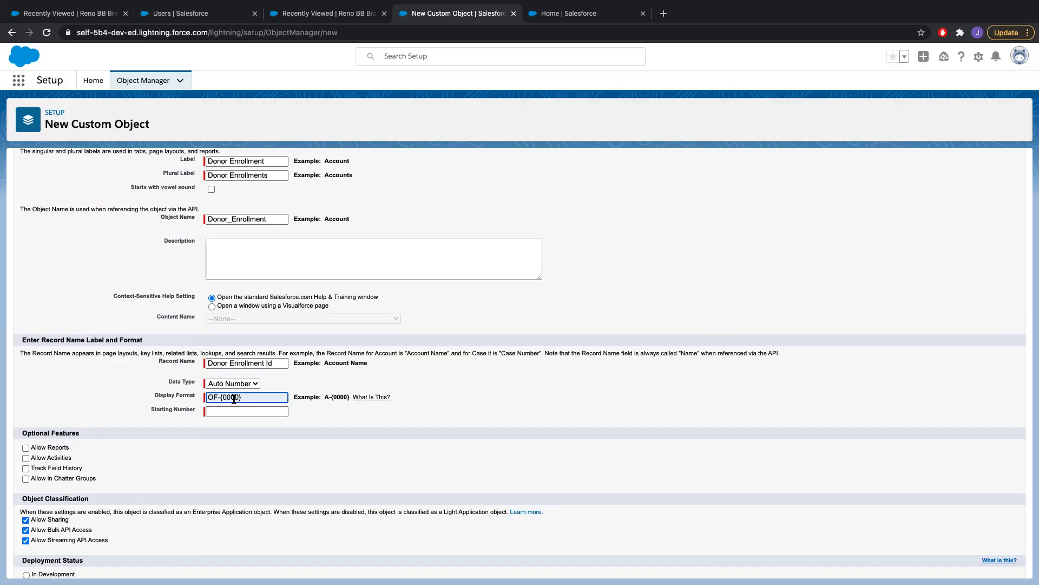
key(Right)
key(BackSpace)
key(BackSpace)
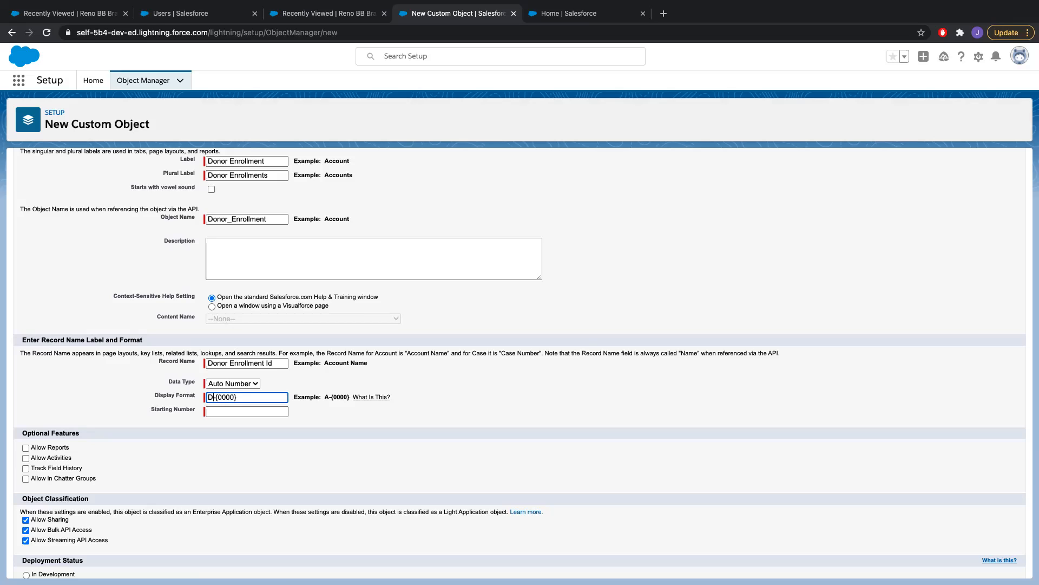
text(De)
key(BackSpace)
text(E)
text(ID)
key(BackSpace)
text(d)
key(BackSpace)
key(BackSpace)
key(BackSpace)
text(oId)
key(BackSpace)
key(BackSpace)
key(BackSpace)
text(E)
click(218, 412)
text(0001)
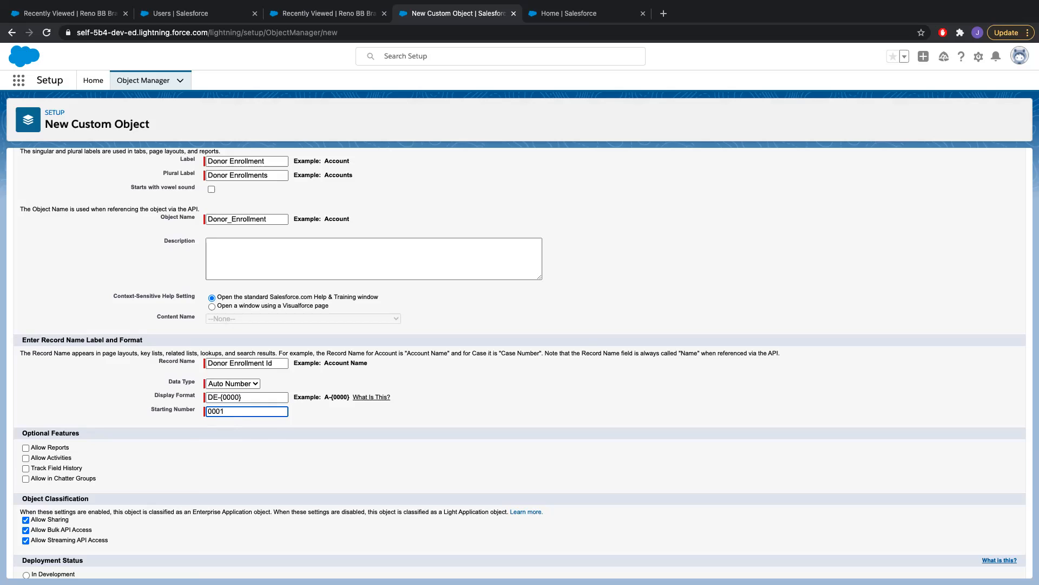
- Enable reports, activities, field history tracking and Chatter groups for Donor Enrollment
click(270, 421)
scroll(269, 422, down, 2)
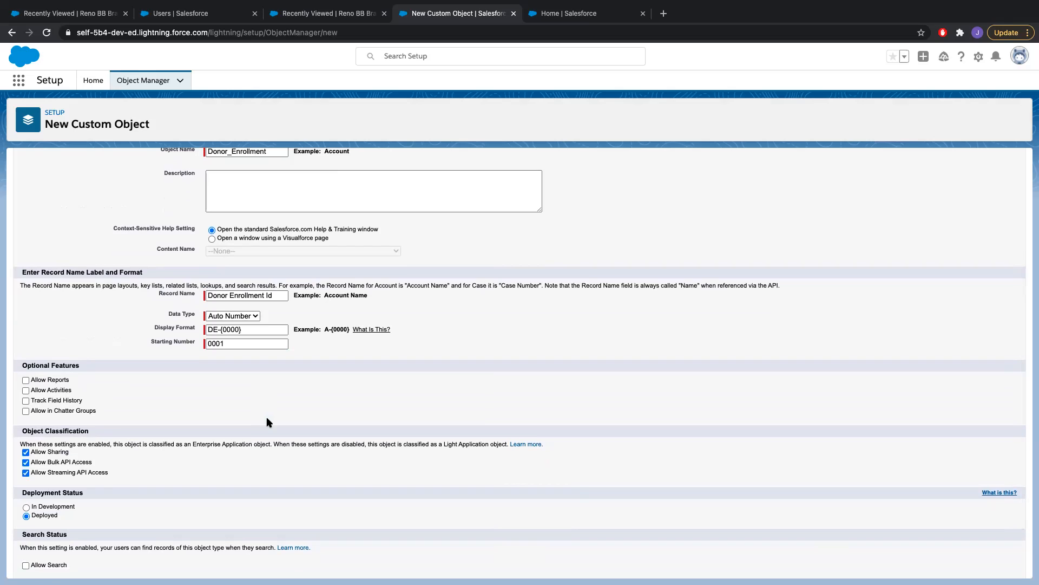
scroll(269, 422, down, 1)
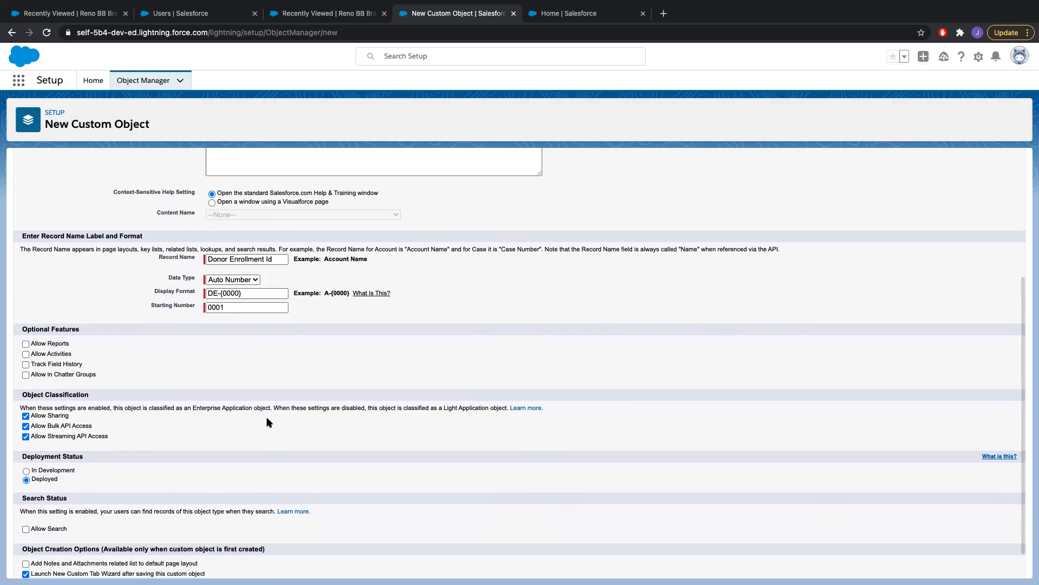
click(26, 345)
click(25, 354)
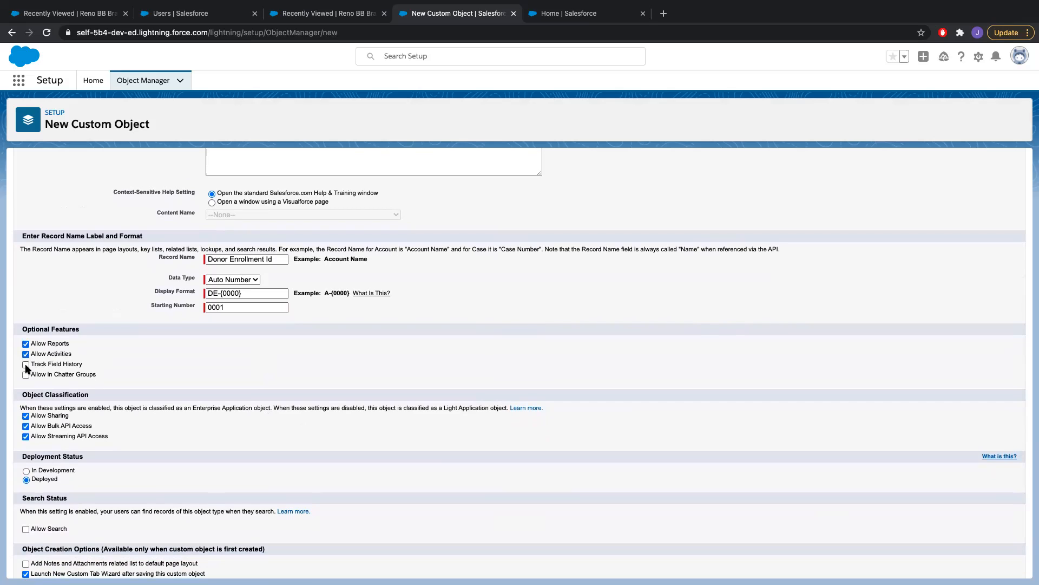
click(26, 365)
click(26, 375)
- Allow search, add Notes and Attachments, untick the tab wizard, and save the object
scroll(186, 423, down, 1)
scroll(159, 489, down, 2)
click(25, 493)
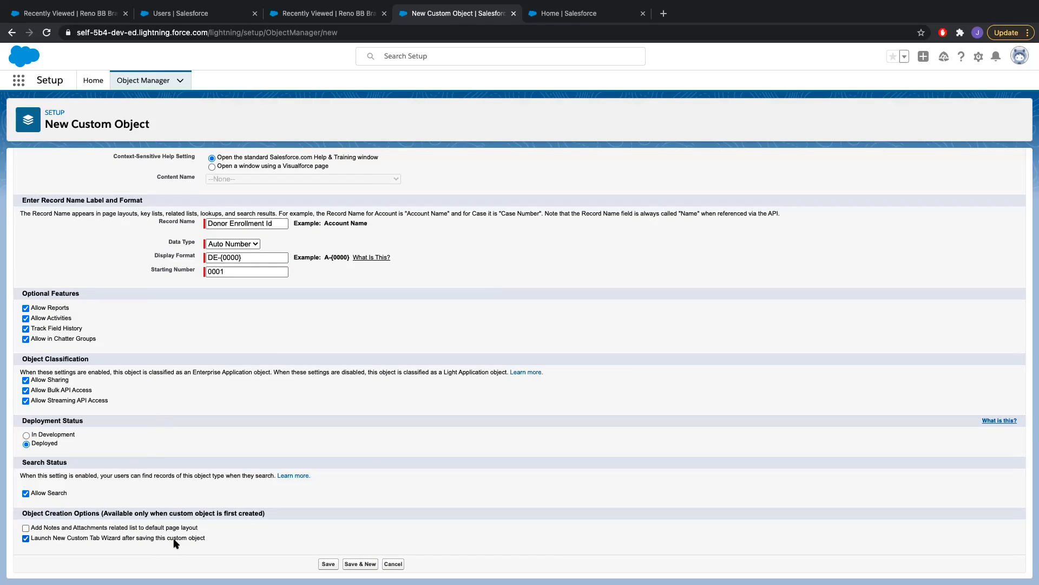
click(25, 538)
click(26, 528)
click(329, 564)
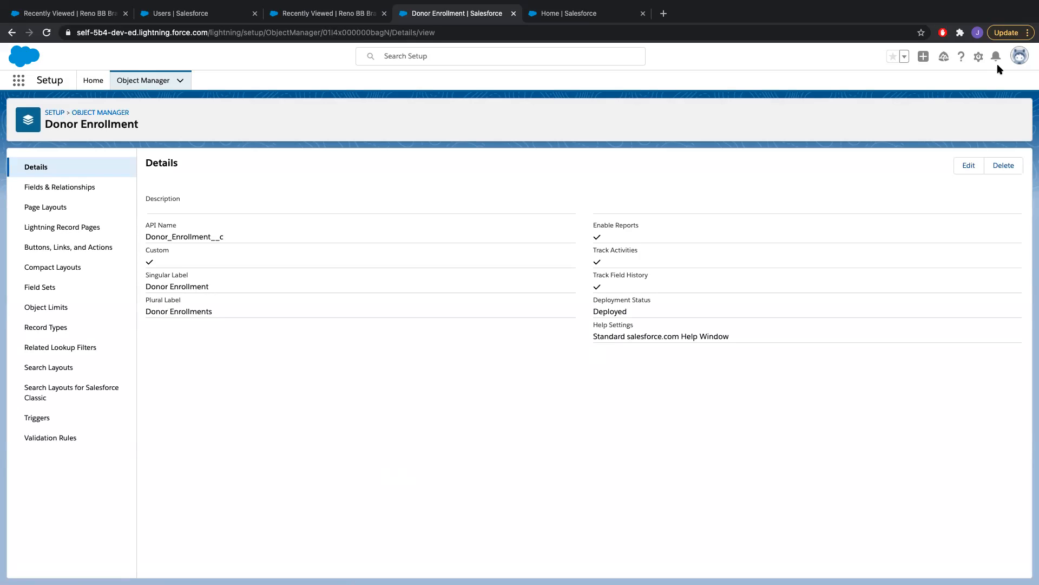
- Go back to the saved Donor Enrollment object and view its Fields & Relationships list
click(979, 57)
click(927, 85)
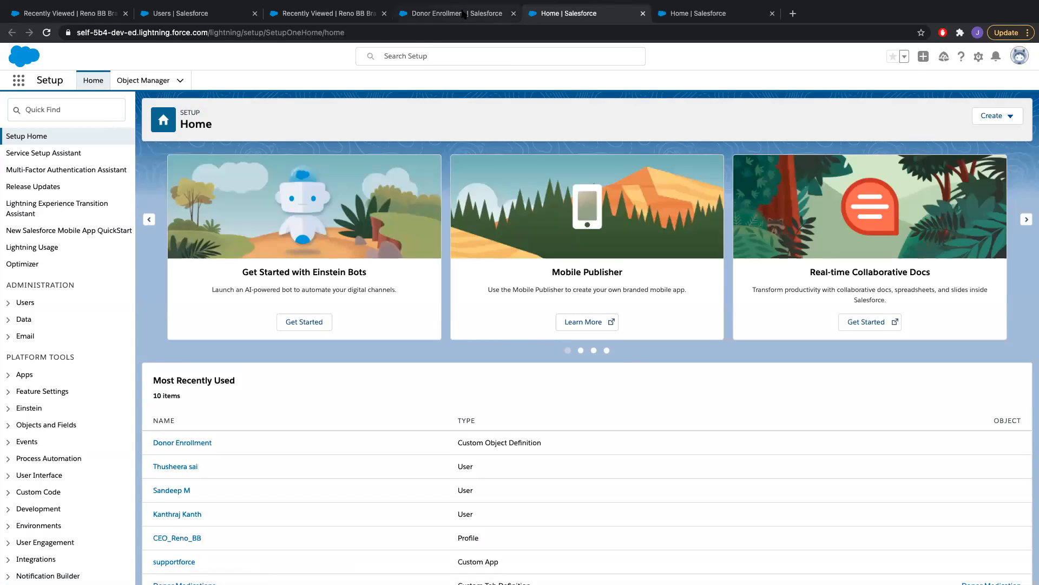
click(458, 13)
click(59, 187)
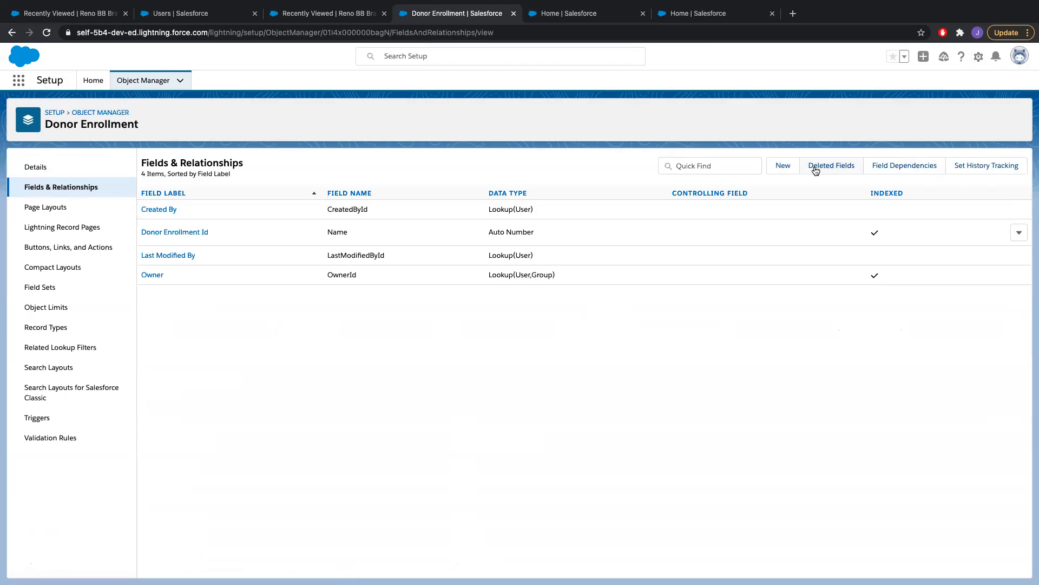
- Begin a new Donor Enrollment custom field and scroll down to the relationship data types
click(781, 167)
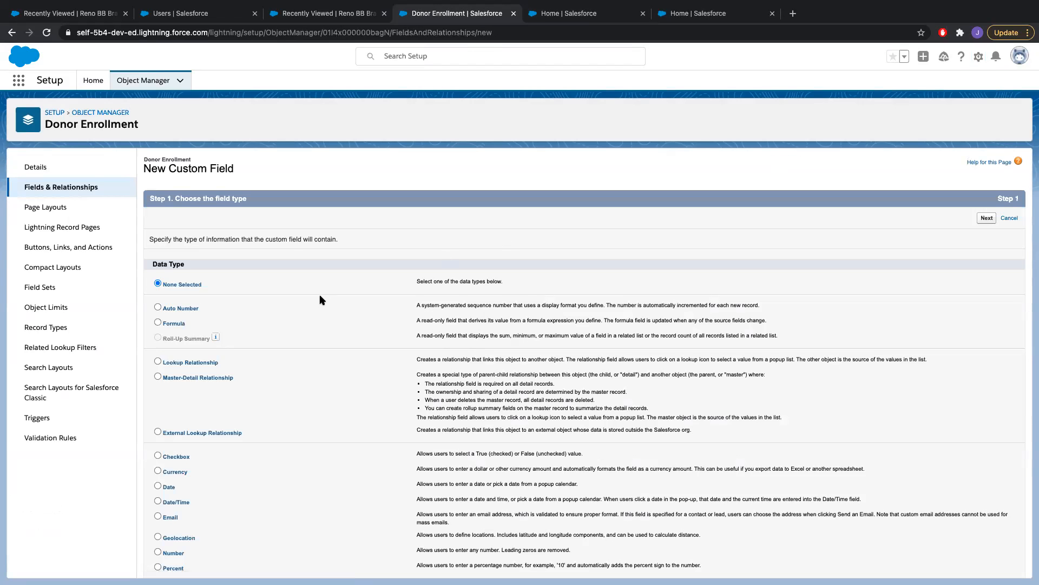
scroll(321, 297, down, 2)
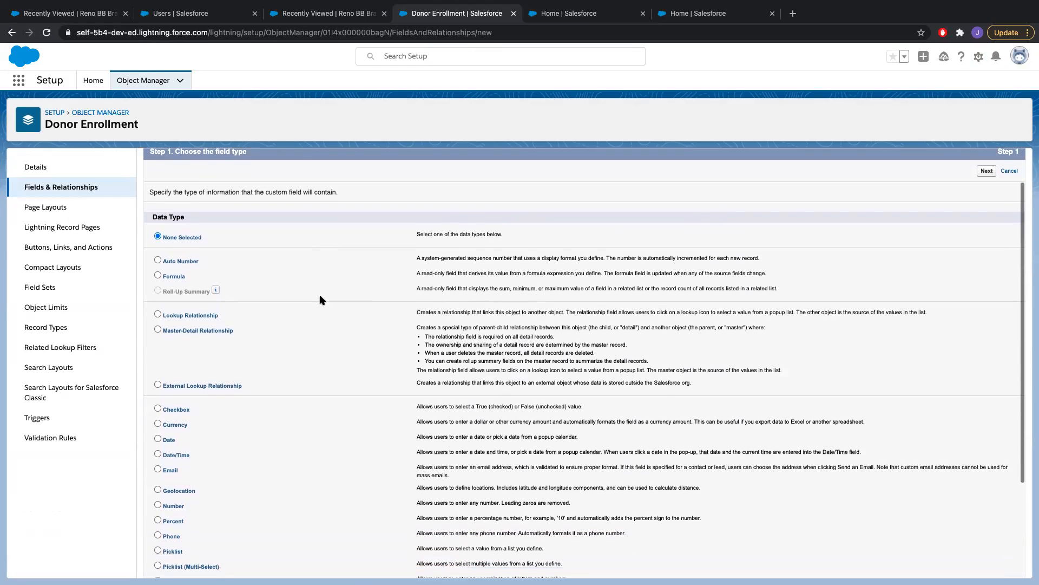
scroll(320, 300, down, 1)
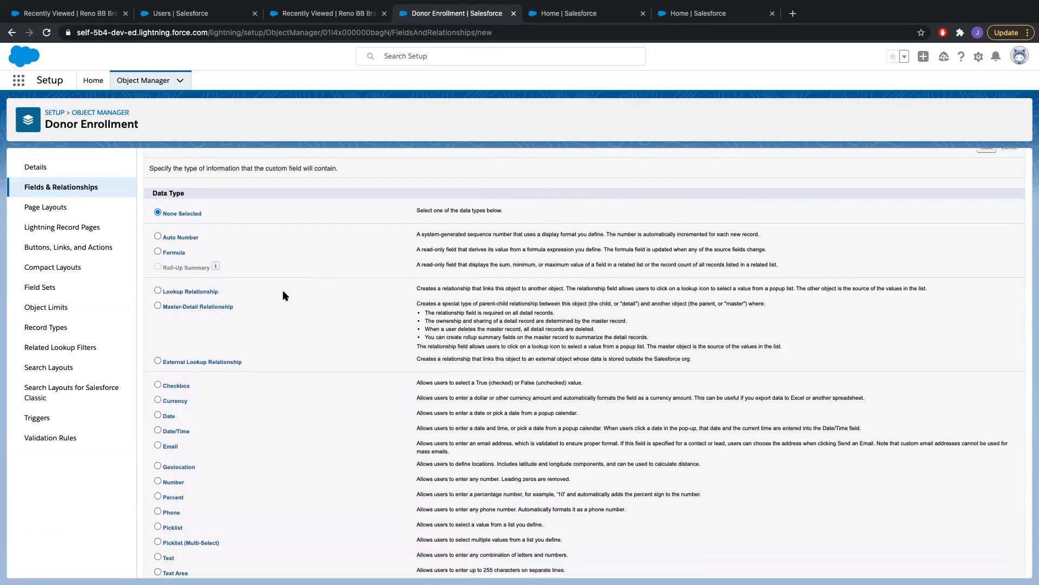
scroll(283, 292, down, 1)
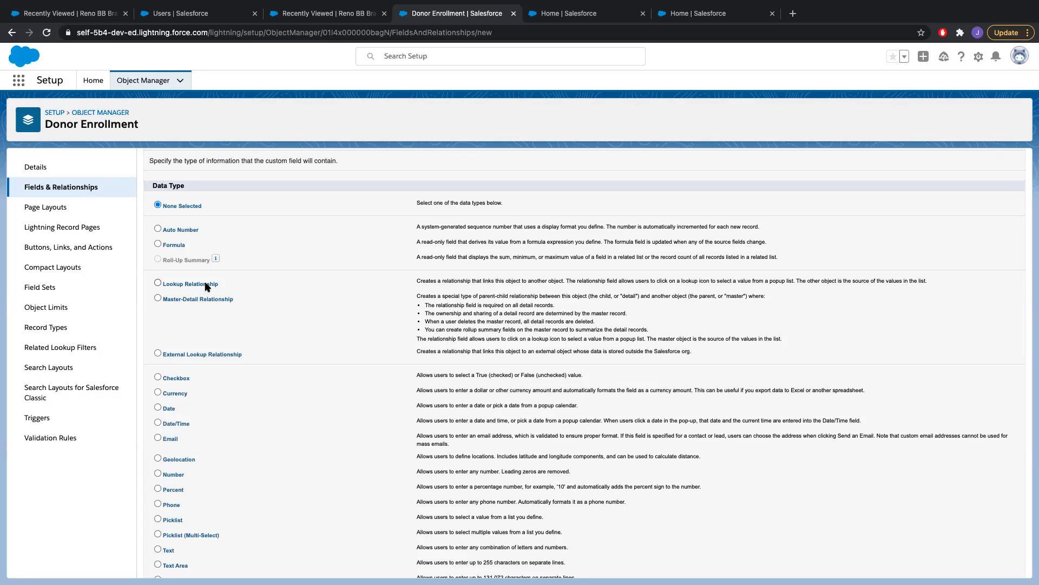
- Make the new Donor Enrollment field a Master-Detail Relationship and continue to choosing its related object
click(205, 298)
scroll(548, 321, down, 1)
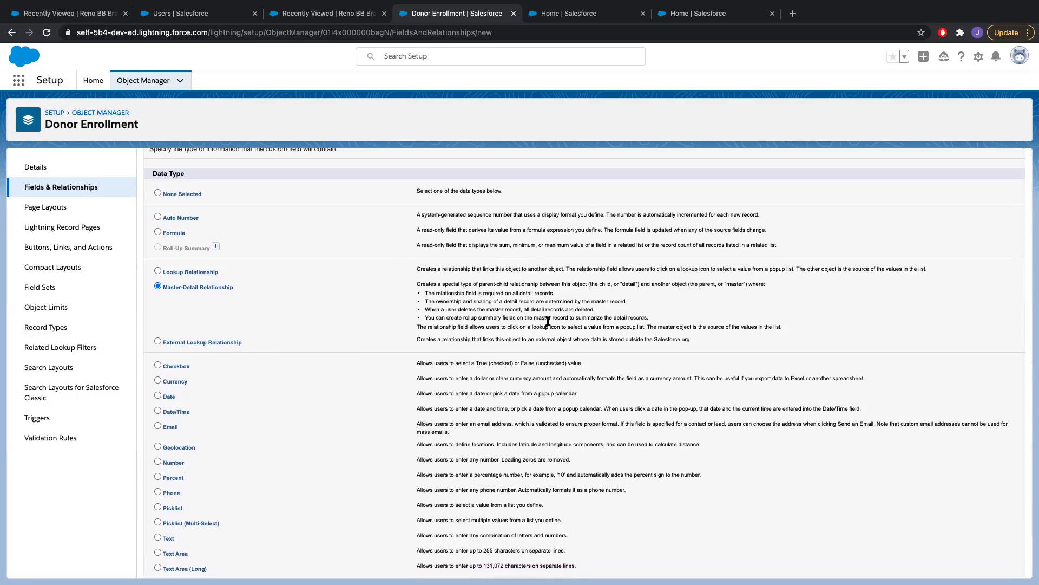
scroll(548, 321, down, 5)
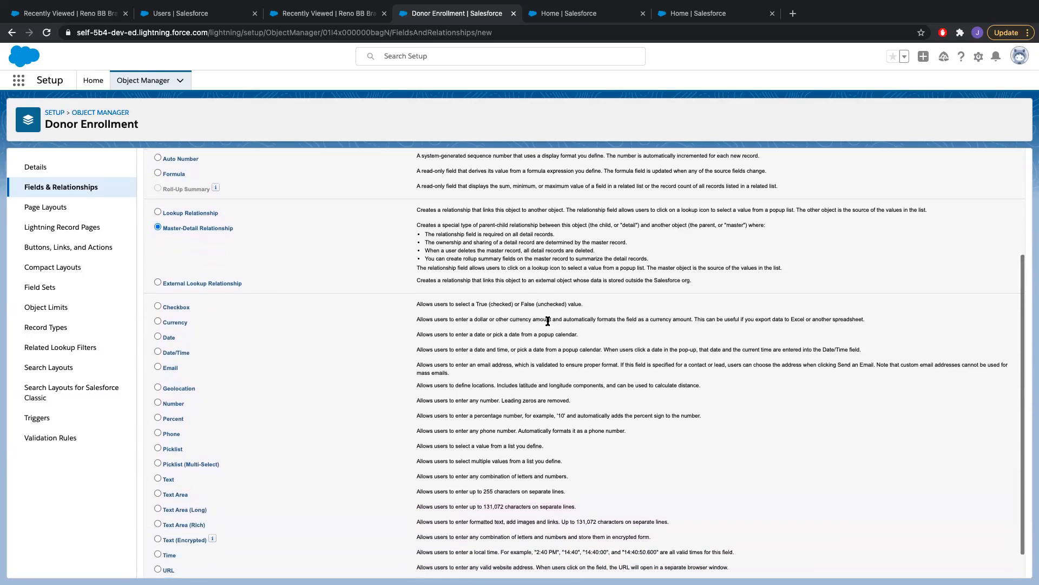
scroll(548, 321, down, 3)
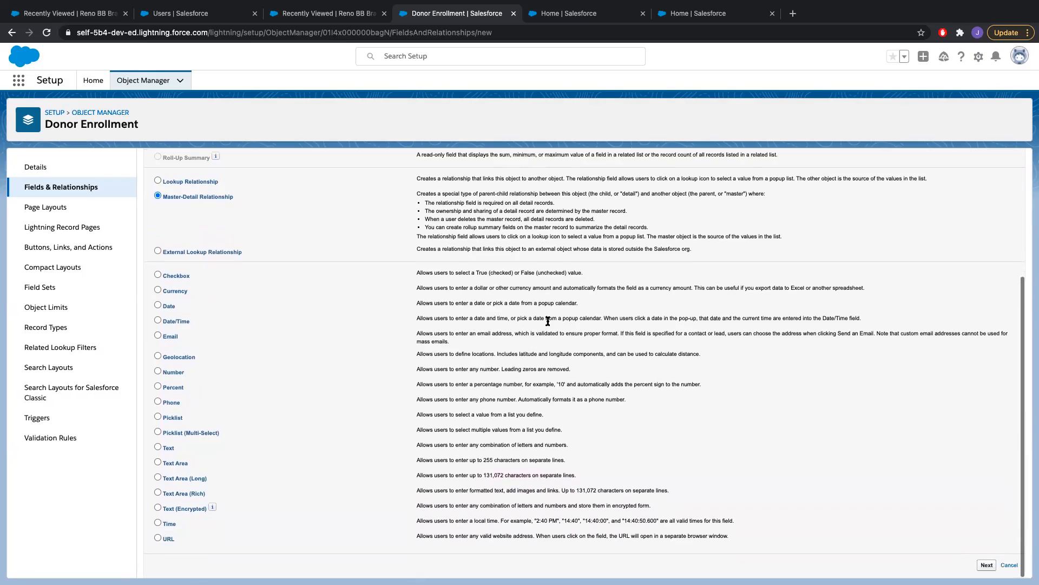
scroll(548, 321, up, 1)
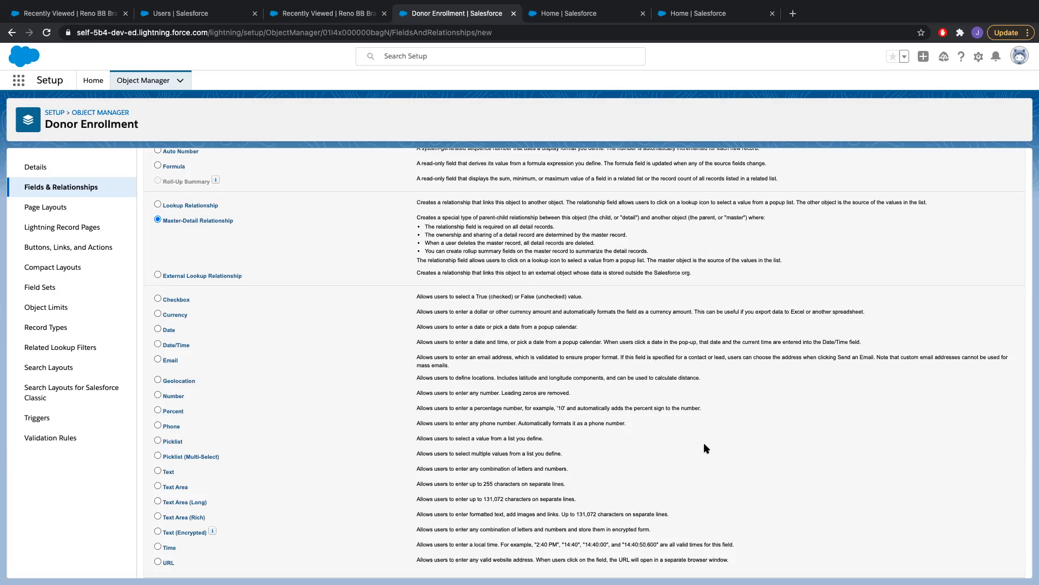
scroll(704, 443, down, 1)
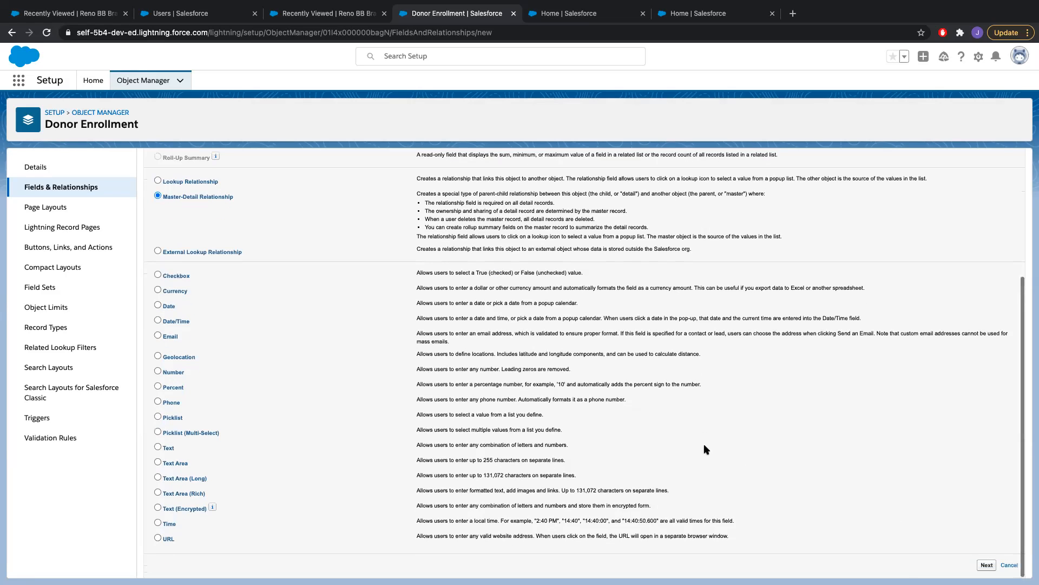
click(987, 566)
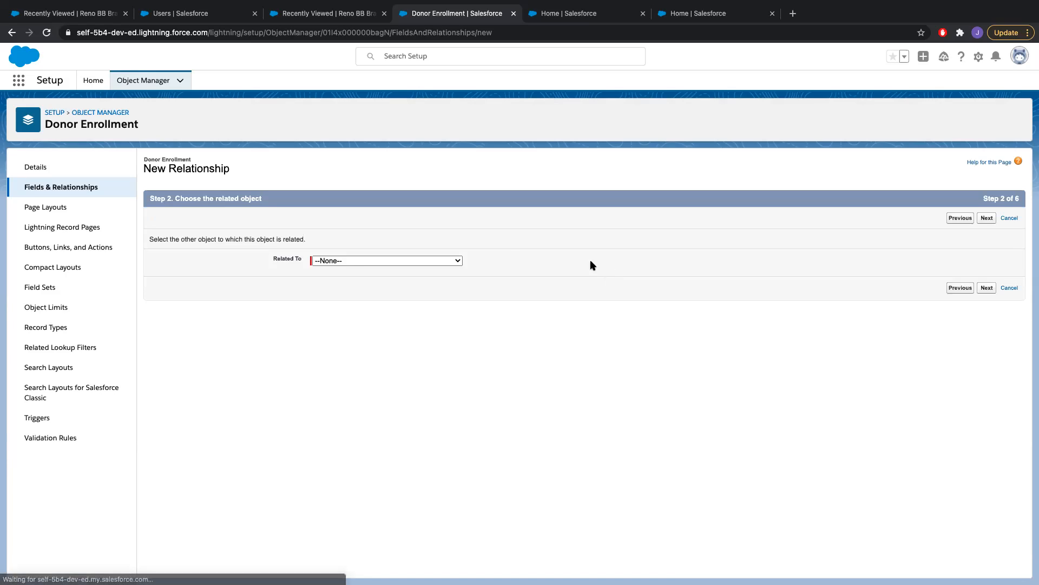
- Relate the field to Donor, with label and name Donor and child relationship Donor_Enrollments
click(449, 262)
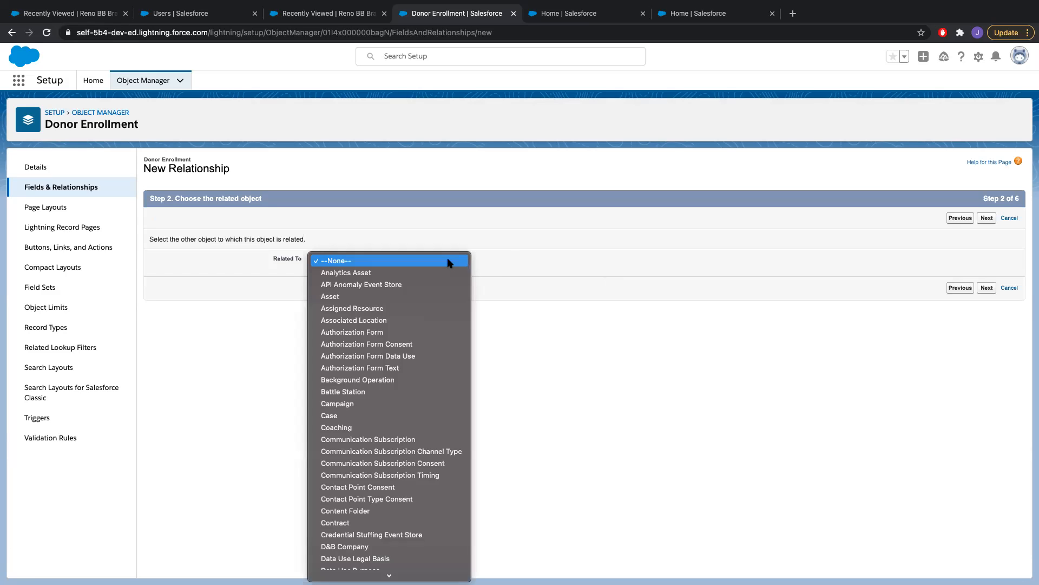
key(d)
scroll(413, 338, down, 5)
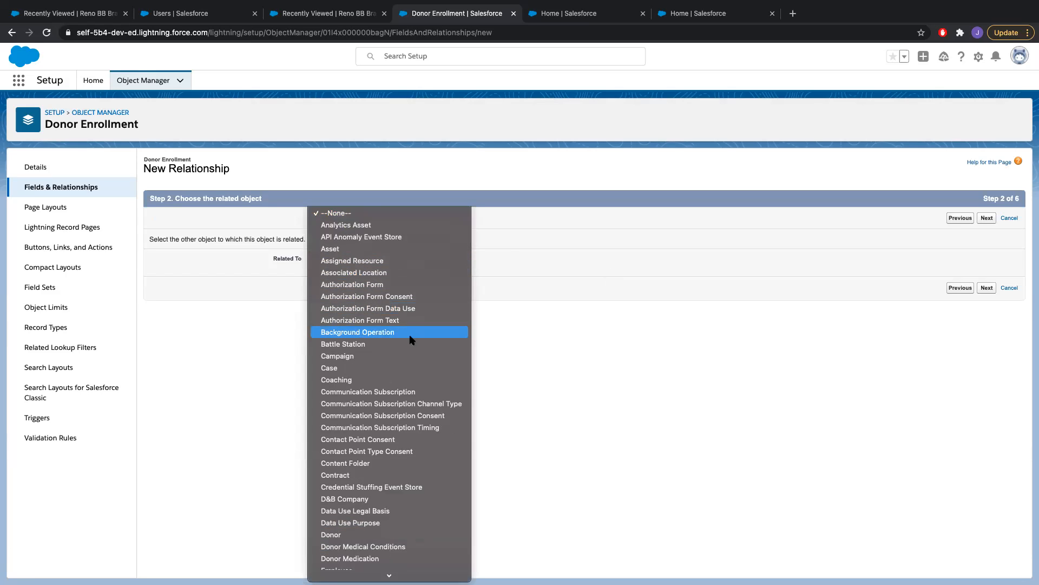
click(353, 427)
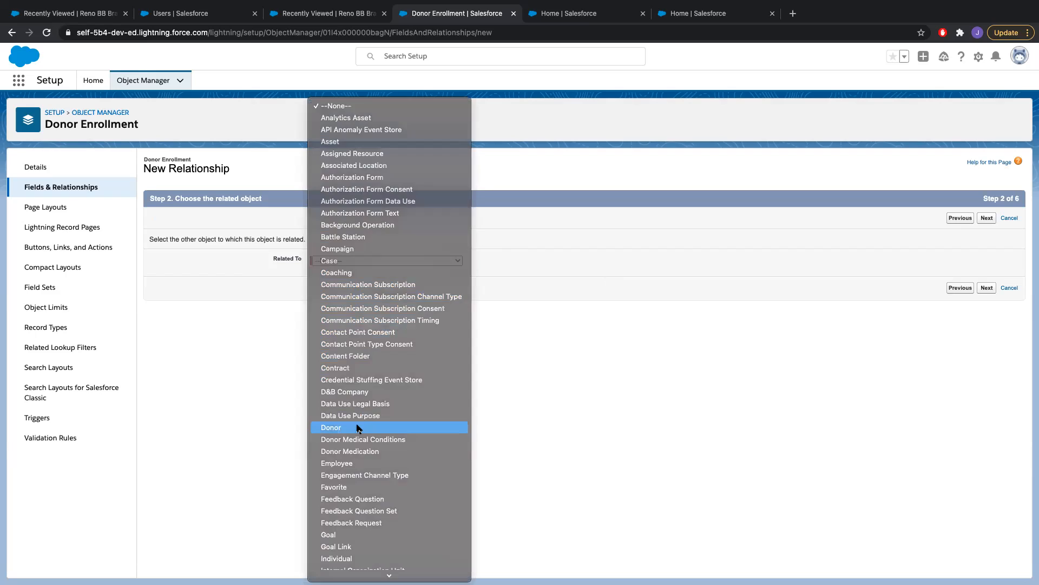
click(987, 288)
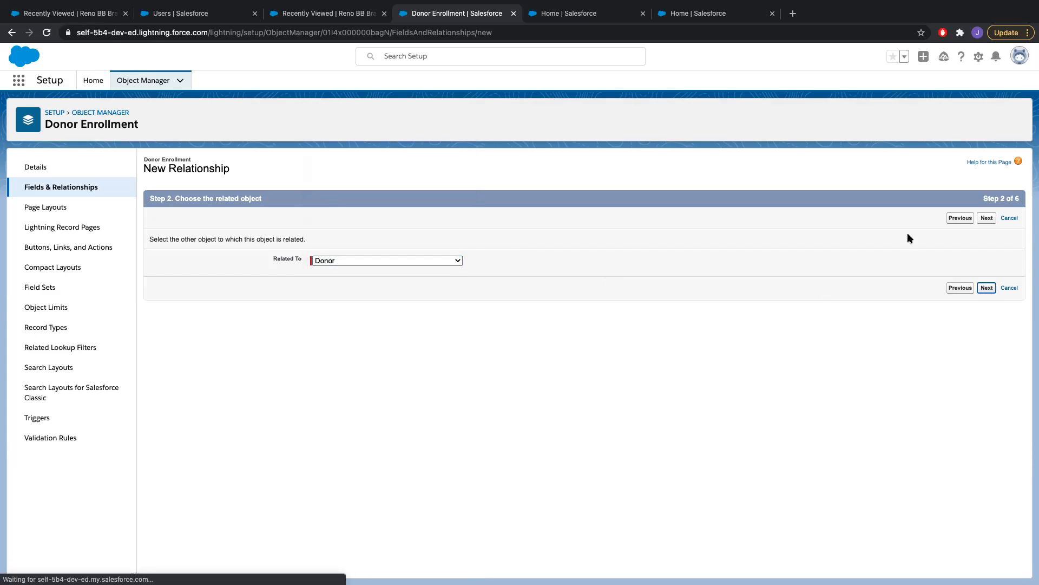
click(344, 265)
click(501, 264)
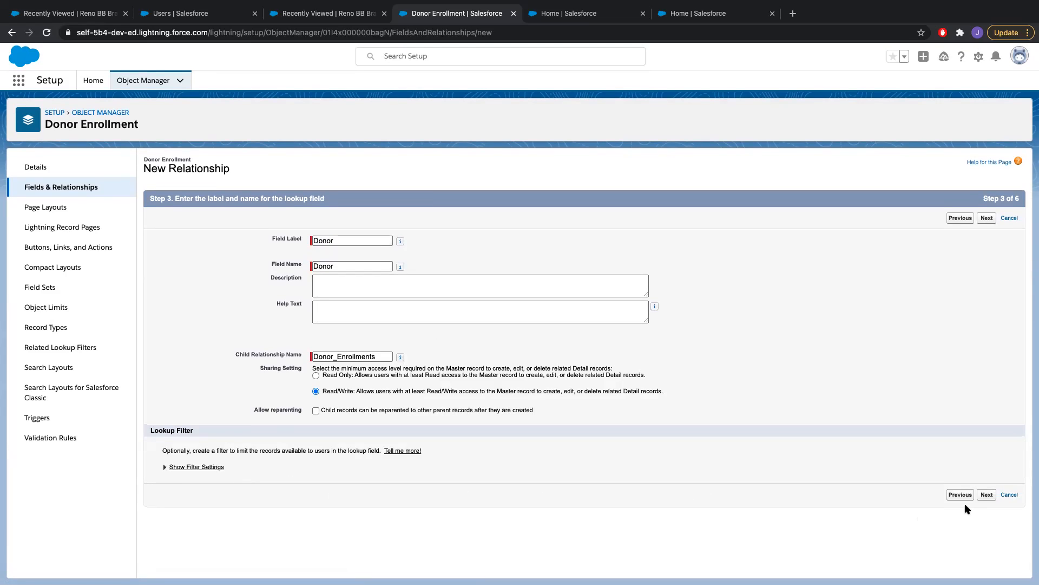
- Accept the default field-level security and page layouts, keeping the Donor Enrollments related list on Donor Layout
click(987, 494)
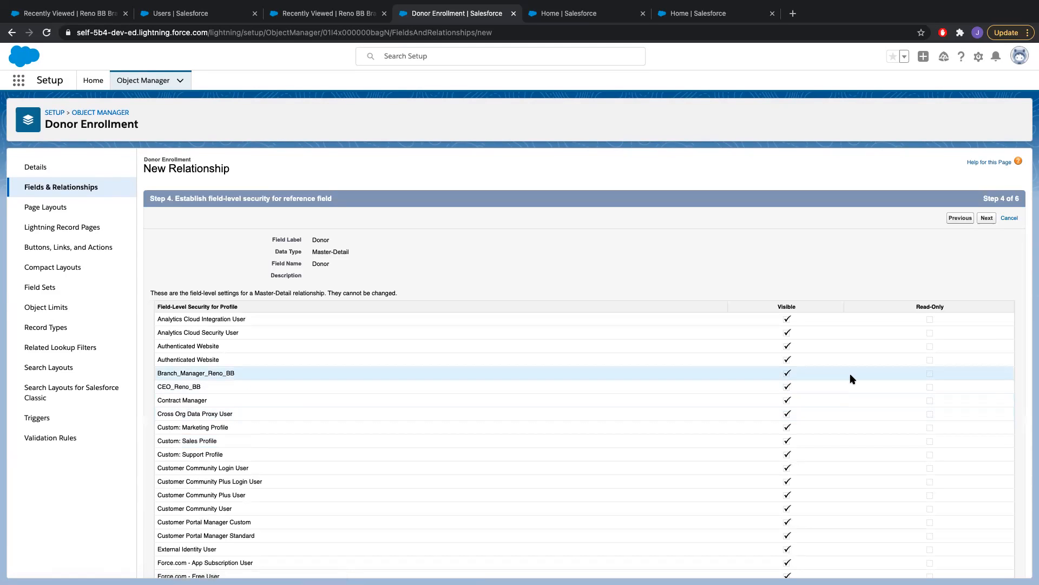
scroll(923, 322, down, 5)
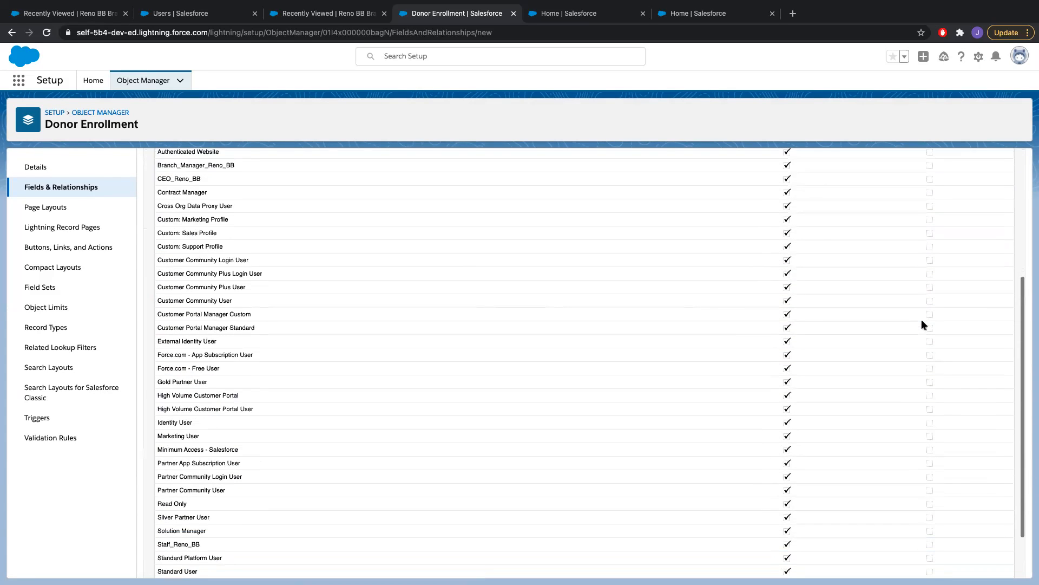
scroll(923, 323, down, 1)
scroll(923, 324, up, 3)
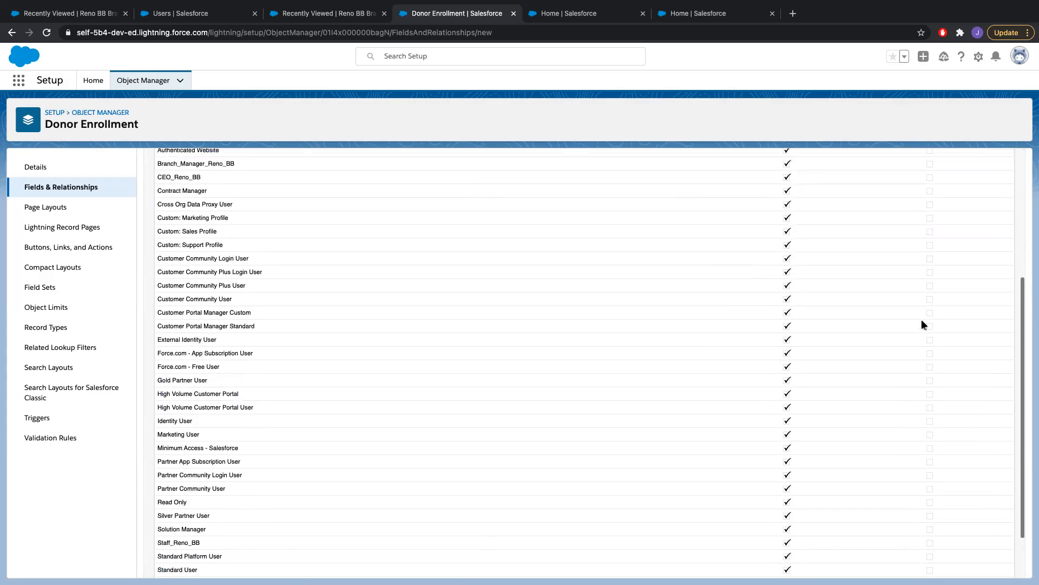
scroll(923, 324, up, 2)
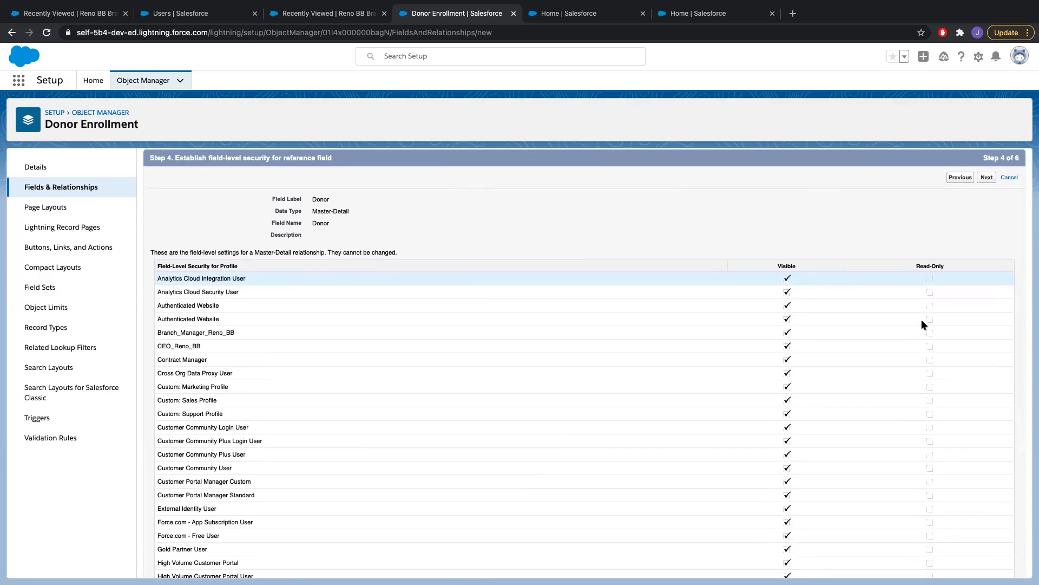
click(987, 178)
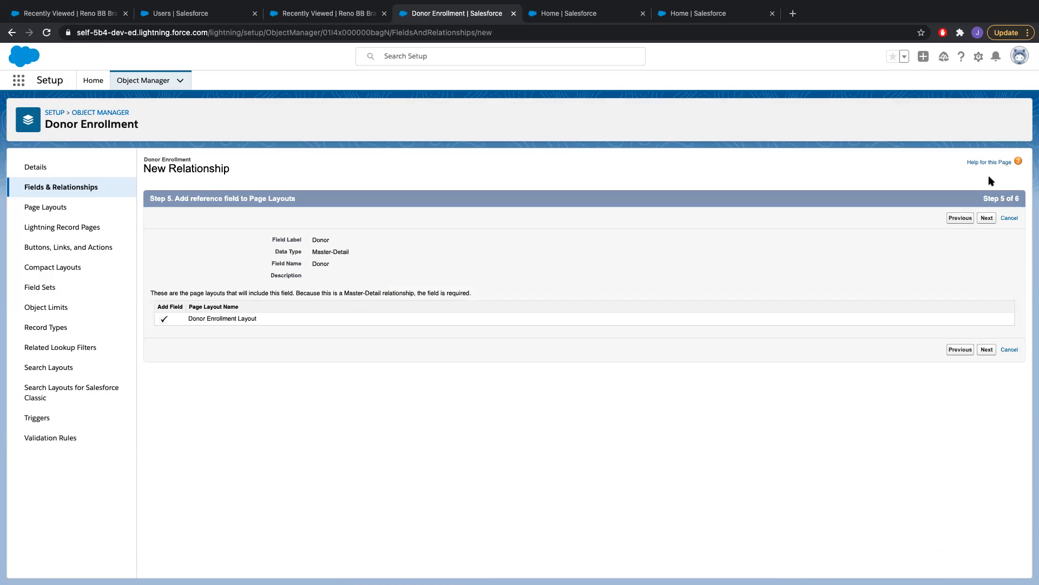
click(987, 218)
click(986, 218)
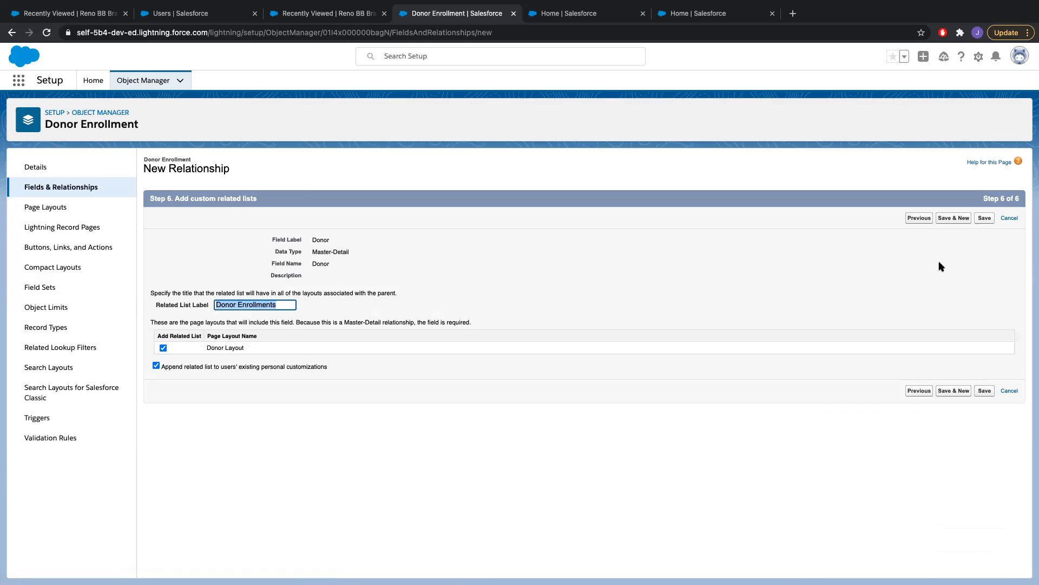
click(982, 219)
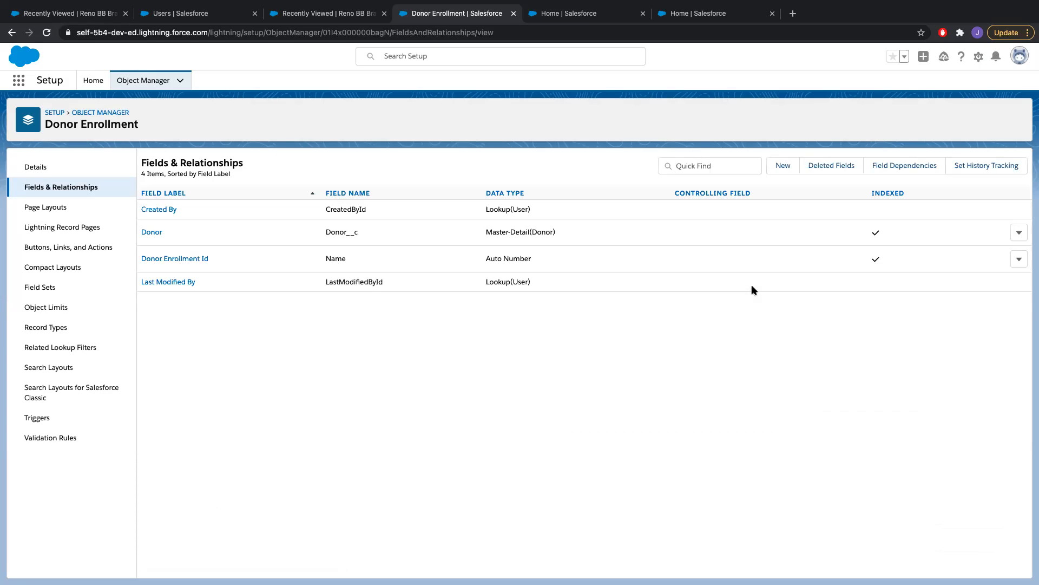
- Start another custom field as a Master-Detail Relationship and advance to the related-object step
click(791, 168)
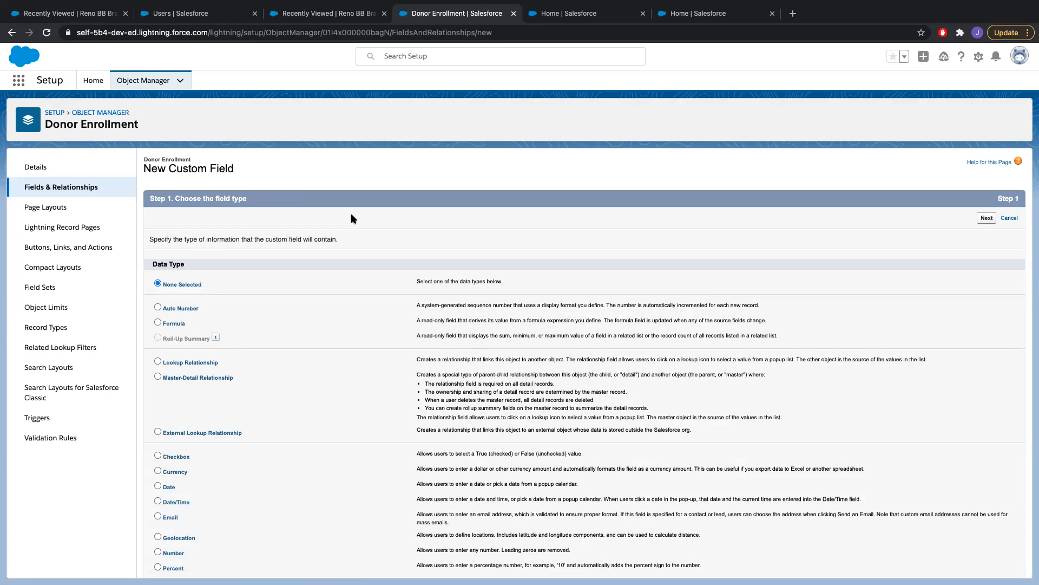
click(177, 379)
scroll(362, 399, down, 5)
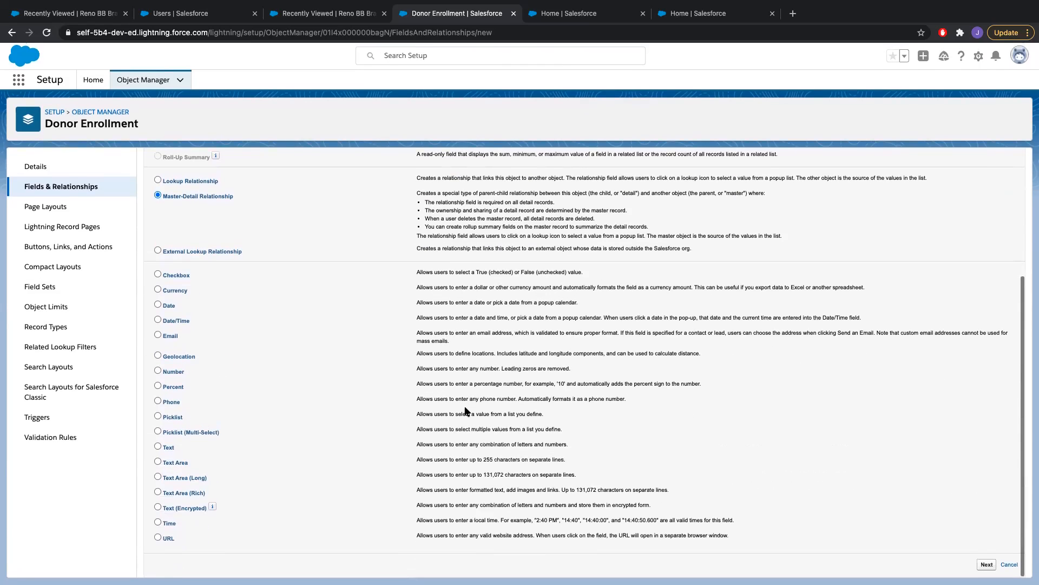
click(987, 565)
- Browse the Related To objects around R, close the list unchosen, and view the Reno BB Branches tab
click(436, 261)
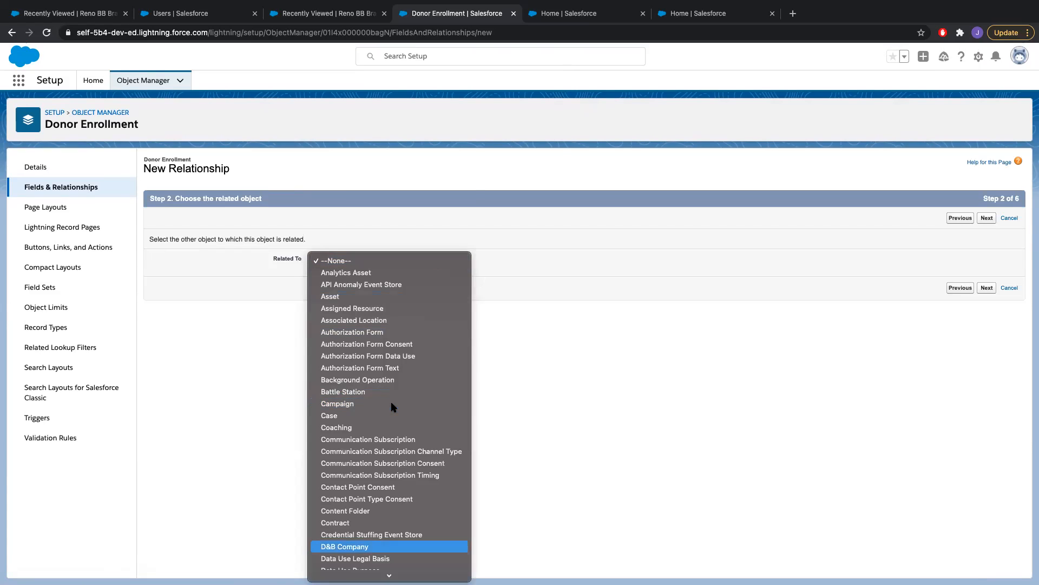
scroll(393, 407, down, 5)
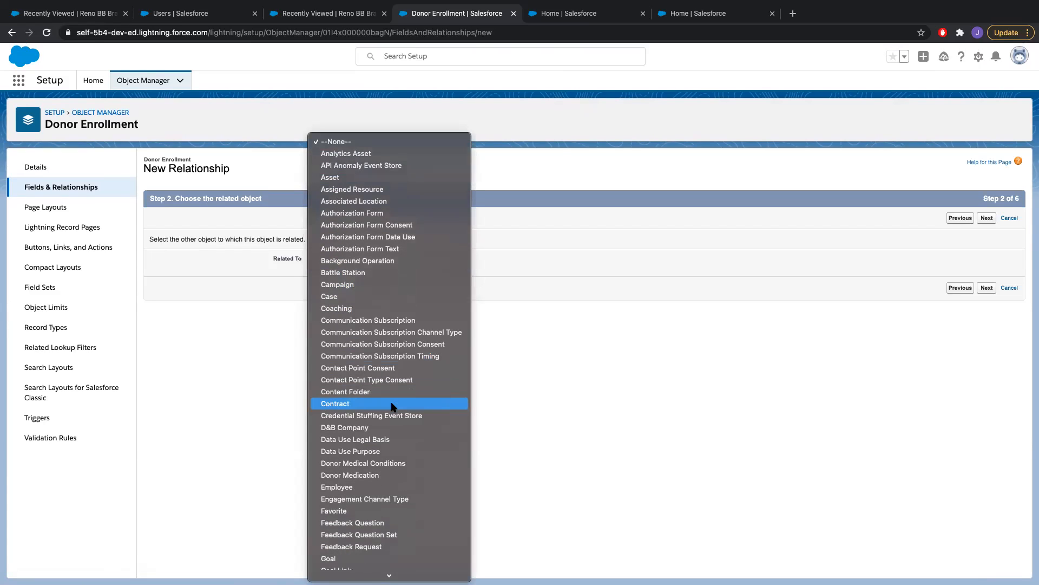
key(r)
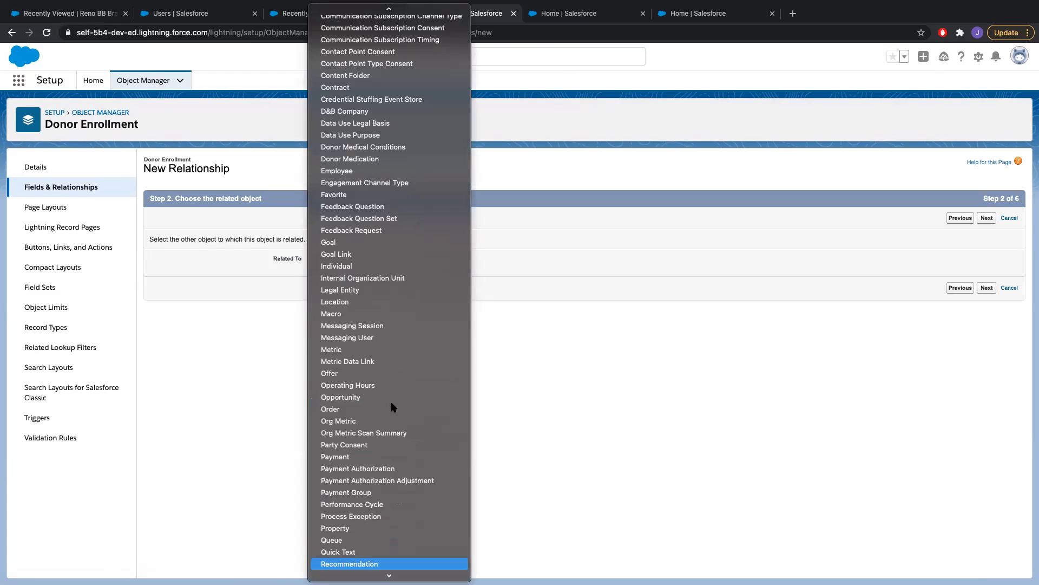
scroll(393, 407, up, 3)
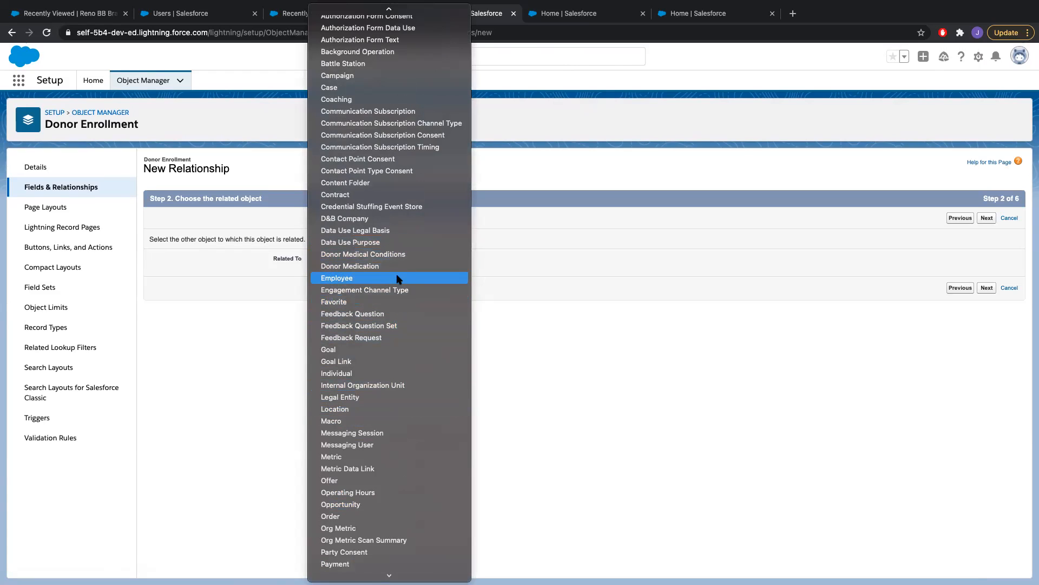
scroll(398, 279, up, 3)
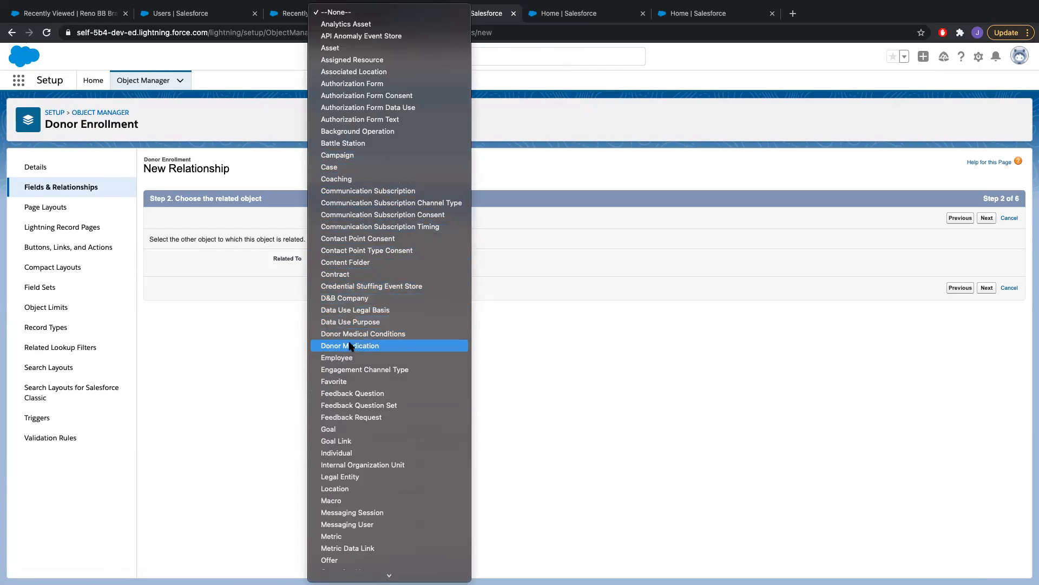
scroll(350, 346, down, 3)
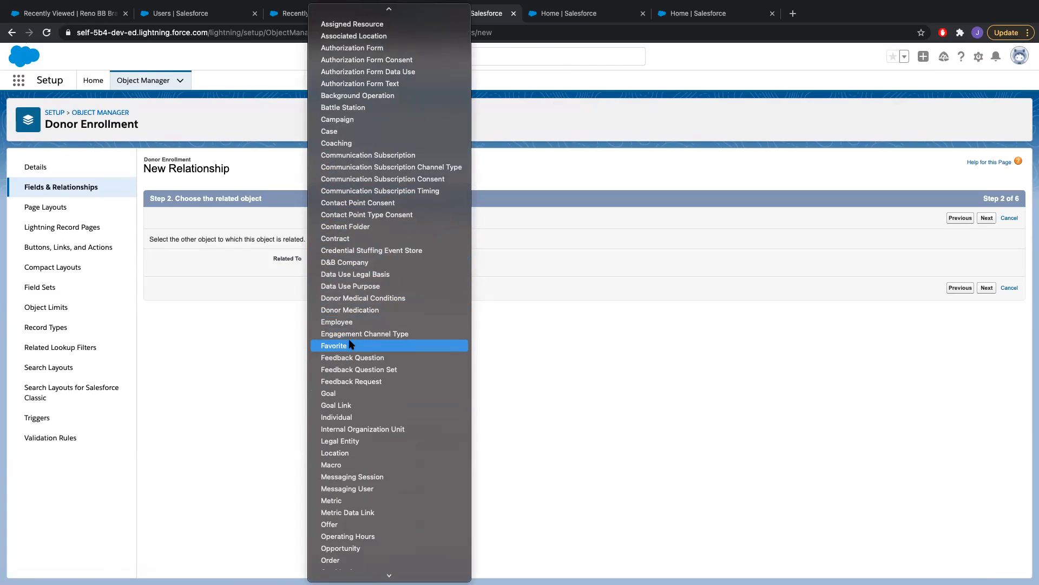
scroll(349, 345, up, 3)
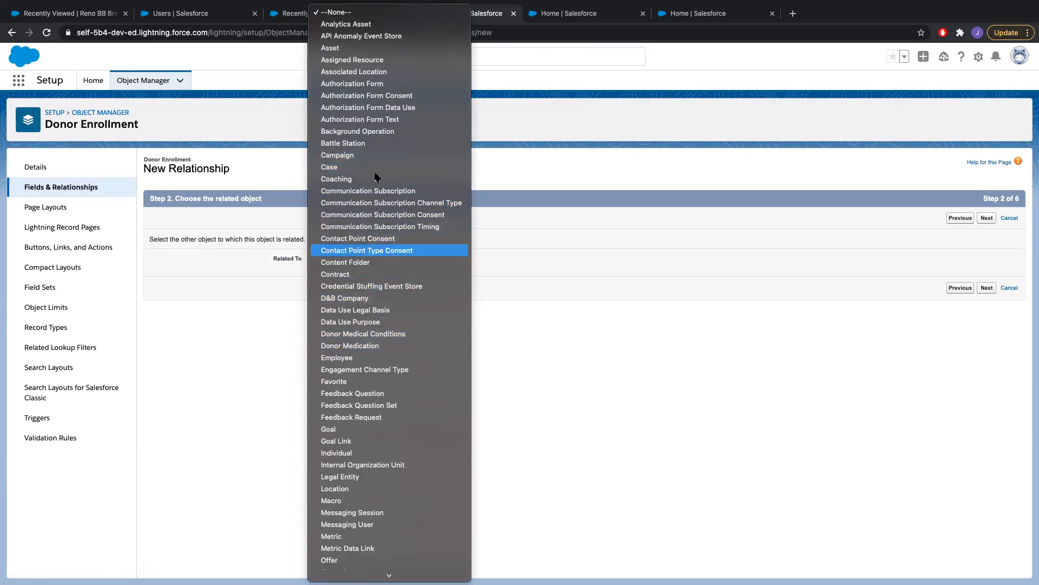
scroll(379, 250, down, 10)
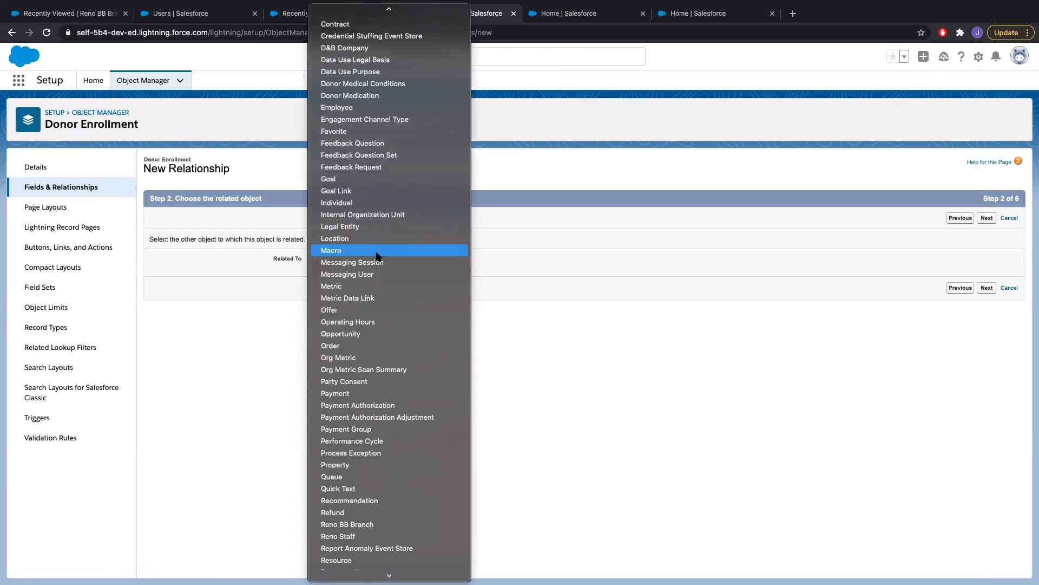
scroll(327, 557, down, 6)
scroll(328, 551, up, 3)
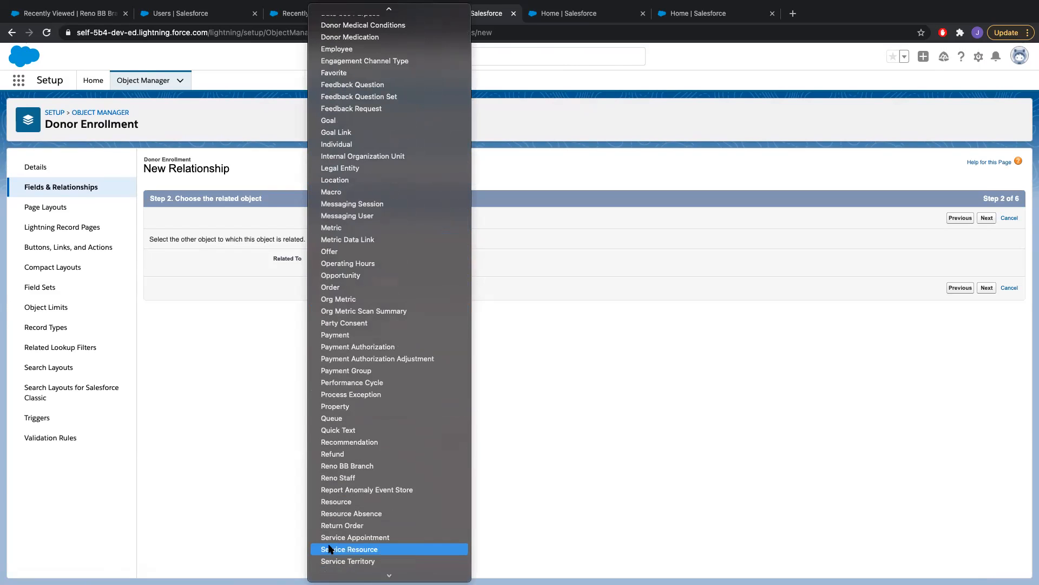
scroll(329, 549, up, 10)
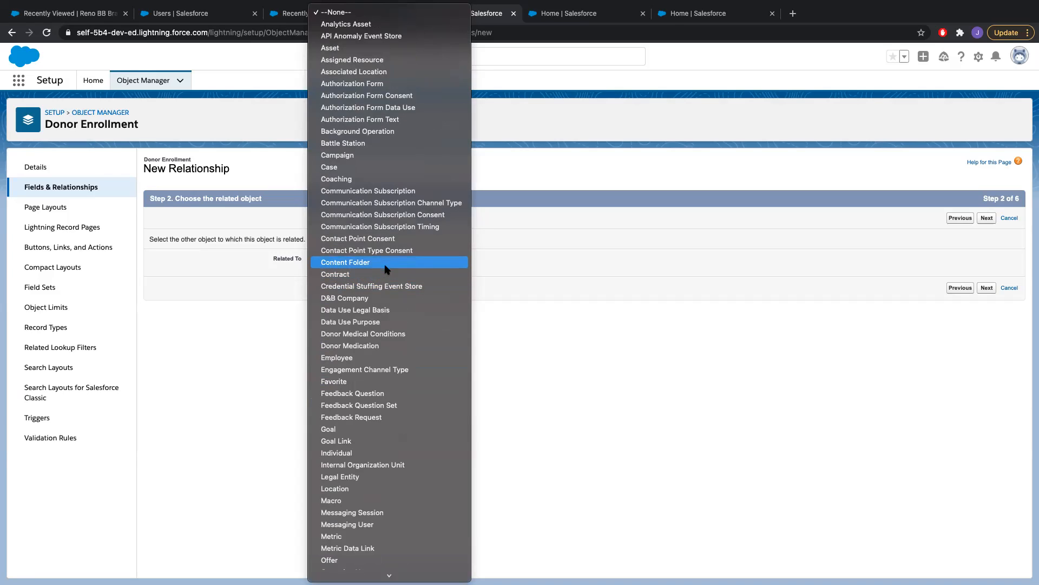
click(589, 393)
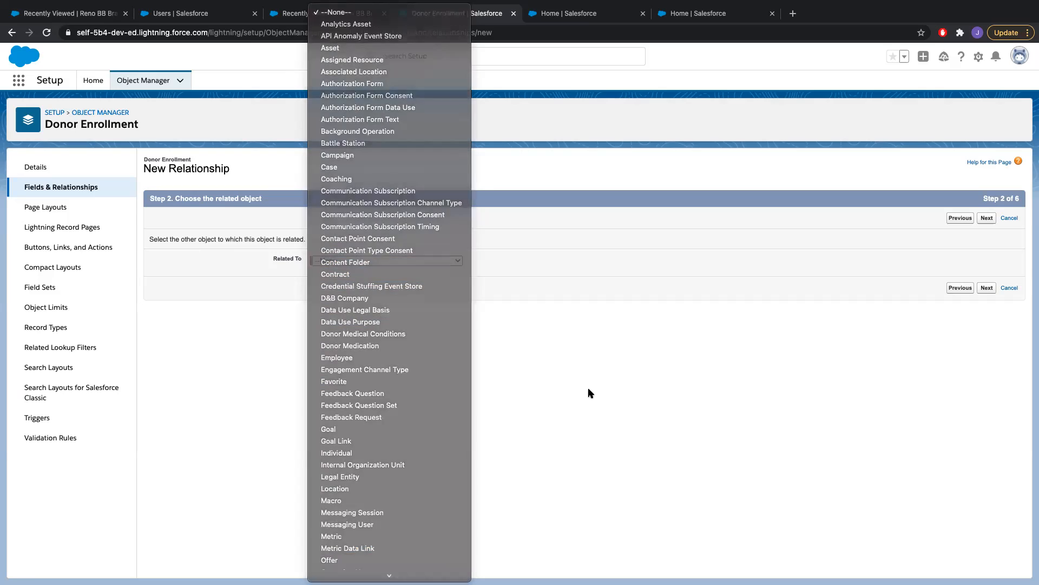
click(81, 13)
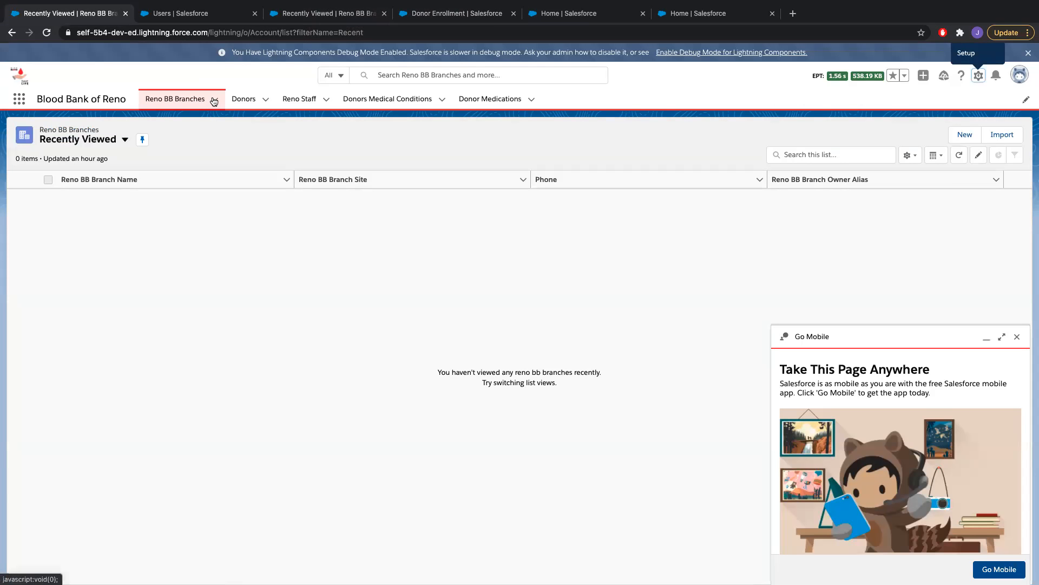
- From Setup Home, search Quick Find for 'schema' and open Schema Builder
click(704, 13)
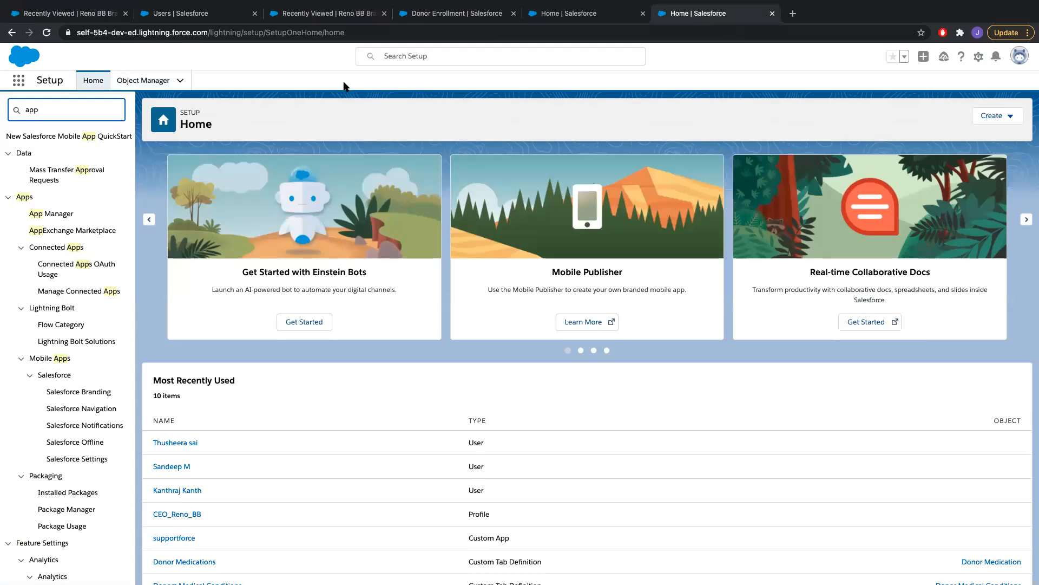
key(BackSpace)
key(BackSpace)
key(BackSpace)
text(s)
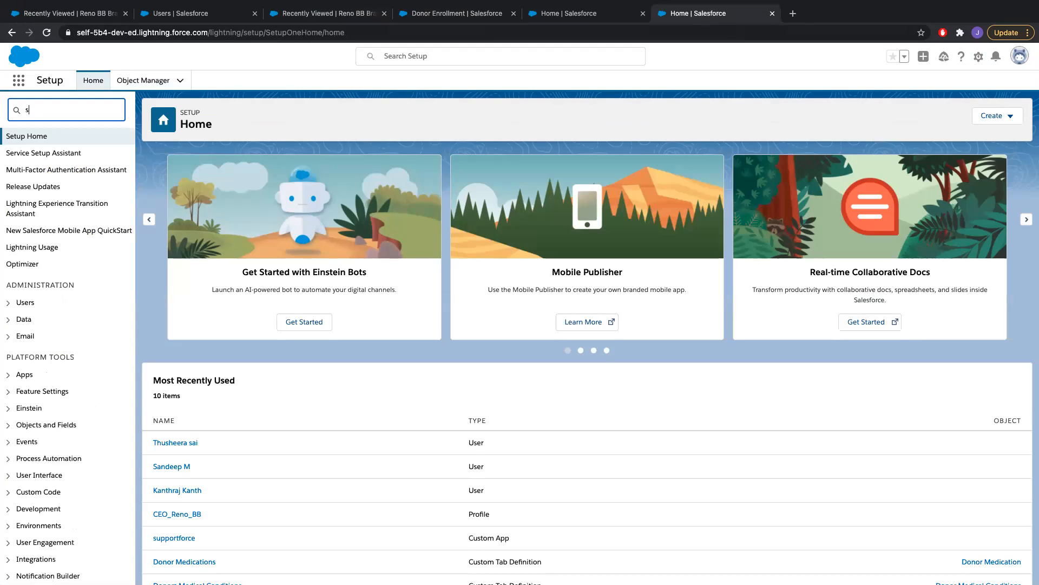
text(chema)
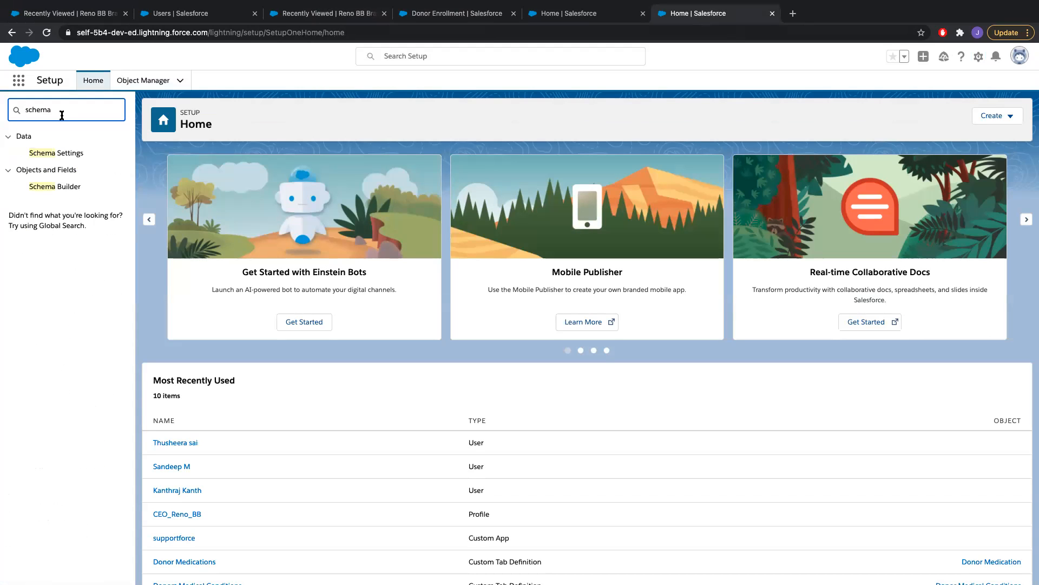
click(48, 188)
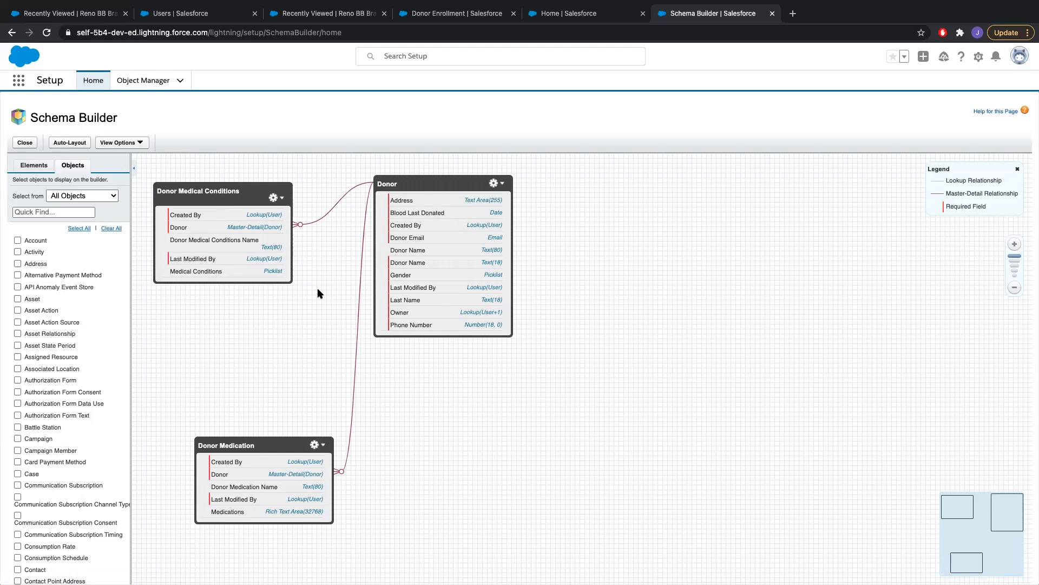
- Add Account to the Schema Builder diagram, then zoom out and pan using the minimap
scroll(317, 288, down, 2)
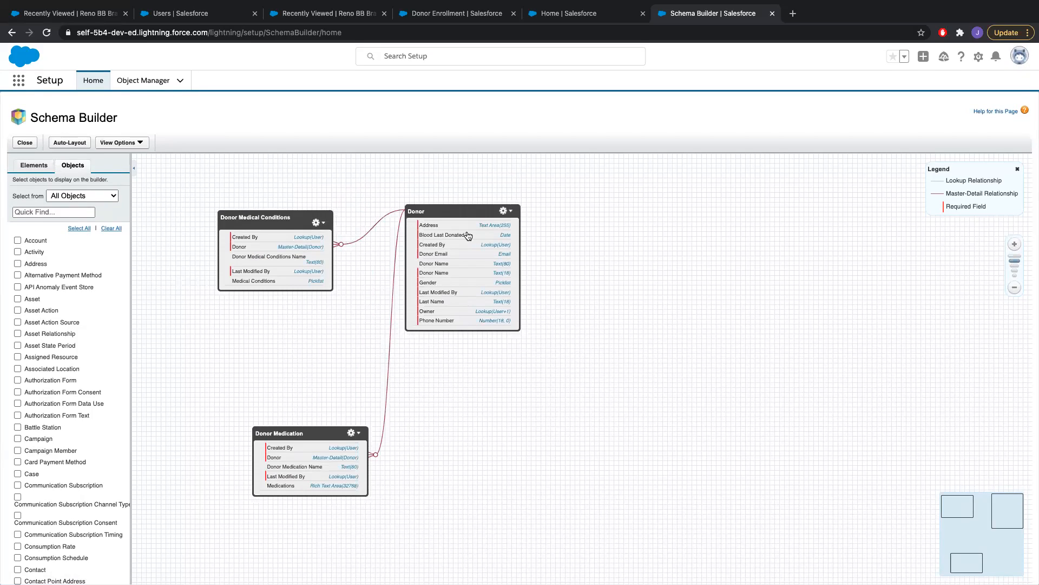
click(40, 241)
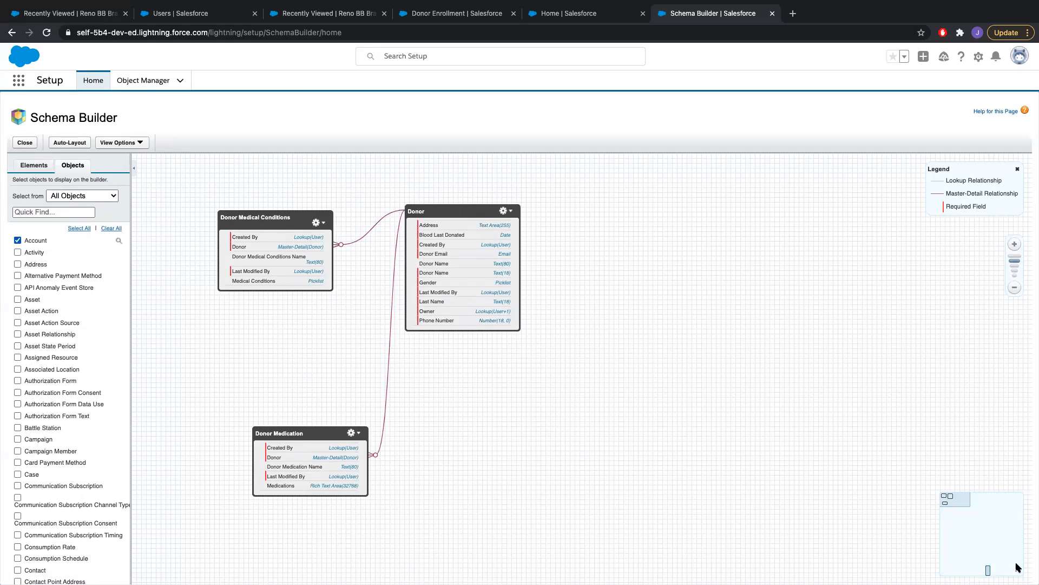
scroll(766, 466, down, 2)
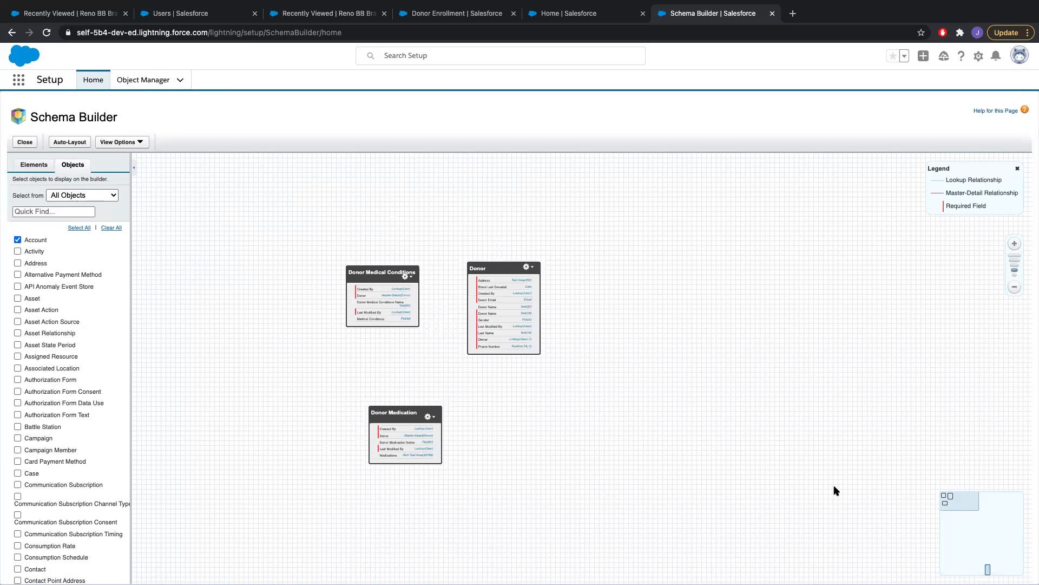
scroll(834, 485, up, 3)
click(1020, 293)
scroll(1004, 509, down, 1)
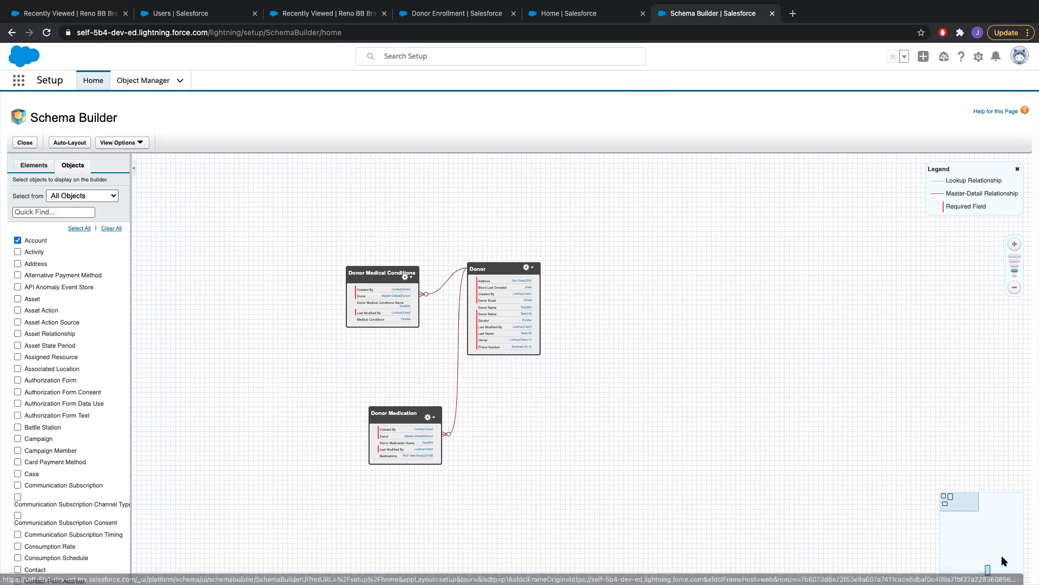
drag(987, 569, 798, 395)
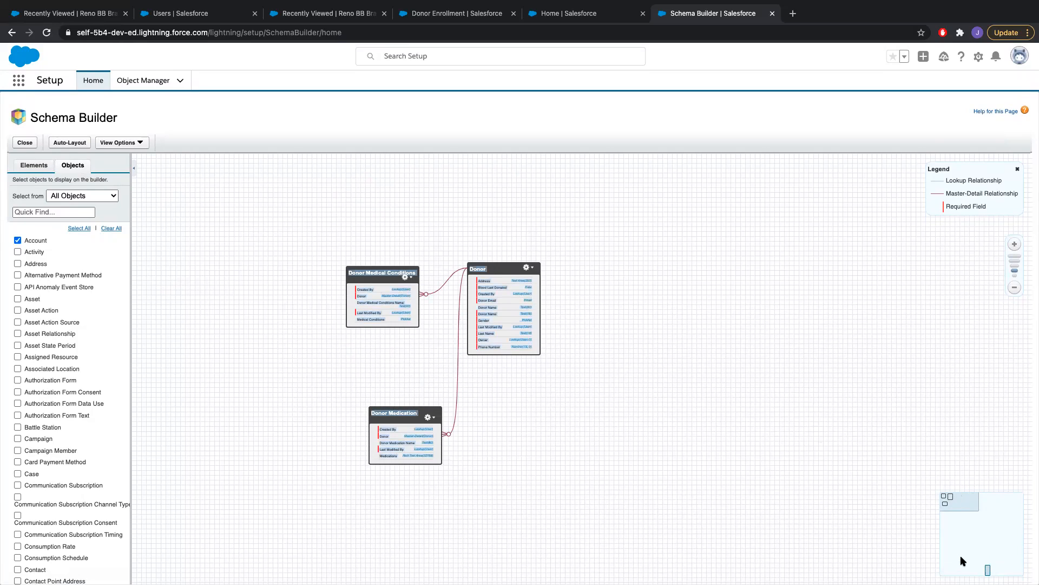
click(988, 570)
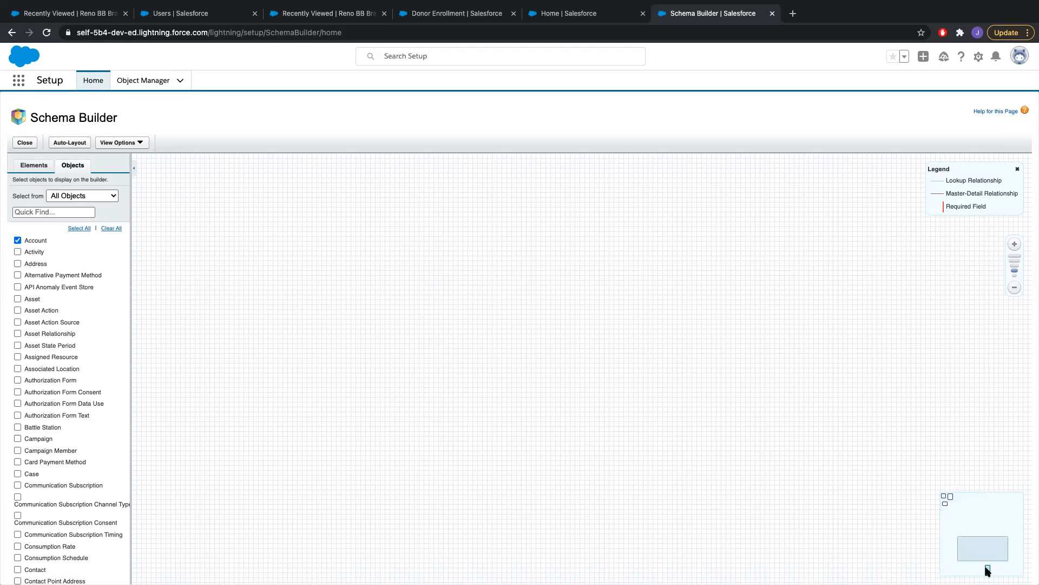
scroll(946, 454, down, 1)
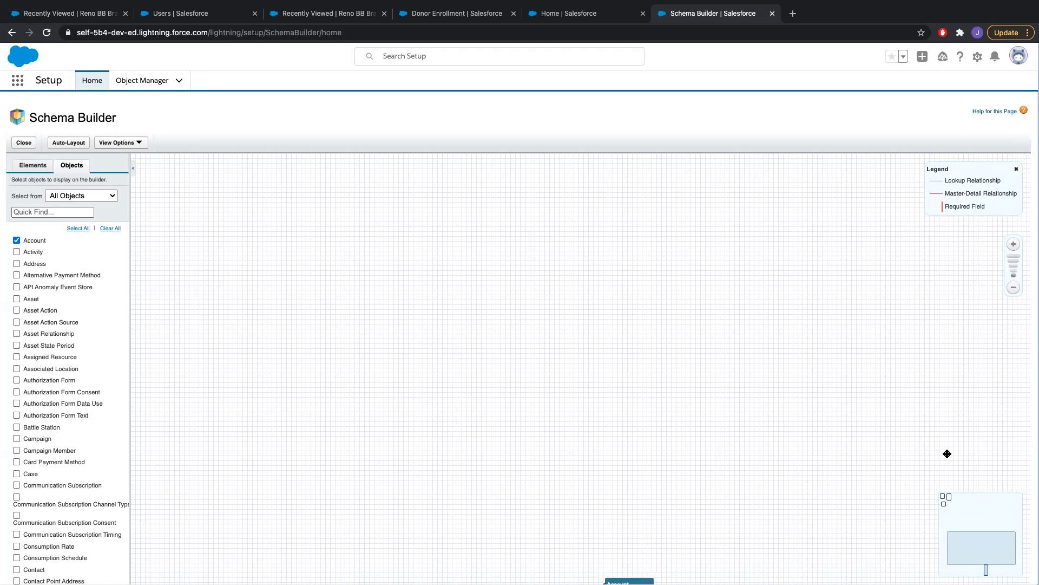
scroll(420, 261, up, 4)
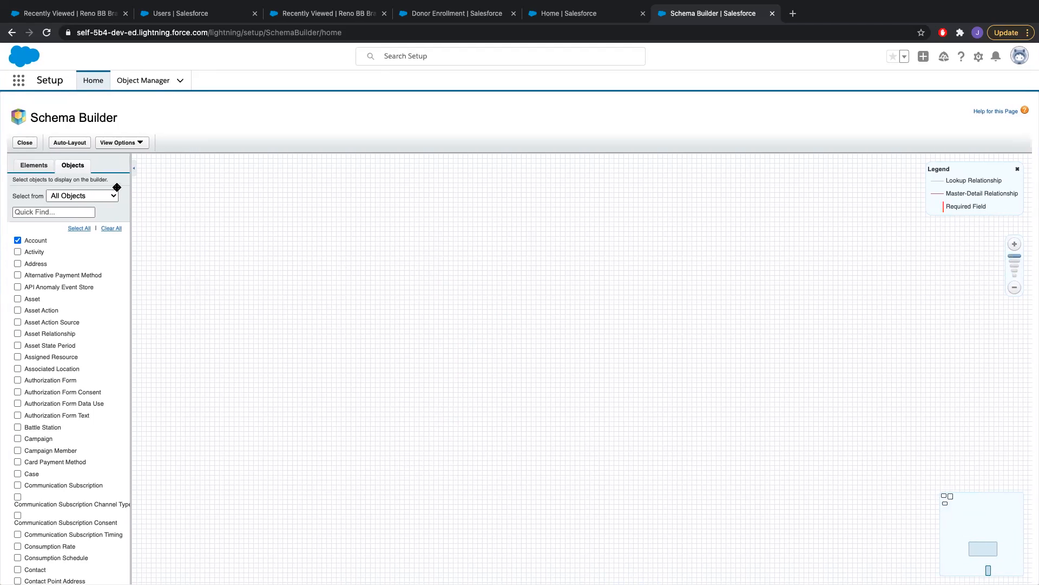
scroll(817, 509, down, 4)
mouse_move(635, 571)
mouse_down()
mouse_move(636, 401)
mouse_move(637, 578)
mouse_up()
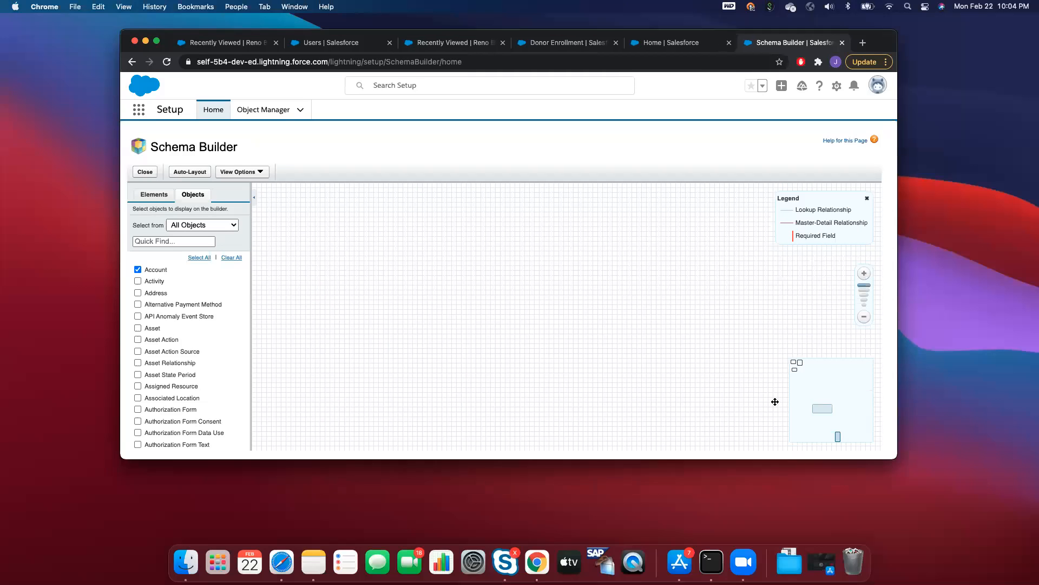
- Zoom the canvas out twice, drag the Account box up-left, and enlarge the browser window
click(902, 321)
click(901, 321)
click(901, 321)
click(901, 320)
click(902, 321)
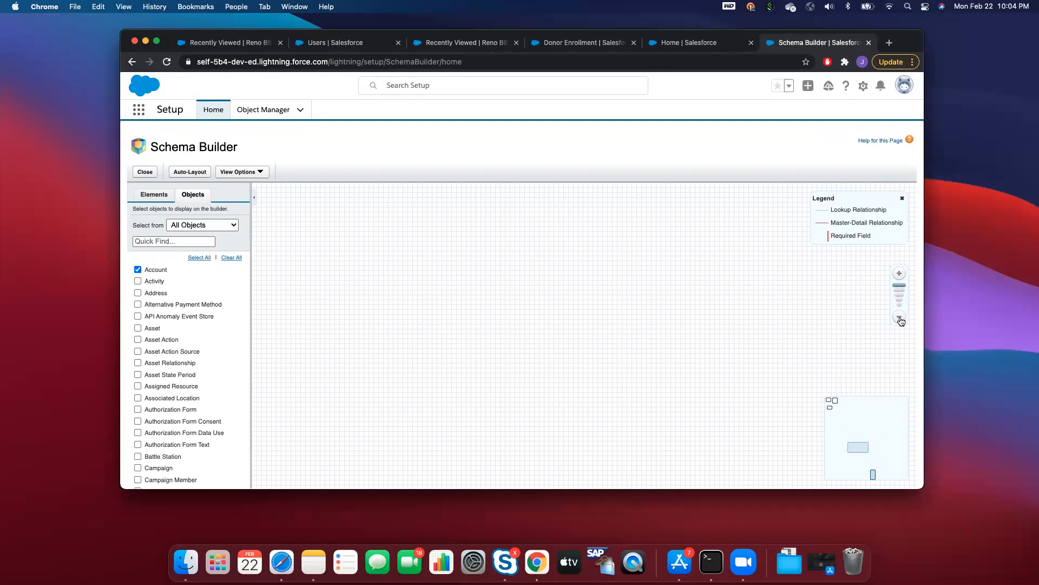
scroll(872, 477, down, 4)
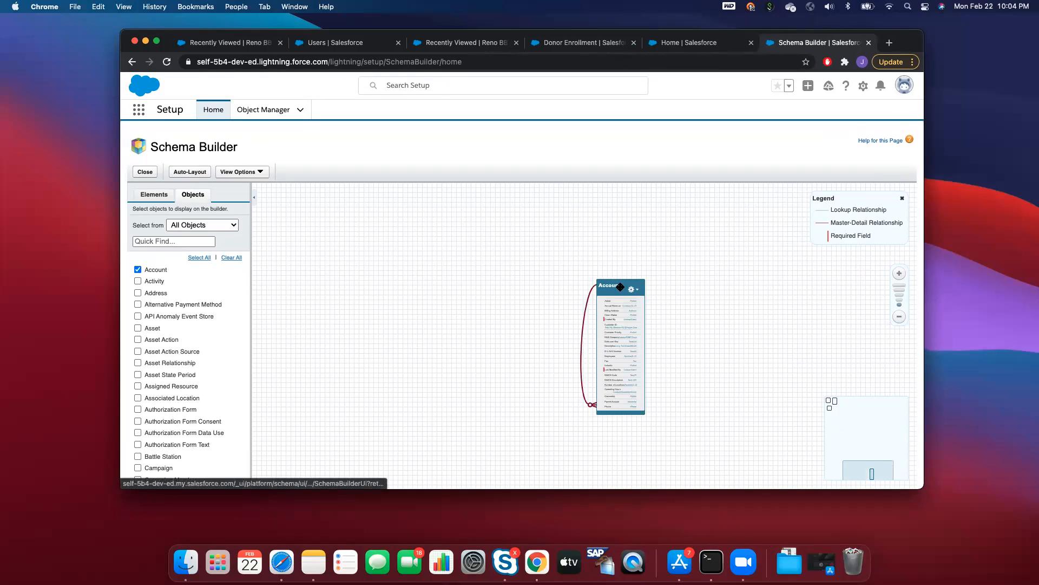
drag(621, 288, 448, 241)
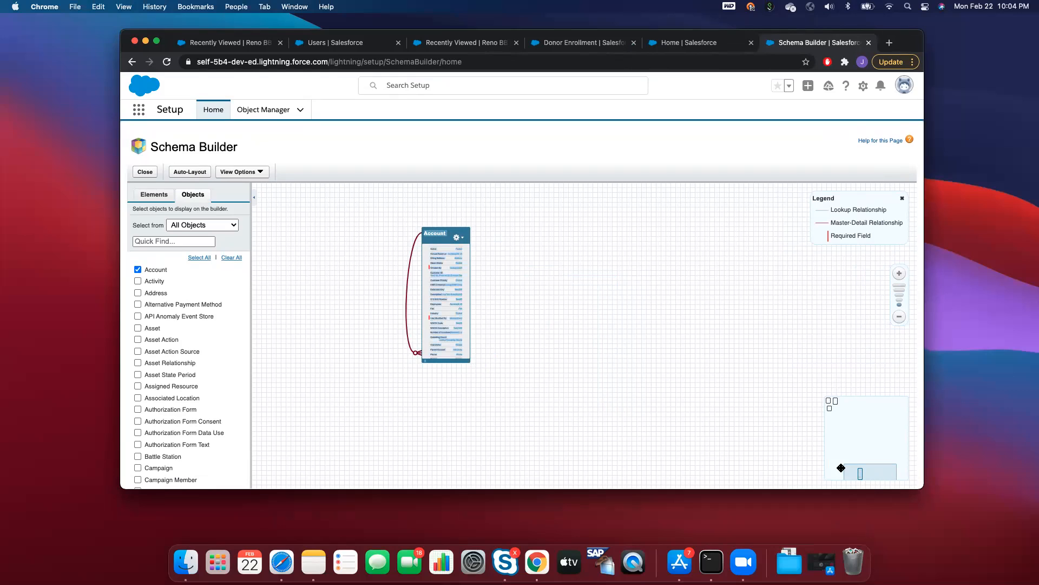
drag(451, 233, 427, 201)
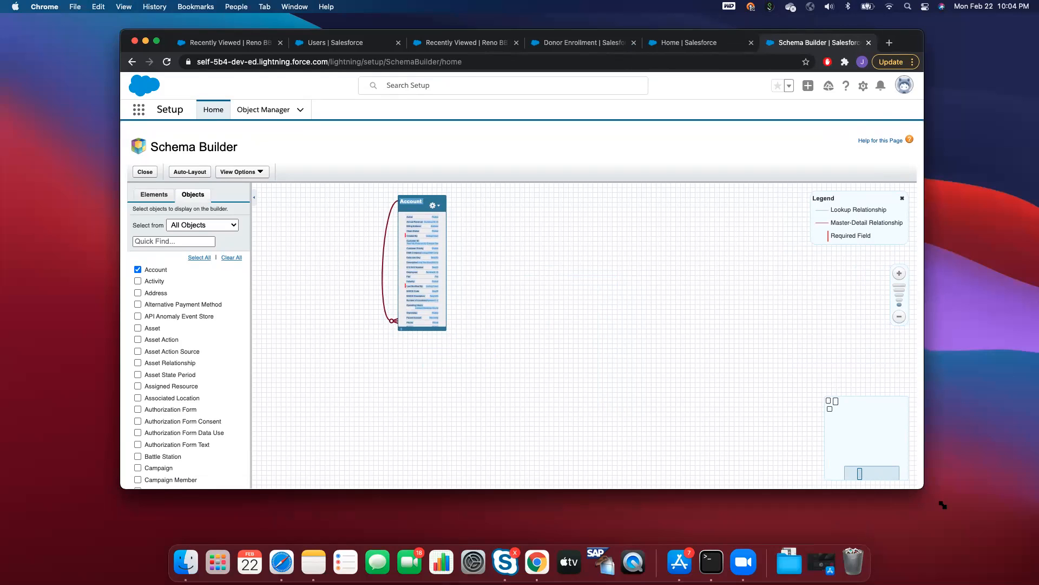
drag(942, 505, 1001, 557)
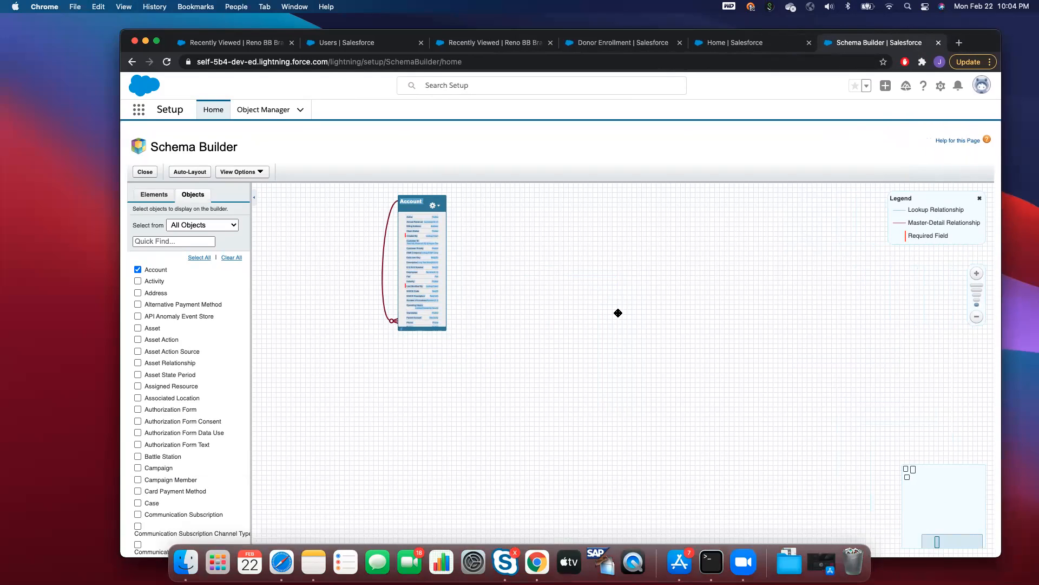
- Pan the canvas and drag the Account box up-right until it is fully in view
scroll(606, 306, up, 5)
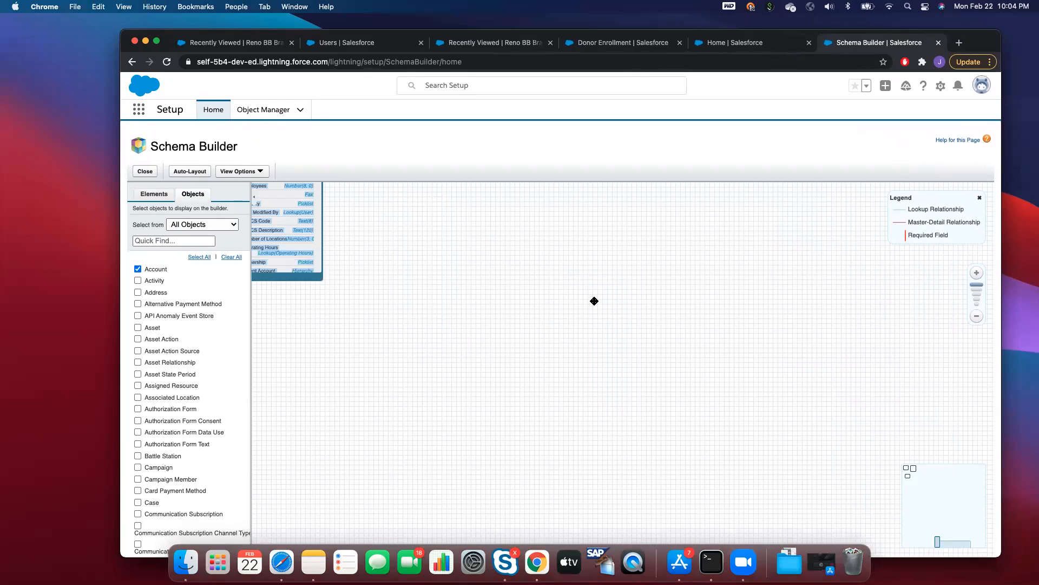
scroll(585, 282, down, 3)
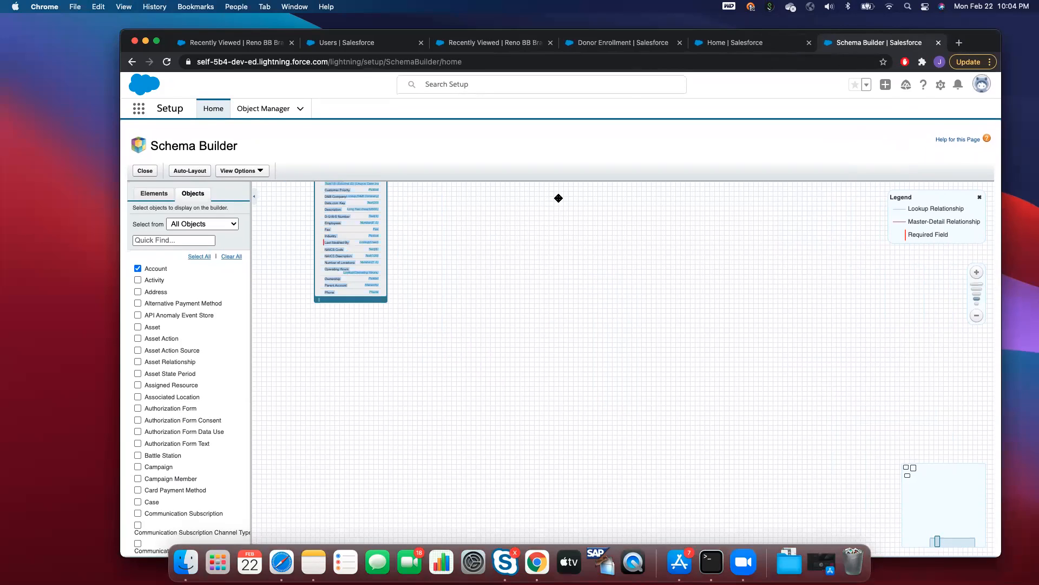
scroll(560, 197, down, 2)
scroll(511, 189, down, 2)
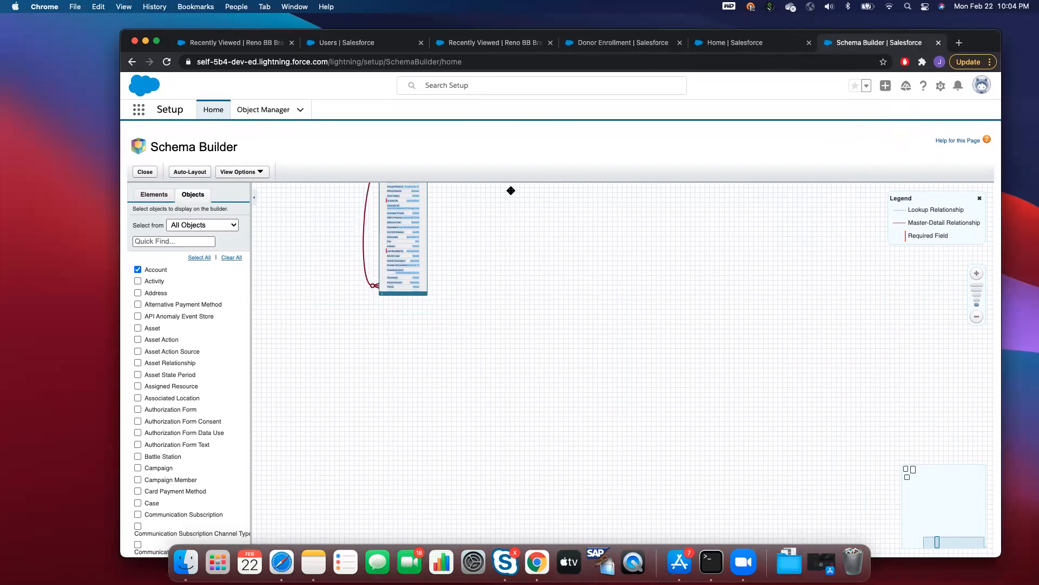
scroll(497, 217, down, 2)
scroll(503, 299, down, 1)
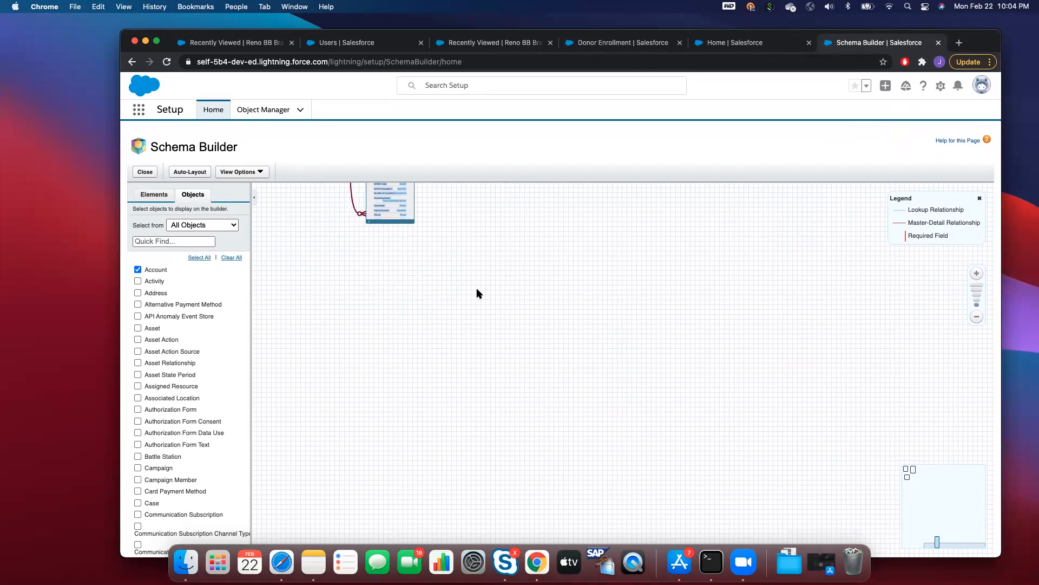
scroll(477, 288, up, 2)
drag(387, 223, 460, 266)
drag(395, 248, 443, 222)
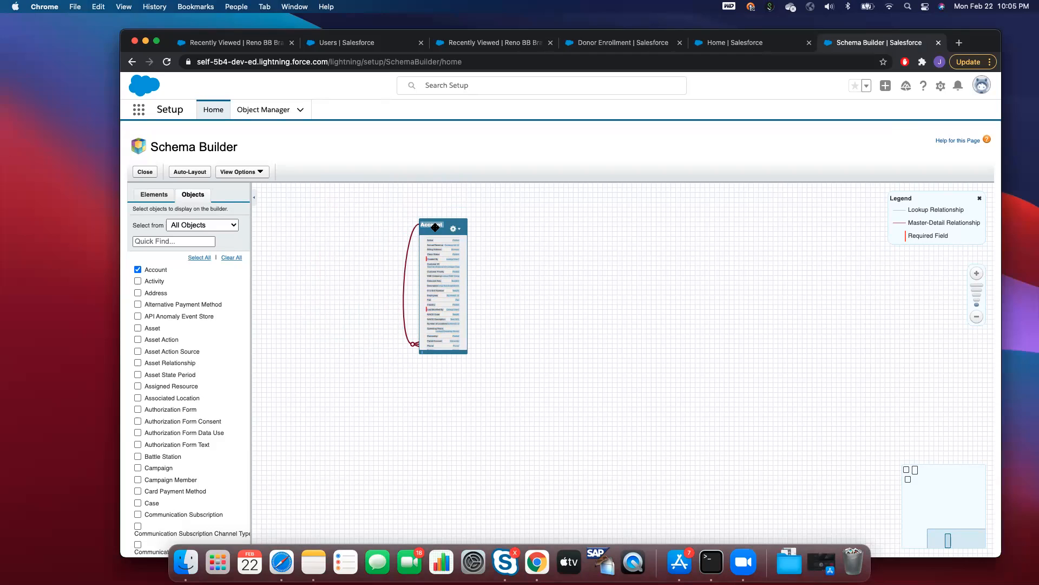
- Reposition the Account box up-left on the canvas, then switch to the Setup Home tab
drag(436, 227, 466, 228)
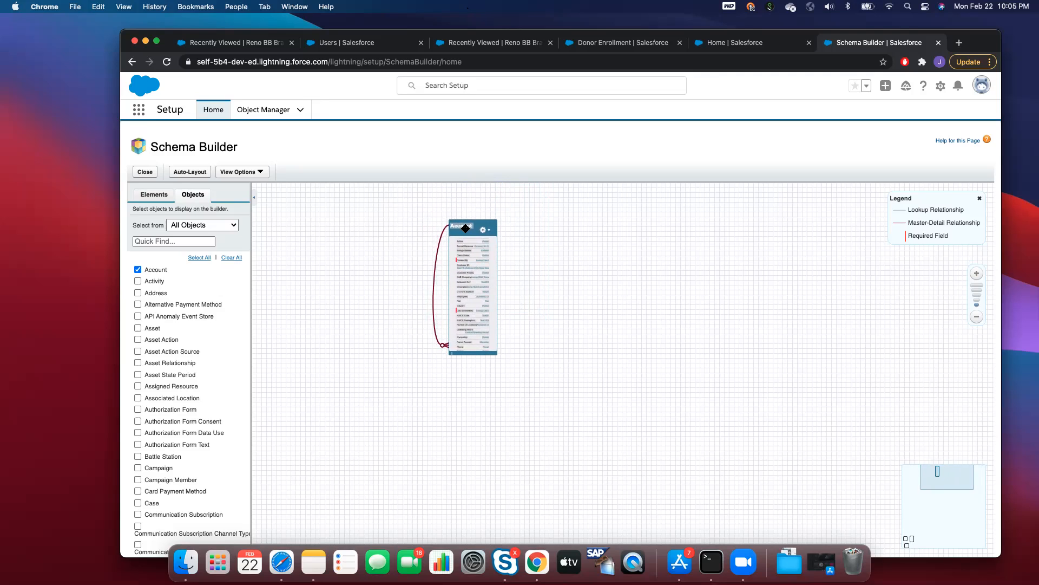
drag(465, 228, 485, 251)
drag(479, 250, 366, 325)
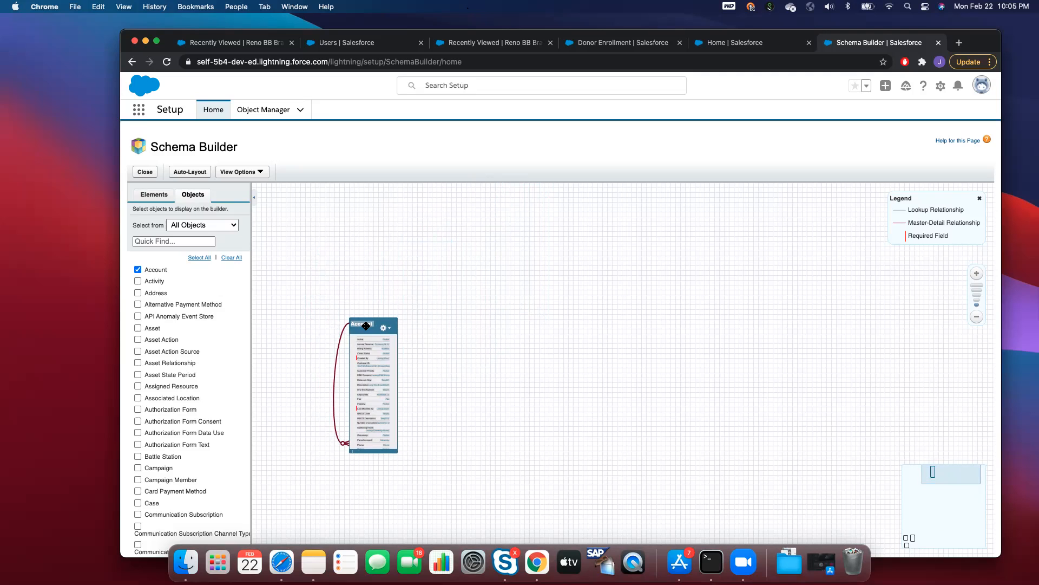
drag(366, 326, 290, 580)
drag(301, 517, 553, 391)
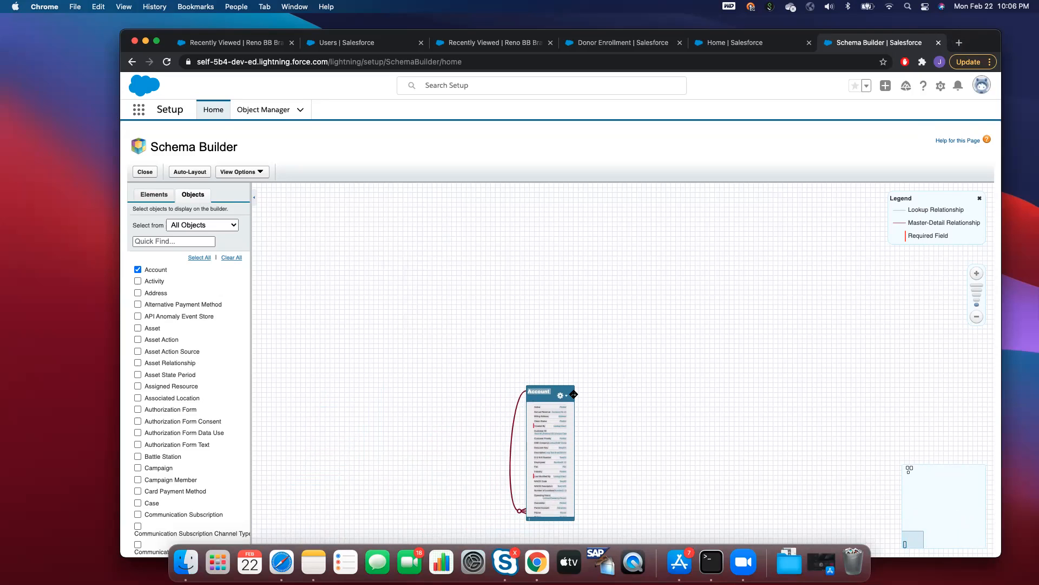
drag(547, 391, 527, 256)
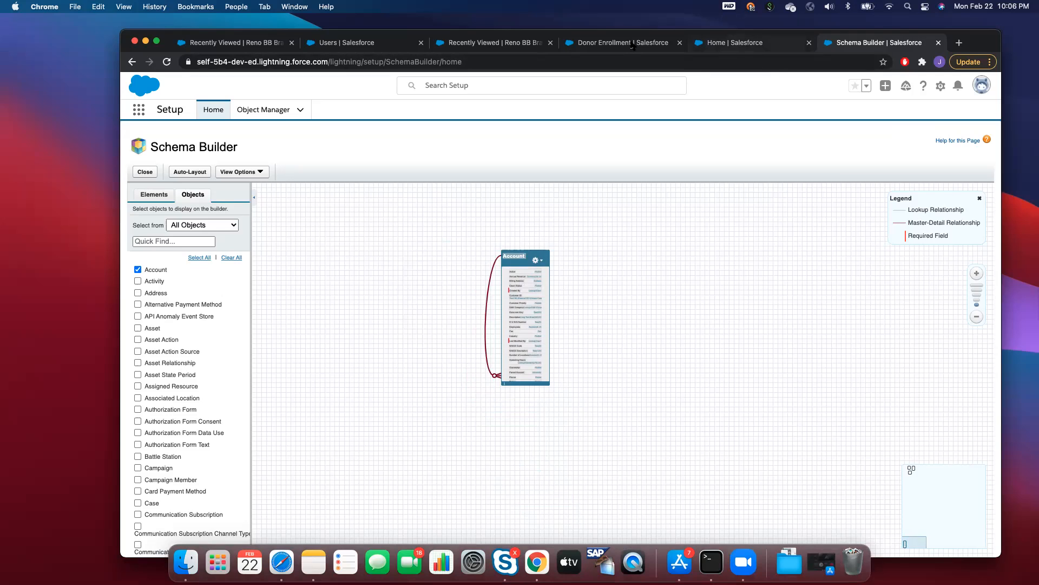
key(ctrl+shift+Tab)
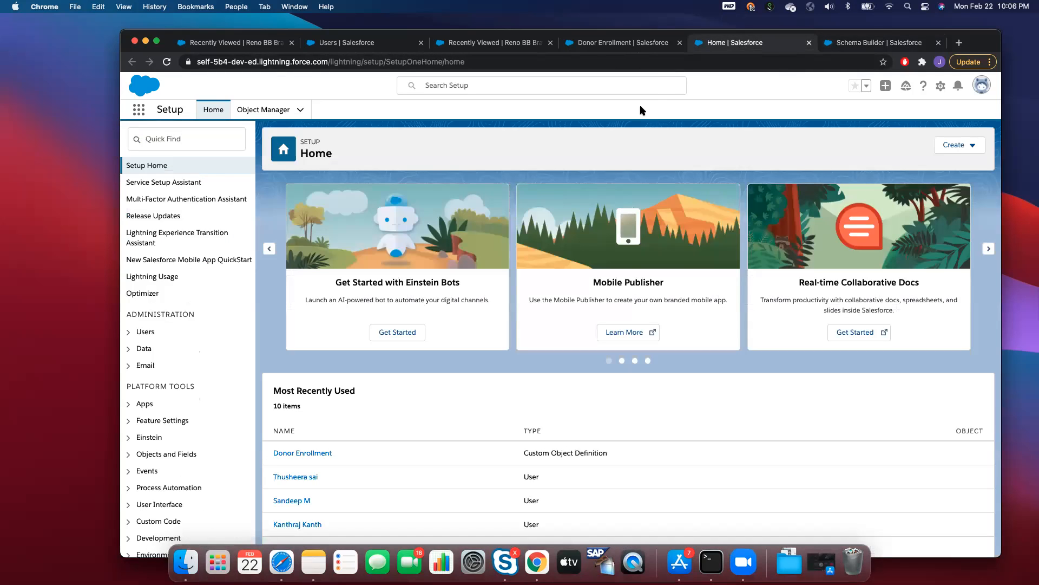
- Return to the Donor Enrollment new-field wizard and go back to Step 1's field types
key(ctrl+shift+Tab)
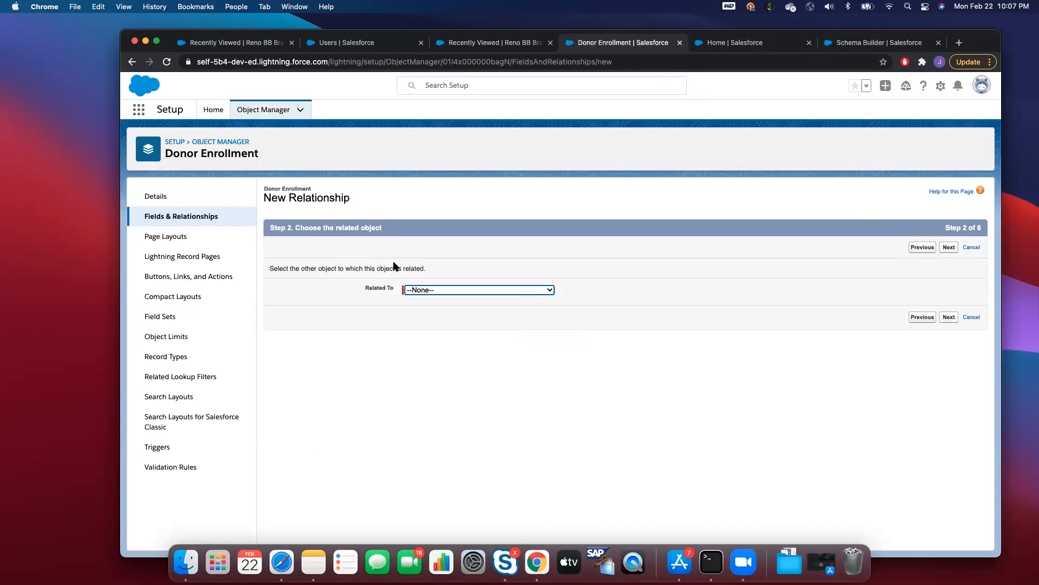
click(915, 247)
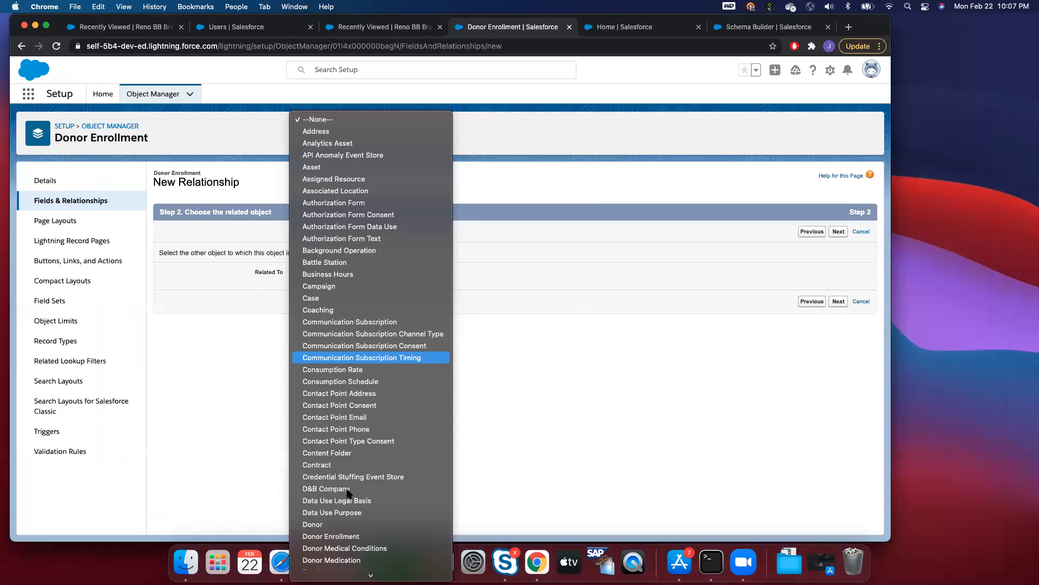
- Advance the lookup field to Step 2, select Reno BB Branch as the related object, and continue
key(Down)
key(Down)
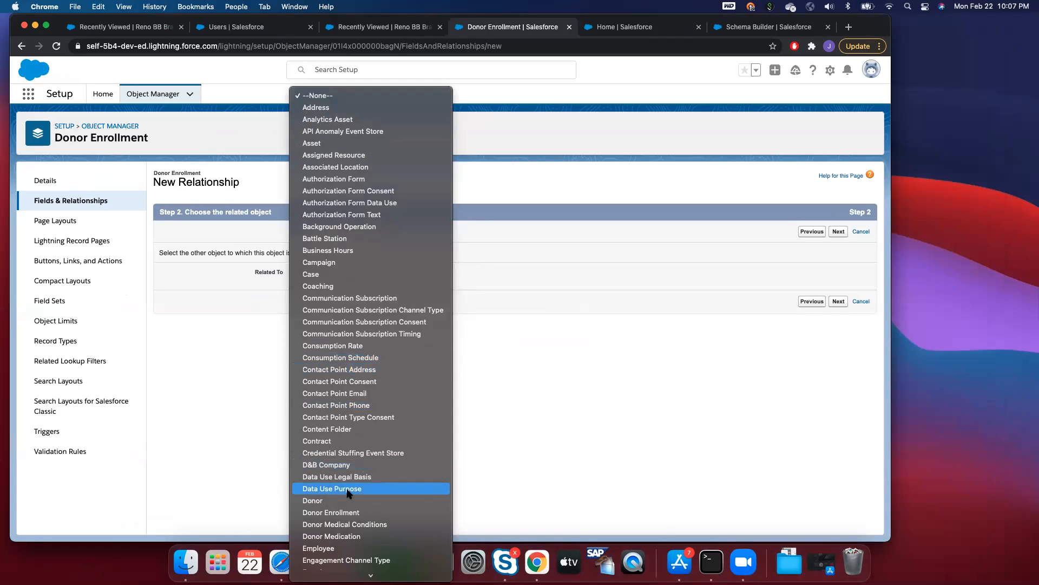
scroll(348, 492, down, 1)
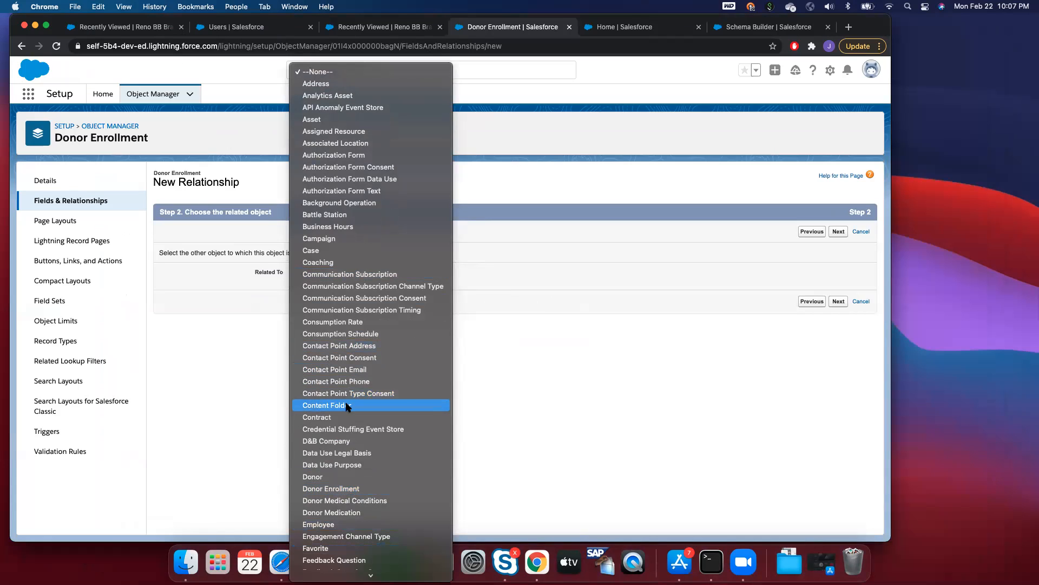
scroll(347, 406, down, 4)
scroll(347, 406, down, 10)
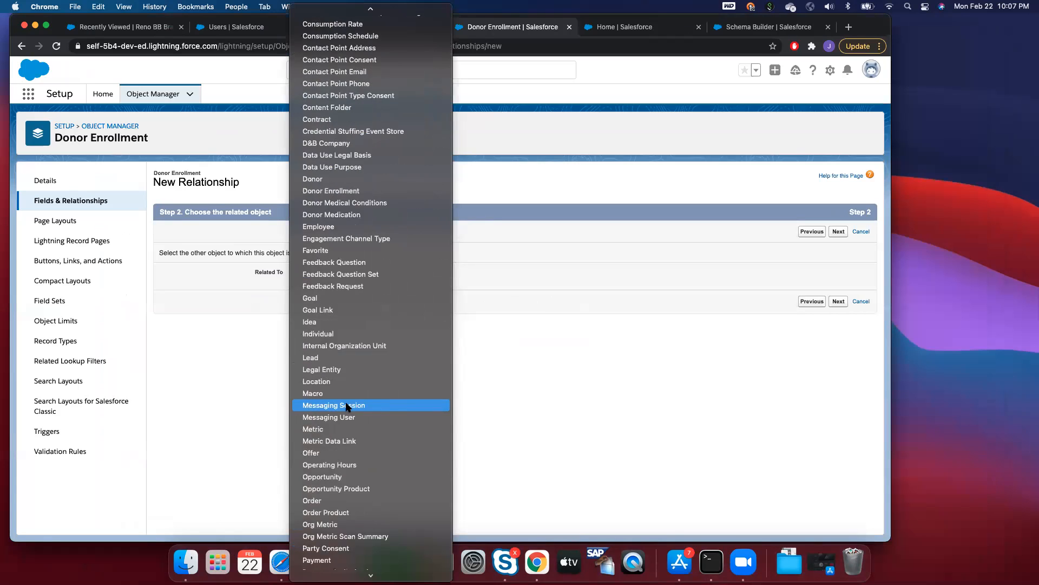
scroll(347, 406, down, 2)
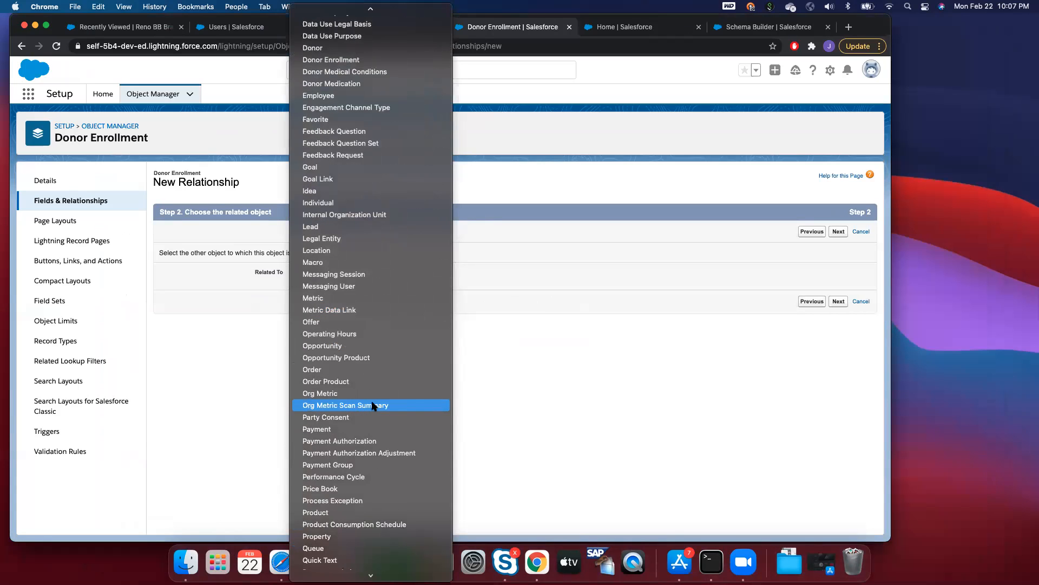
scroll(374, 406, down, 2)
scroll(346, 553, down, 2)
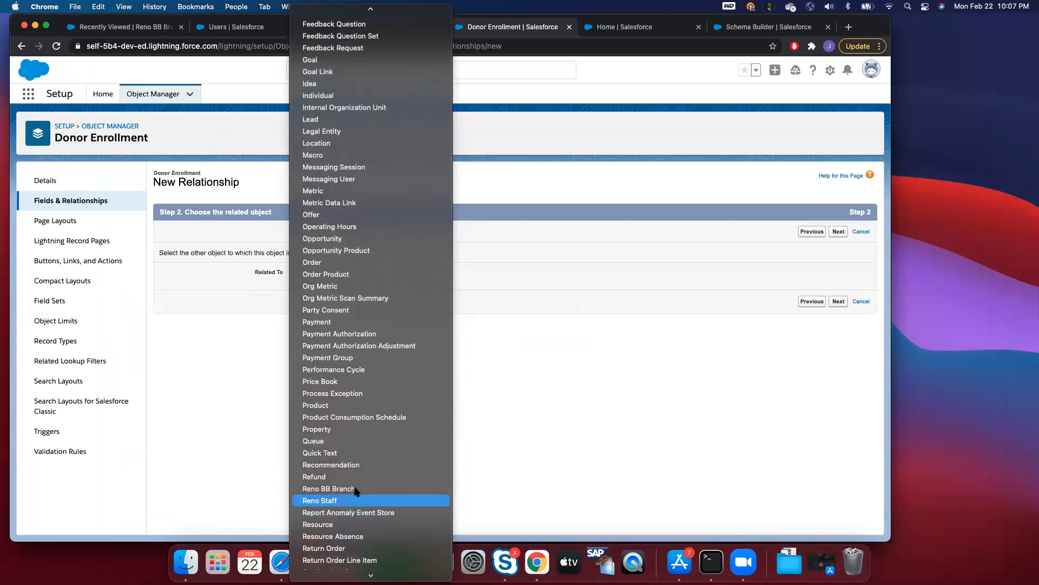
click(355, 489)
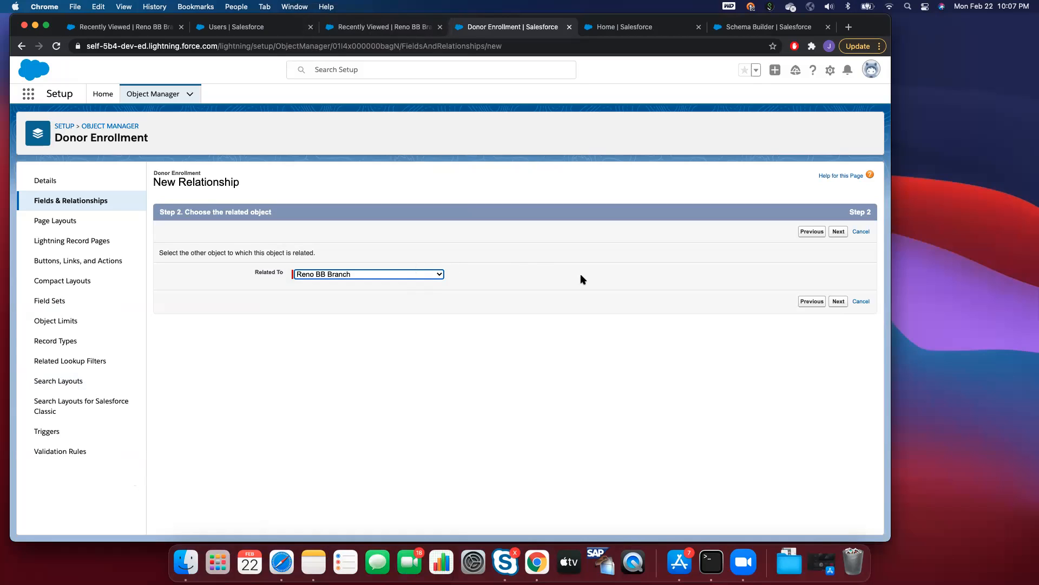
click(837, 302)
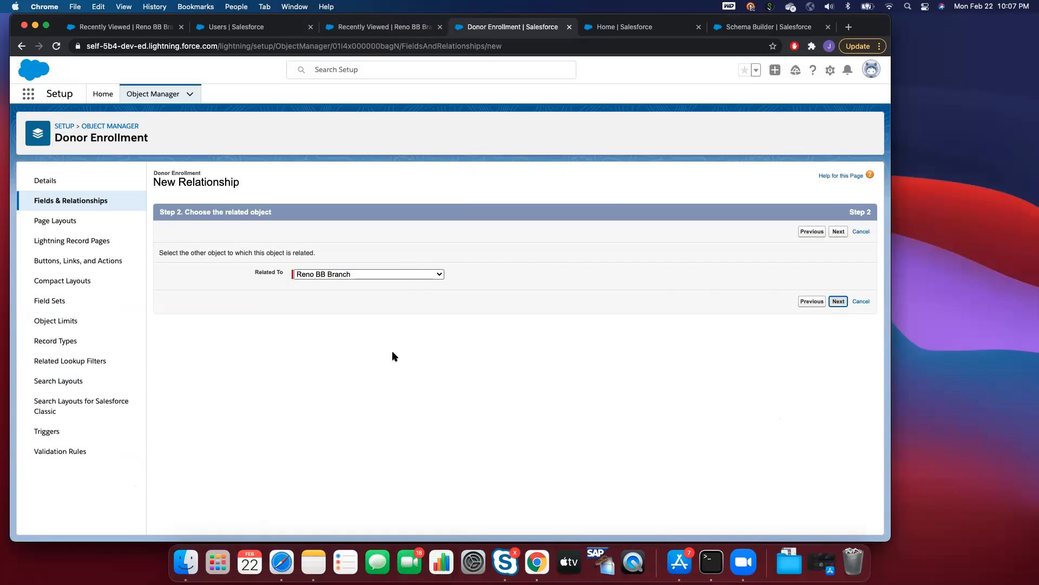
- Change the field to a Master-Detail relationship with Reno BB Branch as the master object
click(357, 357)
click(812, 232)
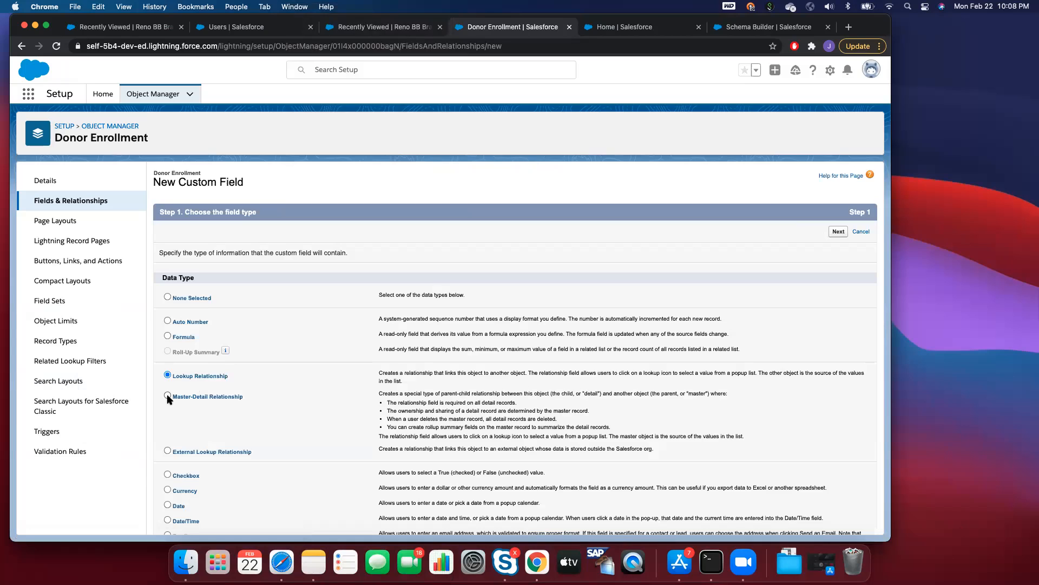
click(167, 395)
click(838, 231)
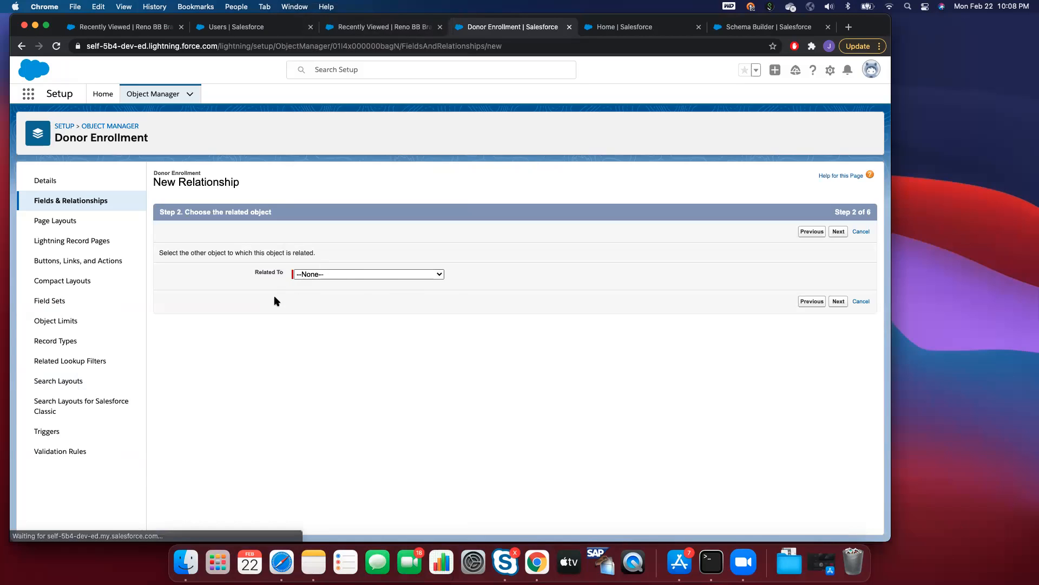
click(395, 275)
scroll(385, 371, down, 4)
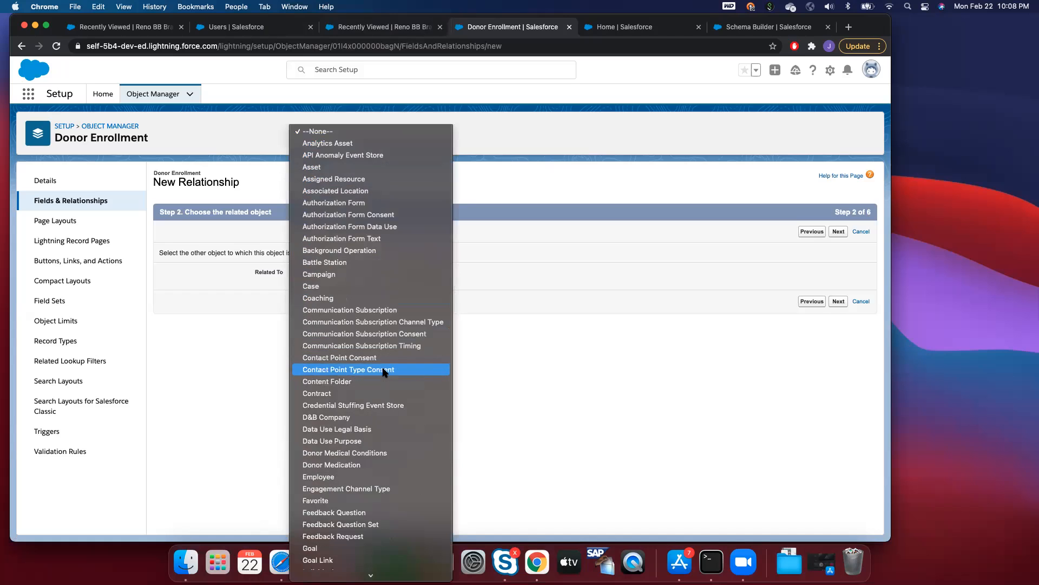
scroll(383, 373, down, 10)
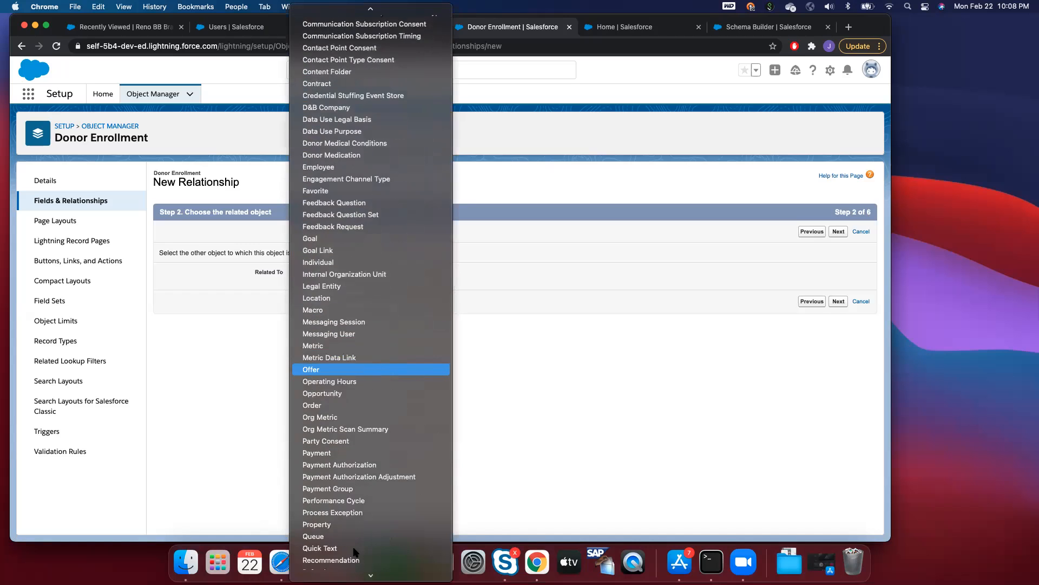
click(330, 548)
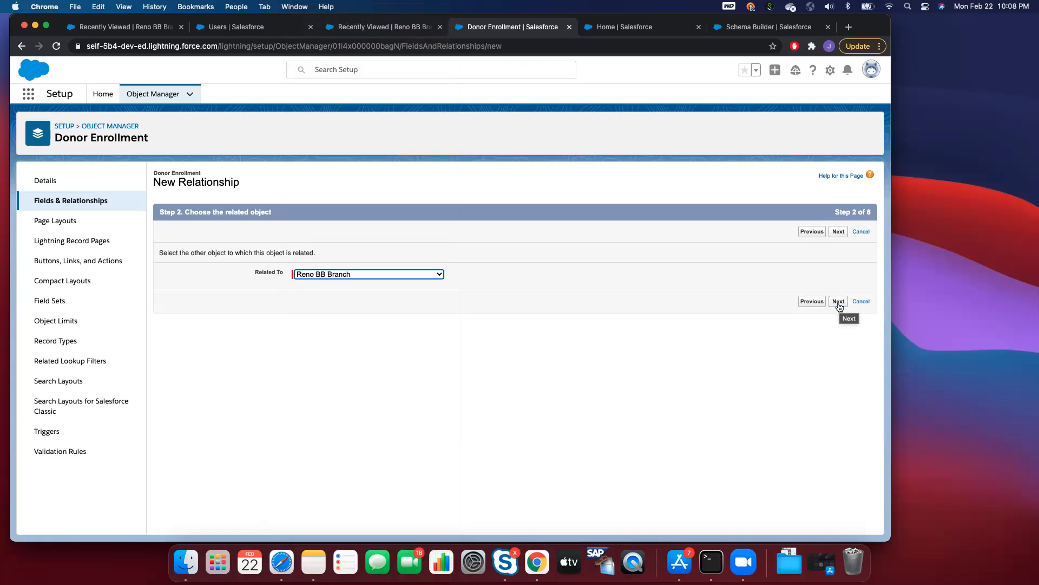
click(840, 306)
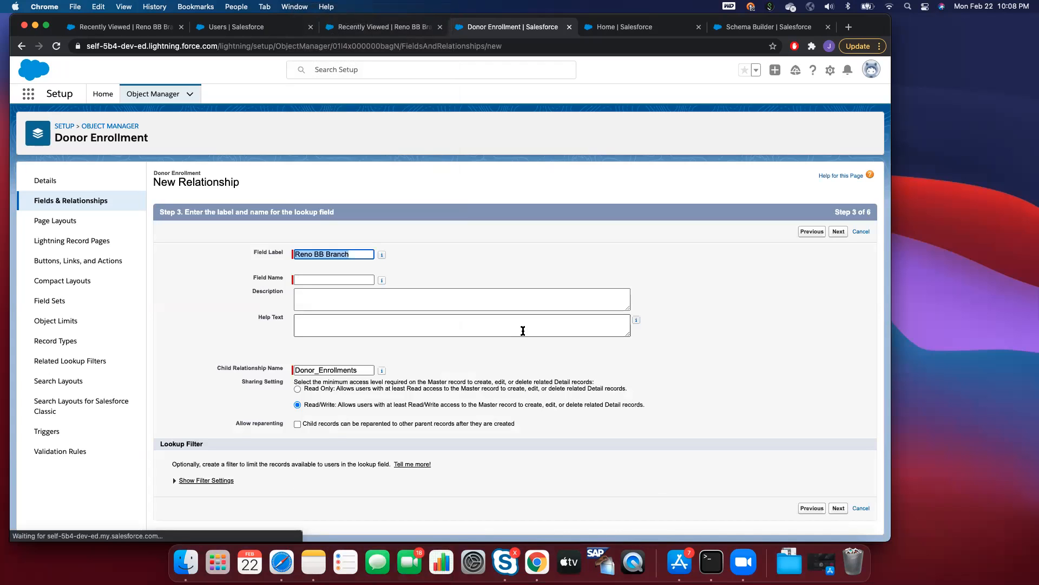
- Auto-fill field name Reno_BB_Branch, allow reparenting, and review field-level security visible to all profiles
click(348, 279)
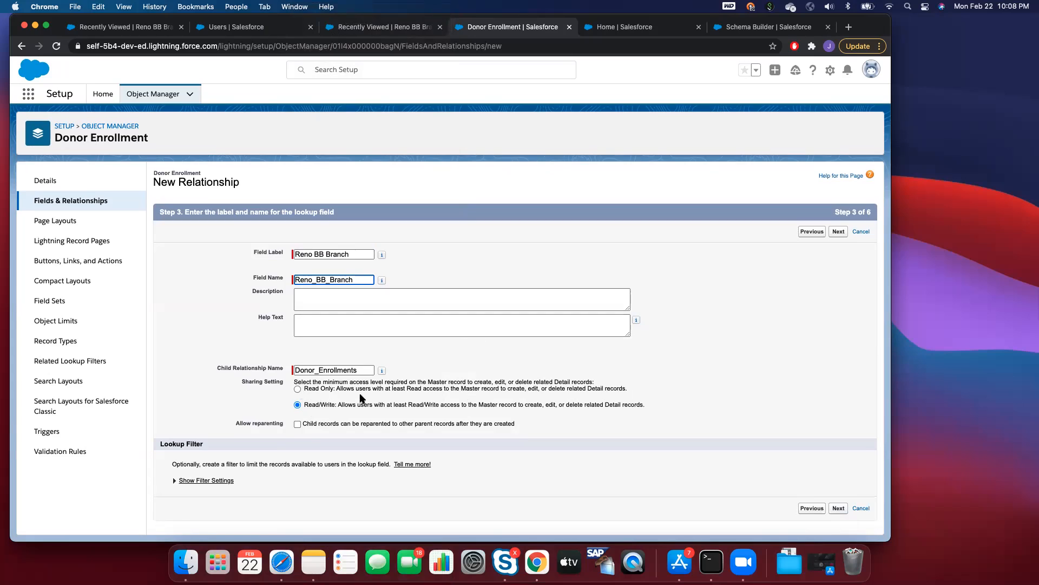
click(298, 423)
click(836, 509)
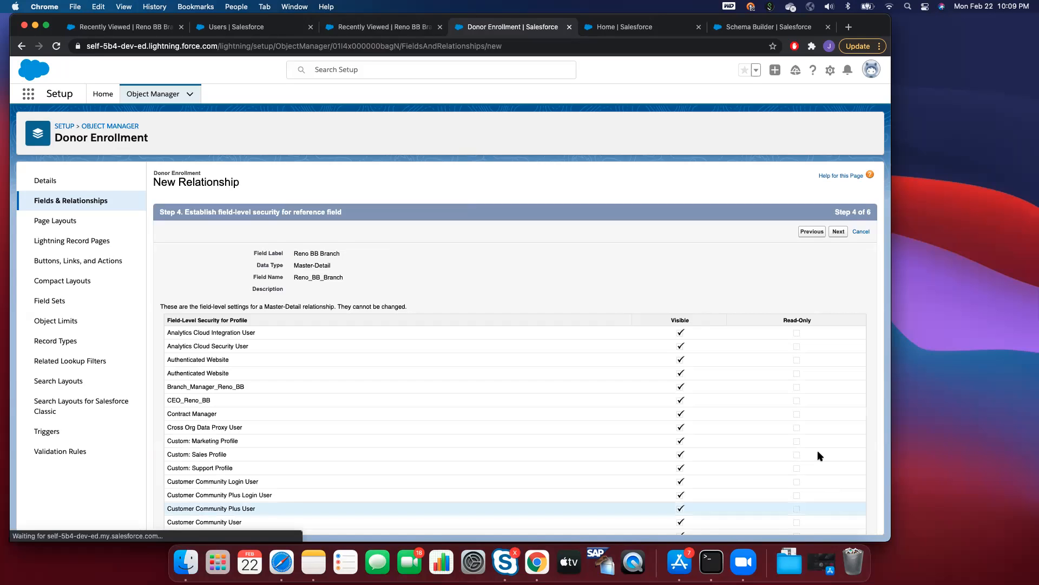
scroll(709, 379, down, 2)
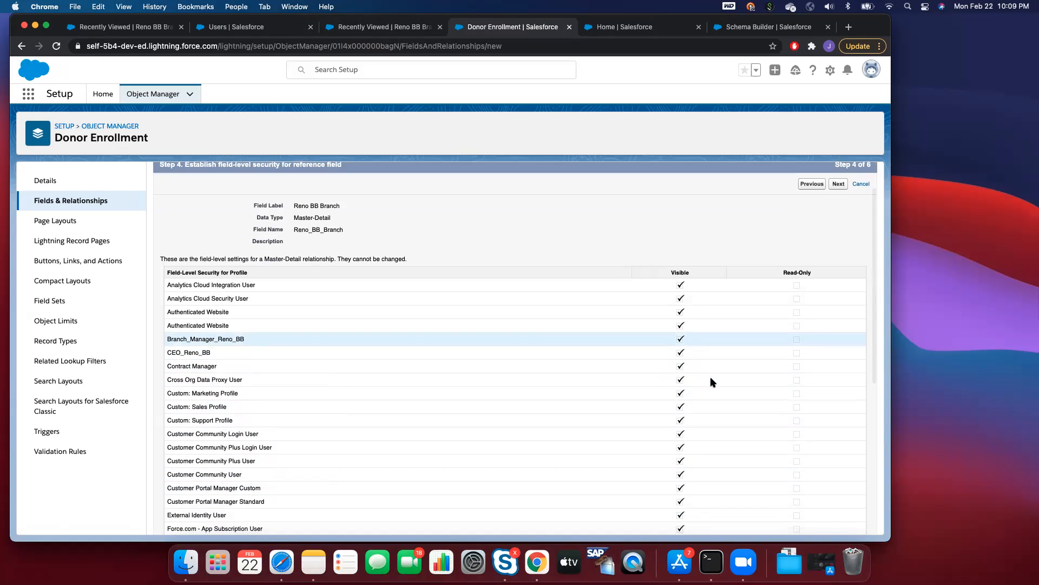
scroll(712, 382, down, 2)
scroll(713, 382, down, 8)
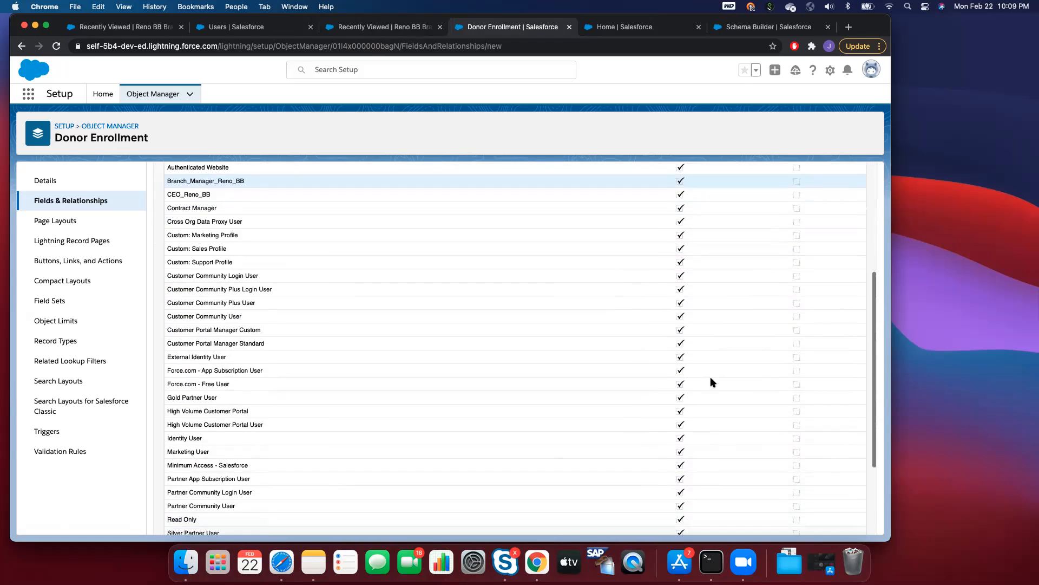
- Keep the Donor Enrollments related list only on Account Layout, then Save & New
click(838, 529)
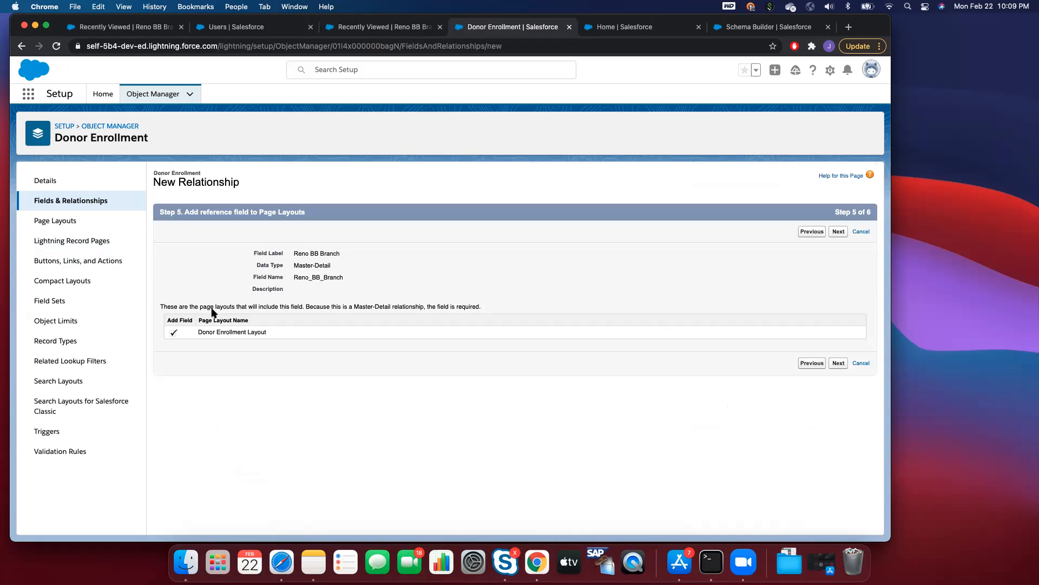
click(839, 363)
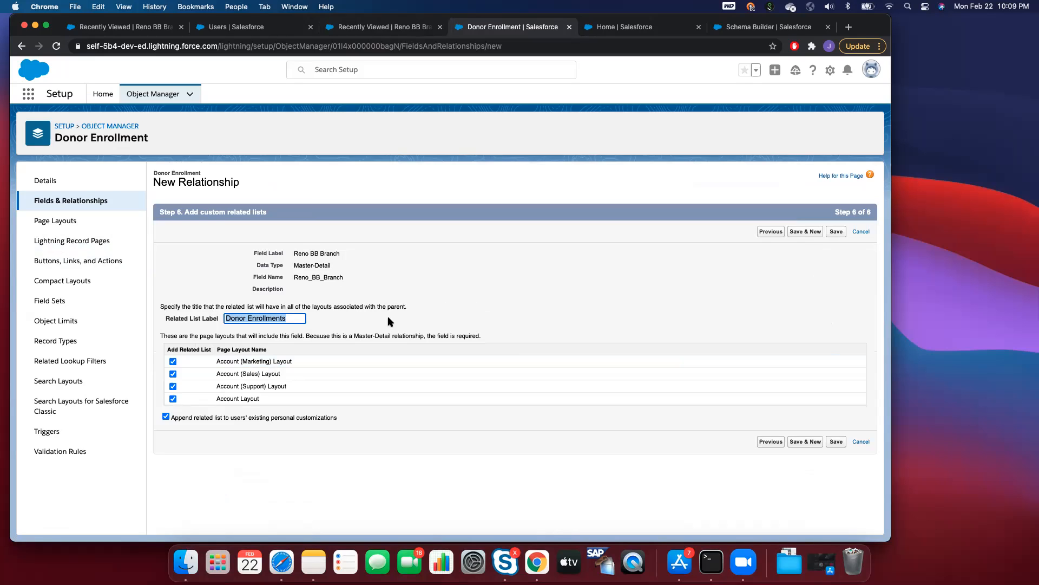
click(292, 319)
click(173, 361)
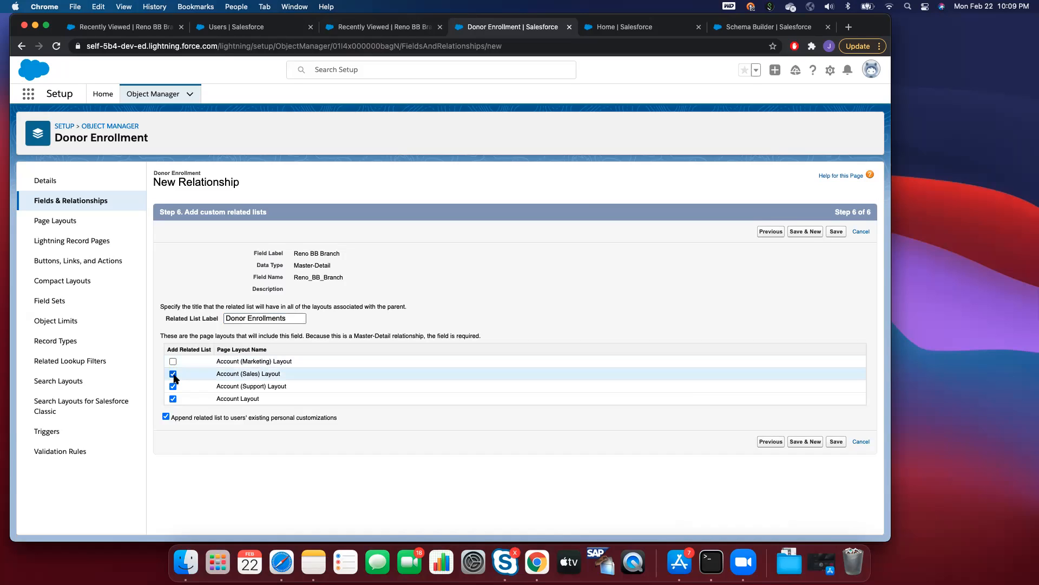
click(173, 373)
click(172, 386)
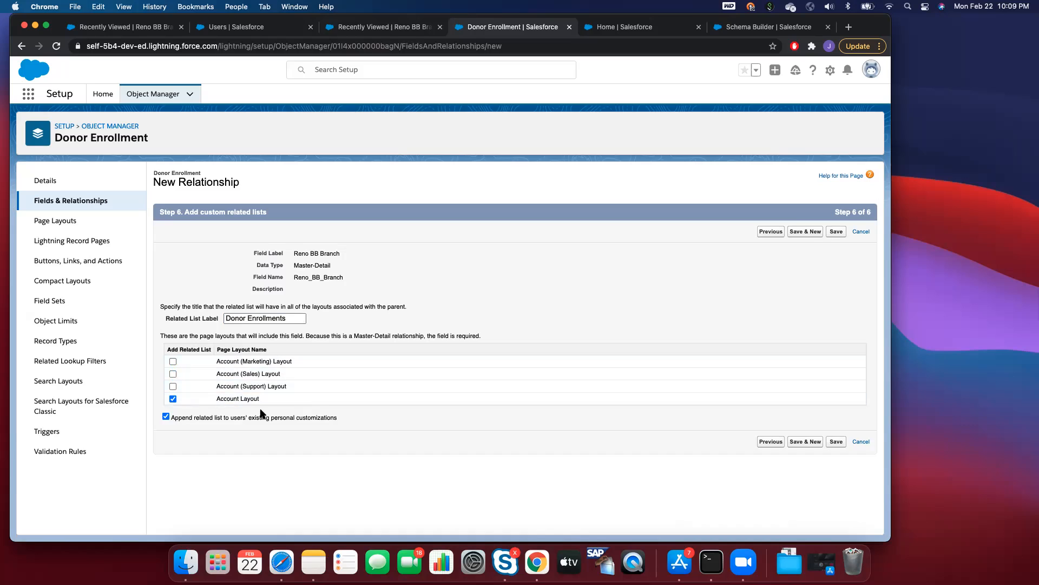
click(814, 442)
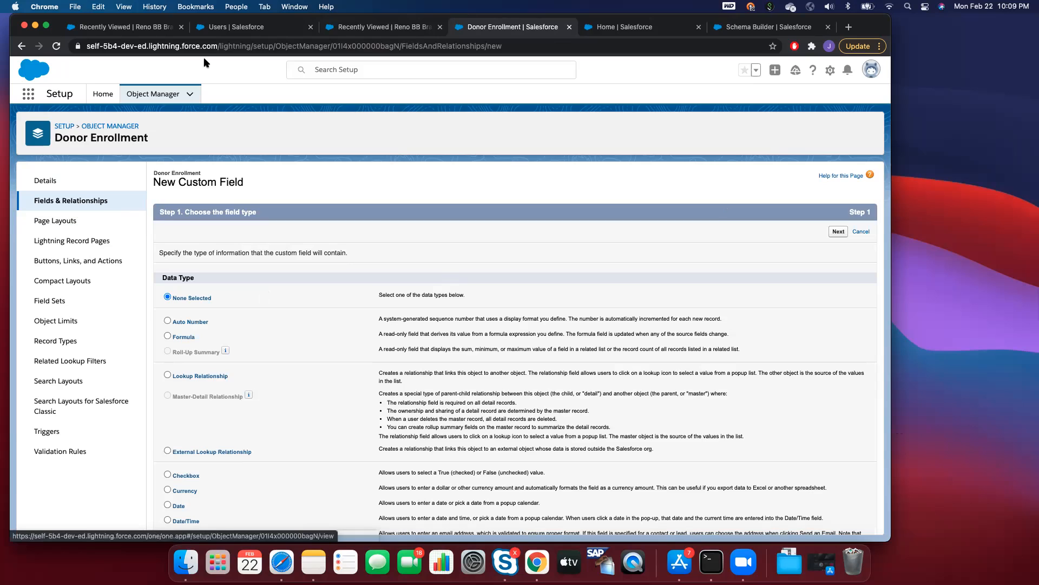
- Go from the Reno BB Branches page to the empty Donors list and start a New Donor
click(125, 27)
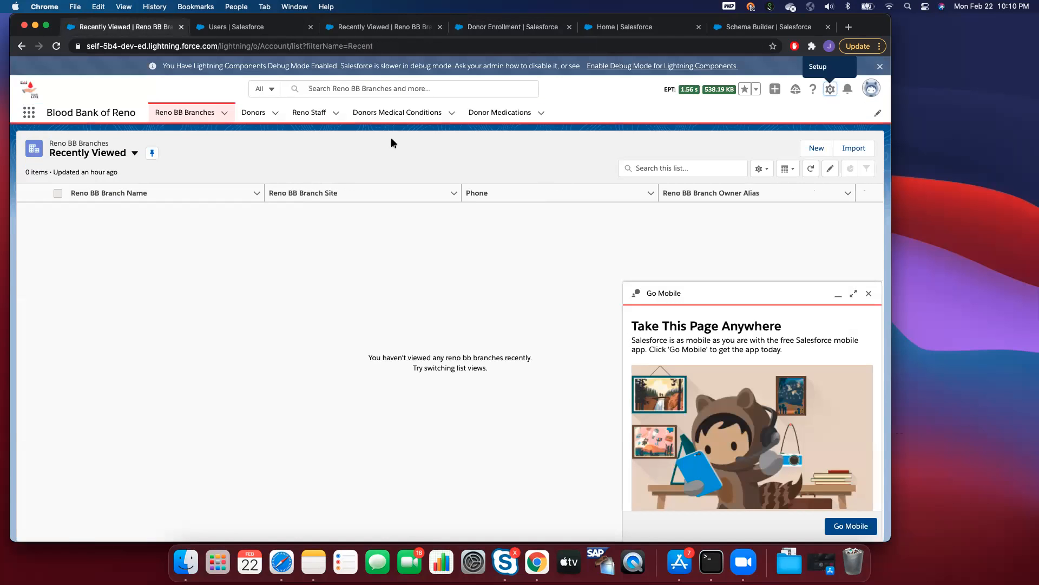
click(57, 46)
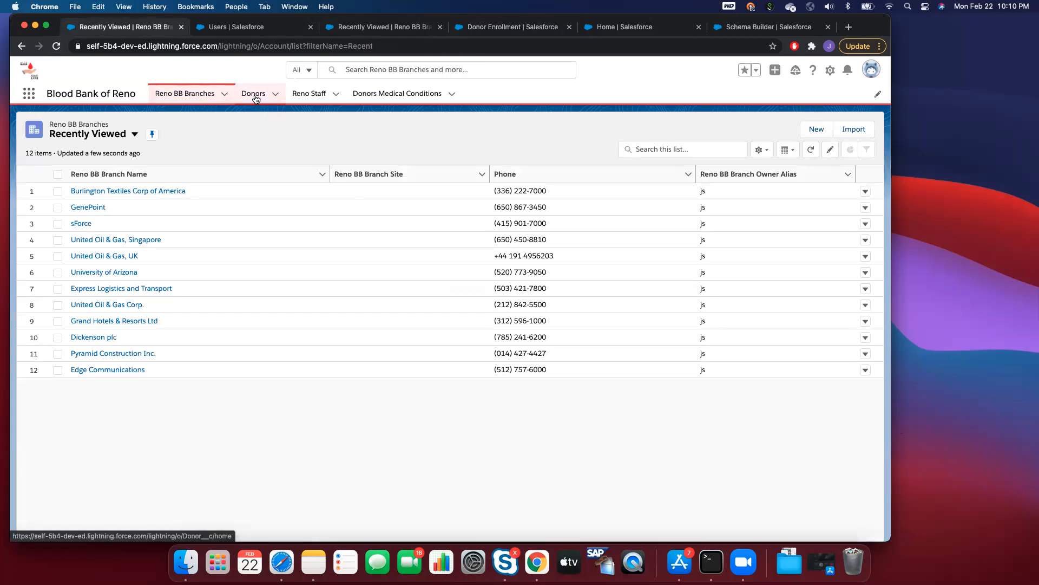
click(255, 99)
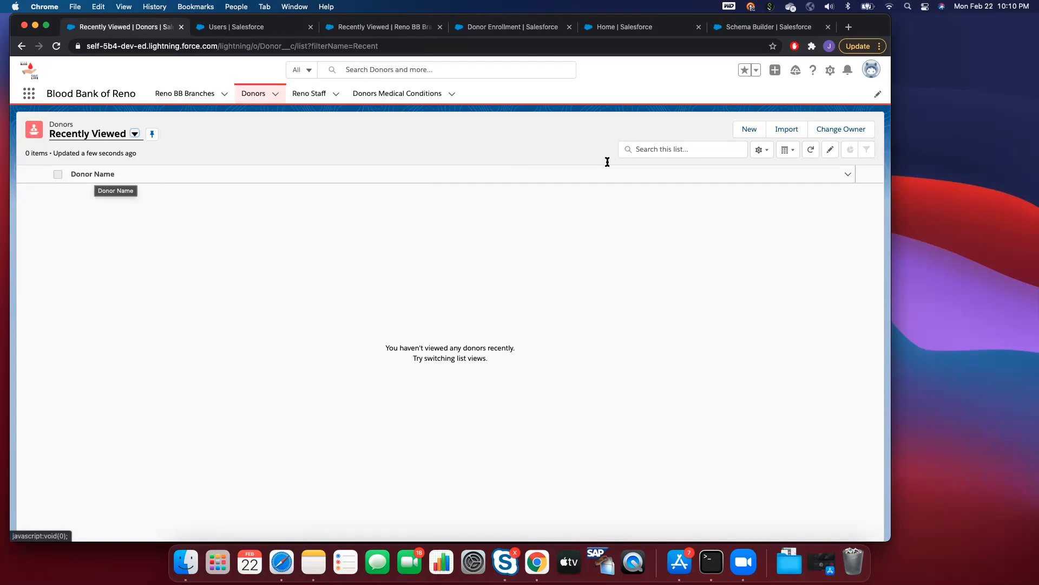
click(755, 130)
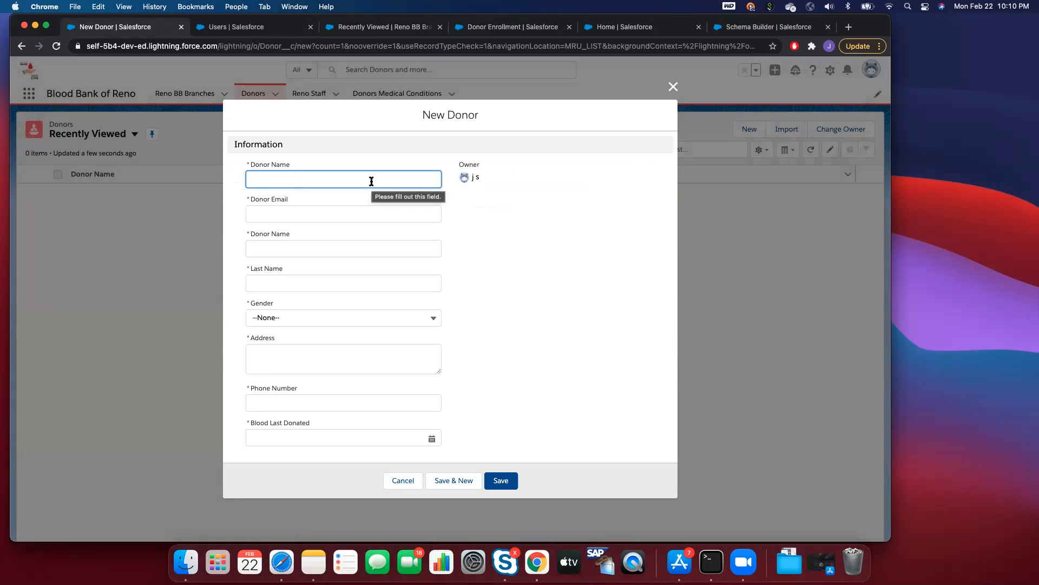
- Enter Donor Name Donor1 and fill in the donor's e-mail address
text(hel)
key(BackSpace)
key(BackSpace)
key(BackSpace)
text(Don)
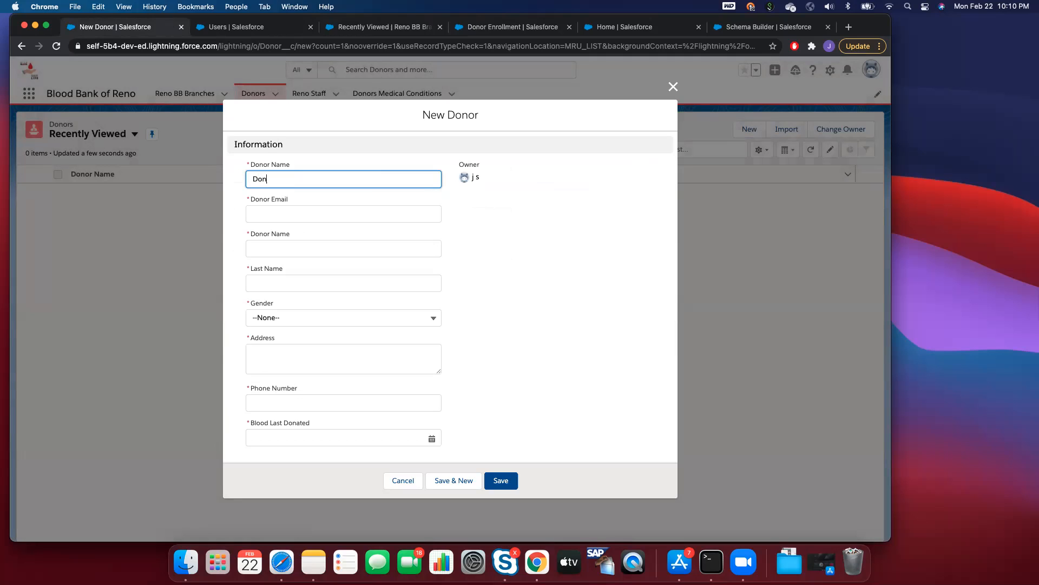
text(or1)
click(340, 215)
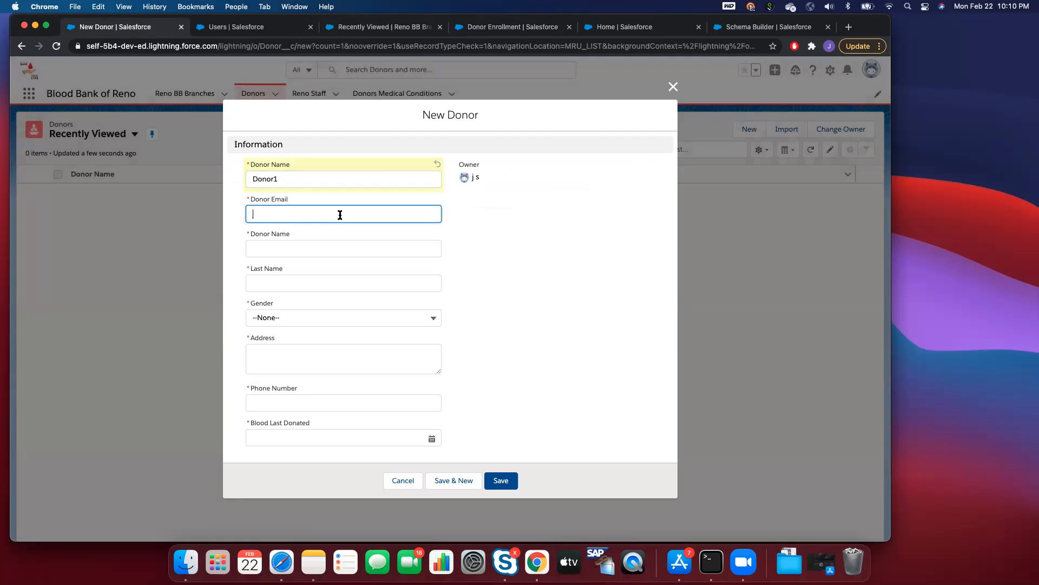
click(308, 249)
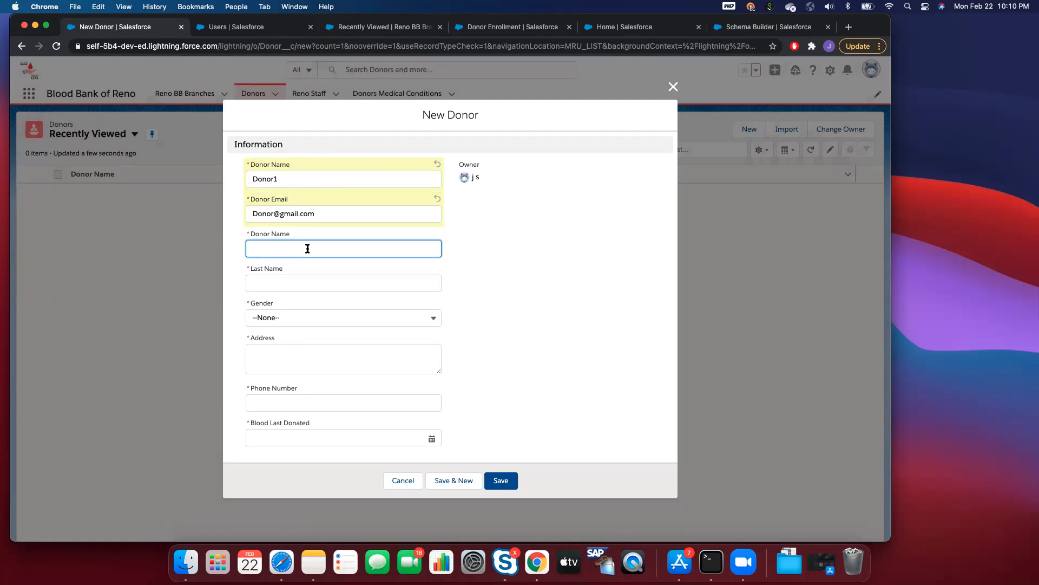
click(274, 213)
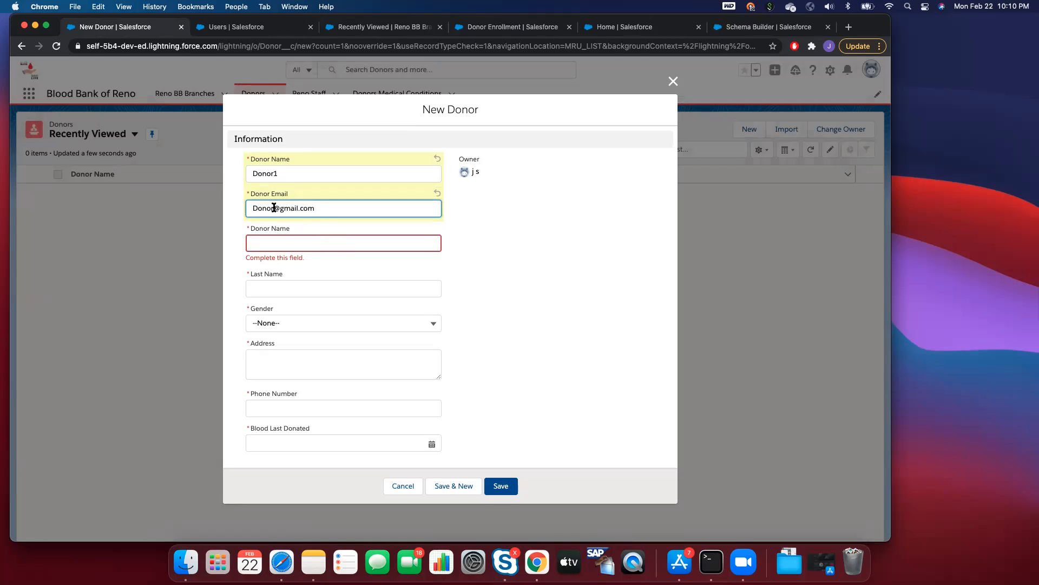
text(1)
click(307, 245)
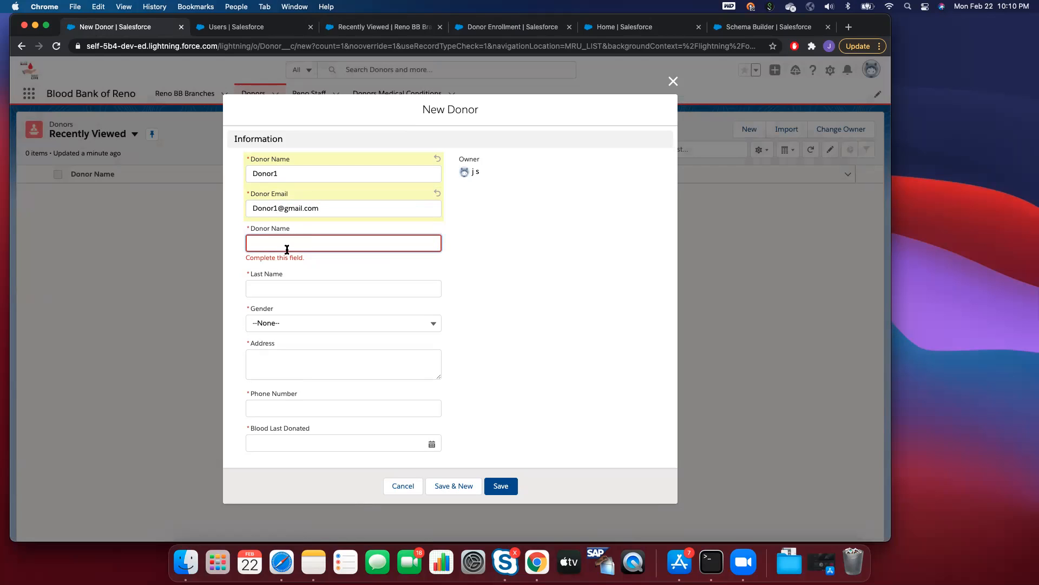
- Fill in name 'abc', last name Donar1In, gender Male, and the donor's address
text(abc)
key(Tab)
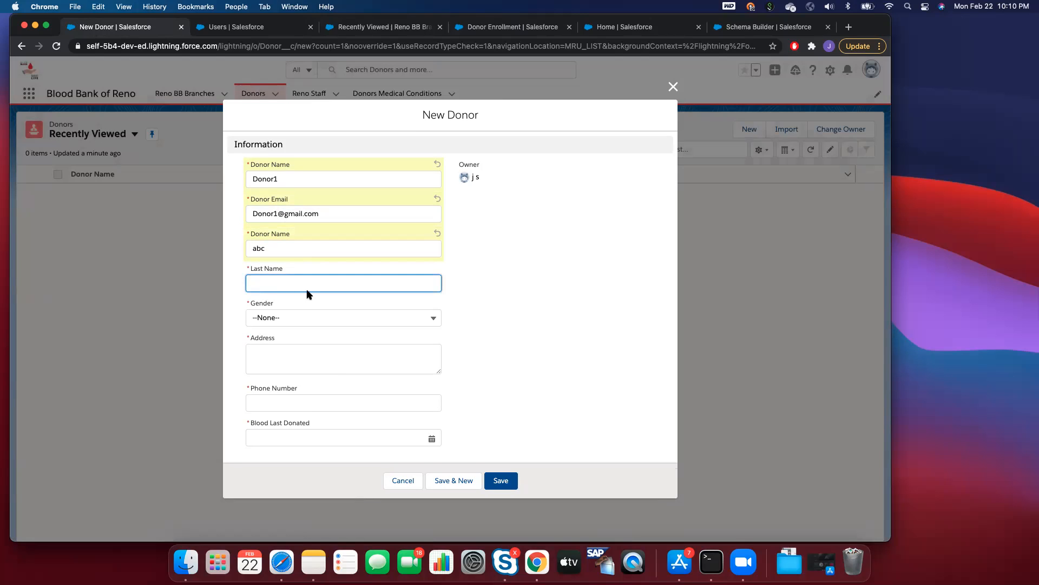
text(Donar1In)
click(329, 319)
click(274, 355)
click(262, 354)
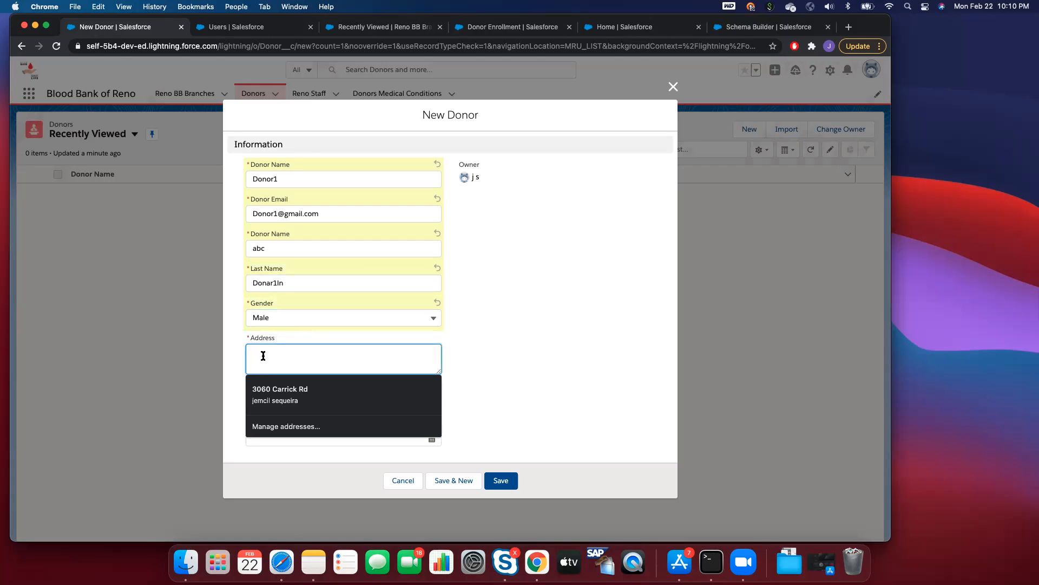
text(abc xyz)
click(520, 355)
- Enter the donor's phone number, set Blood Last Donated to 2/2/2021, and save
click(289, 403)
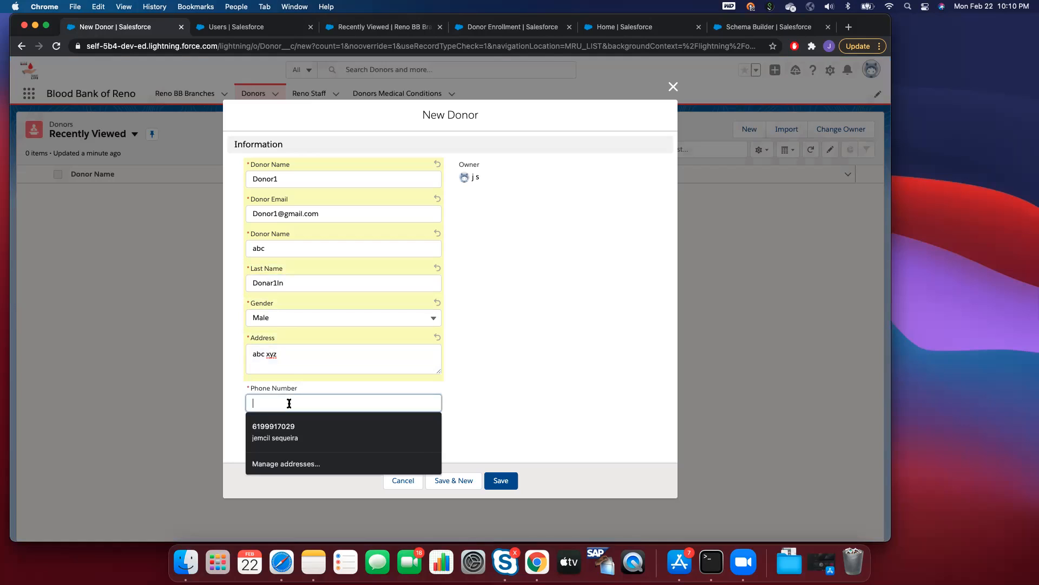
text(8888)
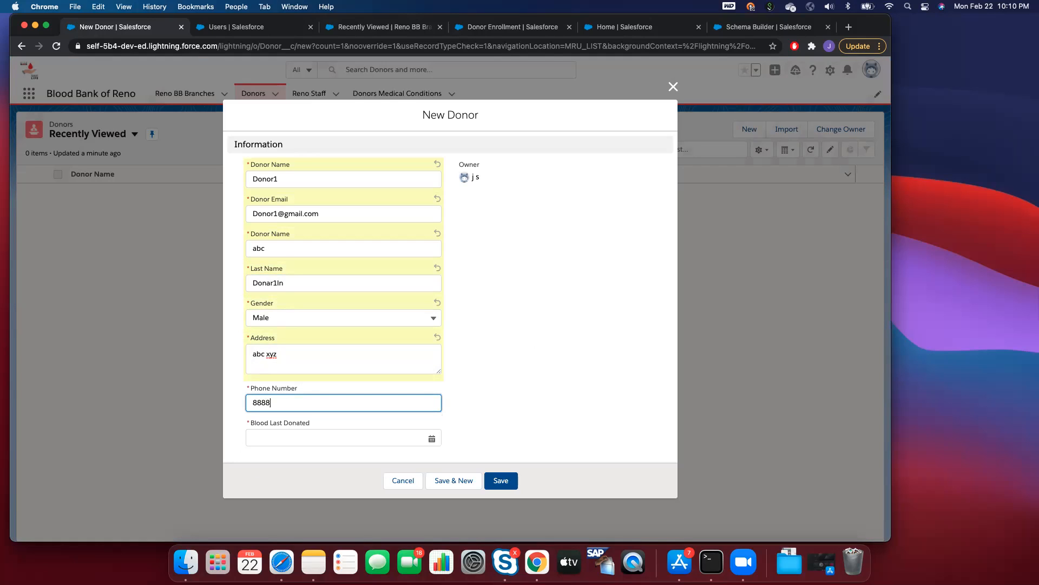
text(888888)
click(268, 436)
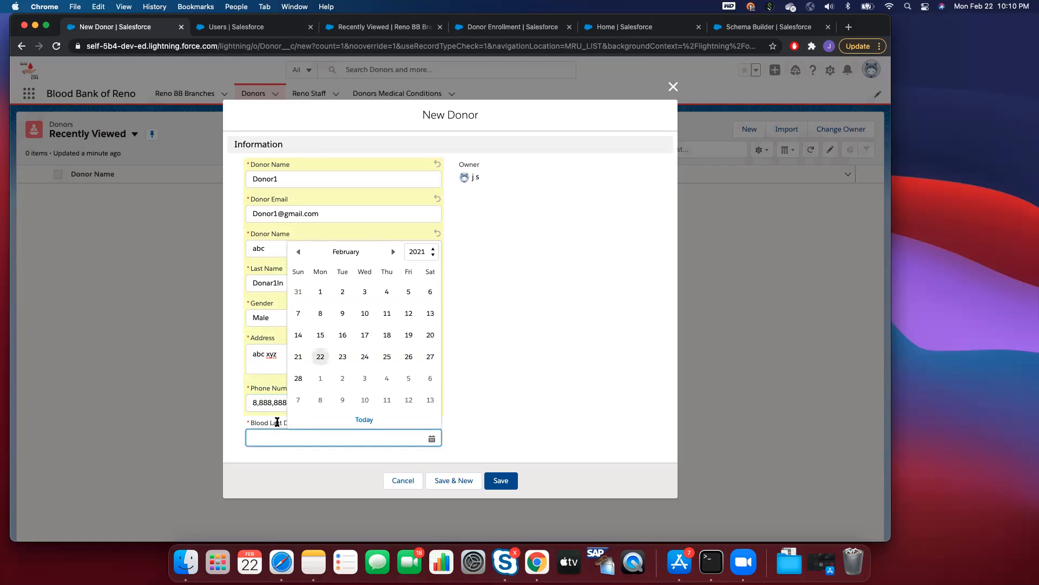
click(345, 290)
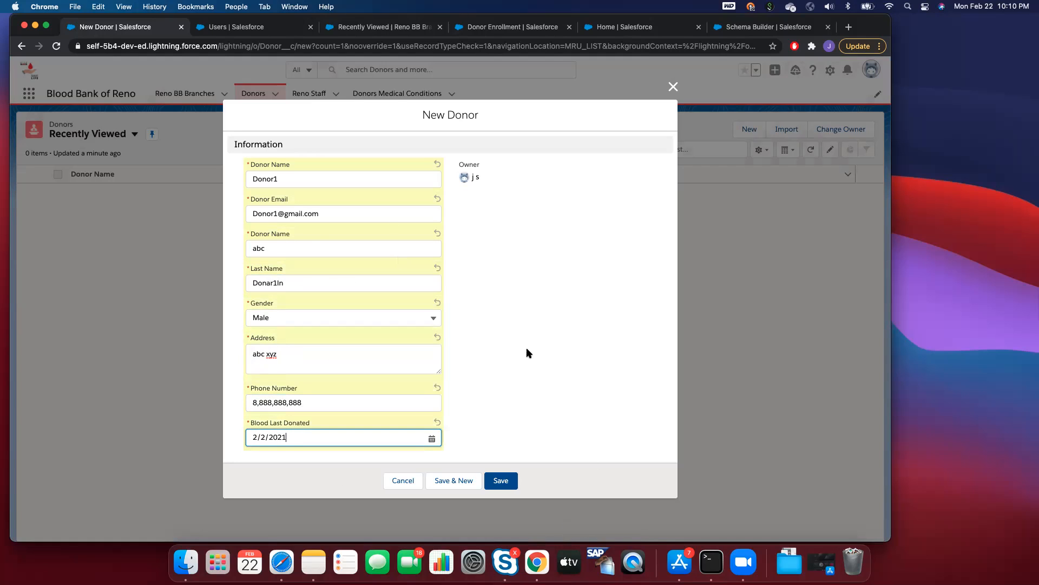
click(498, 481)
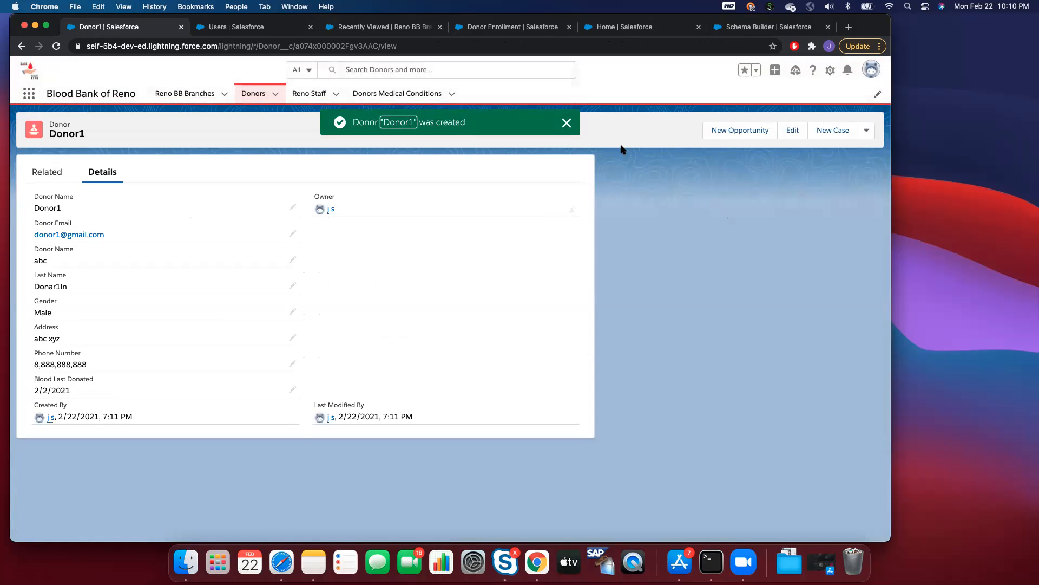
- Dismiss the record-created notice and show Donor1's related lists, all with 0 records
click(567, 125)
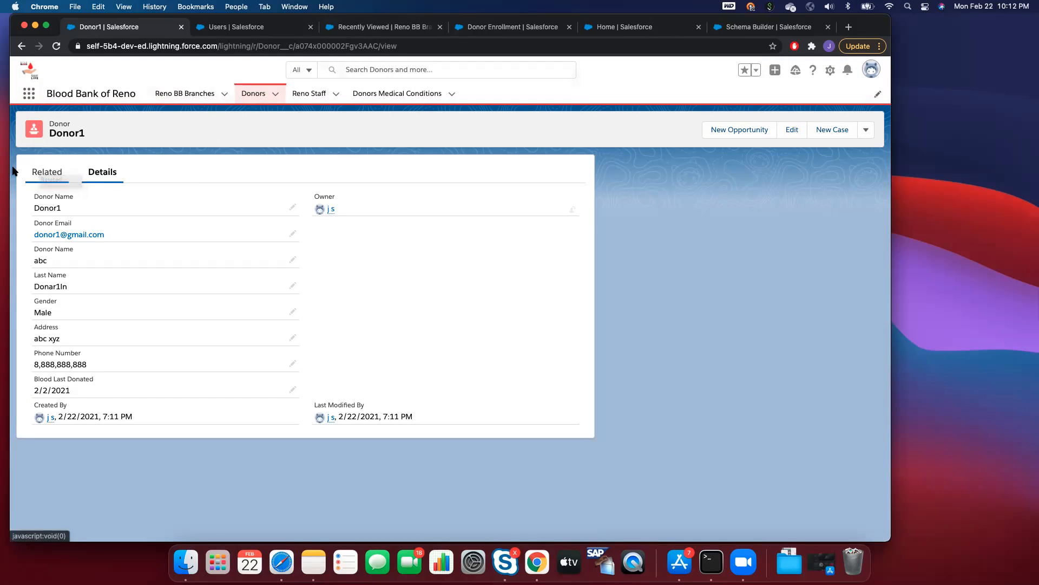
click(38, 175)
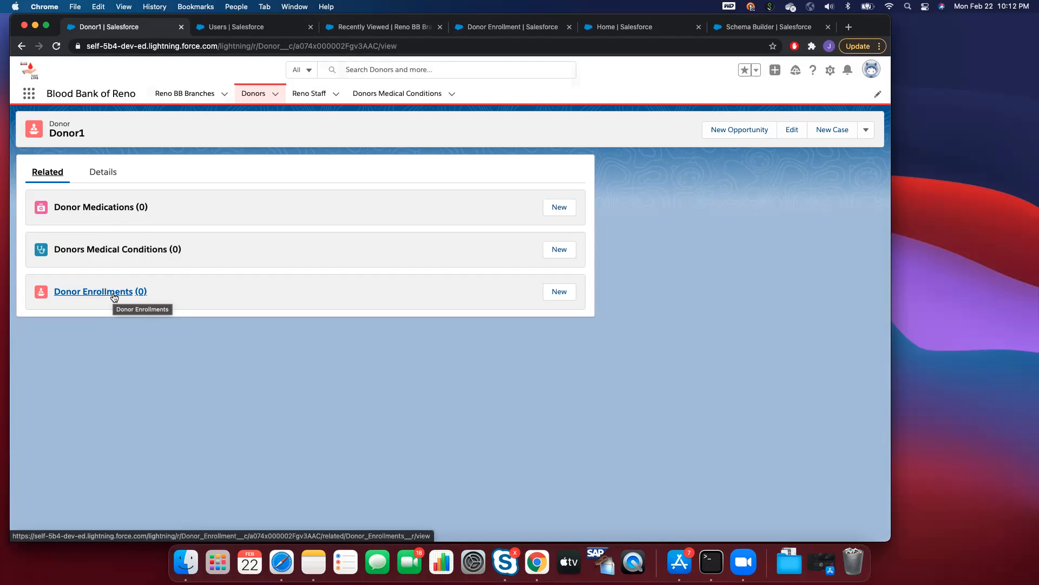
- Create a Donor Enrollment for Donor1 linked to the GenePoint branch
click(566, 293)
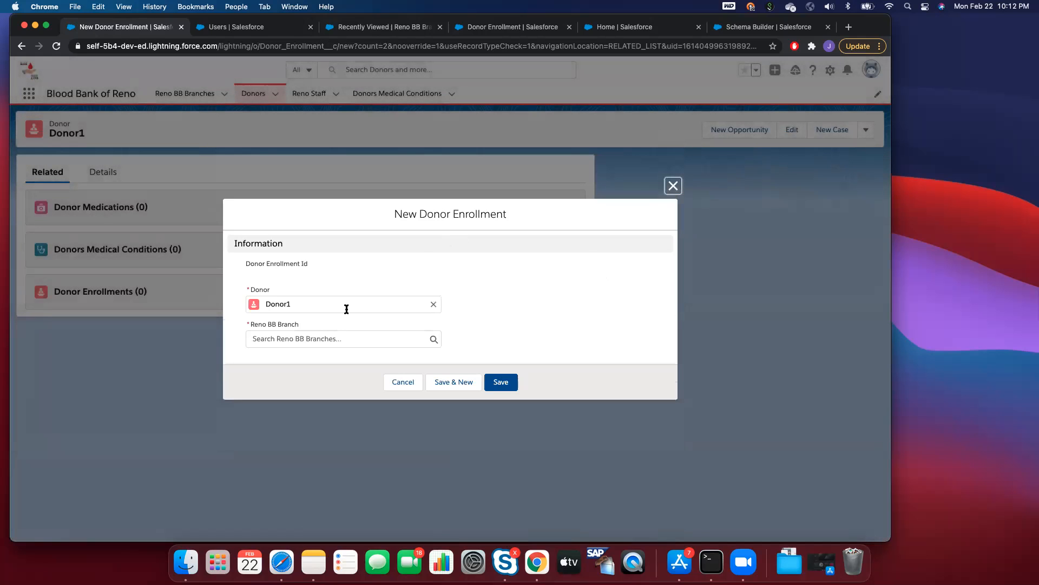
click(323, 340)
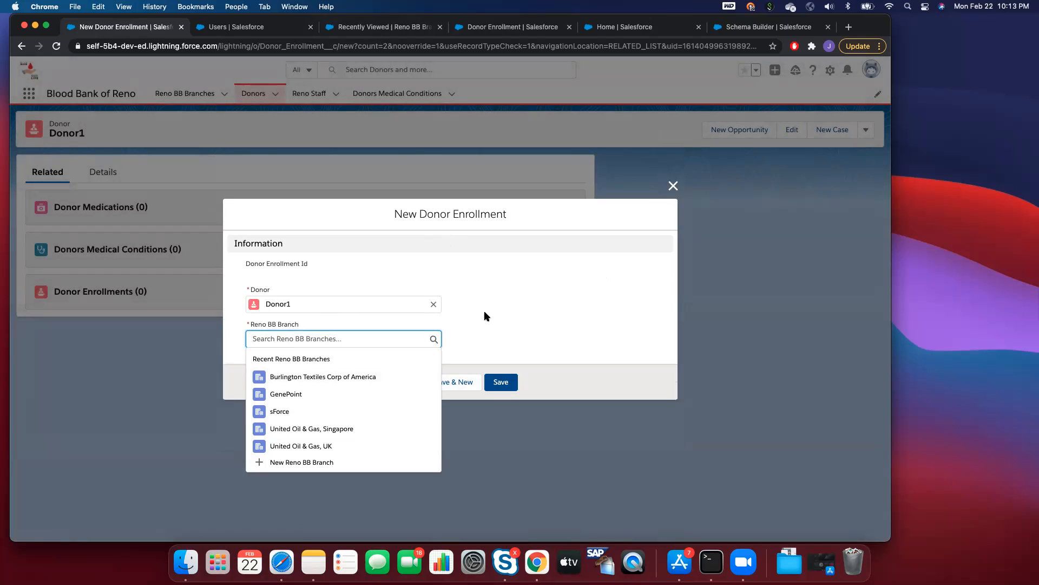
click(281, 396)
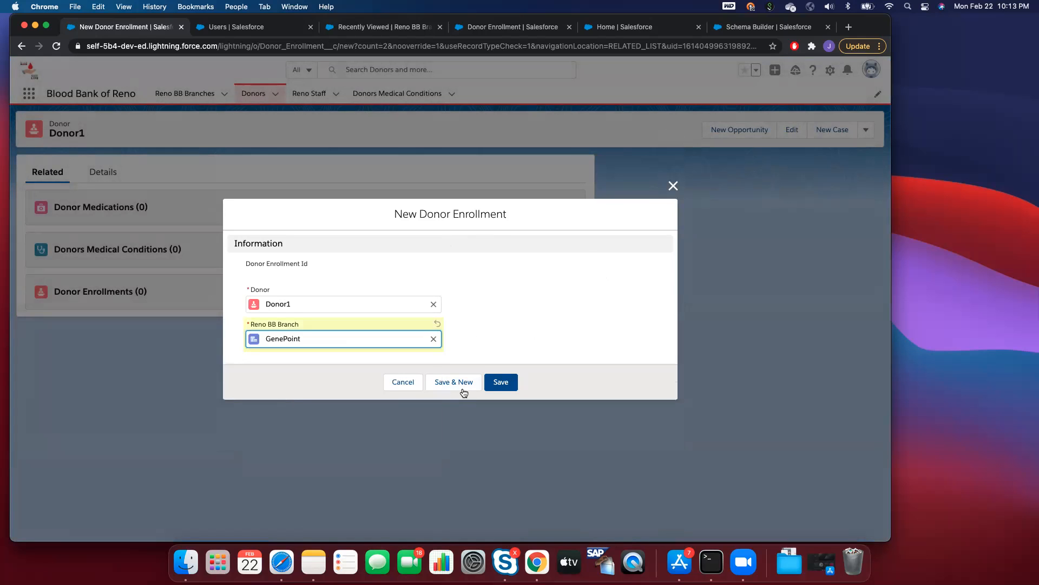
click(494, 382)
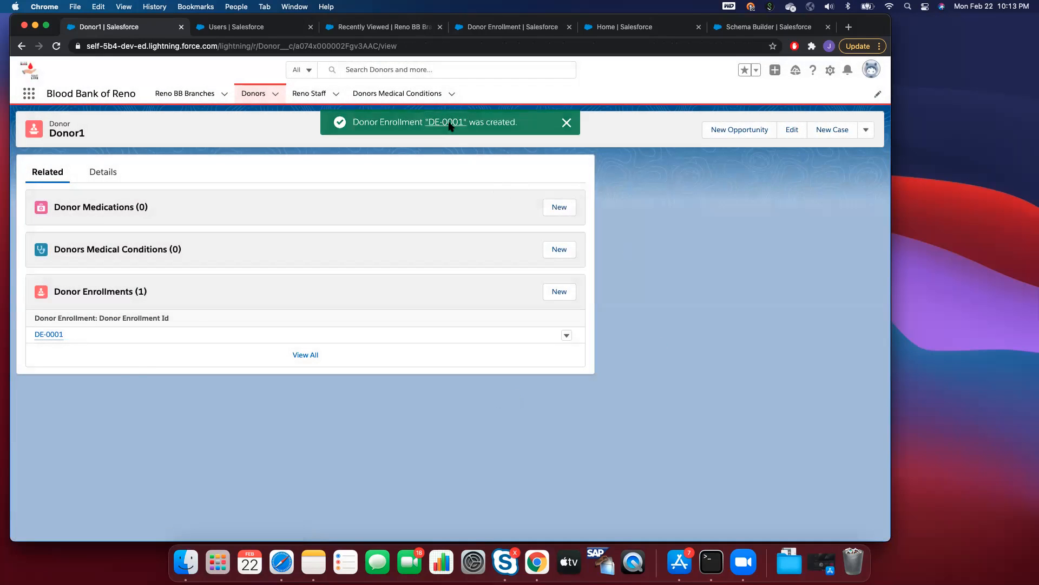
- Open enrollment DE-0001, then follow its link to the GenePoint branch record
mouse_move(57, 340)
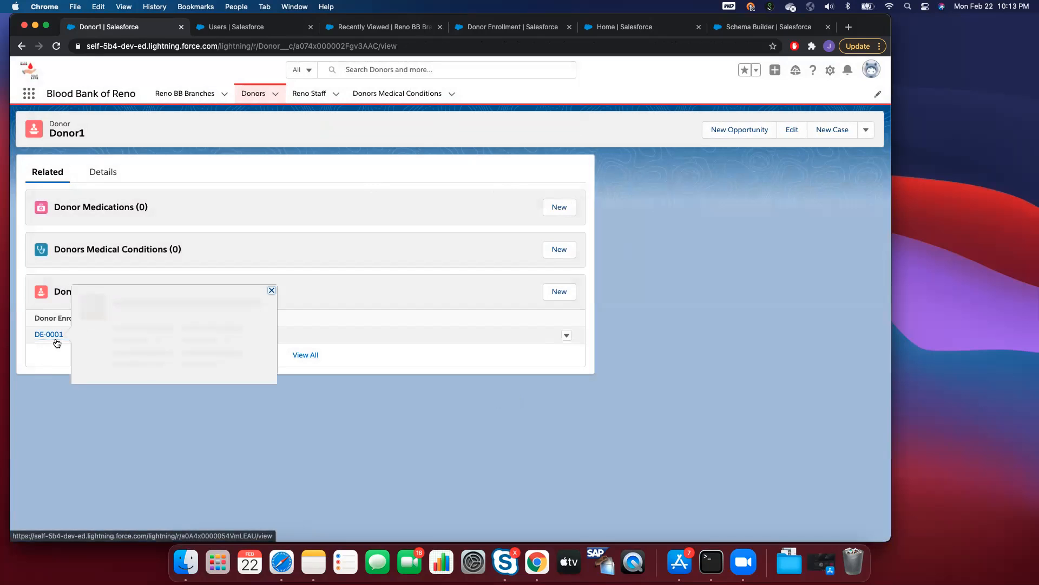
click(56, 340)
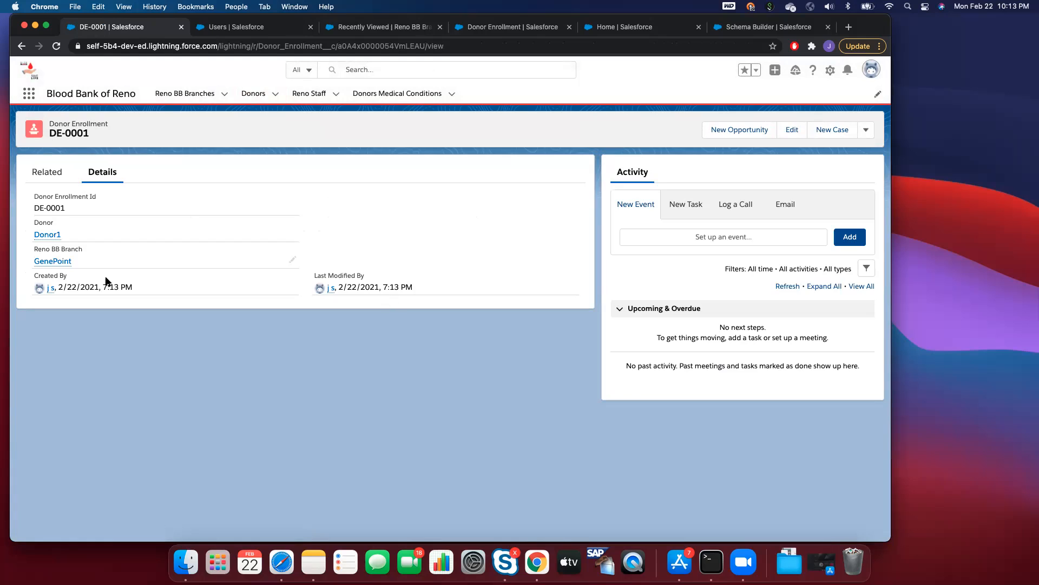
mouse_move(52, 263)
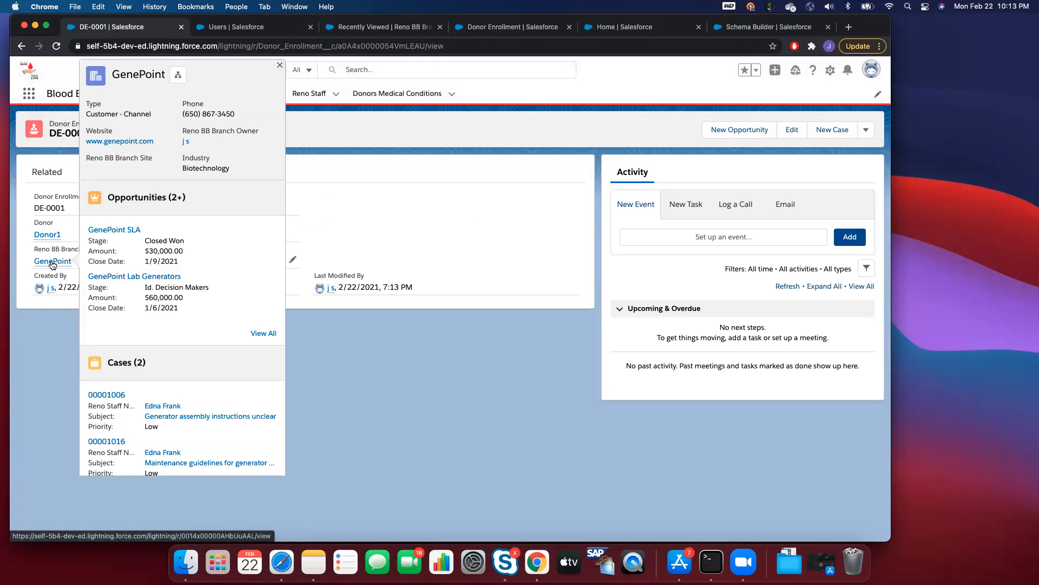
click(52, 264)
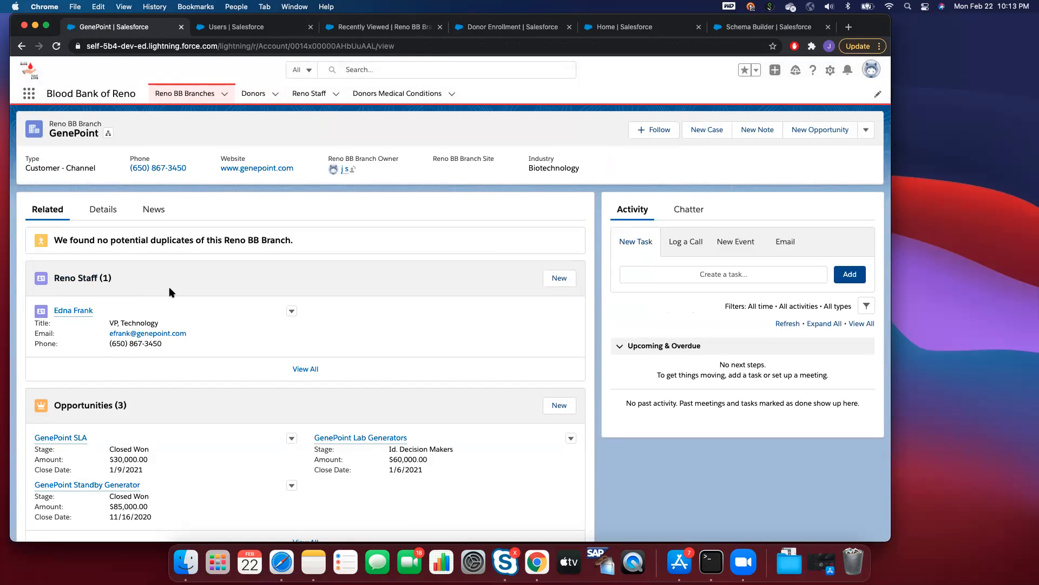
- Scroll GenePoint's record down to its Donor Enrollments list showing DE-0001
scroll(170, 292, down, 5)
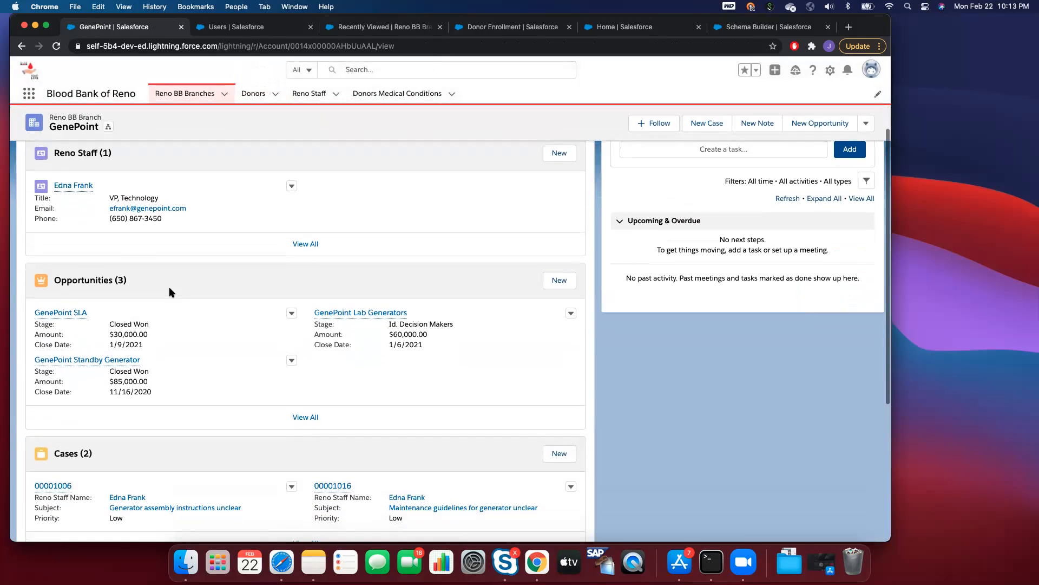
scroll(151, 363, down, 9)
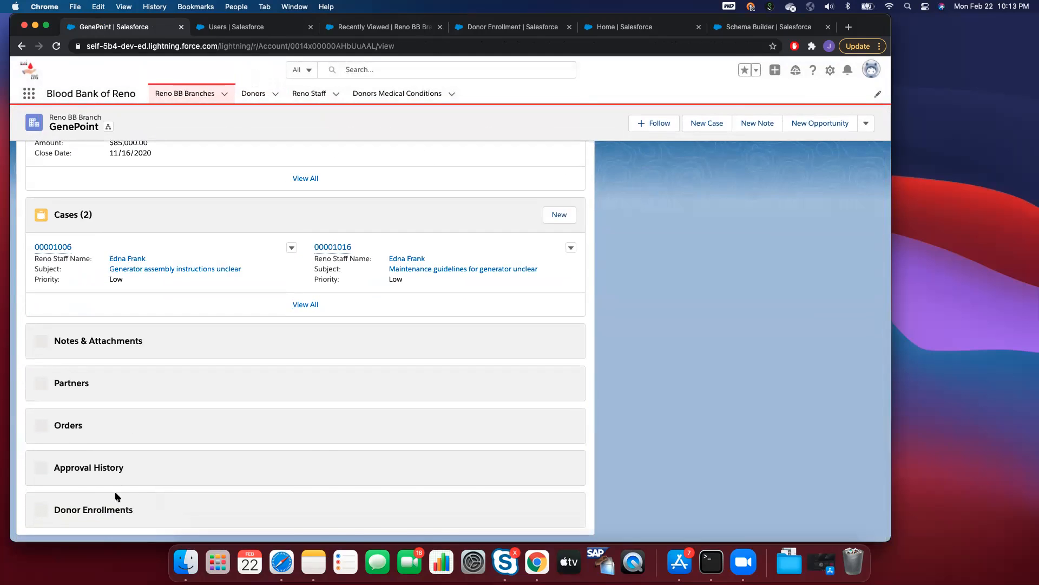
scroll(106, 471, down, 10)
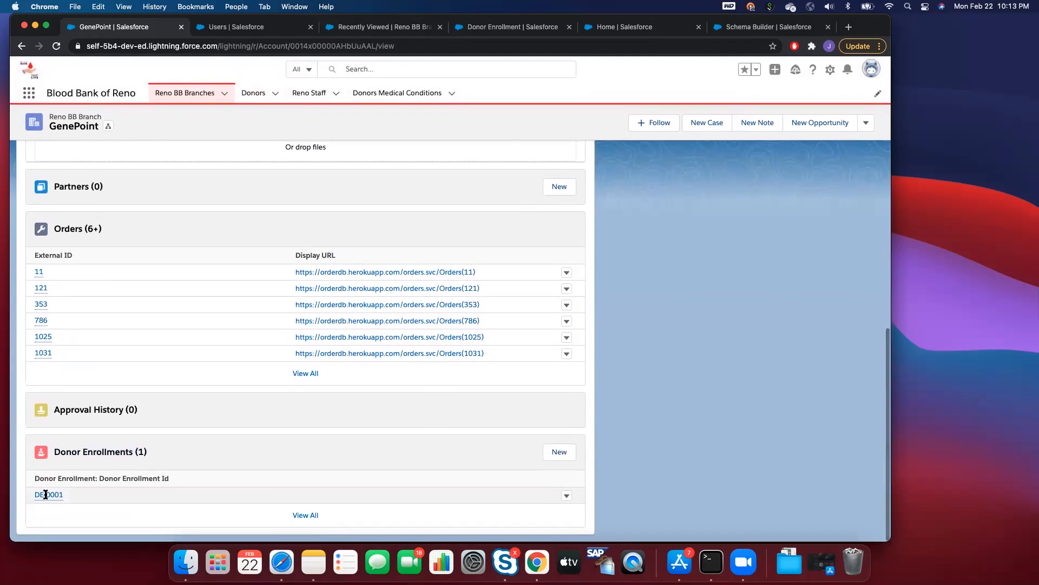
mouse_move(46, 497)
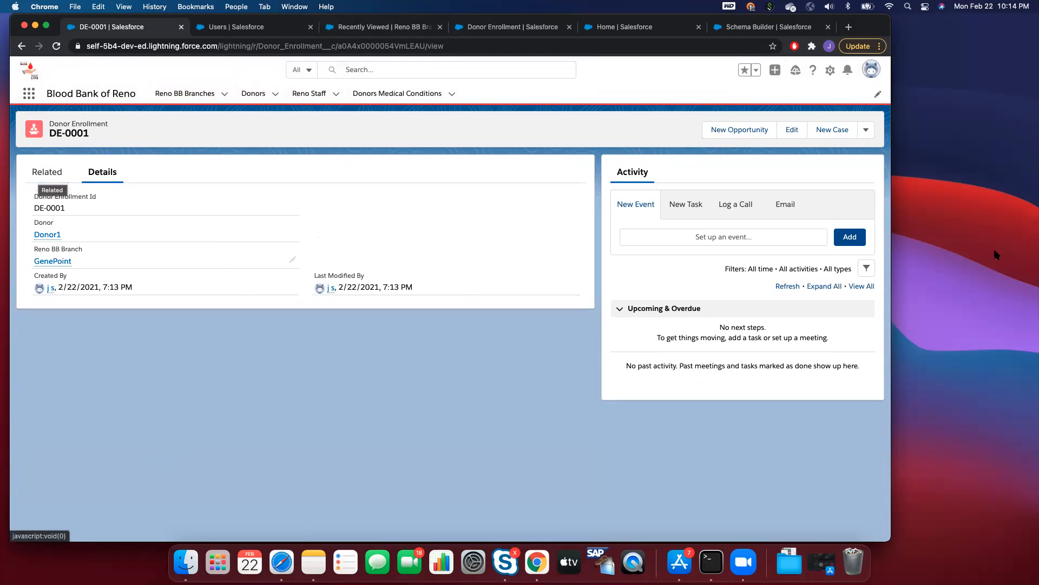
- Check the user record tab, then return to the DE-0001 enrollment record
click(775, 201)
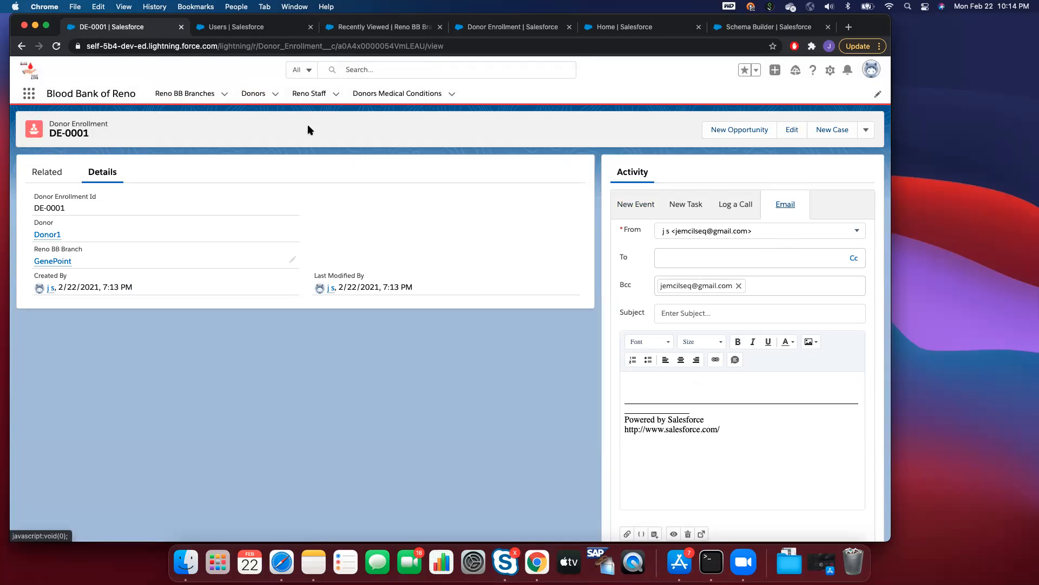
click(242, 28)
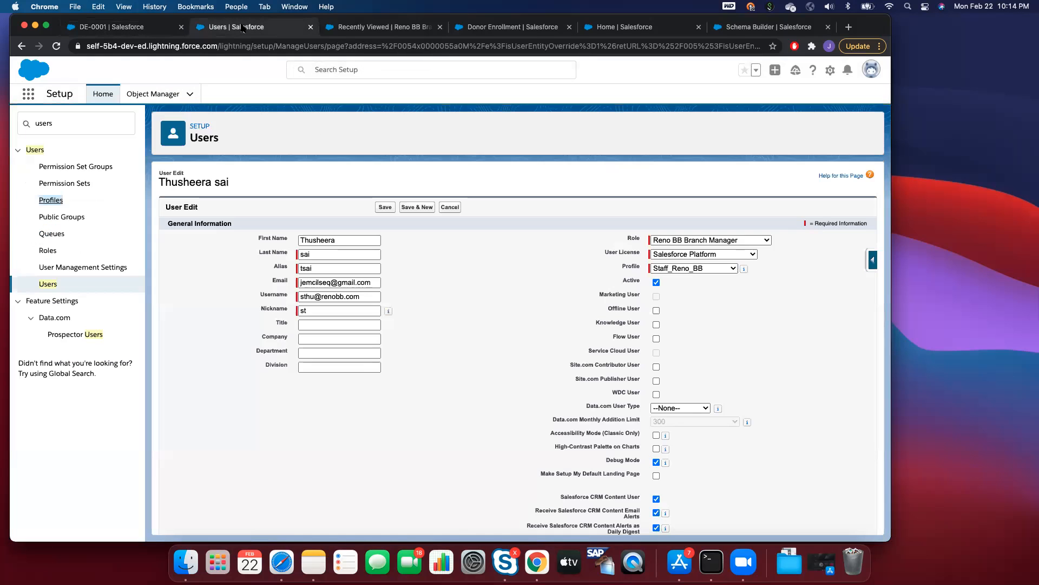
click(125, 27)
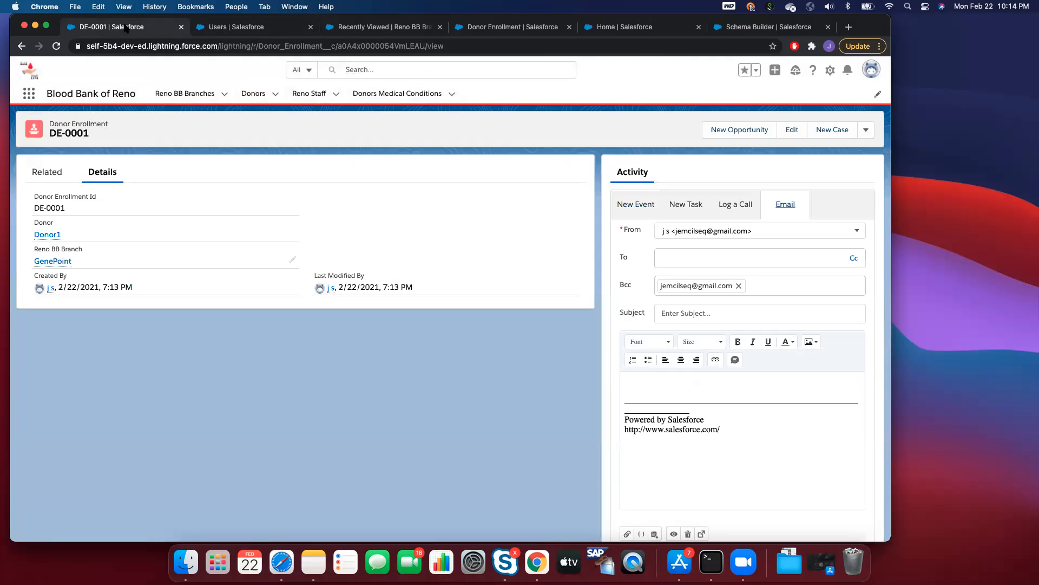
right_click(21, 47)
click(417, 139)
- Bring the Gmail Blood Bank requirements email window over Salesforce
scroll(854, 266, down, 3)
scroll(854, 267, up, 3)
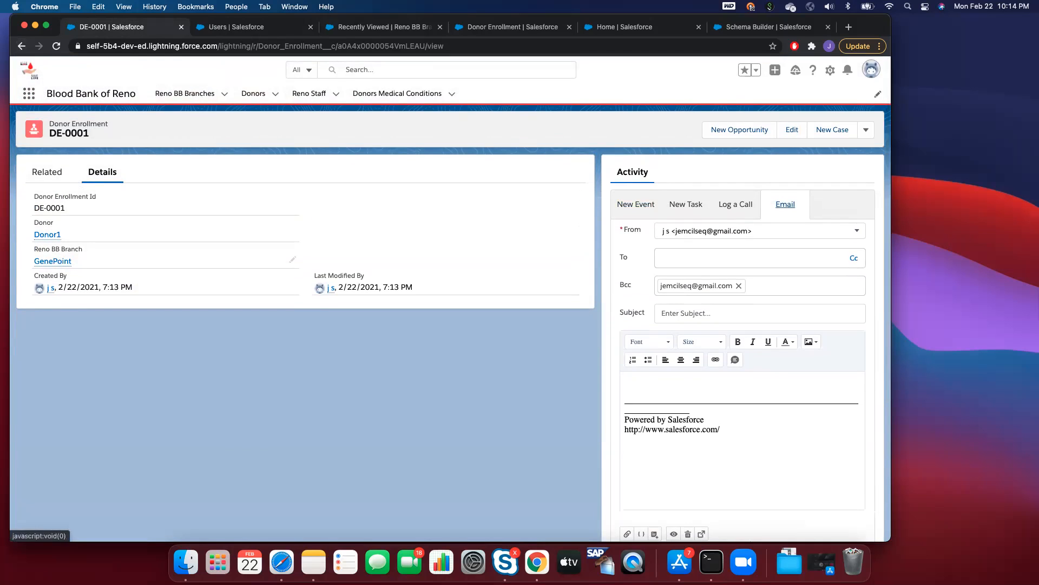
drag(791, 31, 715, 296)
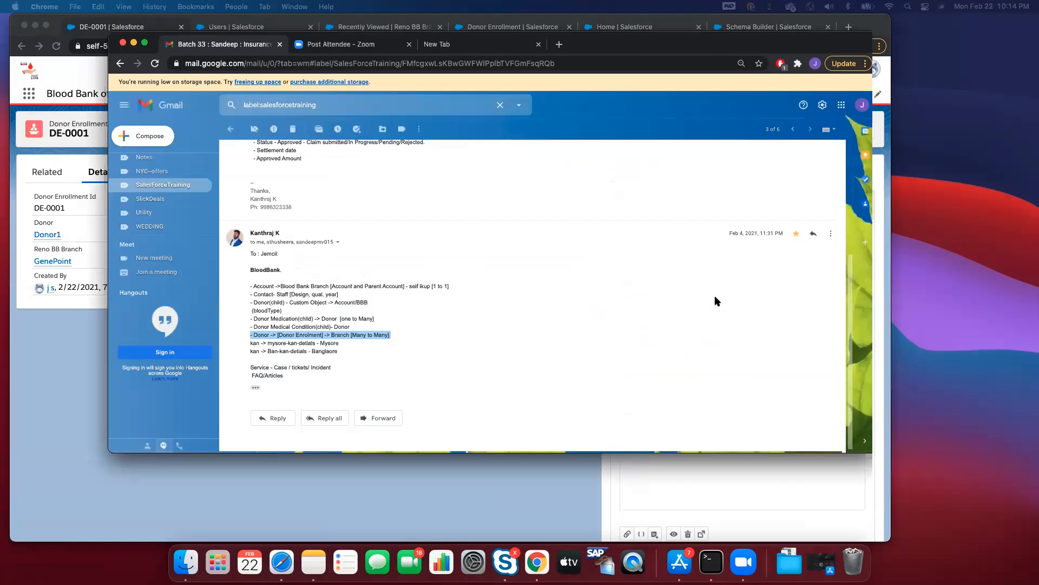
- Move the Blood Bank requirements email aside and bring the other window's Gmail inbox to the front
drag(649, 44, 744, 29)
click(715, 297)
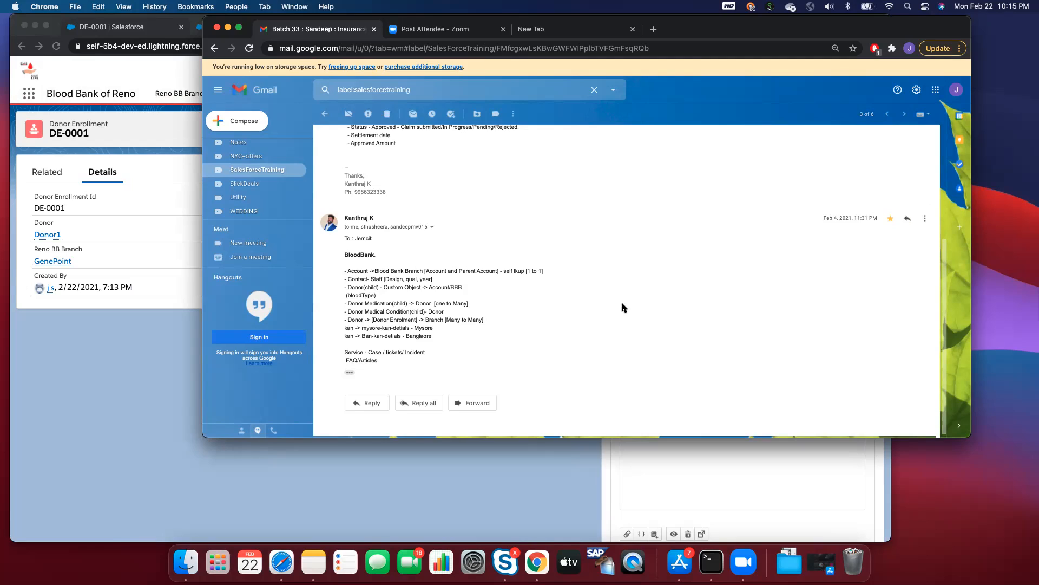
scroll(628, 328, down, 1)
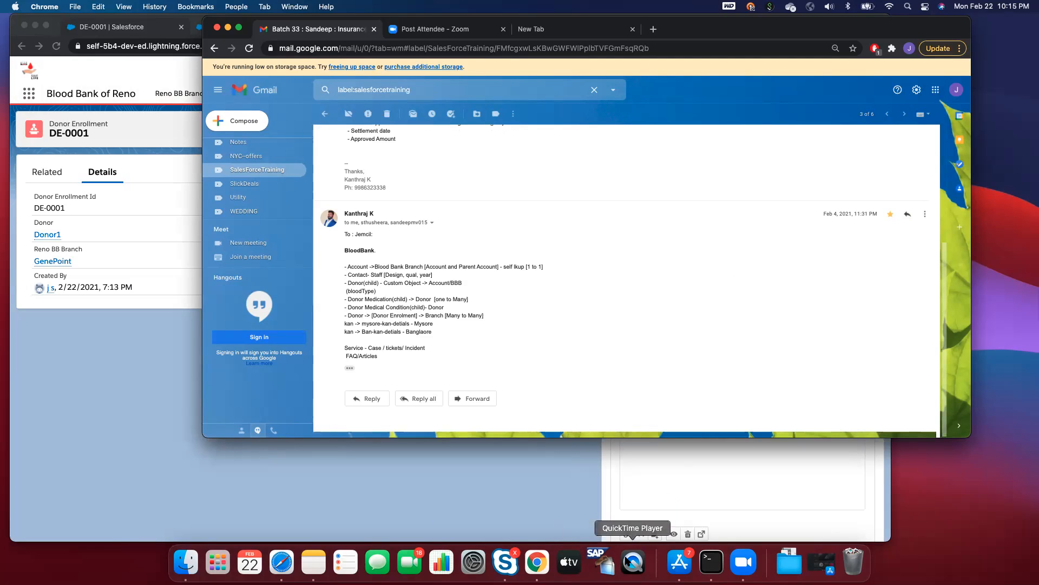
click(734, 566)
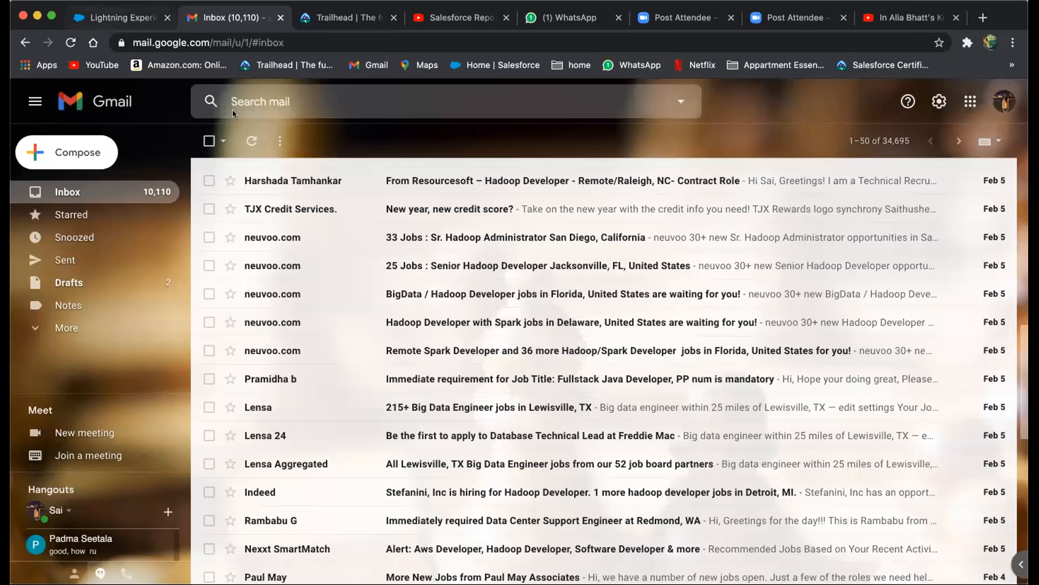
- Return to the Salesforce Lightning tab and log back in to the Ride on org
click(123, 18)
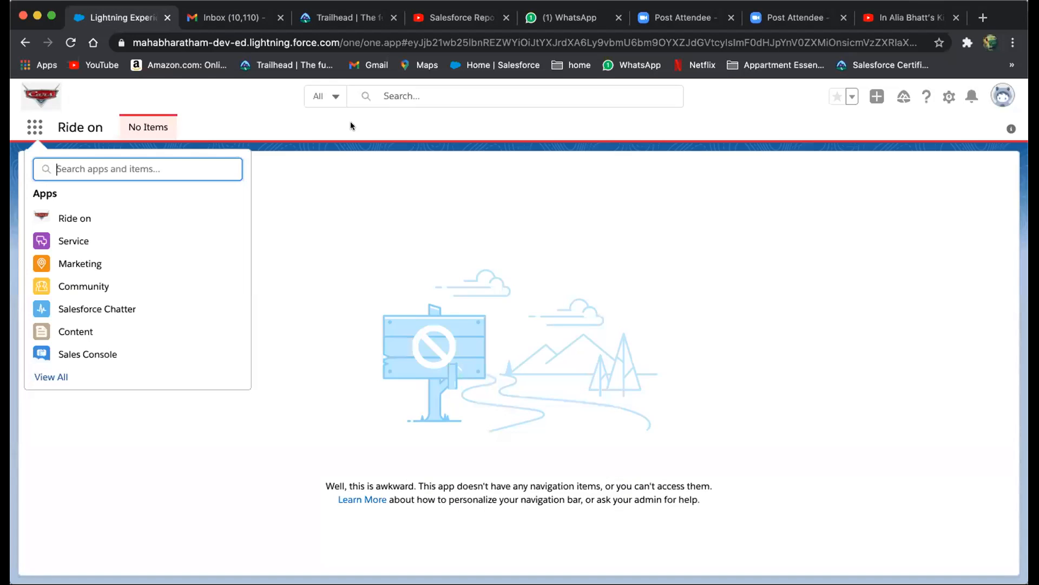
click(34, 128)
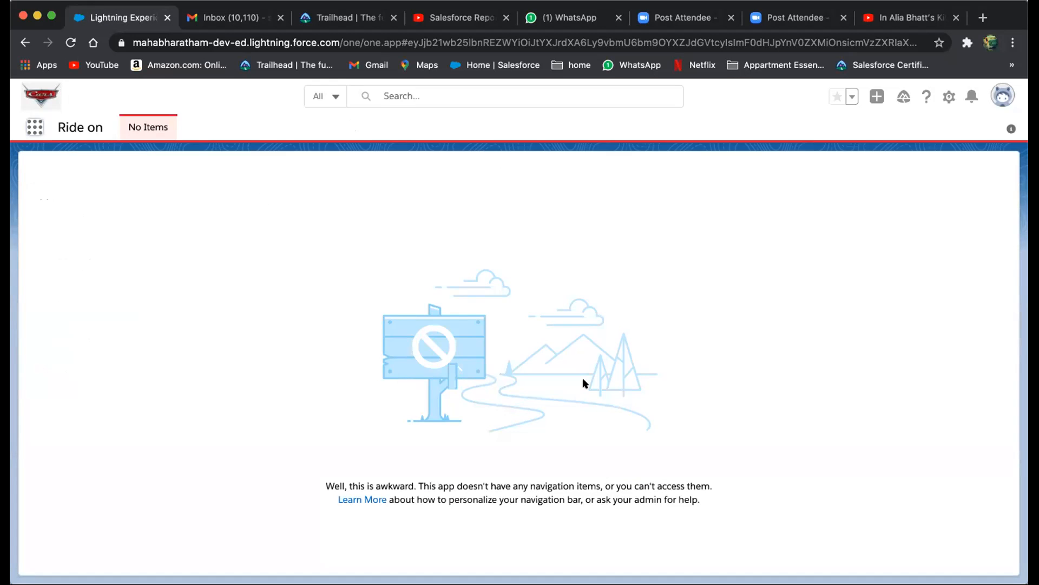
click(36, 128)
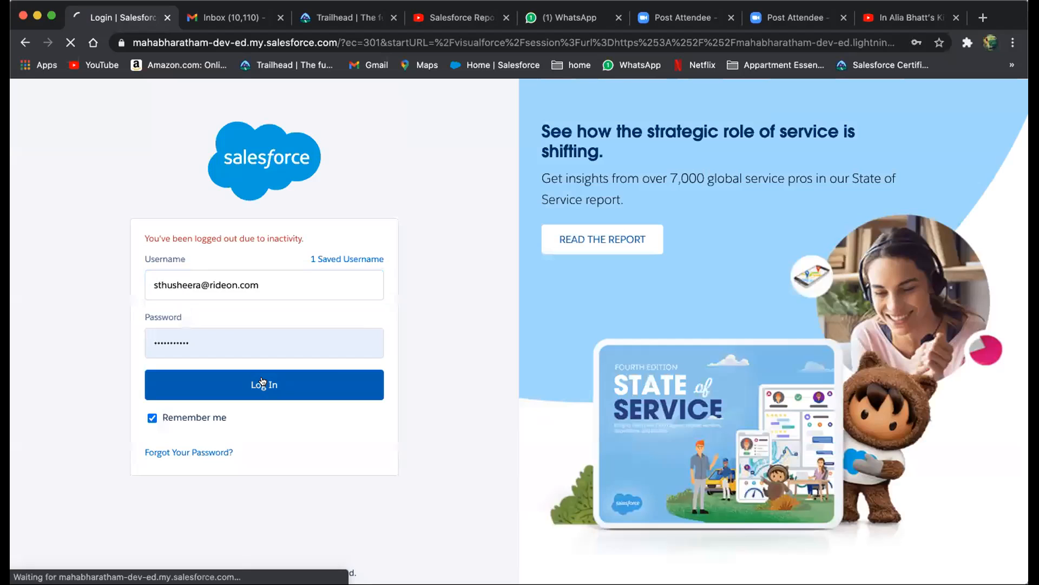
click(262, 382)
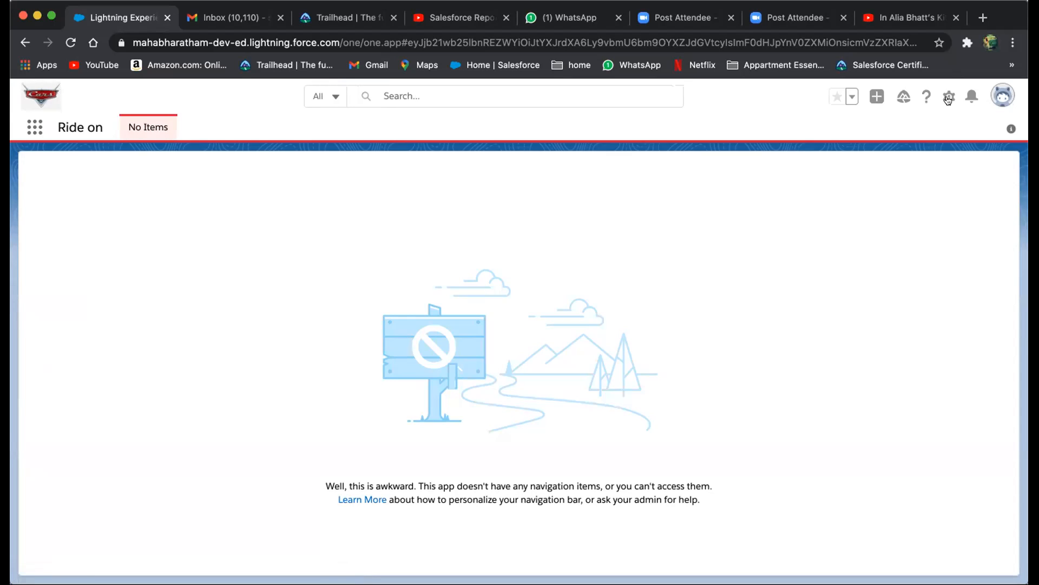
- Open Setup from the gear menu in a new browser tab
click(948, 100)
click(58, 130)
click(35, 127)
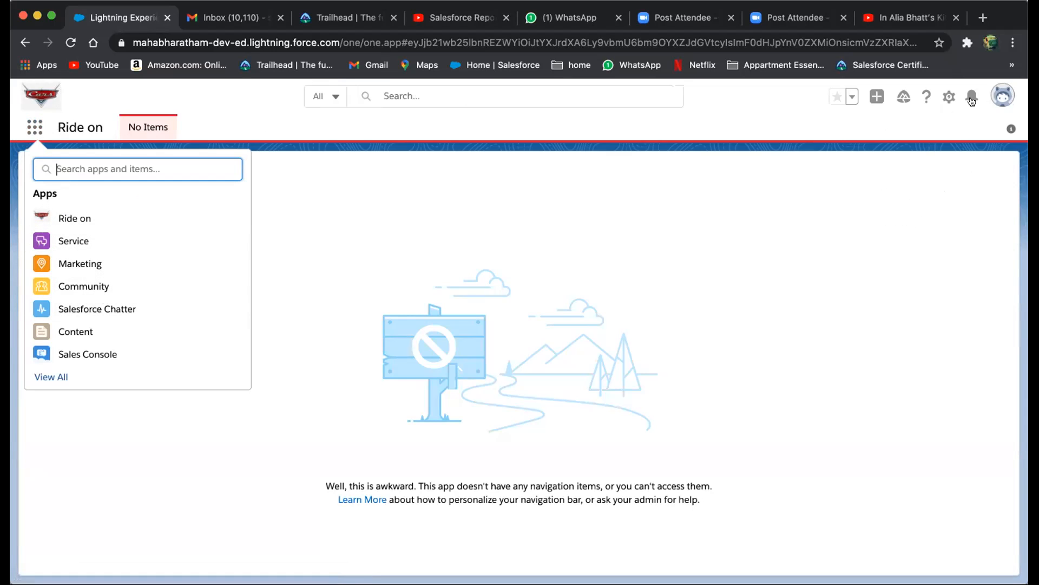
click(971, 100)
click(970, 98)
click(949, 97)
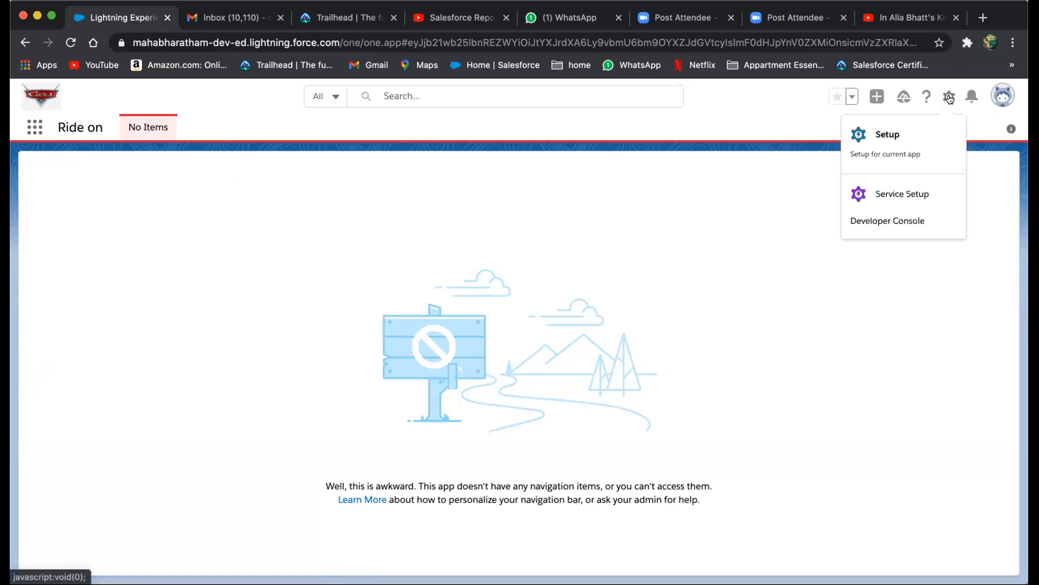
click(918, 136)
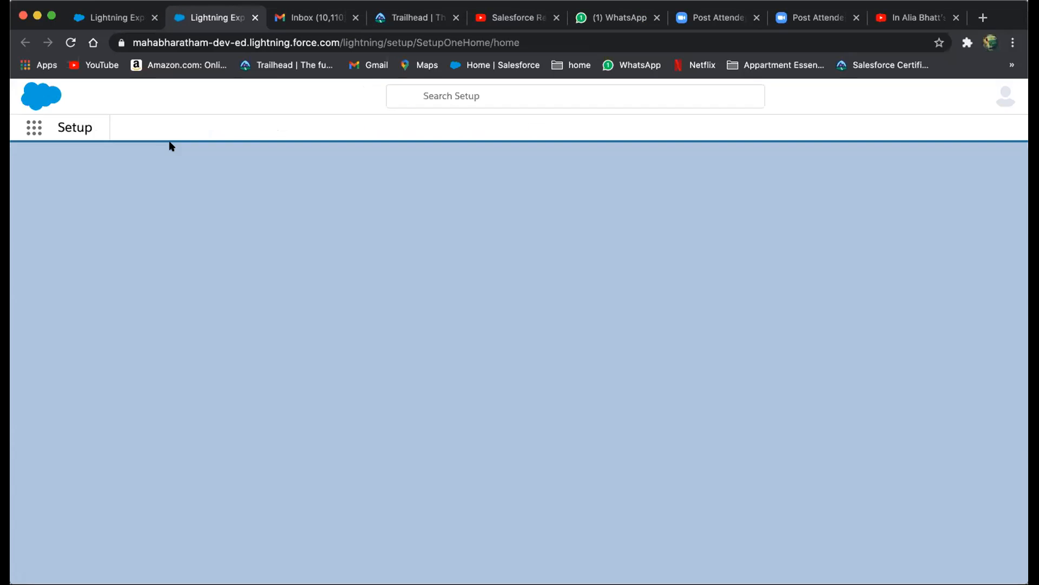
- Open Object Manager and scroll its object list to find Car for Sale and Car Sold
click(190, 127)
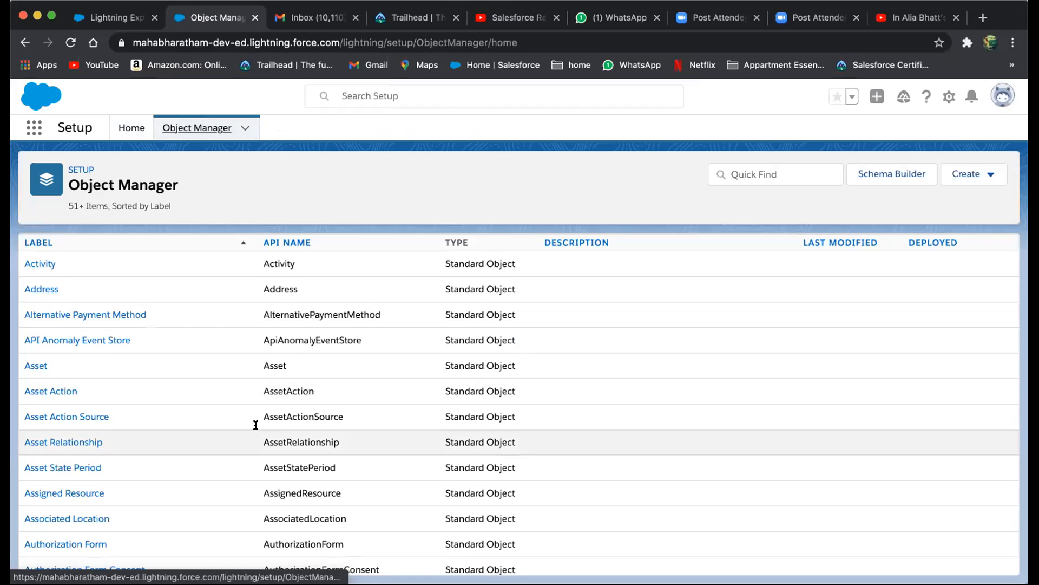
scroll(255, 425, down, 5)
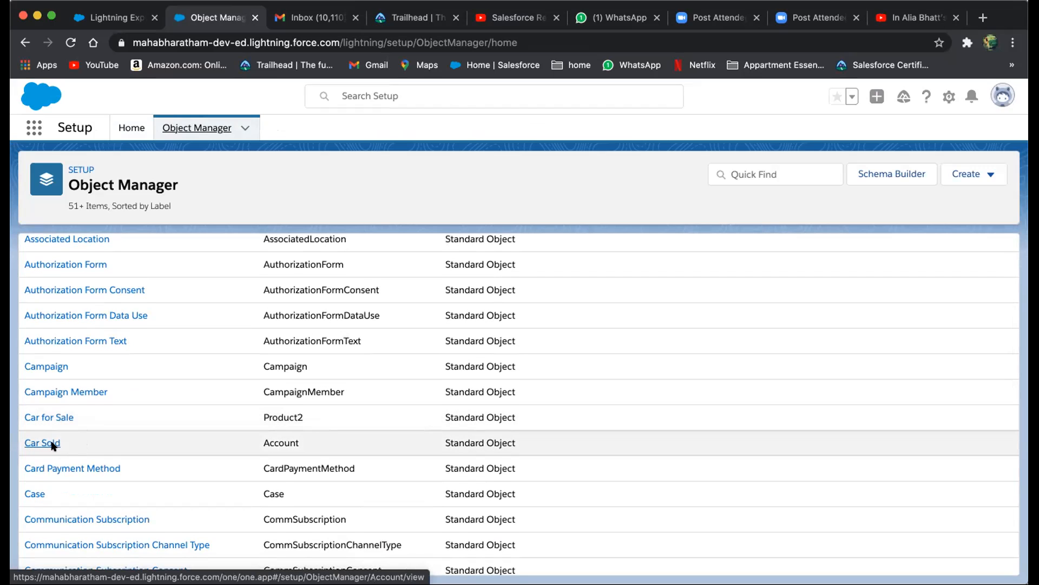
scroll(52, 445, down, 2)
scroll(52, 445, up, 2)
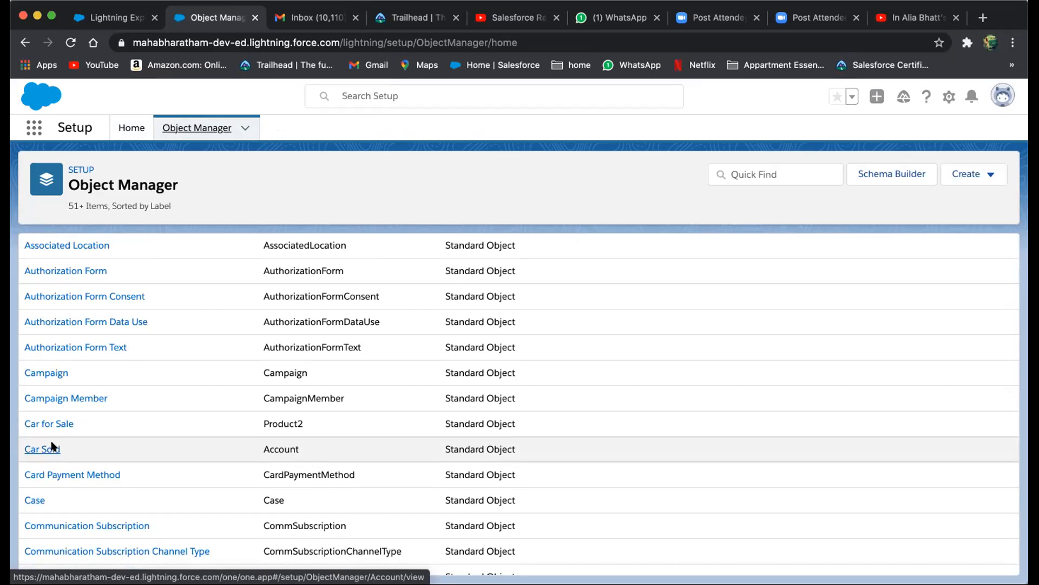
scroll(53, 445, down, 4)
scroll(53, 445, up, 3)
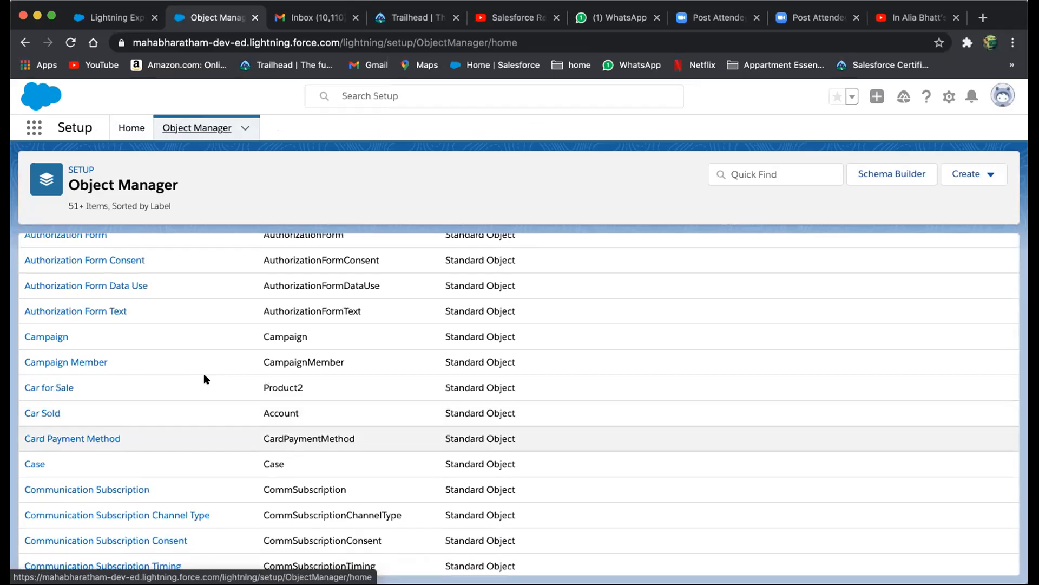
scroll(206, 378, up, 5)
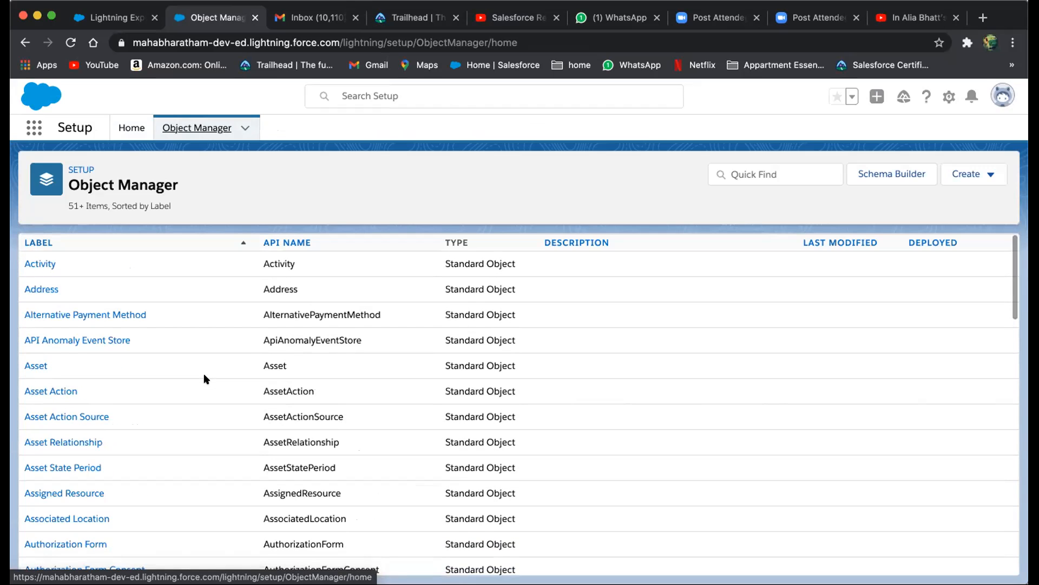
scroll(205, 377, down, 5)
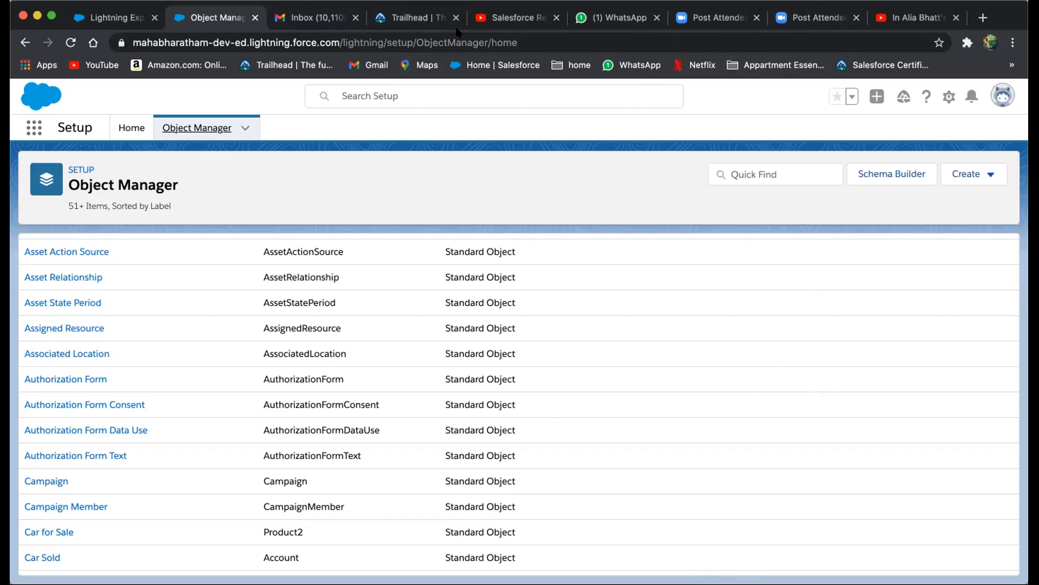
- Go back to the Gmail inbox and preview the Cars_Sales_ER_Diagram.png attachment
key(ctrl+Tab)
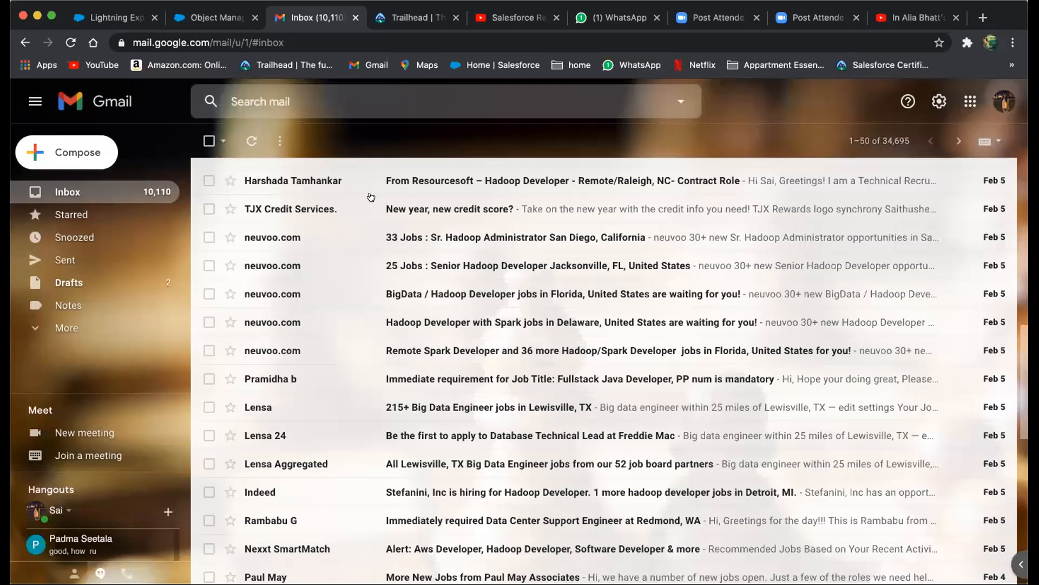
scroll(411, 340, up, 1)
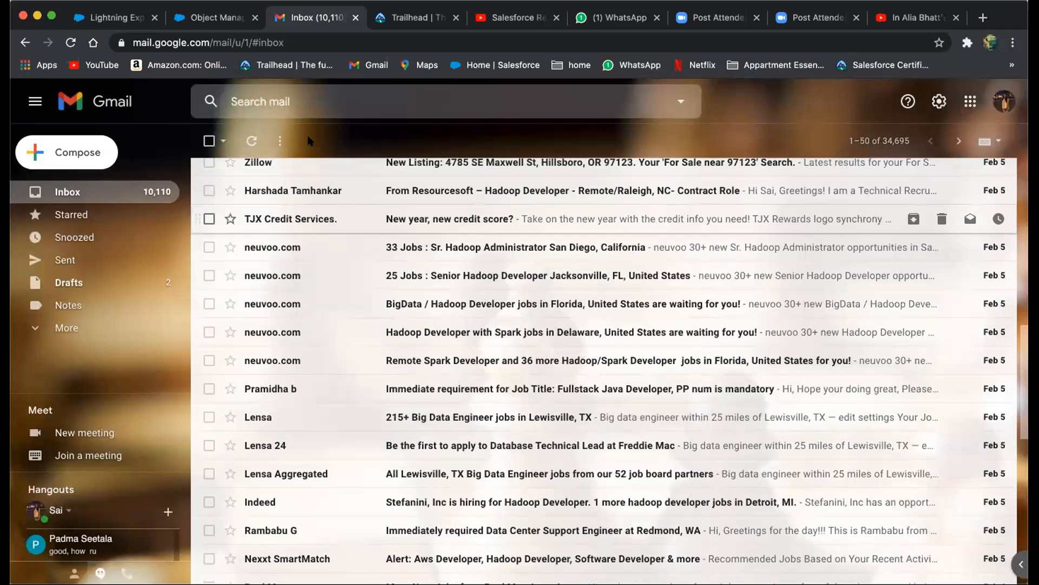
scroll(432, 423, up, 4)
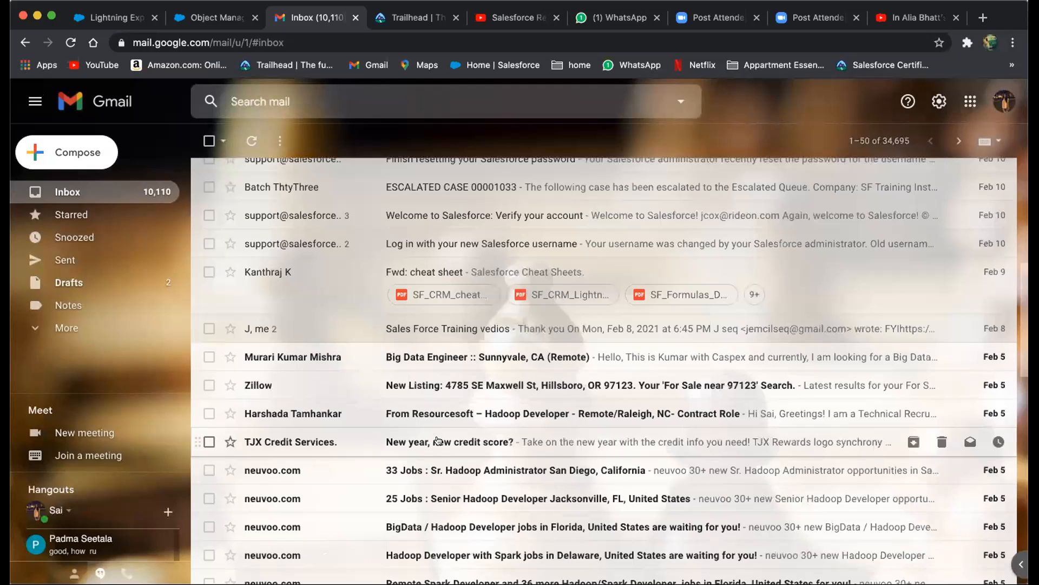
scroll(437, 439, up, 7)
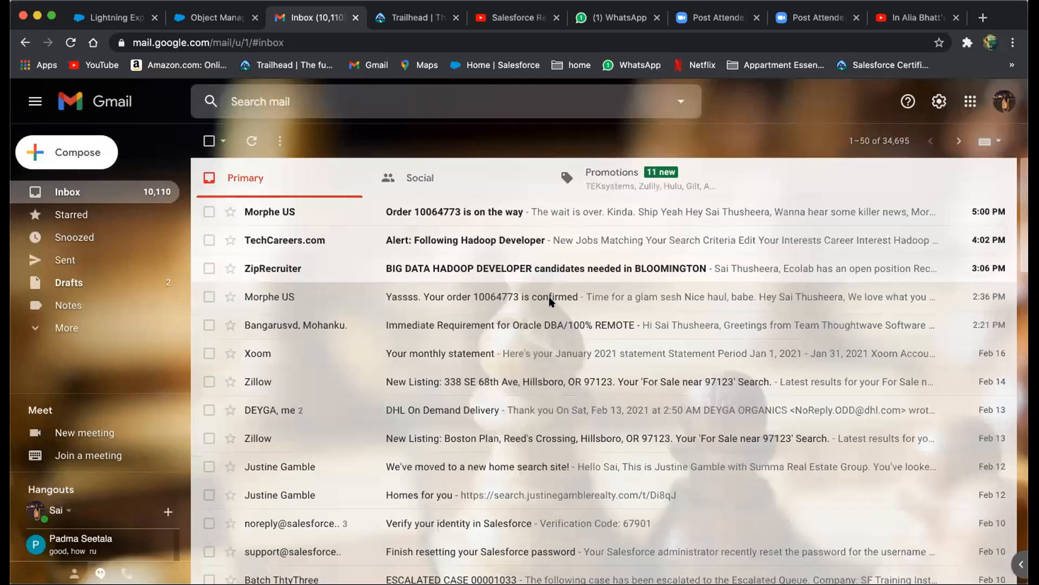
scroll(551, 301, down, 10)
scroll(444, 194, down, 5)
click(444, 195)
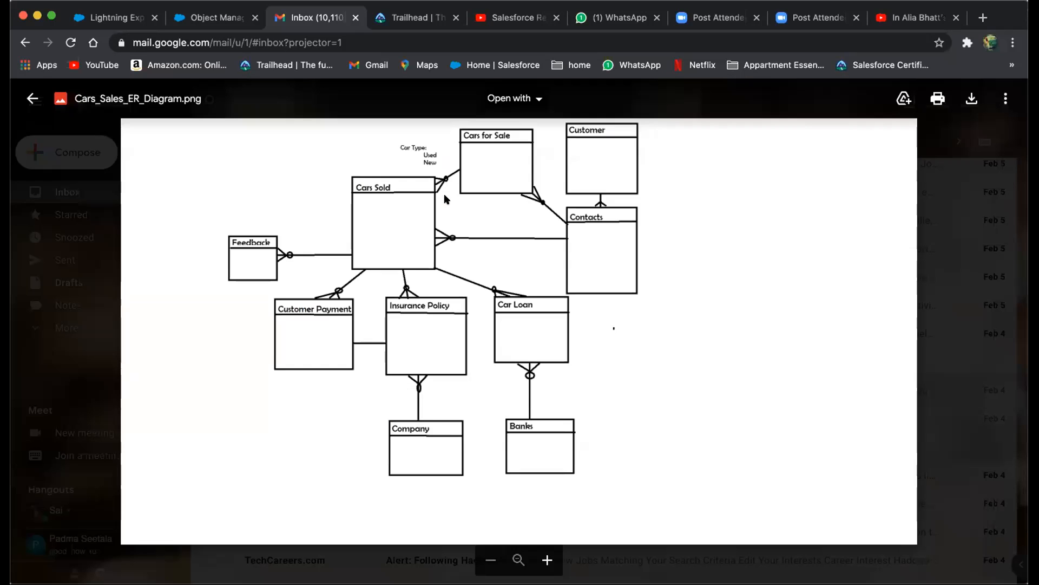
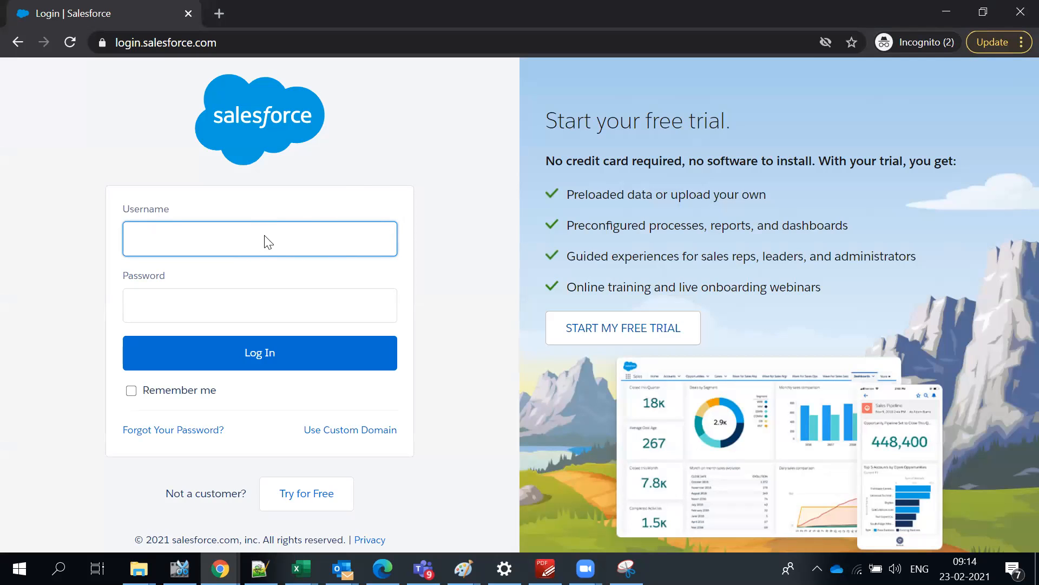
- Enter the admin username and password from the notes and attempt to log in
key(ctrl+v)
key(alt+Tab)
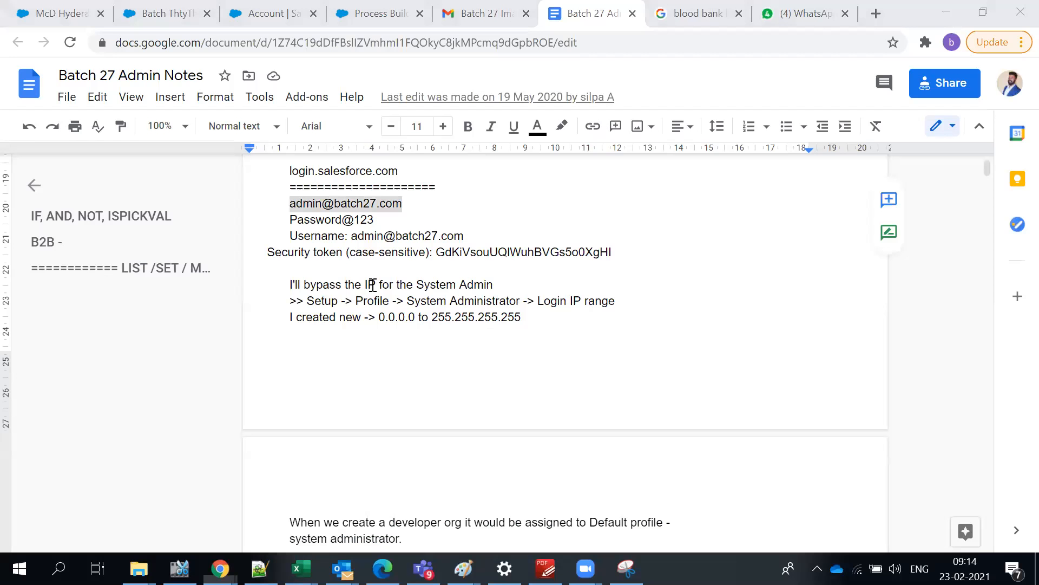
drag(373, 221, 287, 220)
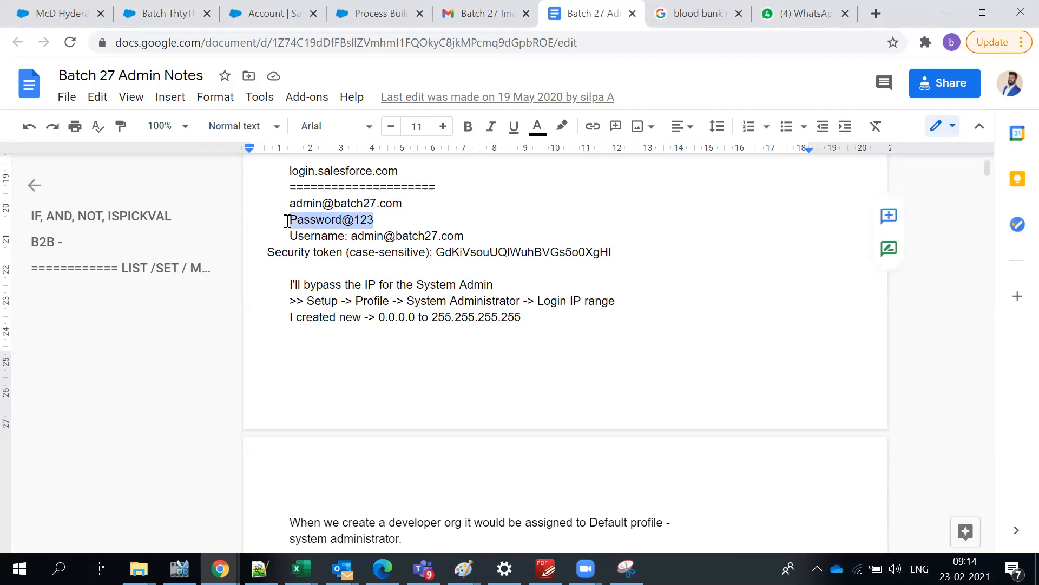
key(alt+Tab)
click(197, 310)
key(ctrl+v)
click(207, 340)
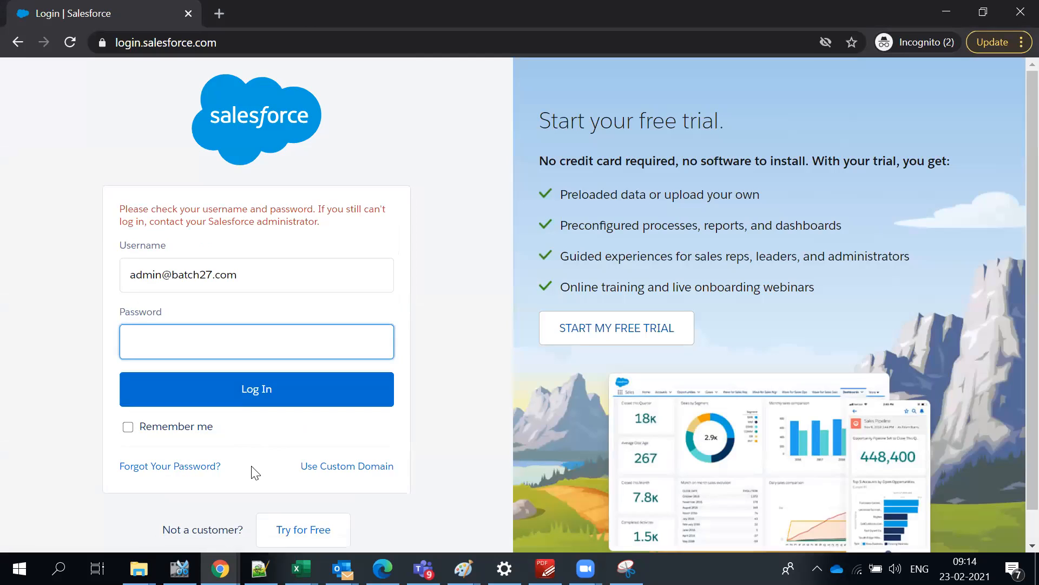
- Request a password-reset email for the admin username through Forgot Your Password
scroll(254, 472, down, 1)
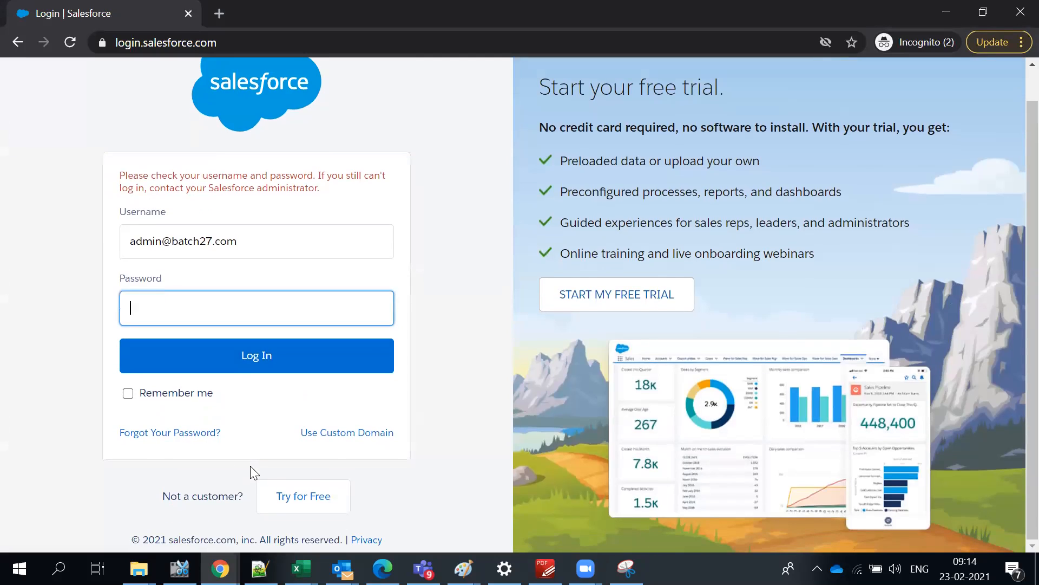
triple_click(204, 240)
key(ctrl+c)
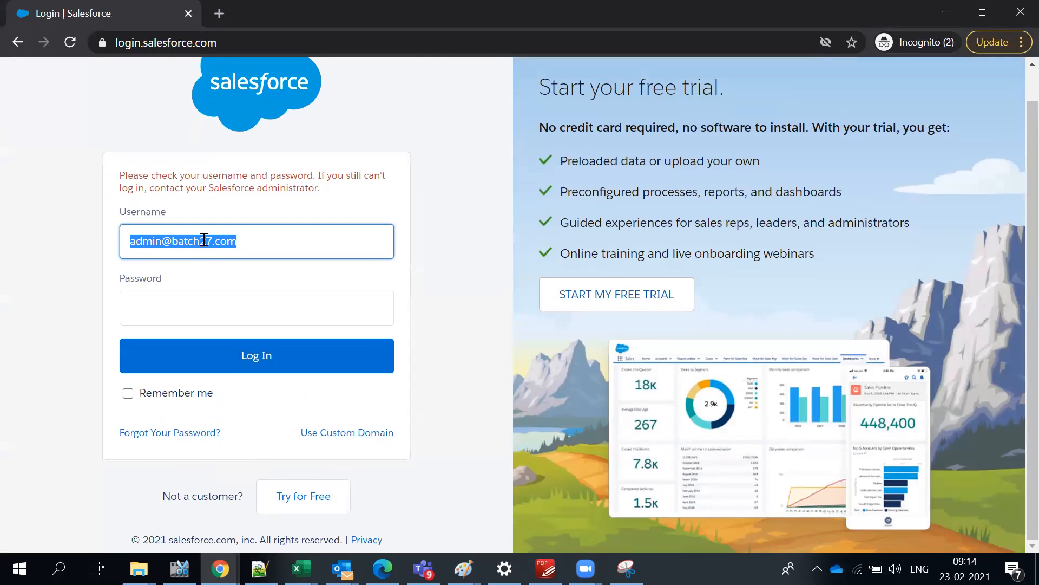
click(195, 433)
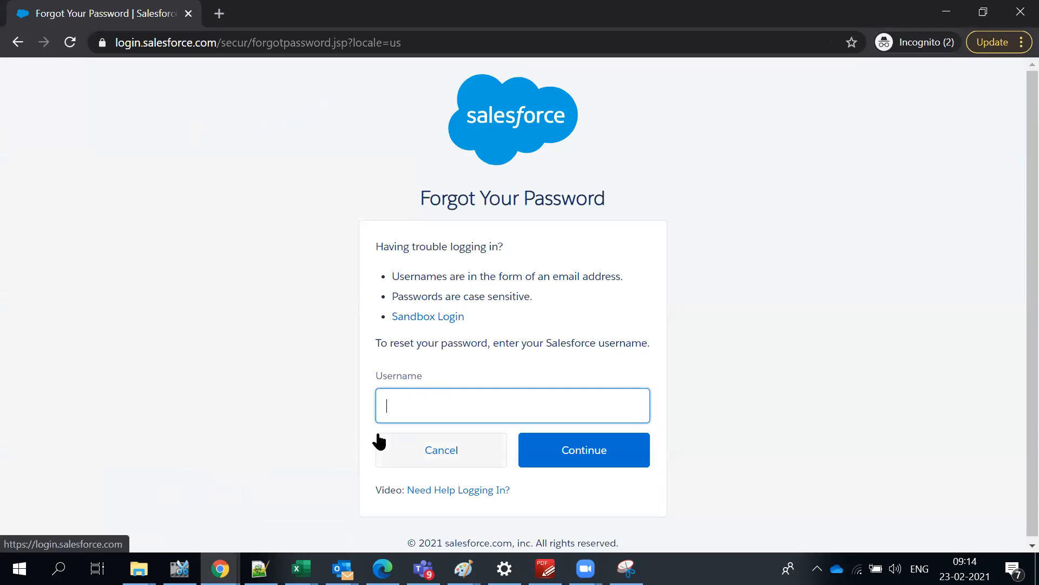
key(ctrl+v)
click(567, 465)
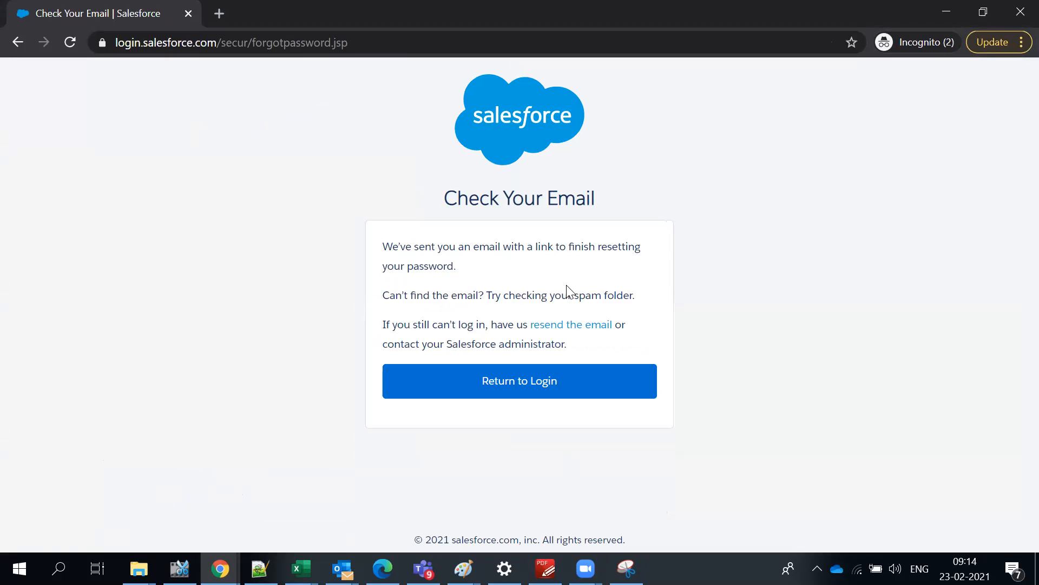
key(alt+Tab)
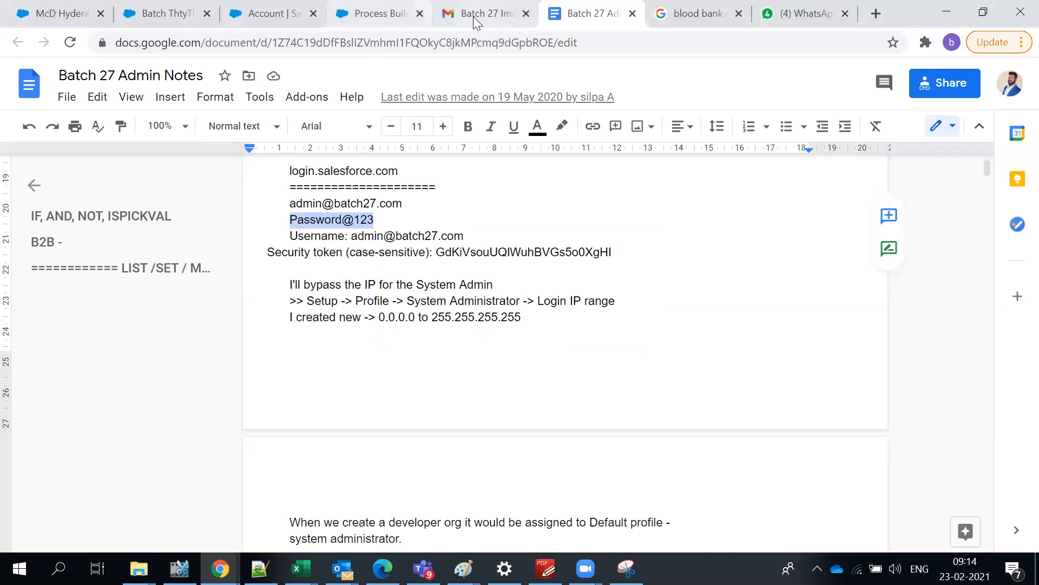
- Copy the reset link from the 'Finish resetting your Salesforce password' email into Salesforce's address bar
click(473, 16)
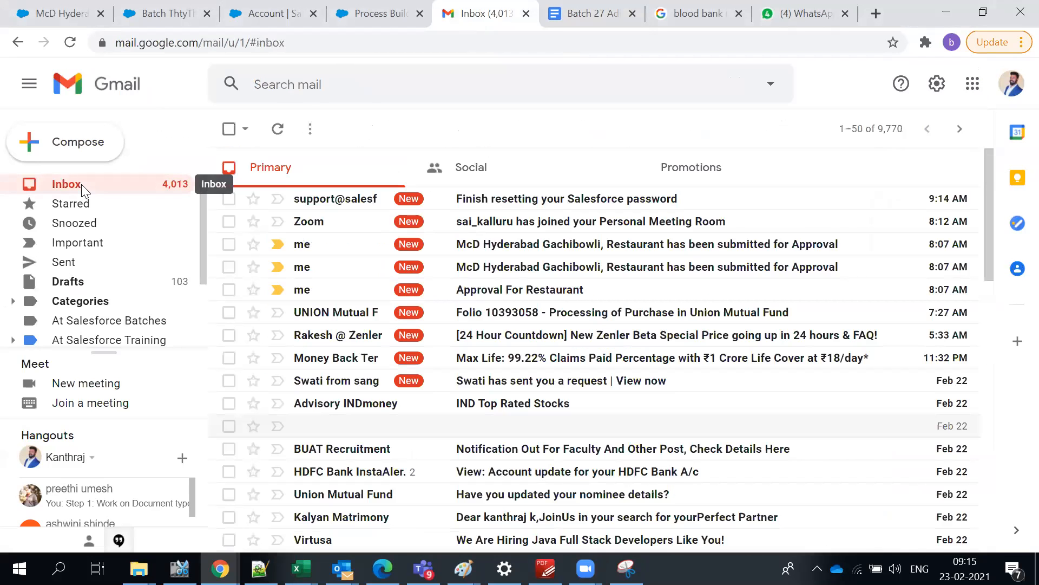
click(558, 201)
drag(554, 362, 268, 307)
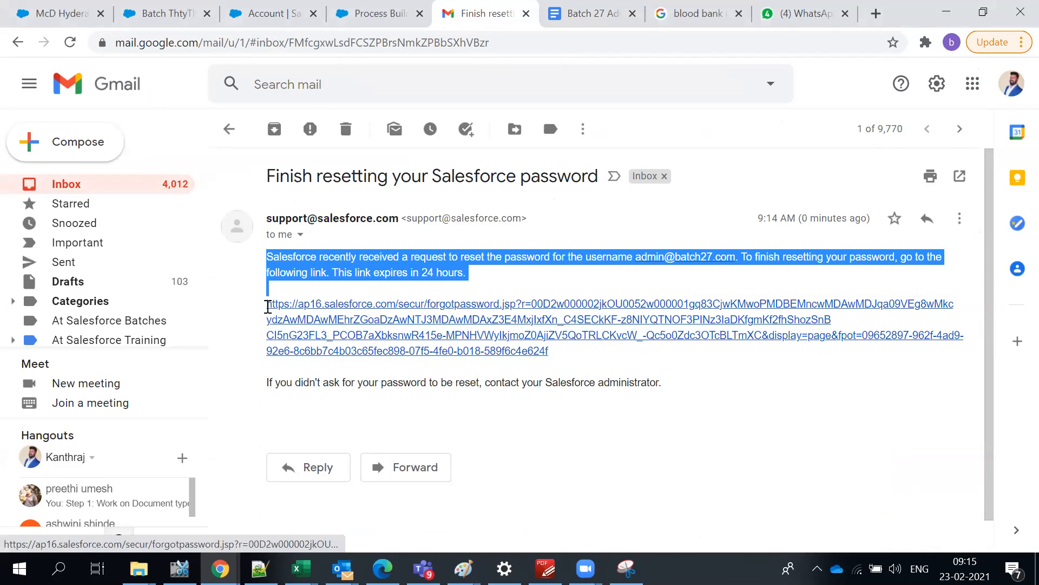
click(566, 359)
drag(563, 362, 266, 305)
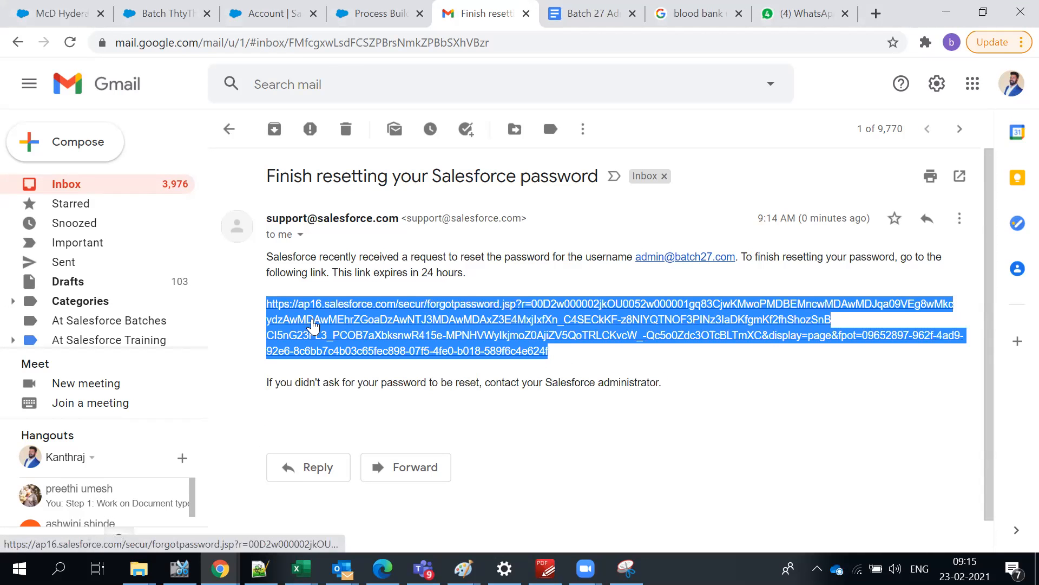
key(alt+Tab)
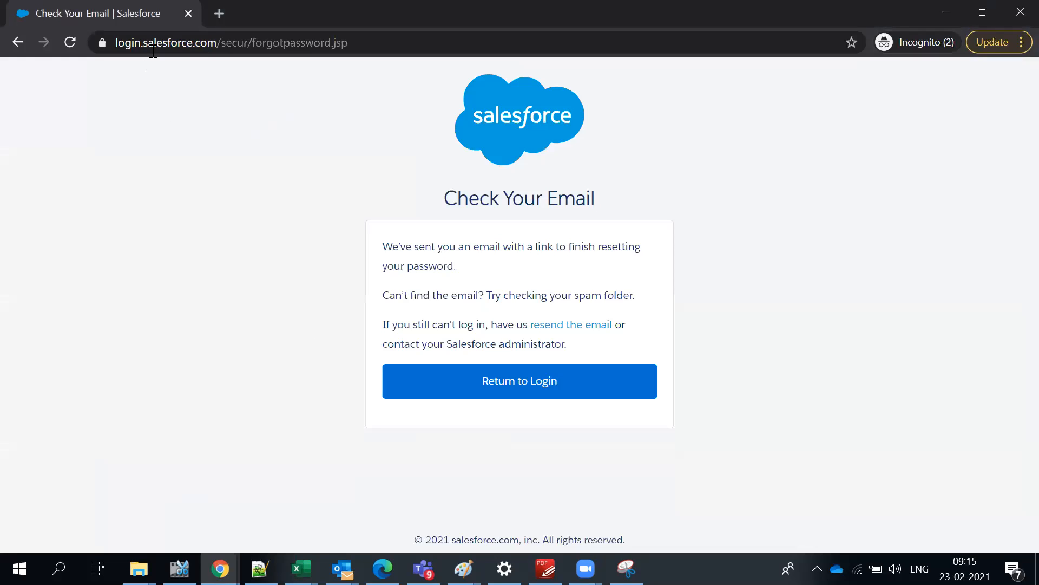
click(193, 45)
key(ctrl+v)
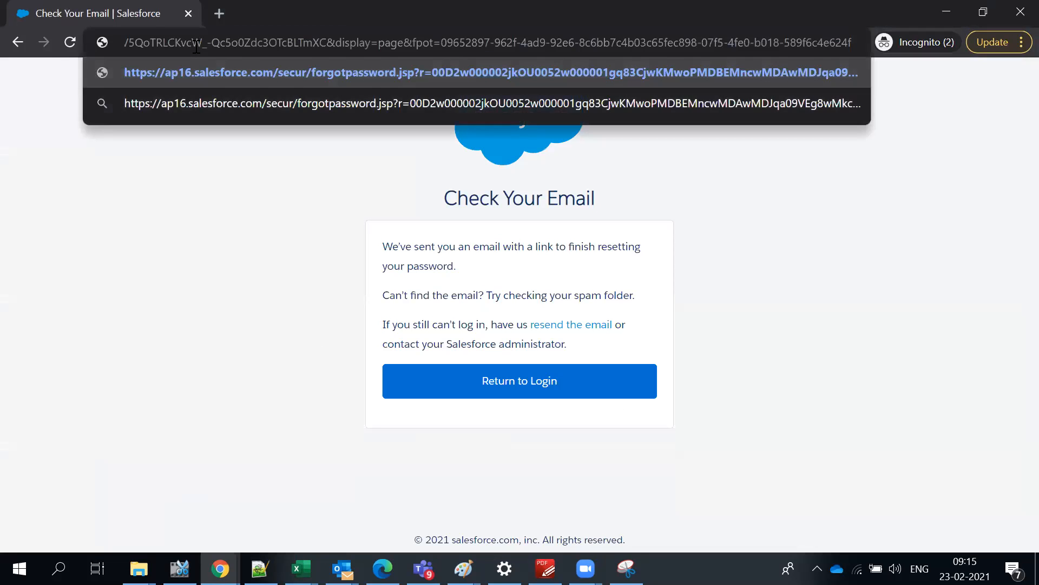
- Load the reset link and submit the answer to the security question
key(Return)
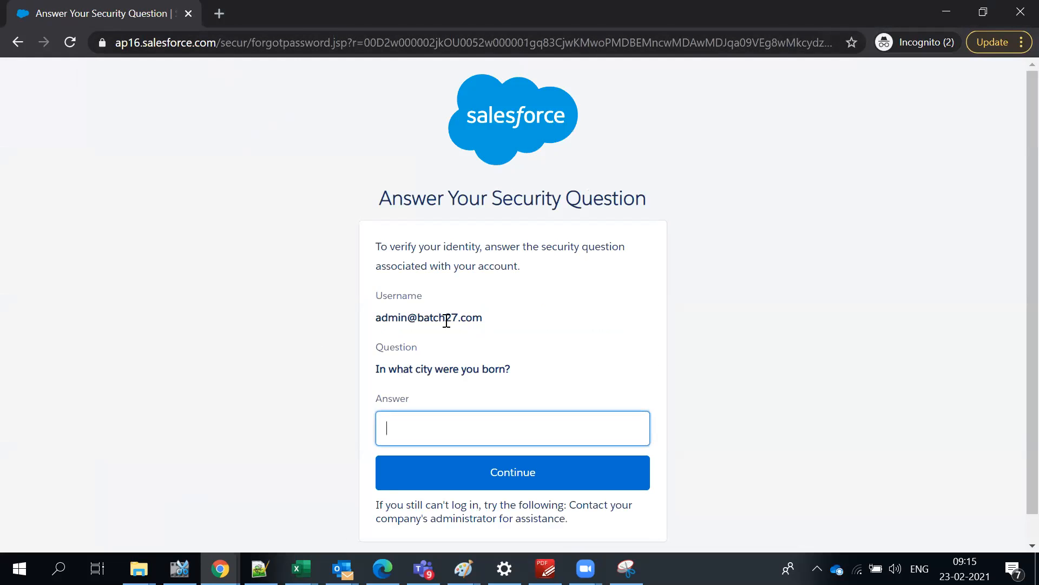
key(Return)
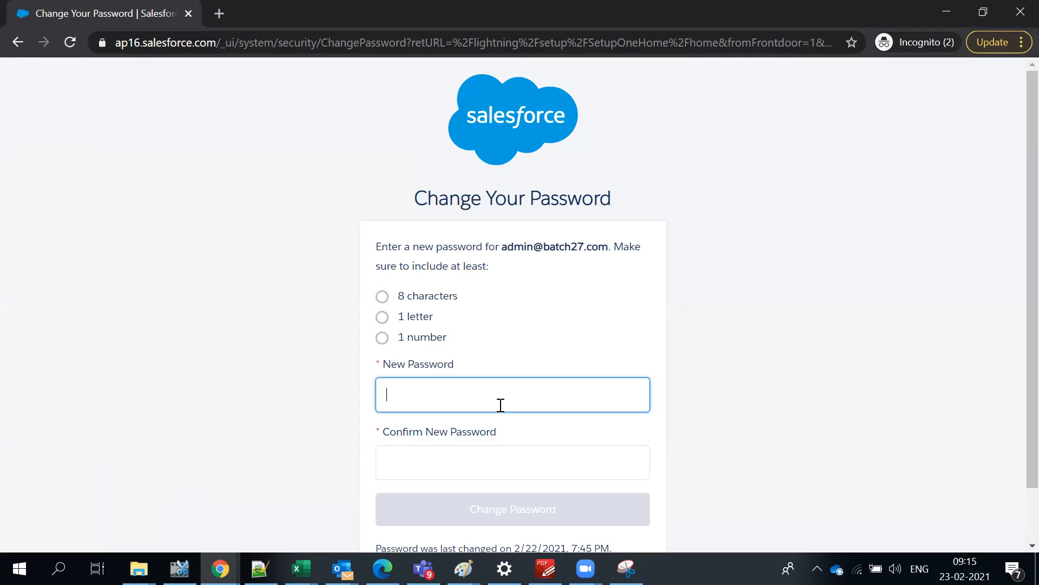
- Enter the new admin password and a matching confirmation
text(••••••••••)
key(Tab)
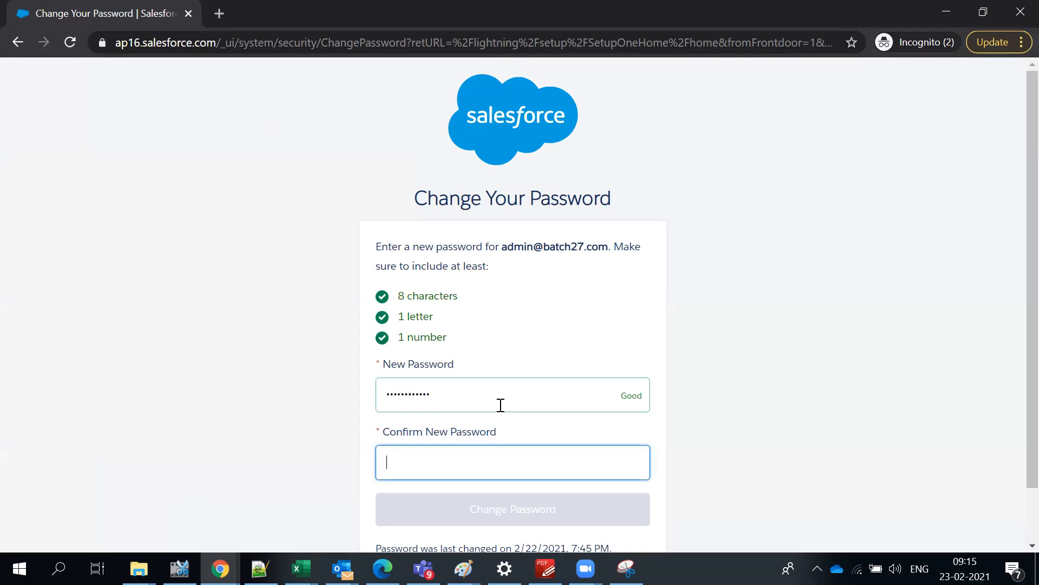
text(•)
key(BackSpace)
text(••••••••••••)
drag(502, 248, 608, 249)
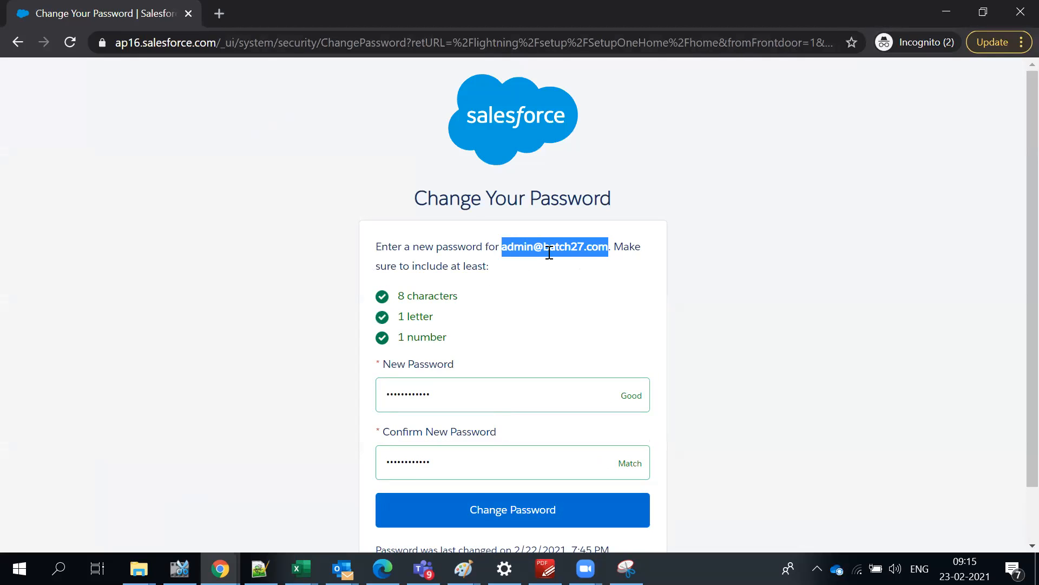
key(alt+Tab)
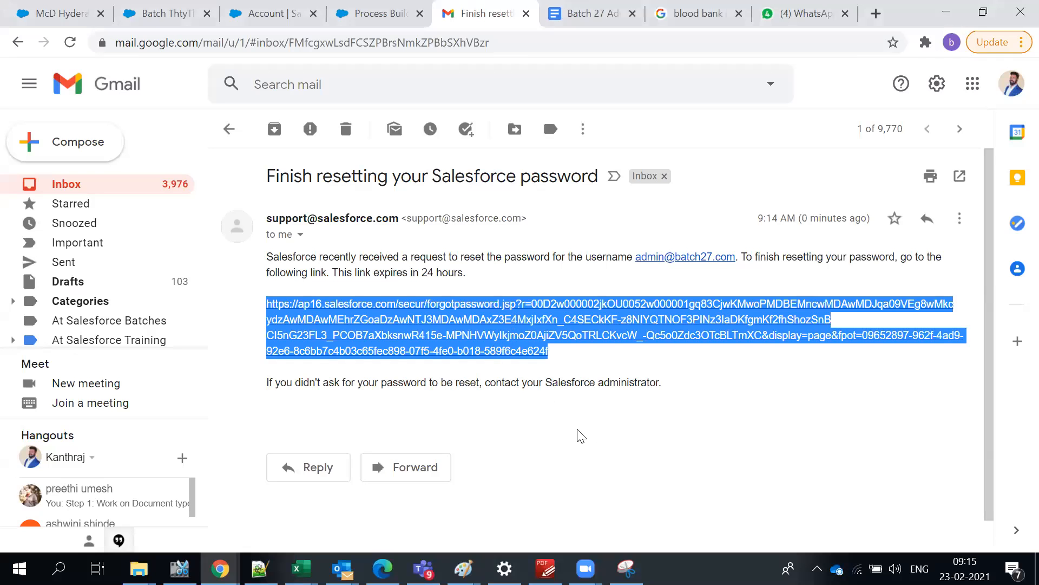
- Return to the Change Your Password page and save the new admin password
click(585, 568)
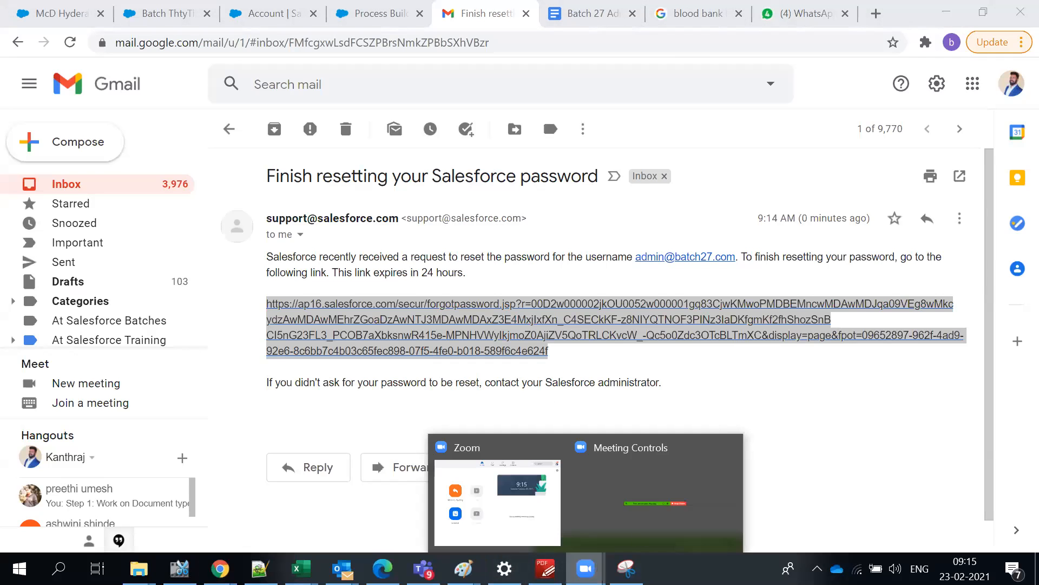
click(710, 518)
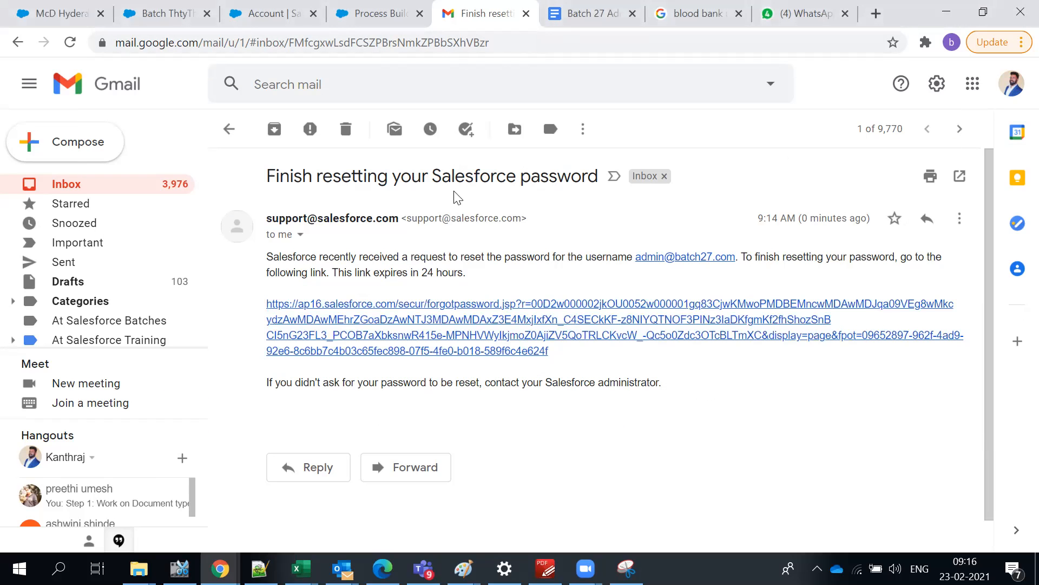
key(alt+Tab)
click(684, 190)
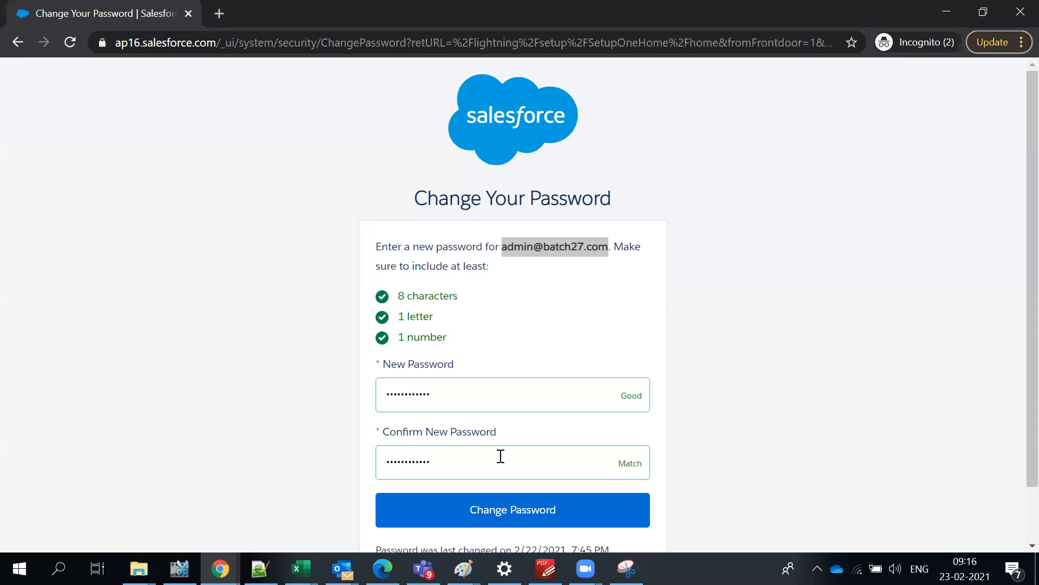
click(492, 517)
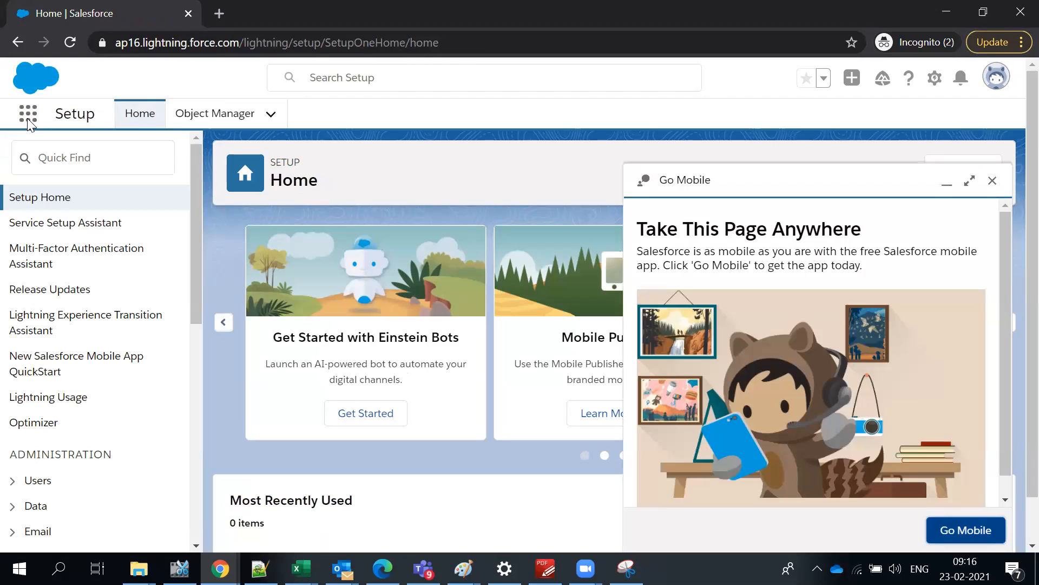
- Dismiss the Go Mobile and In-App Learning popups
click(28, 113)
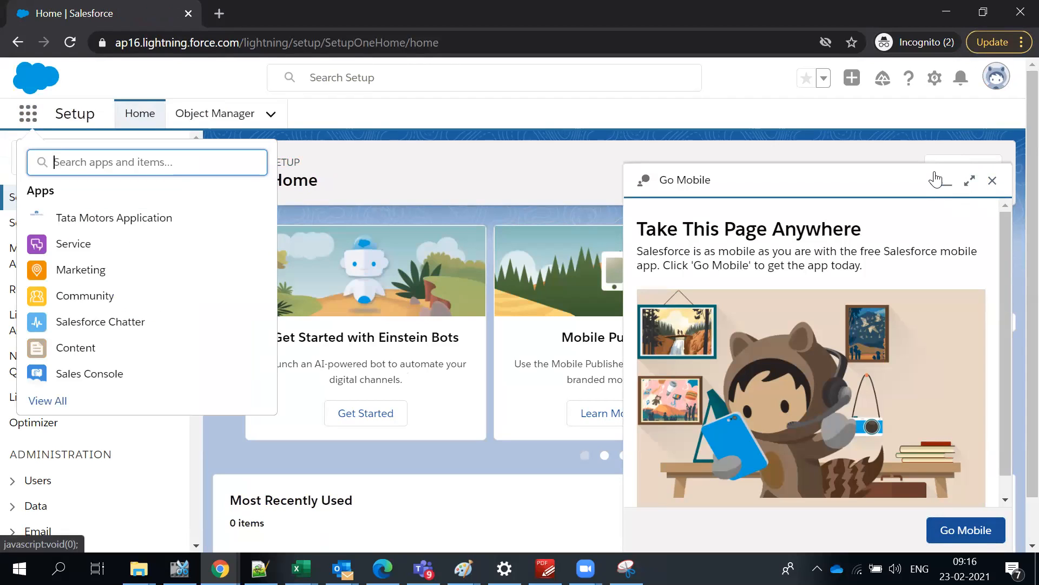
click(993, 180)
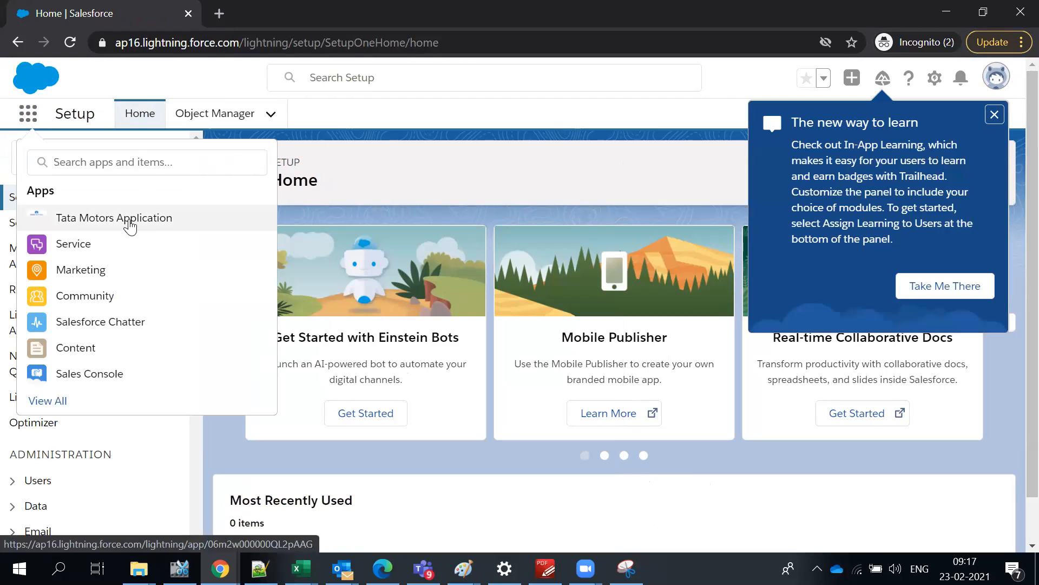
click(994, 114)
click(72, 143)
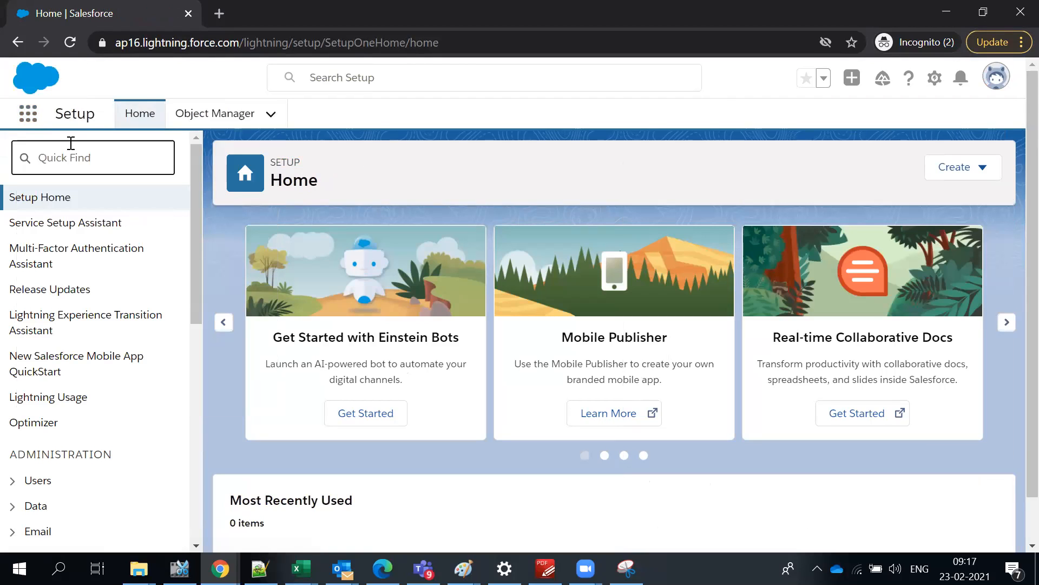
- Open the Tata Motors Application from the App Launcher in a new tab
click(27, 114)
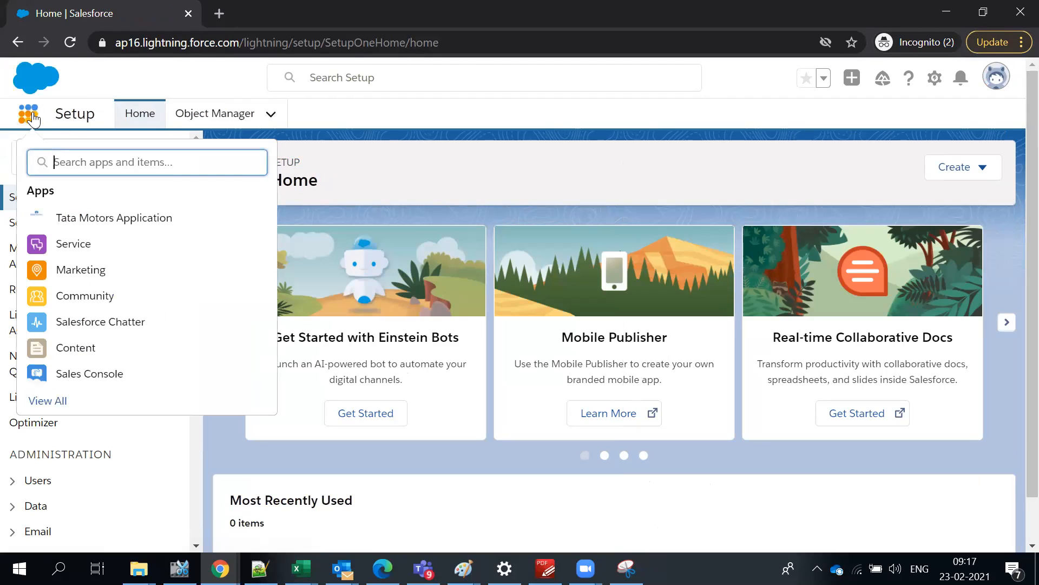
middle_click(127, 223)
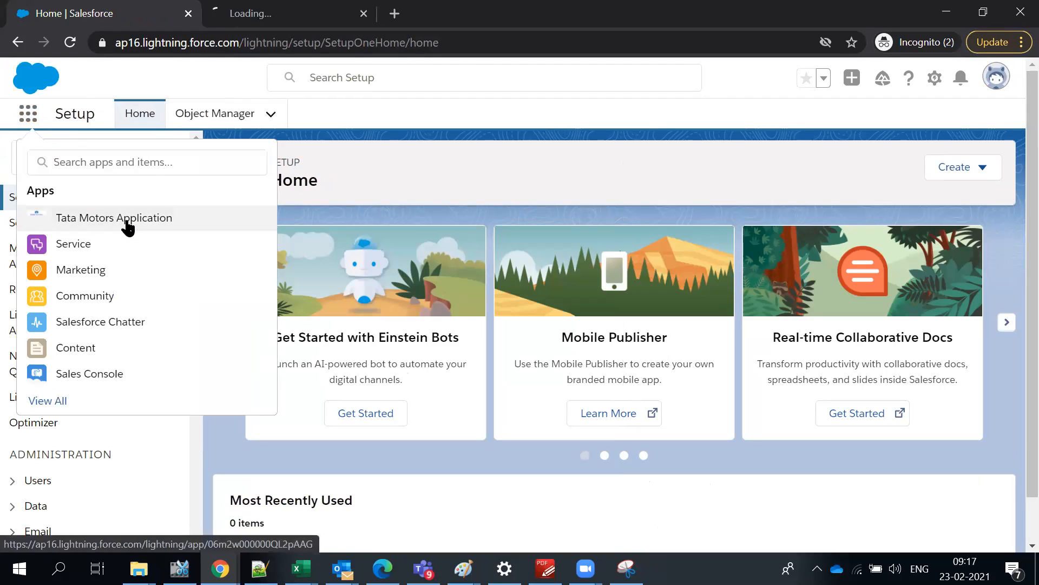
click(250, 12)
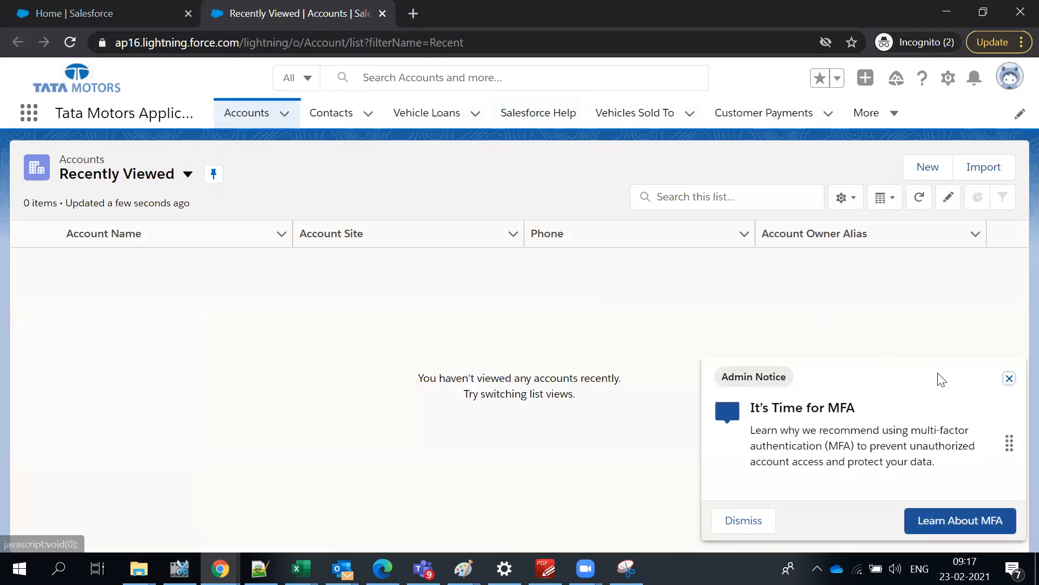
- Dismiss the MFA notice and open Setup's Object Manager from the gear menu
click(1010, 379)
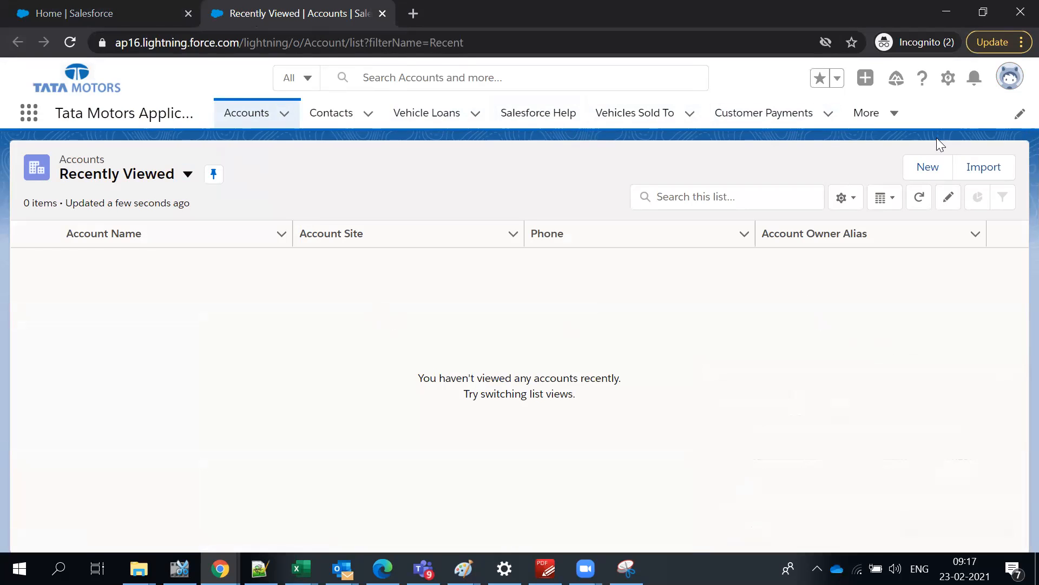
click(949, 86)
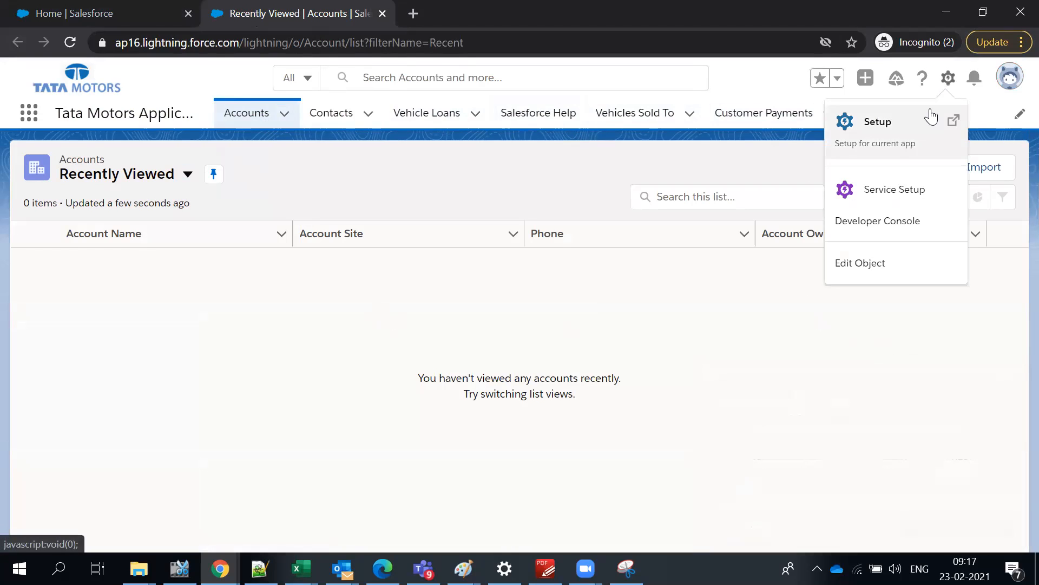
click(898, 190)
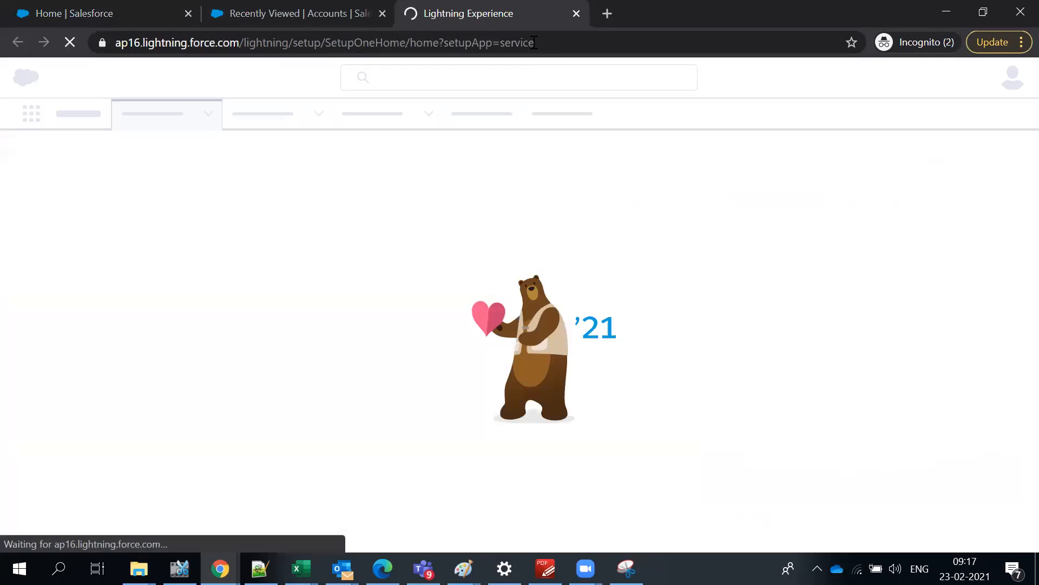
click(576, 13)
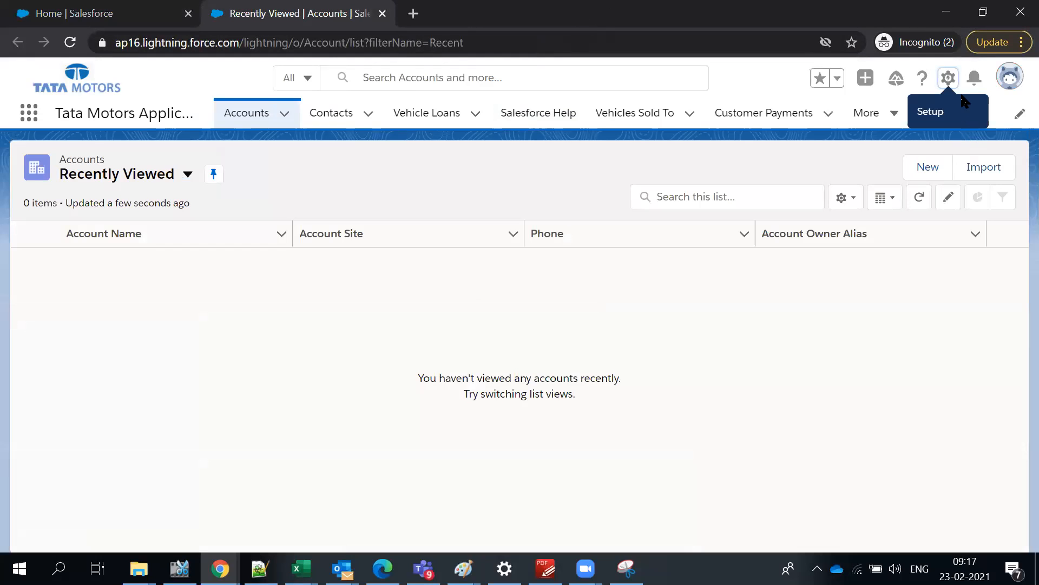
click(949, 80)
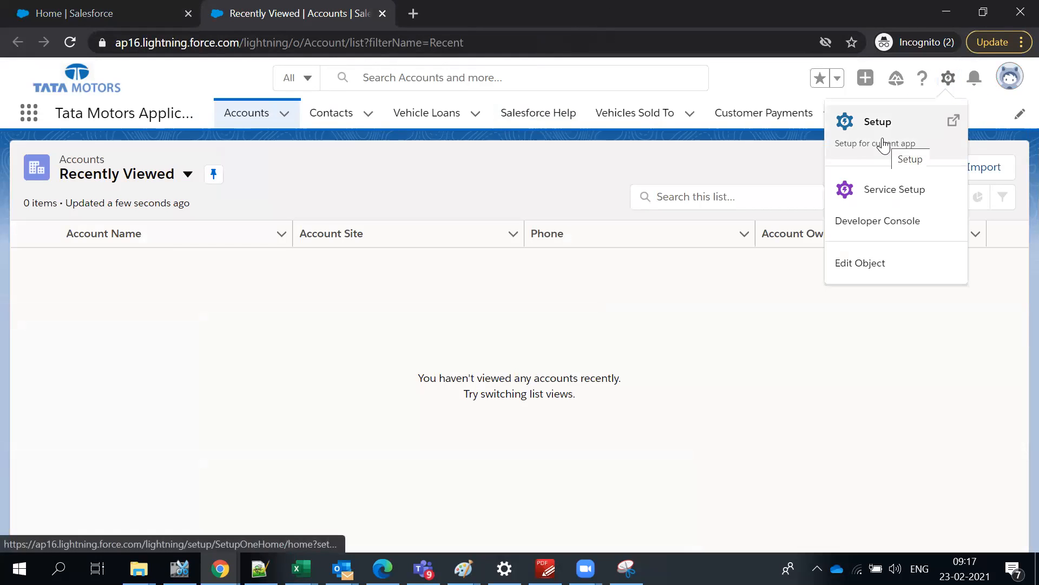
click(879, 128)
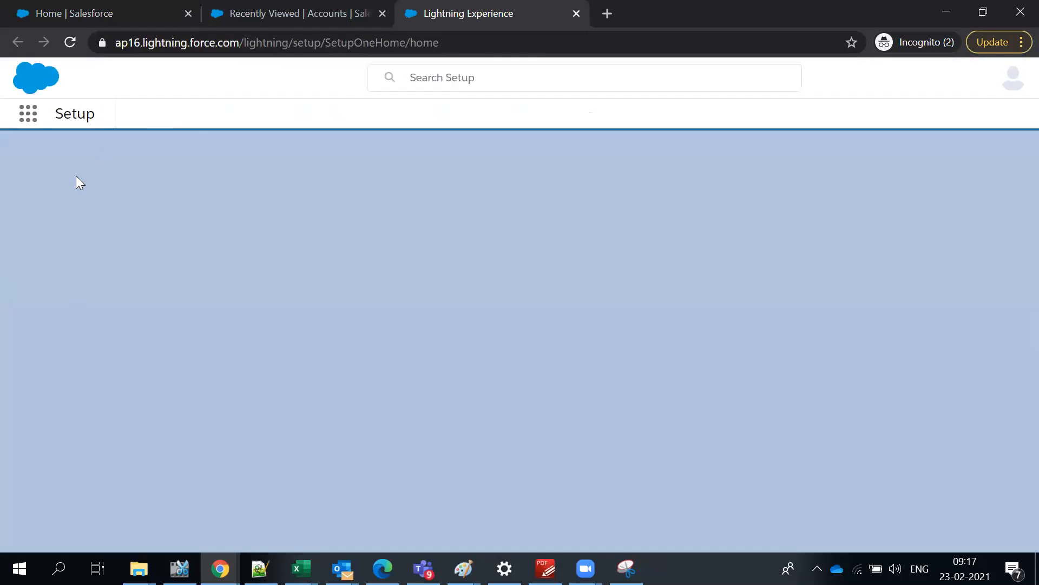
click(262, 123)
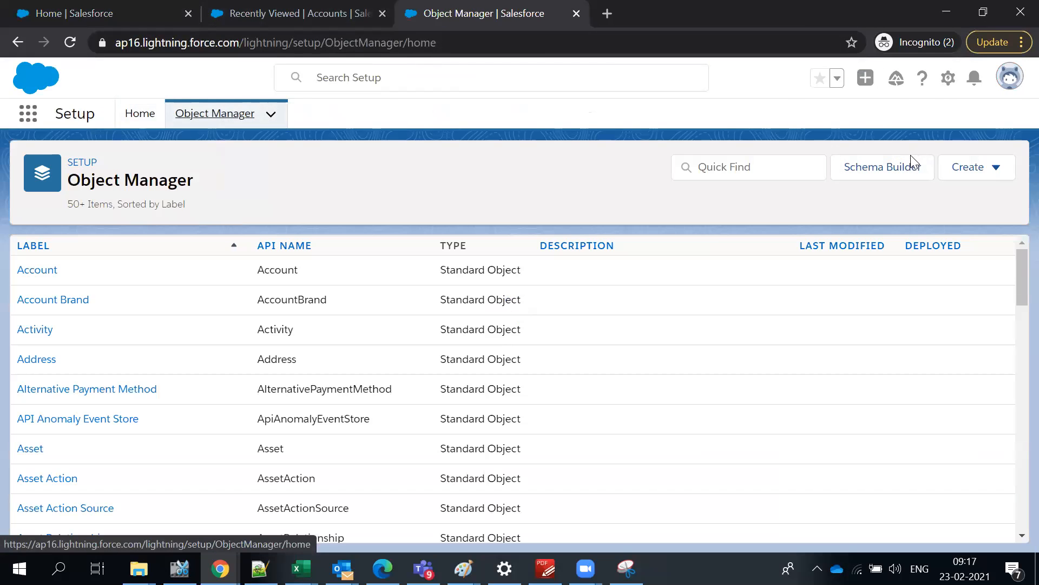
- Try opening Schema Builder twice, closing its login tab, then return to Object Manager
click(900, 171)
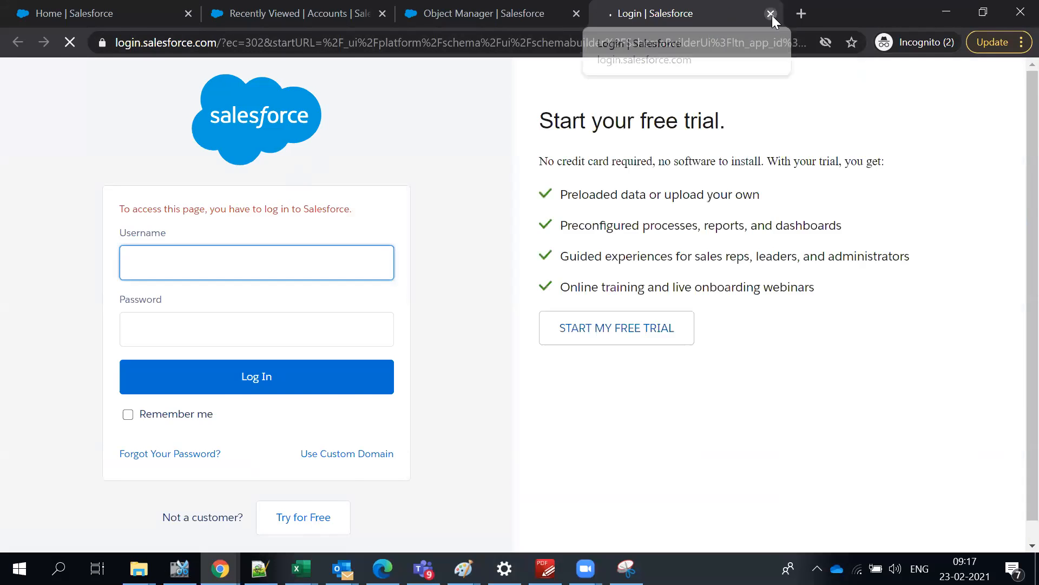
click(771, 13)
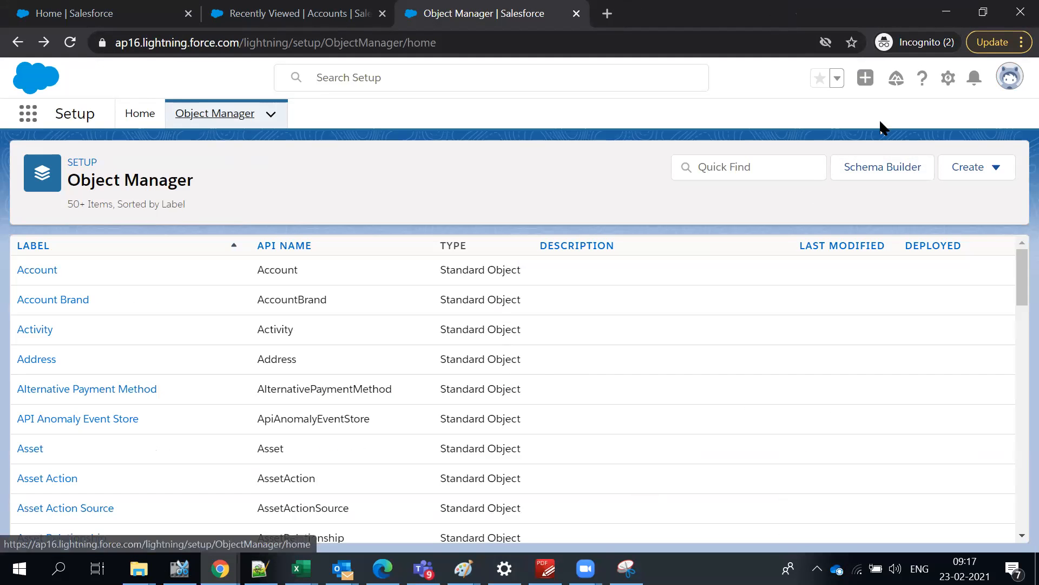
click(882, 169)
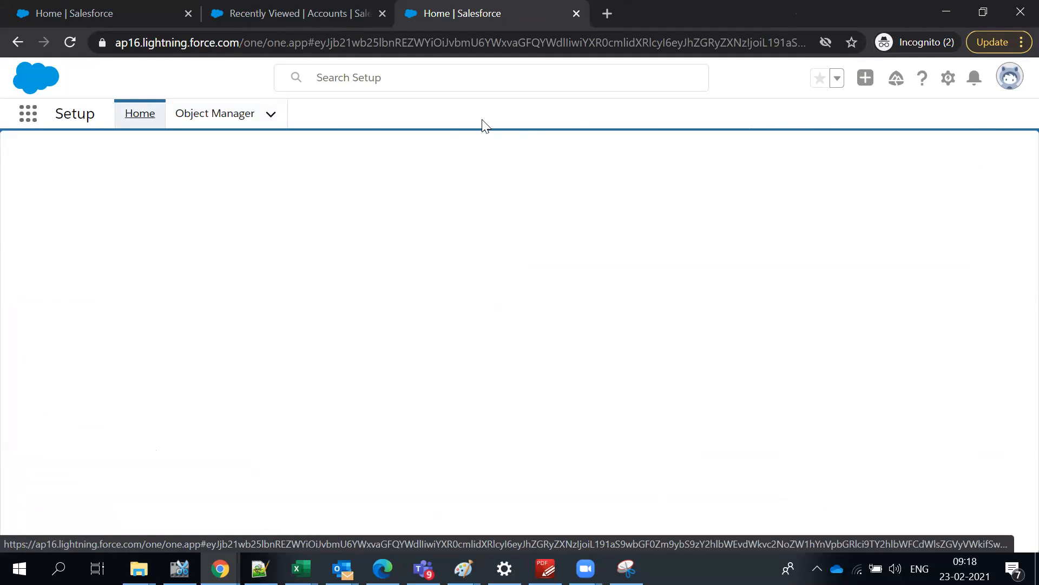
click(297, 13)
click(440, 20)
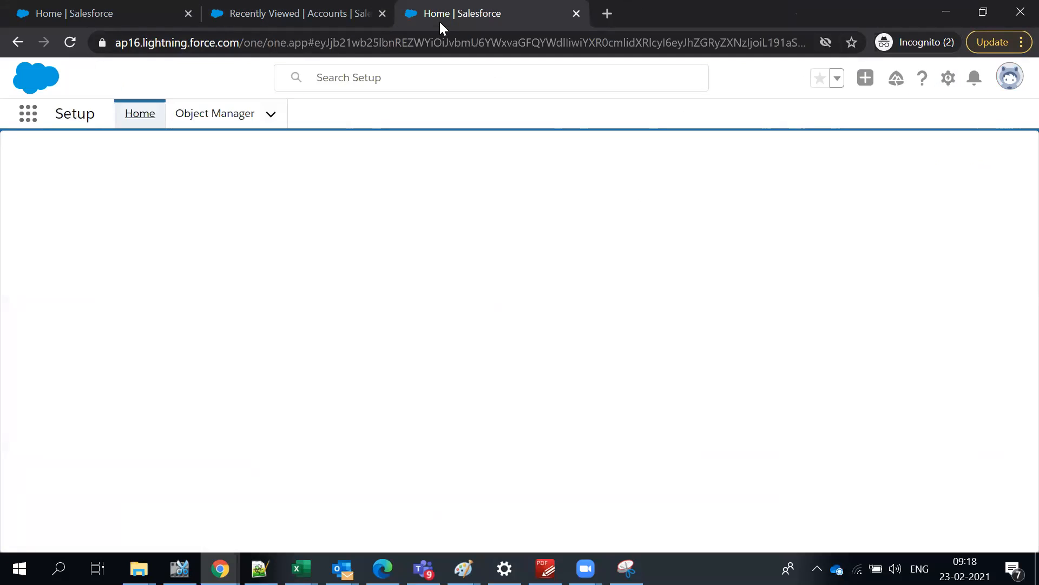
click(220, 119)
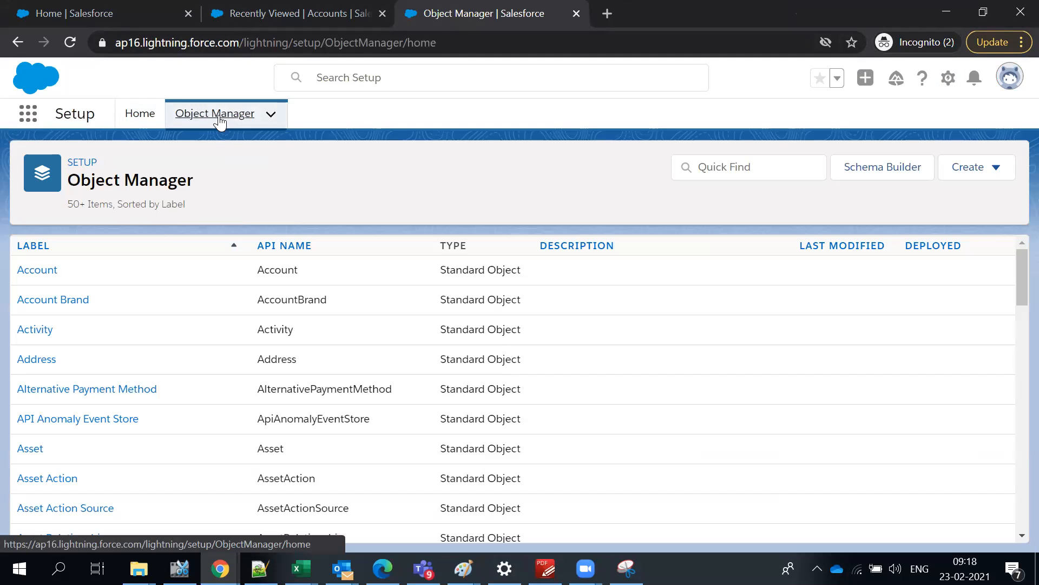
- Retry Schema Builder, go back to the Object Manager list, and select its web address
click(870, 173)
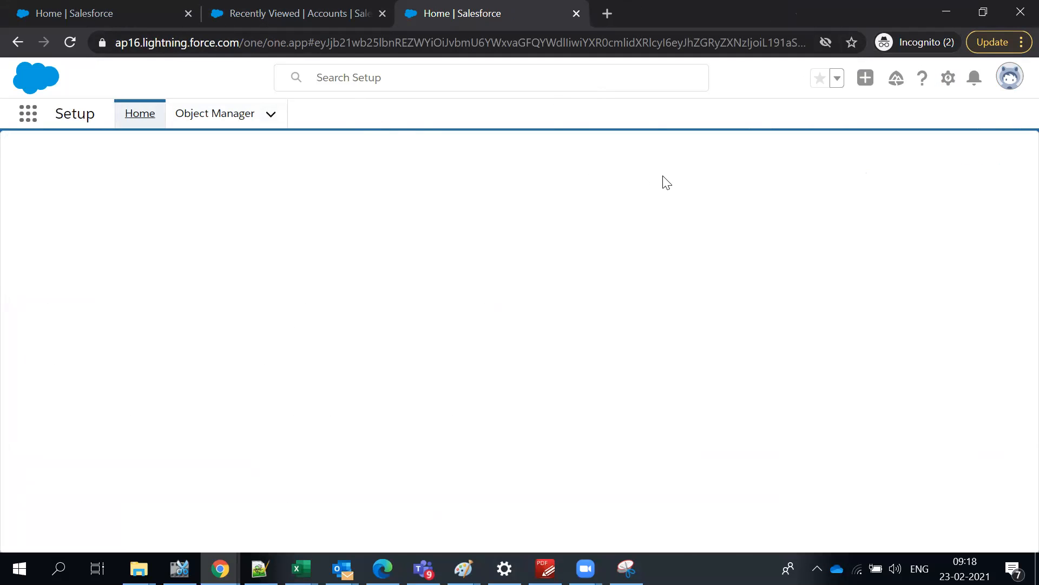
click(329, 8)
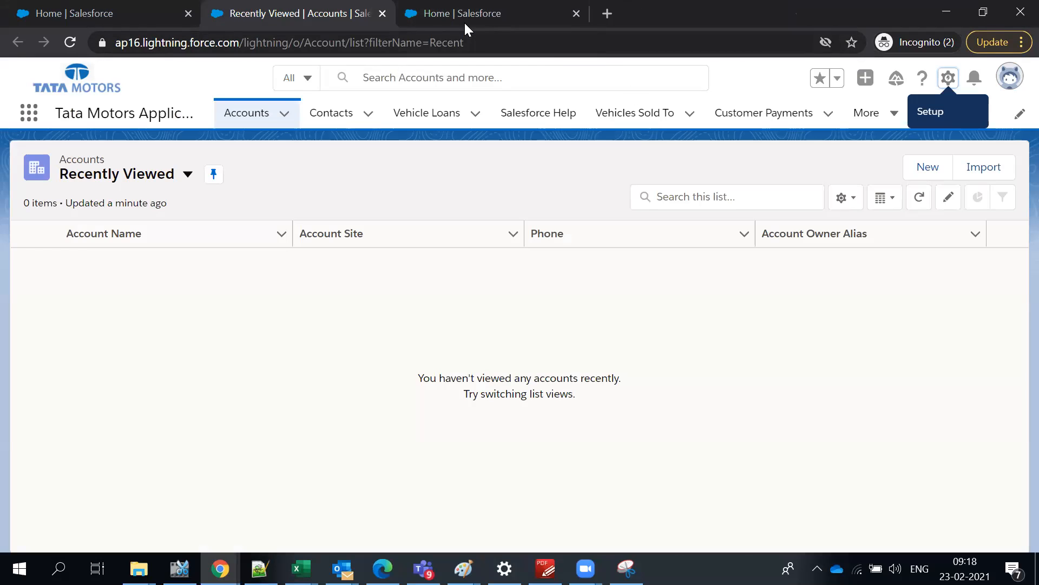
click(460, 20)
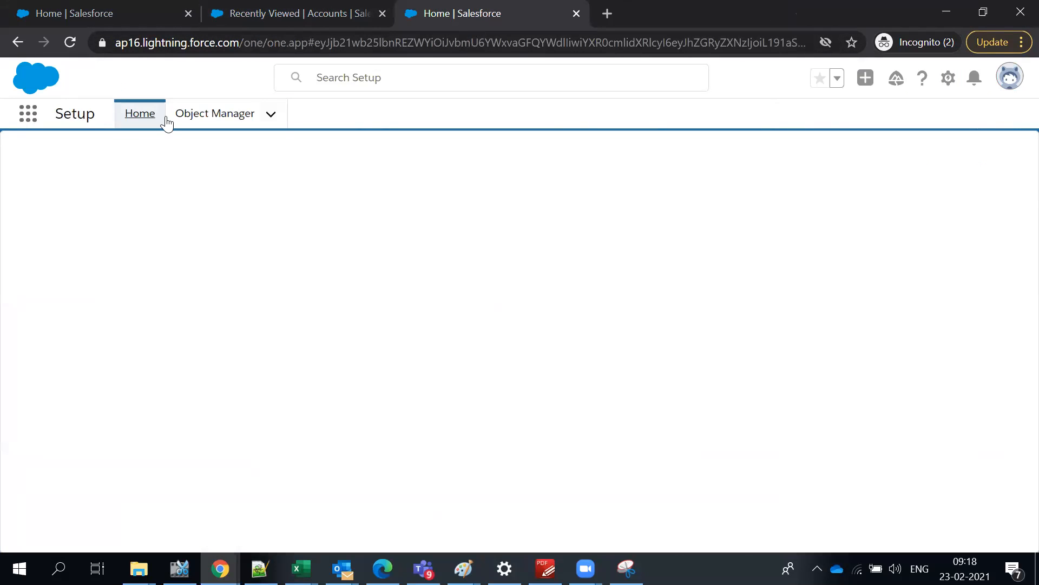
click(202, 113)
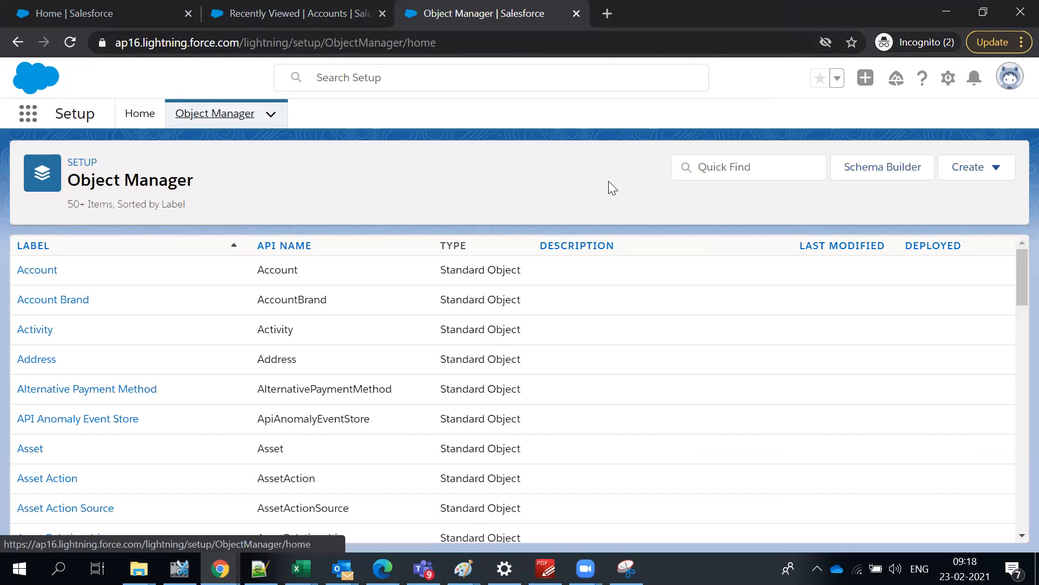
scroll(323, 334, down, 3)
scroll(136, 342, down, 3)
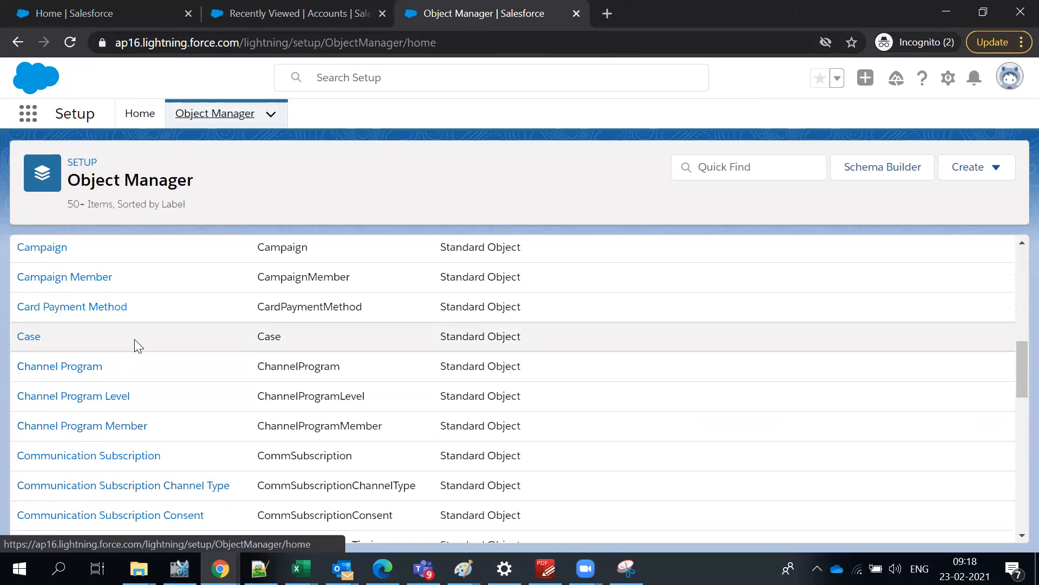
scroll(134, 340, down, 6)
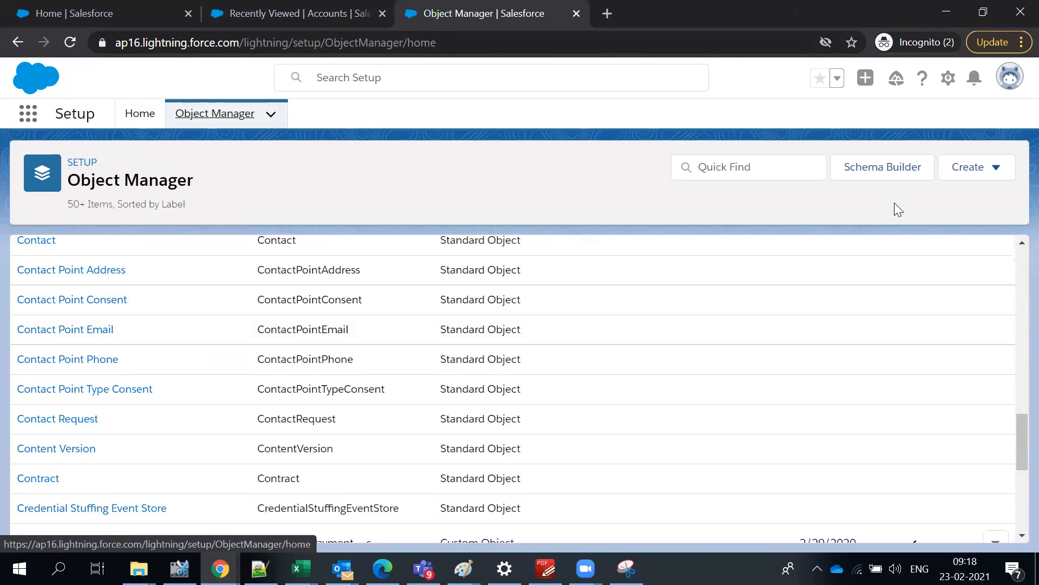
click(466, 37)
key(ctrl+c)
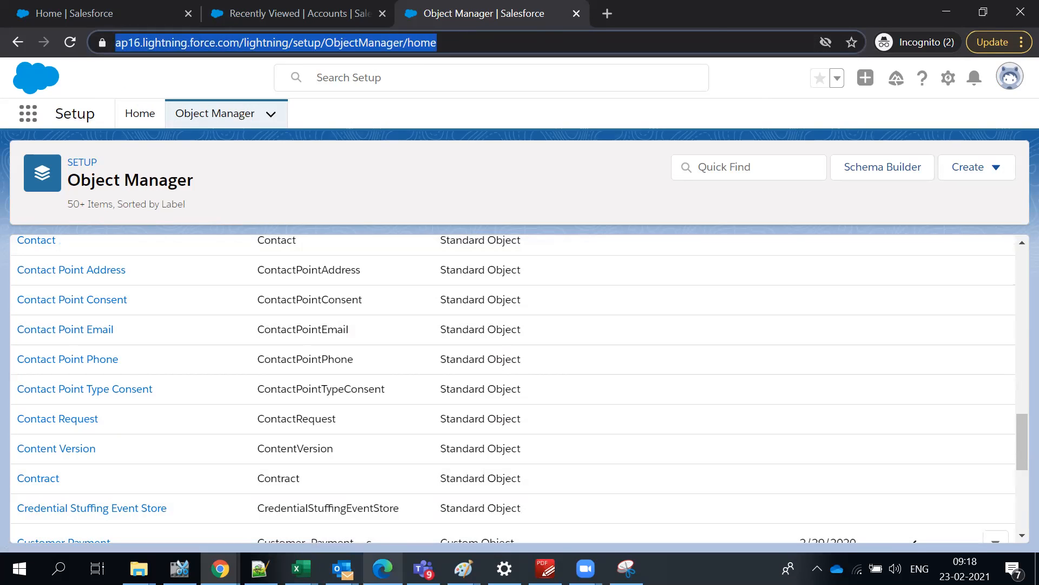
- Load the Object Manager address in Edge and sign in with the admin credentials
click(382, 568)
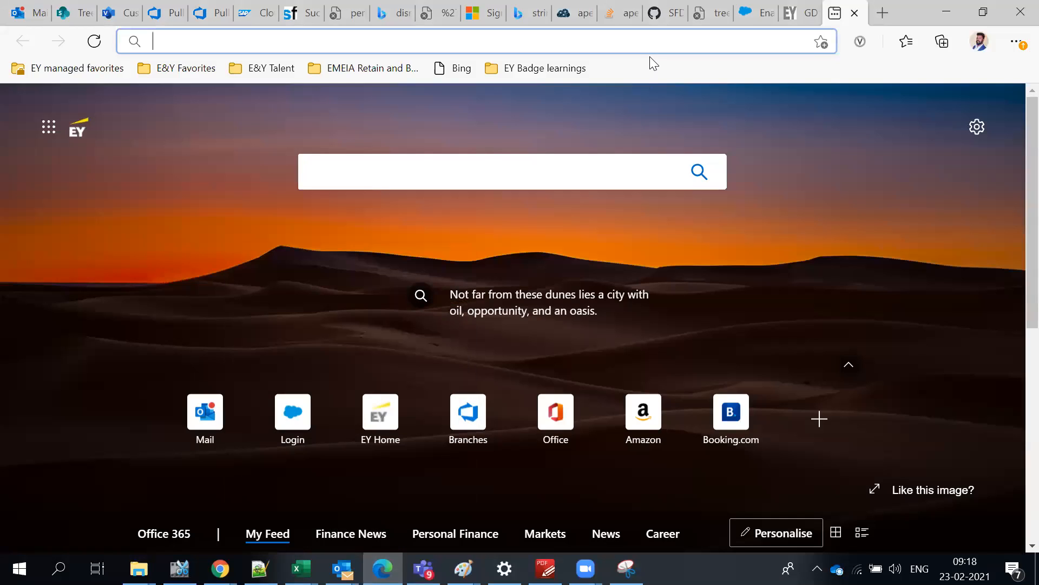
key(ctrl+v)
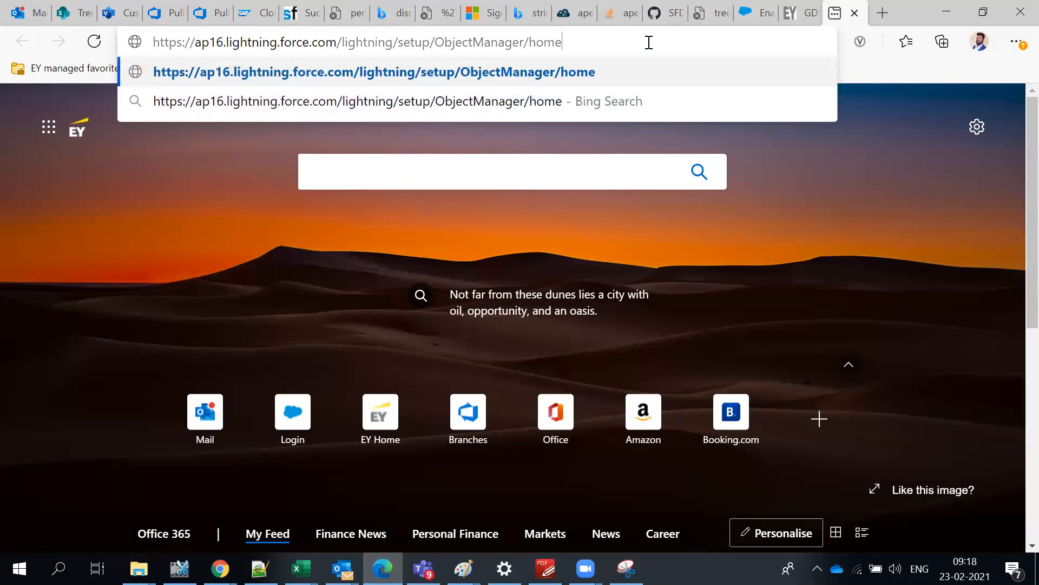
key(Return)
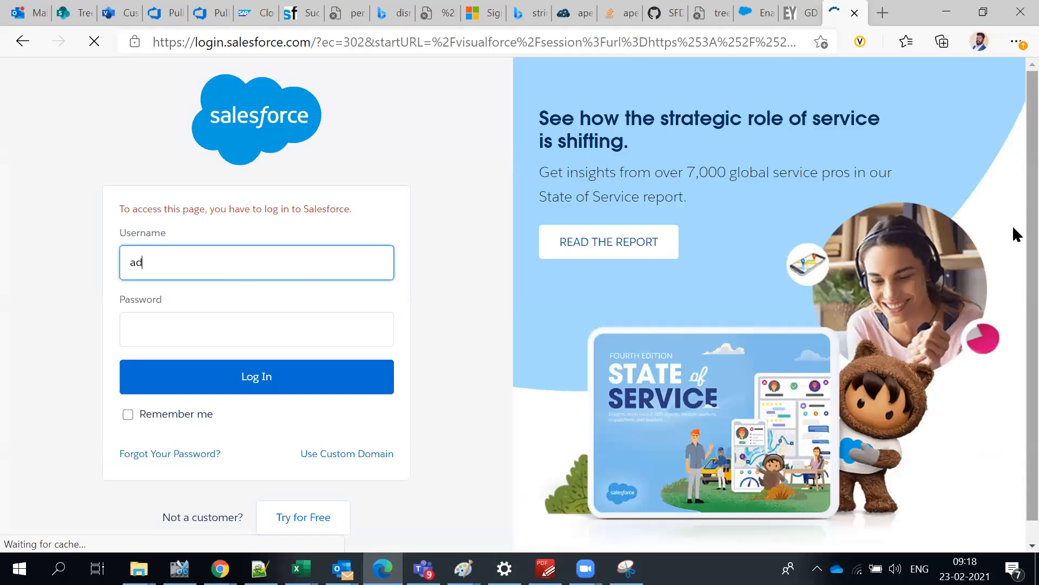
text(batch27.com)
key(Tab)
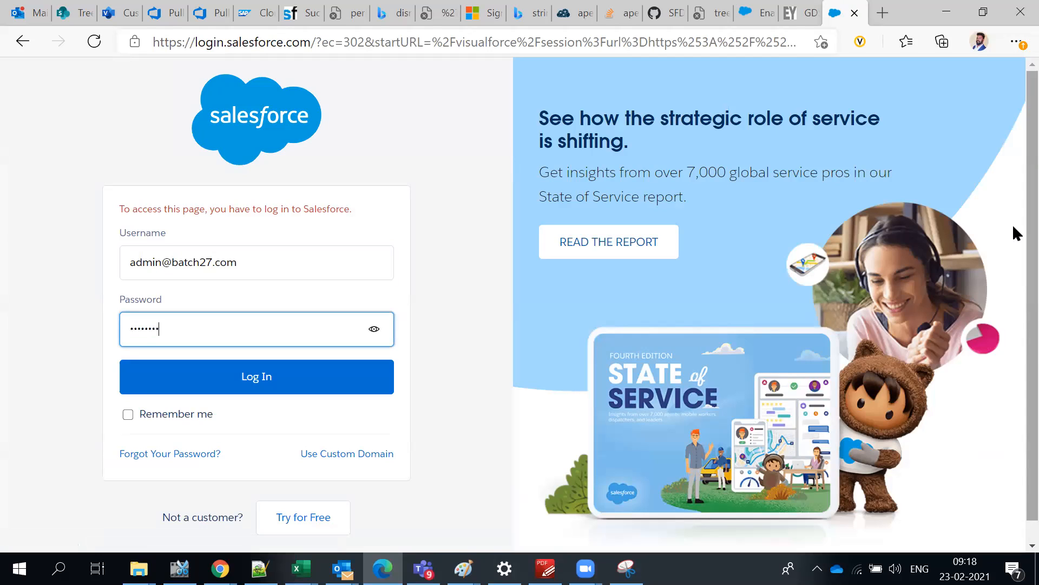
key(Return)
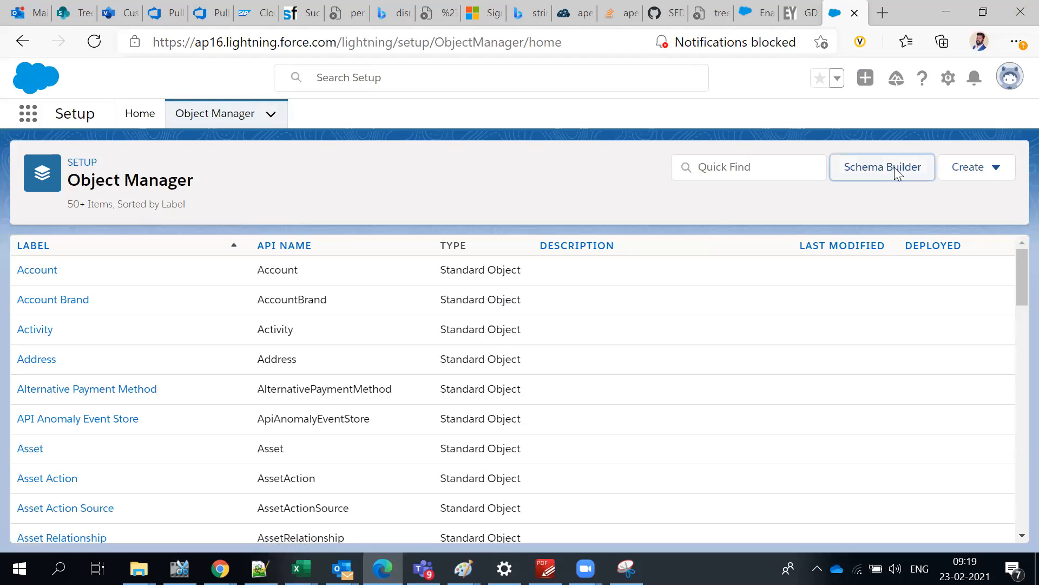
- Open Schema Builder, review the checked objects list, and pan the canvas from the minimap
click(894, 169)
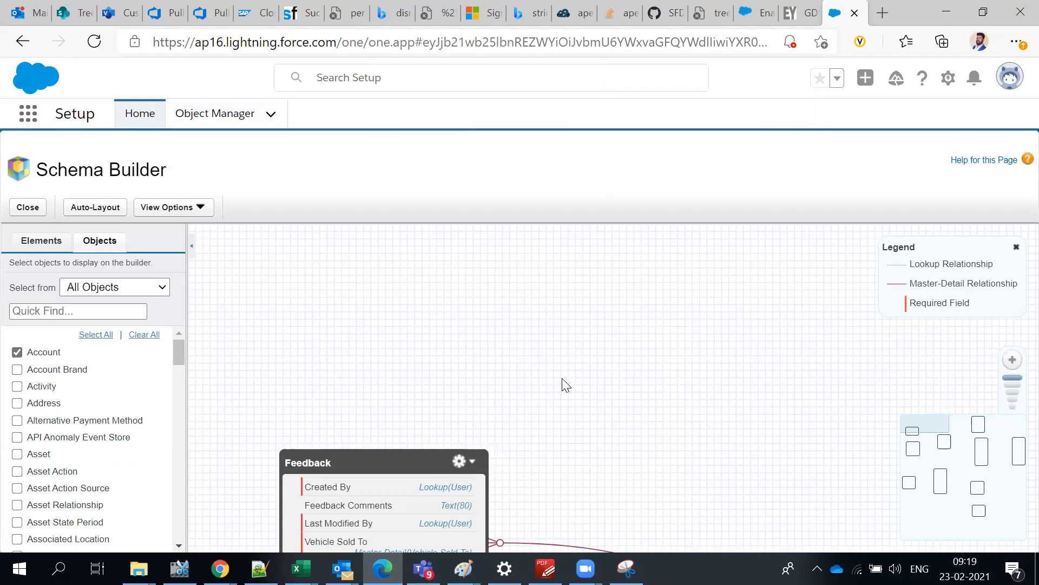
scroll(76, 432, down, 8)
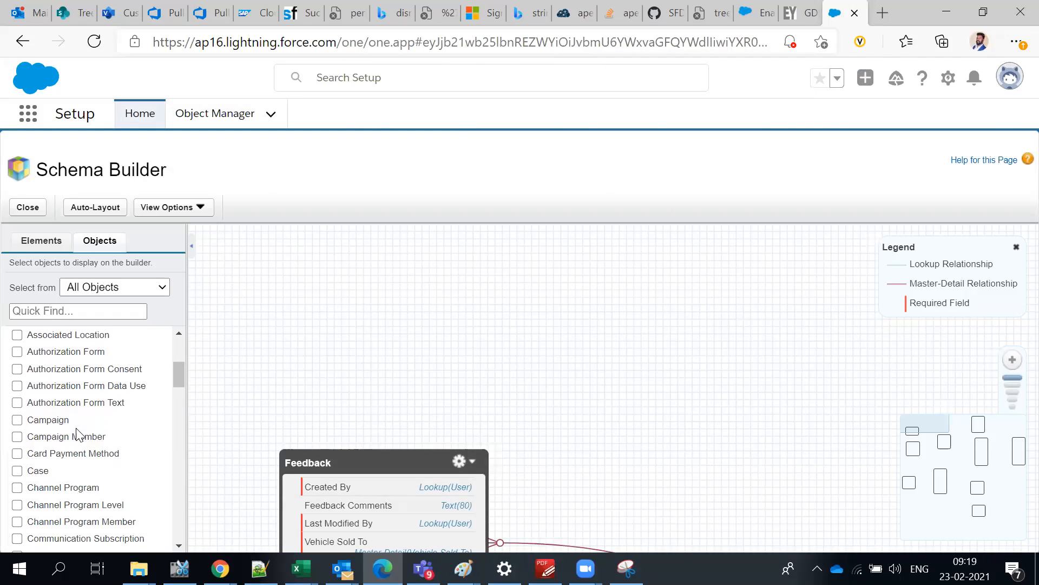
scroll(86, 433, down, 5)
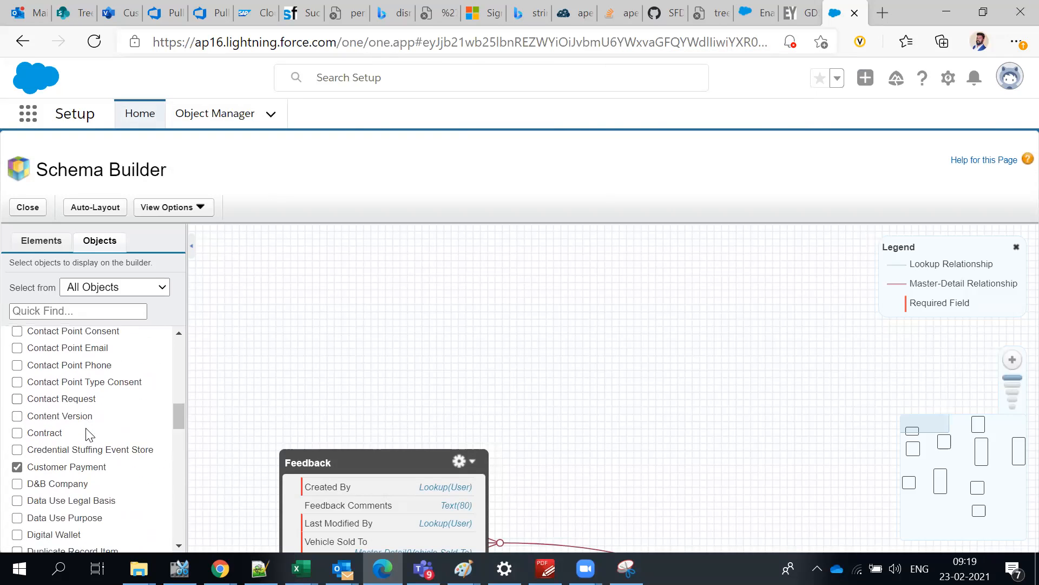
scroll(90, 433, down, 3)
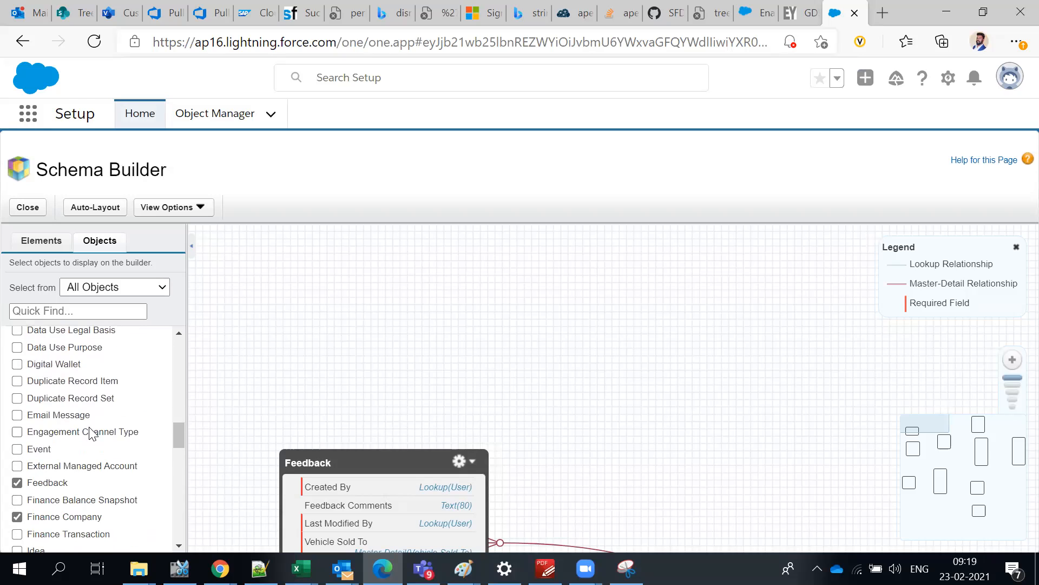
scroll(90, 434, down, 2)
click(949, 459)
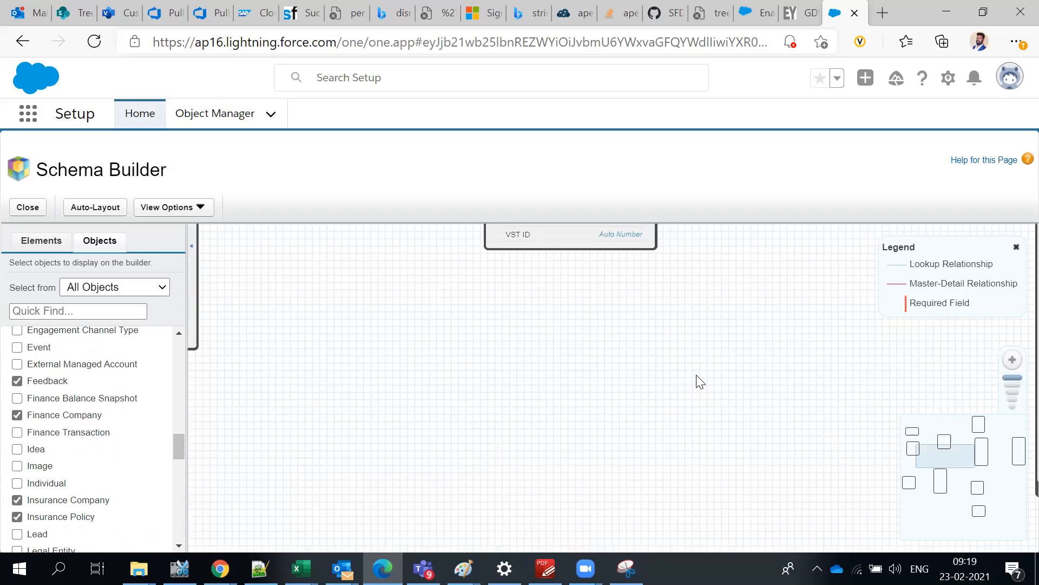
- Zoom the schema out and pan to Feedback, Vehicle Sold To, Contact and Account
key(ctrl+minus)
key(ctrl+minus)
key(ctrl+minus)
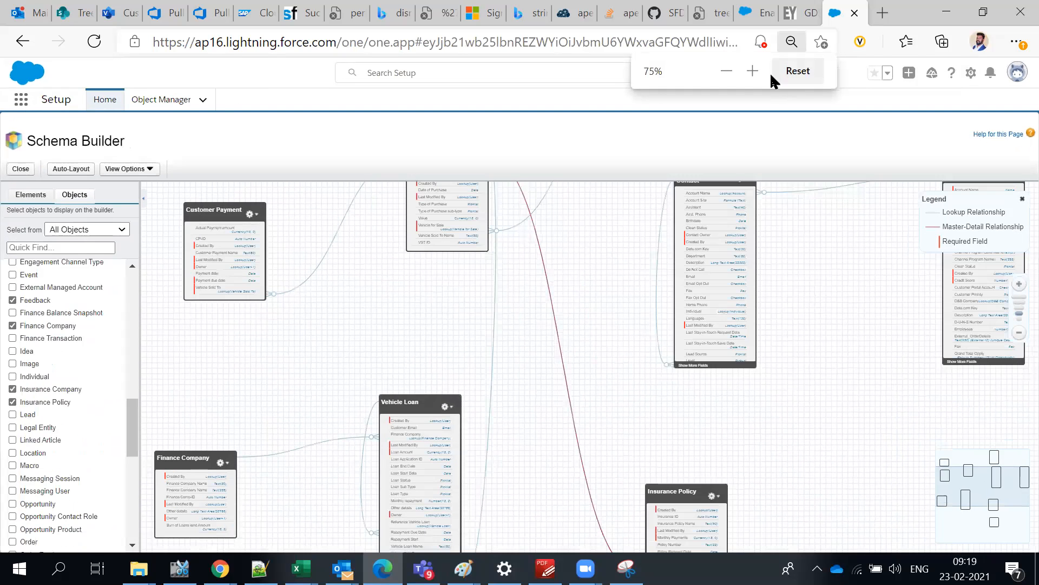
click(793, 75)
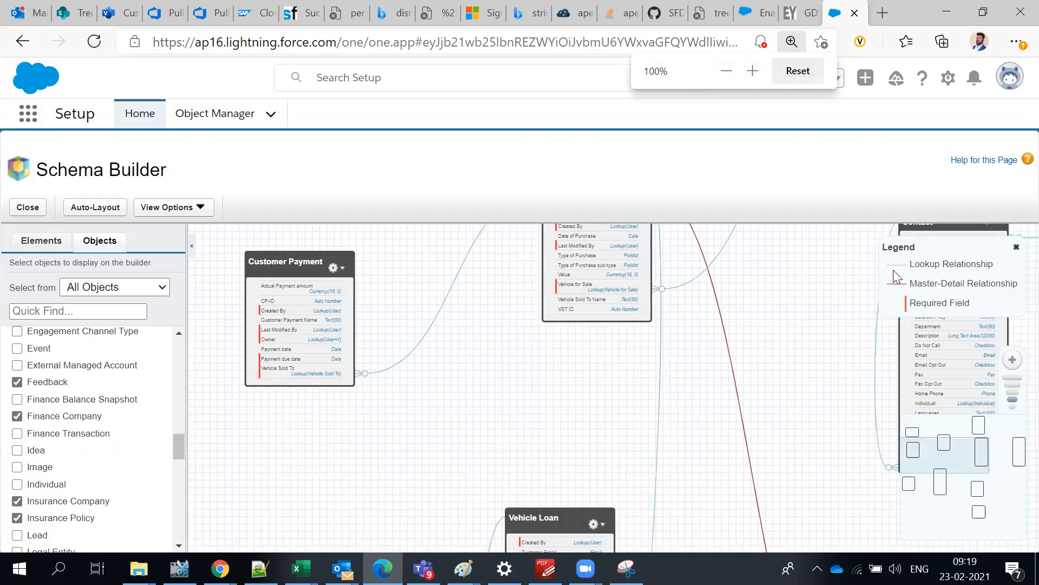
click(1011, 406)
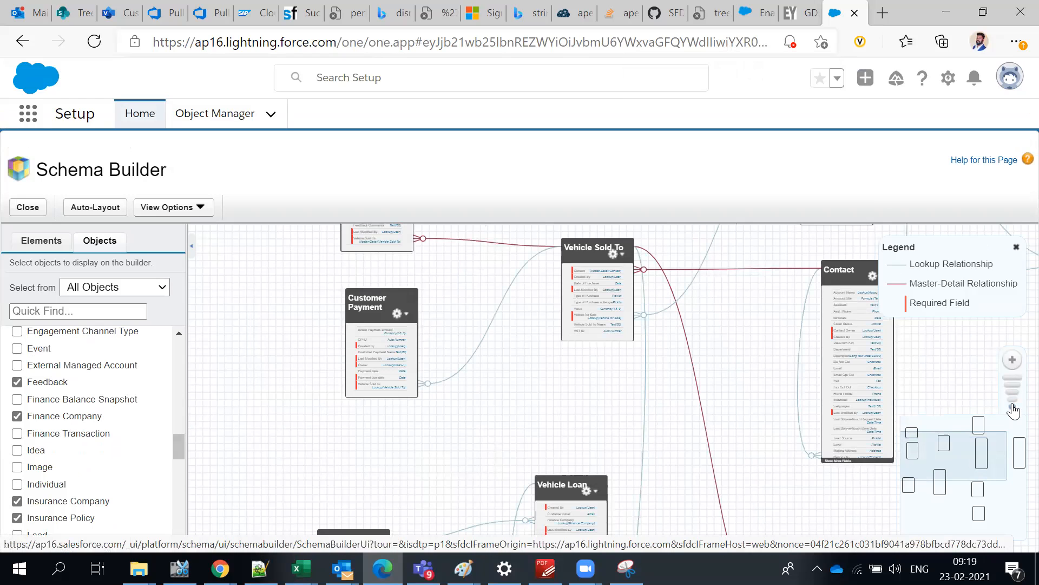
drag(534, 322, 606, 428)
drag(527, 421, 429, 406)
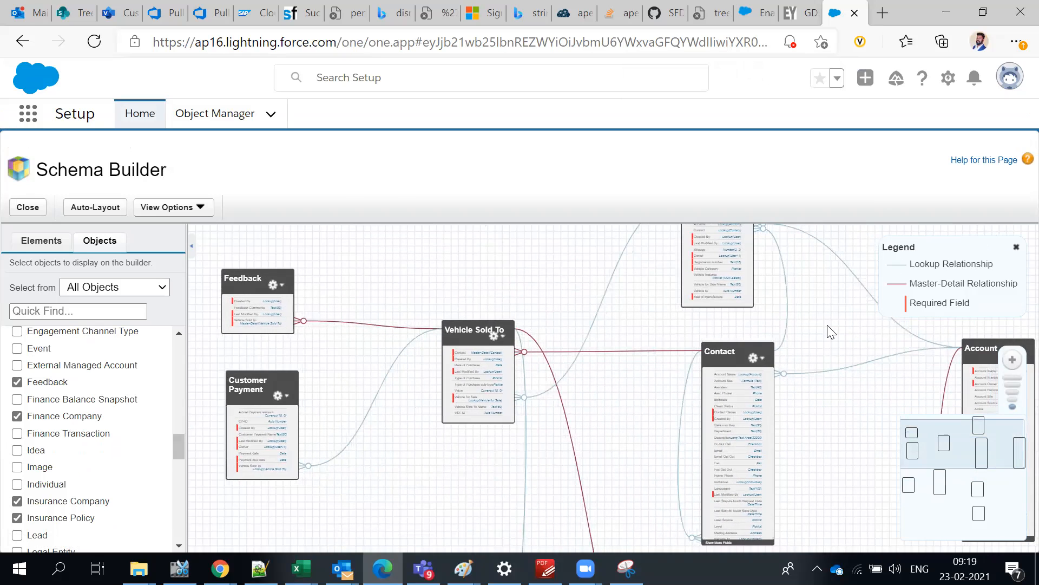
drag(800, 340, 657, 432)
drag(659, 376, 517, 340)
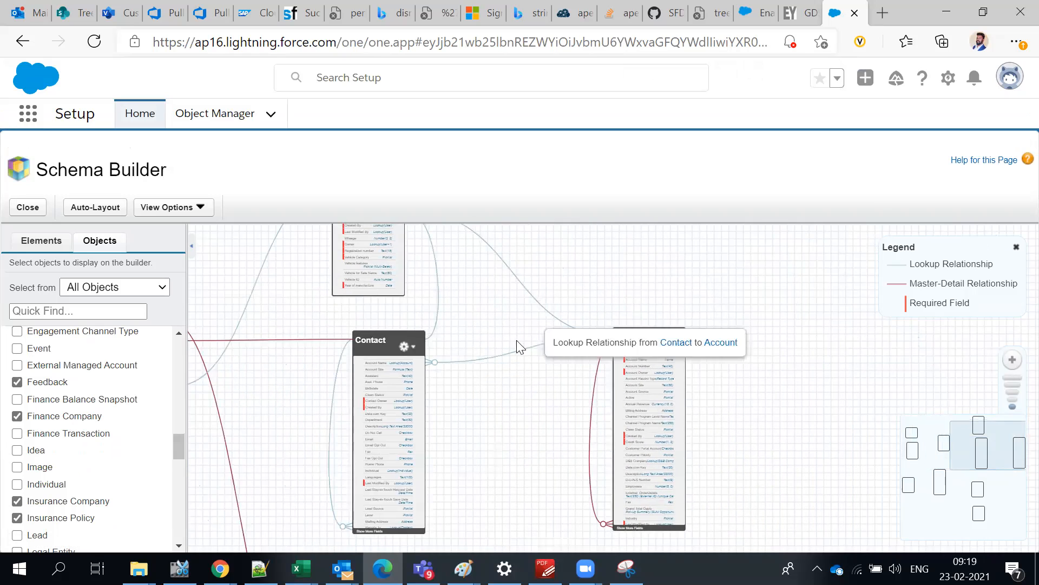
- Pan across Vehicle Loan, Insurance Policy, Insurance Company, Finance Company and Customer Payment
drag(574, 385, 575, 389)
drag(589, 508, 645, 311)
drag(511, 302, 517, 296)
drag(501, 385, 544, 274)
drag(384, 396, 565, 390)
drag(452, 324, 537, 478)
drag(548, 300, 519, 397)
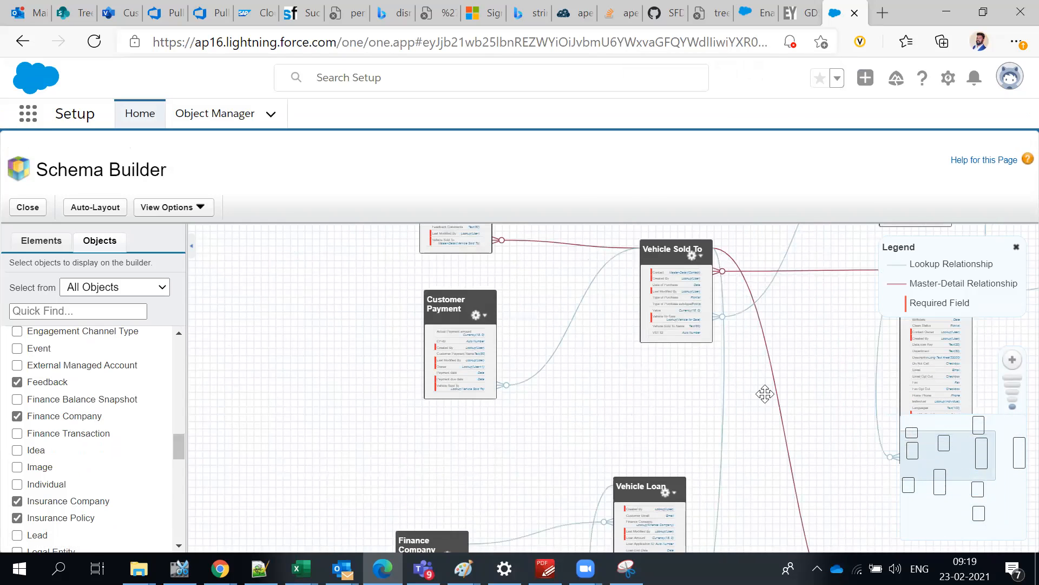
drag(765, 394, 609, 546)
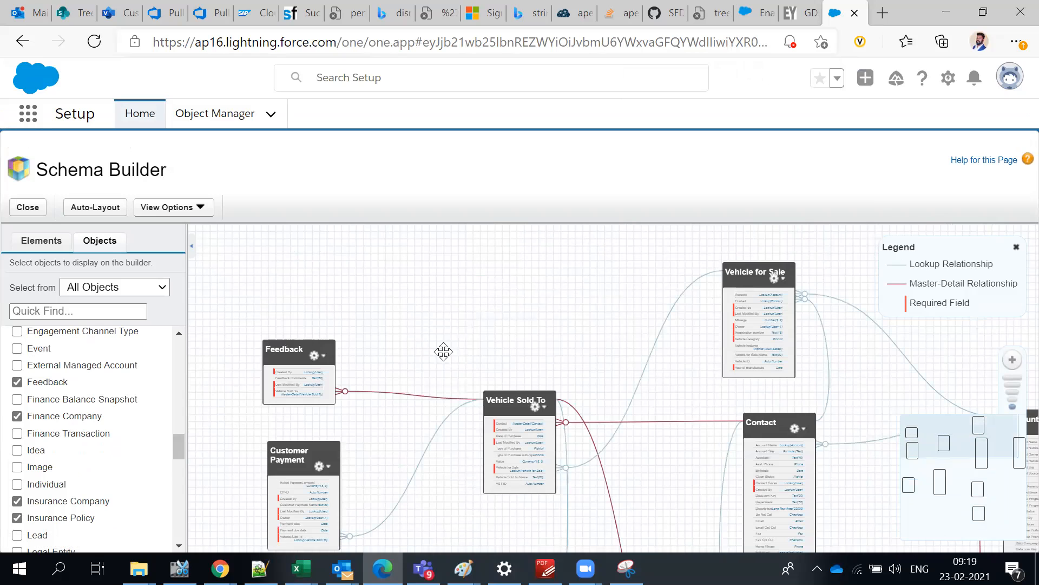
drag(444, 351, 561, 296)
mouse_move(504, 475)
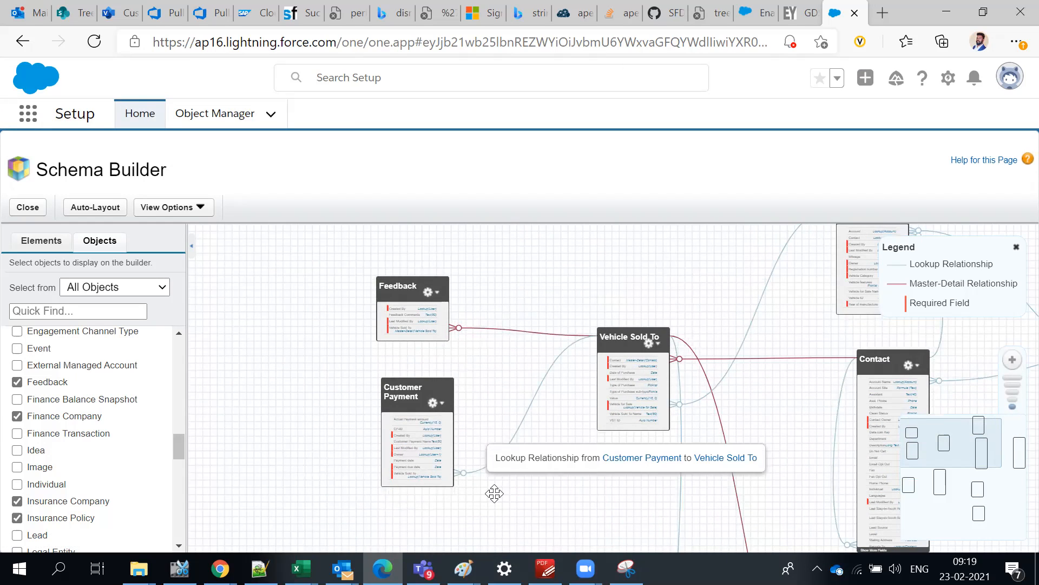
drag(933, 459, 921, 428)
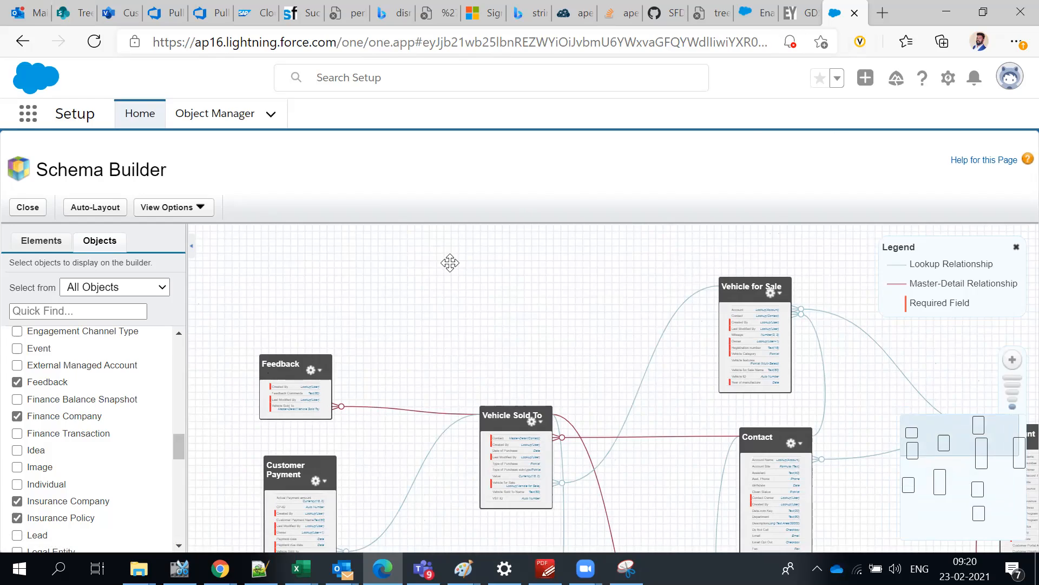
key(alt+Tab)
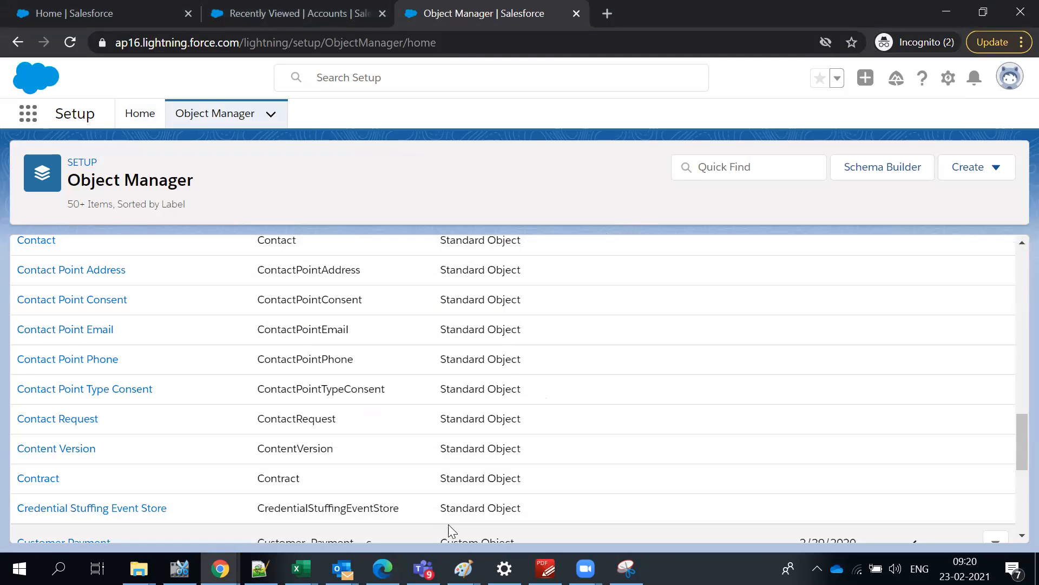
- In the Gmail window, go back to the inbox and search mail for 'batch26'
mouse_move(220, 569)
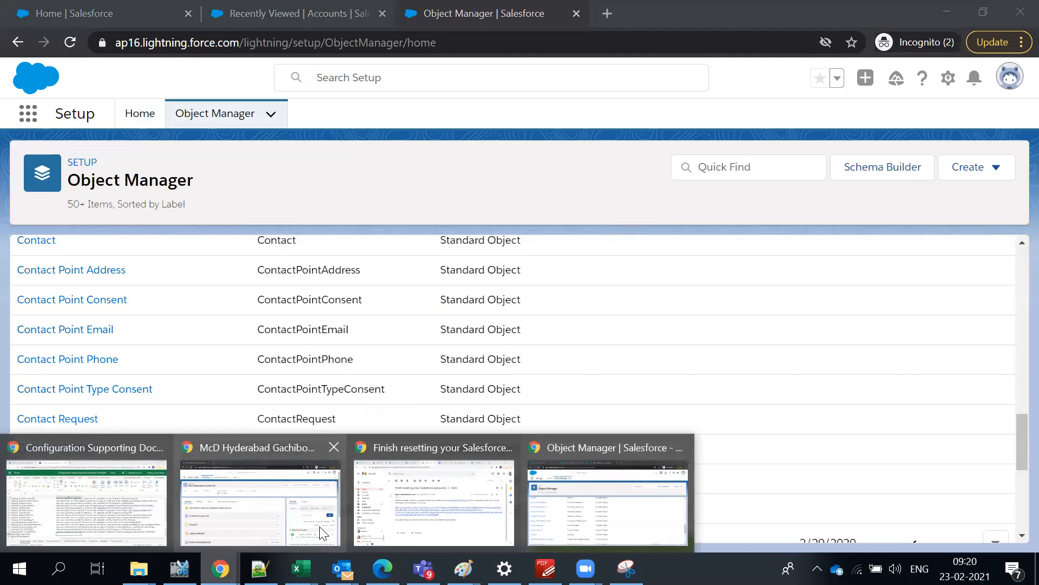
click(388, 521)
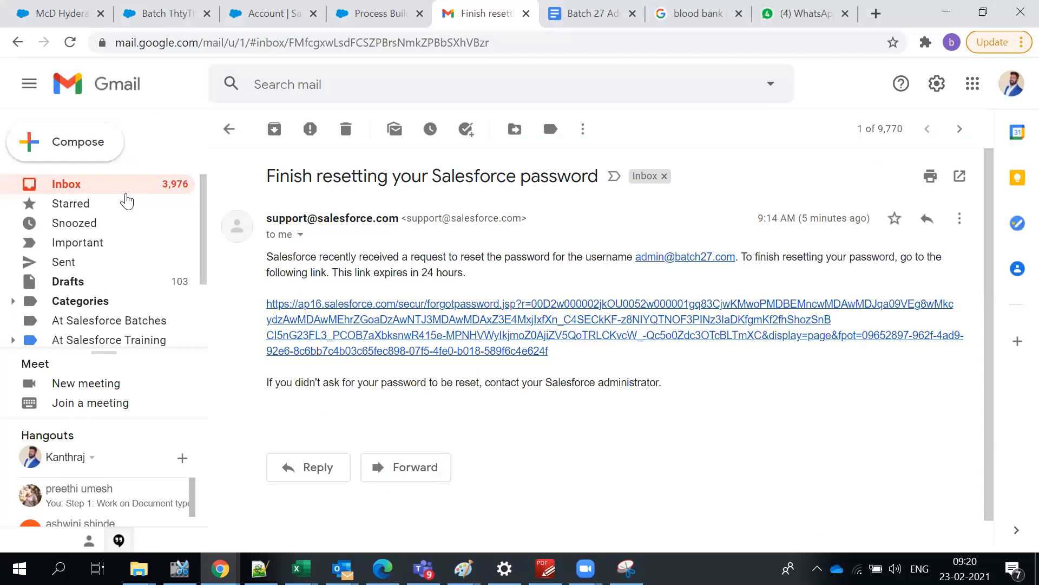
click(122, 191)
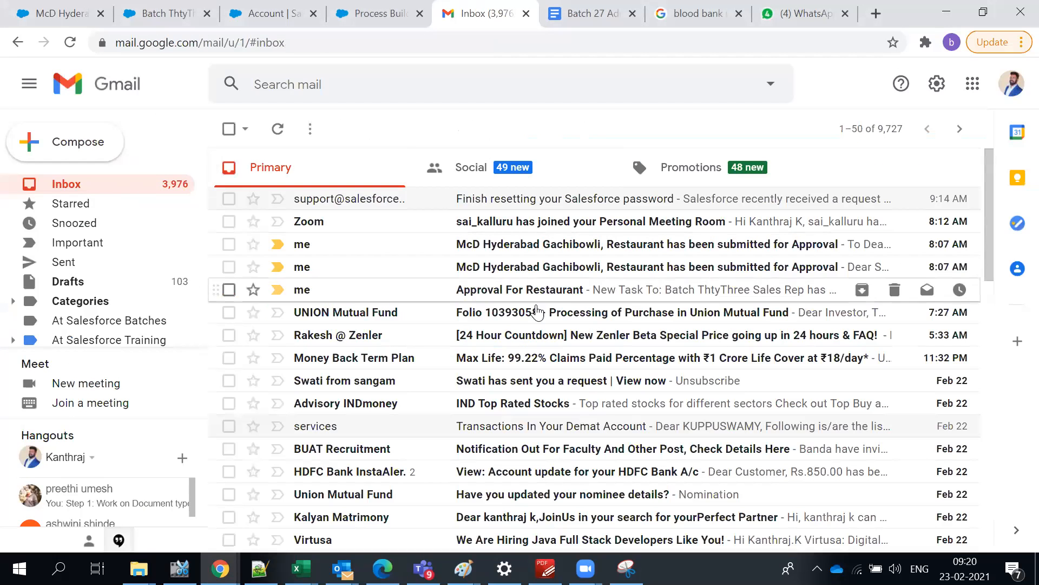
scroll(385, 169, down, 2)
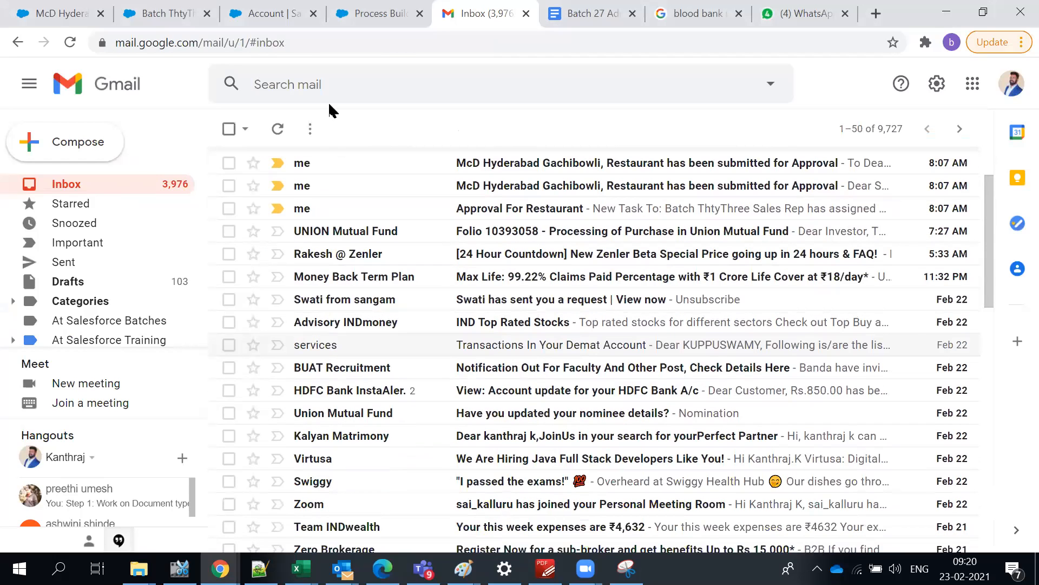
click(331, 84)
text(bat)
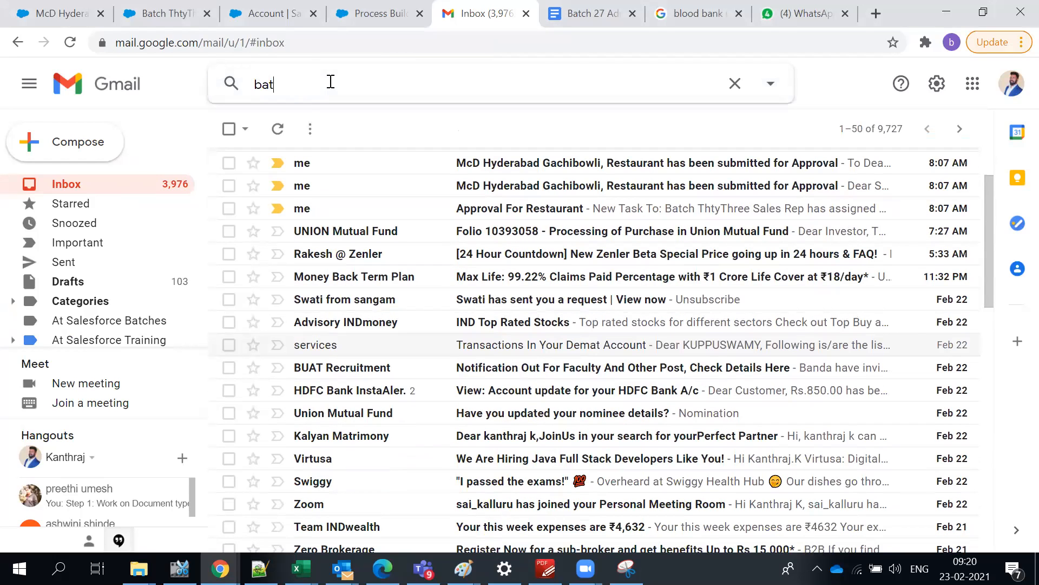
text(ch26)
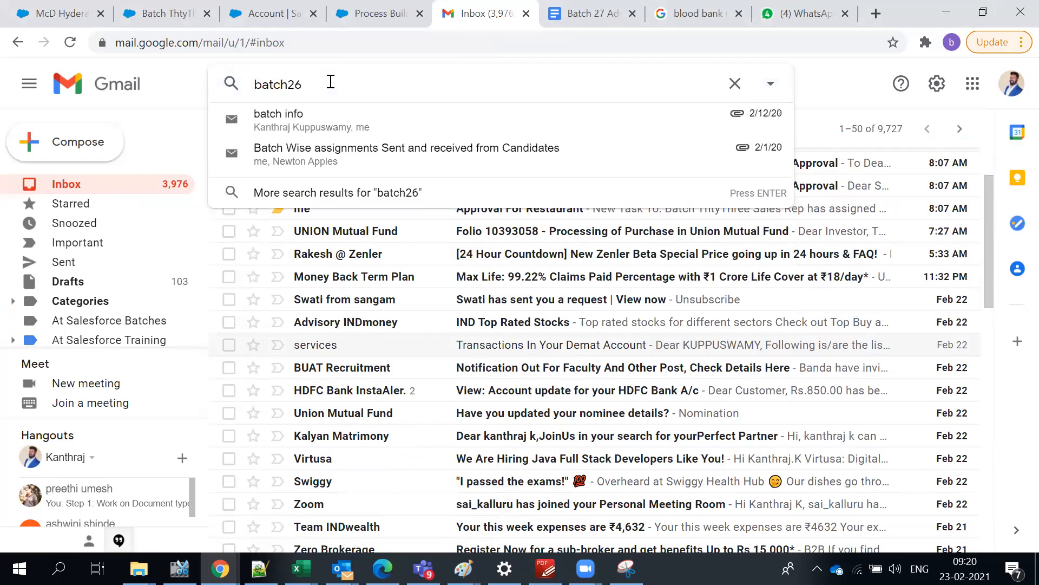
key(Return)
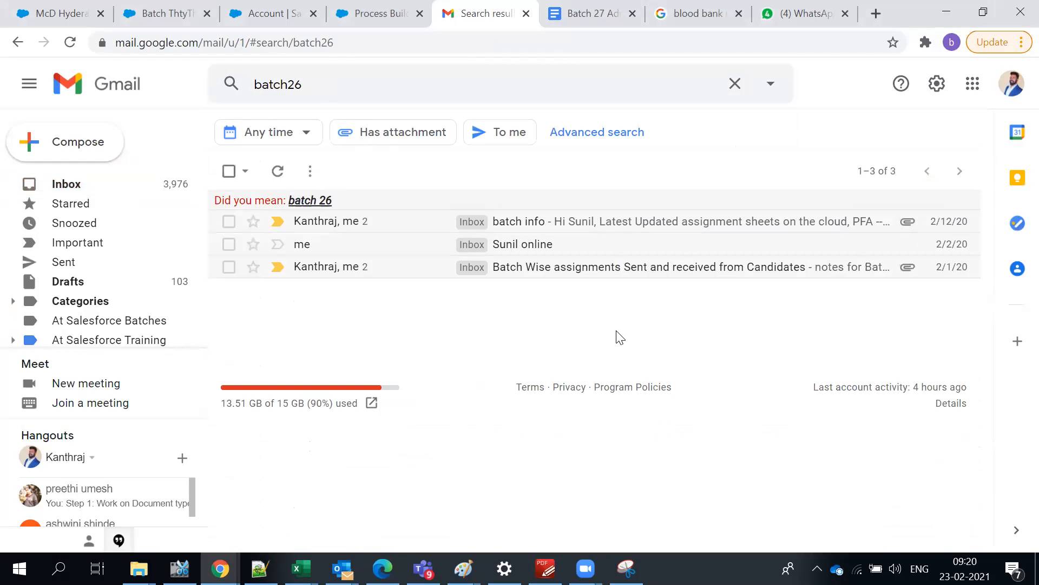
- Clear the 'batch26' search and return to the inbox list
click(310, 86)
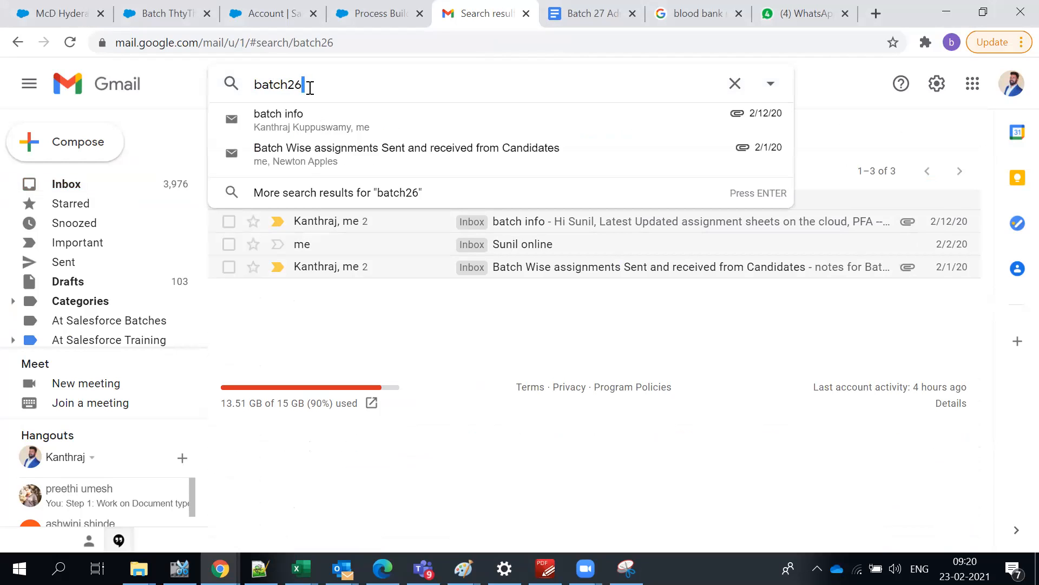
double_click(310, 86)
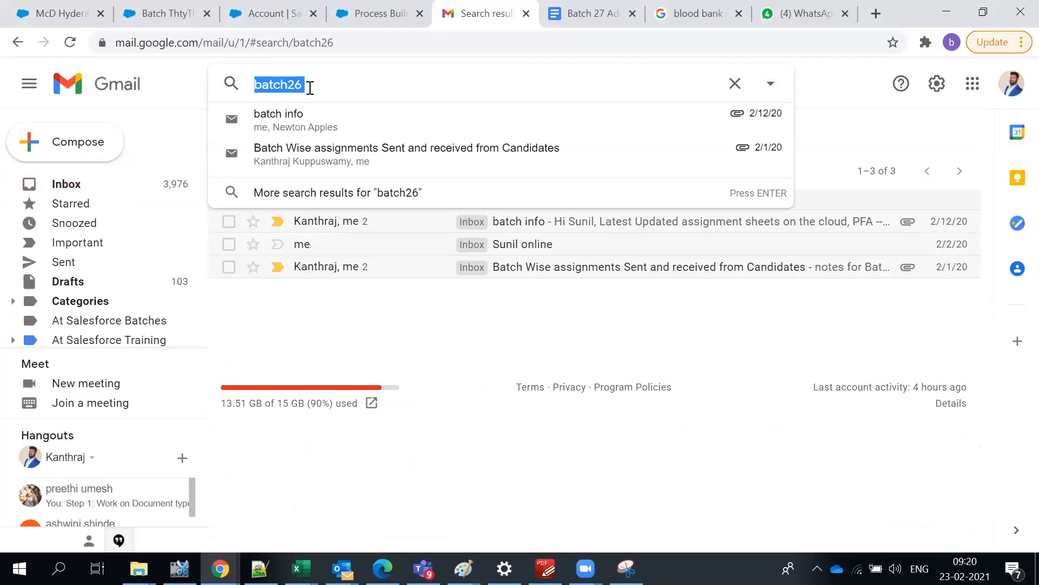
key(BackSpace)
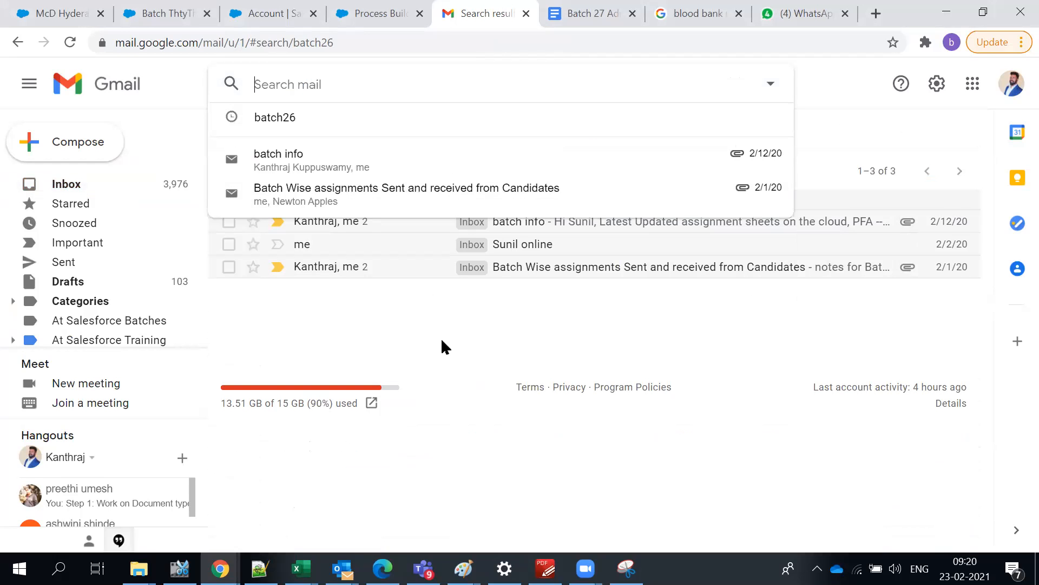
click(442, 341)
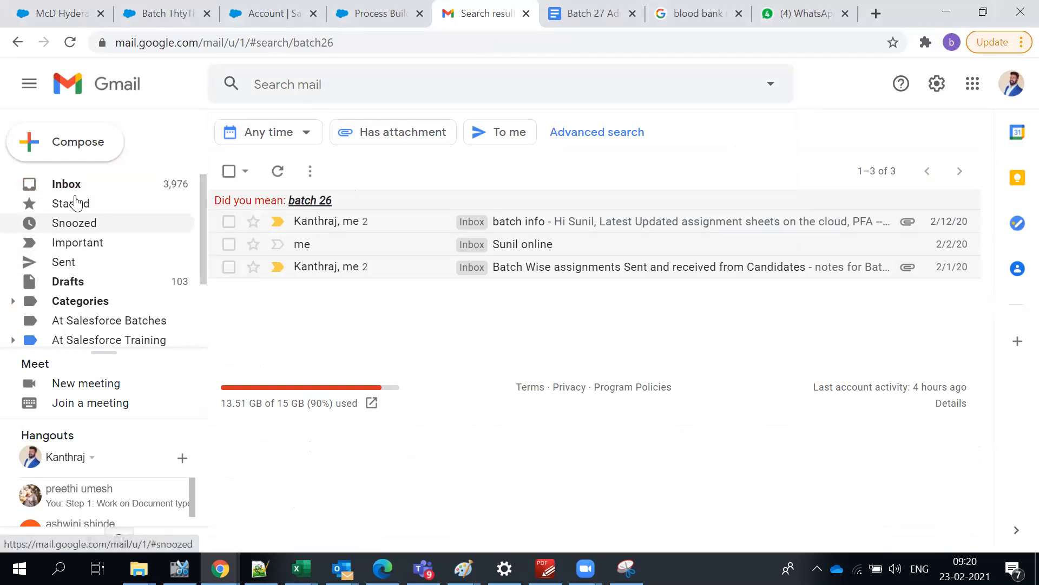
click(267, 82)
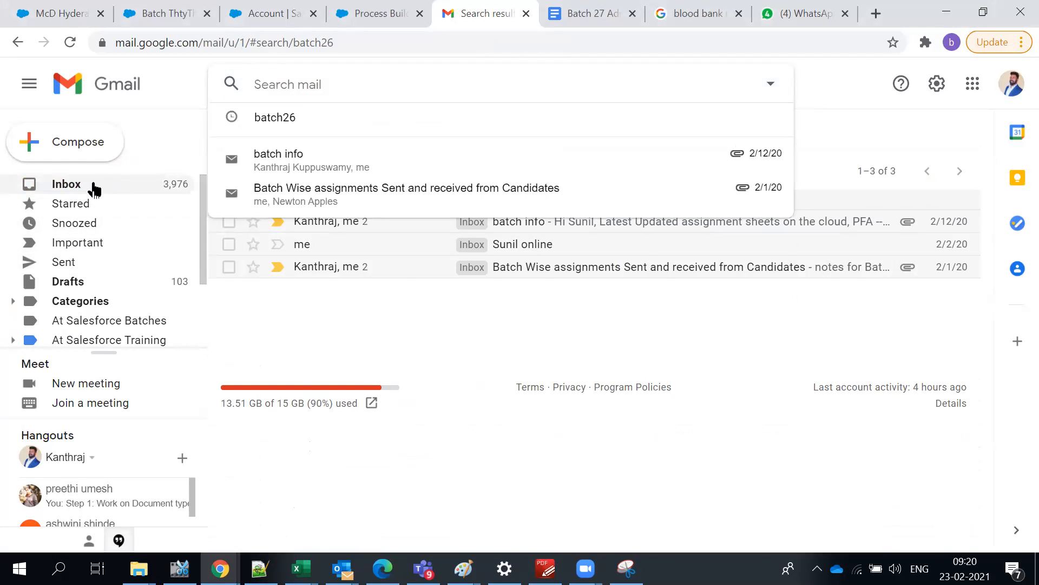
click(92, 185)
- Search all mail by the contact's e-mail address and open the Batch 33 Insurance App email
click(289, 87)
text(Sandeep)
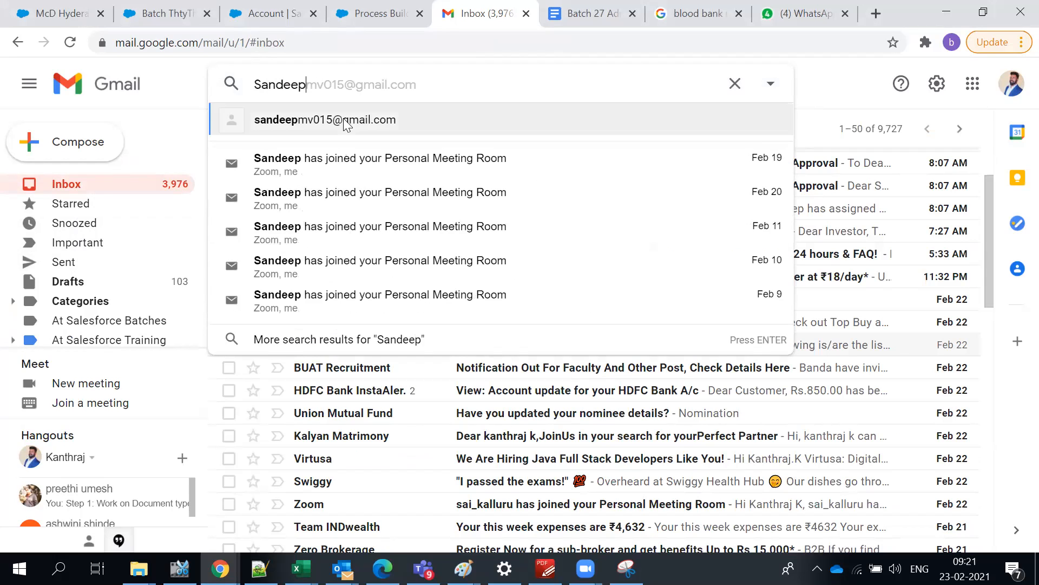
click(340, 127)
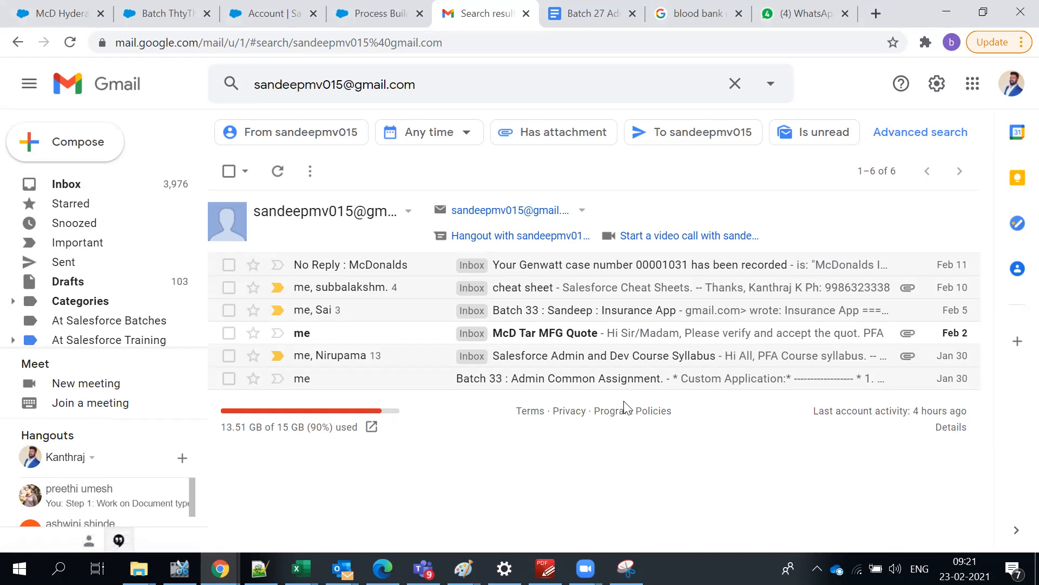
click(651, 312)
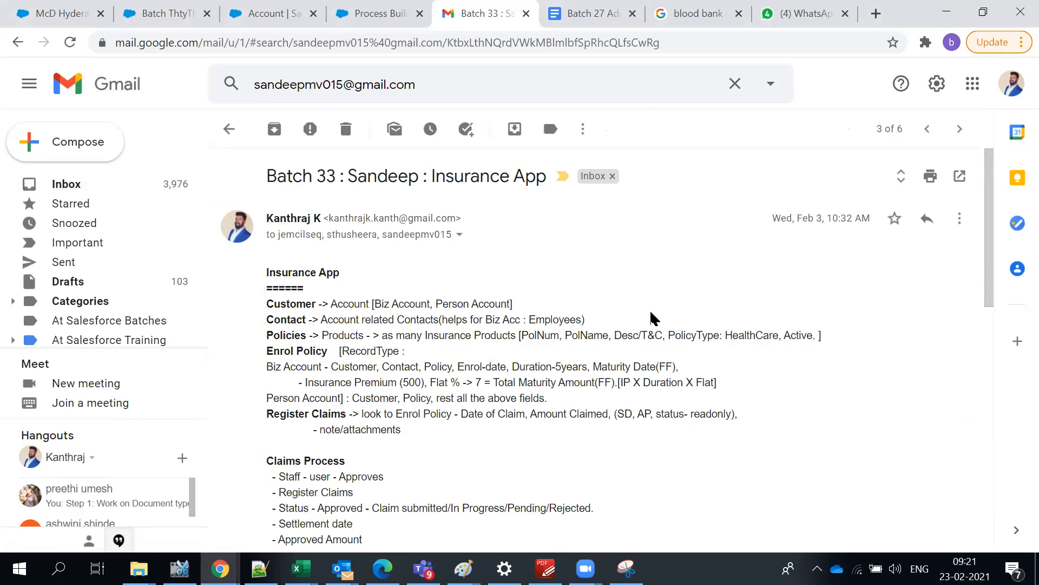
drag(337, 304, 545, 304)
click(450, 324)
drag(321, 319, 615, 325)
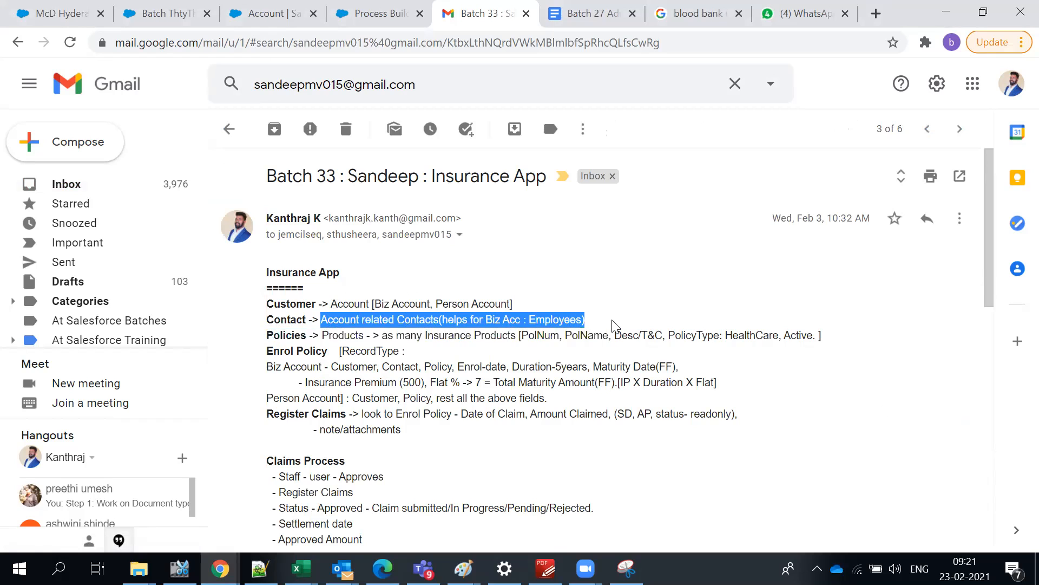
triple_click(286, 336)
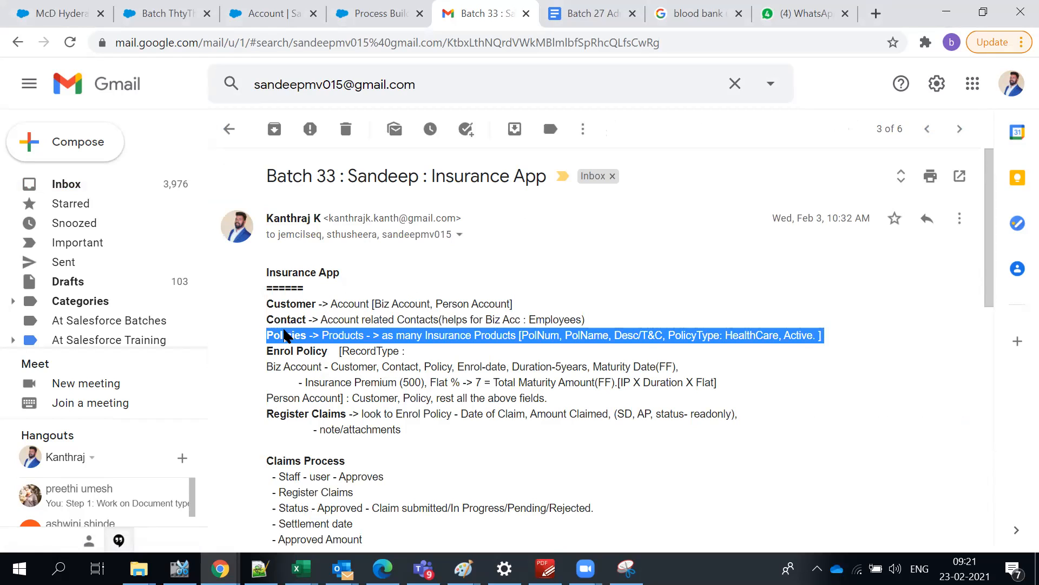
click(315, 356)
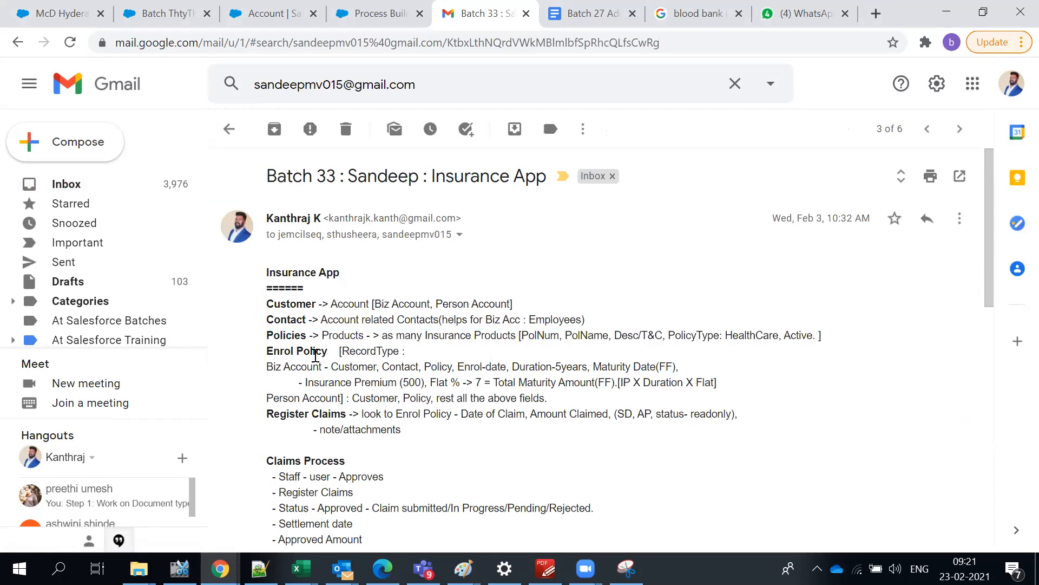
double_click(316, 356)
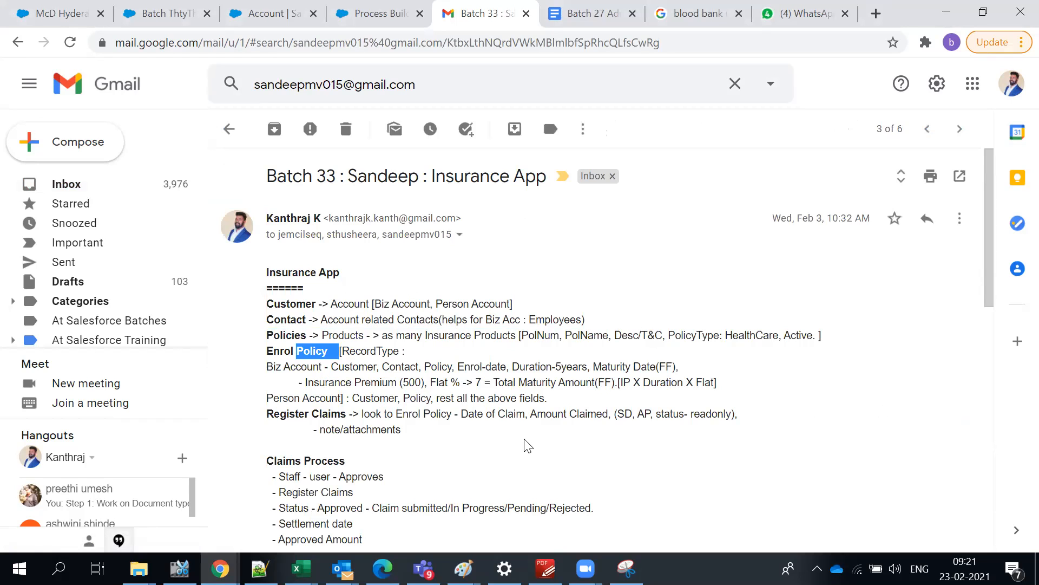
drag(338, 351, 430, 398)
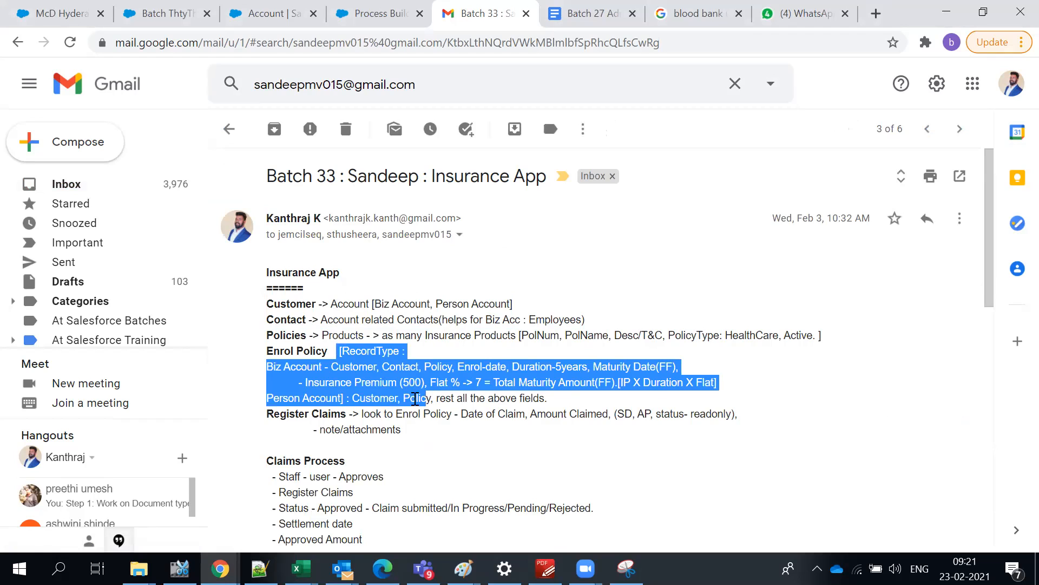
click(415, 399)
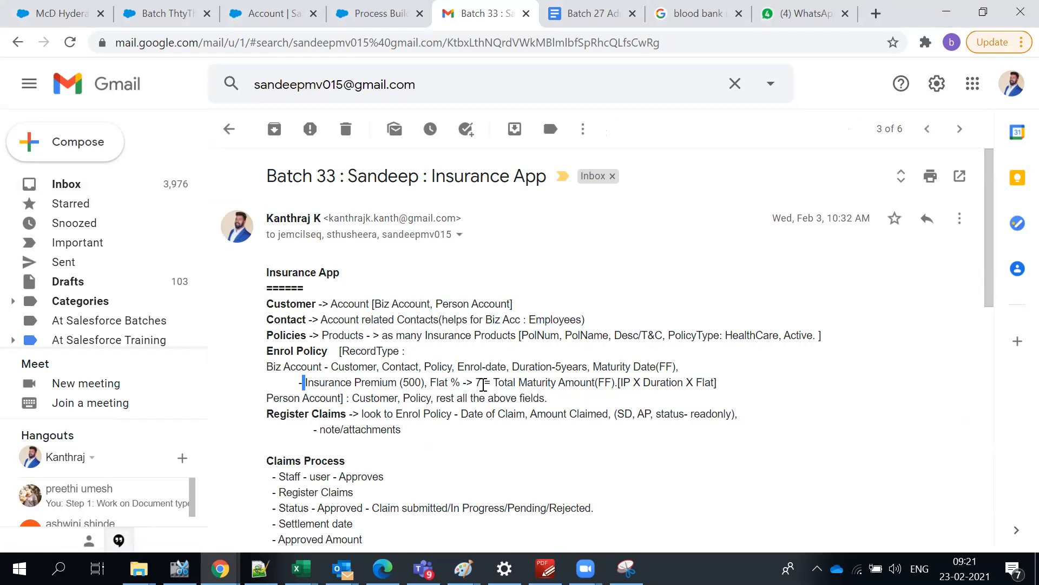
drag(301, 385, 763, 390)
click(644, 432)
drag(494, 383, 722, 387)
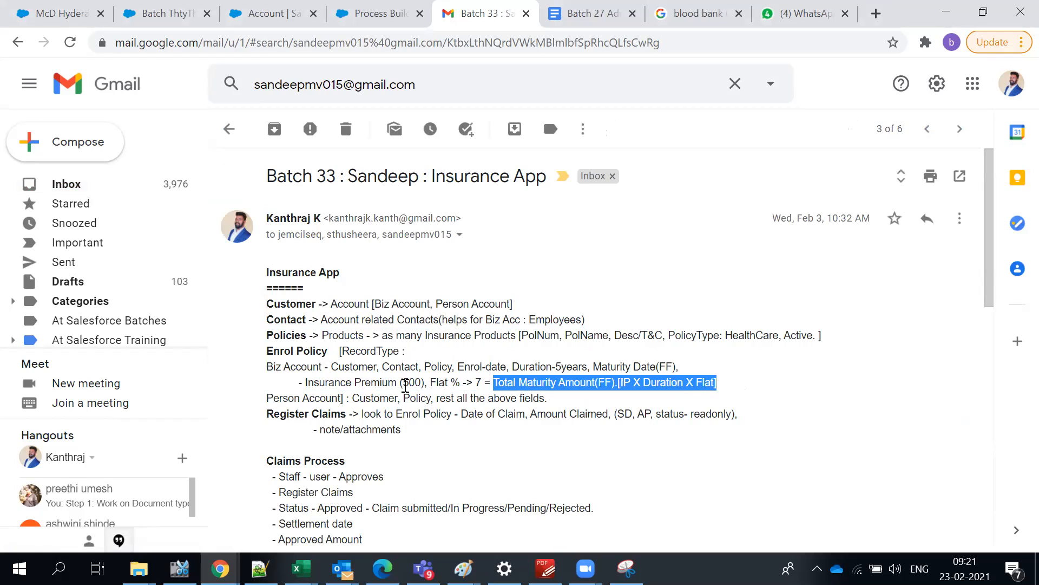
scroll(387, 432, down, 2)
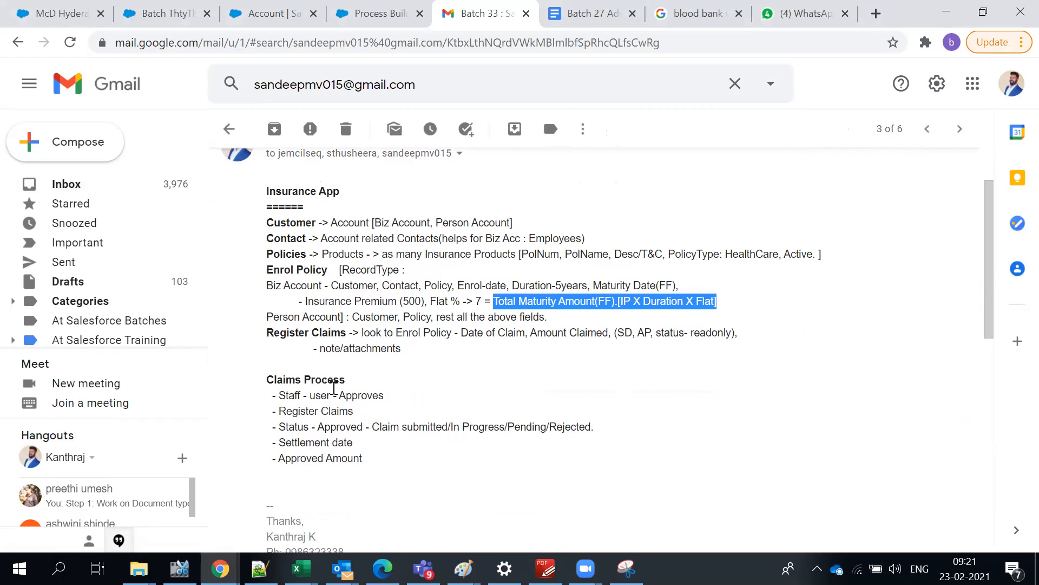
double_click(299, 332)
triple_click(299, 333)
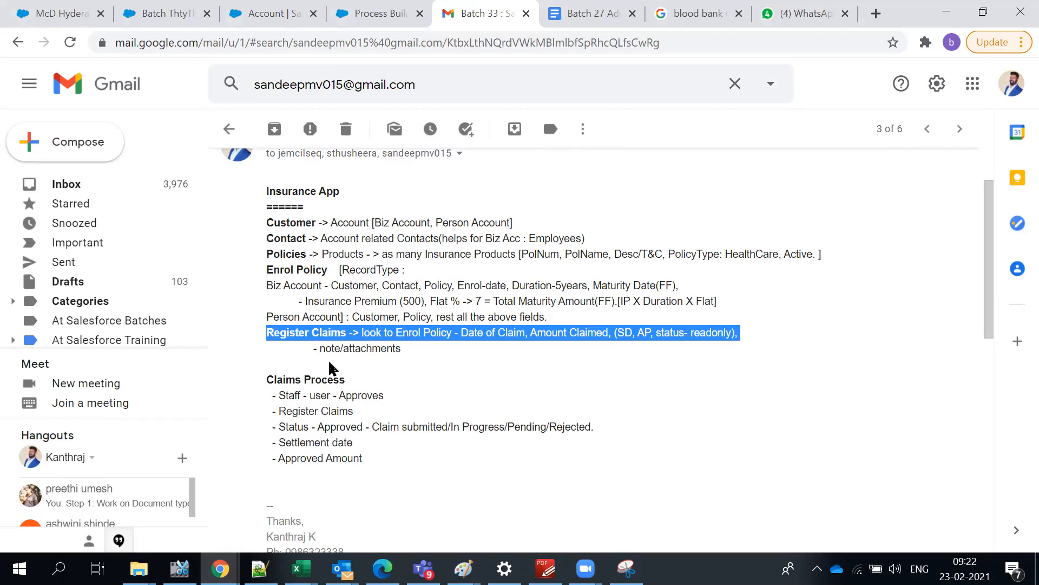
drag(372, 466, 287, 411)
drag(286, 333, 329, 332)
click(566, 348)
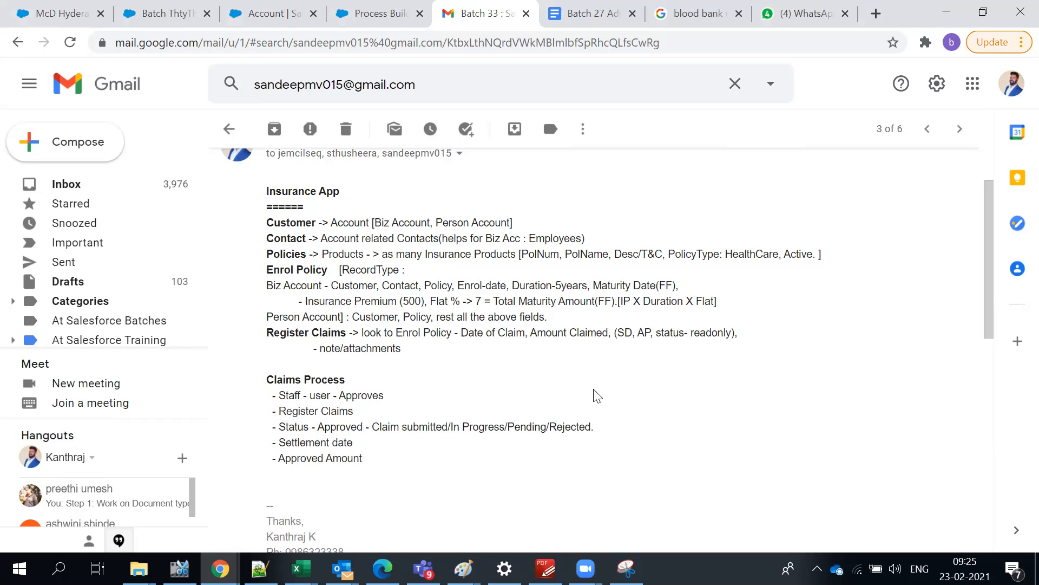
scroll(539, 406, down, 3)
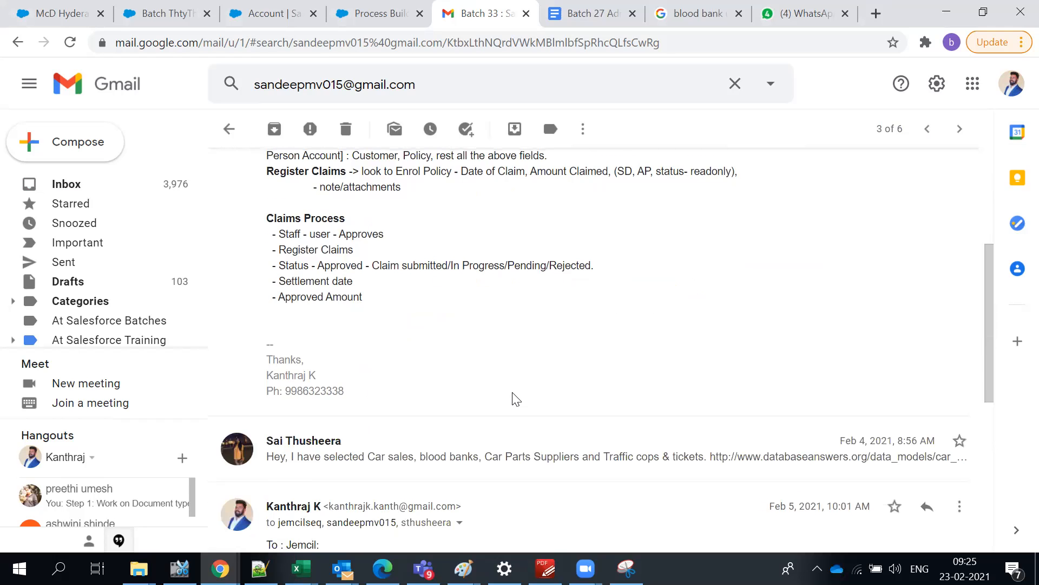
scroll(522, 399, up, 3)
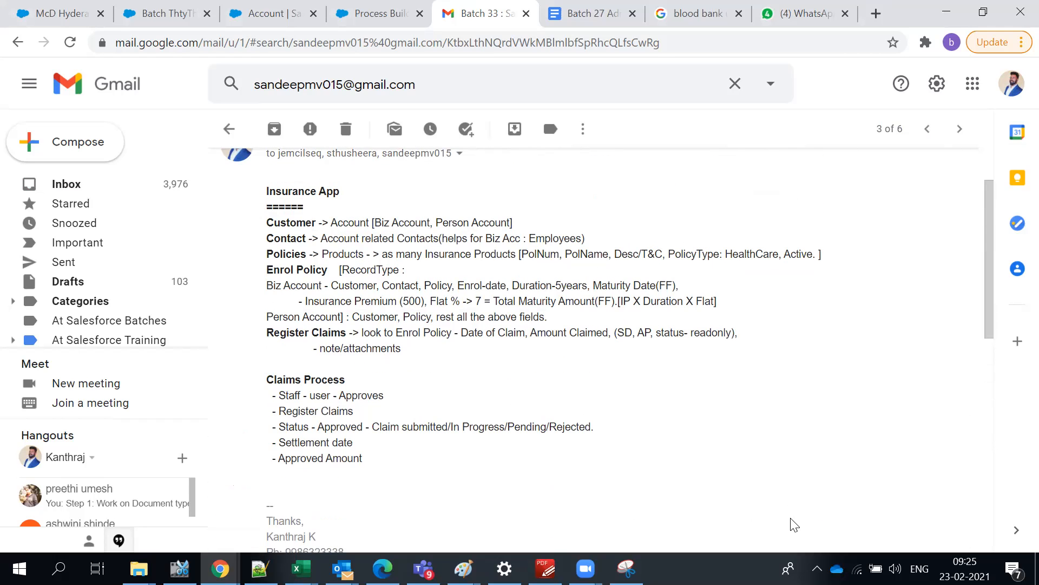